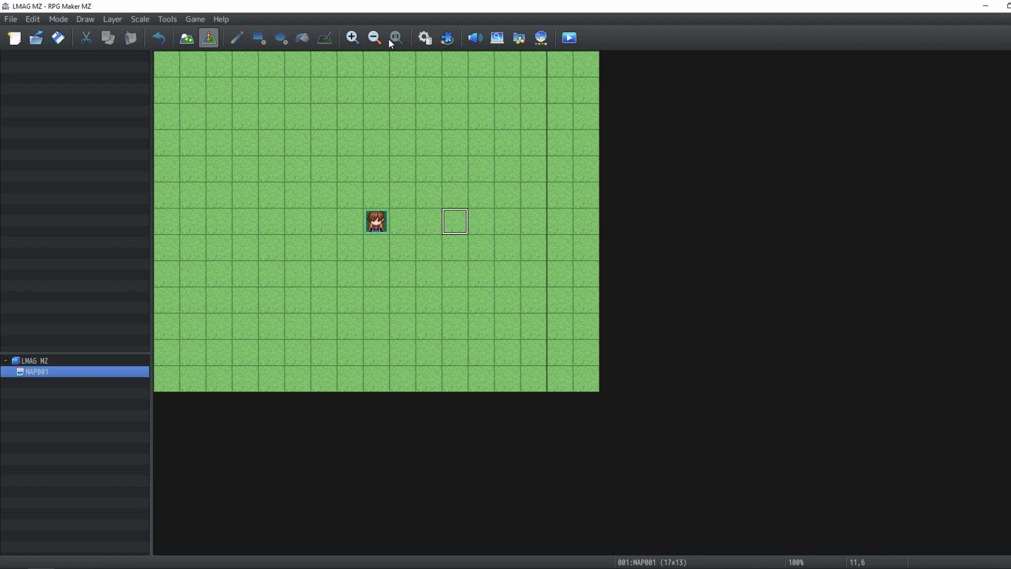
Open the database and clear the data of all eight default actors.
{"action": "left_click", "coordinate": [424, 39]}
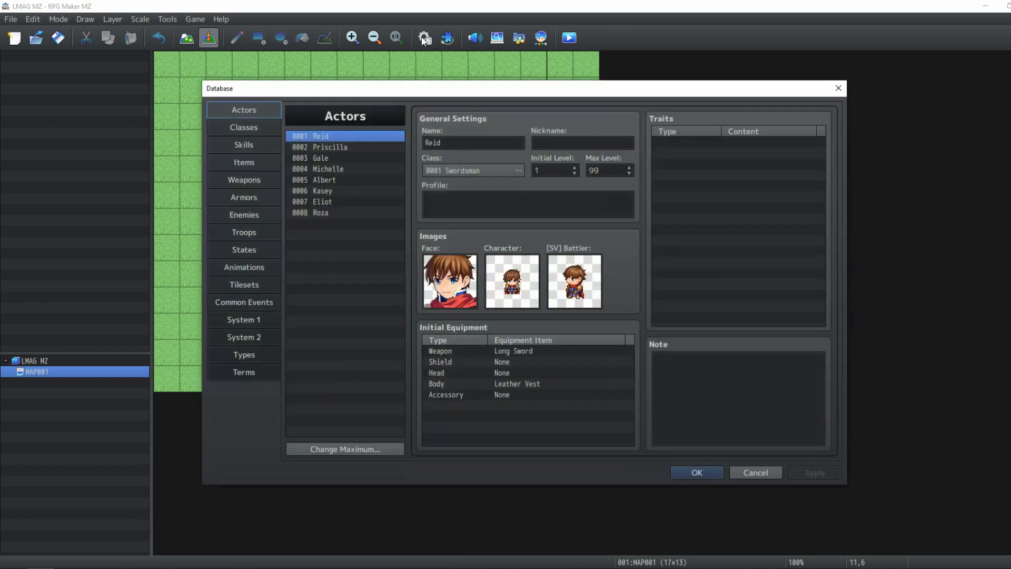
{"action": "left_click", "coordinate": [343, 136]}
{"action": "key", "text": "Down"}
{"action": "key", "text": "Down"}
{"action": "key", "text": "Delete"}
{"action": "key", "text": "Down"}
{"action": "key", "text": "Delete"}
{"action": "key", "text": "Down"}
{"action": "key", "text": "Delete"}
{"action": "key", "text": "Down"}
{"action": "key", "text": "Delete"}
{"action": "key", "text": "Down"}
{"action": "key", "text": "Delete"}
{"action": "key", "text": "Down"}
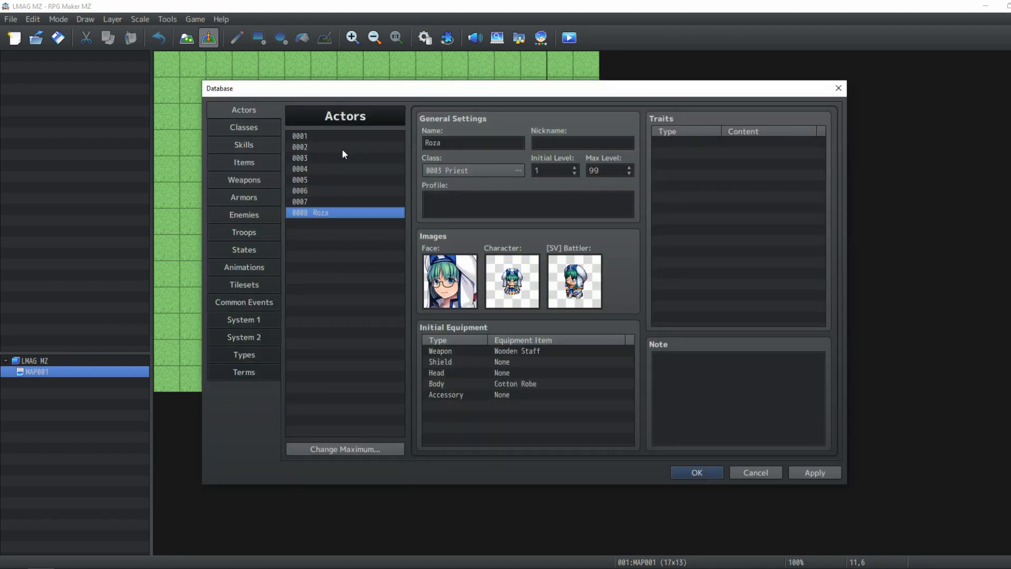
{"action": "key", "text": "Delete"}
Set the maximum number of actors to 4.
{"action": "left_click", "coordinate": [358, 445]}
{"action": "type", "text": "4"}
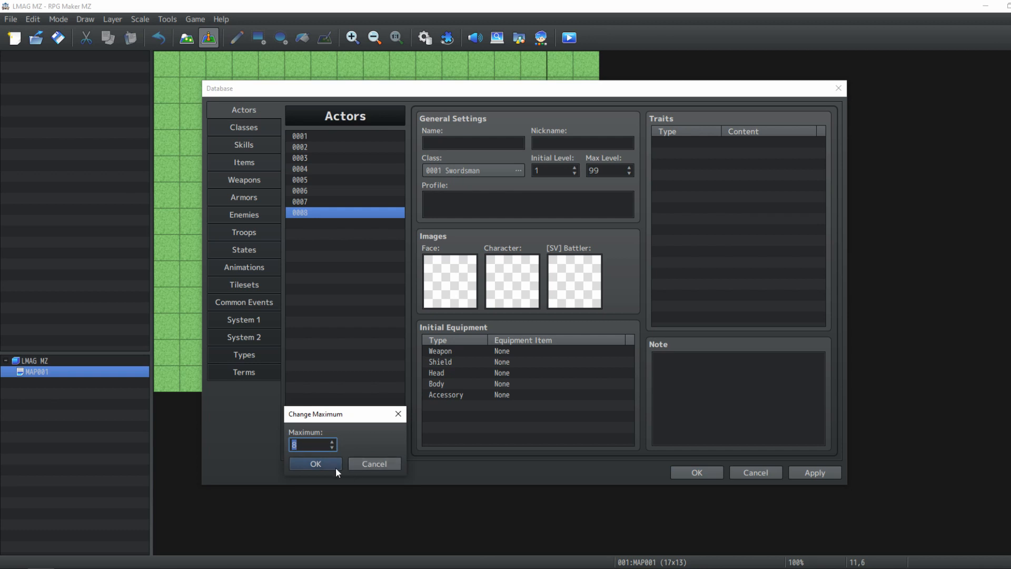
{"action": "left_click", "coordinate": [331, 466]}
Set the maximum number of classes to 4.
{"action": "left_click", "coordinate": [253, 132]}
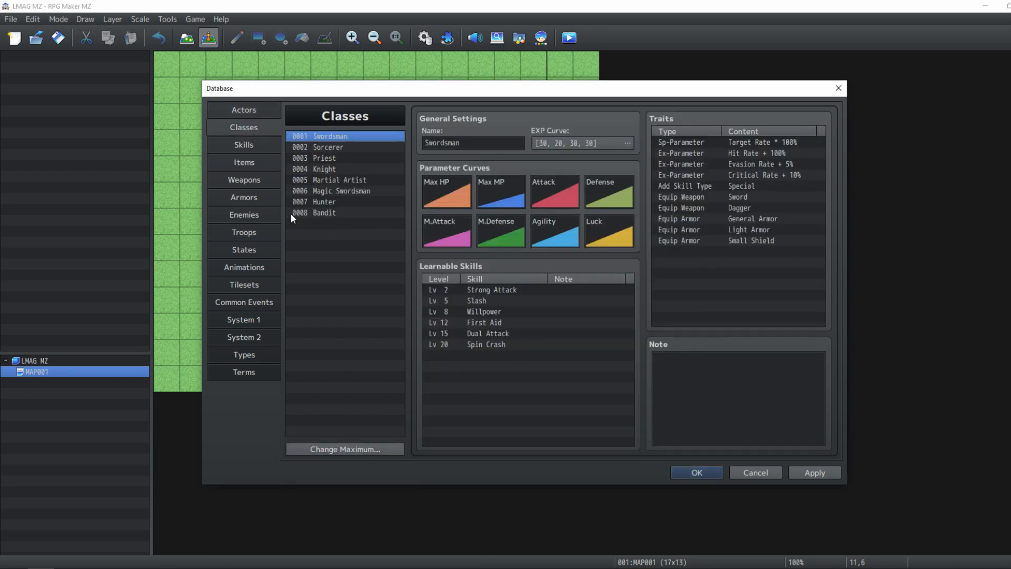
{"action": "left_click", "coordinate": [348, 456]}
{"action": "type", "text": "4"}
{"action": "left_click", "coordinate": [328, 460]}
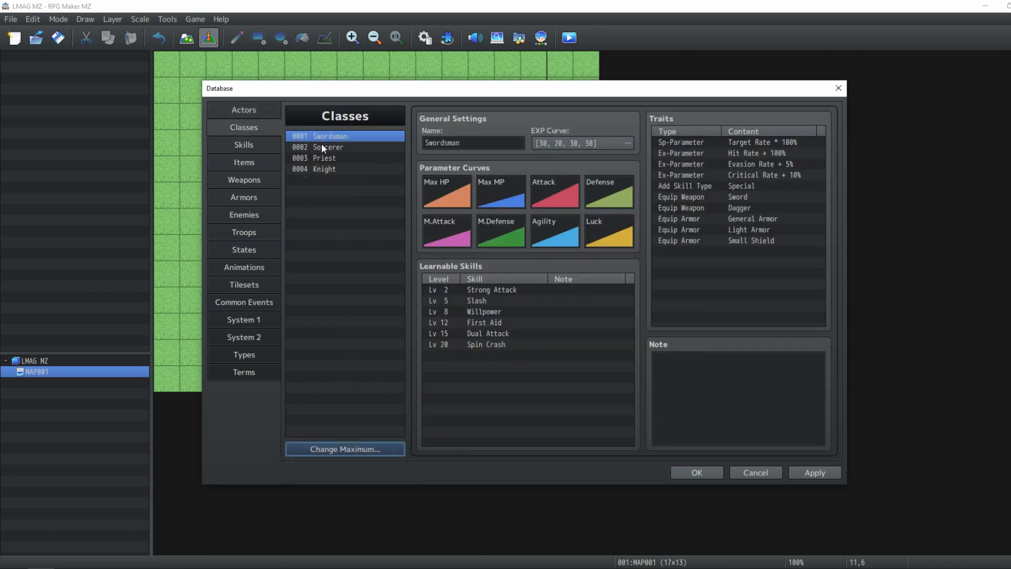
Clear the data of the four remaining classes, Swordsman through Knight.
{"action": "key", "text": "Delete"}
{"action": "key", "text": "Down"}
{"action": "key", "text": "Delete"}
{"action": "key", "text": "Down"}
{"action": "key", "text": "Delete"}
{"action": "key", "text": "Down"}
{"action": "key", "text": "Delete"}
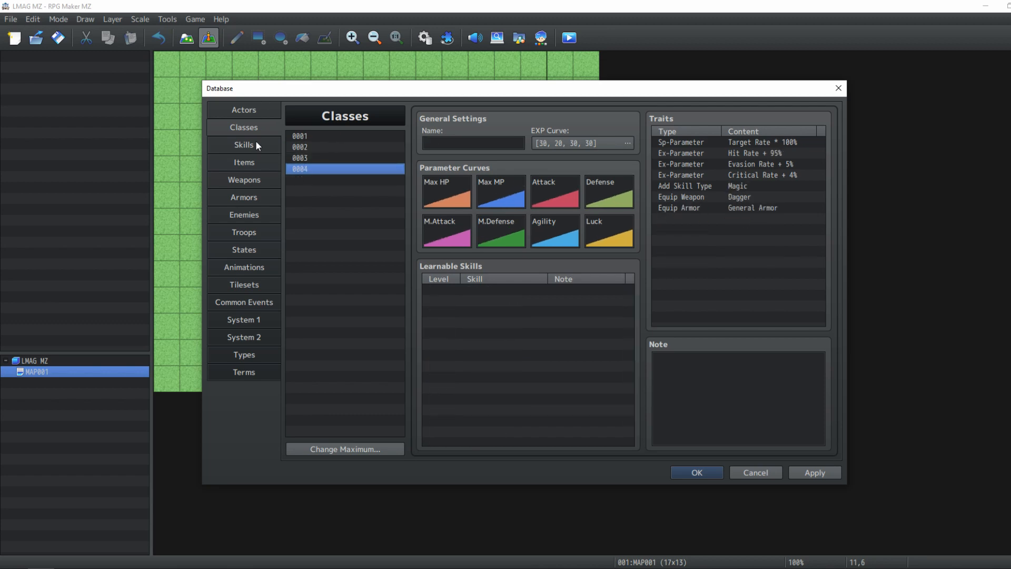
{"action": "left_click", "coordinate": [254, 140]}
{"action": "scroll", "coordinate": [324, 216], "scroll_direction": "down", "scroll_amount": 3}
{"action": "scroll", "coordinate": [324, 216], "scroll_direction": "up", "scroll_amount": 2}
{"action": "left_click", "coordinate": [255, 116]}
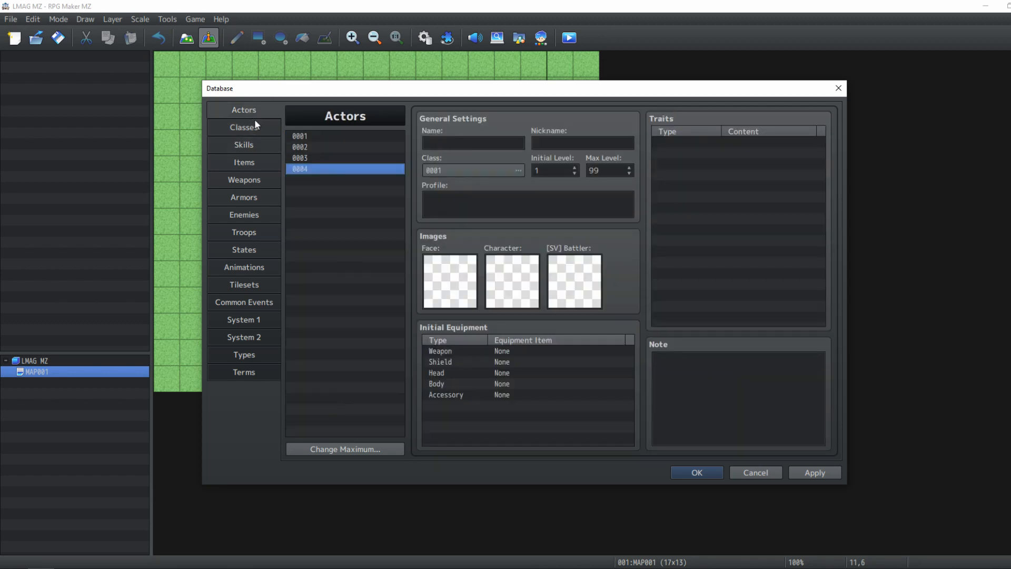
{"action": "left_click", "coordinate": [254, 129]}
{"action": "left_click", "coordinate": [250, 147]}
{"action": "left_click", "coordinate": [248, 108]}
Accept the database changes and save the project.
{"action": "left_click", "coordinate": [698, 472]}
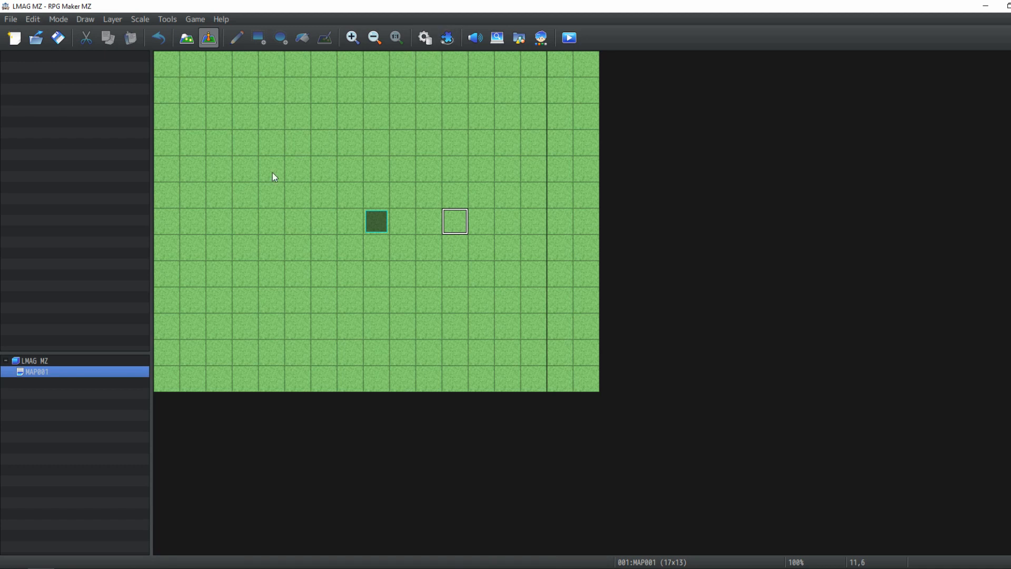
{"action": "left_click", "coordinate": [57, 38]}
Reopen the database and set the maximum number of weapon types to 4.
{"action": "left_click", "coordinate": [424, 38]}
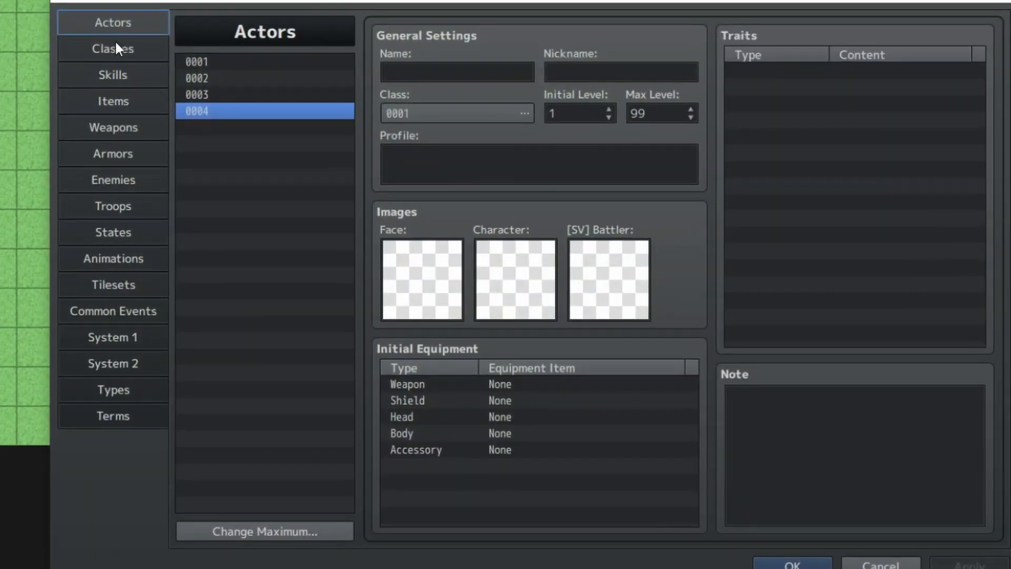
{"action": "left_click", "coordinate": [117, 48]}
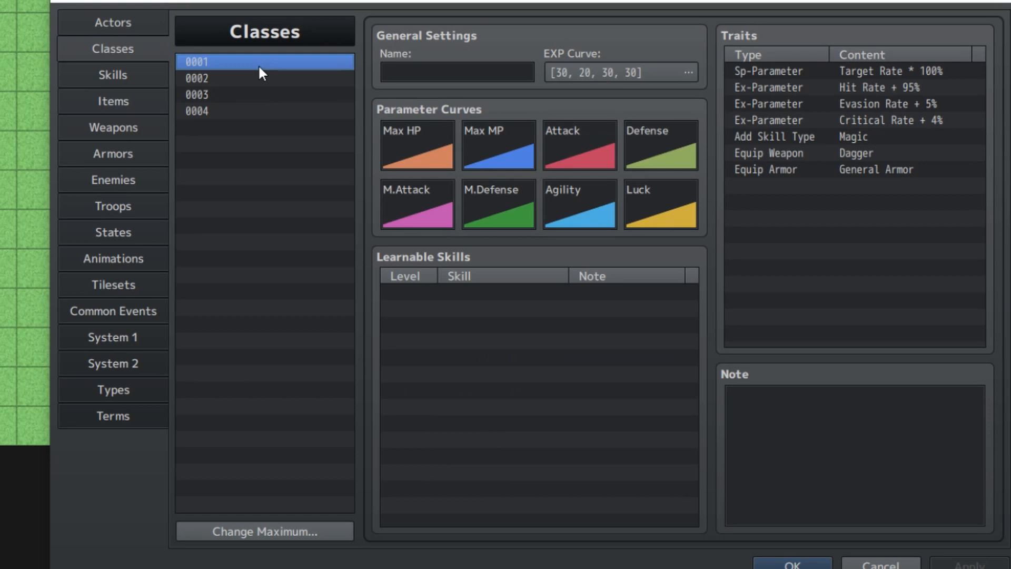
{"action": "left_click", "coordinate": [458, 66]}
{"action": "left_click", "coordinate": [157, 396]}
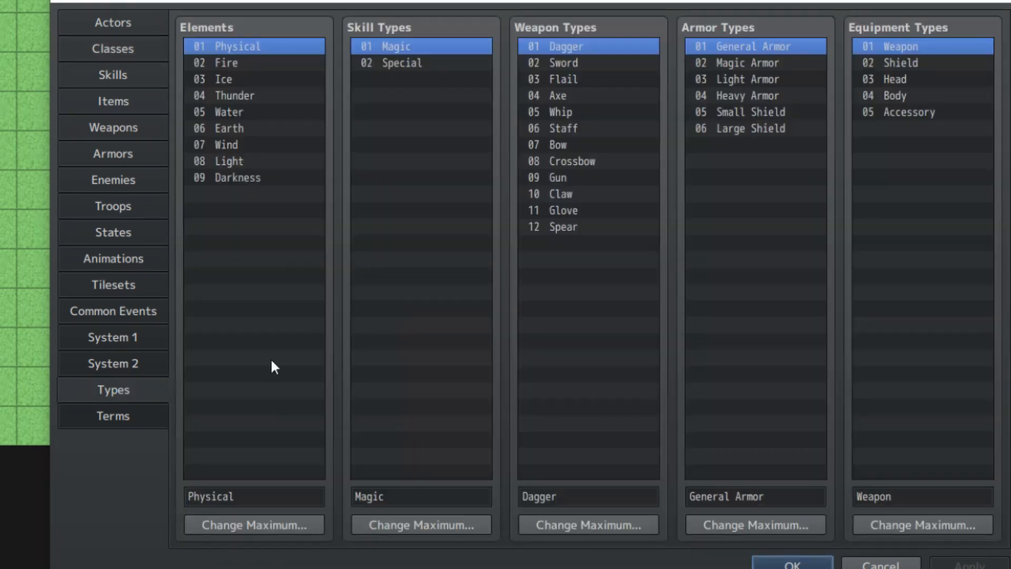
{"action": "left_click", "coordinate": [575, 525]}
{"action": "type", "text": "4"}
{"action": "left_click", "coordinate": [560, 546]}
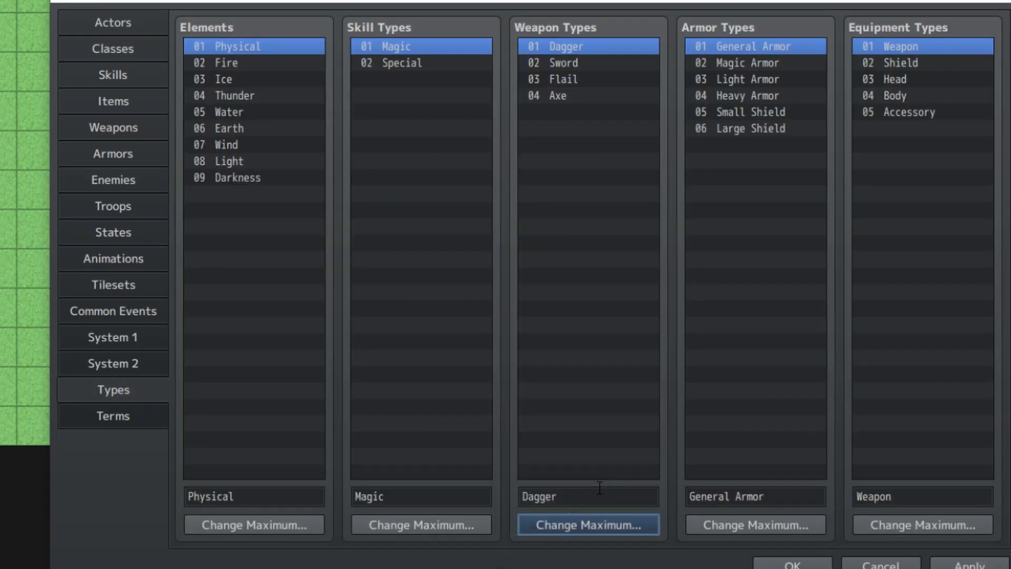
Rename the four weapon types, in order, as Sword, Staff, Dagger and Bow.
{"action": "type", "text": "Sword"}
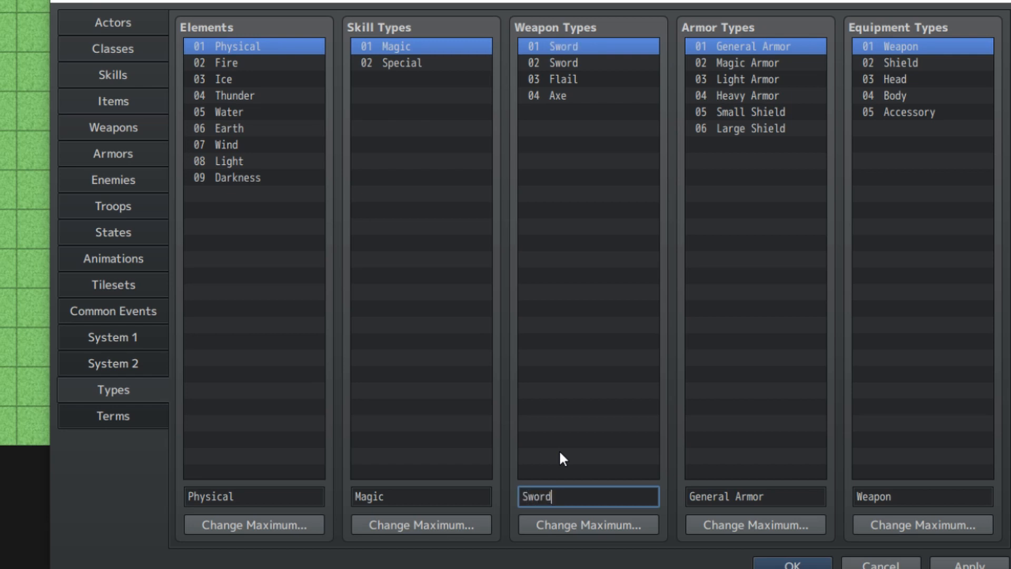
{"action": "key", "text": "Down"}
{"action": "key", "text": "ctrl+a"}
{"action": "type", "text": "Staff"}
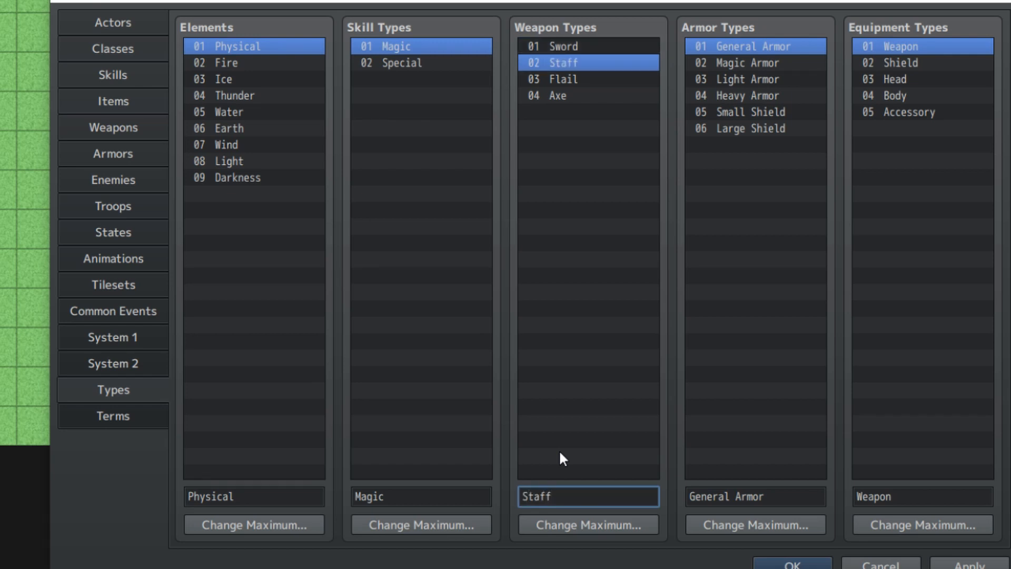
{"action": "key", "text": "Down"}
{"action": "key", "text": "ctrl+a"}
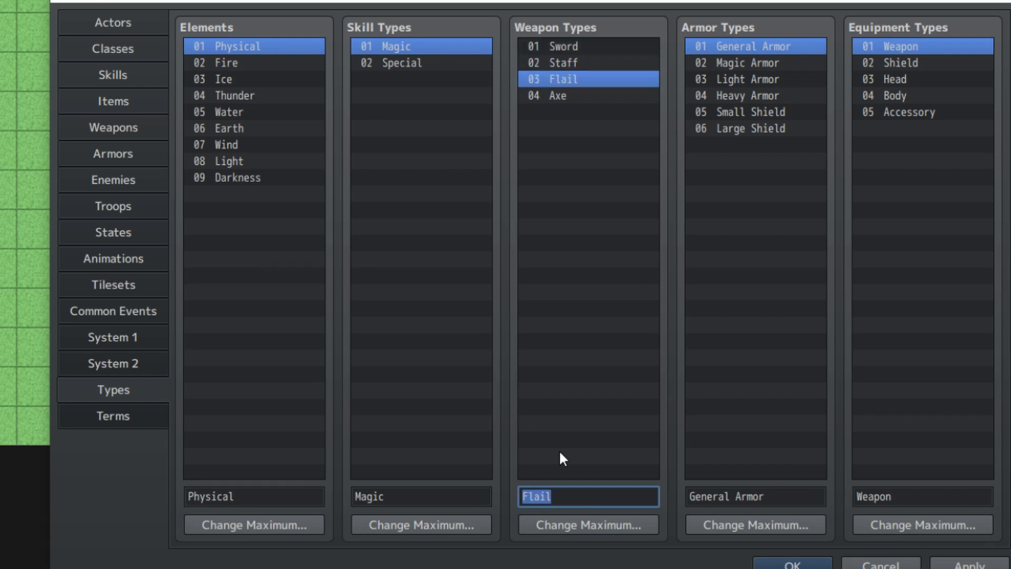
{"action": "type", "text": "Dagger"}
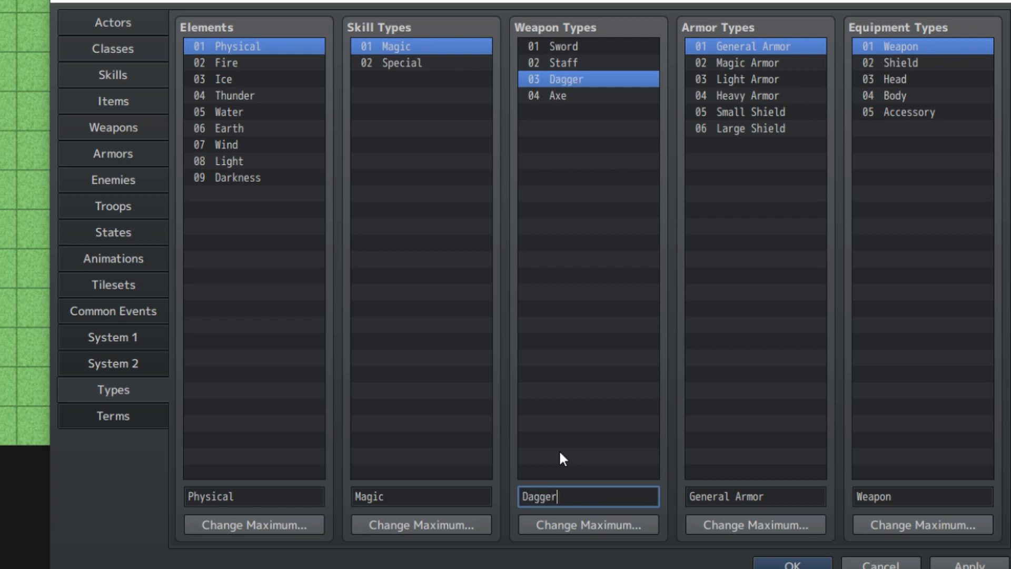
{"action": "key", "text": "Down"}
{"action": "key", "text": "ctrl+a"}
{"action": "type", "text": "Bow"}
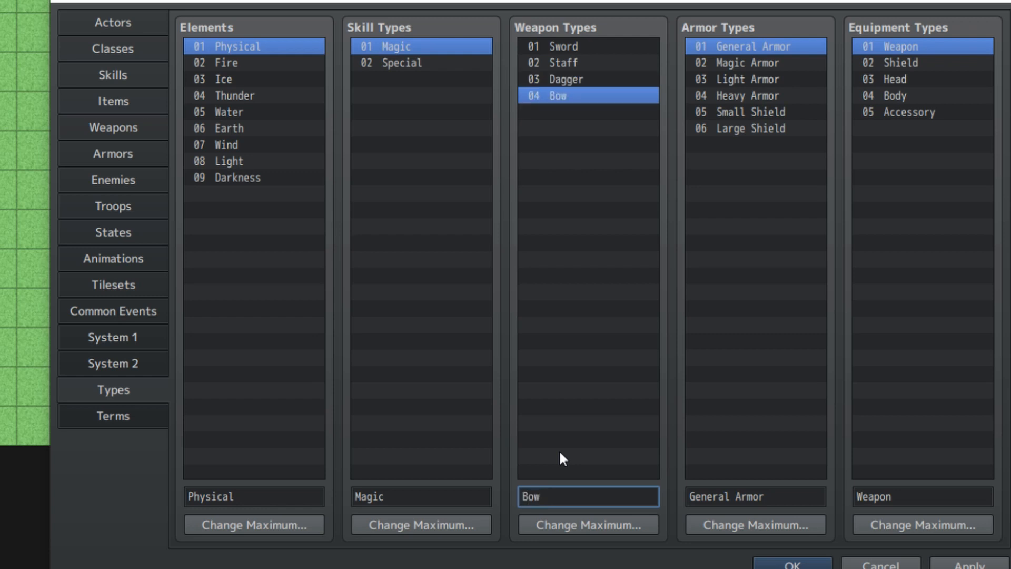
{"action": "key", "text": "Up"}
{"action": "key", "text": "Up"}
{"action": "key", "text": "Up"}
{"action": "key", "text": "Down"}
{"action": "key", "text": "Down"}
{"action": "key", "text": "Down"}
{"action": "key", "text": "Up"}
{"action": "key", "text": "Up"}
{"action": "key", "text": "Up"}
{"action": "key", "text": "Down"}
{"action": "key", "text": "Down"}
{"action": "key", "text": "Down"}
Set the maximum number of armor types to 4.
{"action": "left_click", "coordinate": [771, 518]}
{"action": "type", "text": "4"}
{"action": "left_click", "coordinate": [715, 542]}
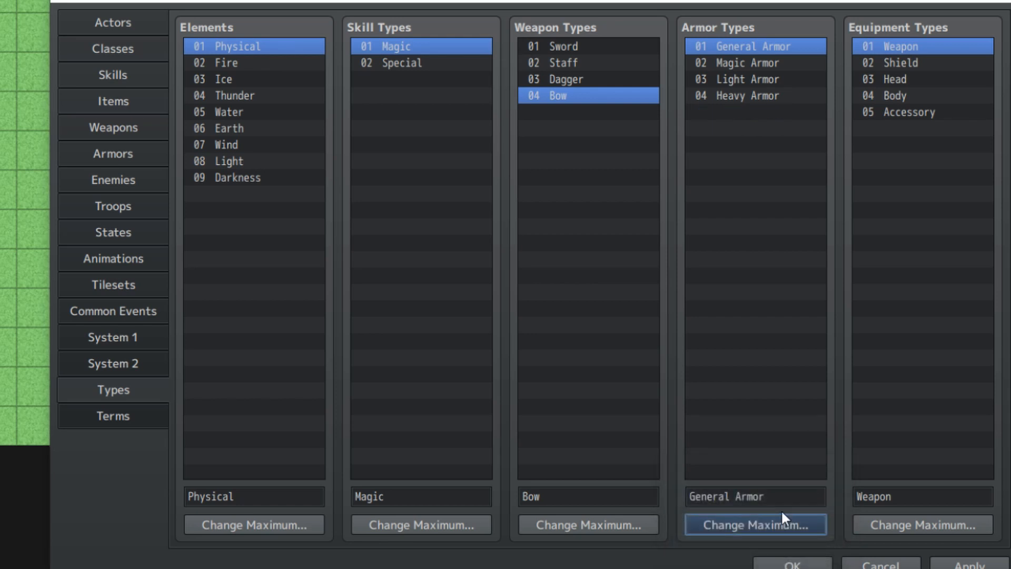
Rename the first armor type as General Armour and the second as Light Armour.
{"action": "triple_click", "coordinate": [786, 497]}
{"action": "type", "text": "General A"}
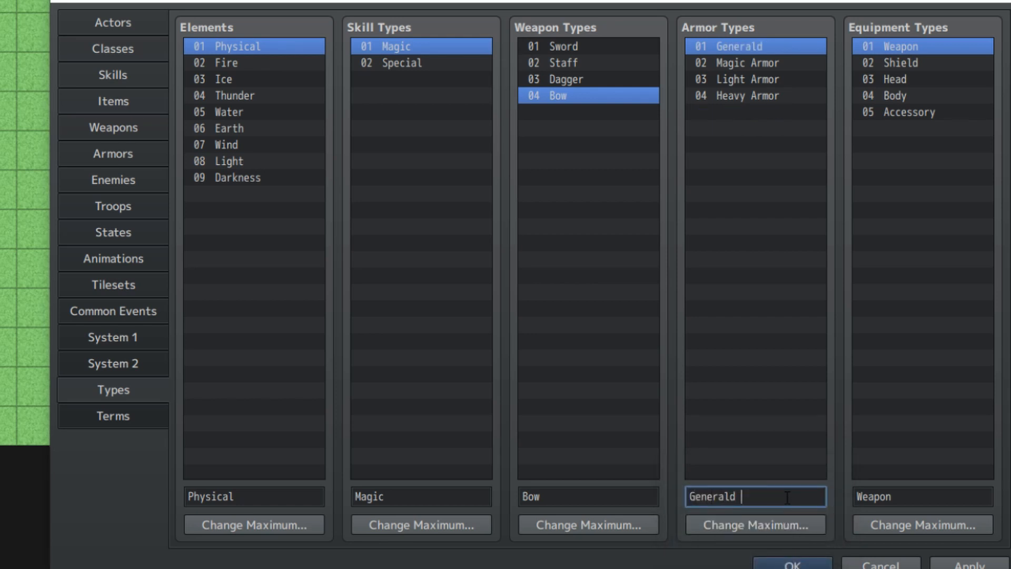
{"action": "type", "text": "rmour"}
{"action": "key", "text": "Down"}
{"action": "triple_click", "coordinate": [786, 497]}
{"action": "type", "text": "Lightr"}
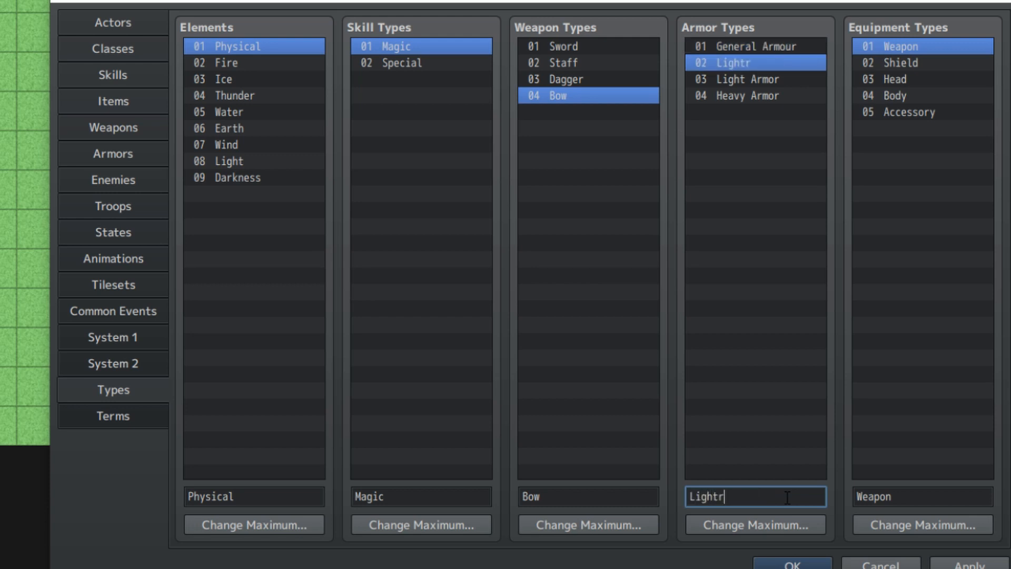
{"action": "key", "text": "BackSpace"}
{"action": "type", "text": "Armour"}
{"action": "key", "text": "Down"}
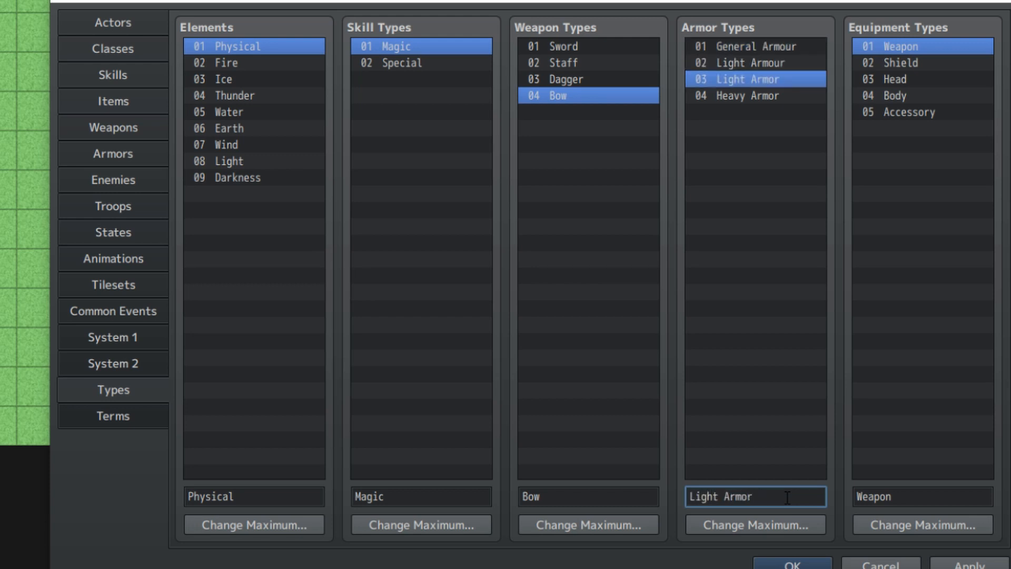
Rename the third armor type as Heavy Armour and the fourth as Magical Armour.
{"action": "triple_click", "coordinate": [787, 497]}
{"action": "type", "text": "Heavy Armour"}
{"action": "left_click", "coordinate": [755, 99]}
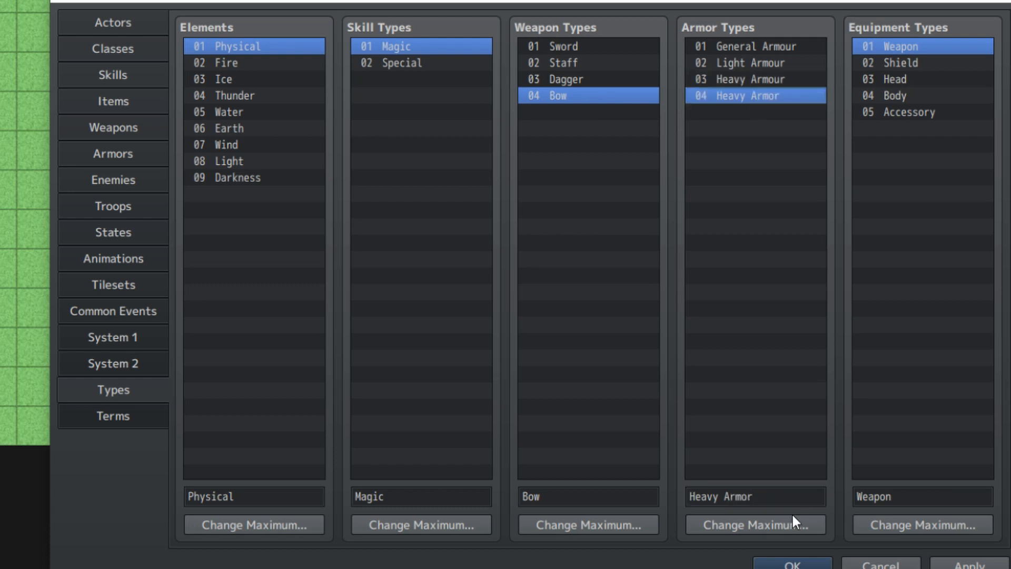
{"action": "triple_click", "coordinate": [795, 495]}
{"action": "type", "text": "Magical "}
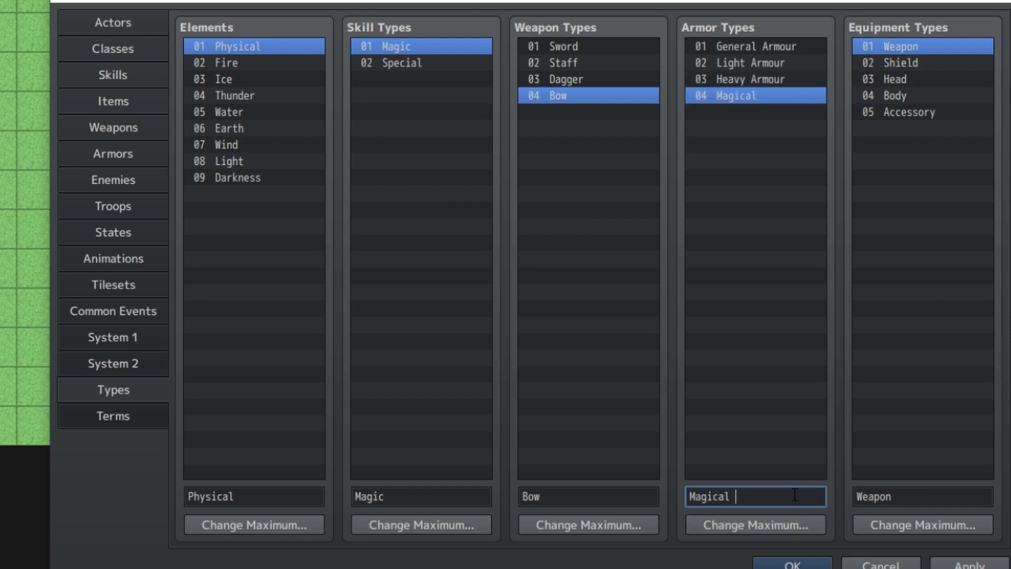
{"action": "type", "text": "Armour"}
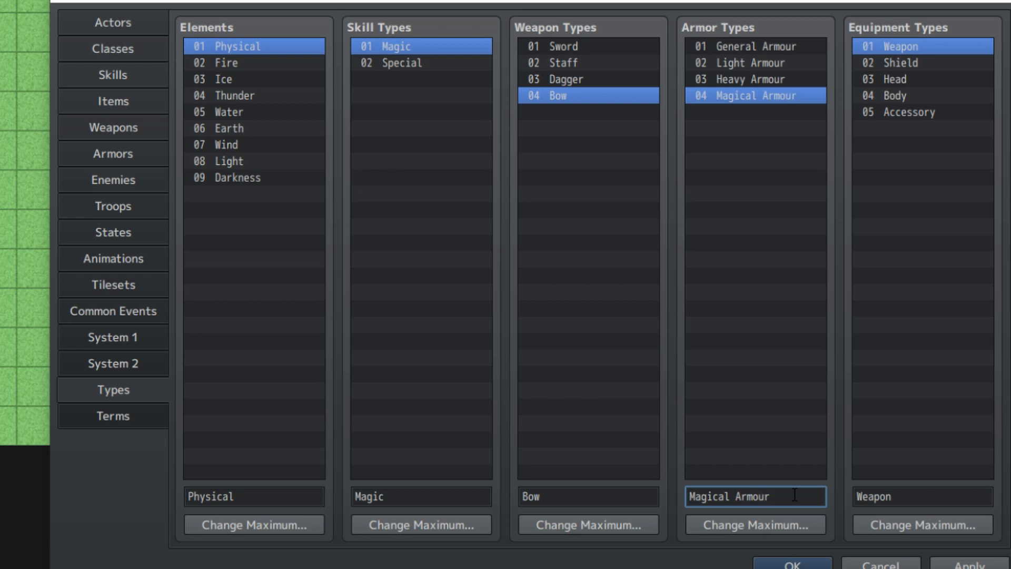
Raise the maximum number of armor types to 5 and name the fifth one Shields.
{"action": "left_click", "coordinate": [771, 529]}
{"action": "type", "text": "5"}
{"action": "key", "text": "Return"}
{"action": "left_click", "coordinate": [763, 110]}
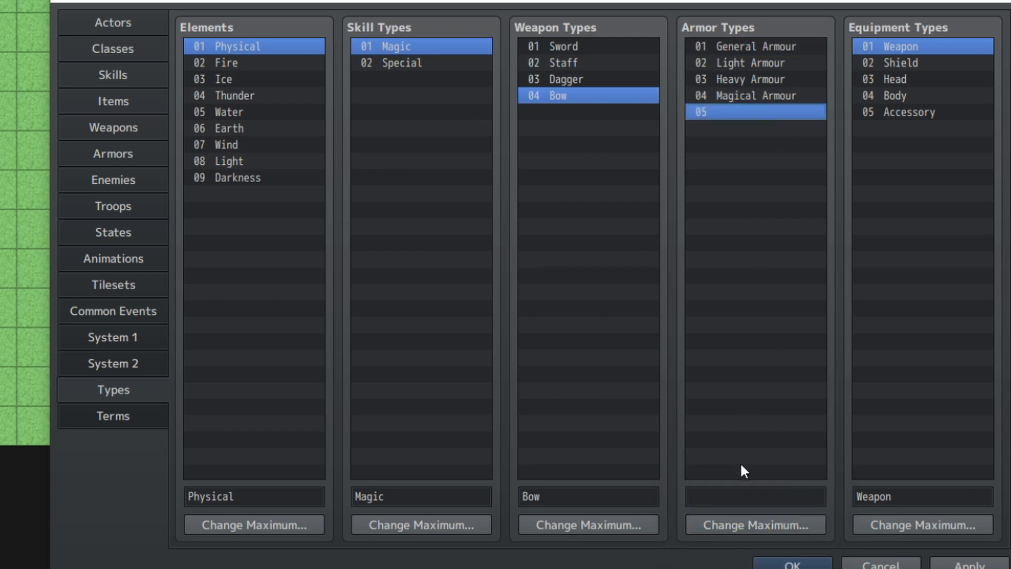
{"action": "left_click", "coordinate": [746, 500]}
{"action": "type", "text": "Shields"}
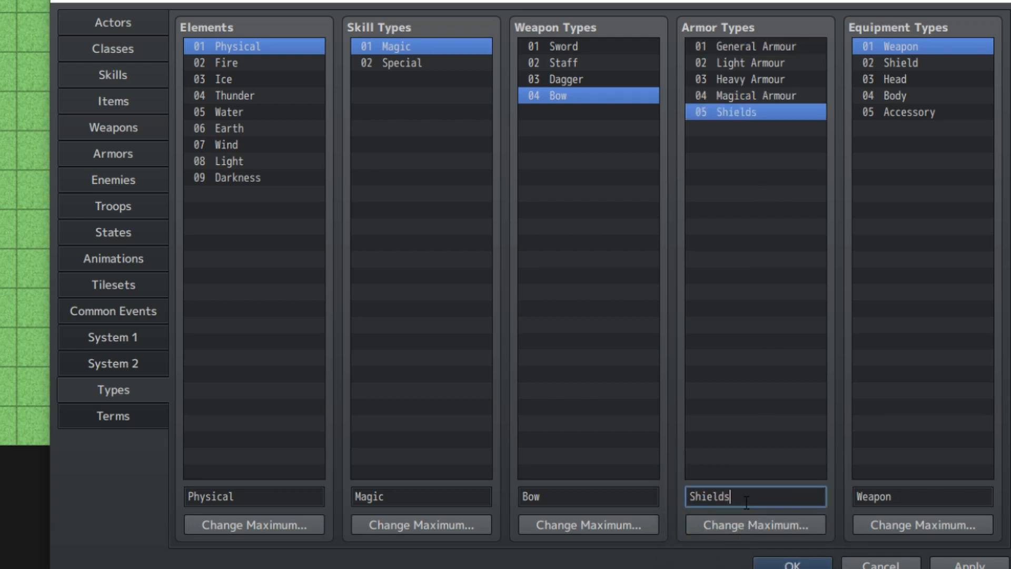
Rename the Shield equipment type as Off-Hand.
{"action": "left_click", "coordinate": [920, 49]}
{"action": "left_click", "coordinate": [920, 62]}
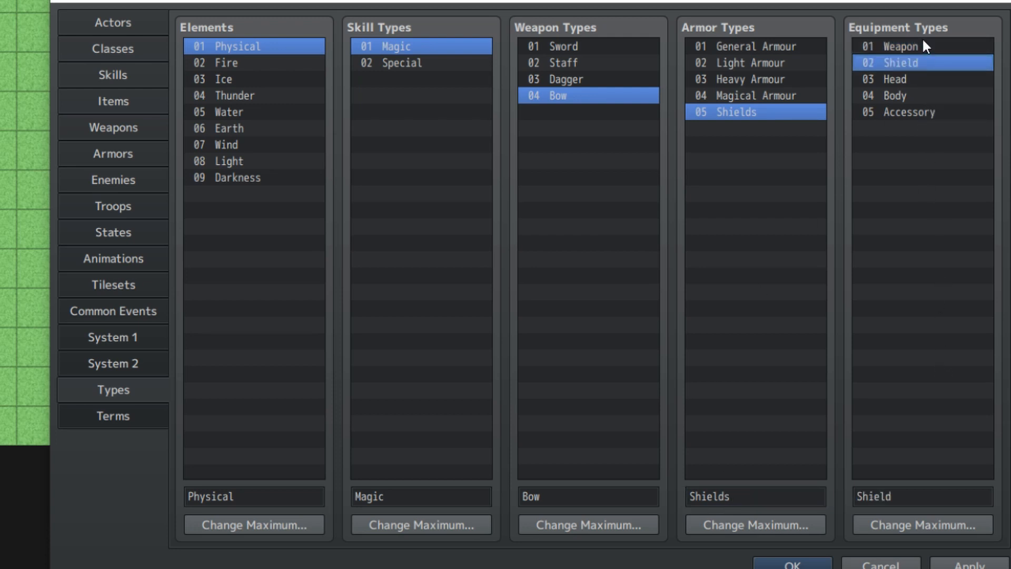
{"action": "double_click", "coordinate": [908, 482]}
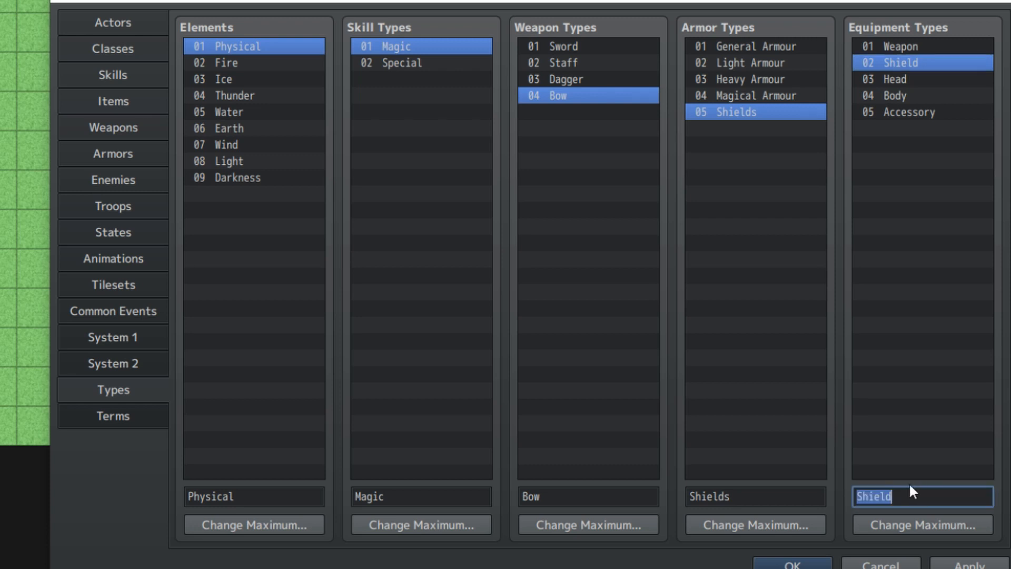
{"action": "type", "text": "Off-Hand"}
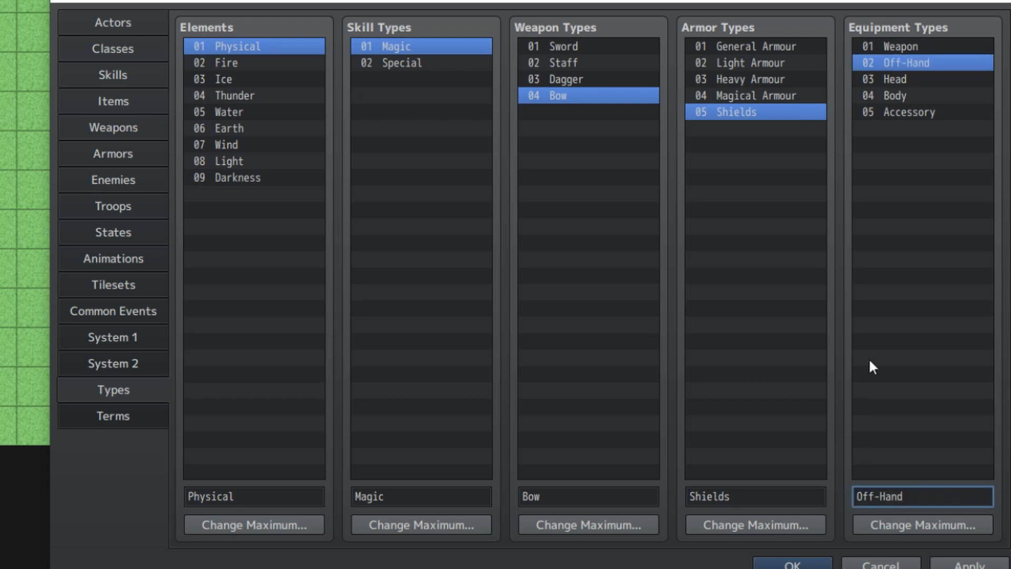
Review the remaining equipment types, the skill types and the elements.
{"action": "left_click", "coordinate": [906, 79]}
{"action": "left_click", "coordinate": [918, 97]}
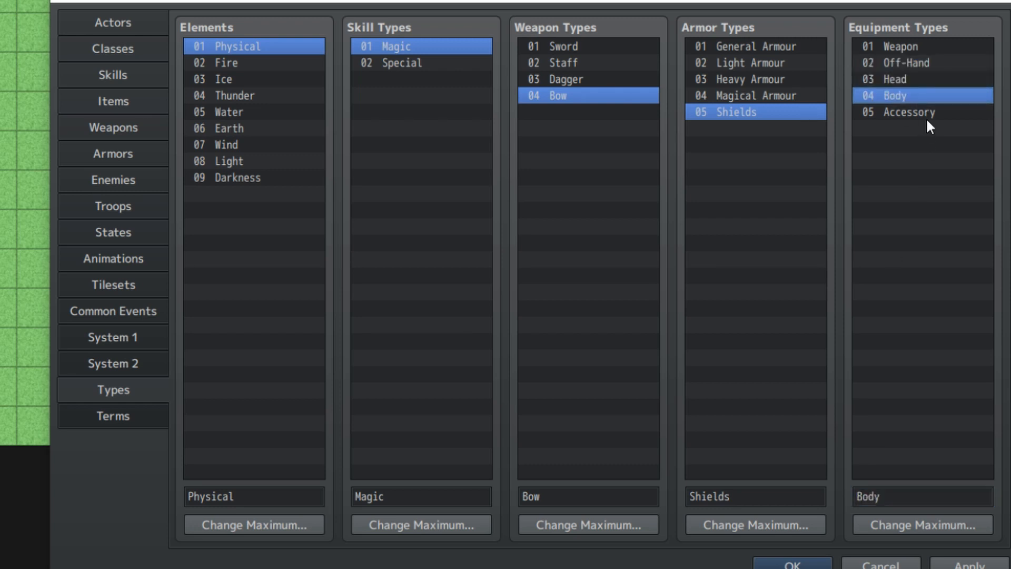
{"action": "left_click", "coordinate": [925, 114]}
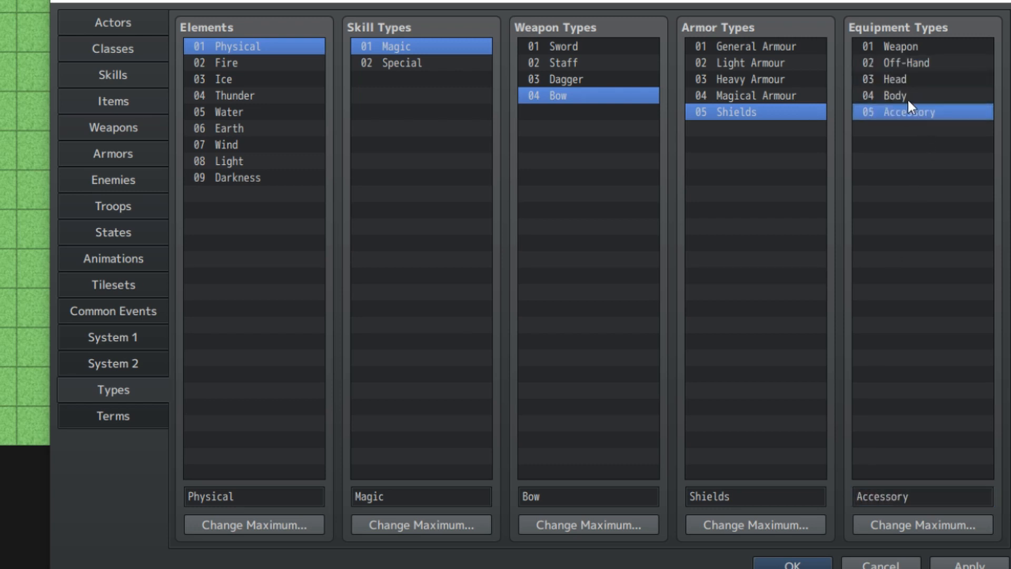
{"action": "left_click", "coordinate": [402, 62]}
{"action": "left_click", "coordinate": [399, 47]}
{"action": "left_click", "coordinate": [402, 65]}
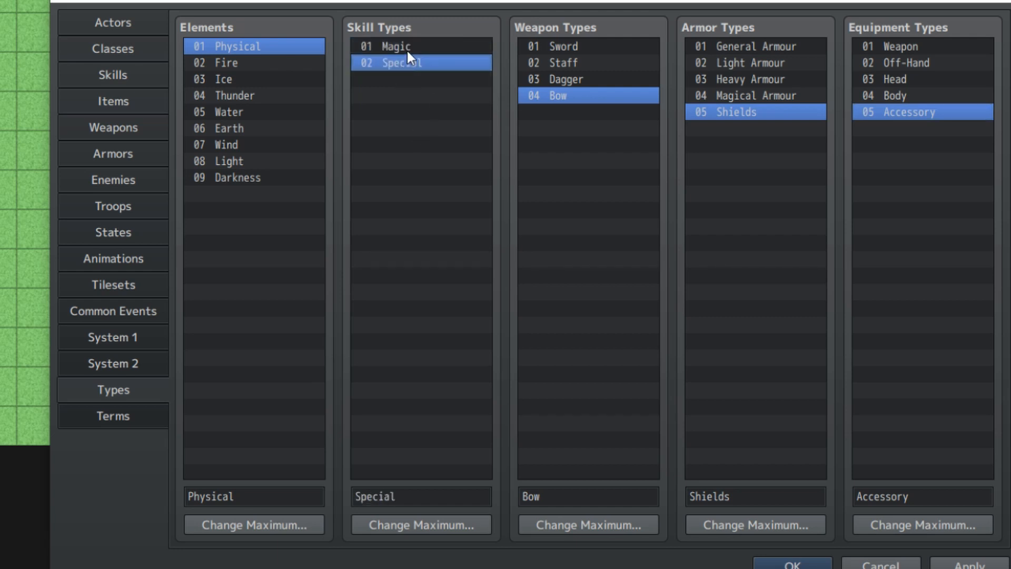
{"action": "left_click", "coordinate": [406, 49]}
{"action": "left_click", "coordinate": [407, 58]}
{"action": "left_click", "coordinate": [238, 161]}
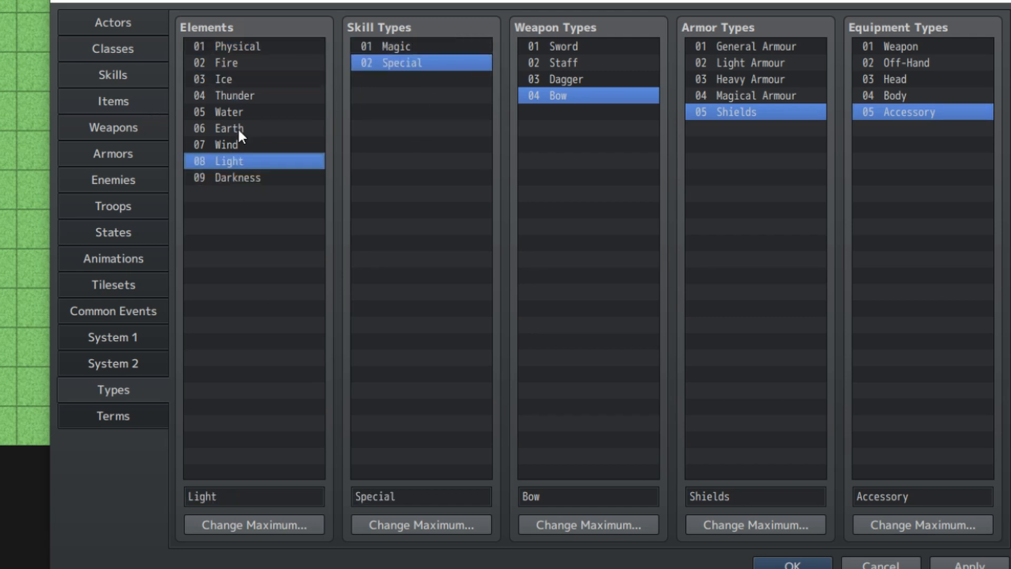
{"action": "left_click", "coordinate": [238, 145]}
{"action": "left_click", "coordinate": [248, 46]}
{"action": "left_click_drag", "start_coordinate": [251, 30], "coordinate": [177, 66]}
Name the first class Swordsman.
{"action": "left_click", "coordinate": [121, 53]}
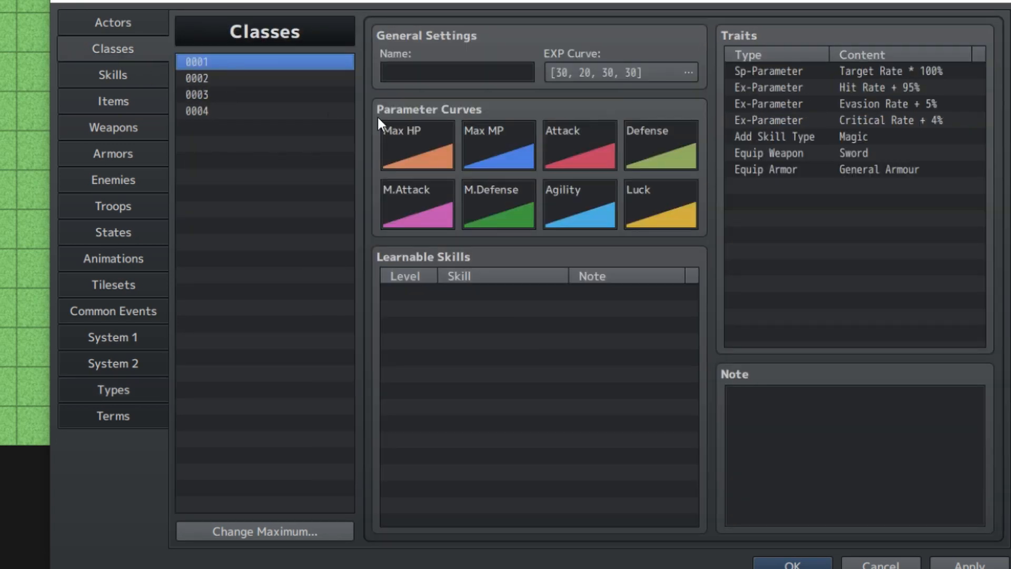
{"action": "left_click", "coordinate": [531, 73]}
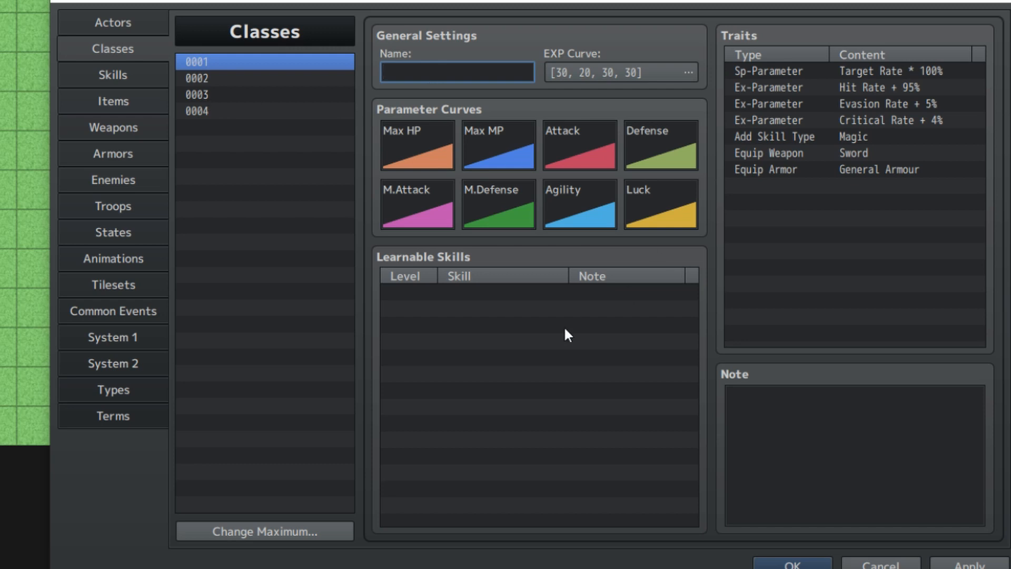
{"action": "type", "text": "Swordsman"}
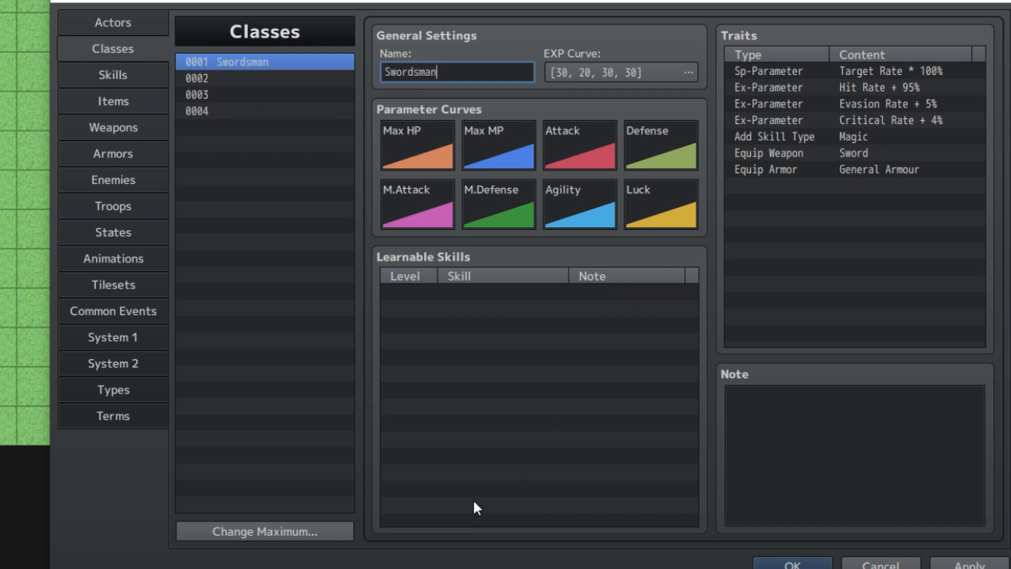
Change the Swordsman's Add Skill Type trait to Special.
{"action": "double_click", "coordinate": [842, 138]}
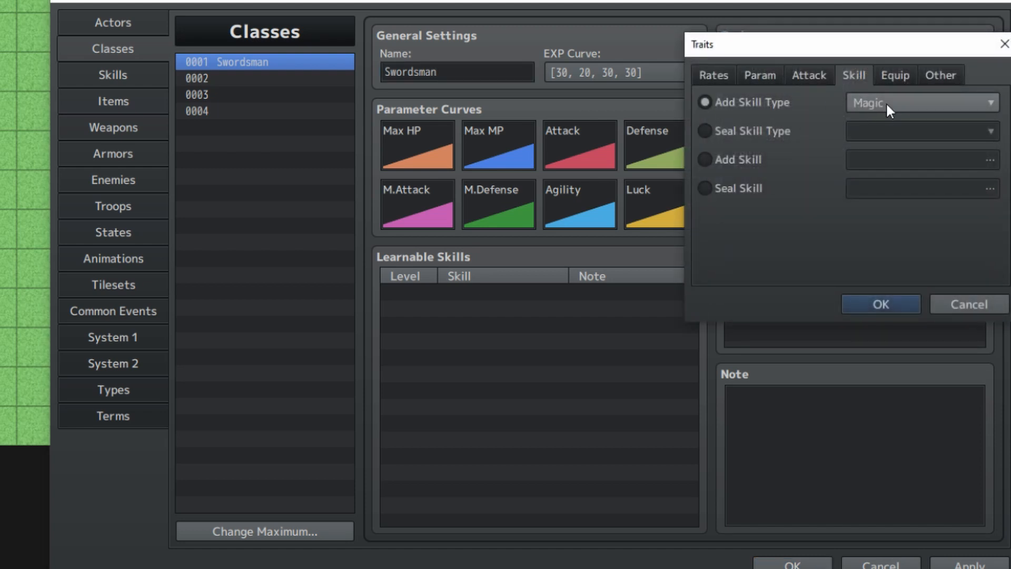
{"action": "left_click", "coordinate": [886, 102]}
{"action": "left_click", "coordinate": [882, 141]}
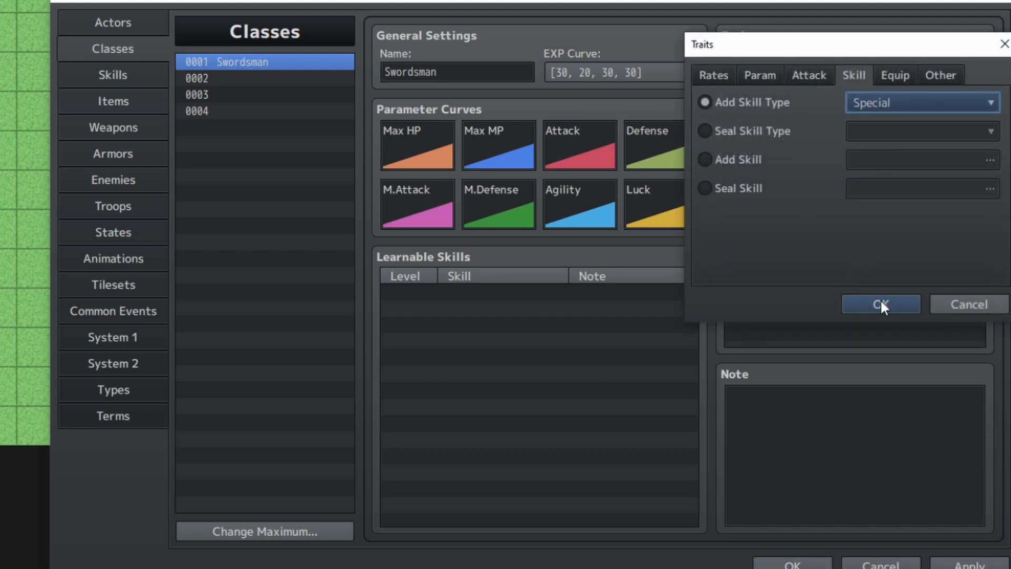
{"action": "left_click", "coordinate": [879, 300]}
Duplicate the Swordsman's Equip Armor trait and set the copy to Heavy Armour.
{"action": "left_click", "coordinate": [855, 152]}
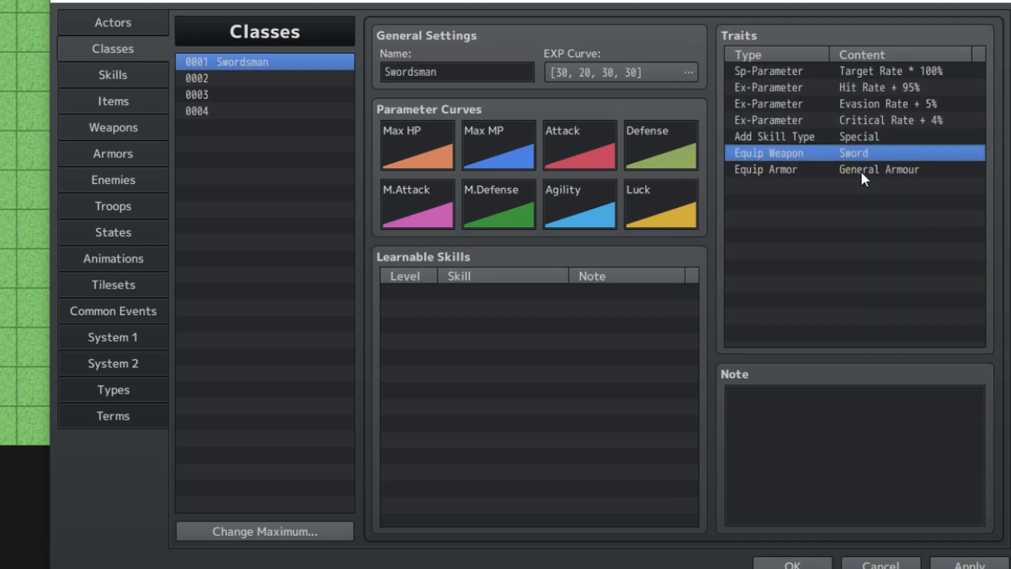
{"action": "left_click", "coordinate": [861, 170]}
{"action": "left_click", "coordinate": [864, 186]}
{"action": "key", "text": "ctrl+v"}
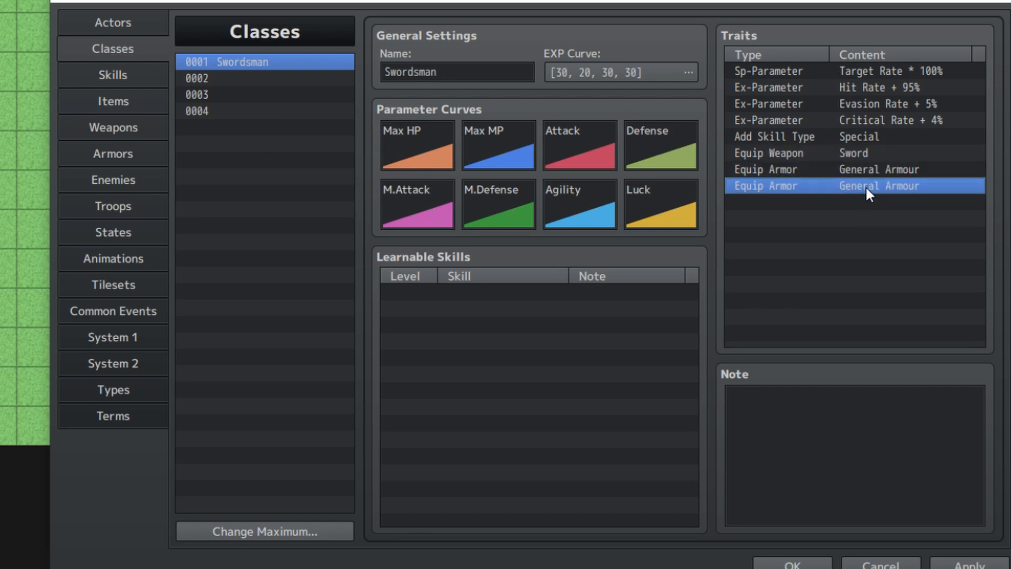
{"action": "double_click", "coordinate": [865, 185]}
{"action": "scroll", "coordinate": [909, 132], "scroll_direction": "down", "scroll_amount": 1}
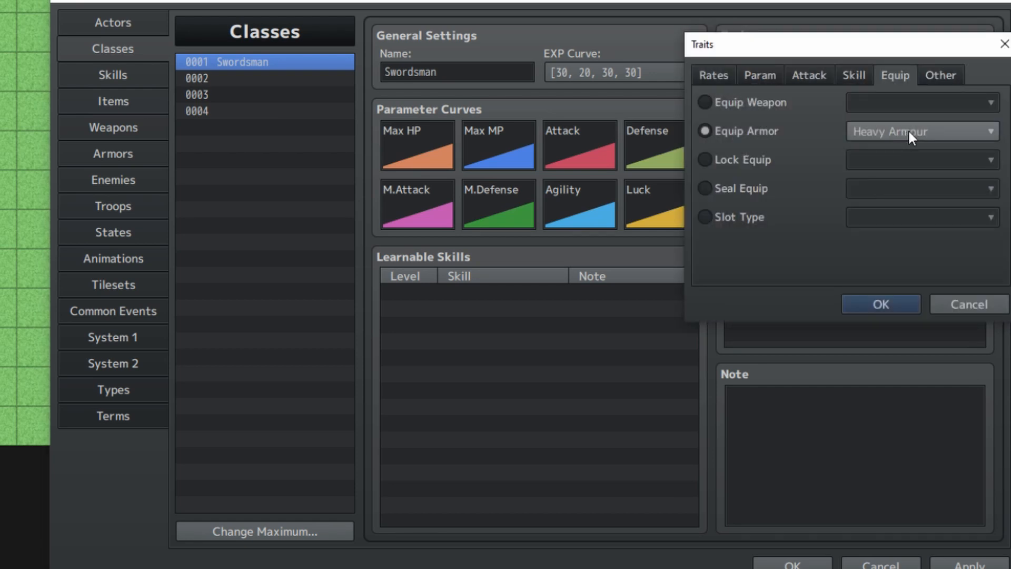
{"action": "left_click", "coordinate": [894, 299]}
Add another Equip Armor trait for Shields to the Swordsman class.
{"action": "double_click", "coordinate": [868, 204]}
{"action": "scroll", "coordinate": [858, 134], "scroll_direction": "down", "scroll_amount": 2}
{"action": "left_click", "coordinate": [850, 304]}
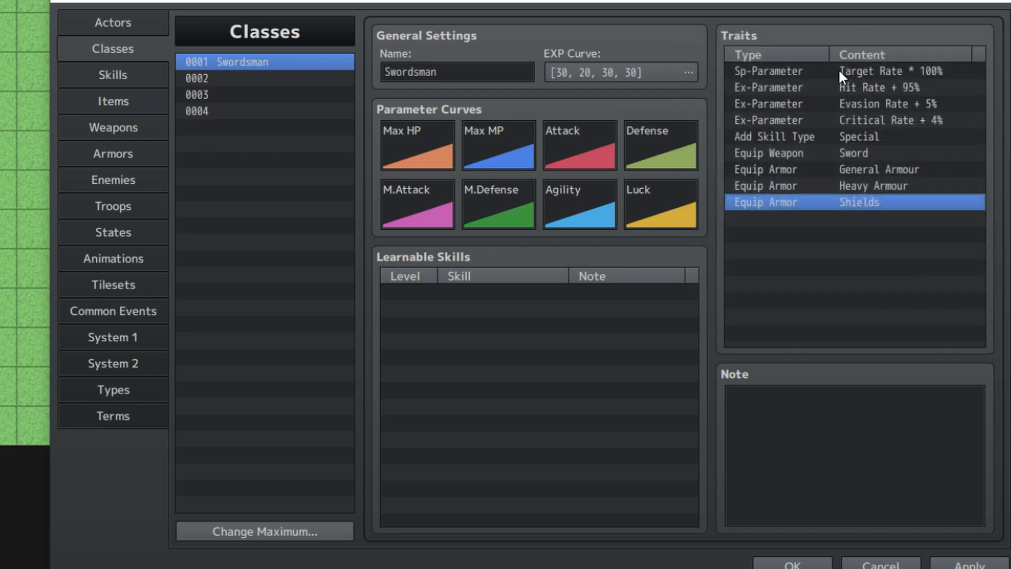
Set the Swordsman's Evasion Rate trait to 4% and check the Critical Rate trait.
{"action": "double_click", "coordinate": [859, 104]}
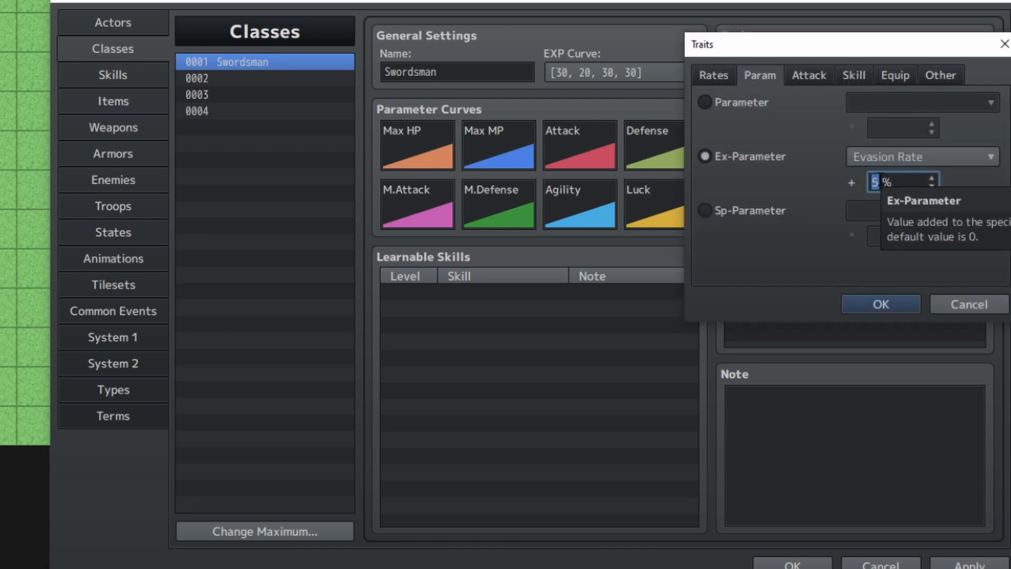
{"action": "scroll", "coordinate": [877, 180], "scroll_direction": "down", "scroll_amount": 1}
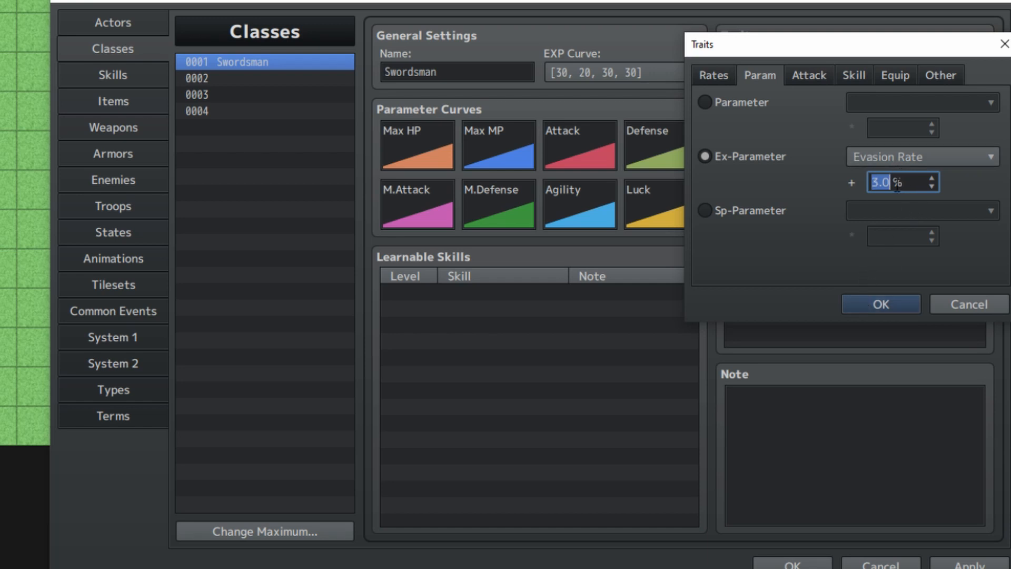
{"action": "left_click", "coordinate": [878, 301]}
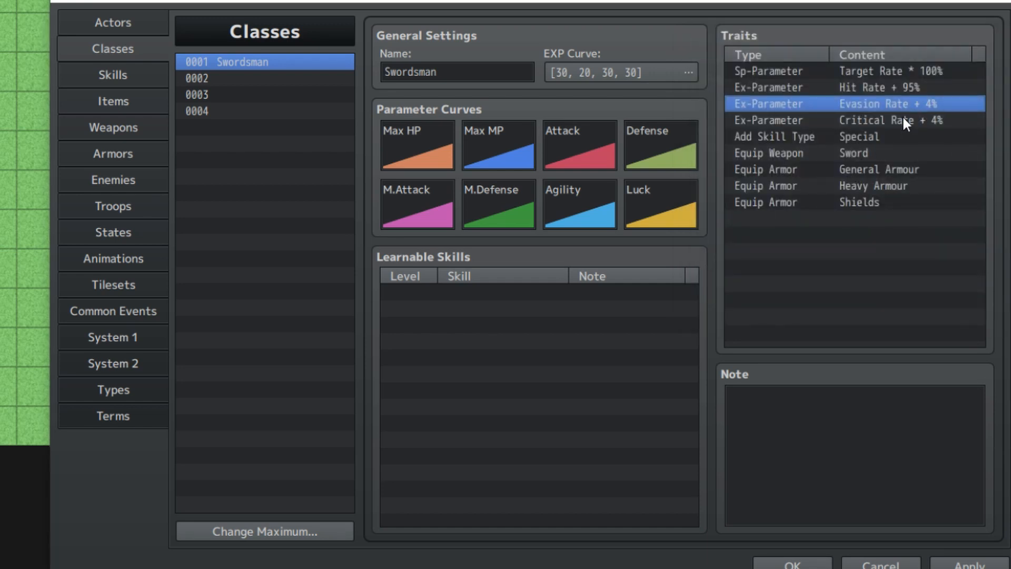
{"action": "double_click", "coordinate": [903, 121]}
{"action": "left_click", "coordinate": [901, 299]}
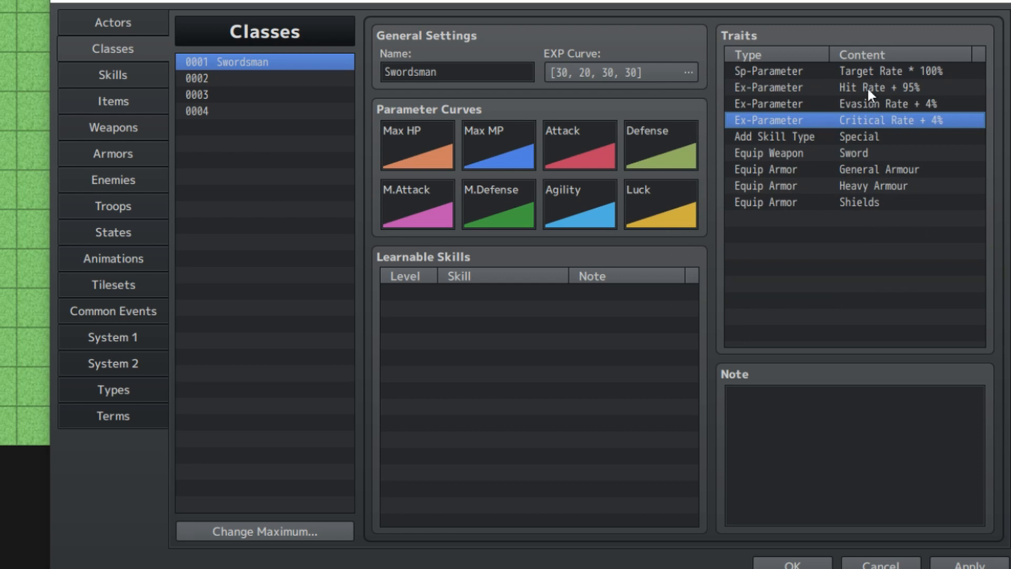
Check the Swordsman's Hit Rate trait and set the Target Rate trait to 105%.
{"action": "double_click", "coordinate": [867, 88]}
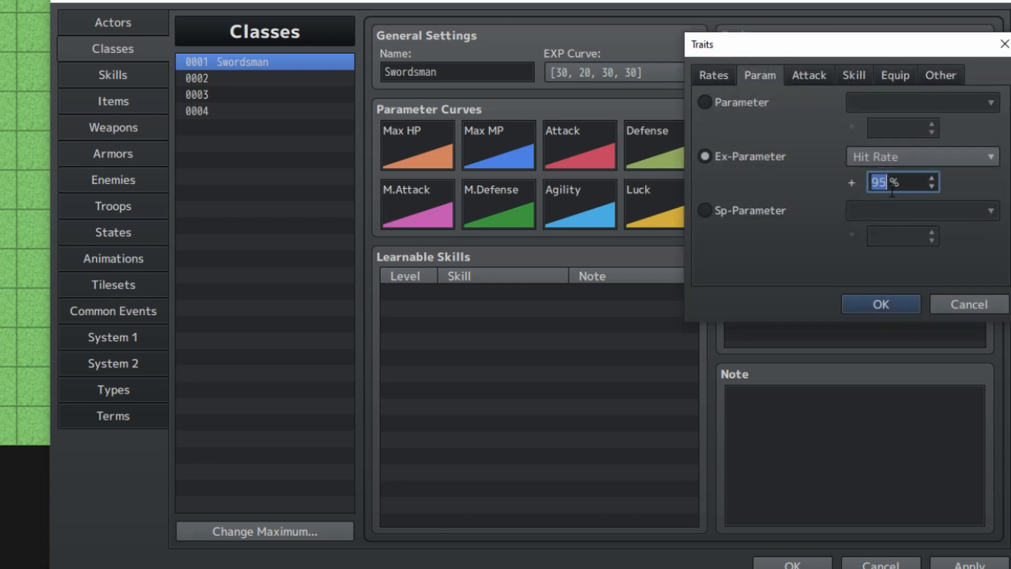
{"action": "left_click", "coordinate": [905, 305]}
{"action": "double_click", "coordinate": [881, 73]}
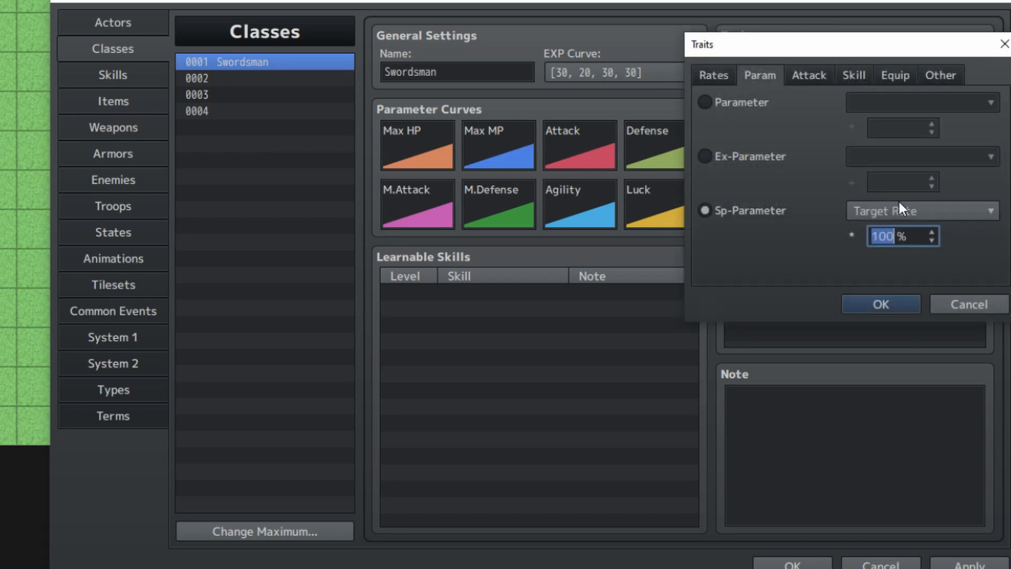
{"action": "scroll", "coordinate": [895, 240], "scroll_direction": "up", "scroll_amount": 1}
{"action": "left_click", "coordinate": [870, 305]}
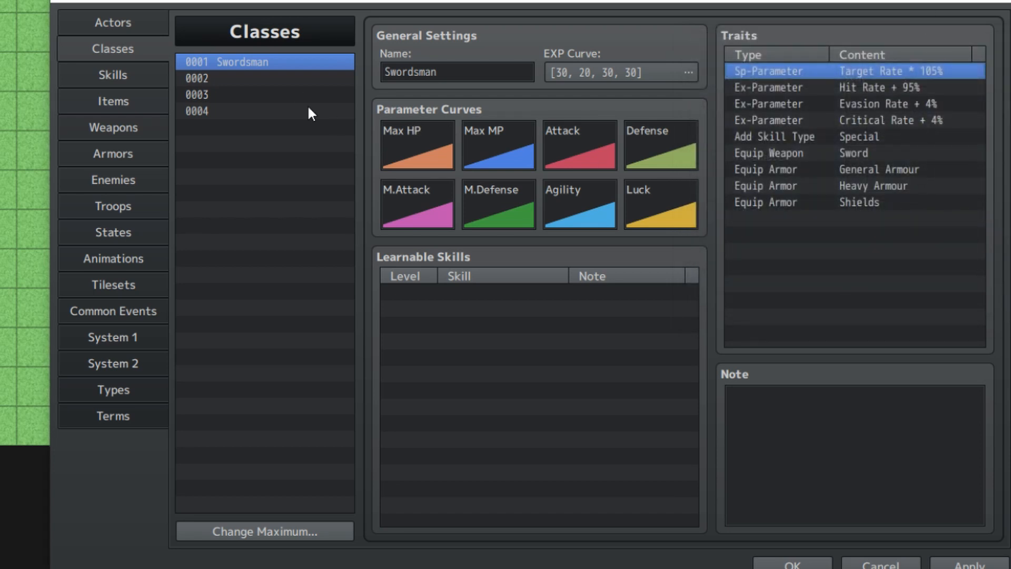
Apply quick setting D to the Swordsman's Max HP curve and E to the Max MP curve.
{"action": "double_click", "coordinate": [409, 137]}
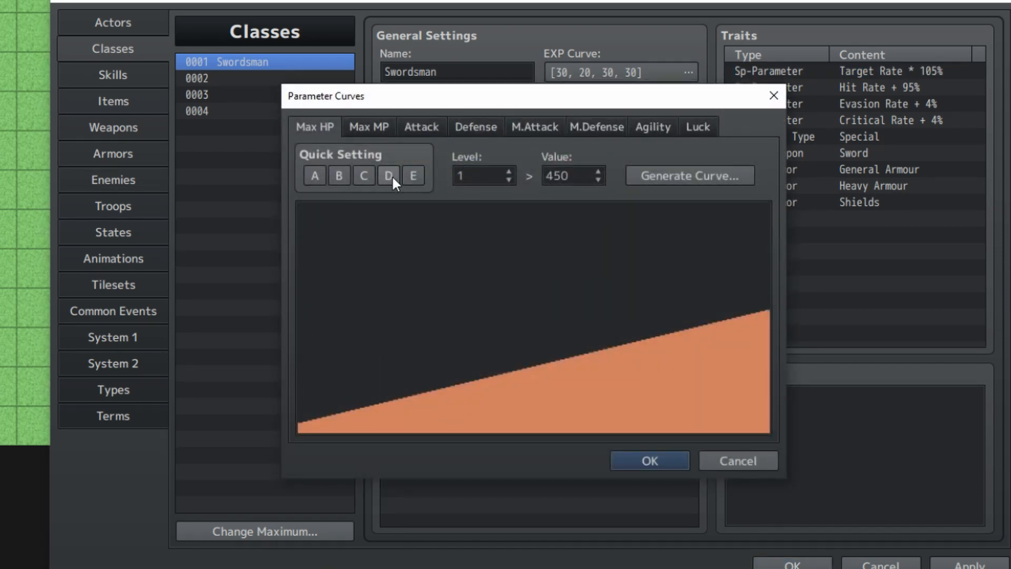
{"action": "left_click", "coordinate": [388, 183]}
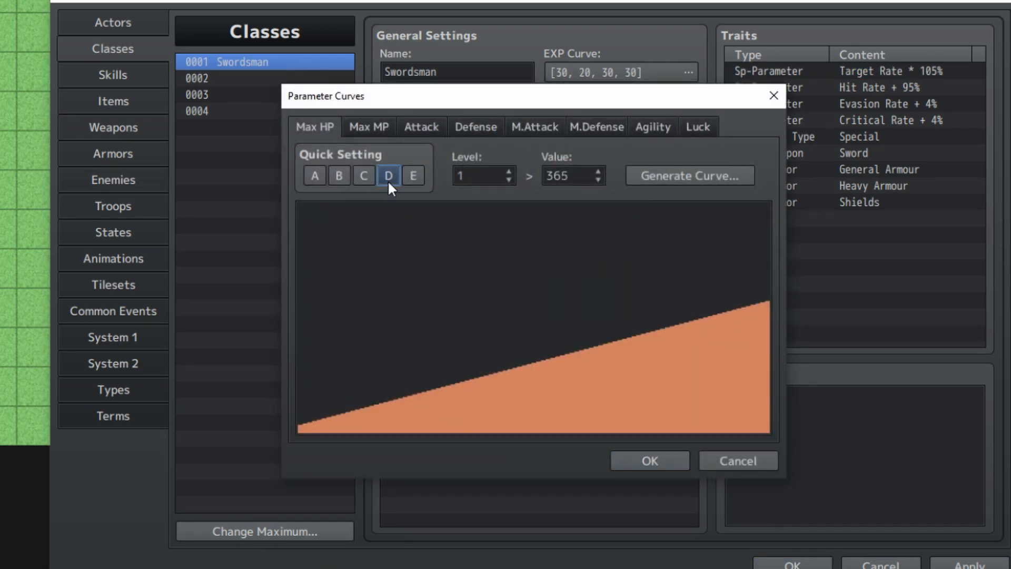
{"action": "left_click", "coordinate": [374, 121]}
{"action": "left_click", "coordinate": [414, 172]}
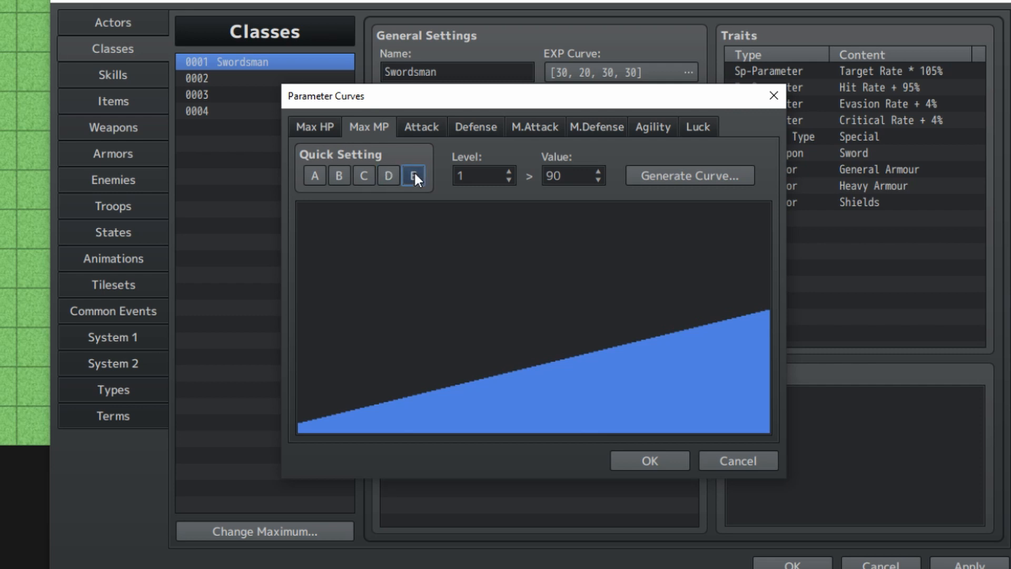
Compare quick settings B and C on the Attack curve, settle on C, and bring up the Defense curve.
{"action": "left_click", "coordinate": [423, 126]}
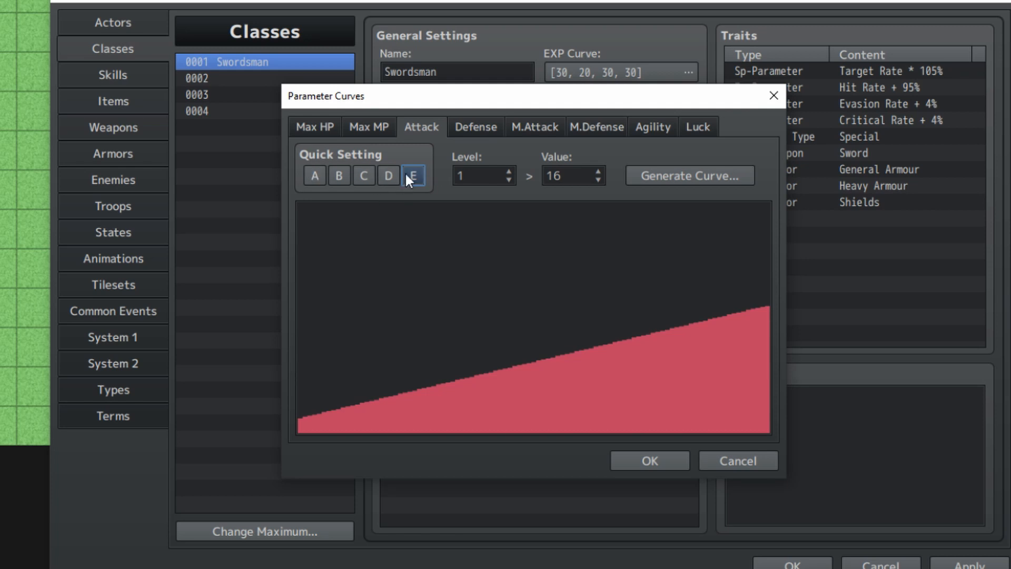
{"action": "left_click", "coordinate": [364, 176]}
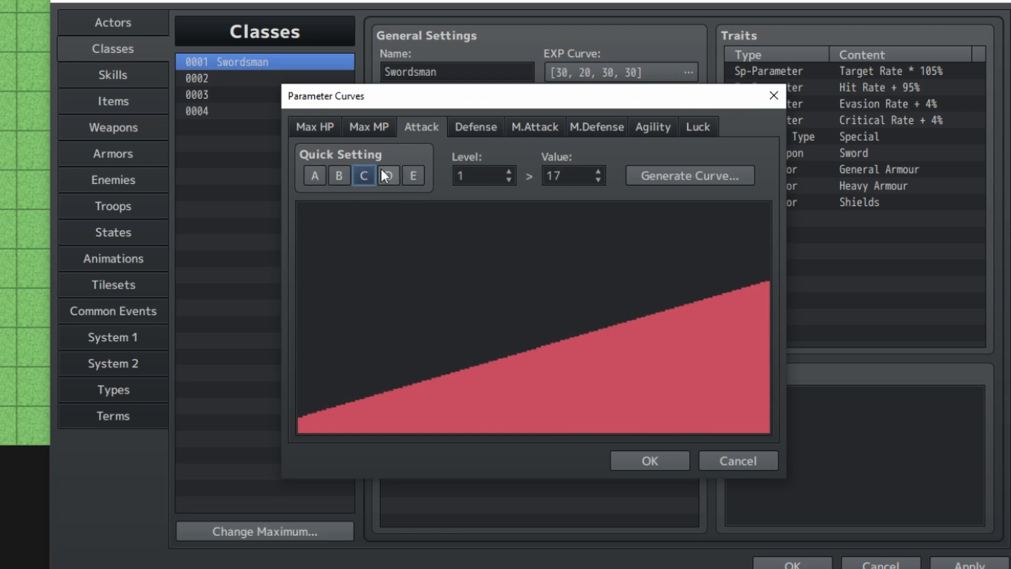
{"action": "left_click", "coordinate": [346, 175]}
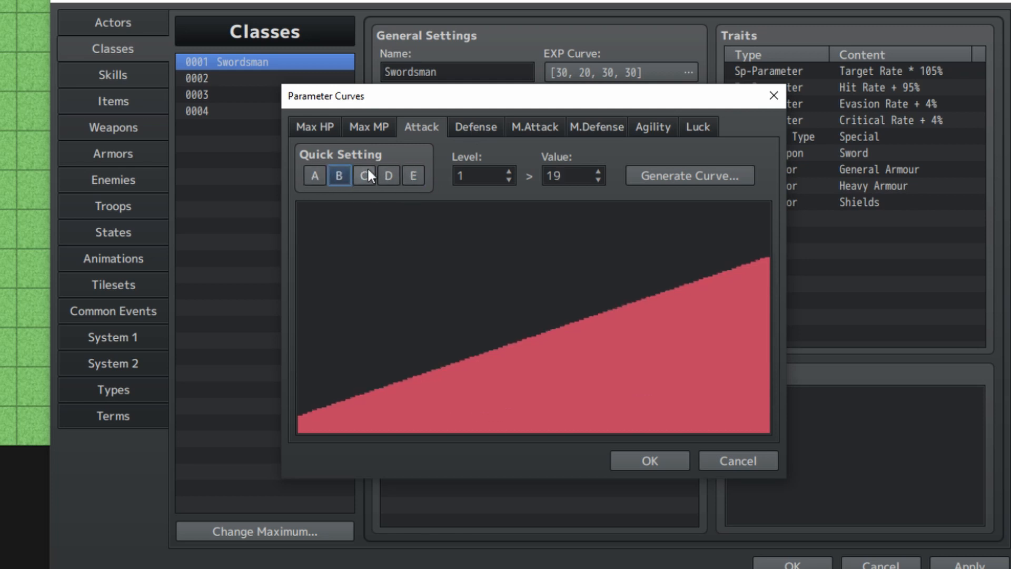
{"action": "left_click", "coordinate": [367, 173]}
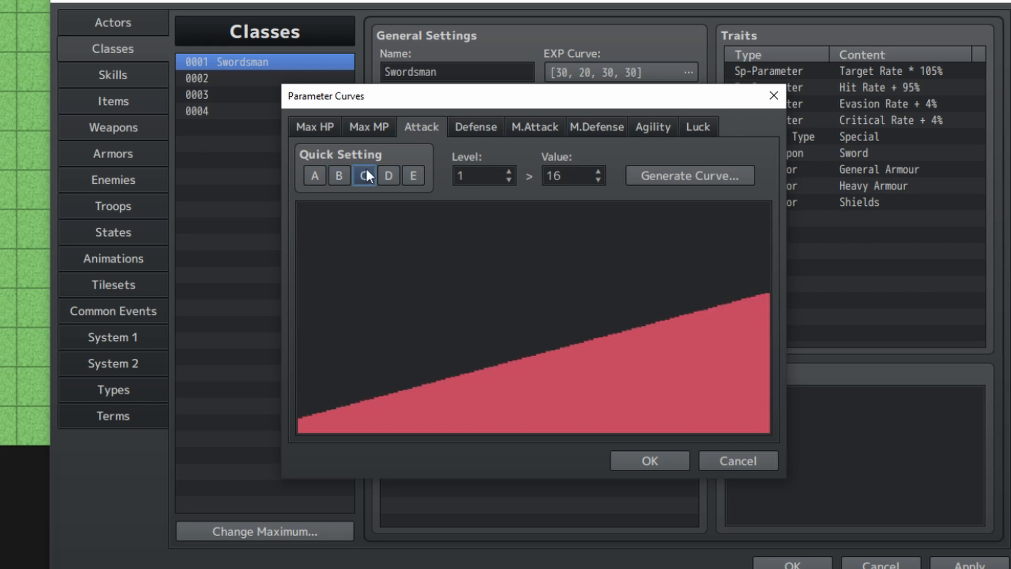
{"action": "left_click", "coordinate": [343, 177]}
{"action": "left_click", "coordinate": [366, 172]}
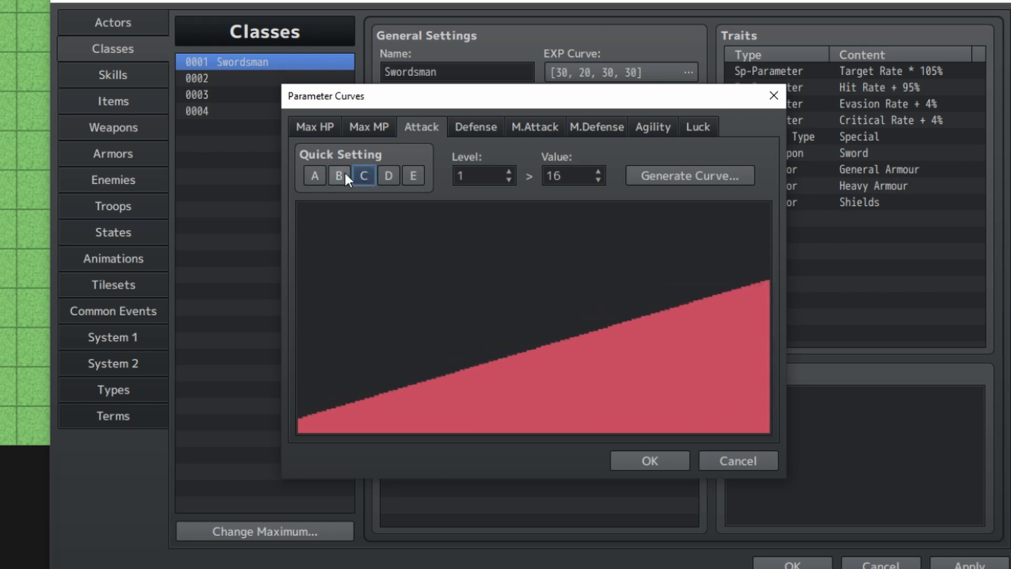
{"action": "left_click", "coordinate": [475, 130]}
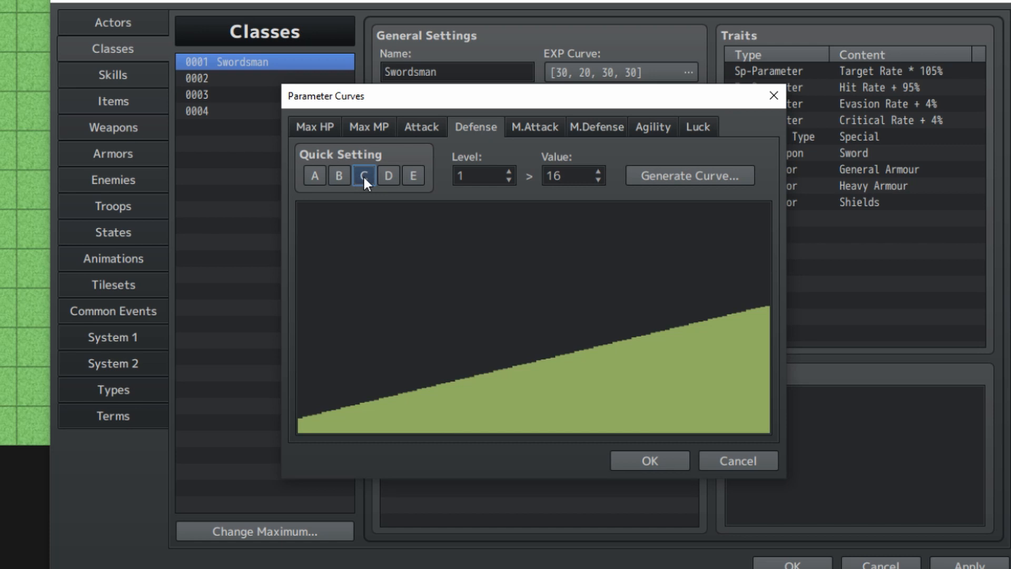
Apply quick setting D to the Swordsman's M.Attack and M.Defense curves.
{"action": "left_click", "coordinate": [535, 127]}
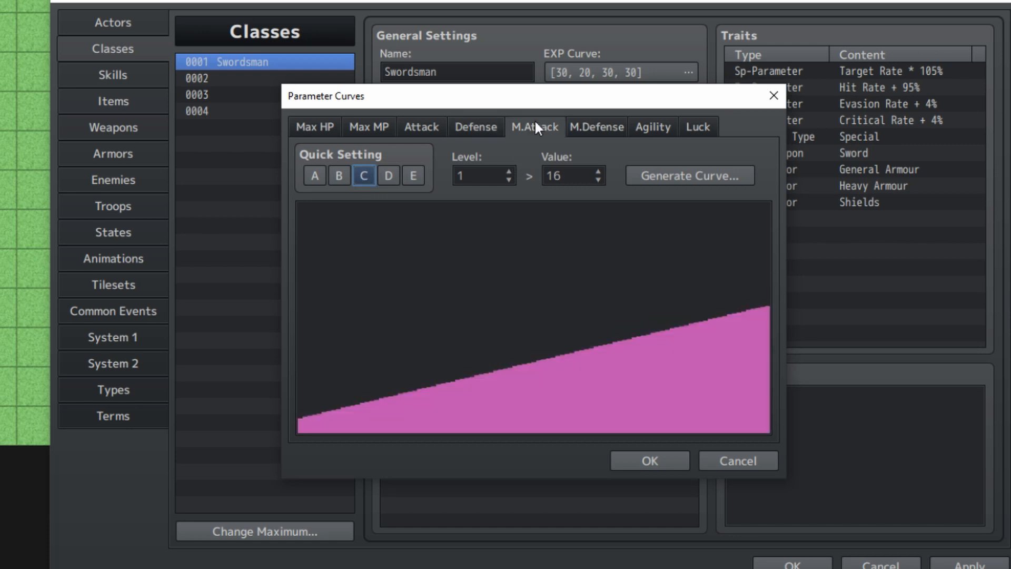
{"action": "left_click", "coordinate": [393, 174]}
{"action": "left_click", "coordinate": [602, 128]}
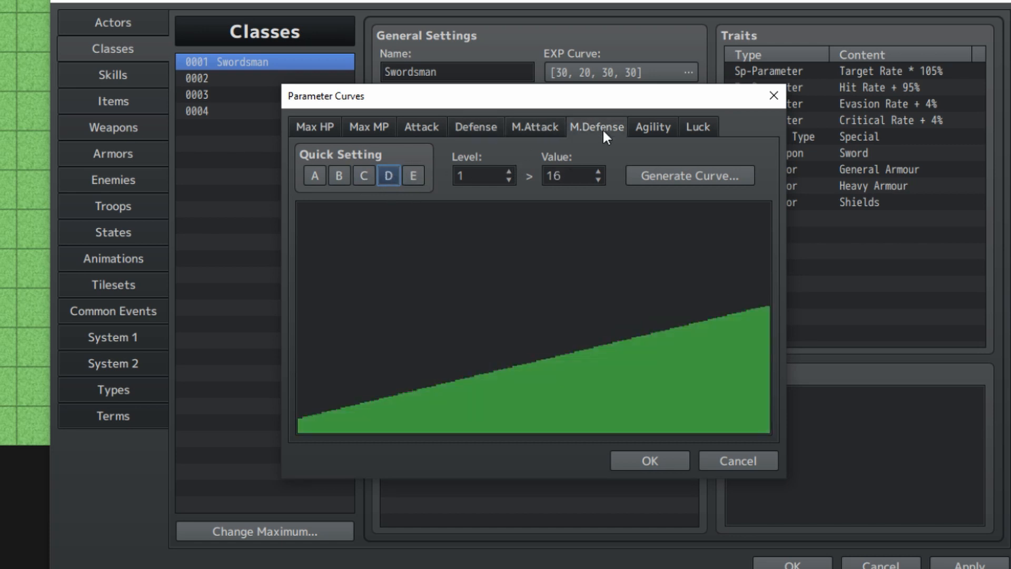
{"action": "left_click", "coordinate": [391, 174]}
Apply quick setting E to the Swordsman's Agility curve.
{"action": "left_click", "coordinate": [635, 129]}
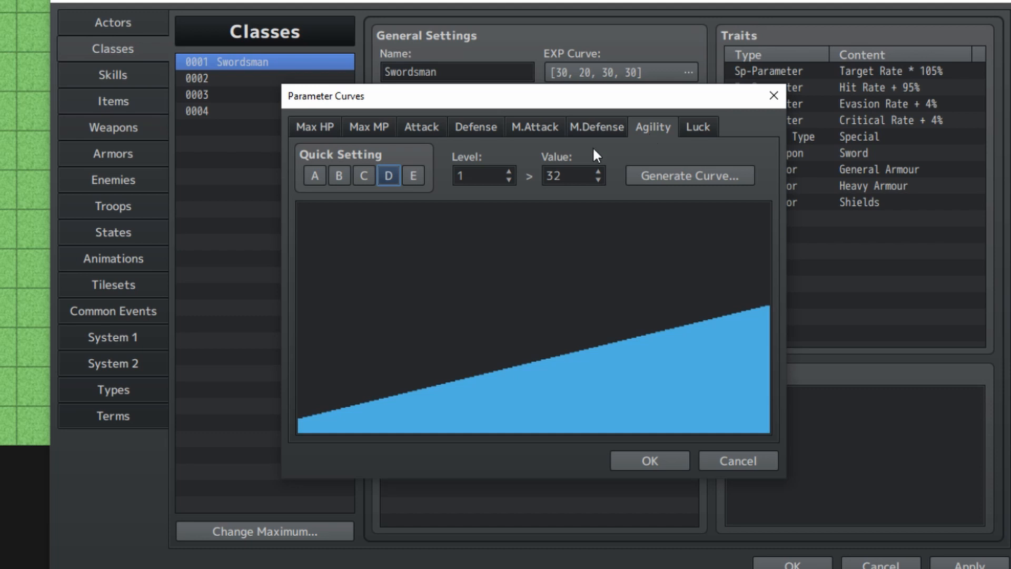
{"action": "left_click", "coordinate": [397, 181]}
{"action": "left_click", "coordinate": [416, 177]}
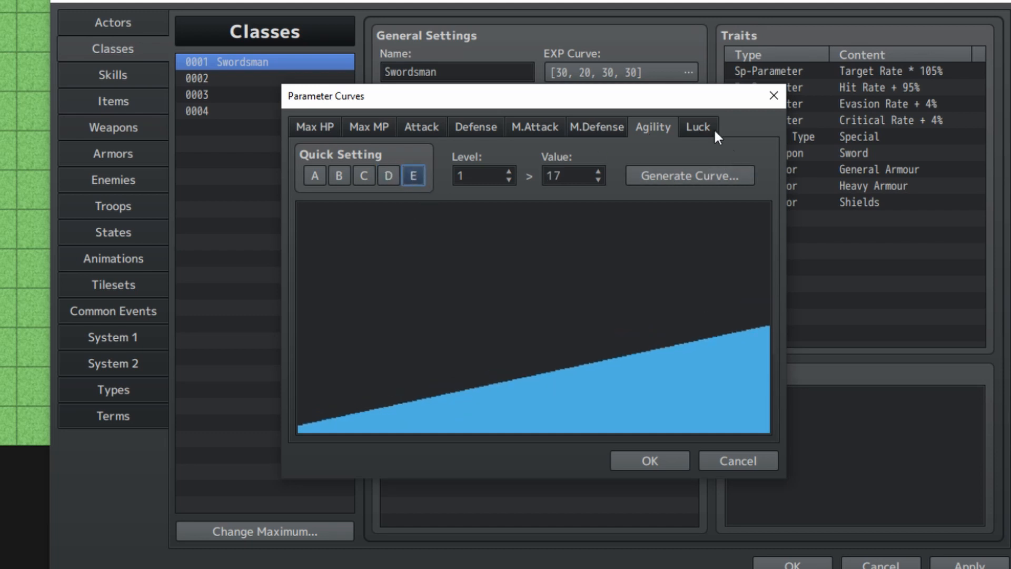
Compare quick settings D and C on the Luck curve, settle on C, and accept the parameter curves.
{"action": "left_click", "coordinate": [698, 127]}
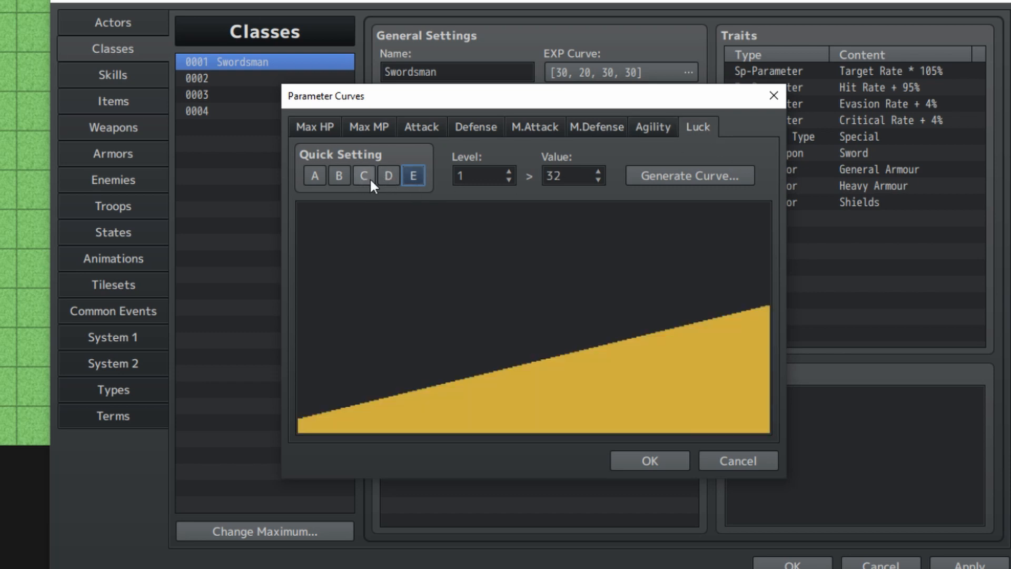
{"action": "left_click", "coordinate": [387, 177]}
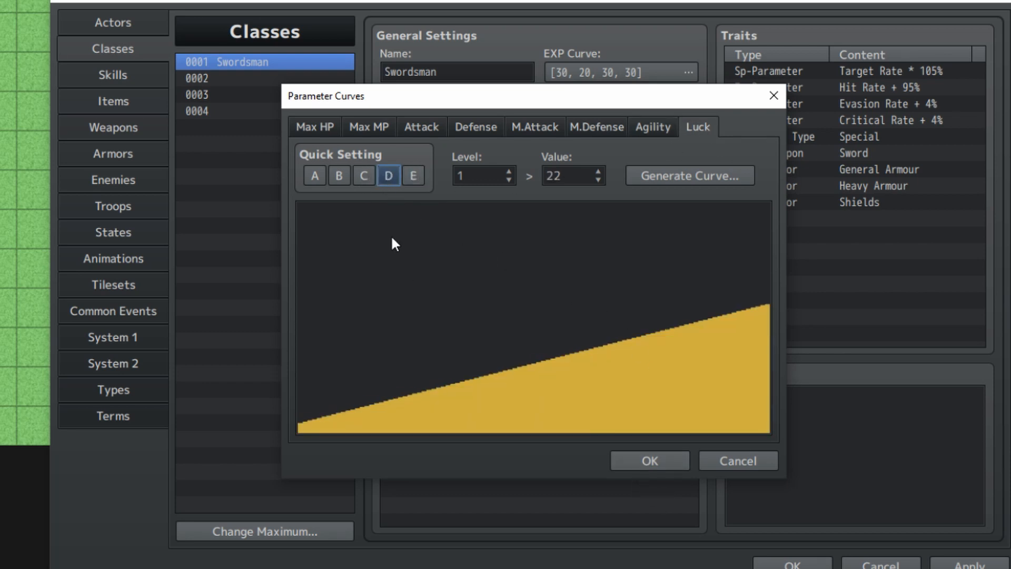
{"action": "left_click", "coordinate": [364, 177]}
{"action": "left_click", "coordinate": [389, 175]}
{"action": "left_click", "coordinate": [360, 179]}
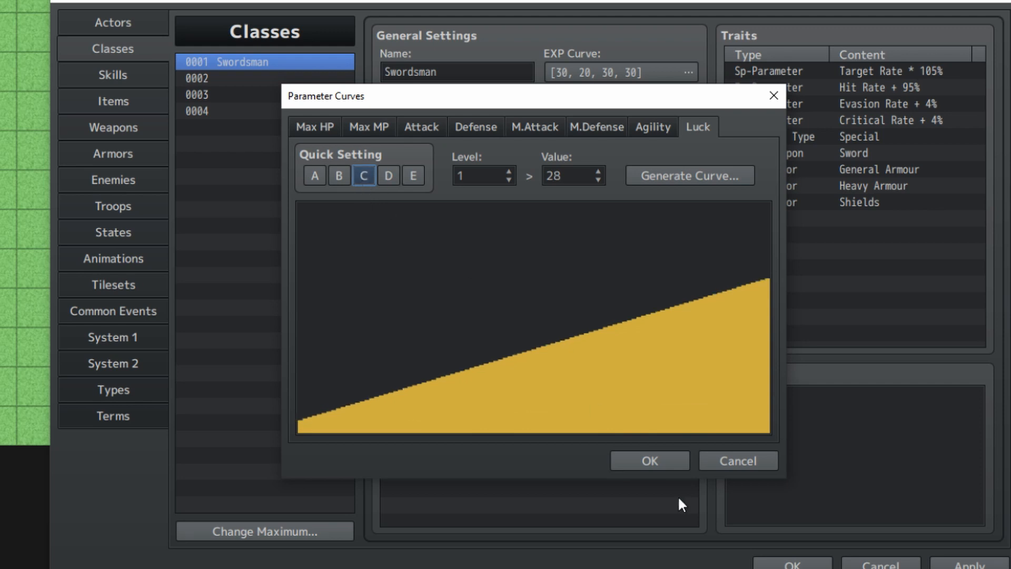
{"action": "left_click", "coordinate": [652, 461]}
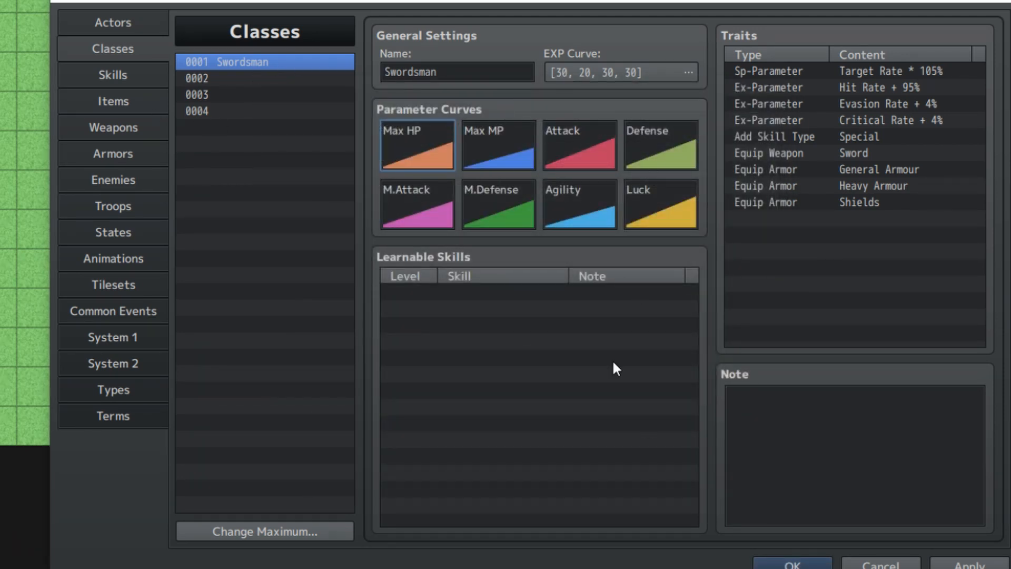
Name the second class Mage and select its Add Skill Type trait.
{"action": "left_click", "coordinate": [289, 79]}
{"action": "left_click", "coordinate": [421, 75]}
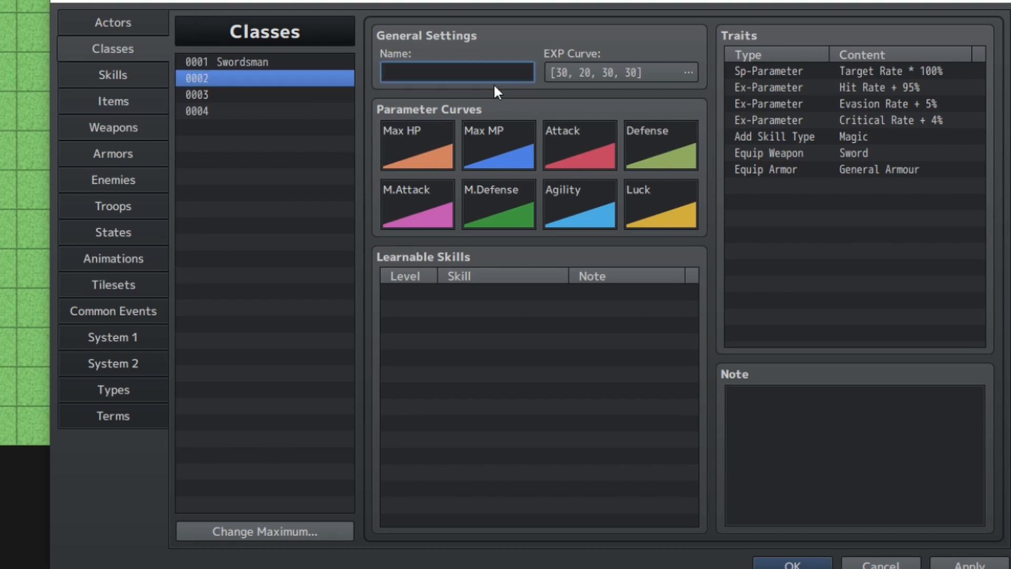
{"action": "type", "text": "Mage"}
{"action": "left_click", "coordinate": [854, 138]}
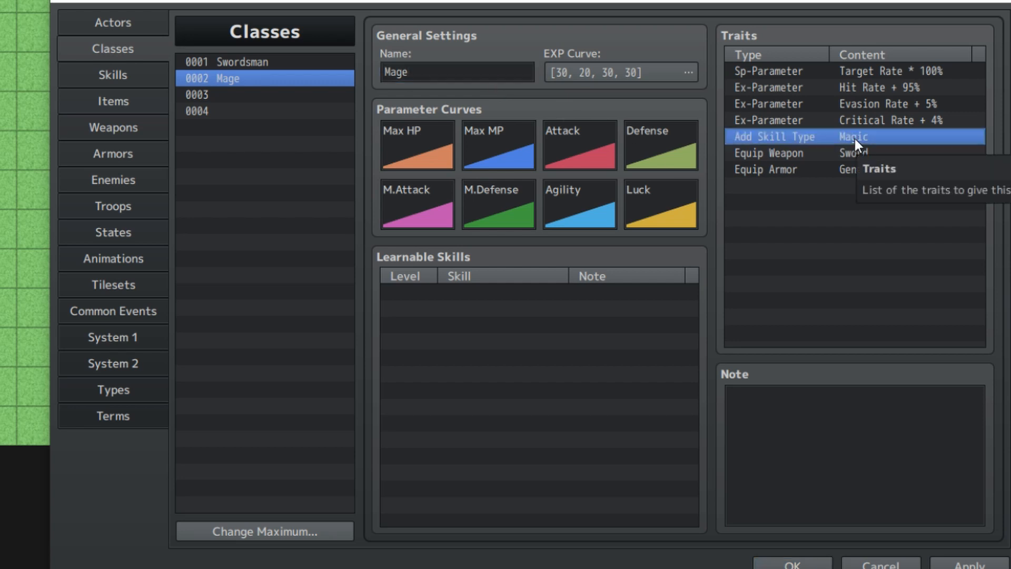
Set the Mage's Equip Weapon trait to Staff.
{"action": "double_click", "coordinate": [855, 153]}
{"action": "left_click", "coordinate": [885, 102]}
{"action": "left_click", "coordinate": [889, 140]}
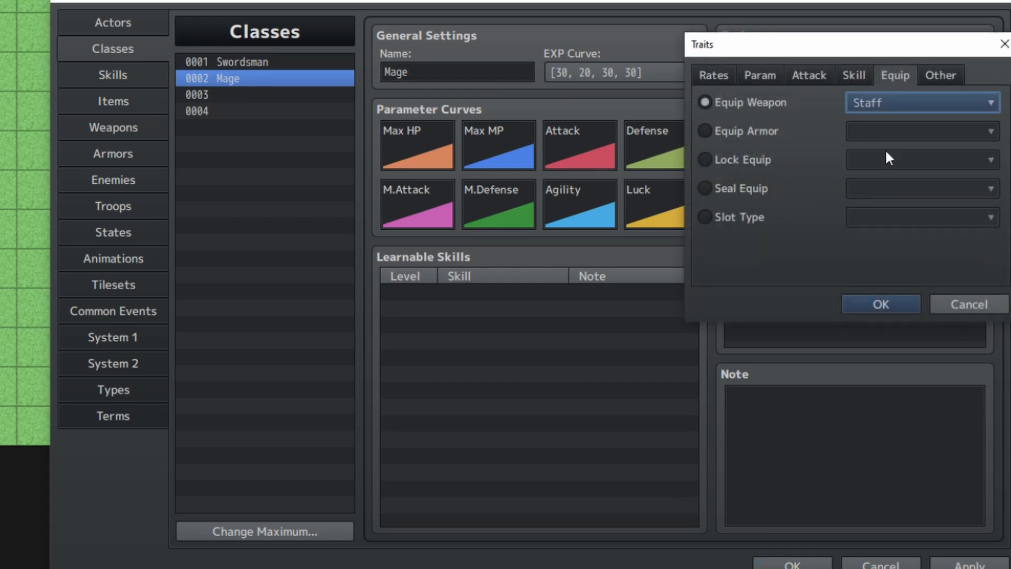
{"action": "left_click", "coordinate": [880, 304]}
Duplicate the Mage's General Armour equip trait and change the copy to Magical Armour.
{"action": "left_click", "coordinate": [902, 175]}
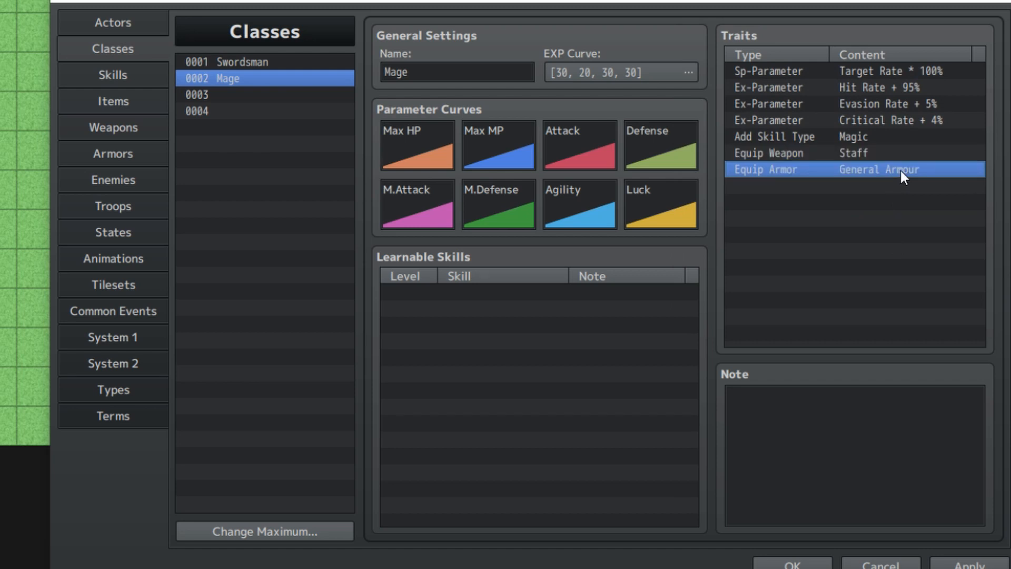
{"action": "left_click", "coordinate": [885, 185]}
{"action": "key", "text": "ctrl+v"}
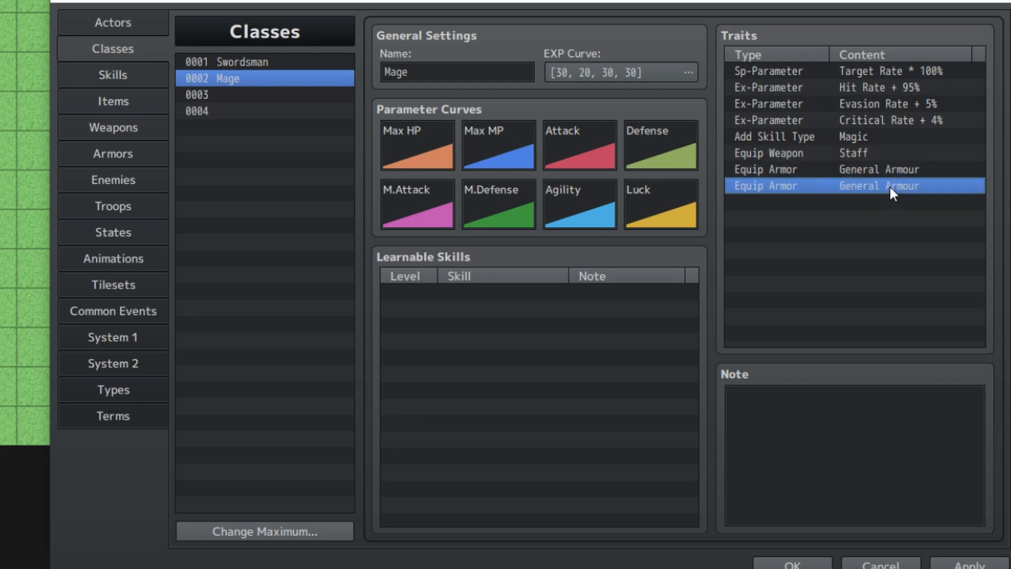
{"action": "double_click", "coordinate": [889, 185]}
{"action": "left_click", "coordinate": [911, 136]}
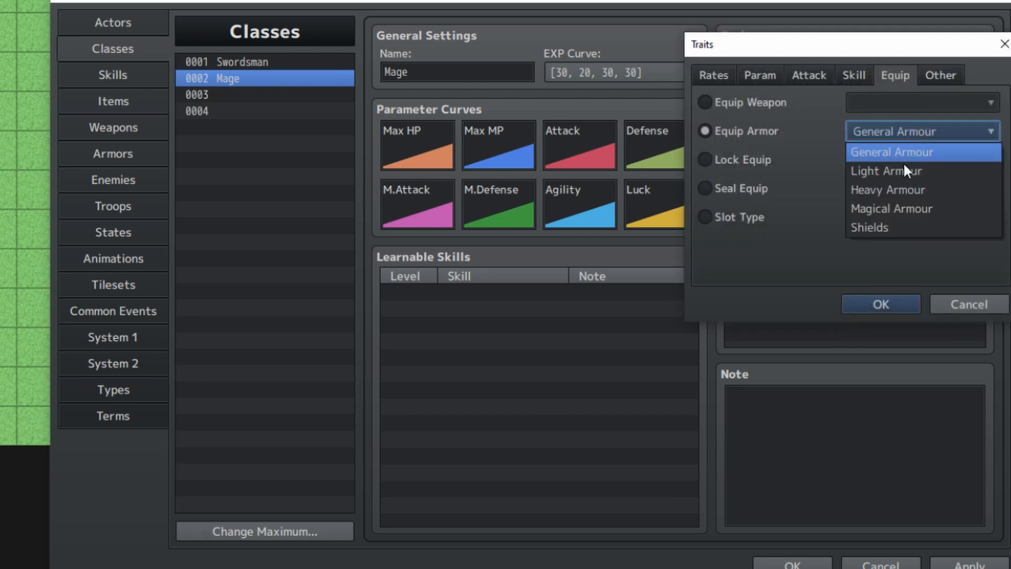
{"action": "left_click", "coordinate": [889, 208]}
{"action": "left_click", "coordinate": [880, 304]}
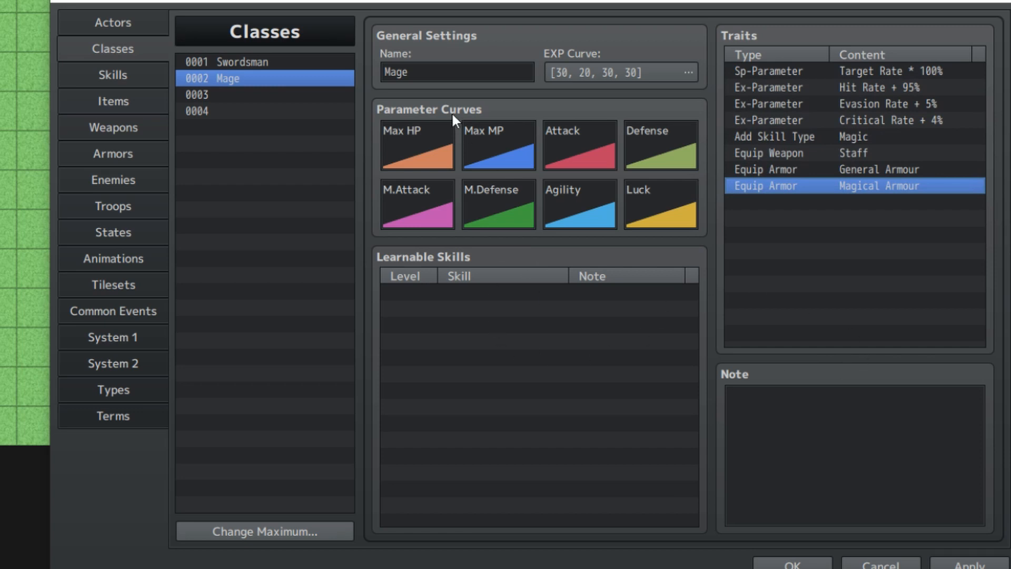
Apply quick setting E to the Mage's Max HP curve, and settle on C over B for Max MP.
{"action": "double_click", "coordinate": [416, 141]}
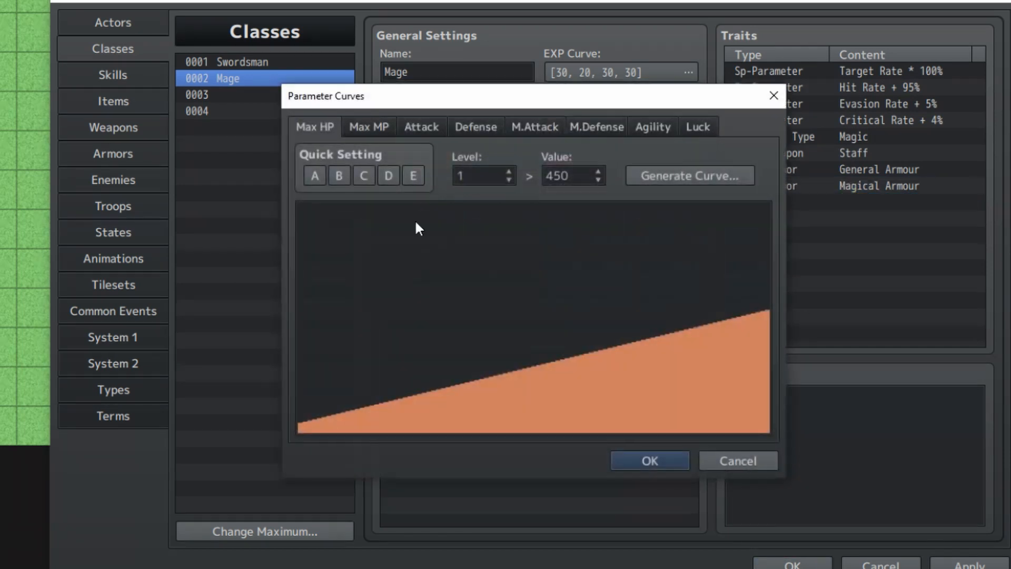
{"action": "left_click", "coordinate": [409, 176]}
{"action": "left_click", "coordinate": [369, 126]}
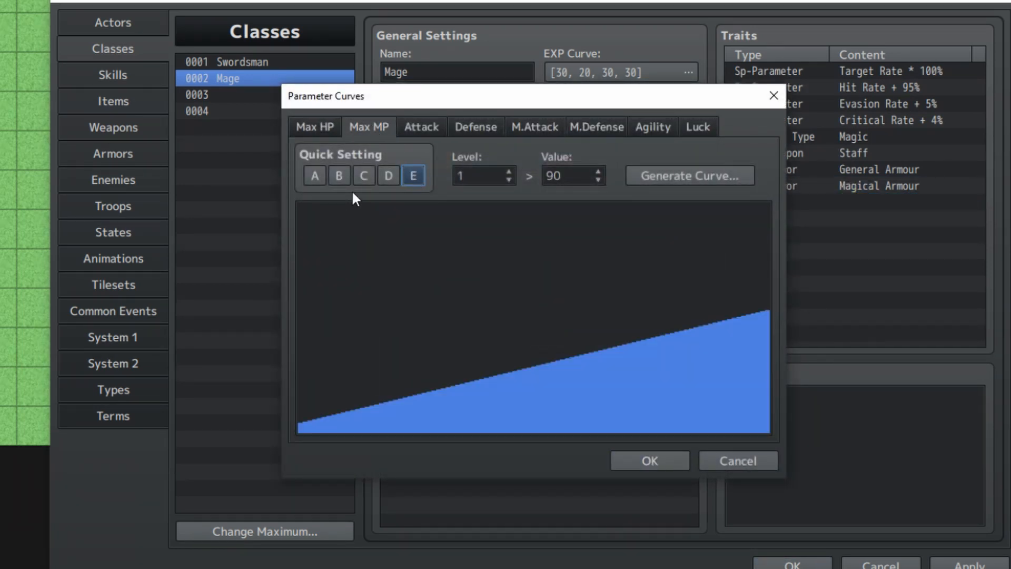
{"action": "left_click", "coordinate": [342, 178]}
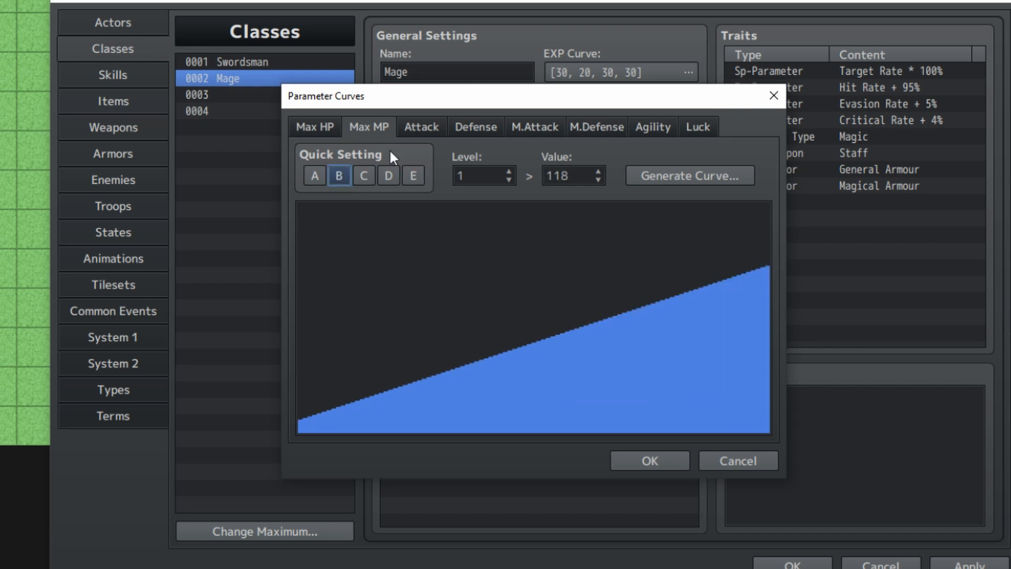
{"action": "left_click", "coordinate": [360, 181]}
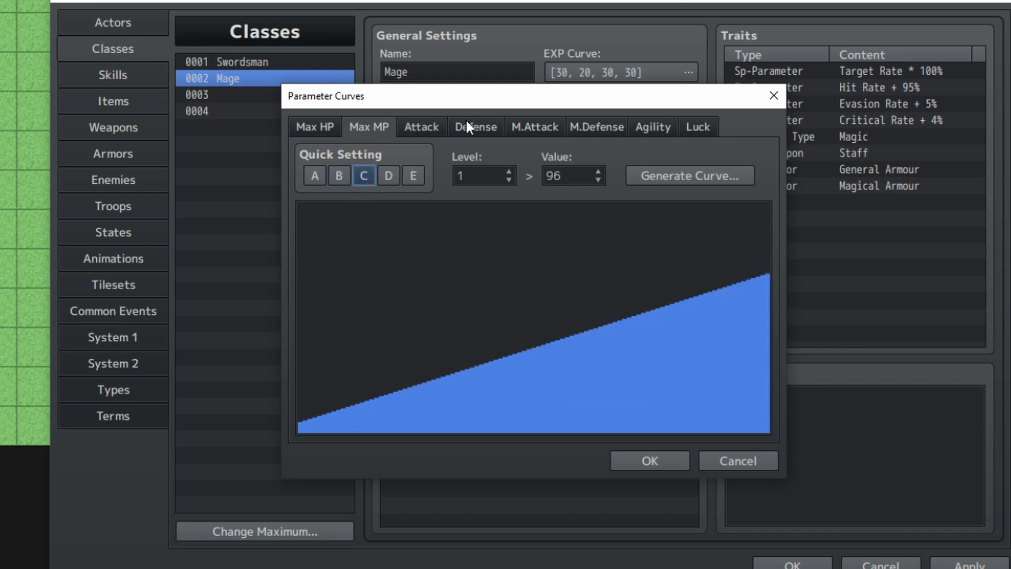
Apply quick setting E to the Mage's Attack and Defense curves.
{"action": "left_click", "coordinate": [420, 128]}
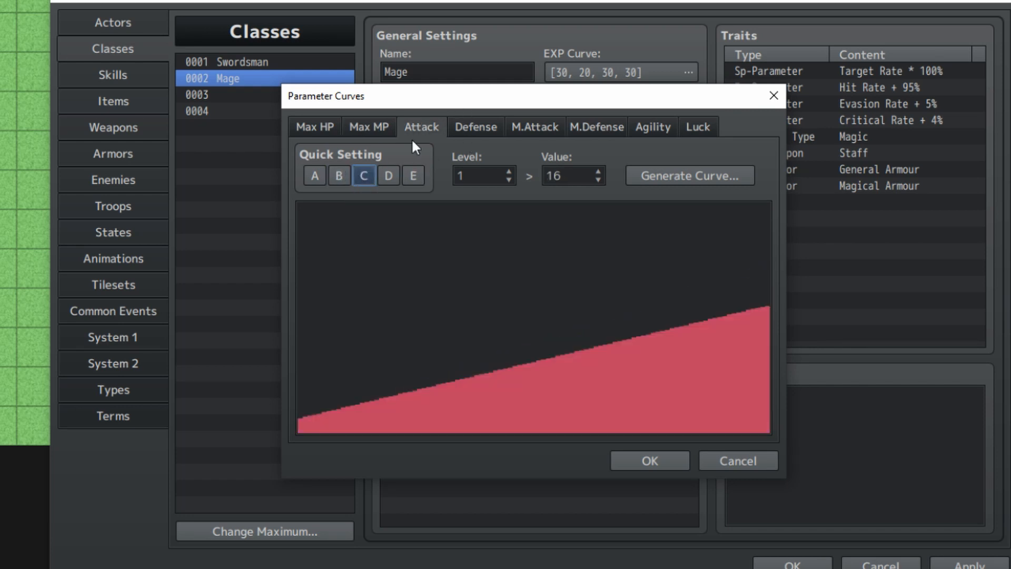
{"action": "left_click", "coordinate": [413, 177]}
{"action": "left_click", "coordinate": [498, 129]}
{"action": "left_click", "coordinate": [409, 176]}
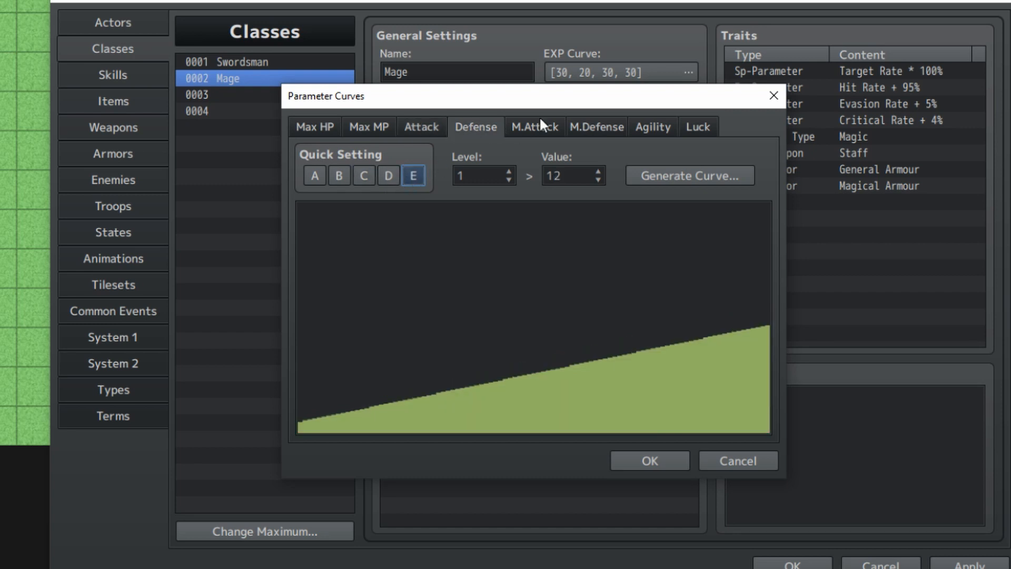
Apply quick setting B to the Mage's M.Attack curve and C to the M.Defense curve.
{"action": "left_click", "coordinate": [537, 122]}
{"action": "left_click", "coordinate": [341, 181]}
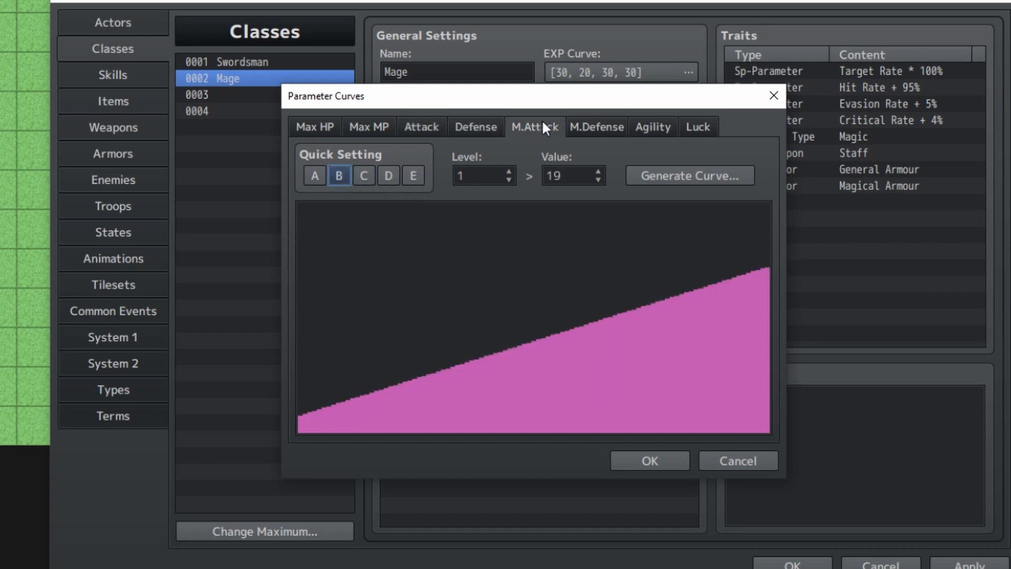
{"action": "left_click", "coordinate": [586, 136]}
{"action": "left_click", "coordinate": [360, 176]}
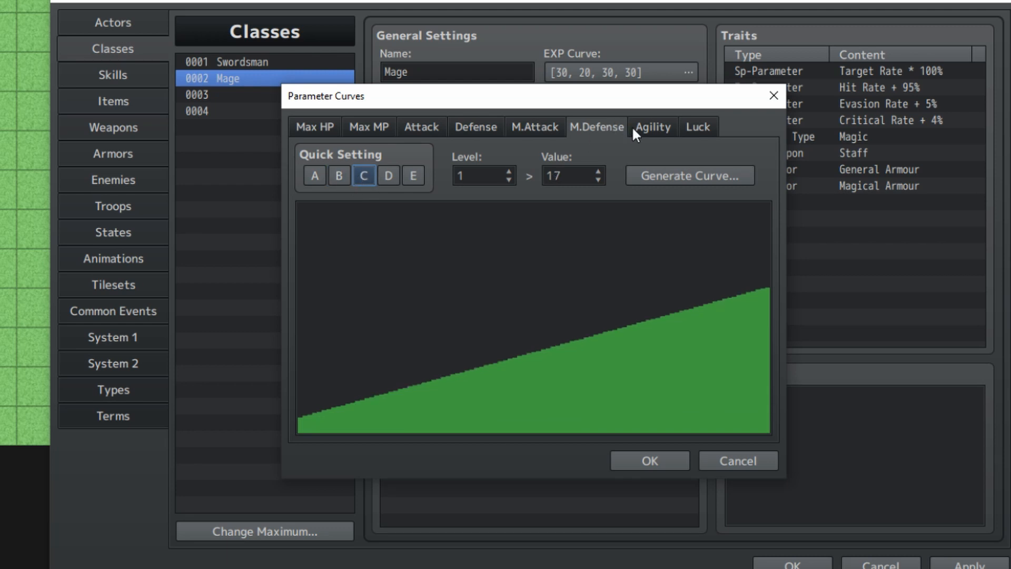
Apply quick setting E to the Mage's Agility curve and D to Luck, and accept the parameter curves.
{"action": "left_click", "coordinate": [645, 136]}
{"action": "left_click", "coordinate": [413, 176]}
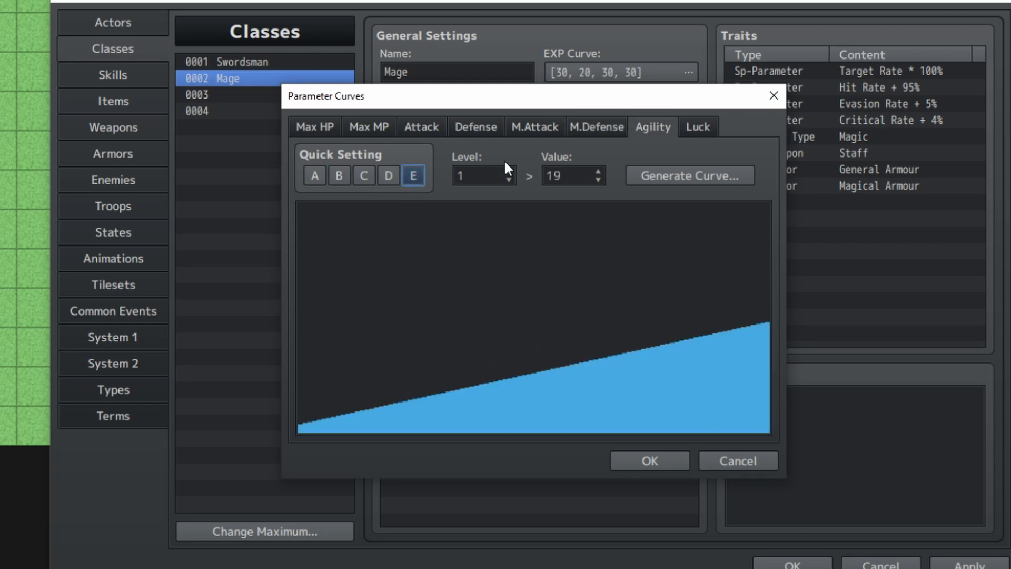
{"action": "left_click", "coordinate": [694, 132]}
{"action": "left_click", "coordinate": [389, 177]}
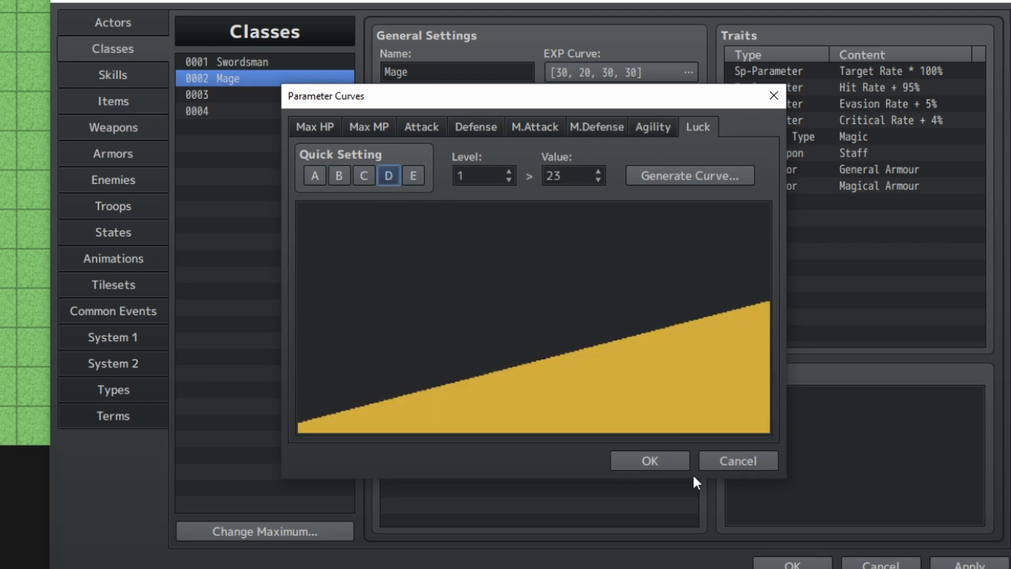
{"action": "left_click", "coordinate": [679, 463]}
{"action": "left_click", "coordinate": [275, 64]}
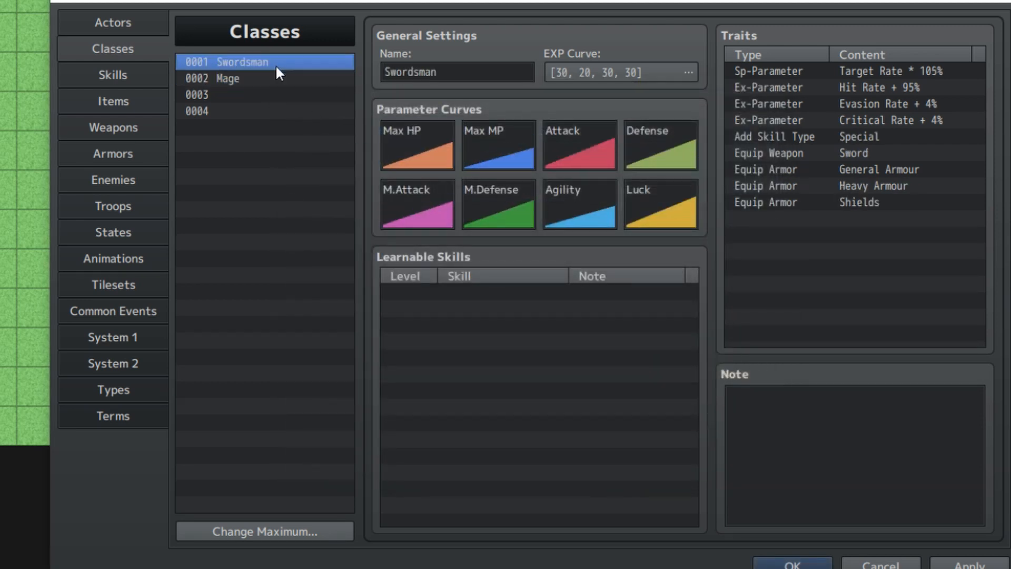
{"action": "left_click", "coordinate": [281, 78]}
{"action": "left_click", "coordinate": [285, 65]}
{"action": "left_click", "coordinate": [277, 77]}
Name the third class Rogue and set its Equip Weapon trait to Dagger.
{"action": "left_click", "coordinate": [277, 94]}
{"action": "left_click", "coordinate": [492, 73]}
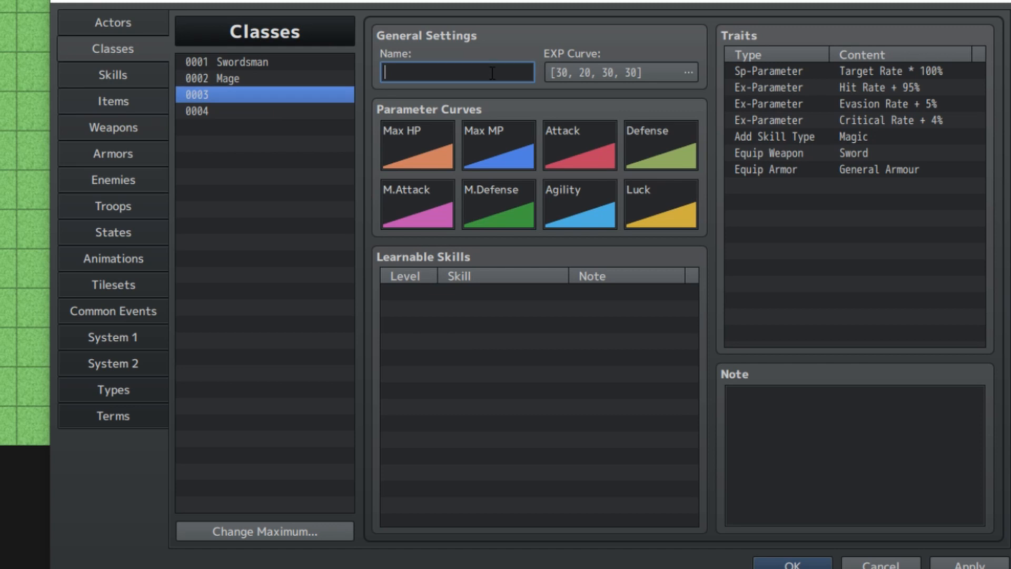
{"action": "type", "text": "Rogue"}
{"action": "double_click", "coordinate": [851, 152]}
{"action": "left_click", "coordinate": [882, 105]}
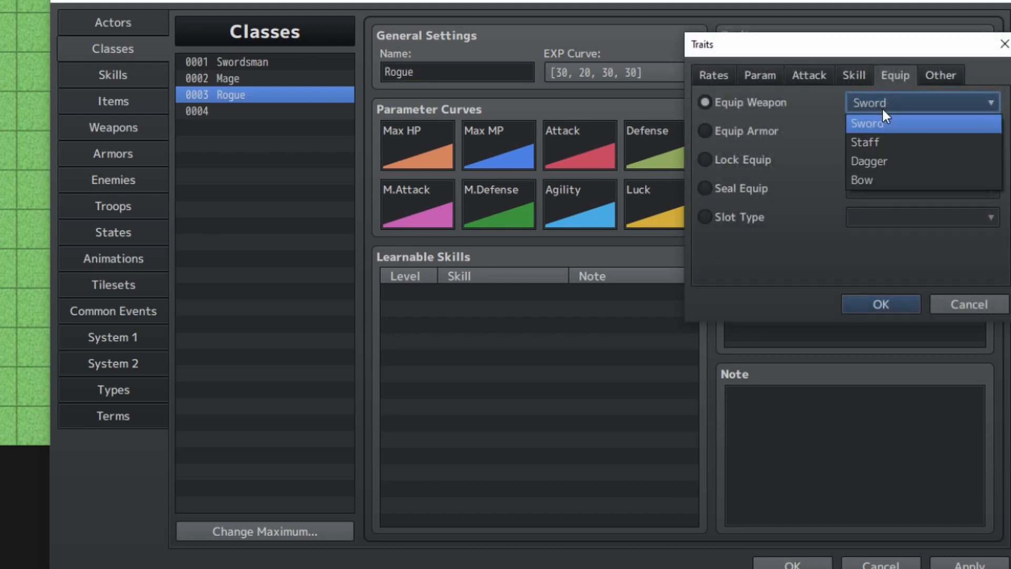
{"action": "left_click", "coordinate": [892, 161]}
{"action": "left_click", "coordinate": [883, 301]}
Add a Slot Type trait set to Dual Wield to the Rogue.
{"action": "double_click", "coordinate": [870, 268]}
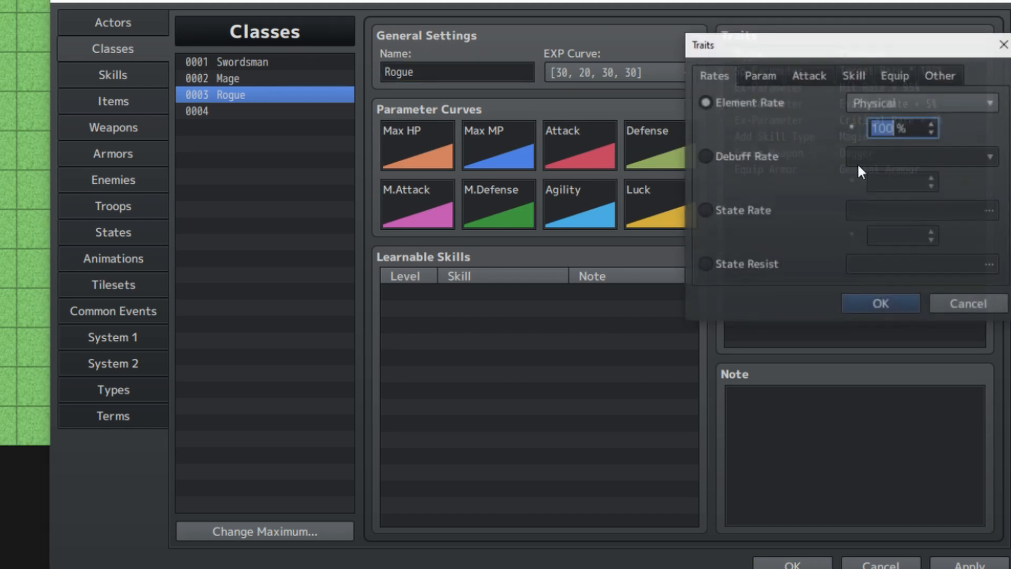
{"action": "left_click", "coordinate": [854, 75]}
{"action": "left_click", "coordinate": [898, 75]}
{"action": "left_click", "coordinate": [717, 216]}
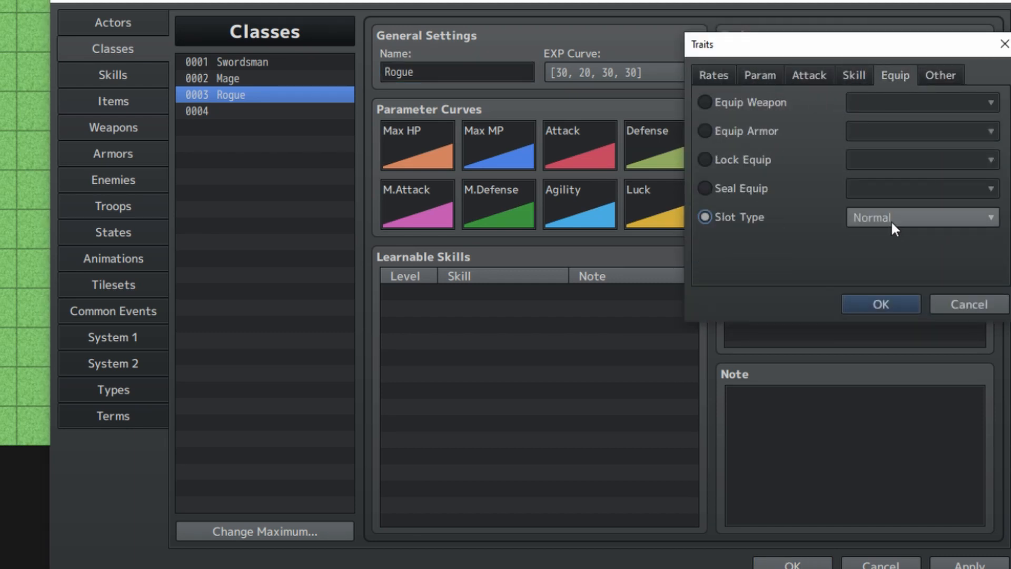
{"action": "left_click", "coordinate": [891, 220]}
{"action": "left_click", "coordinate": [869, 252]}
{"action": "left_click", "coordinate": [881, 302]}
Move the Rogue's Dual Wield trait above the General Armour equip trait.
{"action": "left_click", "coordinate": [861, 187]}
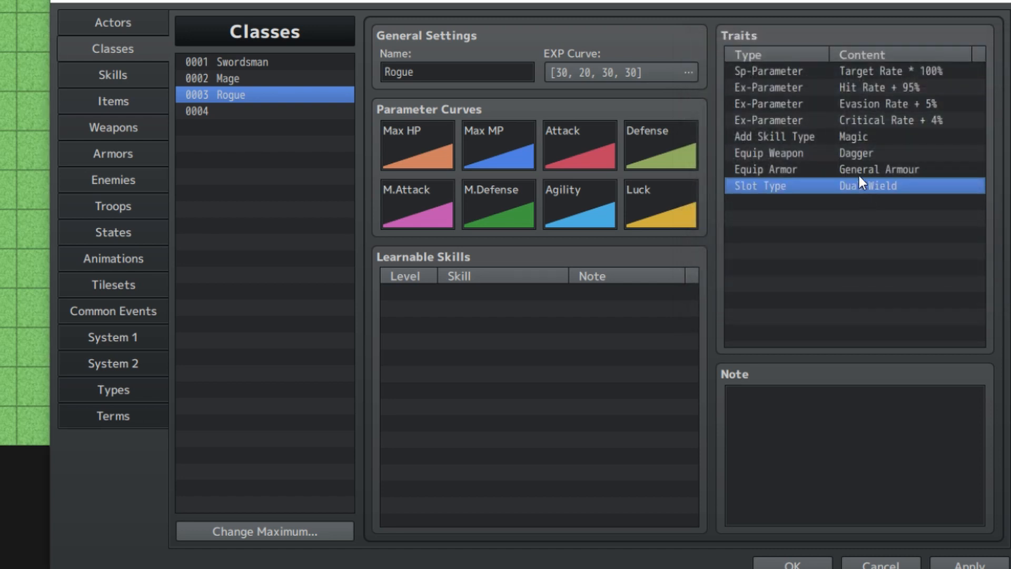
{"action": "key", "text": "Delete"}
{"action": "key", "text": "ctrl+v"}
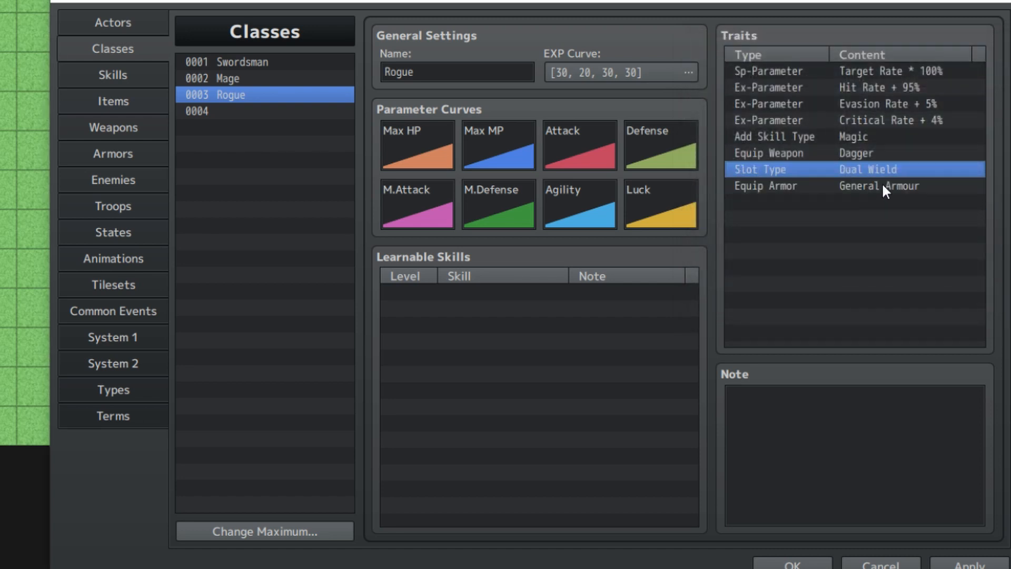
Duplicate the Rogue's General Armour equip trait and change the copy to Light Armour.
{"action": "left_click", "coordinate": [864, 192]}
{"action": "key", "text": "ctrl+c"}
{"action": "left_click", "coordinate": [855, 205]}
{"action": "key", "text": "ctrl+v"}
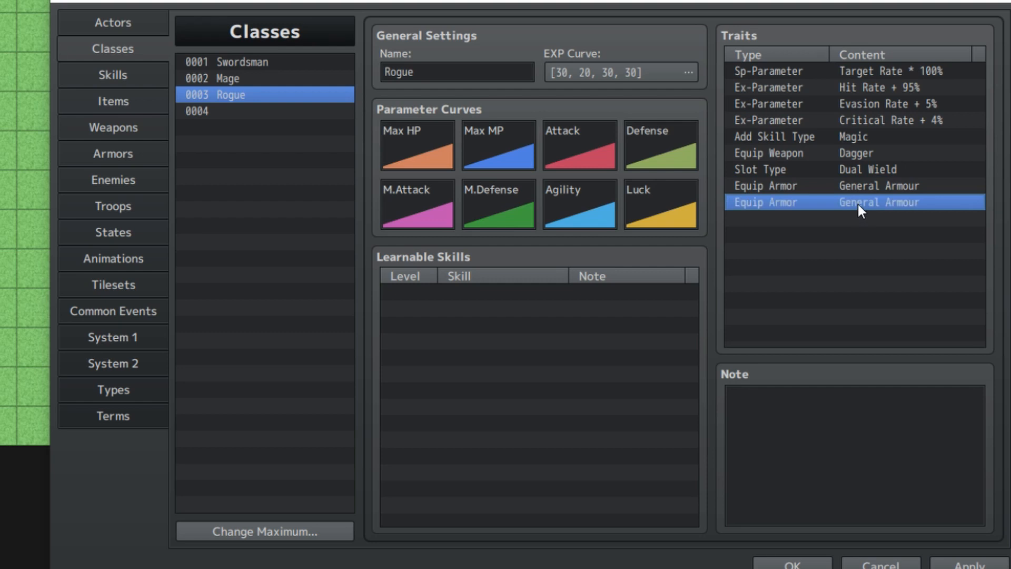
{"action": "double_click", "coordinate": [857, 203]}
{"action": "left_click", "coordinate": [890, 131]}
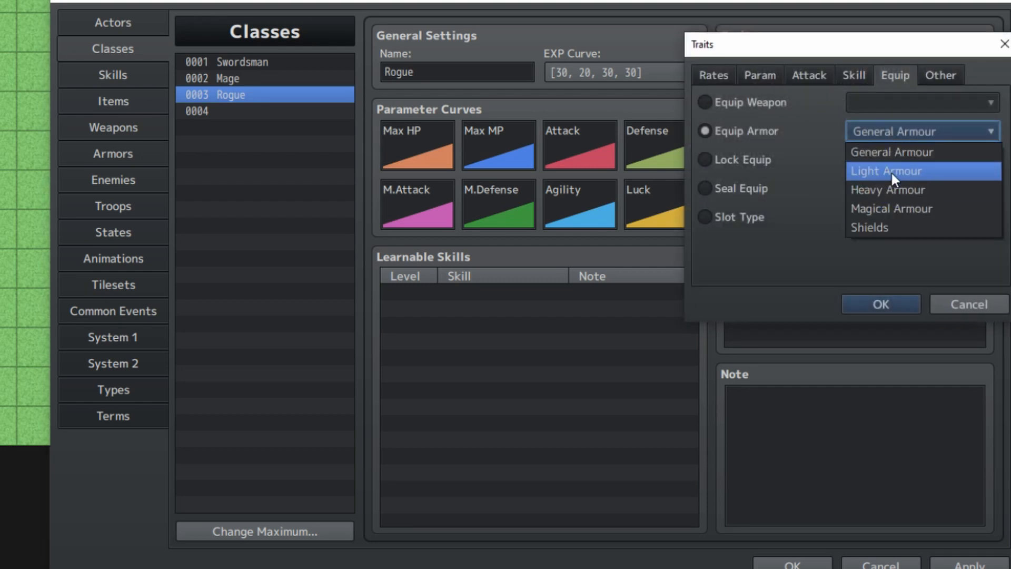
{"action": "left_click", "coordinate": [891, 171]}
{"action": "left_click", "coordinate": [886, 298]}
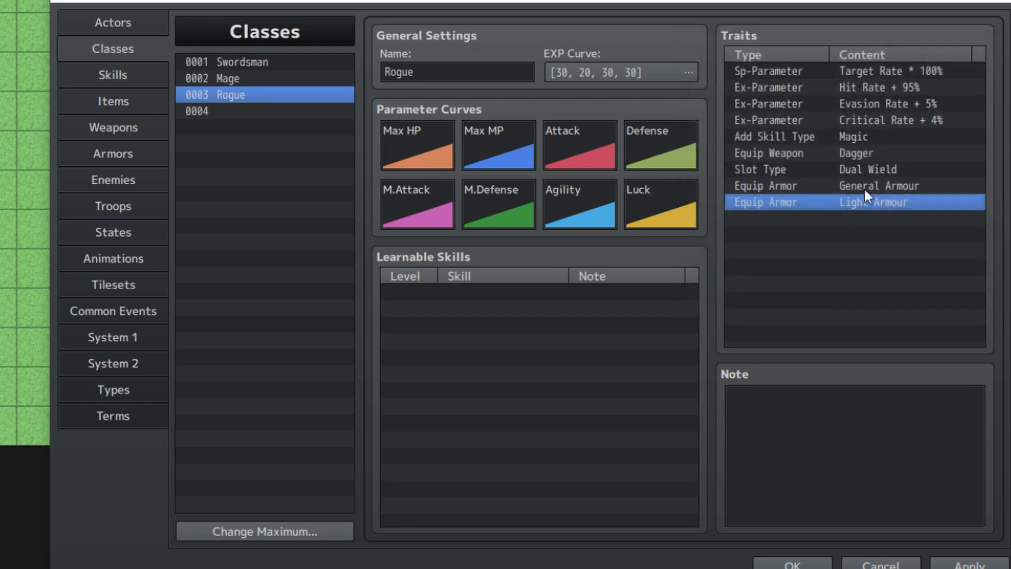
Set the Rogue's Add Skill Type trait to Special.
{"action": "double_click", "coordinate": [838, 137]}
{"action": "left_click", "coordinate": [877, 103]}
{"action": "left_click", "coordinate": [872, 144]}
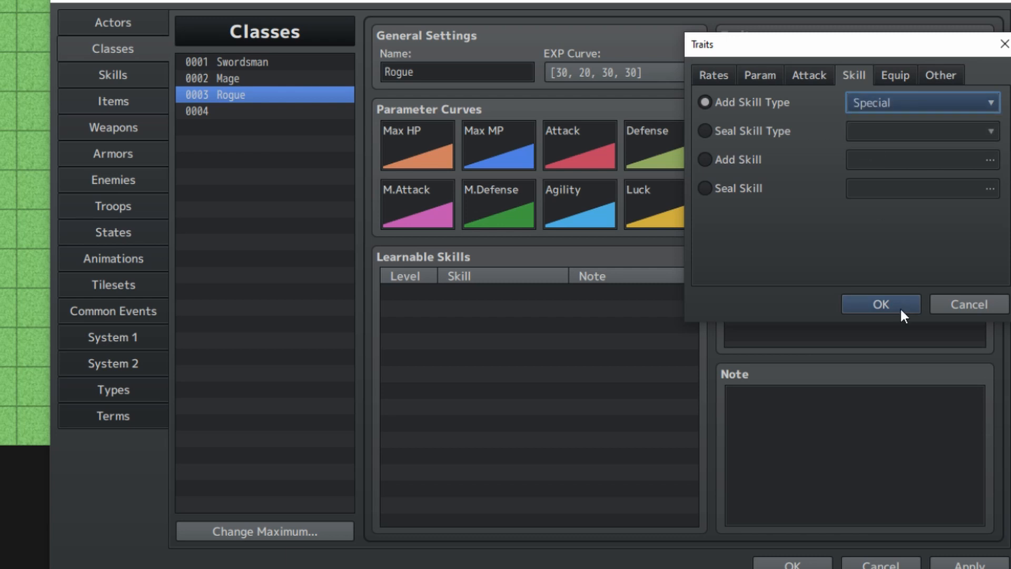
{"action": "left_click", "coordinate": [899, 307]}
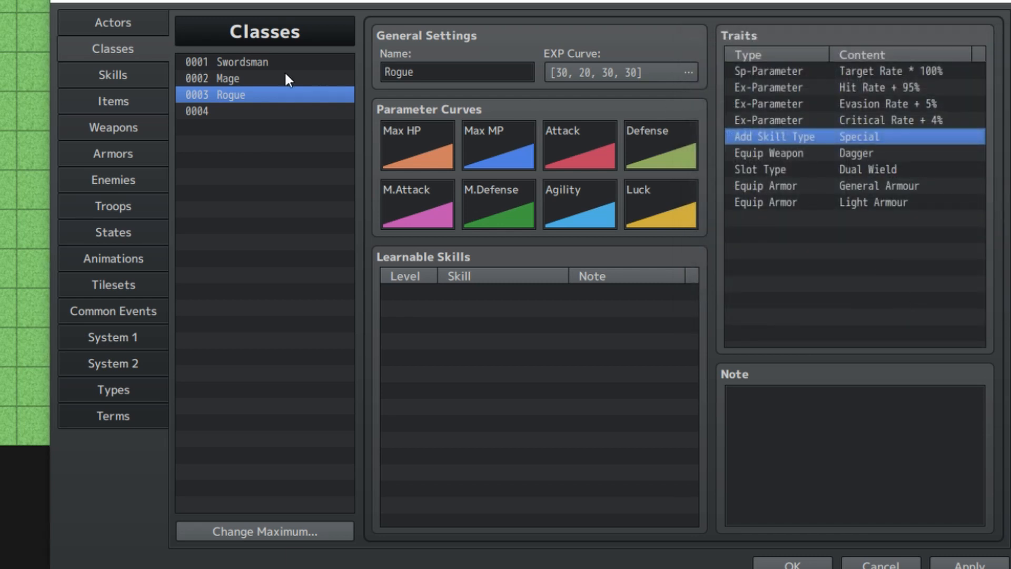
Set the Mage's Evasion Rate trait to 3%.
{"action": "left_click", "coordinate": [283, 82]}
{"action": "double_click", "coordinate": [870, 103]}
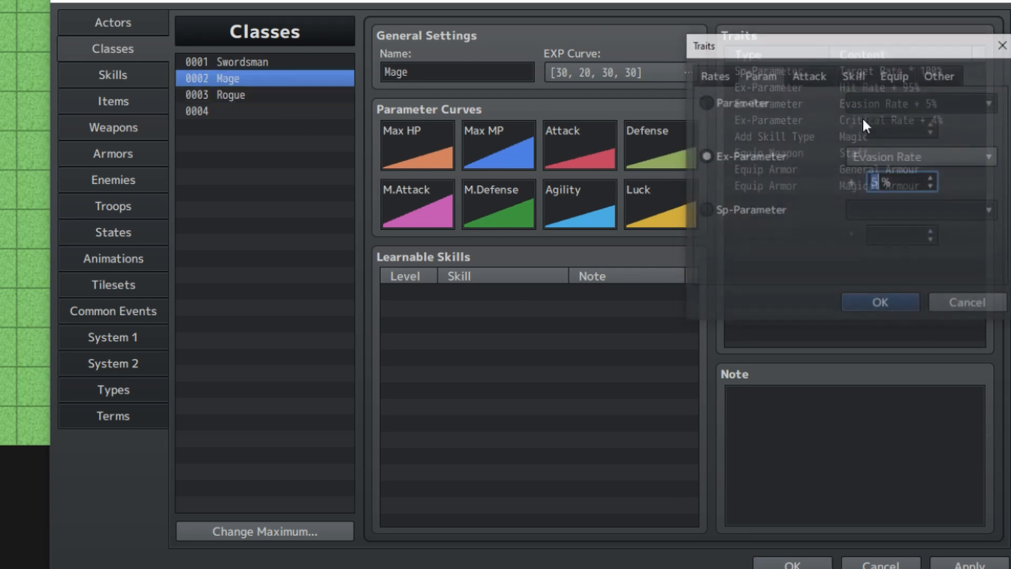
{"action": "type", "text": "3"}
{"action": "left_click", "coordinate": [871, 304]}
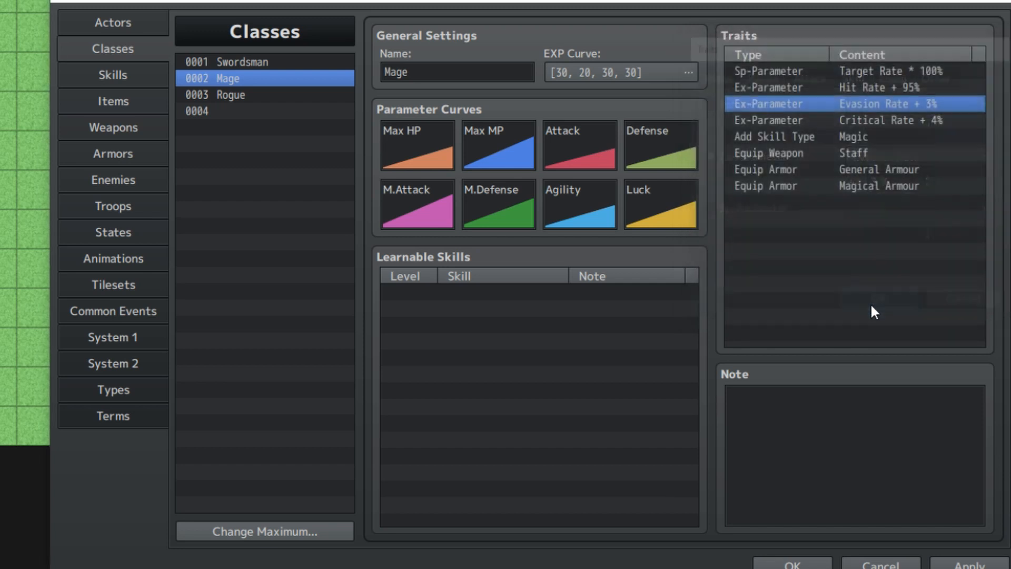
{"action": "double_click", "coordinate": [884, 120]}
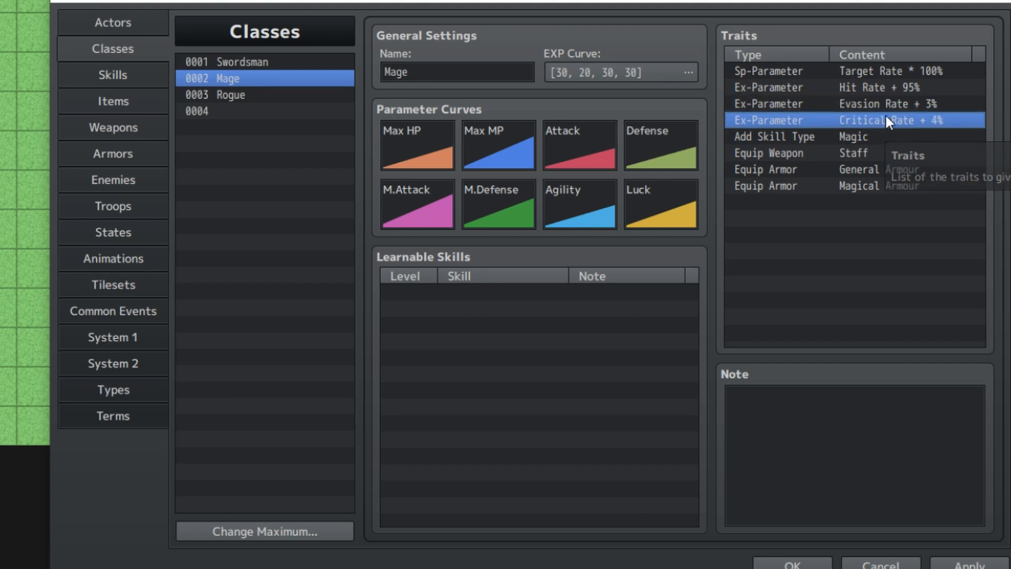
{"action": "left_click", "coordinate": [952, 305]}
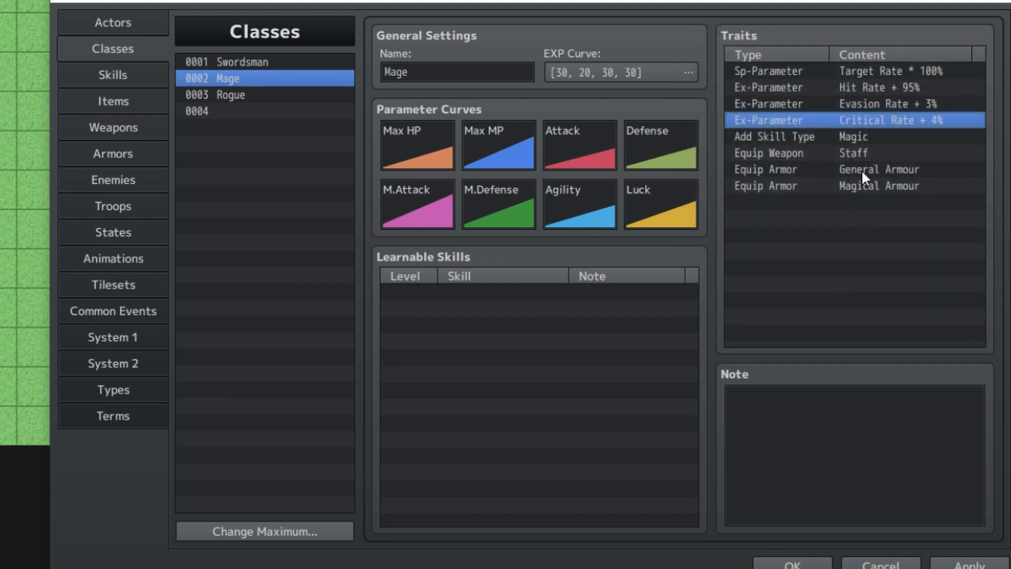
Set the Mage's Hit Rate trait to 97%.
{"action": "double_click", "coordinate": [873, 87]}
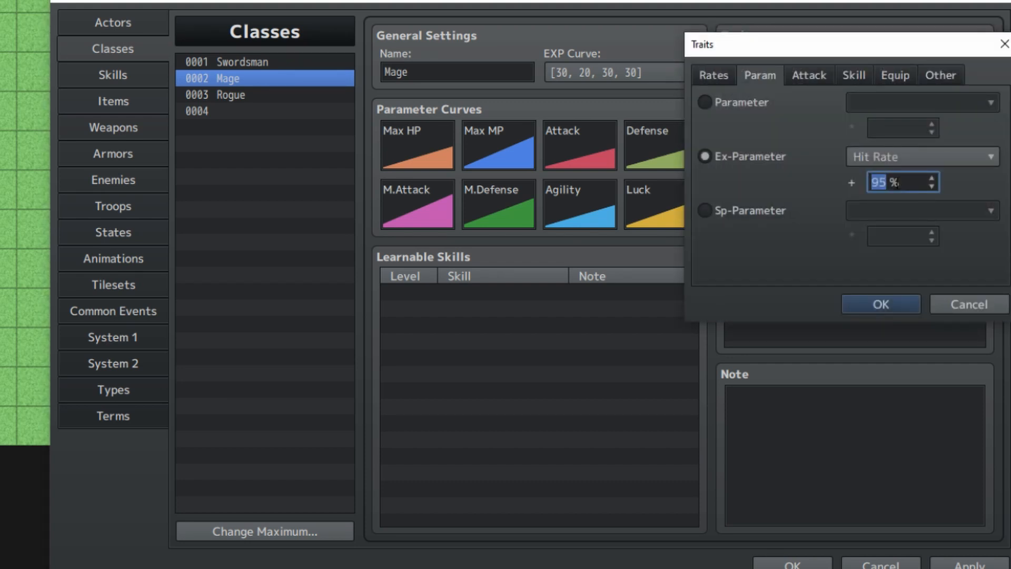
{"action": "type", "text": "97.0"}
{"action": "double_click", "coordinate": [887, 185]}
{"action": "left_click", "coordinate": [894, 309]}
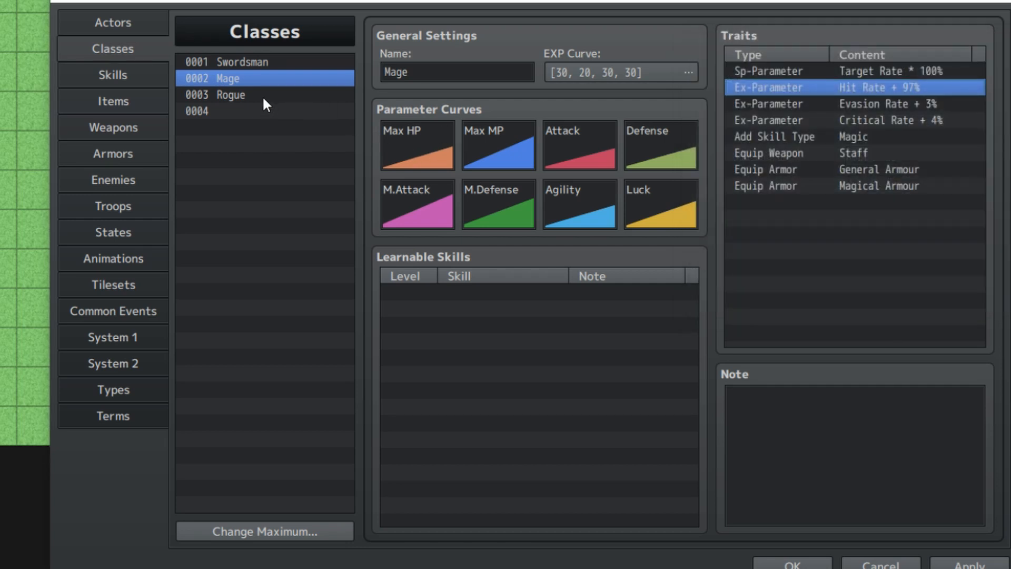
{"action": "double_click", "coordinate": [836, 71]}
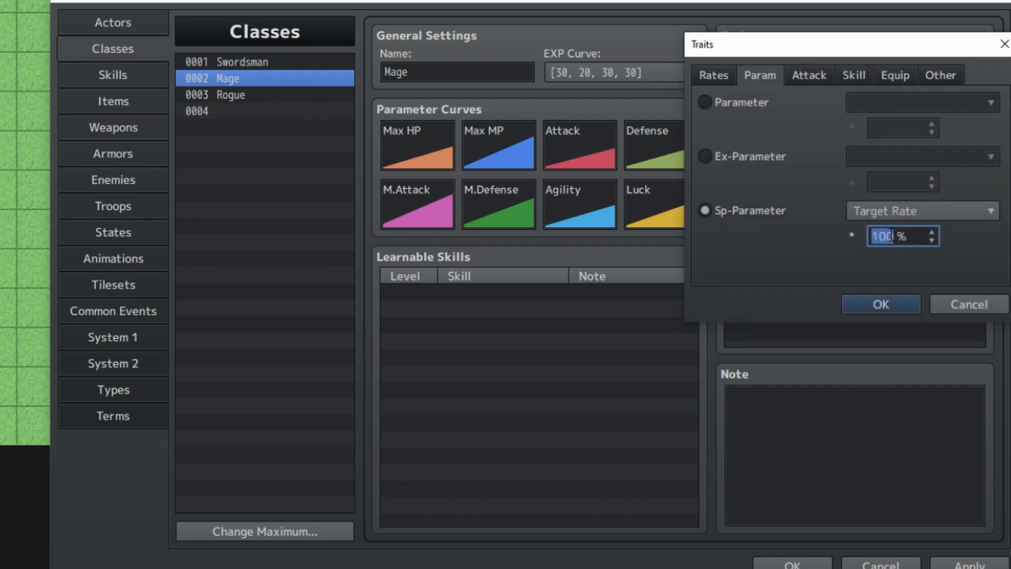
{"action": "left_click", "coordinate": [990, 304]}
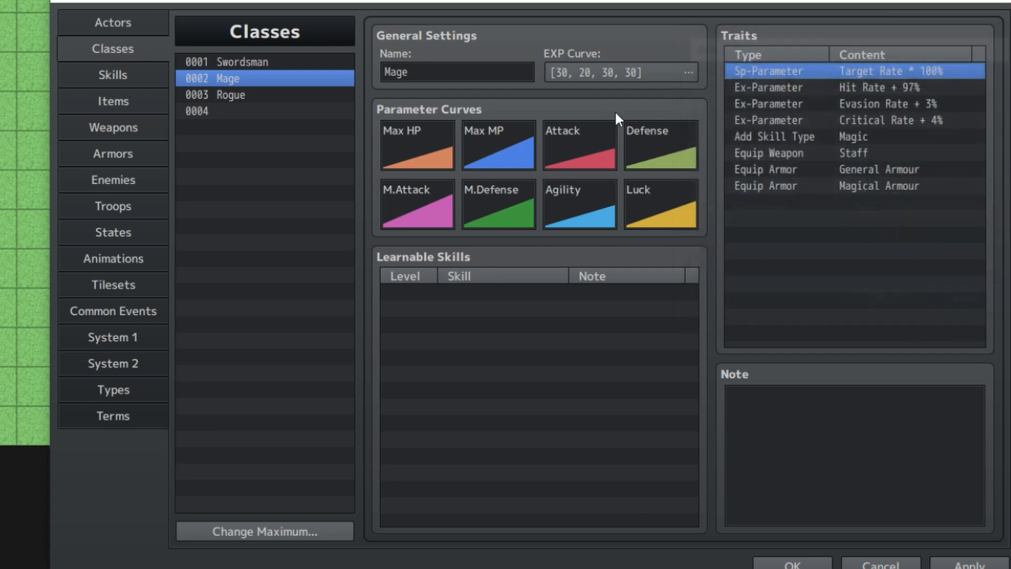
Apply quick setting D to the Rogue's Max HP curve and quick setting E to its Max MP curve.
{"action": "left_click", "coordinate": [261, 95]}
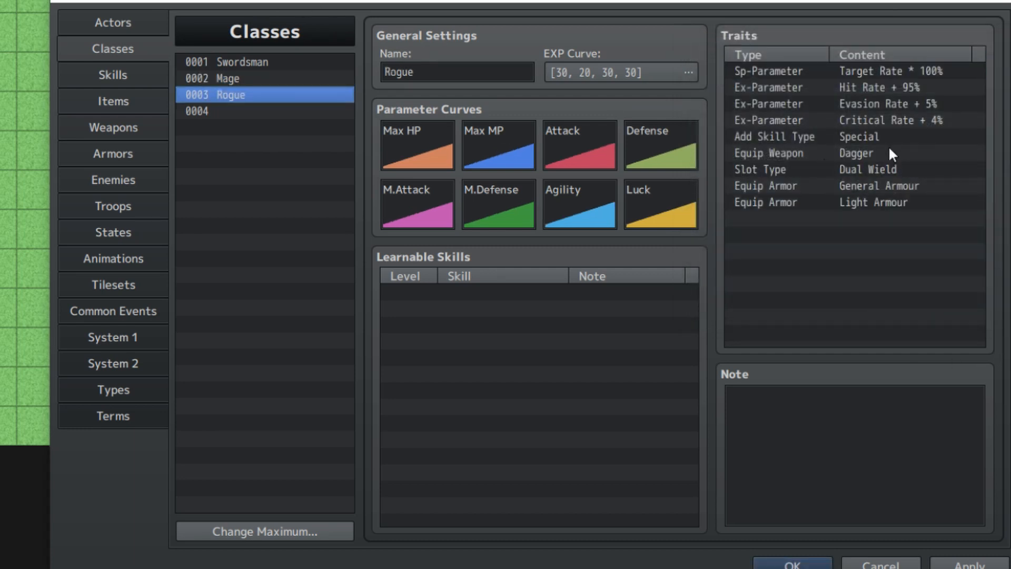
{"action": "double_click", "coordinate": [415, 156]}
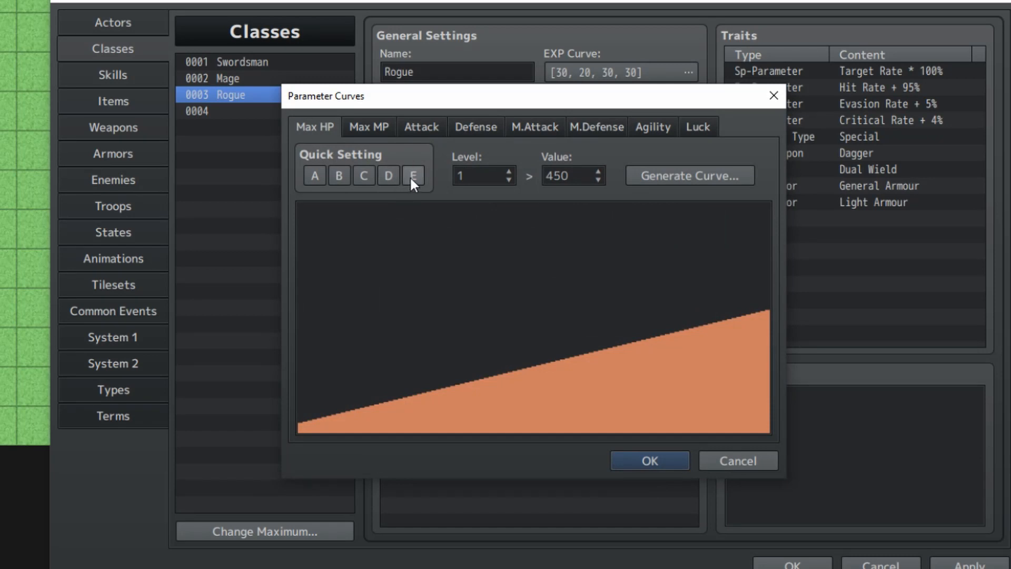
{"action": "left_click", "coordinate": [412, 176]}
{"action": "left_click", "coordinate": [389, 176]}
{"action": "left_click", "coordinate": [374, 127]}
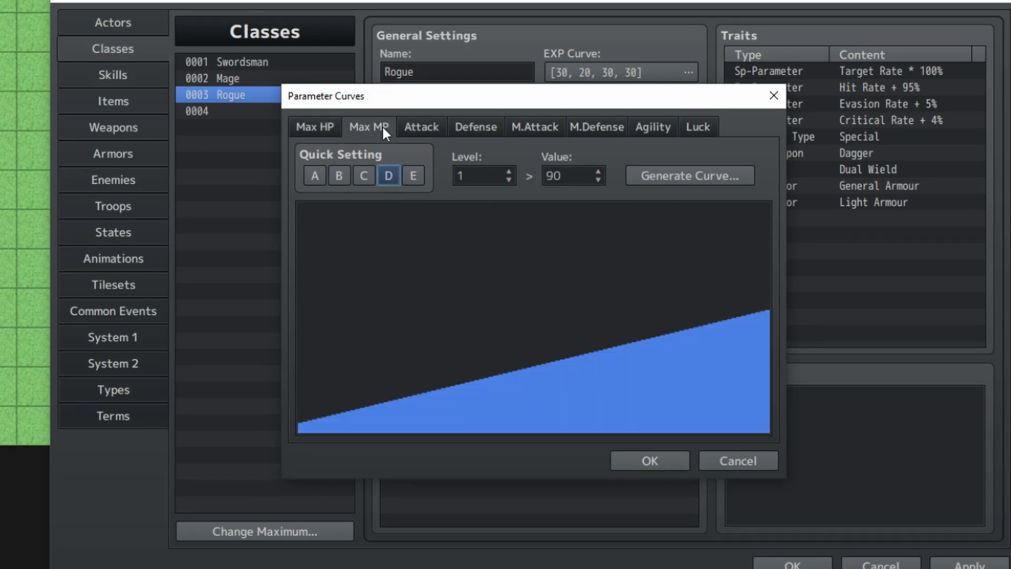
{"action": "left_click", "coordinate": [388, 177]}
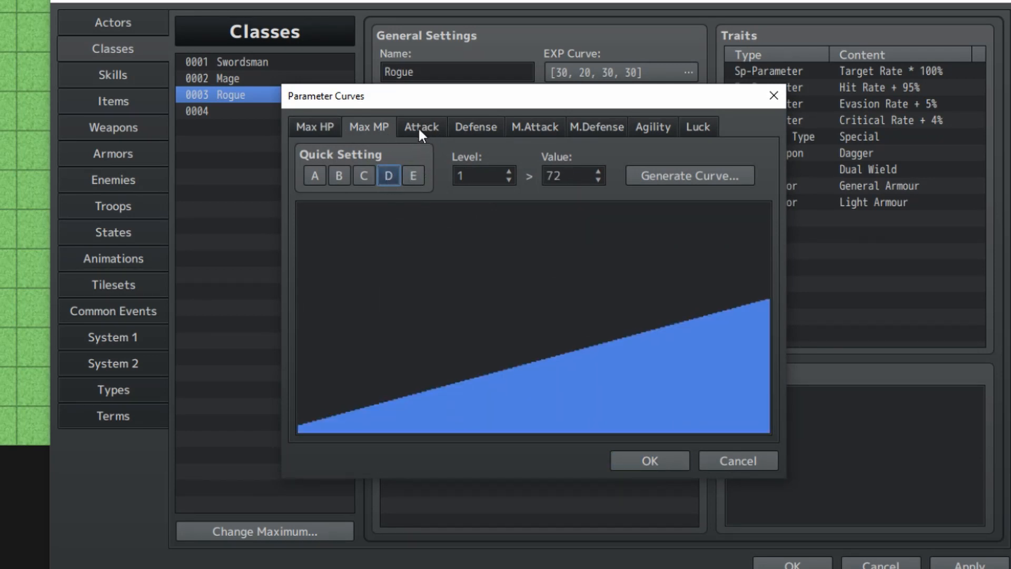
{"action": "left_click", "coordinate": [411, 176]}
Apply quick setting C to the Rogue's Attack curve and quick setting D to its Defense curve.
{"action": "left_click", "coordinate": [408, 125]}
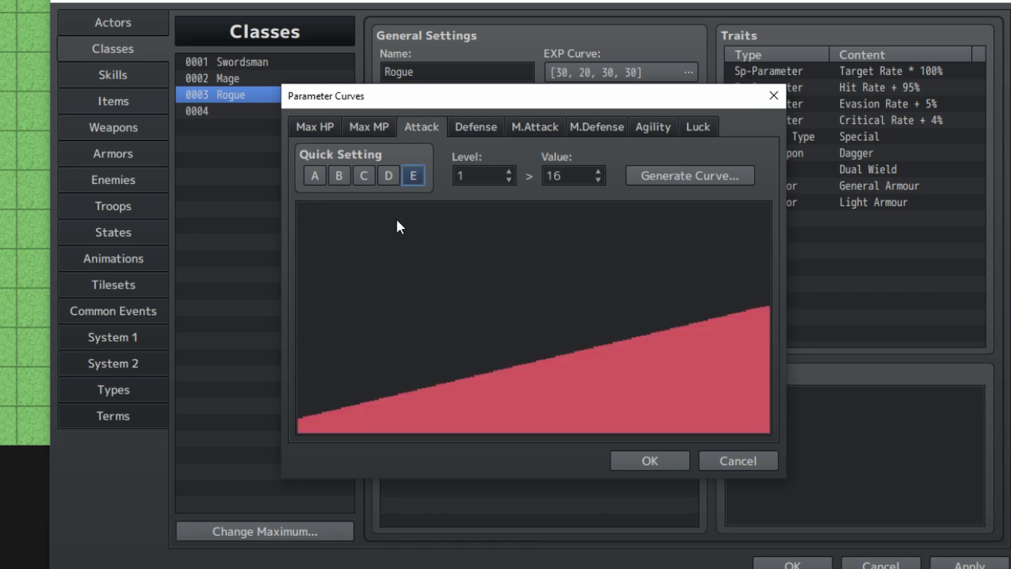
{"action": "left_click", "coordinate": [368, 176]}
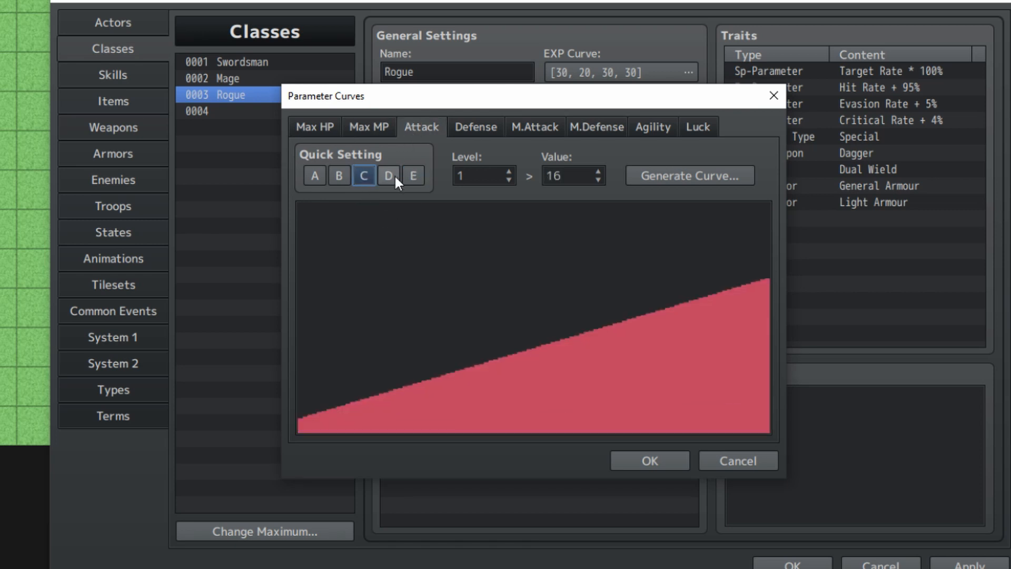
{"action": "left_click", "coordinate": [475, 125]}
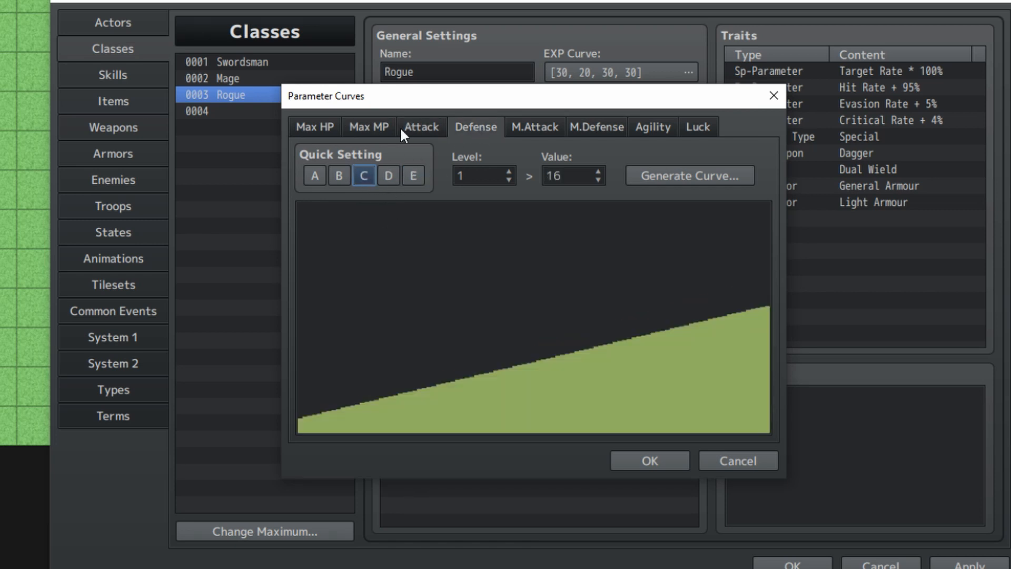
{"action": "left_click", "coordinate": [401, 126]}
{"action": "left_click", "coordinate": [476, 128]}
{"action": "left_click", "coordinate": [388, 177]}
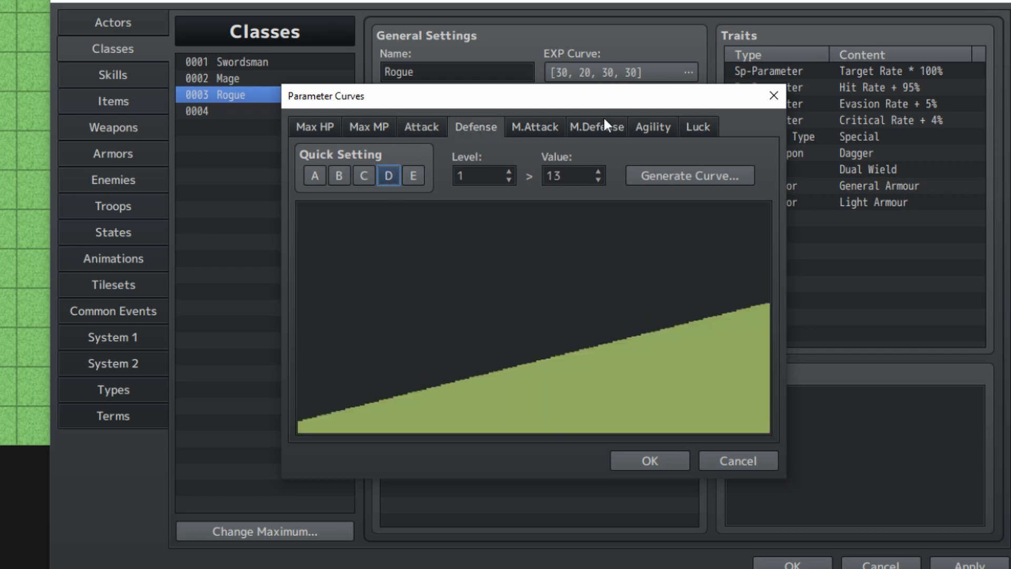
Apply quick setting D to both the M.Attack and M.Defense curves of the Rogue.
{"action": "left_click", "coordinate": [532, 128]}
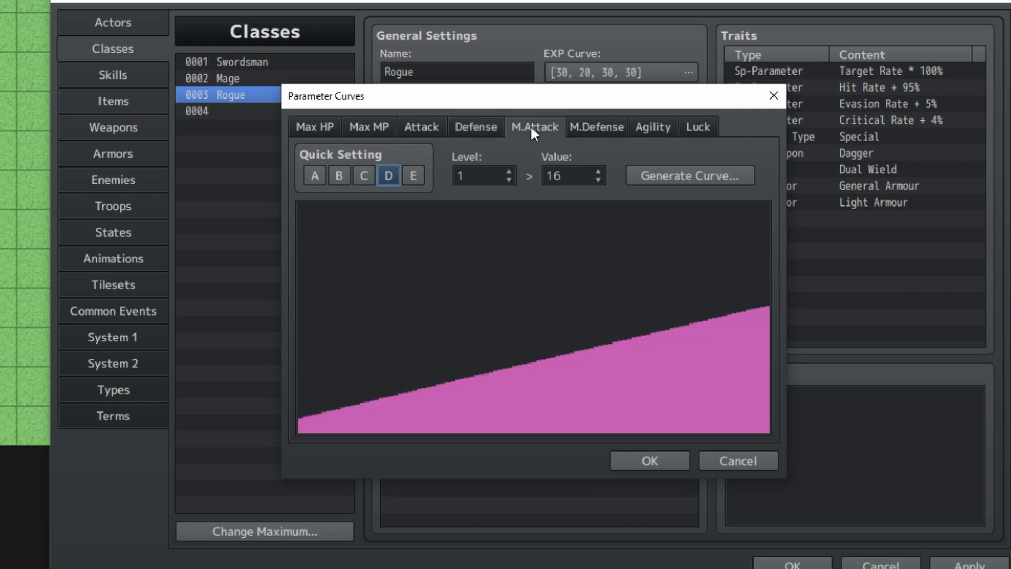
{"action": "left_click", "coordinate": [387, 176]}
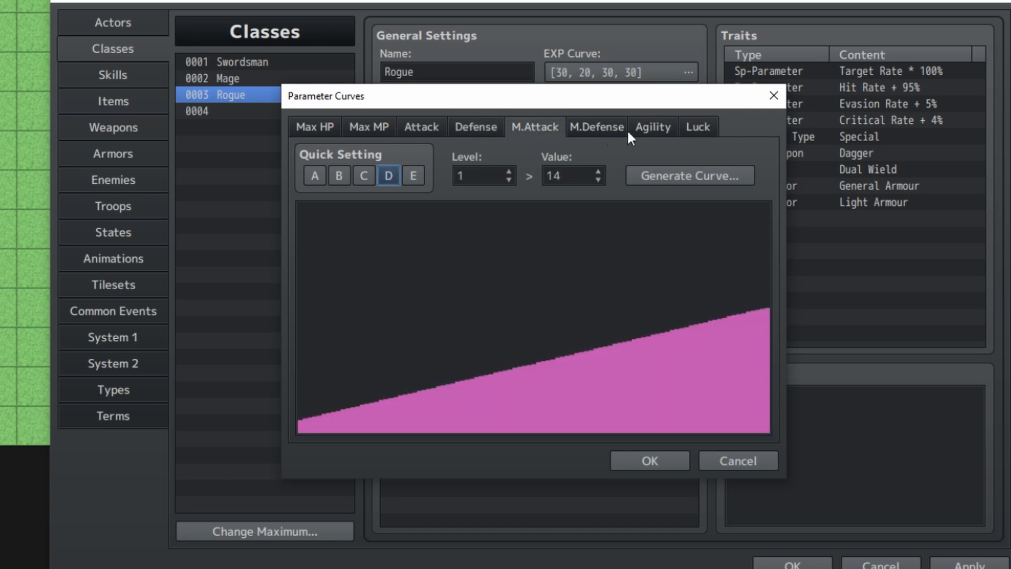
{"action": "left_click", "coordinate": [586, 128]}
{"action": "left_click", "coordinate": [389, 175]}
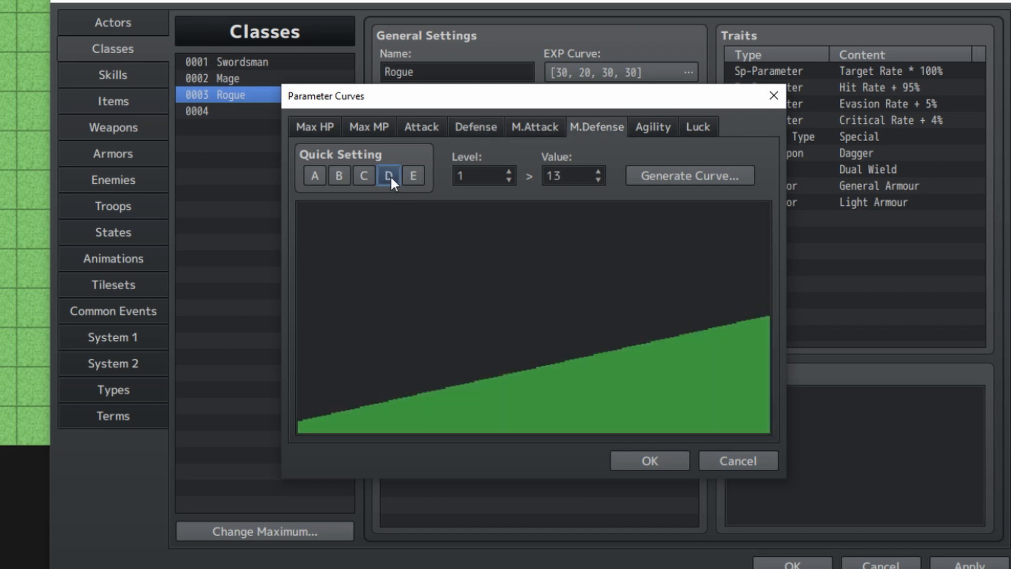
Apply quick setting B to the Rogue's Agility curve and C to its Luck curve, and accept the parameter curves.
{"action": "left_click", "coordinate": [639, 127]}
{"action": "left_click", "coordinate": [340, 176]}
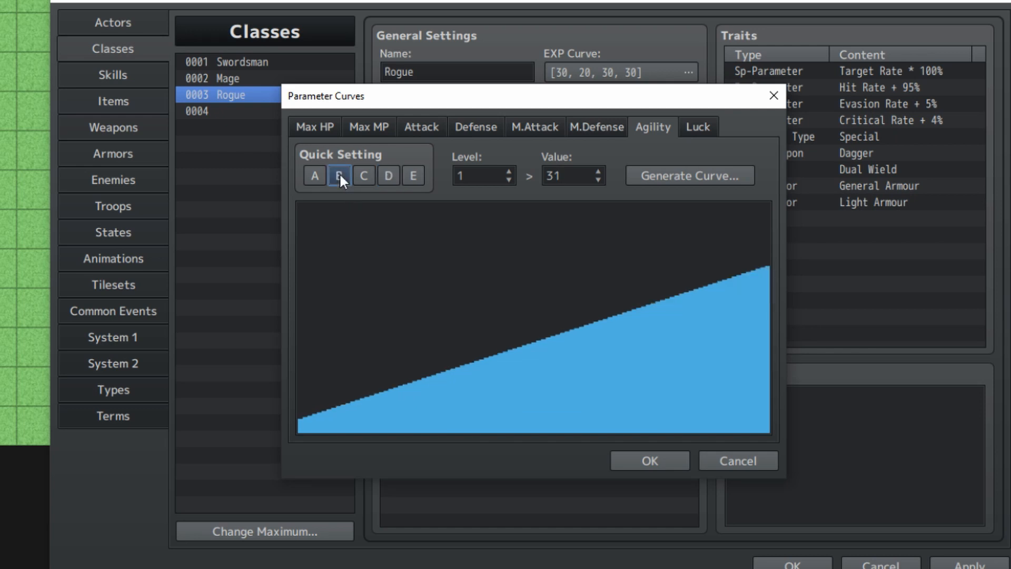
{"action": "left_click", "coordinate": [697, 129]}
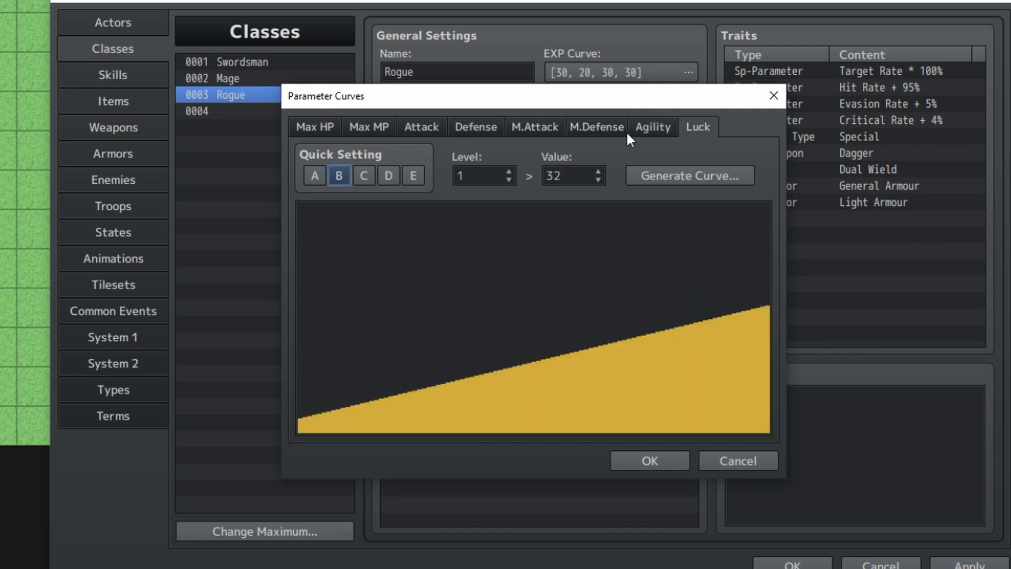
{"action": "left_click", "coordinate": [362, 177]}
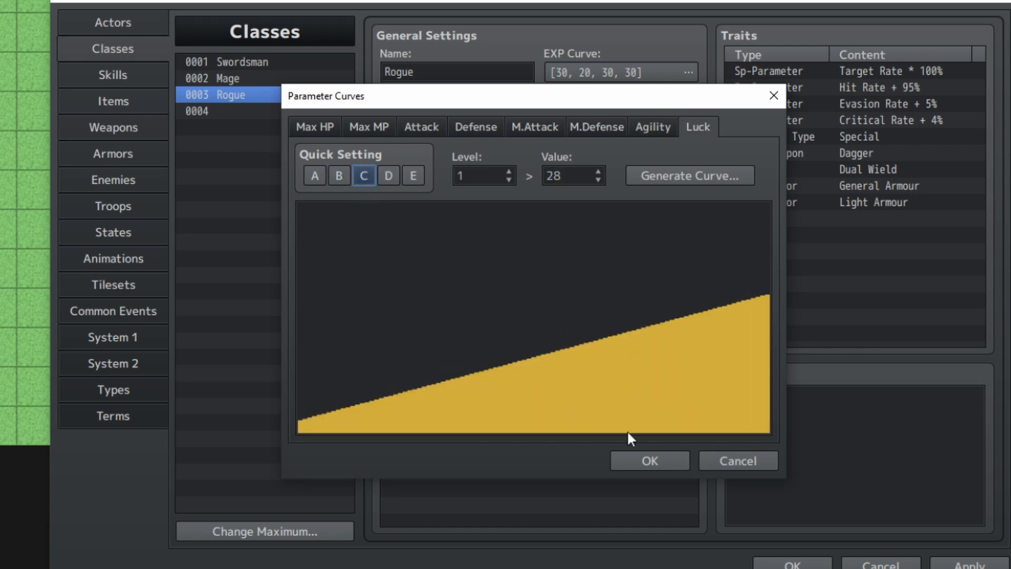
{"action": "left_click", "coordinate": [633, 461]}
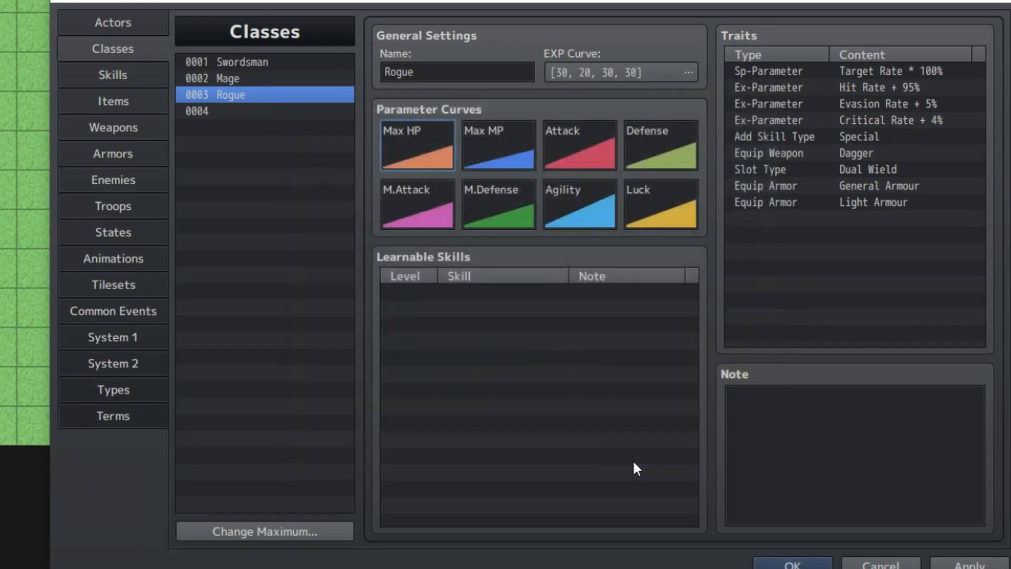
Apply quick setting D to the Swordsman's Luck curve.
{"action": "left_click", "coordinate": [236, 61]}
{"action": "left_click", "coordinate": [236, 76]}
{"action": "left_click", "coordinate": [235, 94]}
{"action": "left_click", "coordinate": [245, 61]}
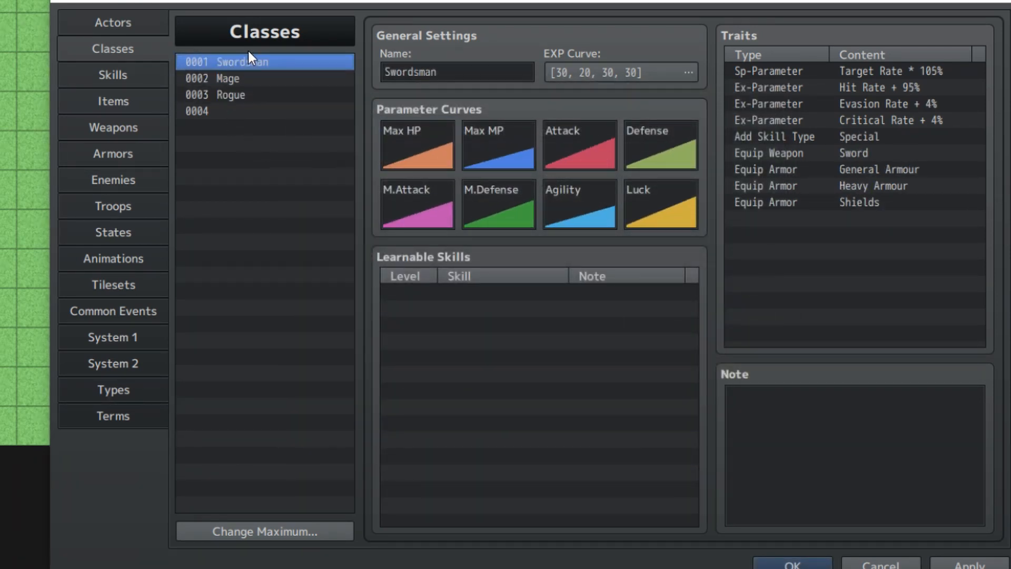
{"action": "left_click", "coordinate": [257, 79]}
{"action": "left_click", "coordinate": [262, 61]}
{"action": "double_click", "coordinate": [641, 188]}
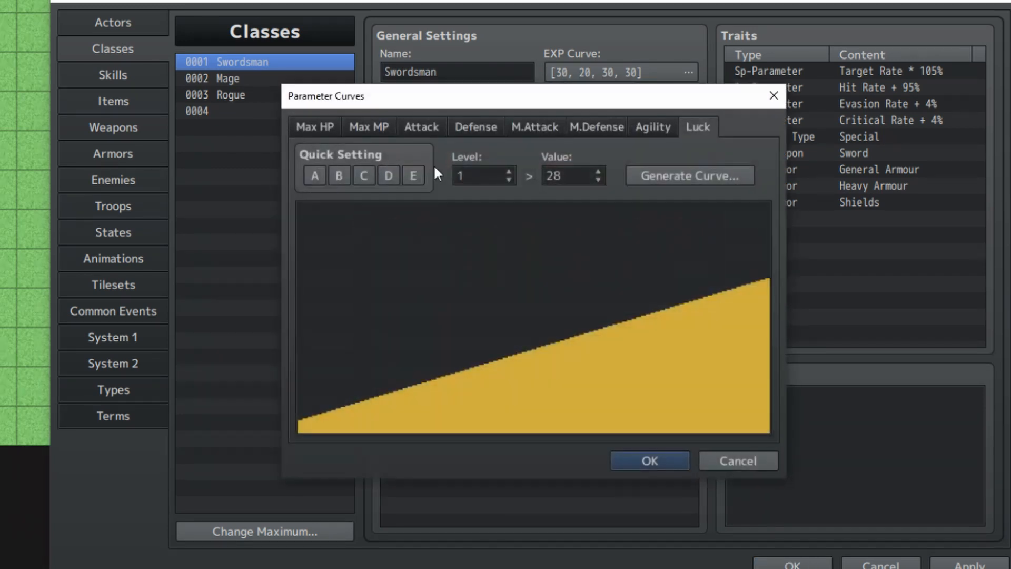
{"action": "left_click", "coordinate": [388, 175]}
{"action": "left_click", "coordinate": [651, 456]}
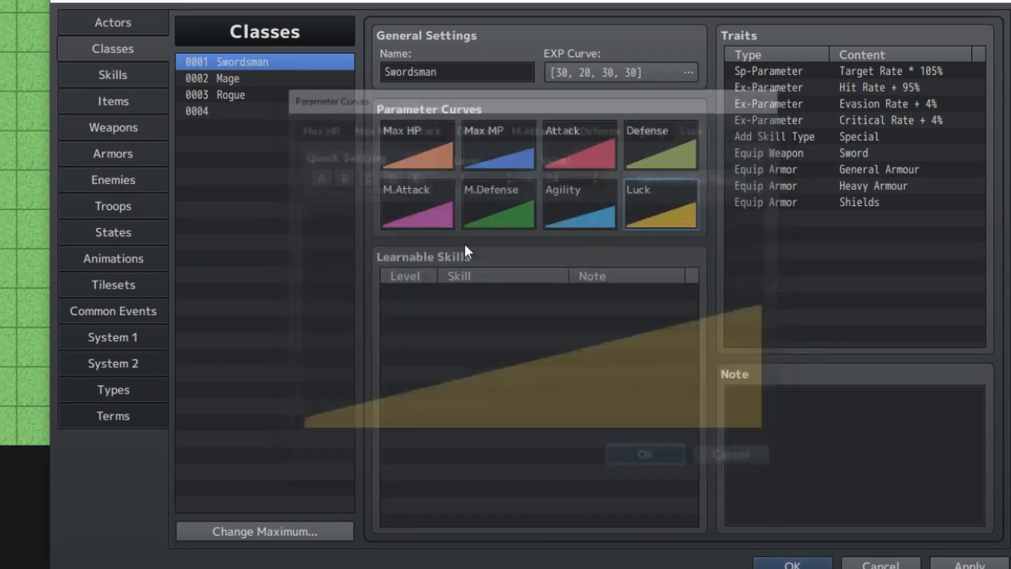
Compare the parameter curves and traits of the Swordsman, Mage and Rogue classes.
{"action": "left_click", "coordinate": [257, 80]}
{"action": "left_click", "coordinate": [257, 108]}
{"action": "left_click", "coordinate": [258, 78]}
{"action": "left_click", "coordinate": [266, 63]}
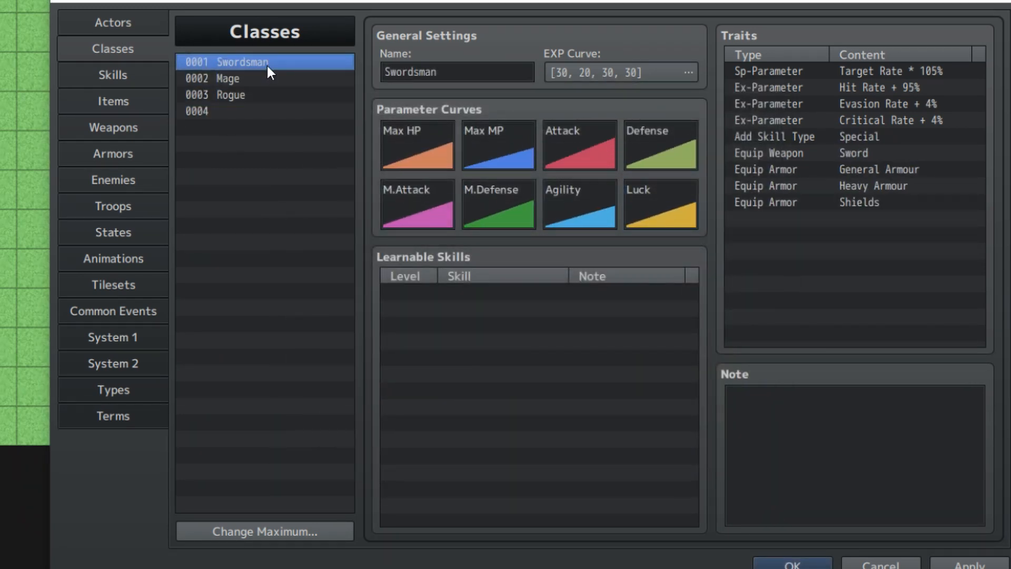
{"action": "left_click", "coordinate": [269, 93]}
{"action": "left_click", "coordinate": [267, 79]}
{"action": "left_click", "coordinate": [263, 96]}
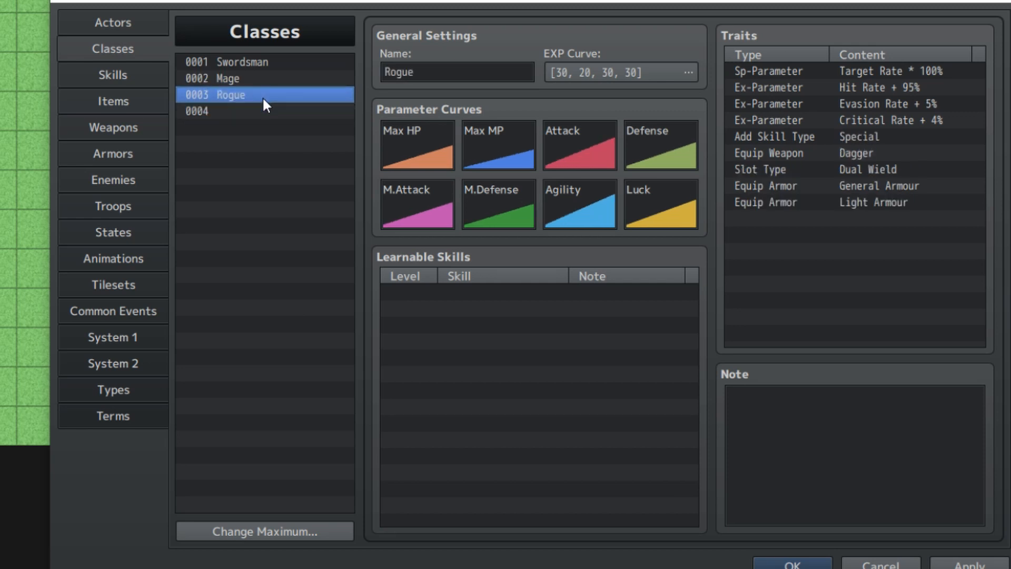
{"action": "left_click", "coordinate": [262, 80]}
Set the Rogue's Evasion Rate trait to 6%.
{"action": "left_click", "coordinate": [263, 94]}
{"action": "double_click", "coordinate": [876, 103]}
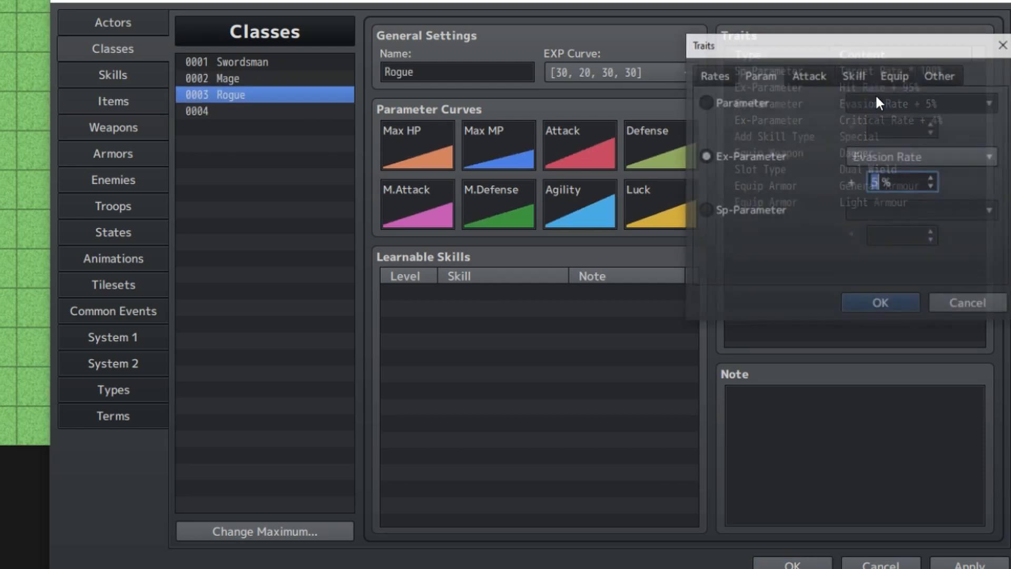
{"action": "key", "text": "Up"}
{"action": "left_click", "coordinate": [868, 300]}
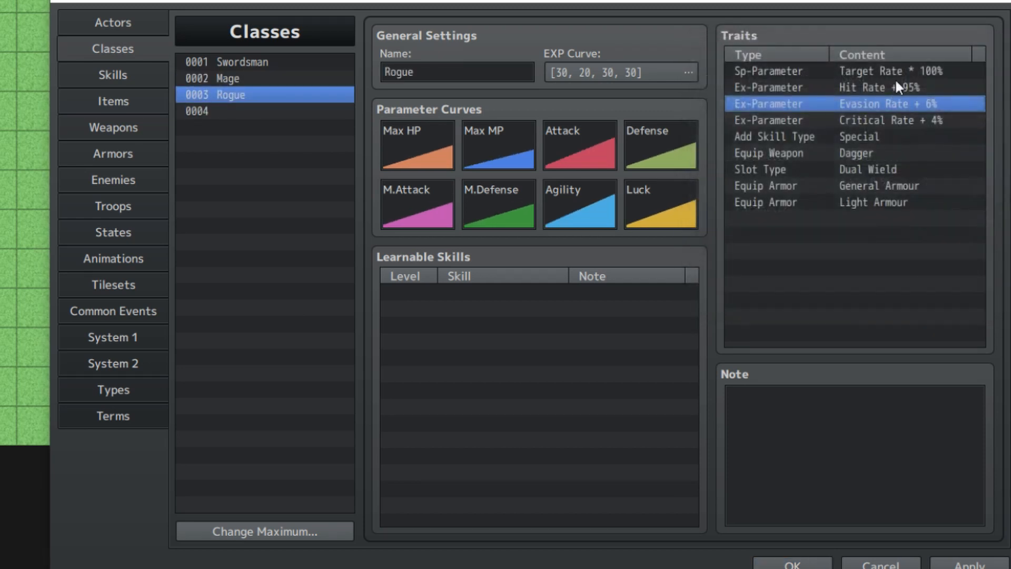
Set the Rogue's Hit Rate trait to 98%.
{"action": "double_click", "coordinate": [898, 86]}
{"action": "key", "text": "Up"}
{"action": "key", "text": "Up"}
{"action": "key", "text": "Up"}
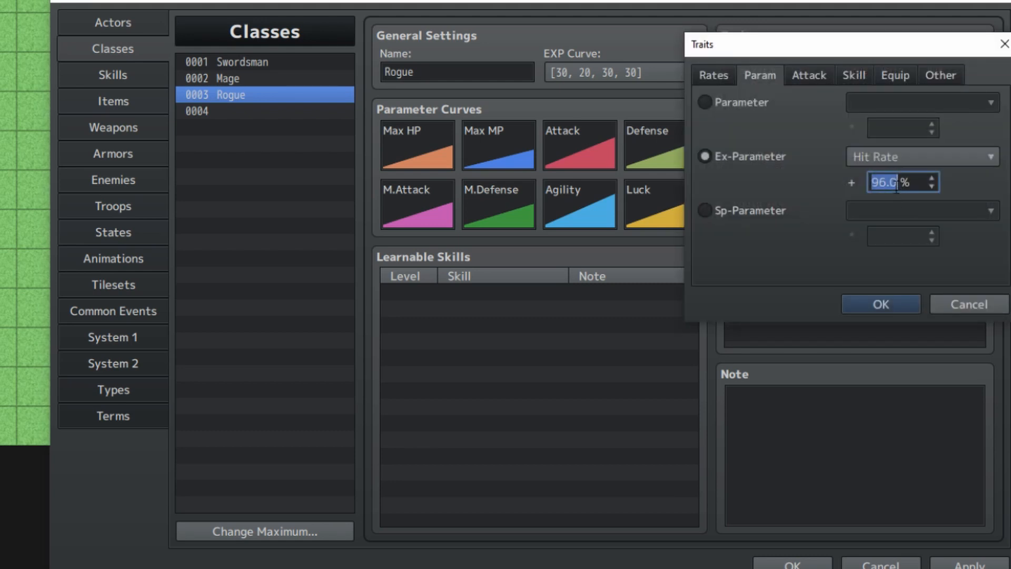
{"action": "left_click", "coordinate": [861, 305]}
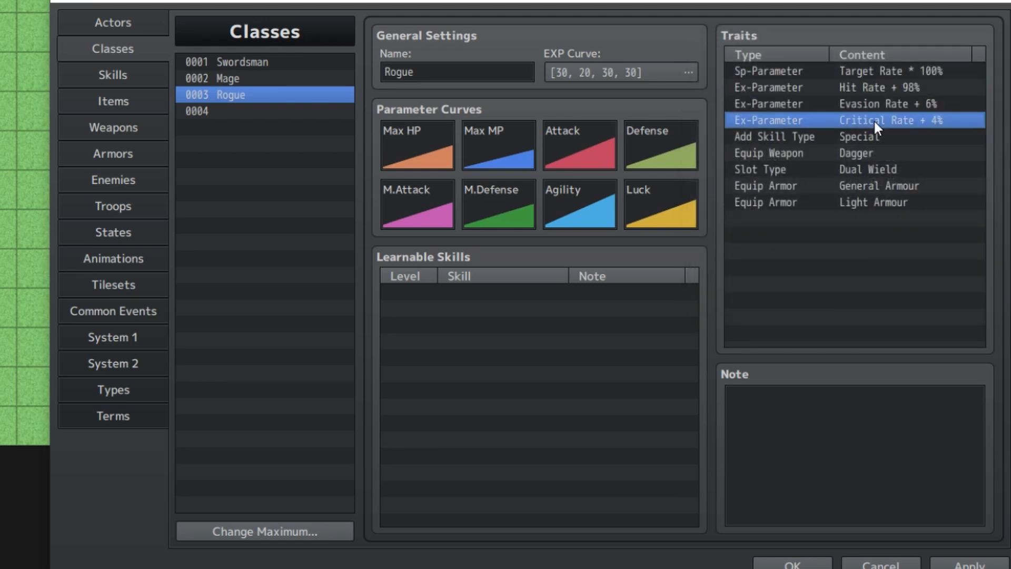
Set the Rogue's Critical Rate trait to 2%.
{"action": "double_click", "coordinate": [873, 120]}
{"action": "key", "text": "Down"}
{"action": "key", "text": "Down"}
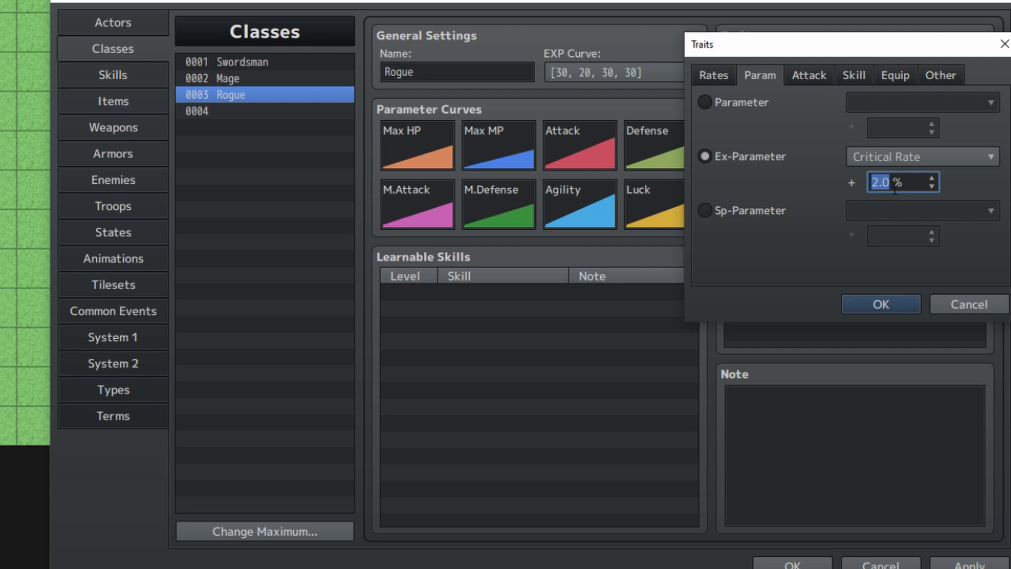
{"action": "left_click", "coordinate": [875, 300]}
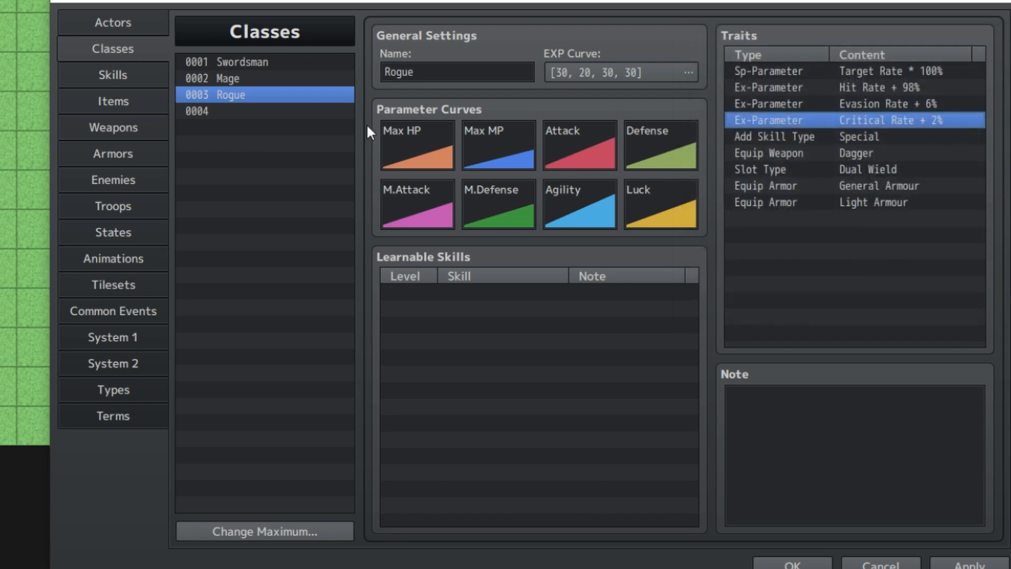
Copy the Rogue class into the empty slot 0004 and name the copy Hunter.
{"action": "left_click", "coordinate": [267, 92]}
{"action": "key", "text": "ctrl+c"}
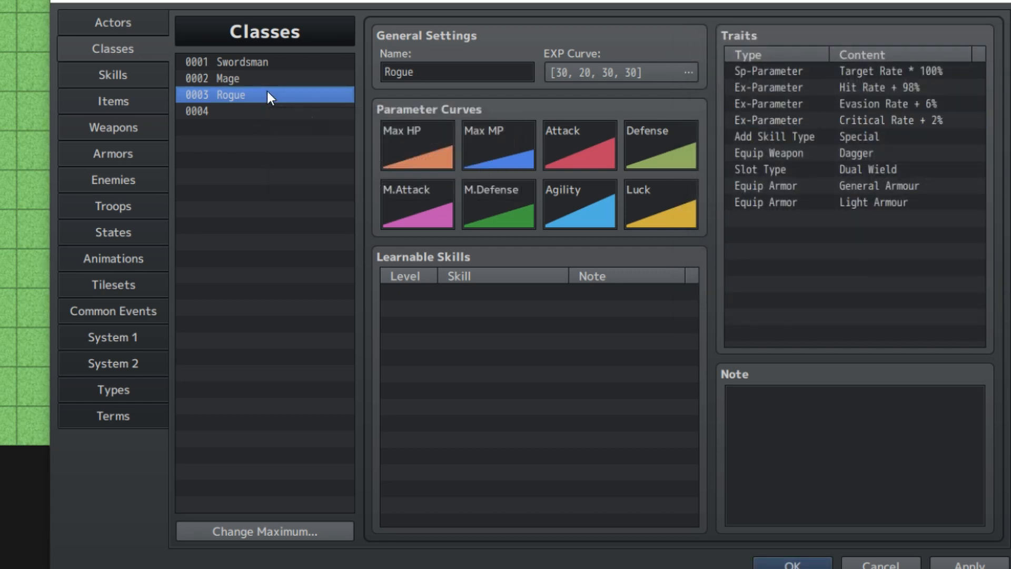
{"action": "left_click", "coordinate": [264, 109]}
{"action": "key", "text": "ctrl+v"}
{"action": "double_click", "coordinate": [471, 73]}
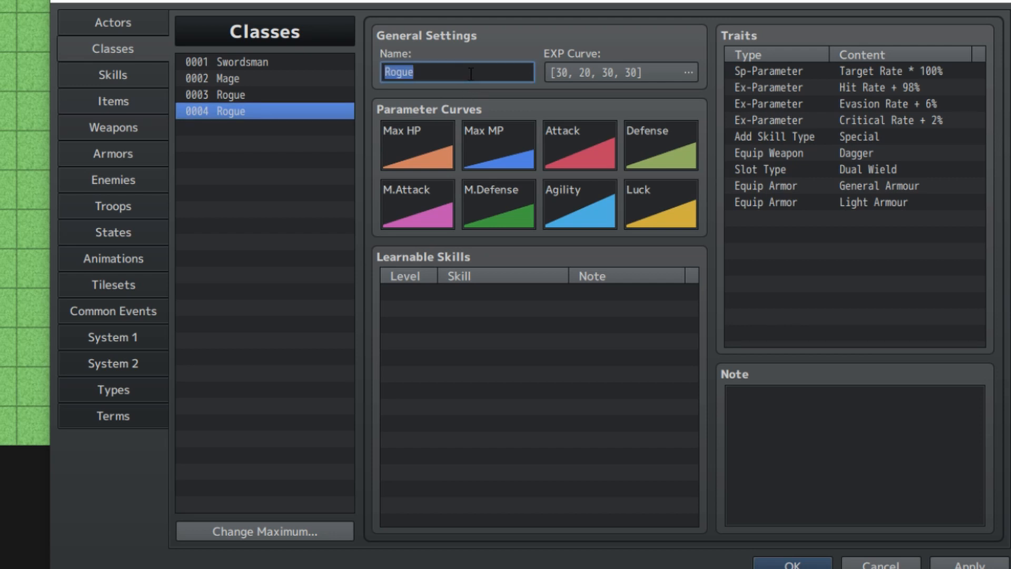
{"action": "type", "text": "Hunter"}
Delete the Hunter's Dual Wield slot trait and change its Equip Weapon trait to Bow.
{"action": "left_click", "coordinate": [853, 169]}
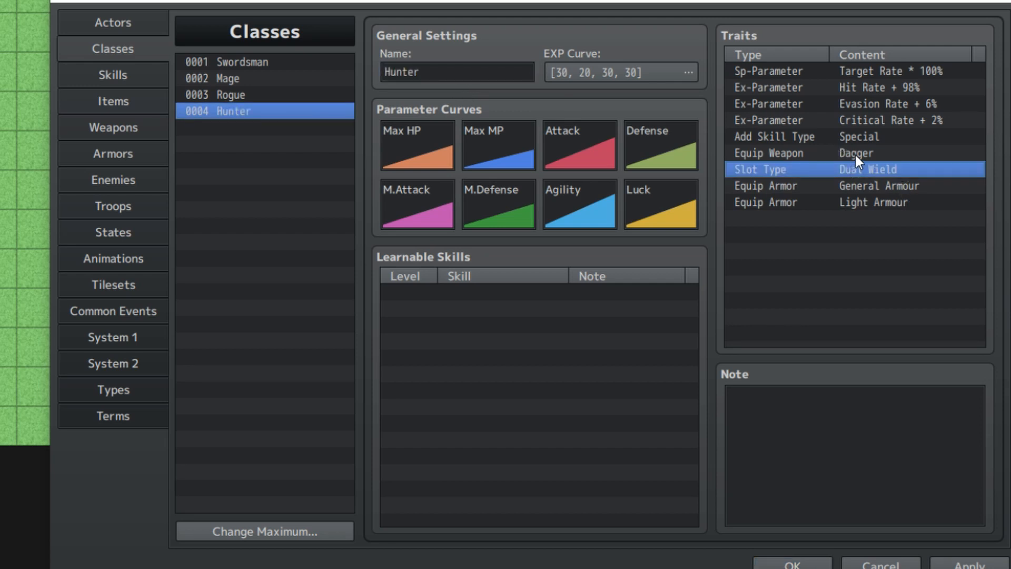
{"action": "key", "text": "Delete"}
{"action": "double_click", "coordinate": [853, 153]}
{"action": "left_click", "coordinate": [898, 104]}
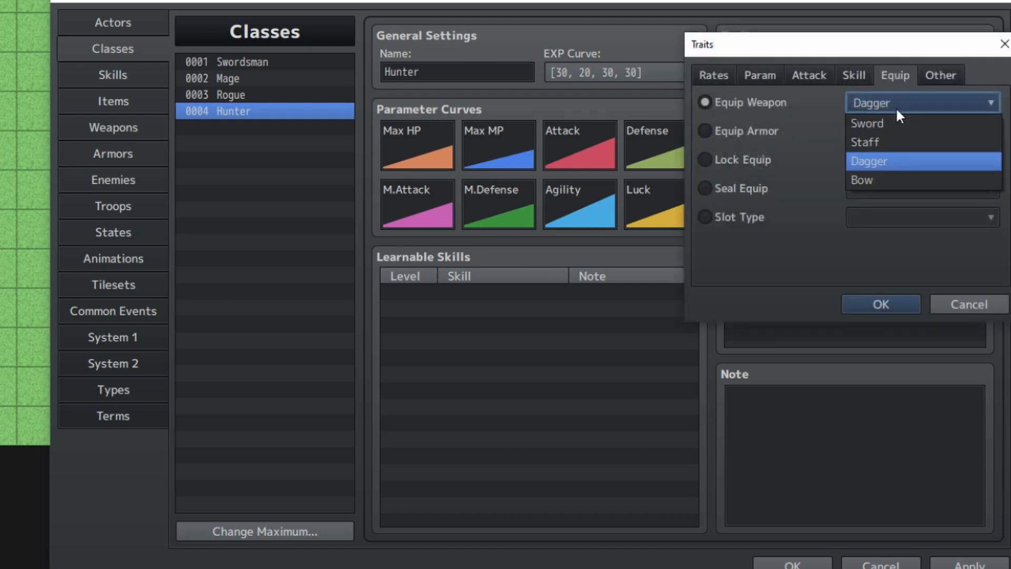
{"action": "left_click", "coordinate": [872, 179]}
{"action": "left_click", "coordinate": [869, 298]}
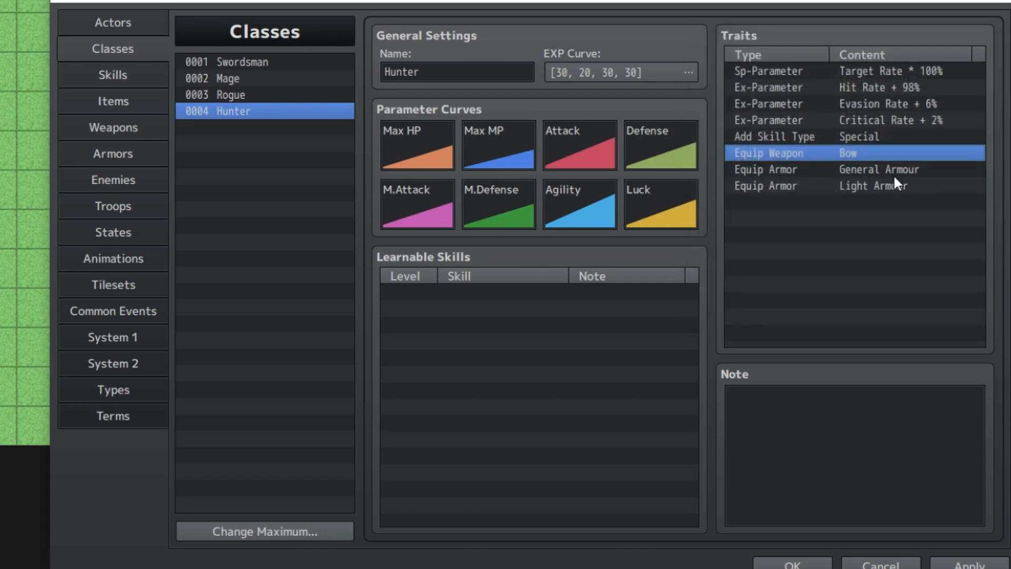
Set the Hunter's Critical Rate trait to 6%.
{"action": "left_click", "coordinate": [888, 186]}
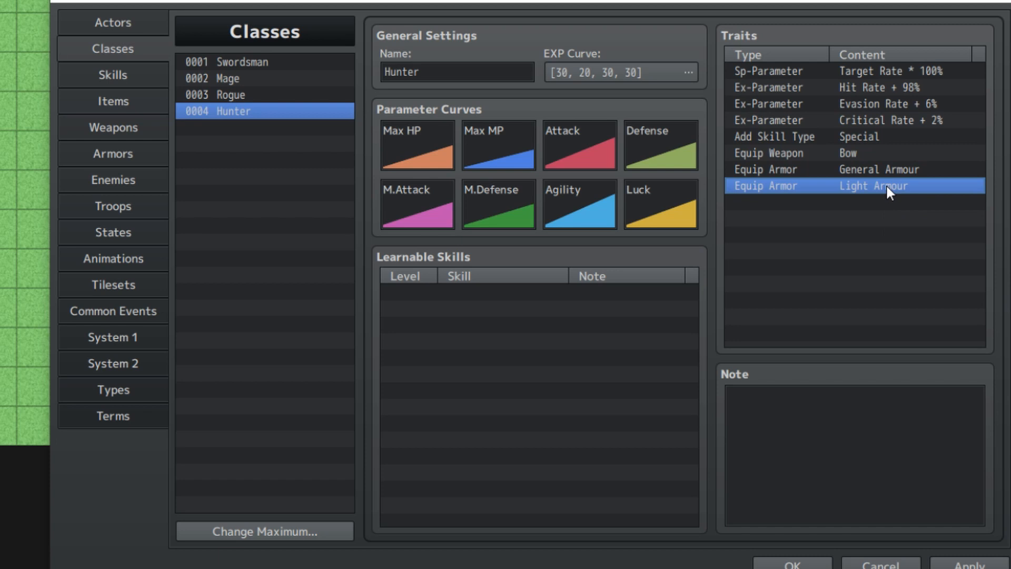
{"action": "left_click", "coordinate": [859, 138]}
{"action": "double_click", "coordinate": [890, 120]}
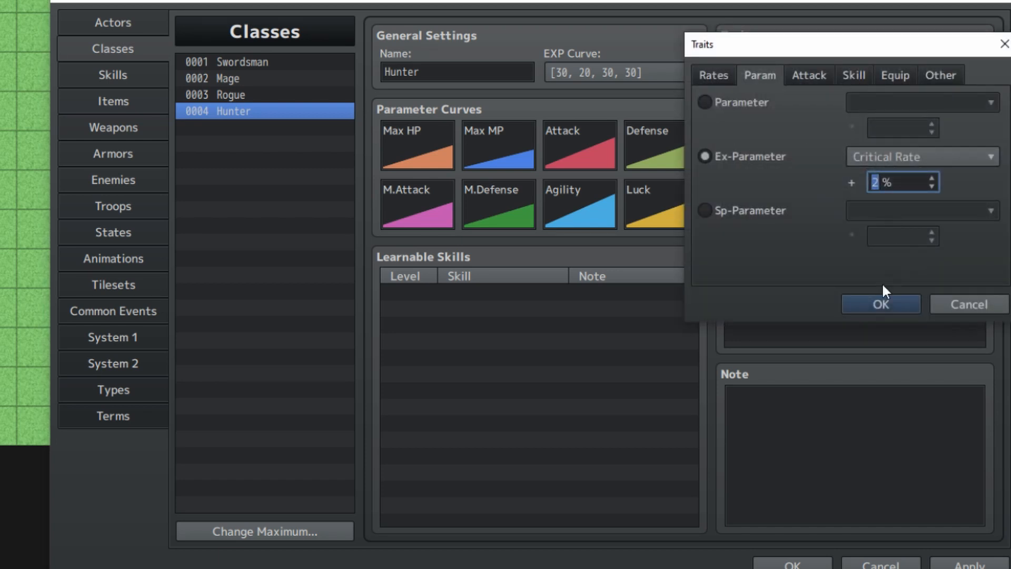
{"action": "type", "text": "6"}
{"action": "left_click", "coordinate": [881, 305]}
Set the Hunter's Evasion Rate trait to 5%.
{"action": "left_click", "coordinate": [889, 106]}
{"action": "double_click", "coordinate": [889, 106]}
{"action": "type", "text": "4"}
{"action": "scroll", "coordinate": [885, 182], "scroll_direction": "up", "scroll_amount": 1}
{"action": "left_click", "coordinate": [876, 305]}
Set the Hunter's Hit Rate trait to 92%.
{"action": "left_click", "coordinate": [898, 87]}
{"action": "double_click", "coordinate": [899, 87]}
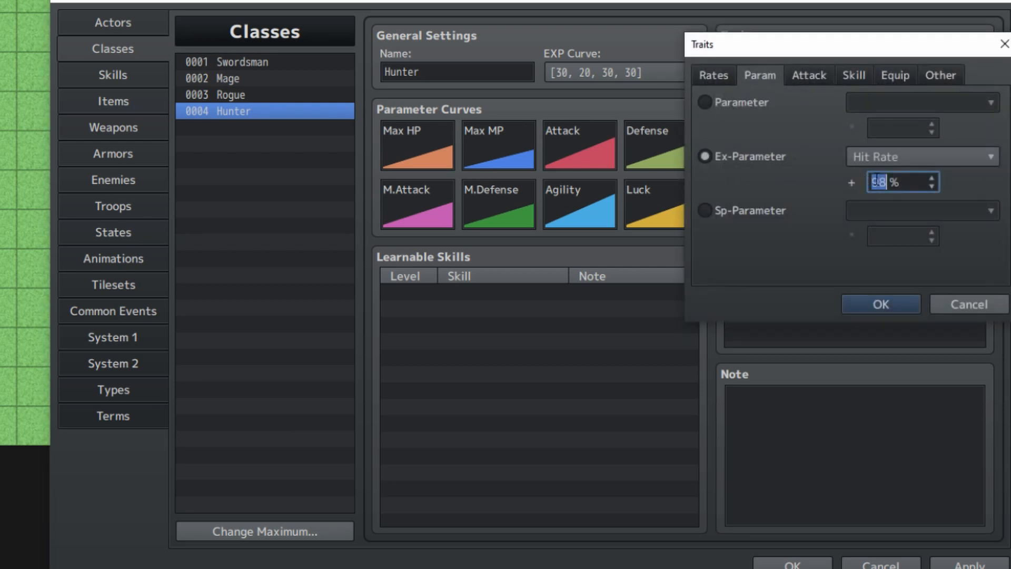
{"action": "scroll", "coordinate": [913, 182], "scroll_direction": "down", "scroll_amount": 6}
{"action": "left_click", "coordinate": [878, 306]}
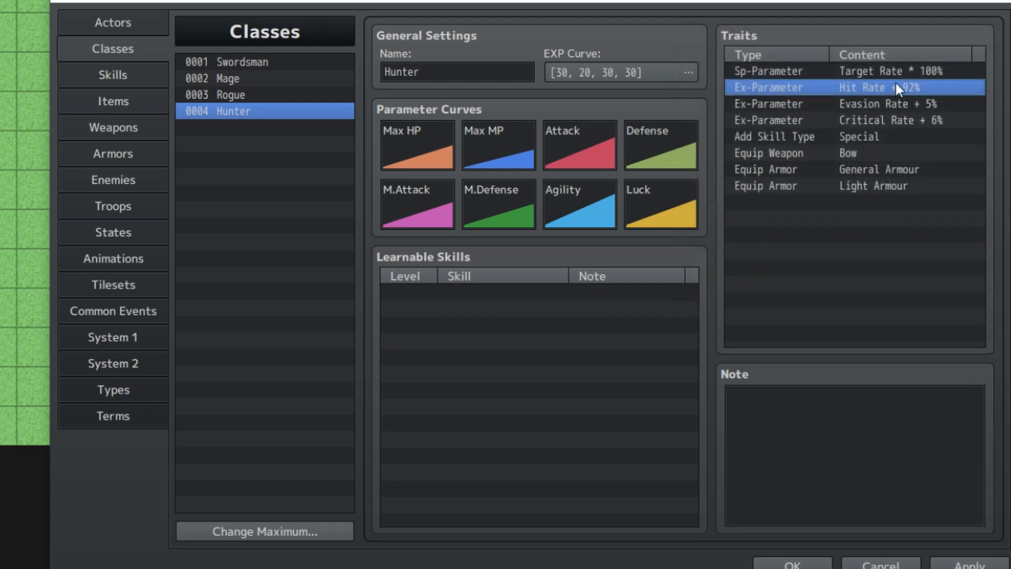
Set the Hunter's Target Rate trait to 95%.
{"action": "double_click", "coordinate": [931, 73]}
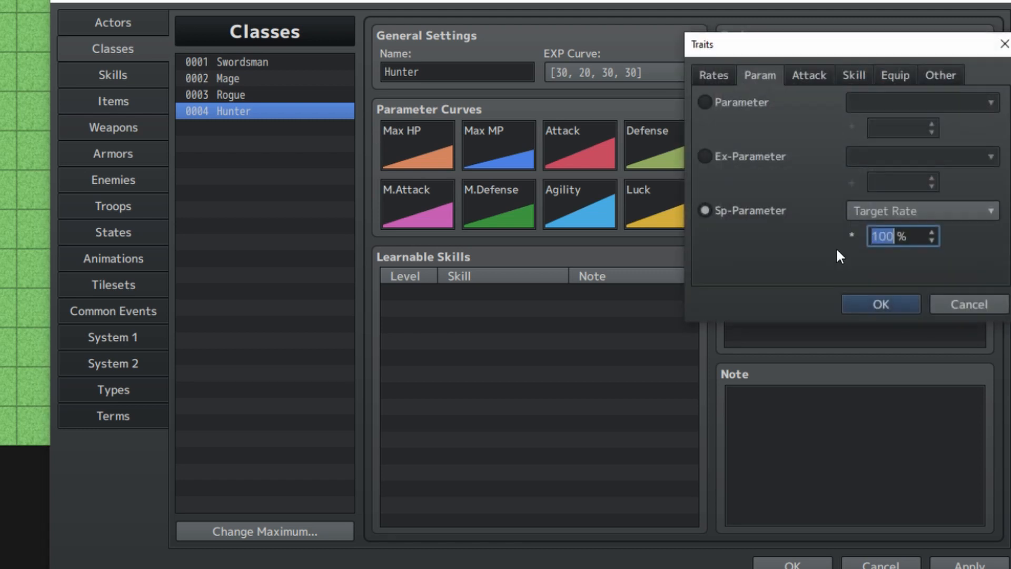
{"action": "scroll", "coordinate": [890, 247], "scroll_direction": "down", "scroll_amount": 4}
{"action": "left_click", "coordinate": [883, 297]}
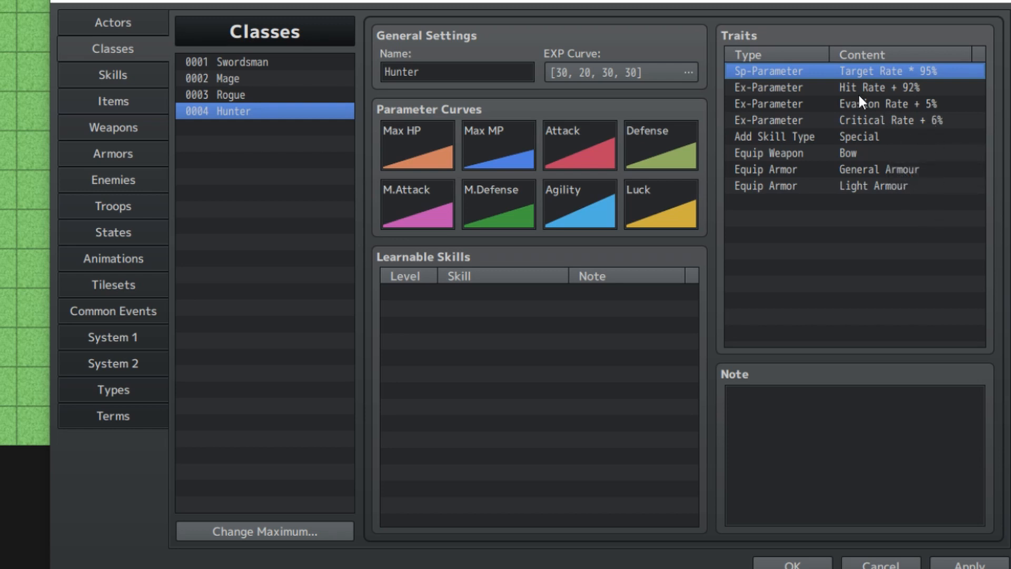
{"action": "left_click", "coordinate": [873, 90]}
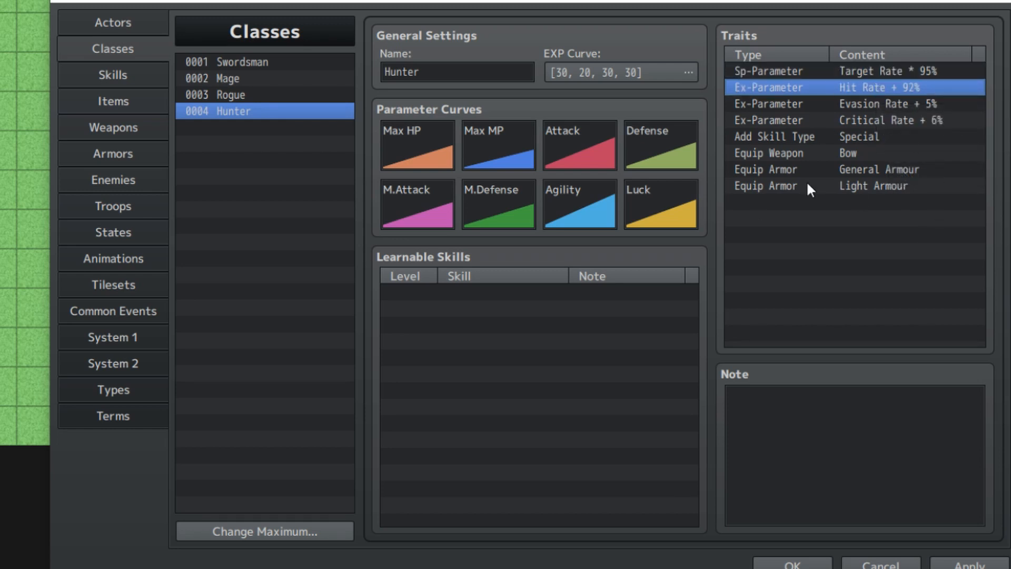
Apply quick setting D to the Hunter's Max HP and Max MP parameter curves.
{"action": "left_click", "coordinate": [224, 107]}
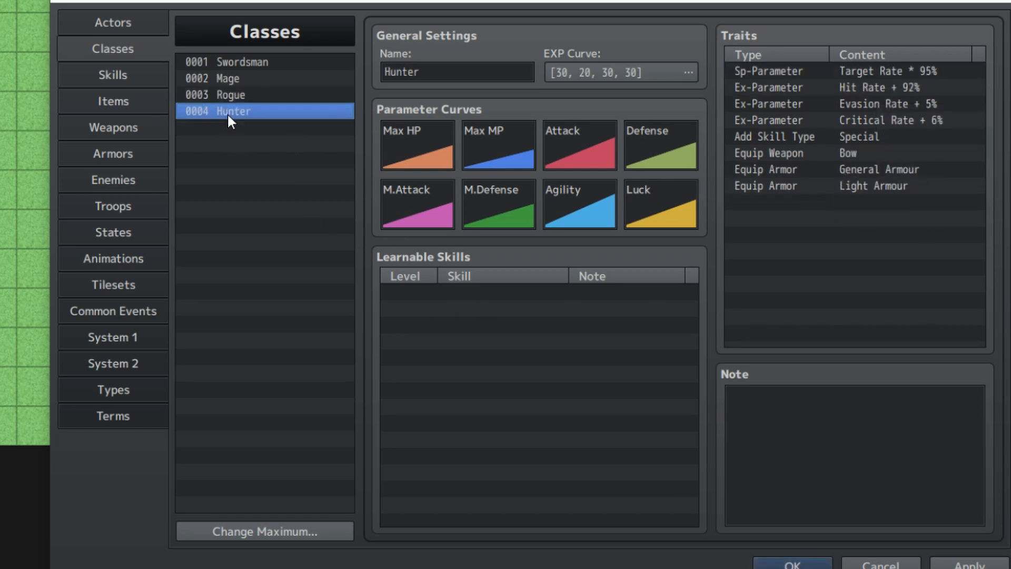
{"action": "double_click", "coordinate": [416, 160]}
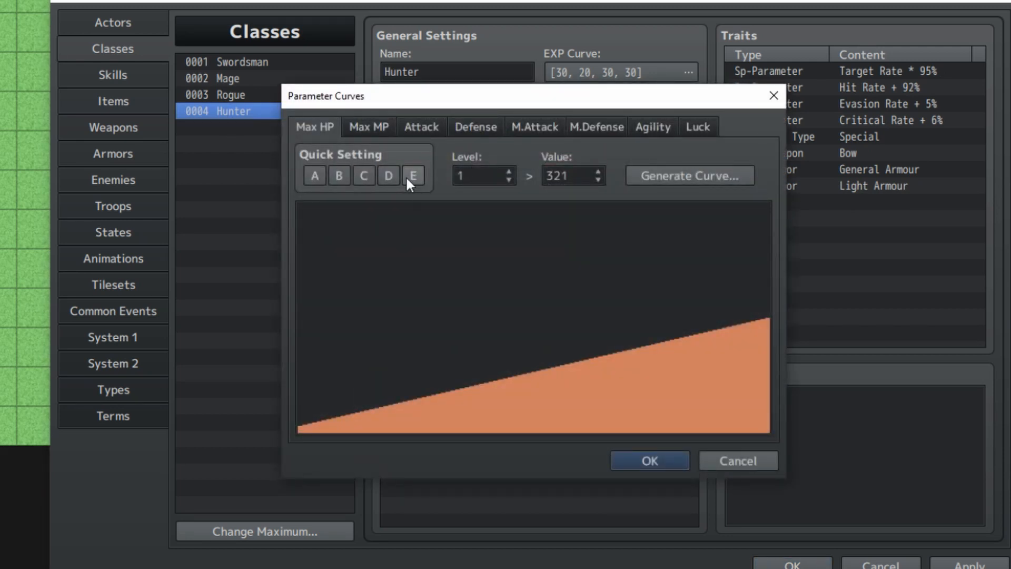
{"action": "left_click", "coordinate": [388, 174]}
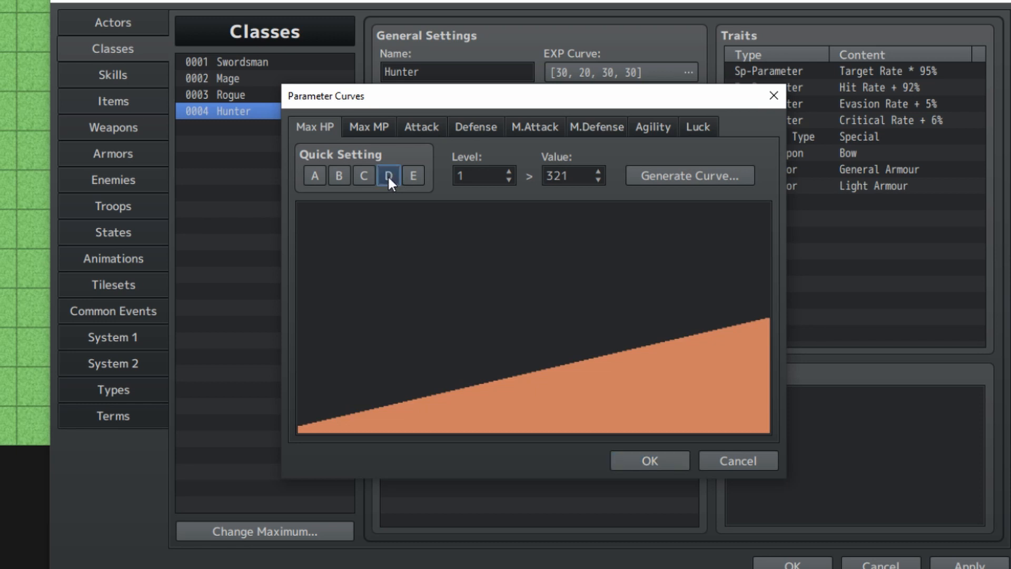
{"action": "left_click", "coordinate": [375, 132]}
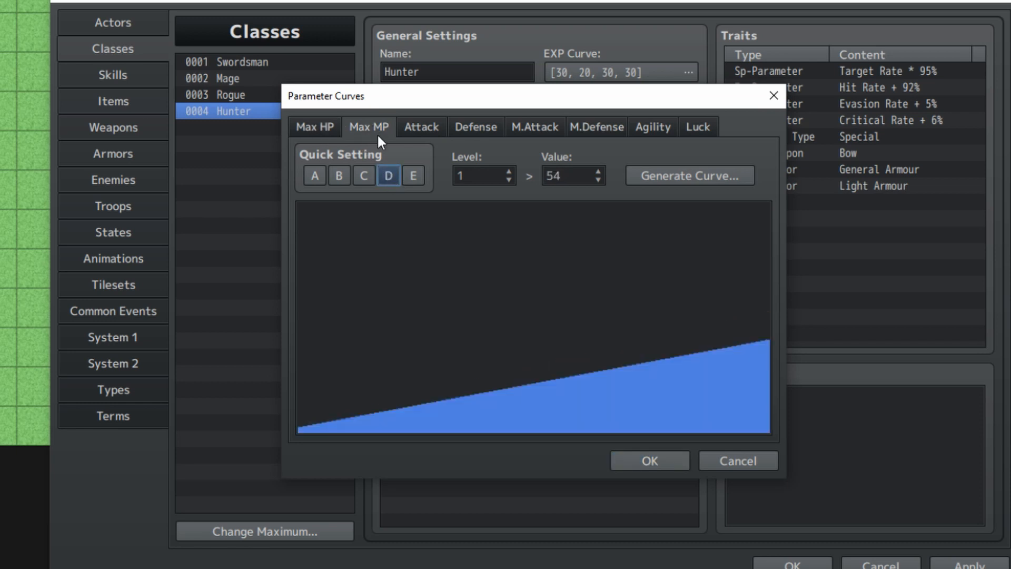
{"action": "left_click", "coordinate": [398, 175]}
Apply quick setting C to the Hunter's Attack, Defense, M.Attack and M.Defense parameter curves.
{"action": "left_click", "coordinate": [427, 127]}
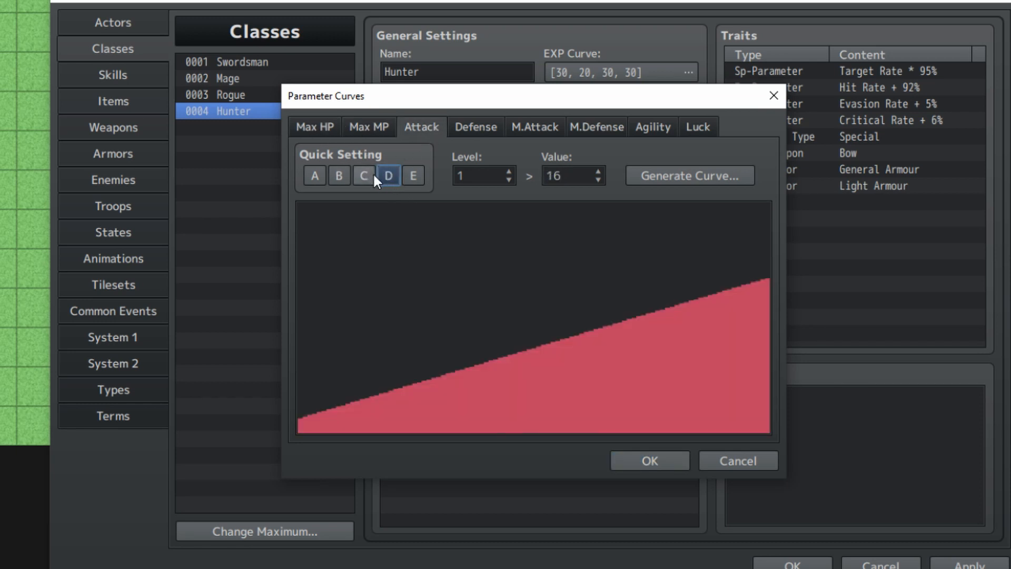
{"action": "left_click", "coordinate": [371, 174]}
{"action": "left_click", "coordinate": [477, 127]}
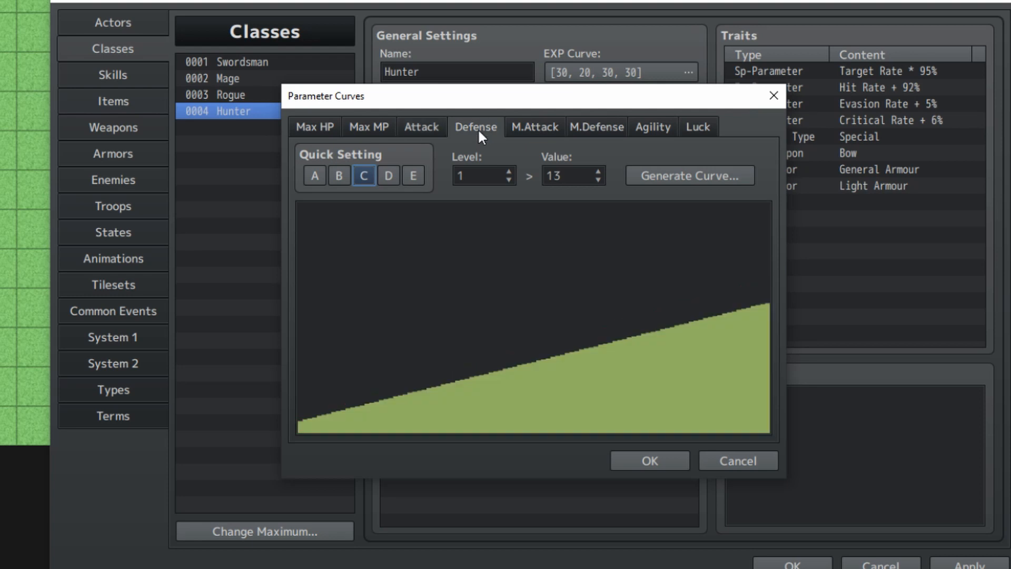
{"action": "left_click", "coordinate": [362, 175]}
{"action": "left_click", "coordinate": [519, 127]}
{"action": "left_click", "coordinate": [356, 179]}
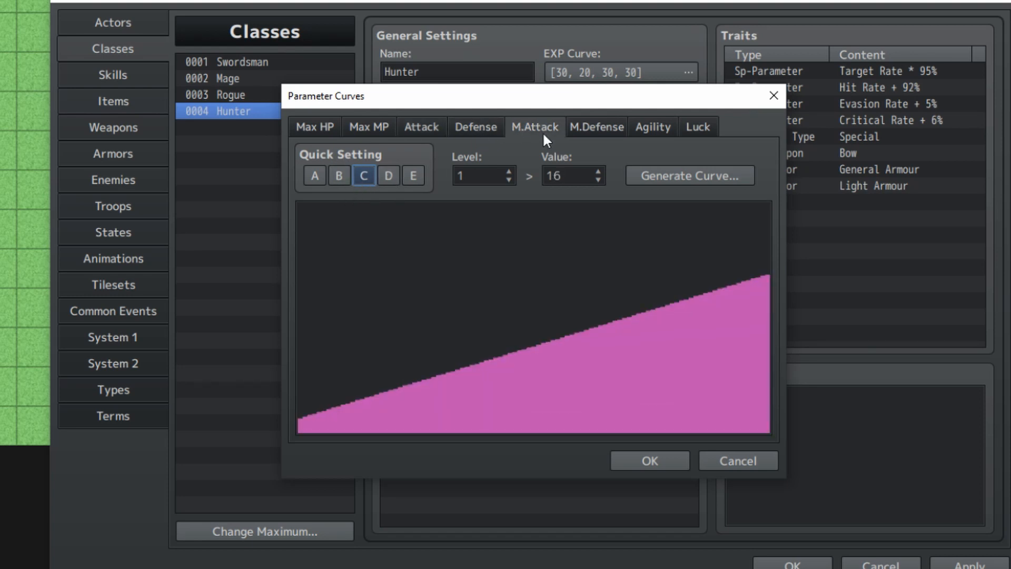
{"action": "left_click", "coordinate": [596, 127]}
{"action": "left_click", "coordinate": [364, 177]}
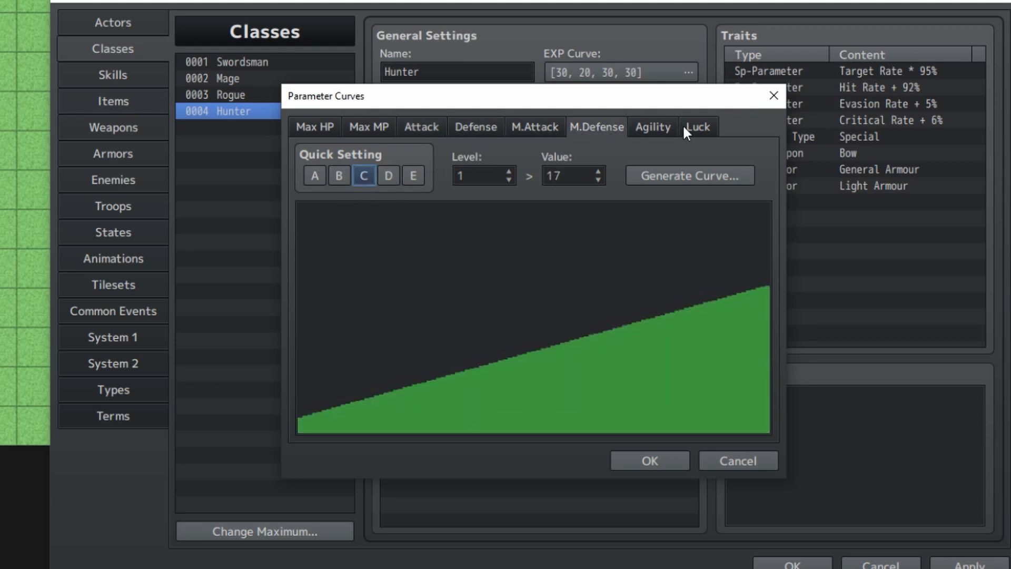
Apply quick setting B to the Hunter's Agility and Luck curves and save the parameter curves.
{"action": "left_click", "coordinate": [654, 132]}
{"action": "left_click", "coordinate": [338, 175]}
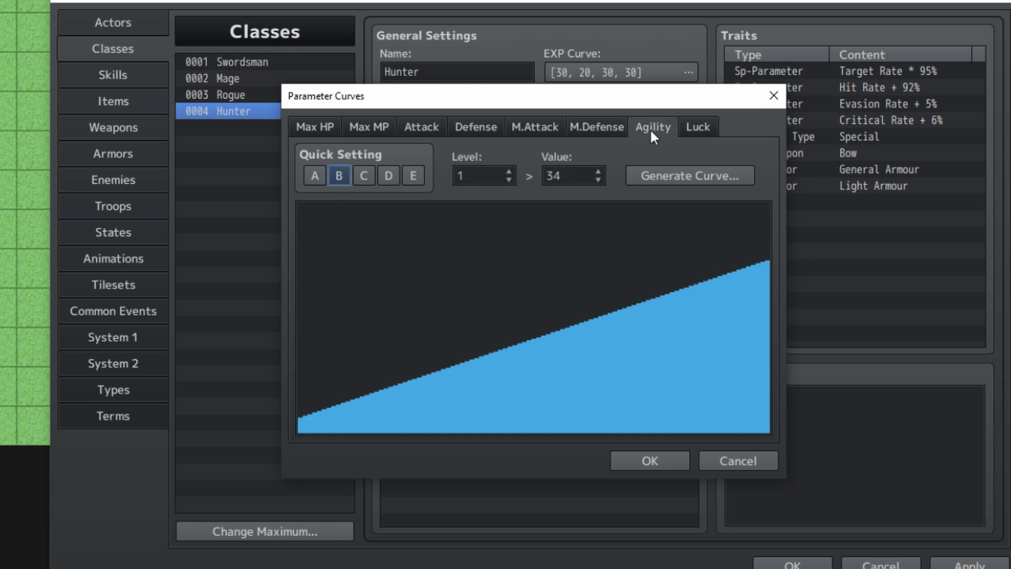
{"action": "left_click", "coordinate": [693, 129]}
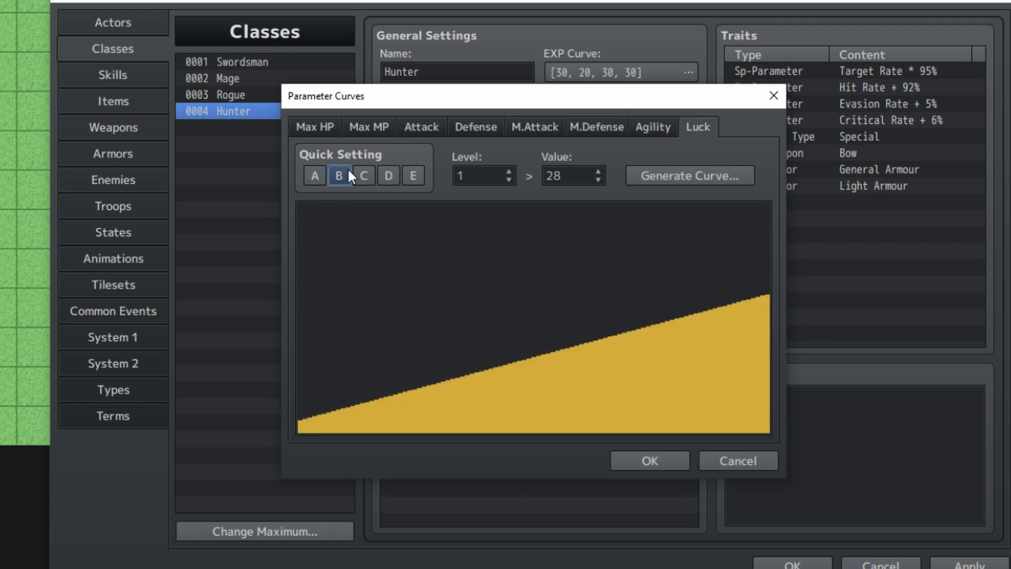
{"action": "left_click", "coordinate": [338, 175]}
{"action": "left_click", "coordinate": [644, 457]}
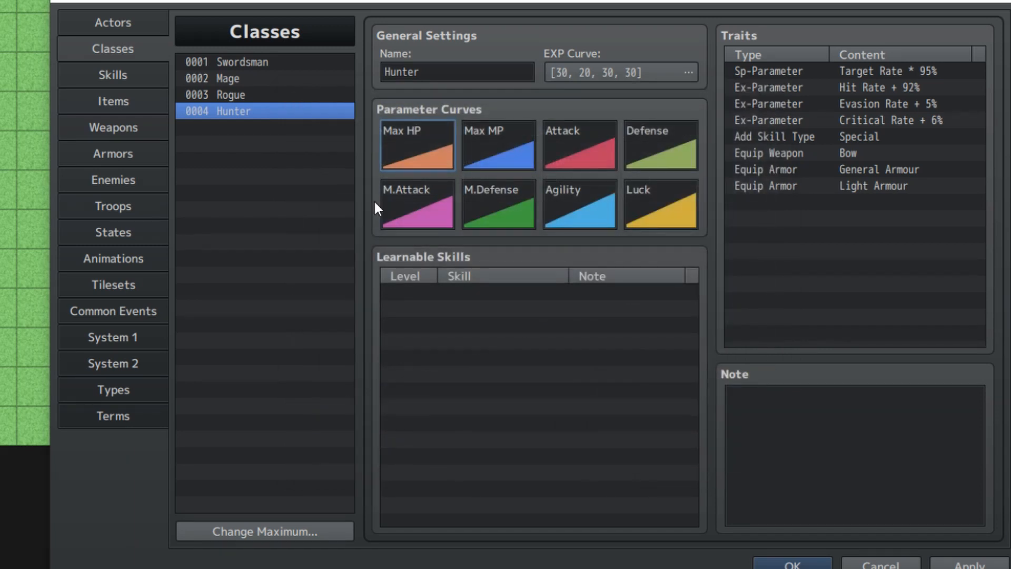
Compare the traits and parameter curves of the Swordsman, Mage, Rogue and Hunter classes.
{"action": "key", "text": "Up"}
{"action": "key", "text": "Up"}
{"action": "key", "text": "Up"}
{"action": "key", "text": "Down"}
{"action": "key", "text": "Down"}
{"action": "key", "text": "Down"}
{"action": "key", "text": "Up"}
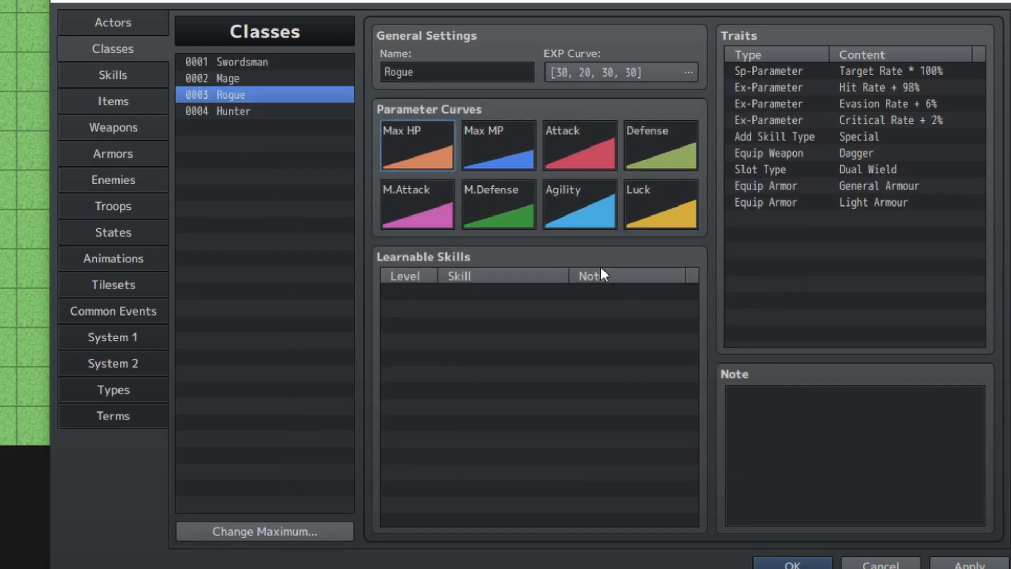
{"action": "key", "text": "Up"}
{"action": "key", "text": "Down"}
{"action": "key", "text": "Down"}
{"action": "key", "text": "Up"}
{"action": "key", "text": "Up"}
{"action": "key", "text": "Up"}
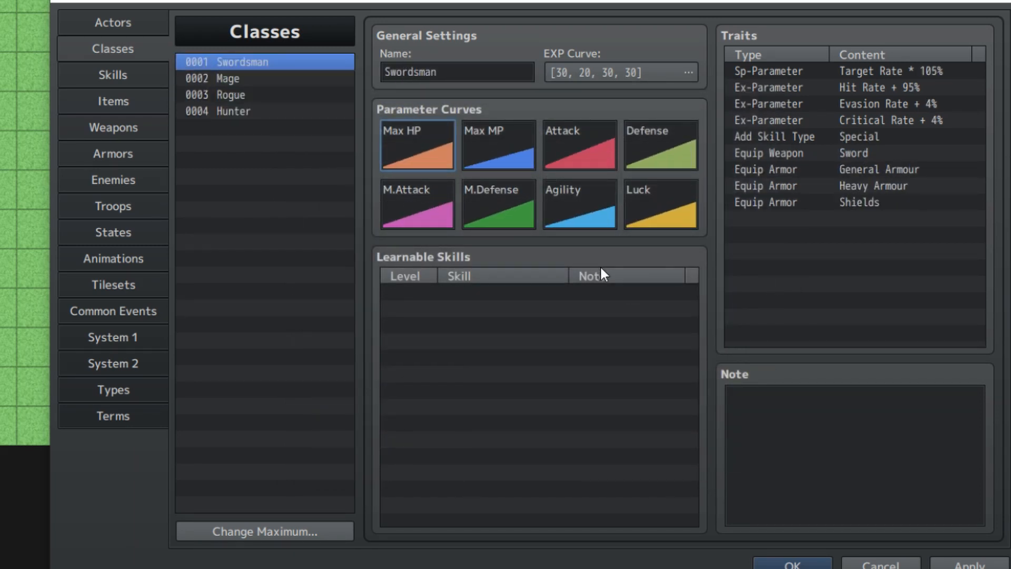
{"action": "key", "text": "Down"}
{"action": "key", "text": "Down"}
{"action": "key", "text": "Down"}
{"action": "key", "text": "Up"}
{"action": "key", "text": "Up"}
{"action": "key", "text": "Up"}
{"action": "key", "text": "Down"}
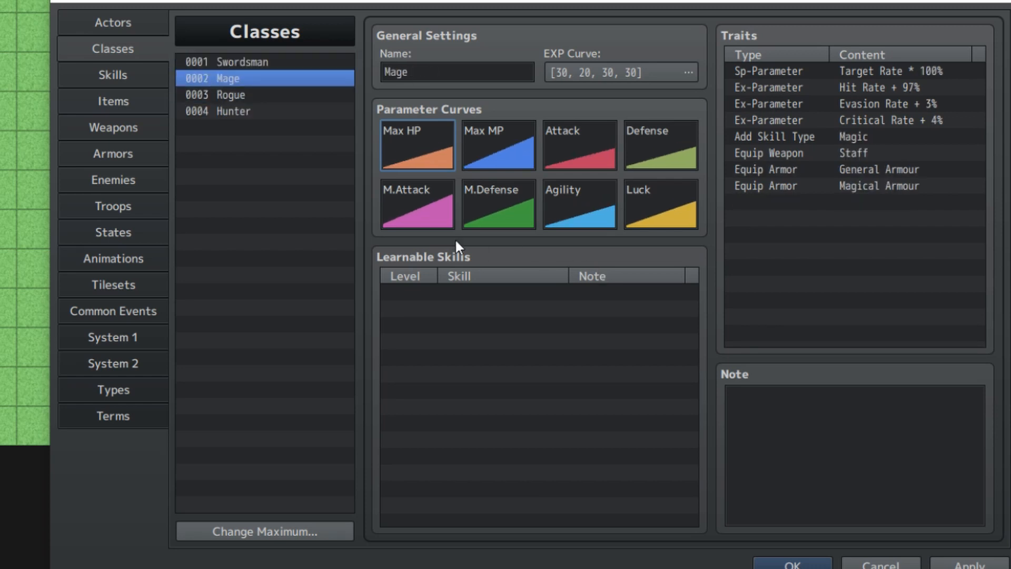
{"action": "key", "text": "Down"}
{"action": "key", "text": "Down"}
{"action": "left_click", "coordinate": [265, 78]}
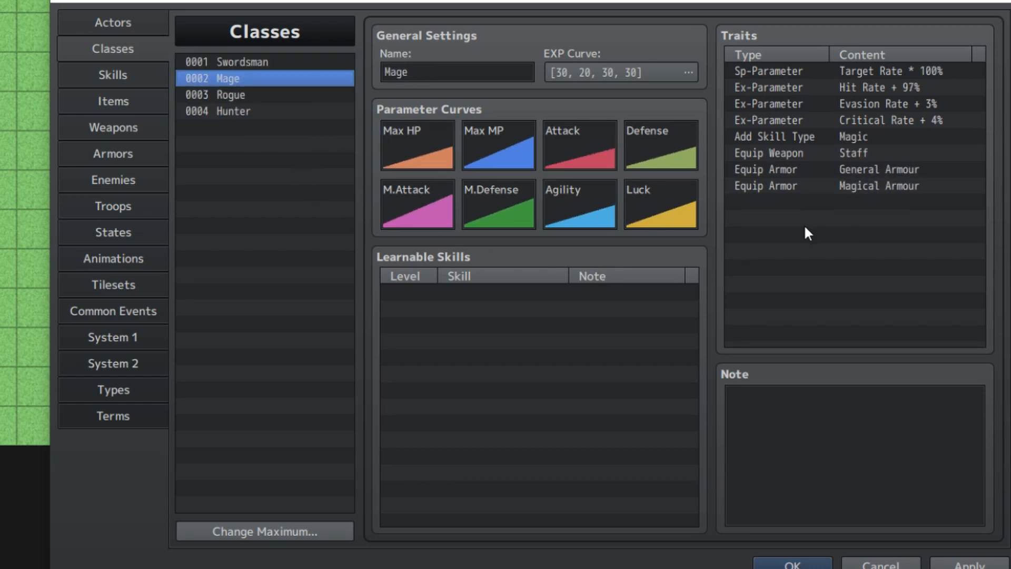
{"action": "left_click", "coordinate": [250, 111]}
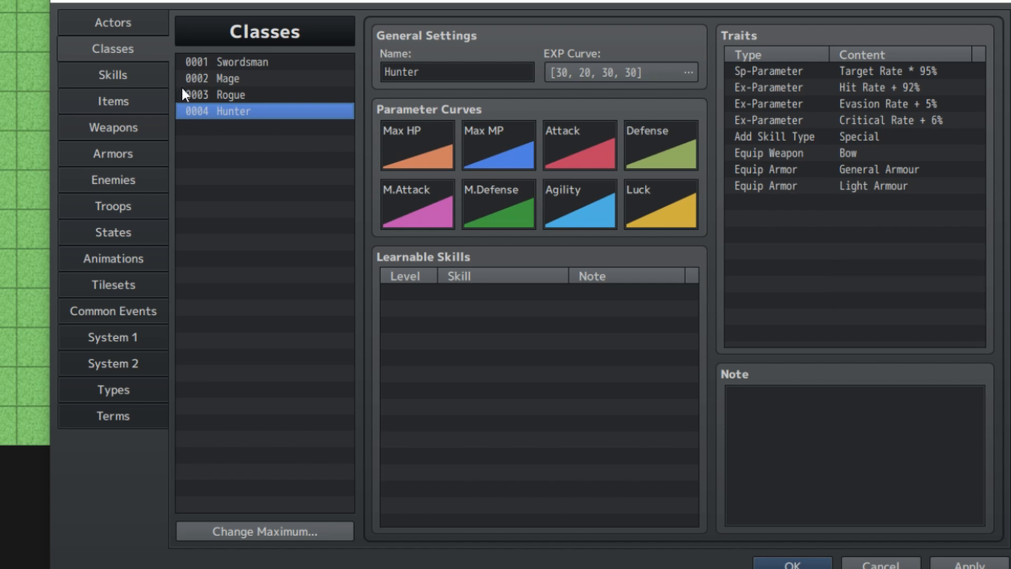
{"action": "left_click", "coordinate": [243, 95]}
{"action": "left_click", "coordinate": [250, 62]}
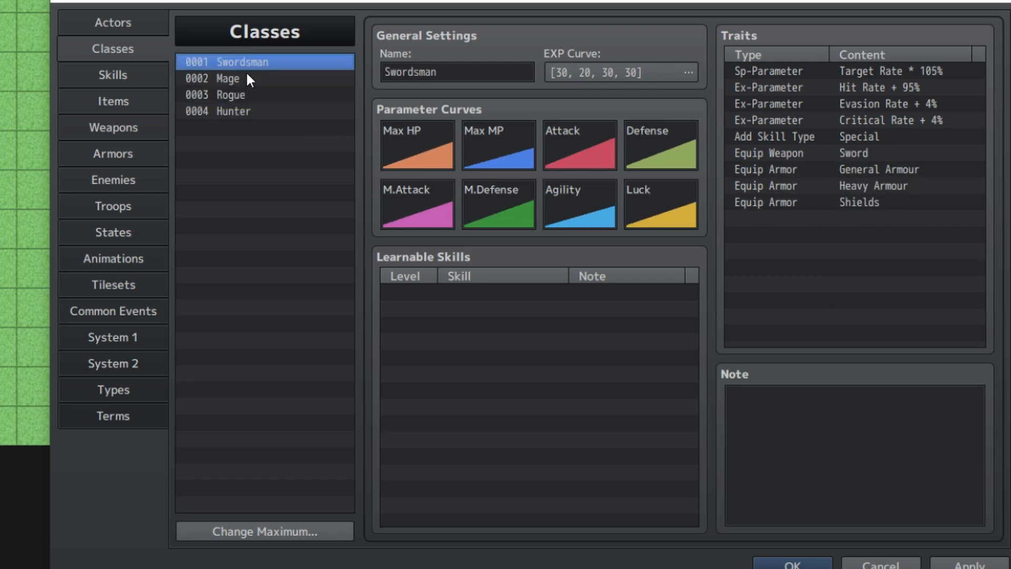
{"action": "left_click", "coordinate": [247, 95]}
{"action": "left_click", "coordinate": [249, 111]}
{"action": "left_click", "coordinate": [253, 95]}
{"action": "left_click", "coordinate": [258, 62]}
{"action": "left_click", "coordinate": [252, 111]}
{"action": "left_click", "coordinate": [250, 62]}
Set actor 0001's face image to the blue-haired portrait, the first one in the Actor2 set.
{"action": "left_click", "coordinate": [120, 21]}
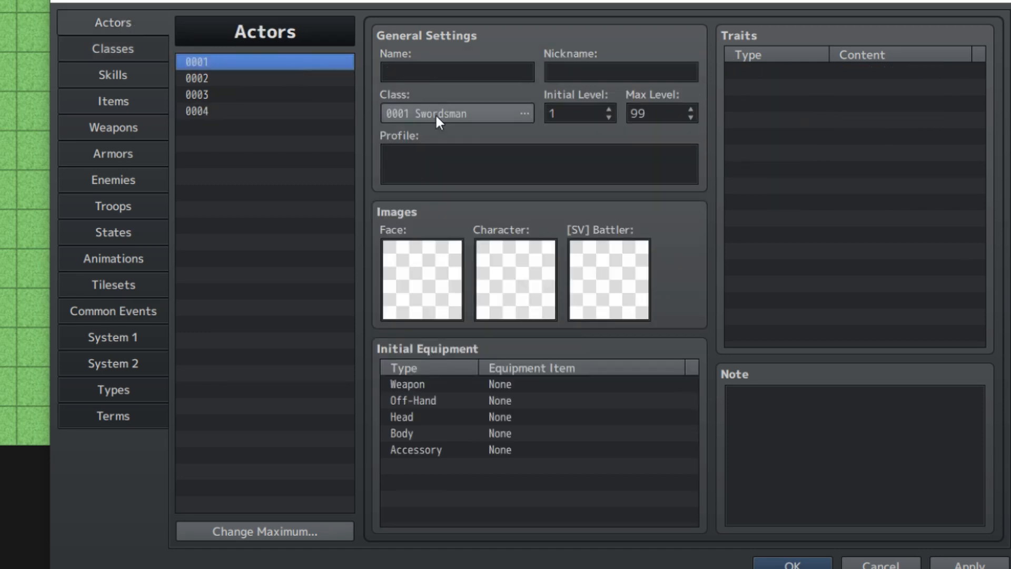
{"action": "double_click", "coordinate": [425, 268]}
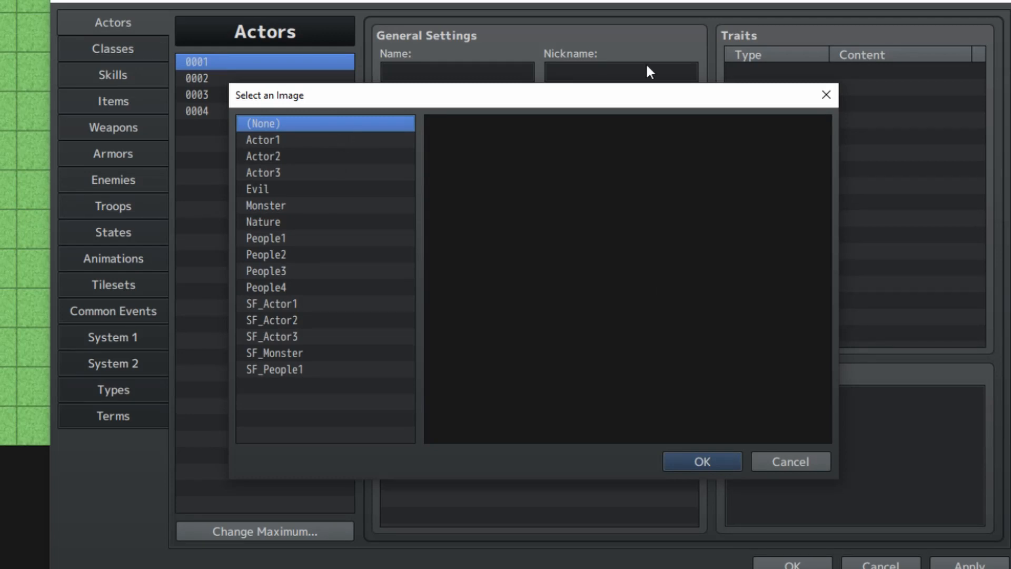
{"action": "left_click", "coordinate": [329, 139]}
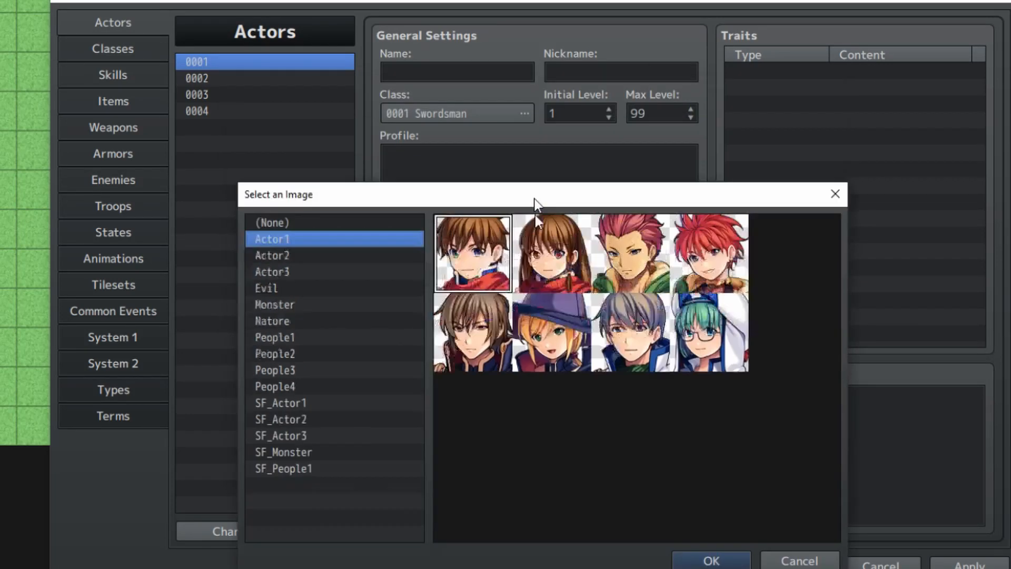
{"action": "left_click_drag", "start_coordinate": [525, 99], "coordinate": [547, 167]}
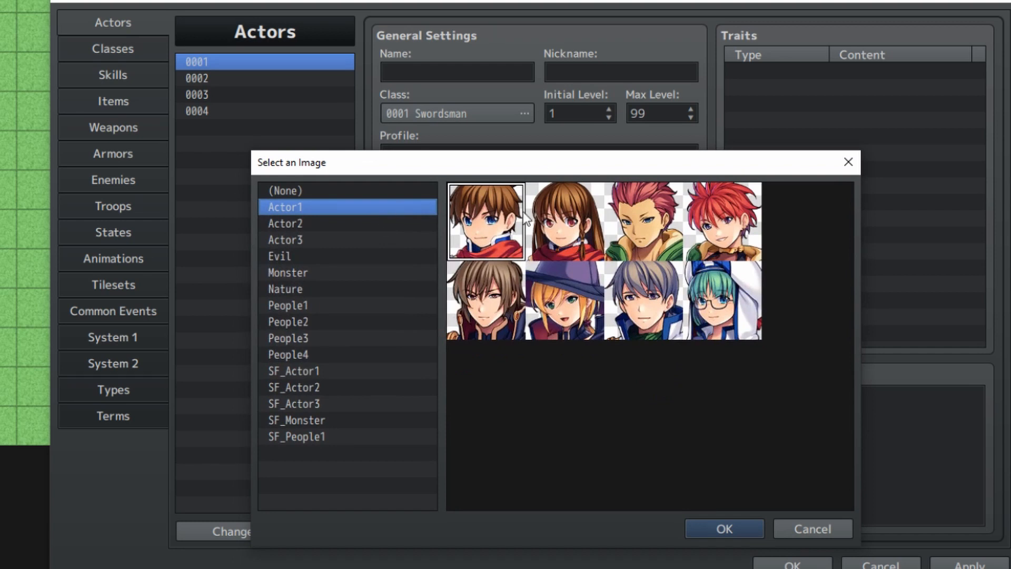
{"action": "left_click", "coordinate": [579, 225]}
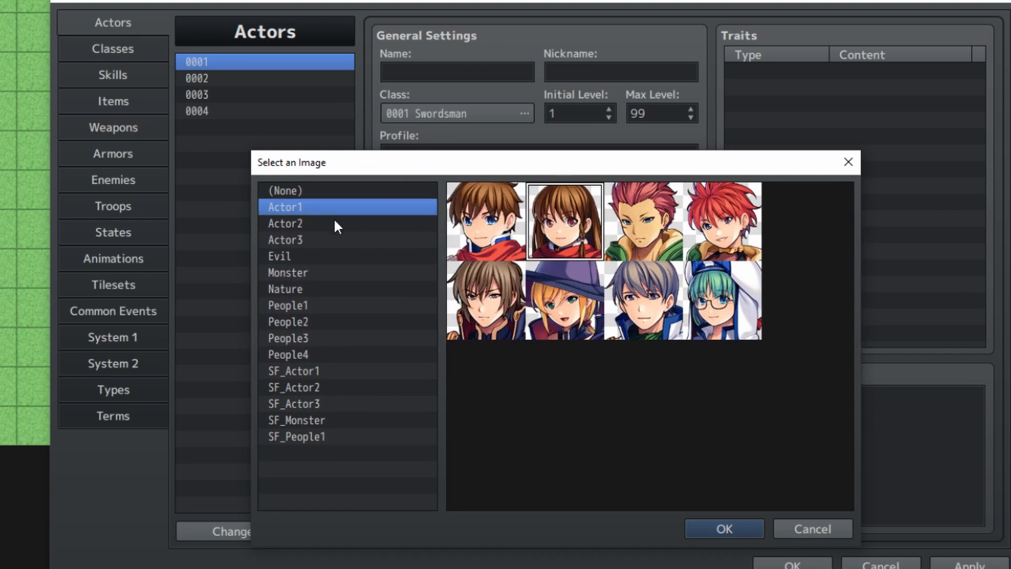
{"action": "left_click", "coordinate": [334, 224]}
{"action": "left_click", "coordinate": [487, 226]}
{"action": "left_click", "coordinate": [571, 238]}
{"action": "left_click", "coordinate": [660, 223]}
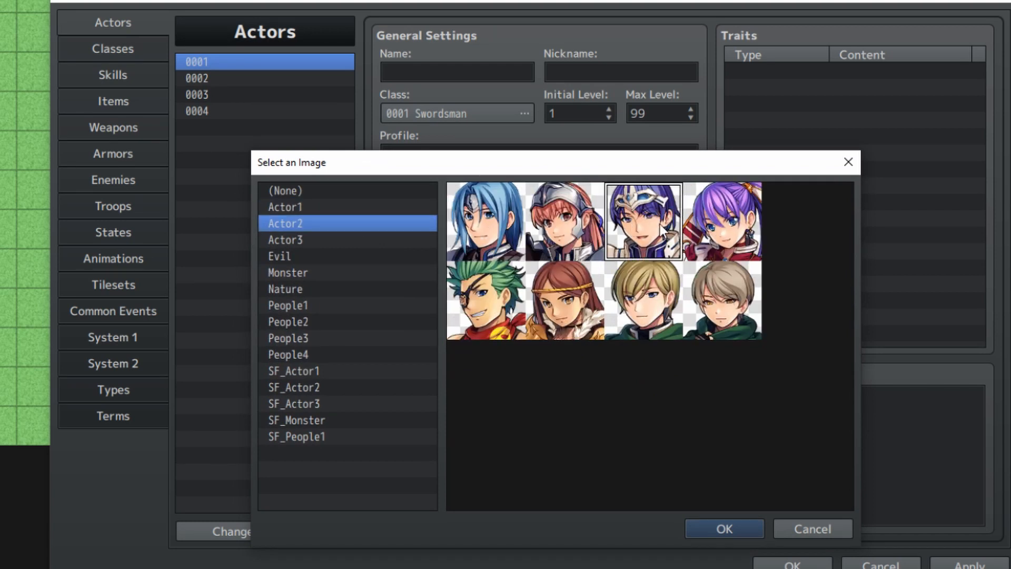
{"action": "left_click", "coordinate": [739, 226]}
{"action": "left_click", "coordinate": [532, 220]}
{"action": "left_click", "coordinate": [658, 224]}
{"action": "left_click", "coordinate": [738, 227]}
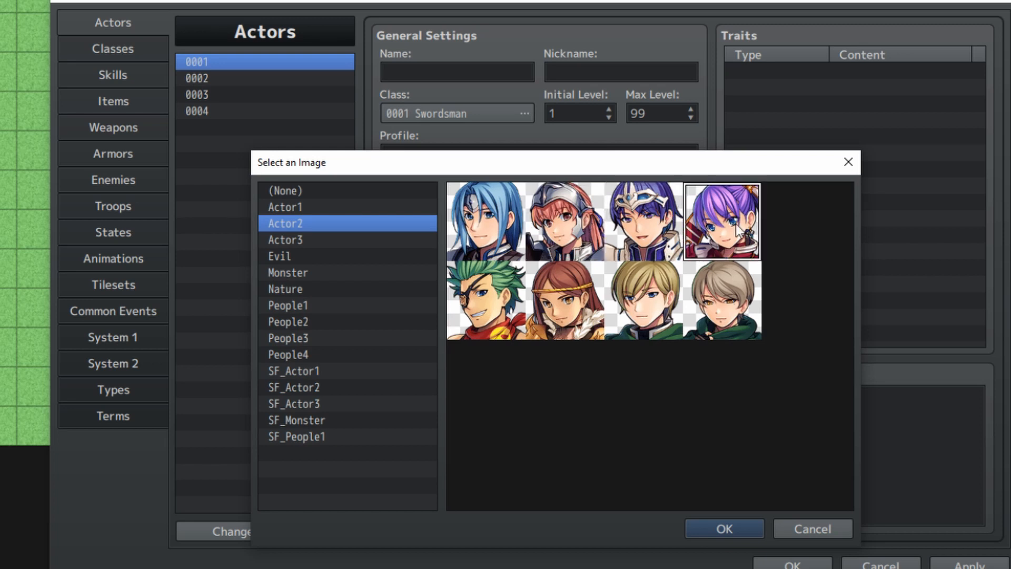
{"action": "left_click", "coordinate": [495, 232]}
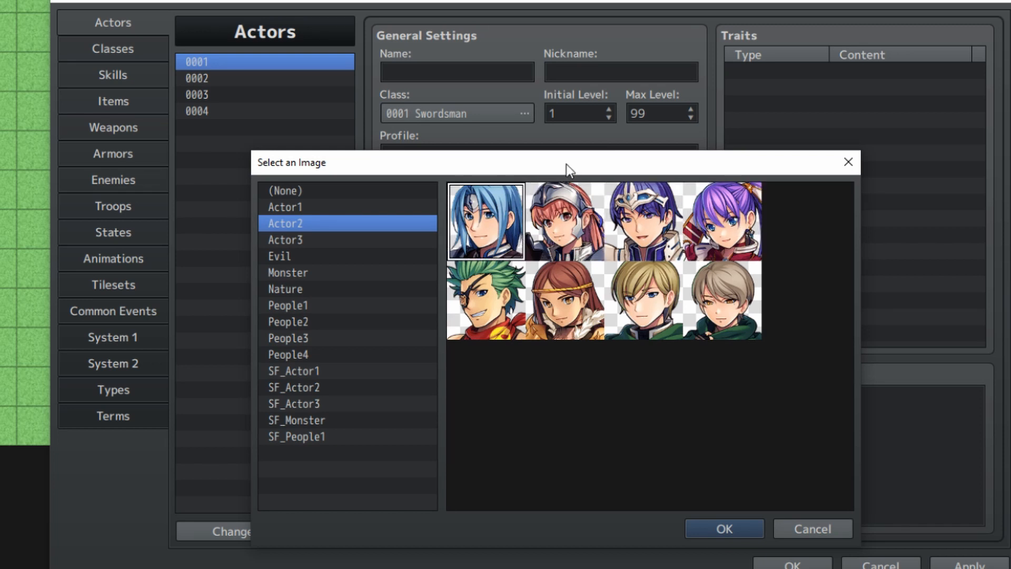
{"action": "left_click_drag", "start_coordinate": [567, 163], "coordinate": [465, 223]}
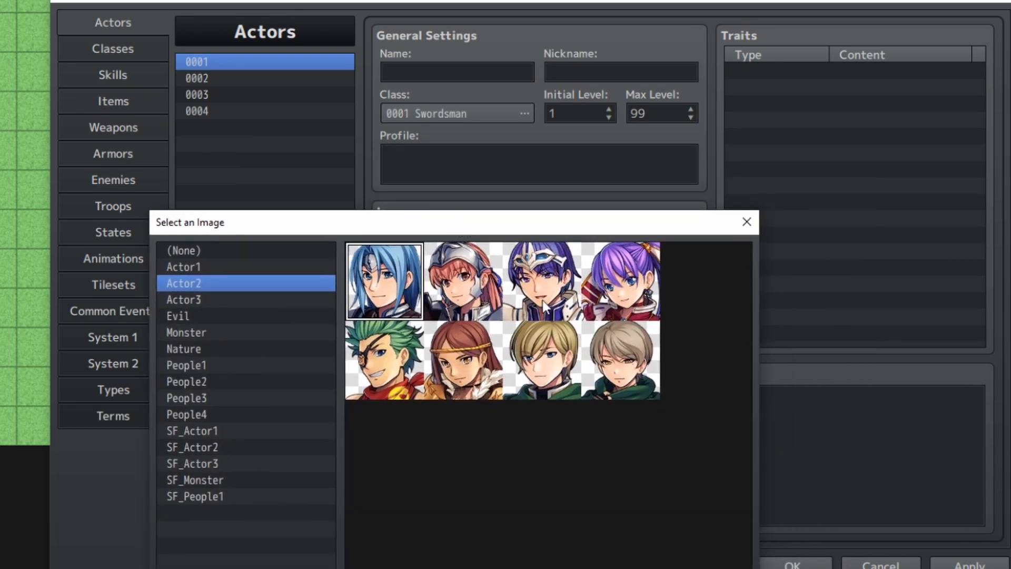
{"action": "double_click", "coordinate": [393, 281]}
Set actor 0001's character image to the matching blue-haired sprite from the Actor2 set.
{"action": "double_click", "coordinate": [524, 277]}
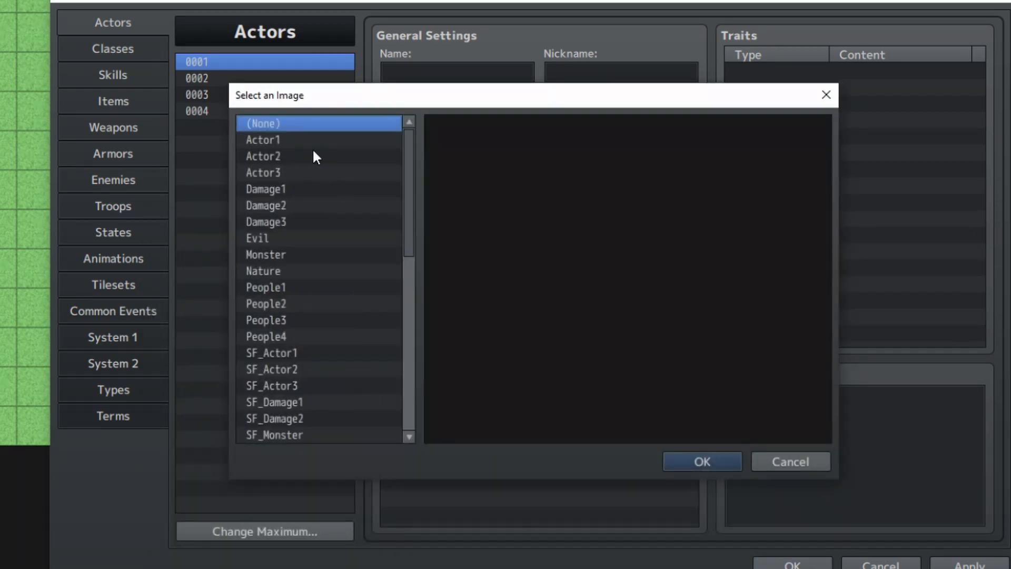
{"action": "left_click", "coordinate": [316, 156]}
{"action": "double_click", "coordinate": [467, 194]}
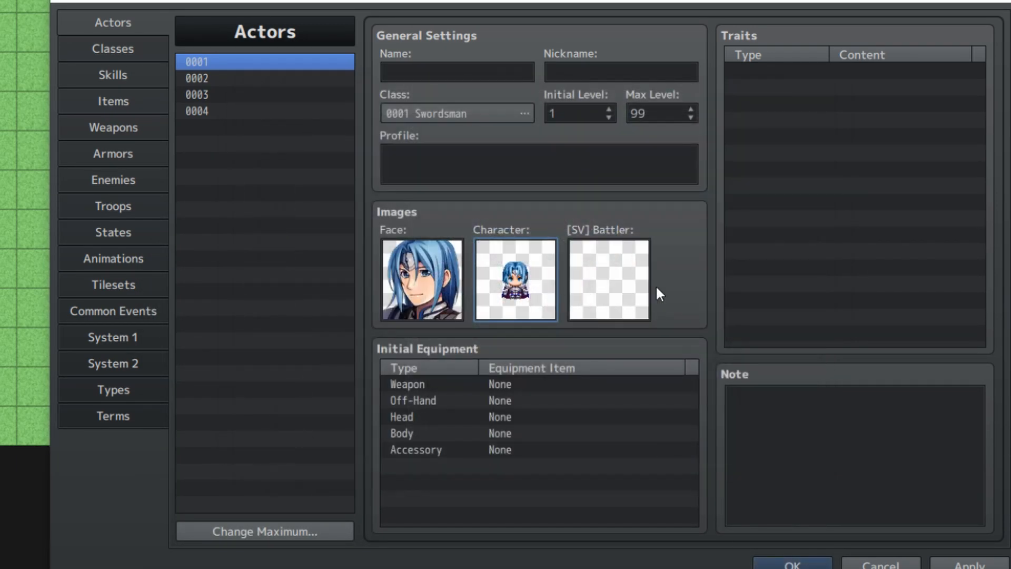
Set actor 0001's side-view battler image to Actor2_1.
{"action": "double_click", "coordinate": [629, 277]}
{"action": "scroll", "coordinate": [306, 173], "scroll_direction": "down", "scroll_amount": 3}
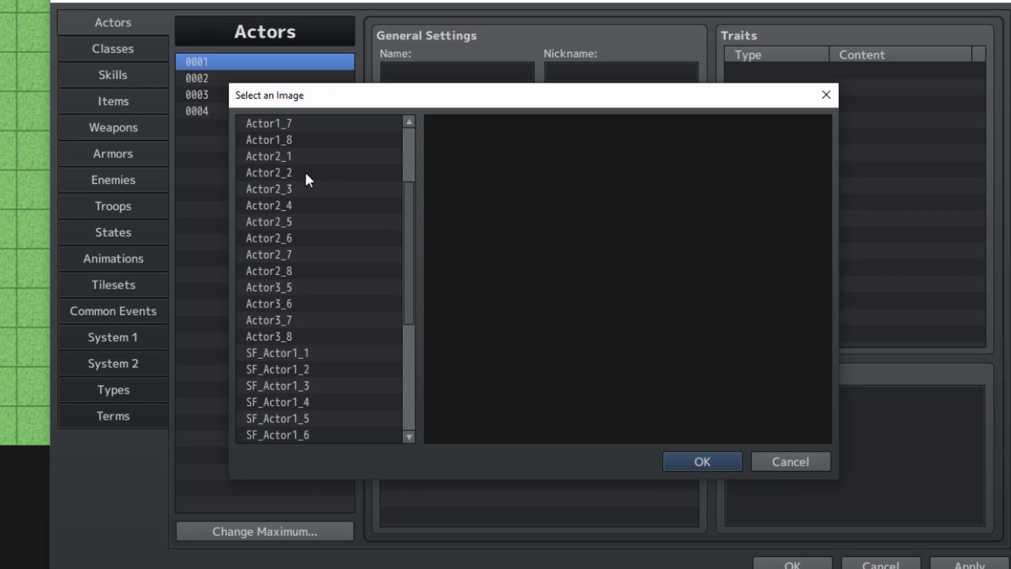
{"action": "left_click", "coordinate": [308, 174]}
{"action": "double_click", "coordinate": [330, 157]}
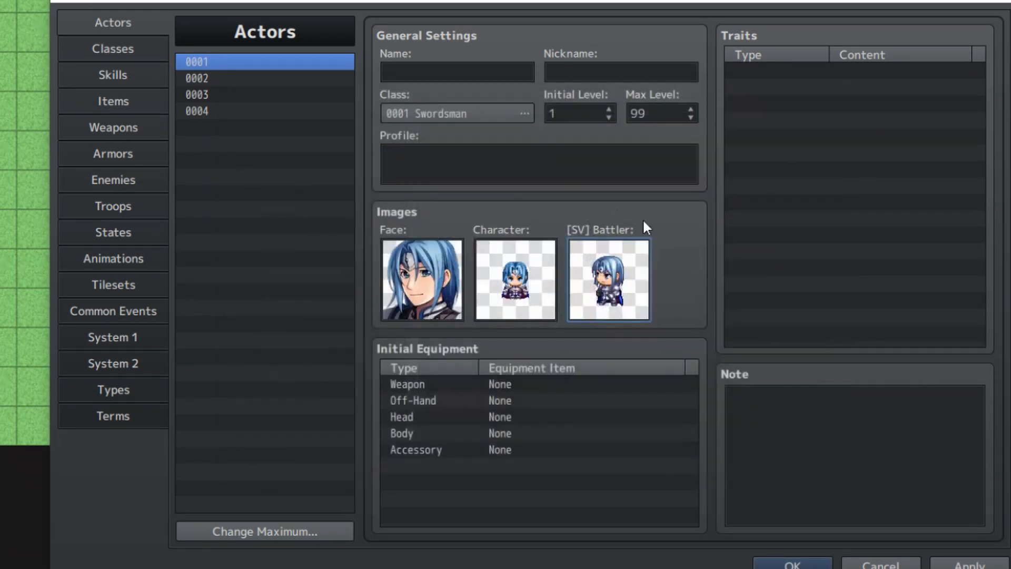
{"action": "left_click", "coordinate": [460, 80]}
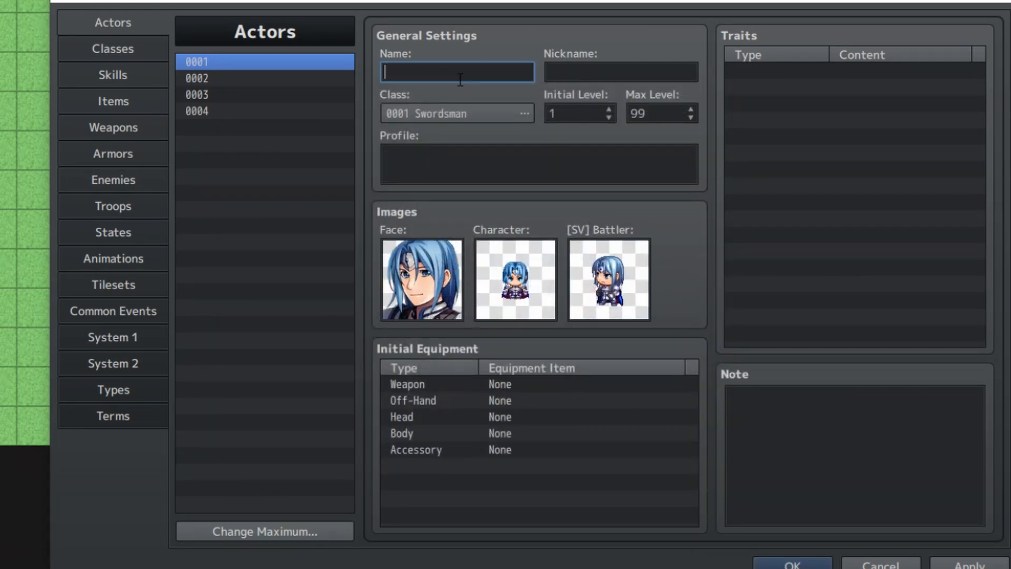
Set actor 0002's class to Rogue.
{"action": "left_click", "coordinate": [242, 80]}
{"action": "scroll", "coordinate": [464, 112], "scroll_direction": "down", "scroll_amount": 2}
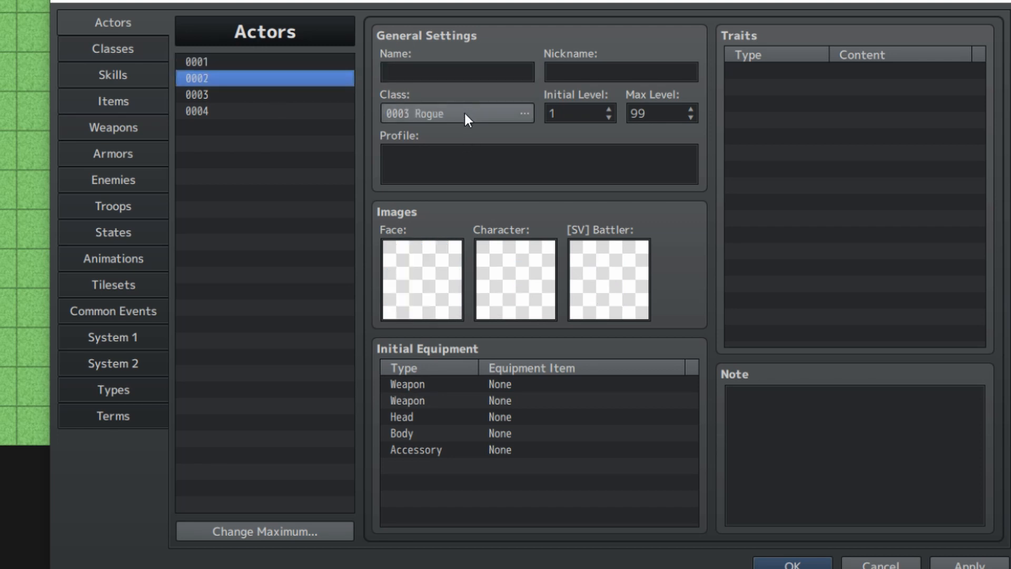
Set actor 0002's class to Mage.
{"action": "scroll", "coordinate": [466, 119], "scroll_direction": "up", "scroll_amount": 1}
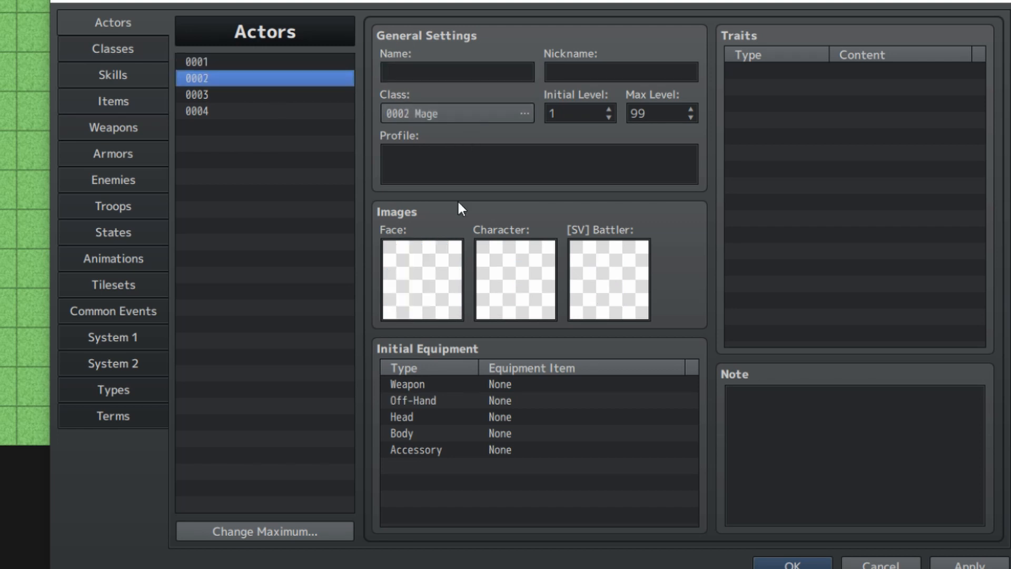
Open the face image choices for actor 0002 and compare the second-row portraits in the Actor1 set.
{"action": "double_click", "coordinate": [423, 256]}
{"action": "left_click", "coordinate": [321, 140]}
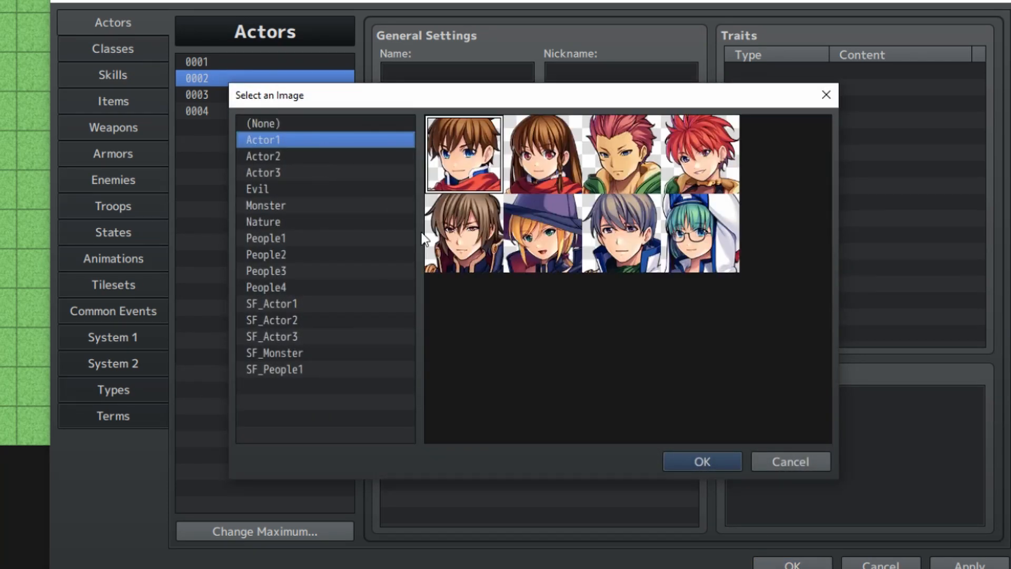
{"action": "left_click", "coordinate": [454, 248]}
{"action": "left_click", "coordinate": [537, 247]}
{"action": "left_click", "coordinate": [623, 257]}
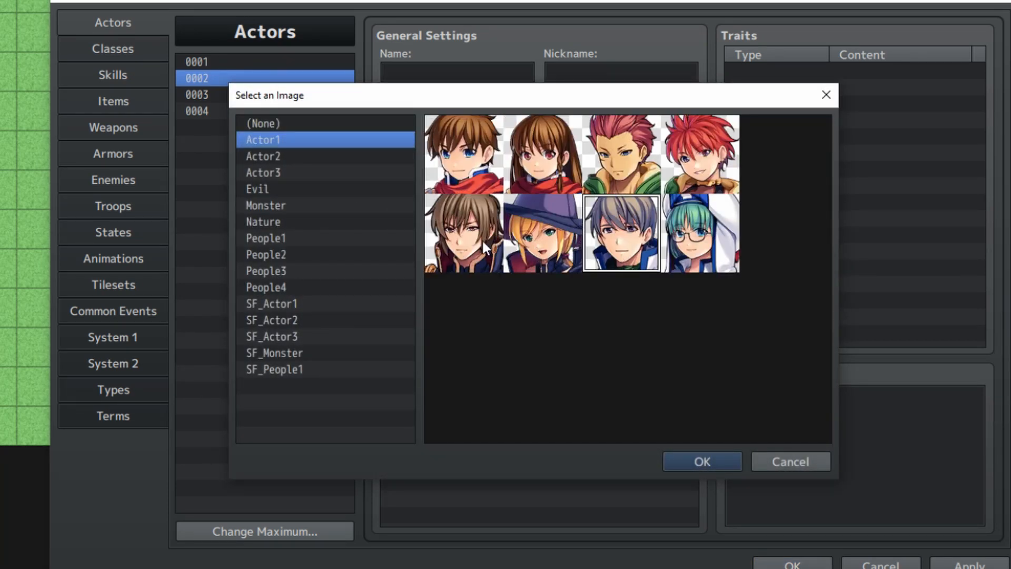
{"action": "left_click", "coordinate": [698, 243]}
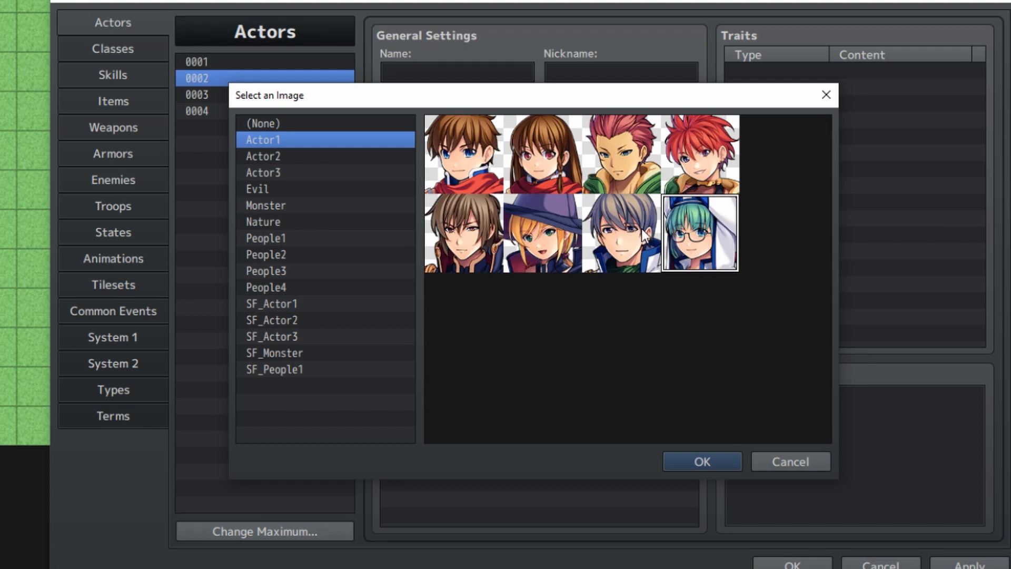
{"action": "left_click", "coordinate": [494, 242]}
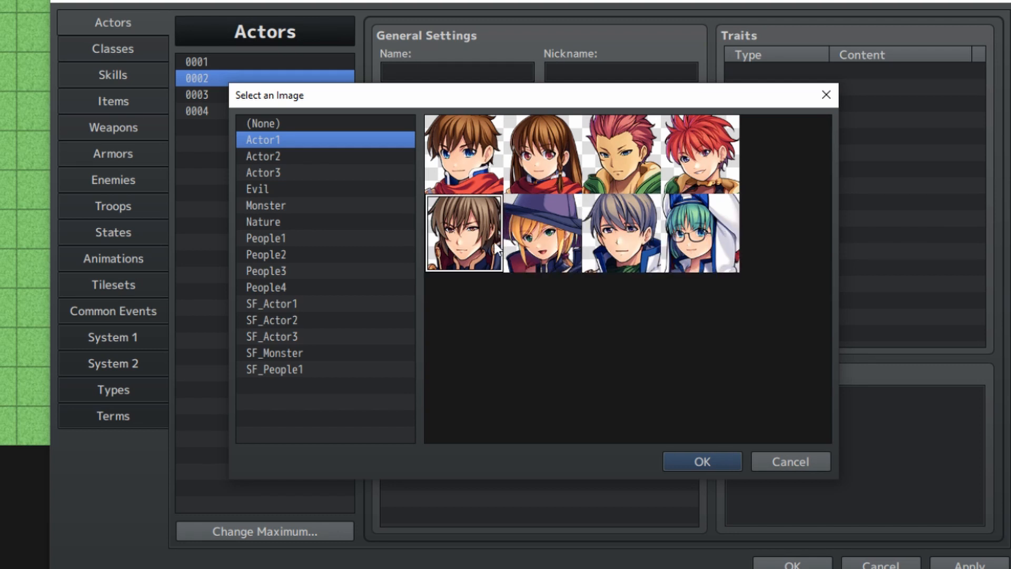
{"action": "left_click", "coordinate": [562, 248]}
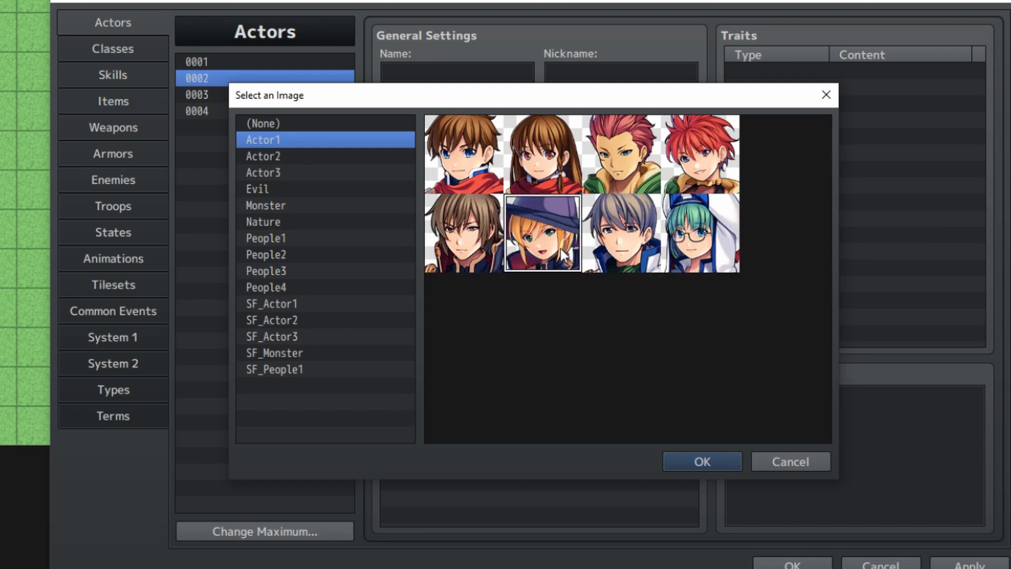
Compare the portraits in the Actor3 face set as candidates for actor 0002.
{"action": "left_click", "coordinate": [308, 157]}
{"action": "left_click", "coordinate": [312, 171]}
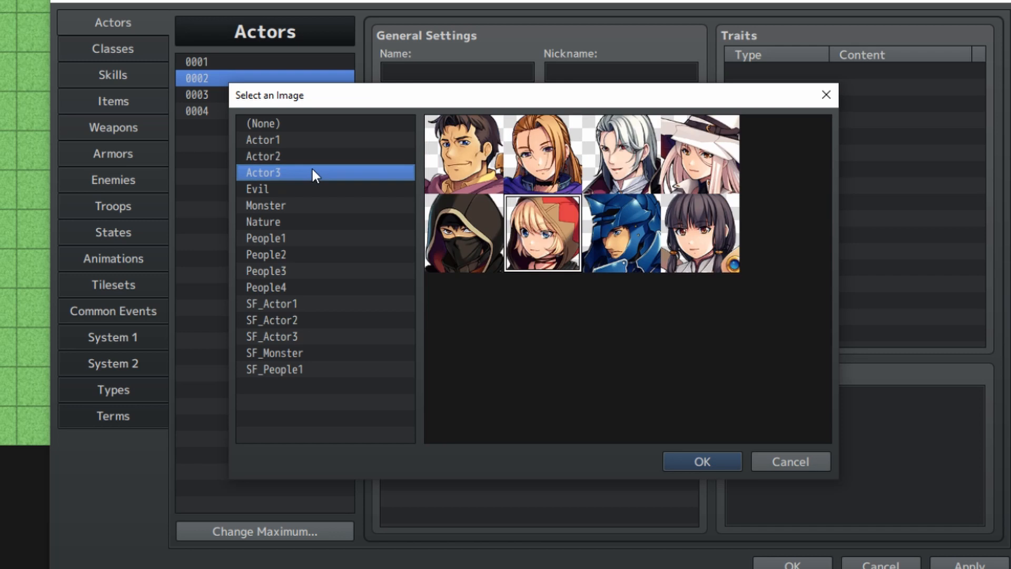
{"action": "left_click", "coordinate": [462, 232]}
{"action": "left_click", "coordinate": [556, 231]}
{"action": "left_click", "coordinate": [649, 236]}
{"action": "left_click", "coordinate": [695, 232]}
{"action": "left_click", "coordinate": [453, 154]}
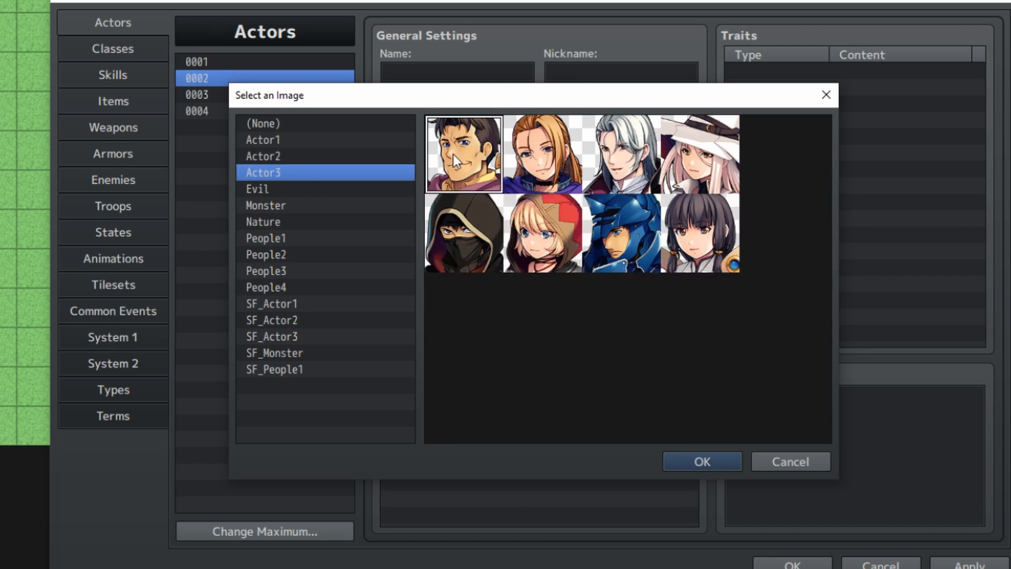
{"action": "left_click", "coordinate": [542, 156]}
{"action": "left_click", "coordinate": [681, 179]}
{"action": "left_click", "coordinate": [640, 157]}
{"action": "left_click", "coordinate": [514, 159]}
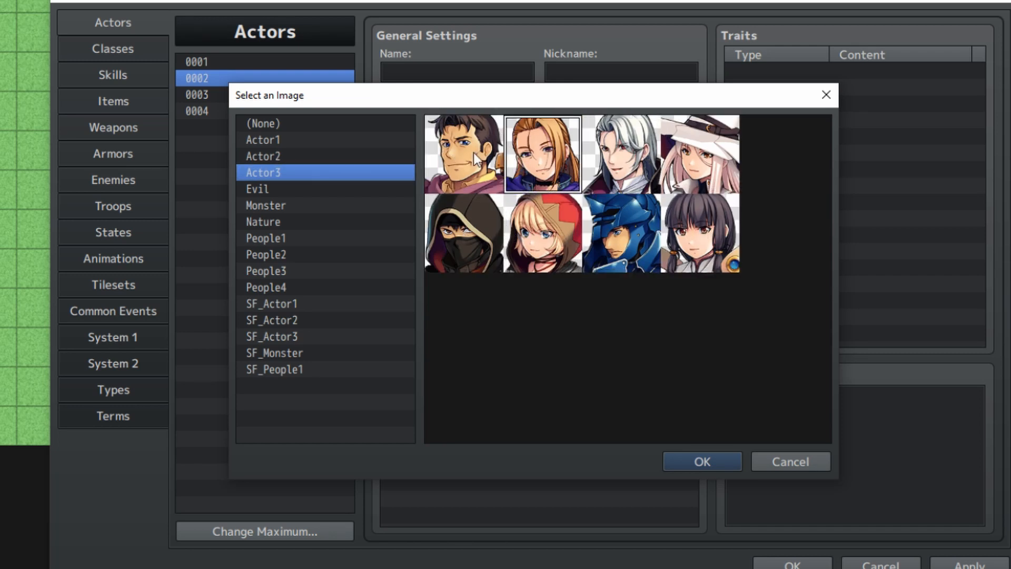
Set actor 0002's face image to the brown-haired man, the first portrait in the second row of Actor1.
{"action": "left_click", "coordinate": [284, 156]}
{"action": "left_click", "coordinate": [282, 142]}
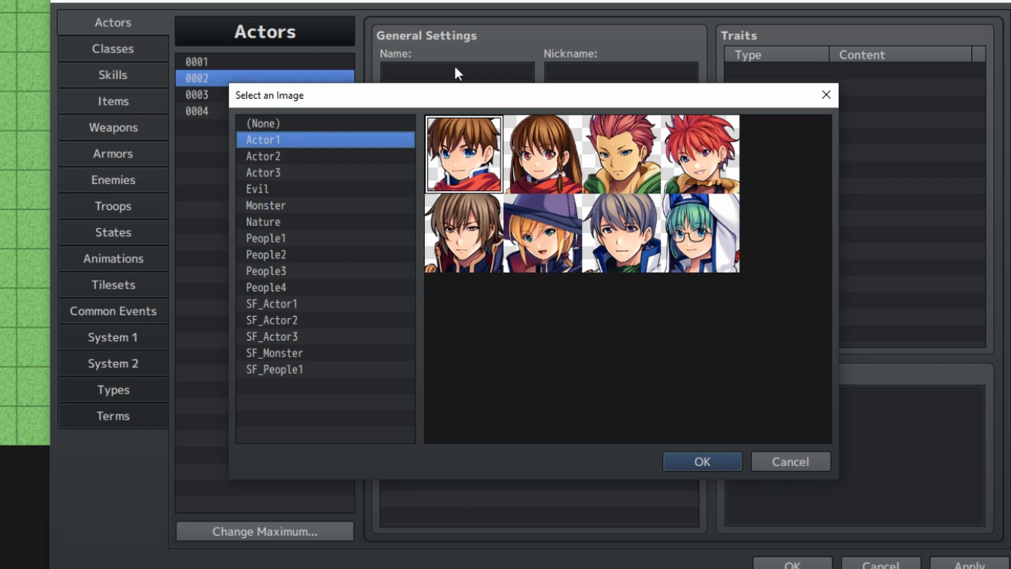
{"action": "left_click_drag", "start_coordinate": [454, 97], "coordinate": [488, 208]}
{"action": "double_click", "coordinate": [490, 347]}
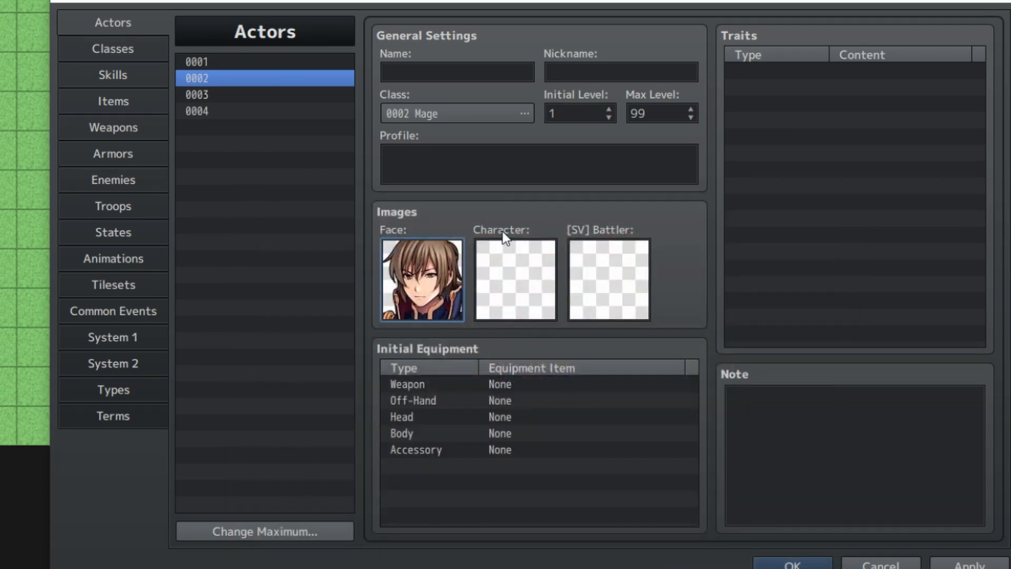
Set actor 0002's character image to the matching brown-haired sprite from the Actor1 set.
{"action": "double_click", "coordinate": [535, 265]}
{"action": "left_click", "coordinate": [308, 141]}
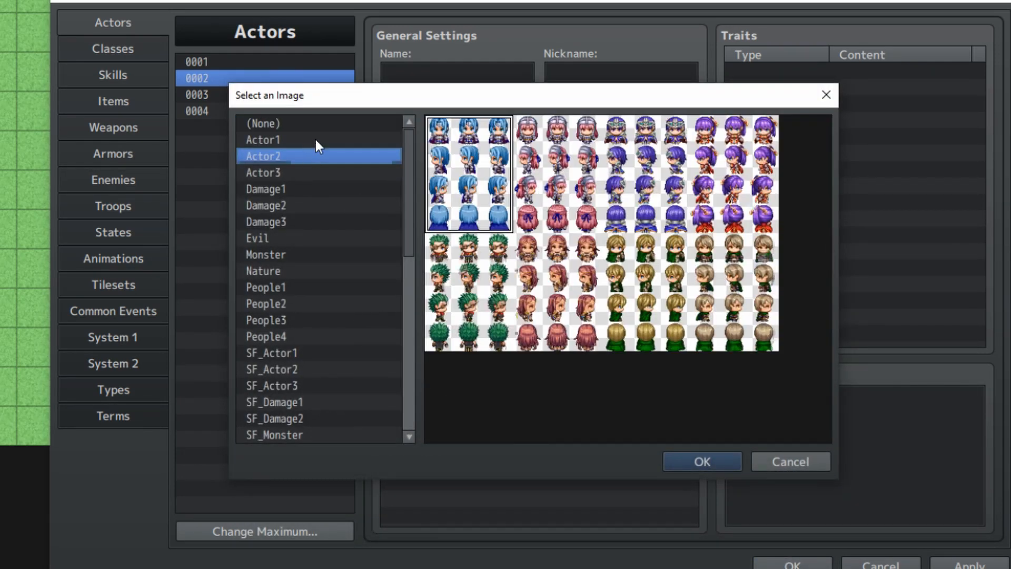
{"action": "double_click", "coordinate": [433, 288]}
Set actor 0002's side-view battler image to Actor1_5.
{"action": "double_click", "coordinate": [577, 259]}
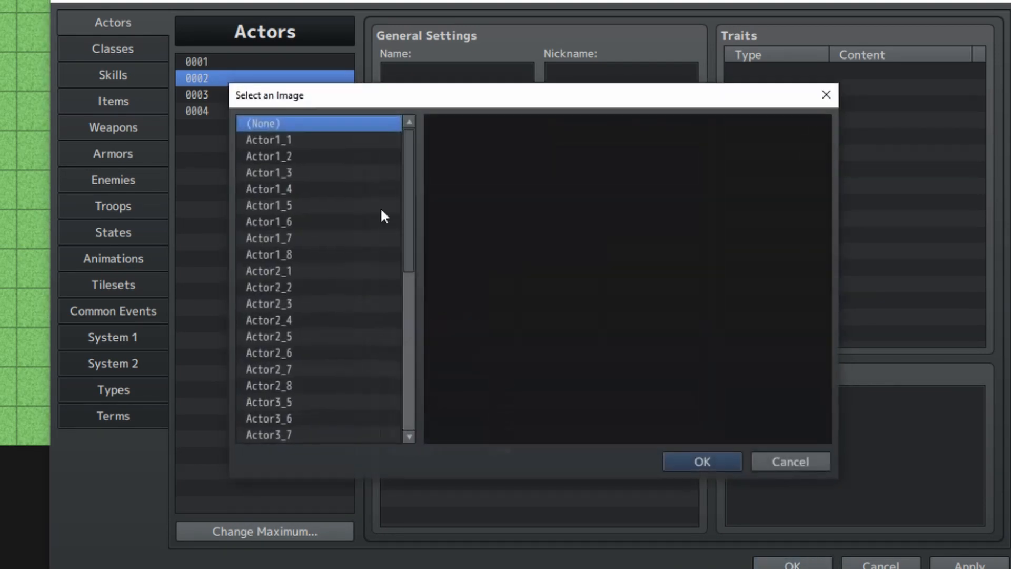
{"action": "left_click", "coordinate": [295, 220]}
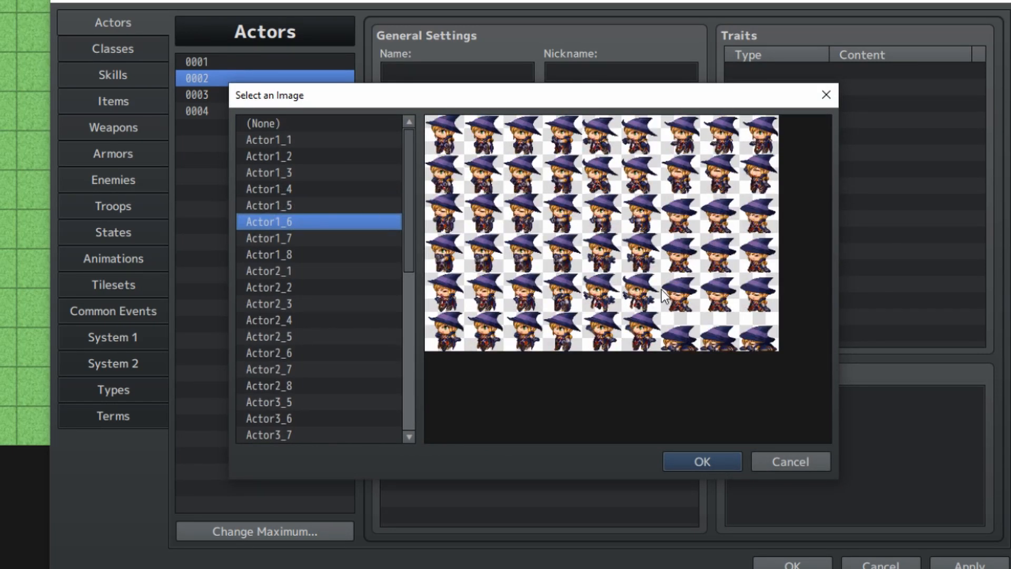
{"action": "double_click", "coordinate": [288, 204]}
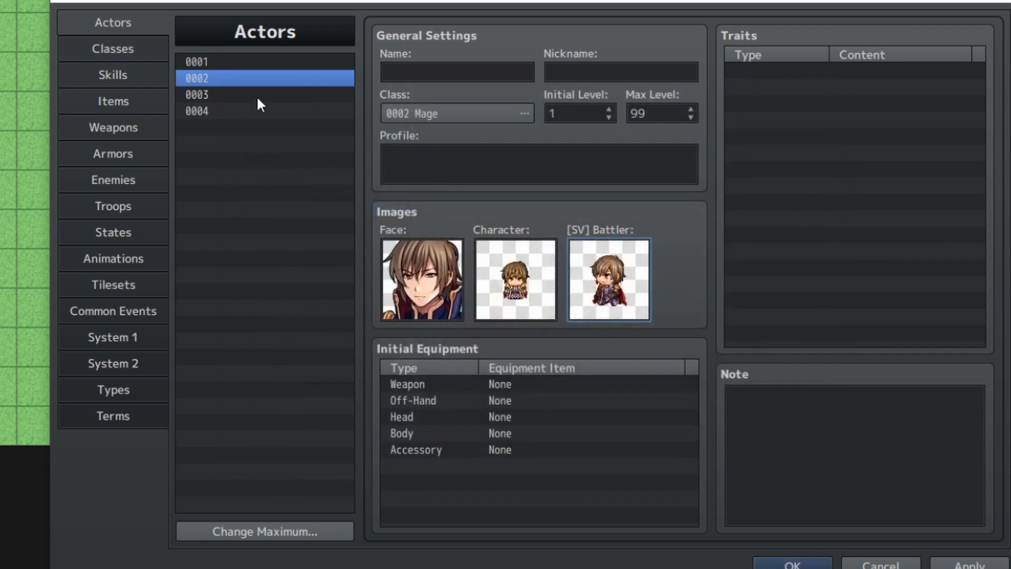
Set actor 0003's class to Rogue.
{"action": "left_click", "coordinate": [221, 93]}
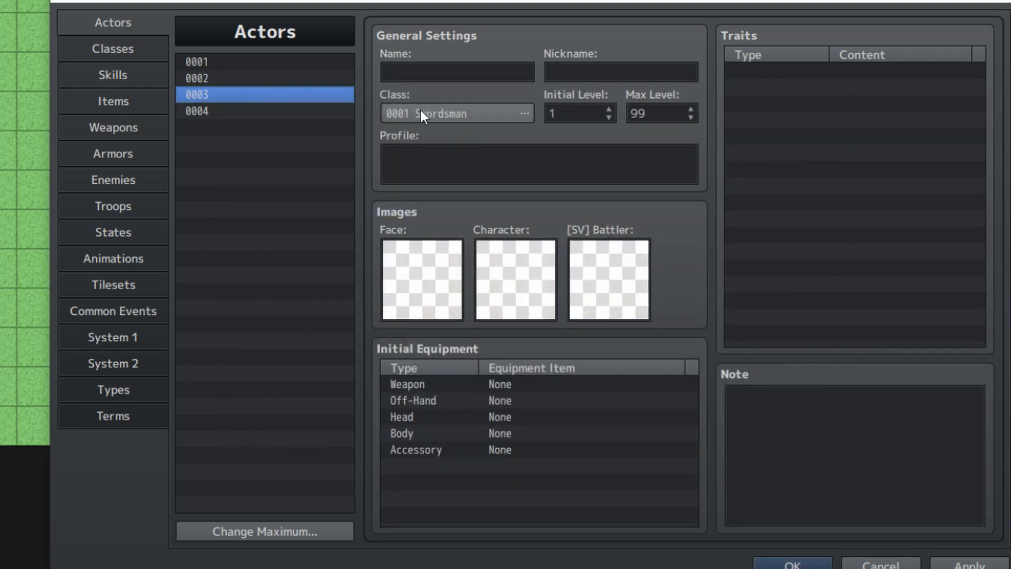
{"action": "scroll", "coordinate": [426, 113], "scroll_direction": "up", "scroll_amount": 1}
Compare the actor face sets and set actor 0003's face image to the bright red-haired portrait, the fourth in Actor1.
{"action": "double_click", "coordinate": [432, 276]}
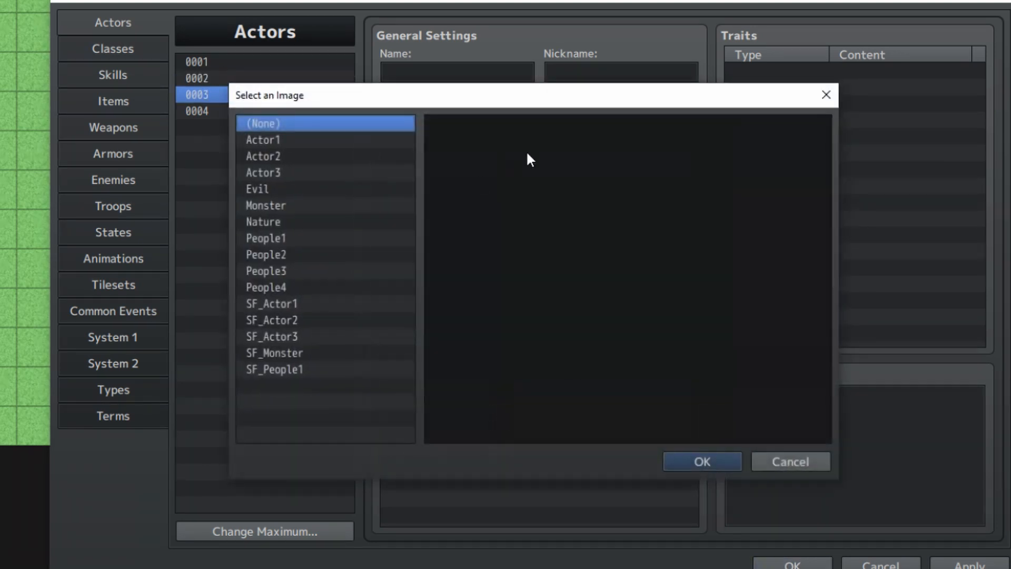
{"action": "left_click", "coordinate": [319, 140]}
{"action": "left_click", "coordinate": [642, 173]}
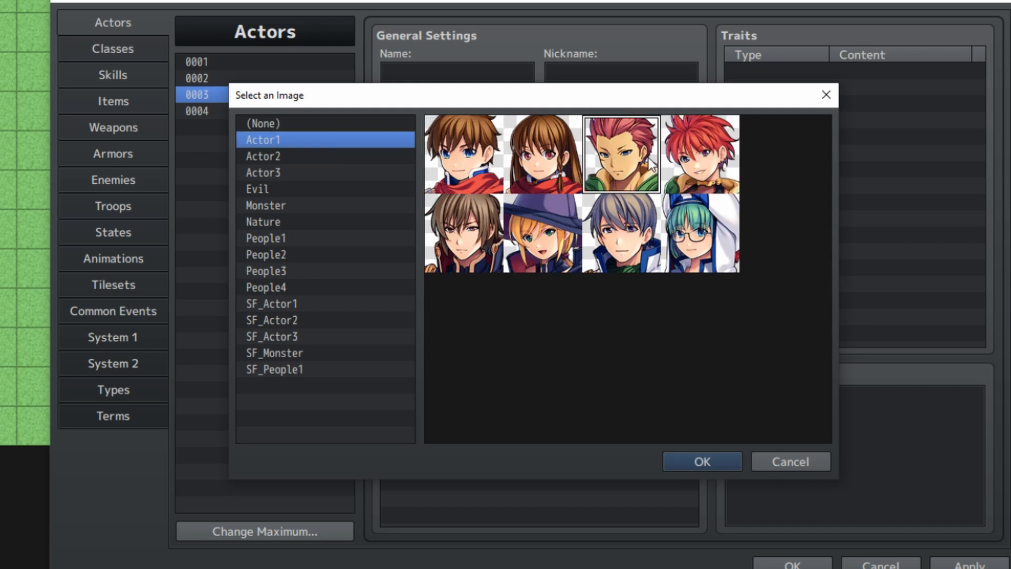
{"action": "left_click", "coordinate": [323, 157]}
{"action": "left_click", "coordinate": [490, 225]}
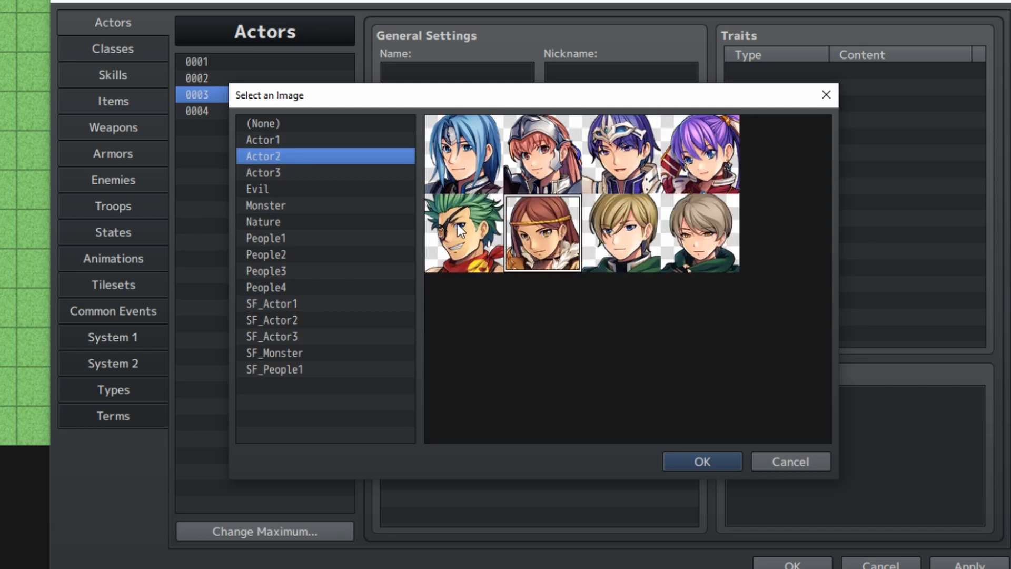
{"action": "left_click", "coordinate": [344, 174]}
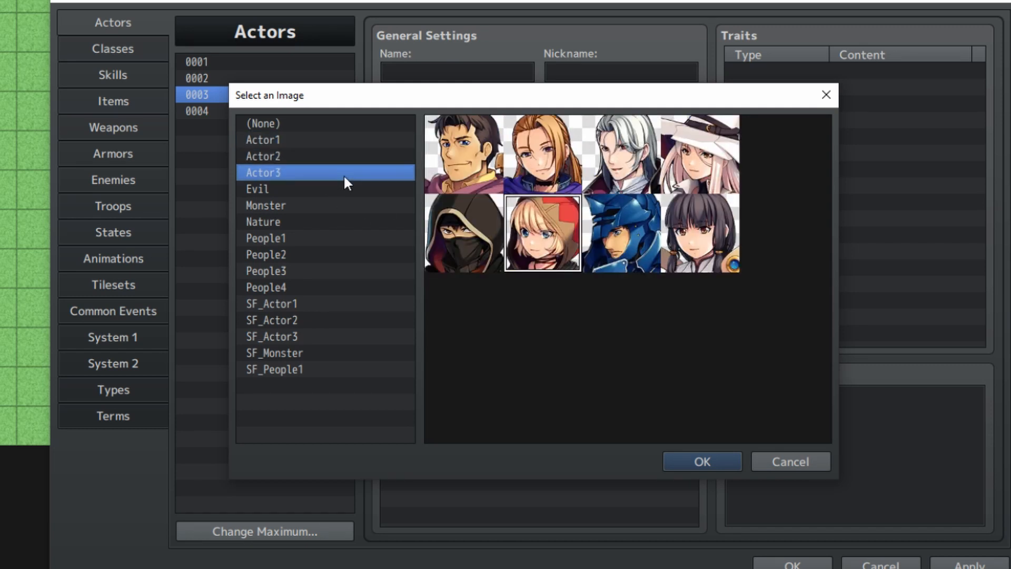
{"action": "left_click", "coordinate": [490, 230]}
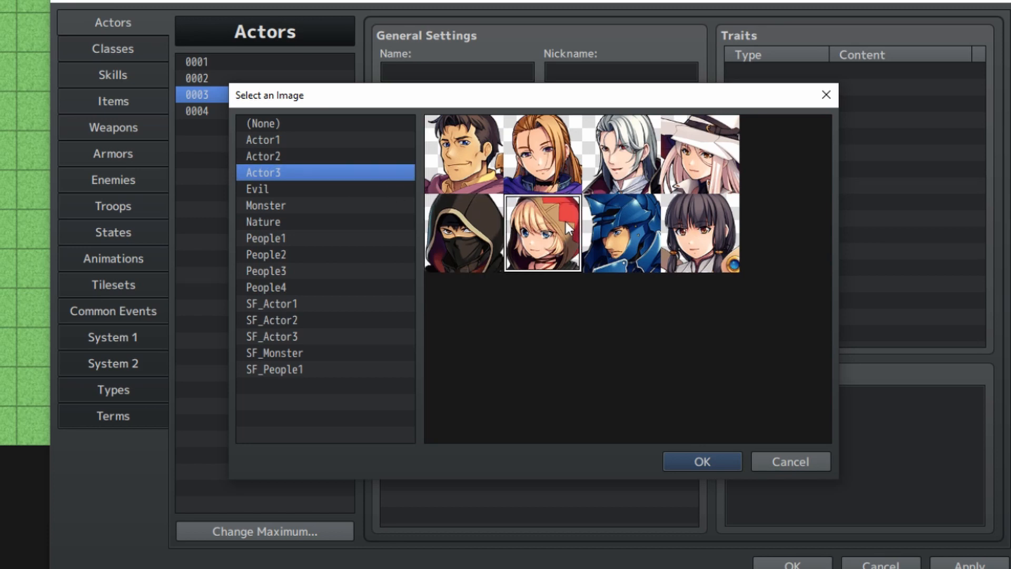
{"action": "left_click", "coordinate": [305, 154]}
{"action": "left_click", "coordinate": [308, 138]}
{"action": "double_click", "coordinate": [687, 166]}
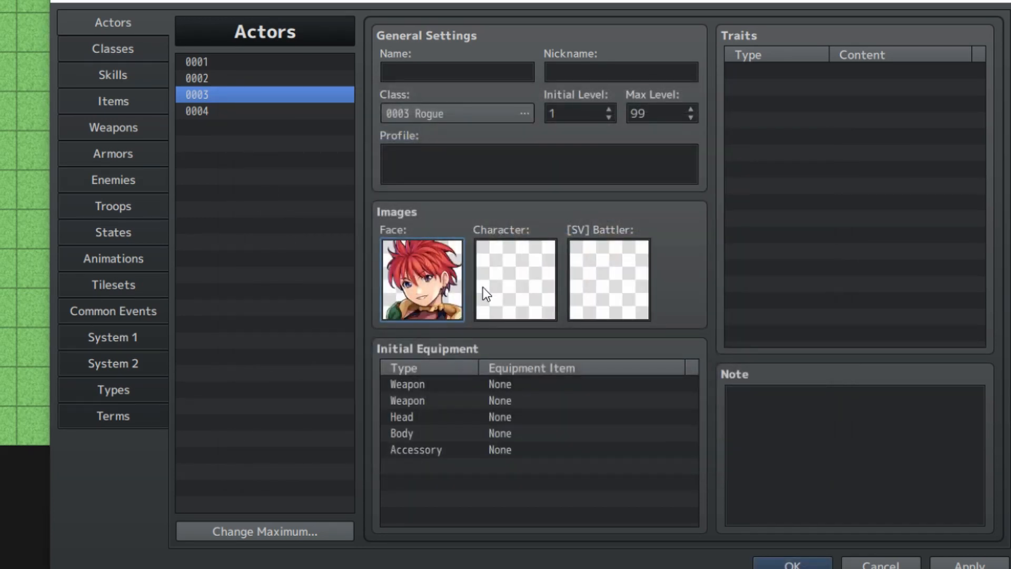
Set actor 0003's character image to the matching red-haired sprite from the Actor1 set.
{"action": "double_click", "coordinate": [422, 279]}
{"action": "left_click", "coordinate": [368, 157]}
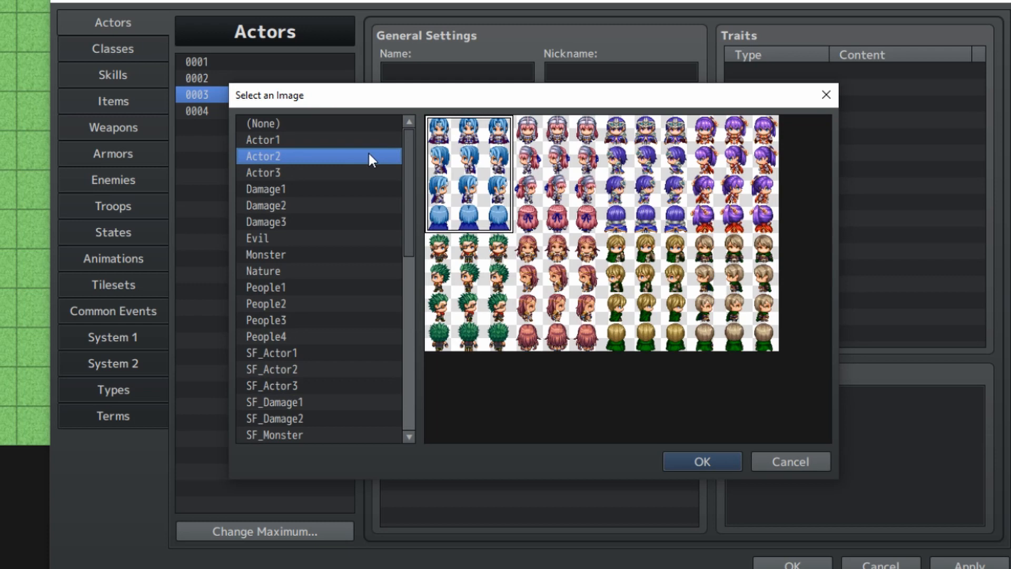
{"action": "left_click", "coordinate": [331, 142]}
{"action": "double_click", "coordinate": [718, 165]}
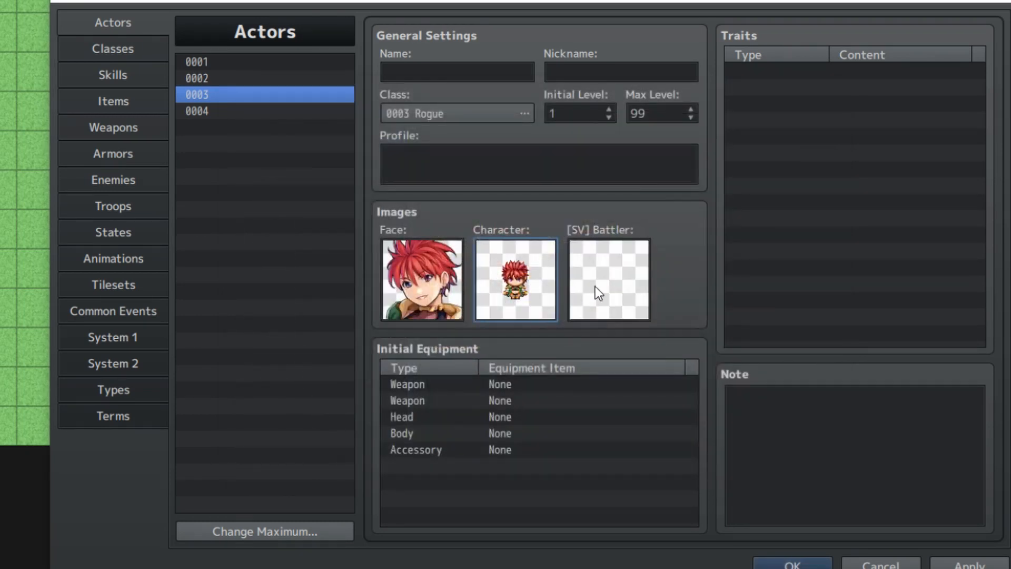
Set actor 0003's side-view battler image to Actor1_4.
{"action": "double_click", "coordinate": [614, 282]}
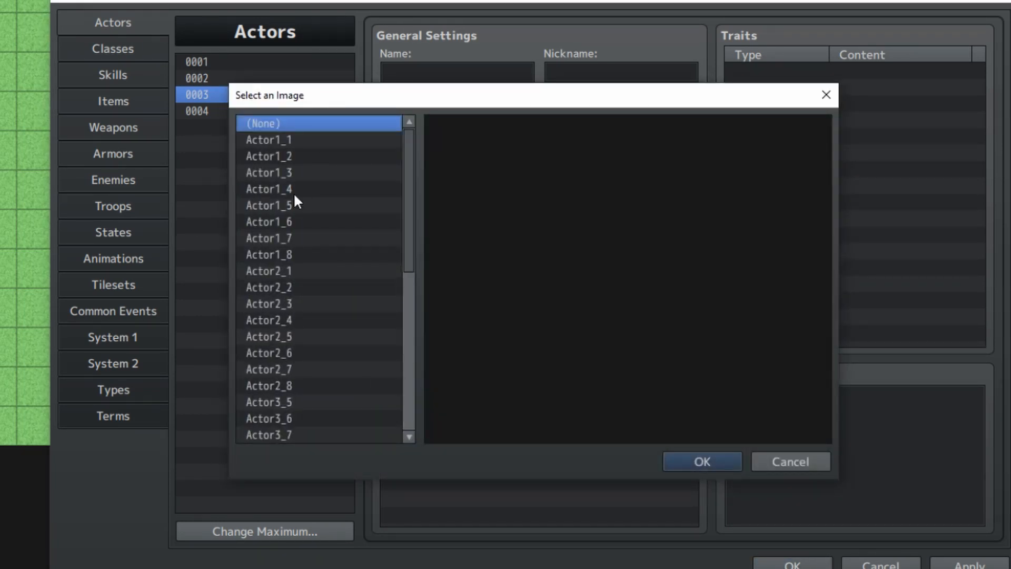
{"action": "left_click", "coordinate": [293, 188]}
{"action": "double_click", "coordinate": [293, 188]}
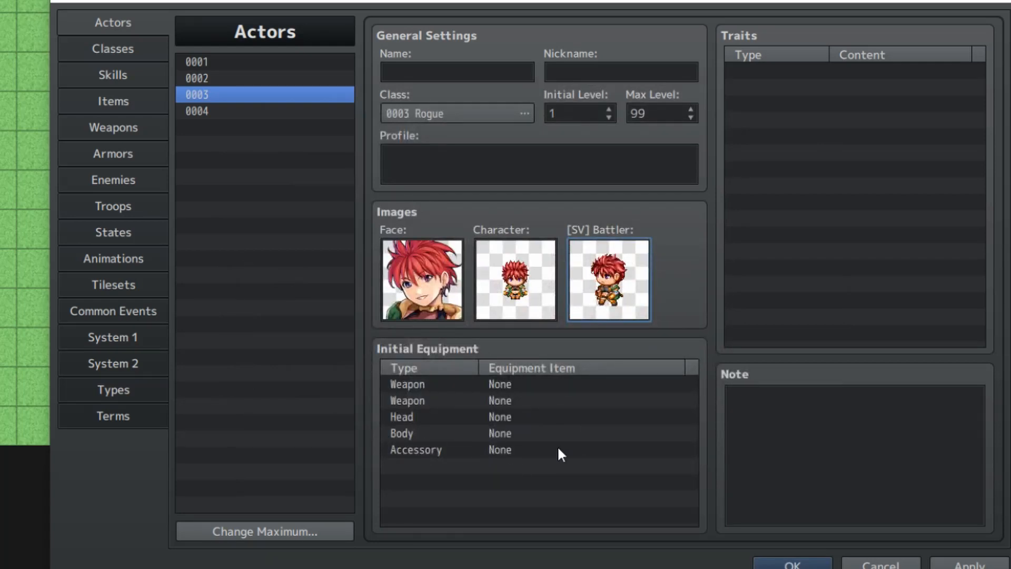
Set actor 0004's class to Hunter and its face image to the grey-haired portrait, the last one in the Actor2 set.
{"action": "left_click", "coordinate": [199, 112]}
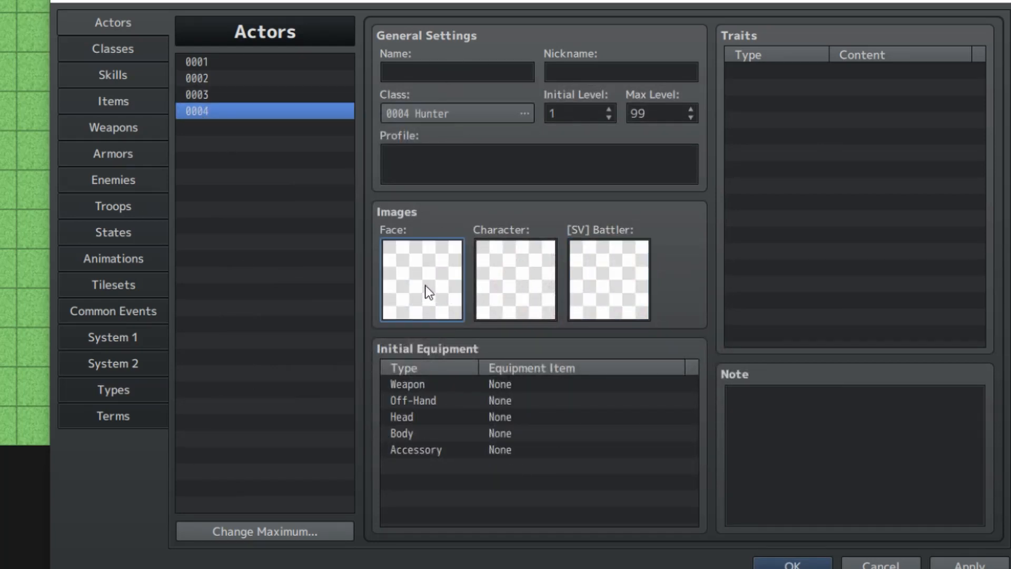
{"action": "double_click", "coordinate": [427, 285]}
{"action": "left_click", "coordinate": [298, 156]}
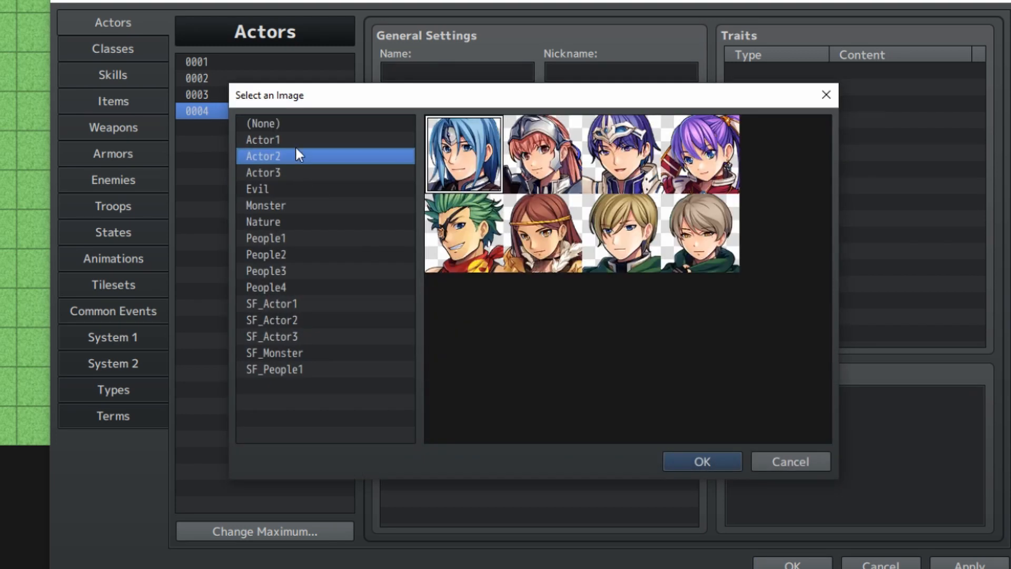
{"action": "left_click", "coordinate": [632, 255]}
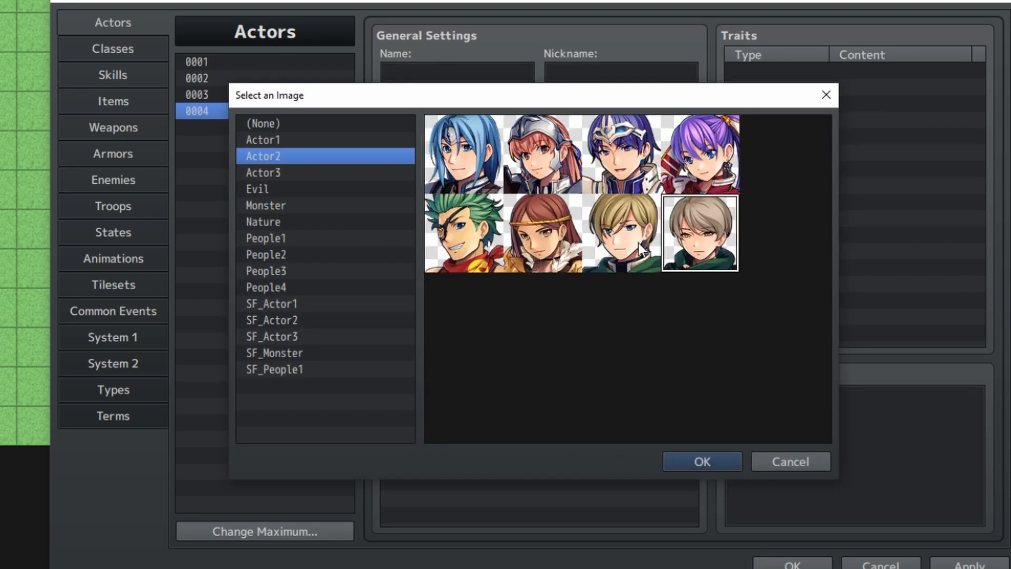
{"action": "double_click", "coordinate": [680, 248]}
Set actor 0004's character image to the matching grey-haired sprite, the last one in the Actor2 set.
{"action": "double_click", "coordinate": [505, 289]}
{"action": "left_click", "coordinate": [285, 158]}
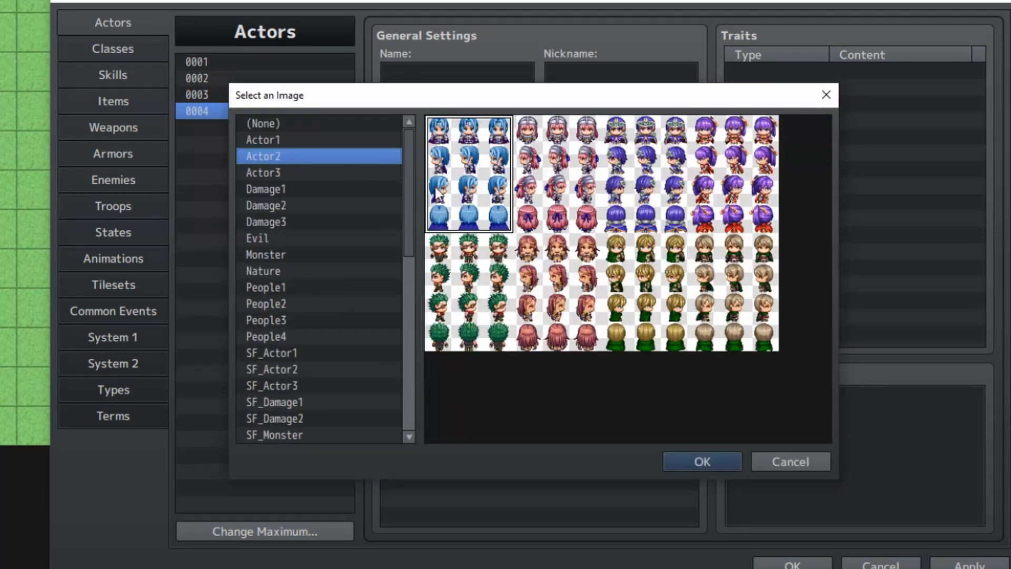
{"action": "double_click", "coordinate": [710, 284]}
Set actor 0004's side-view battler image to Actor2_8.
{"action": "double_click", "coordinate": [615, 275]}
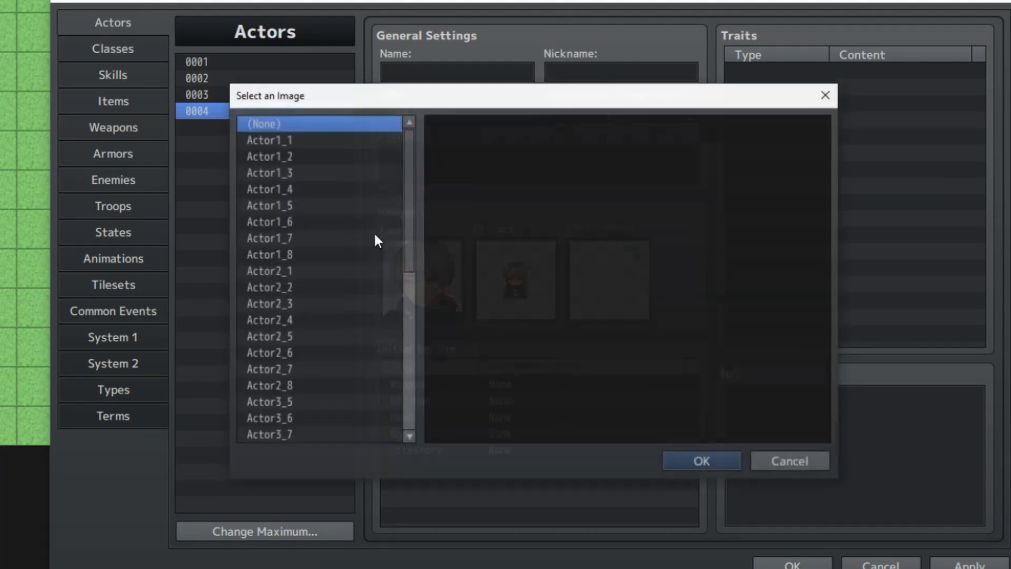
{"action": "scroll", "coordinate": [321, 216], "scroll_direction": "down", "scroll_amount": 2}
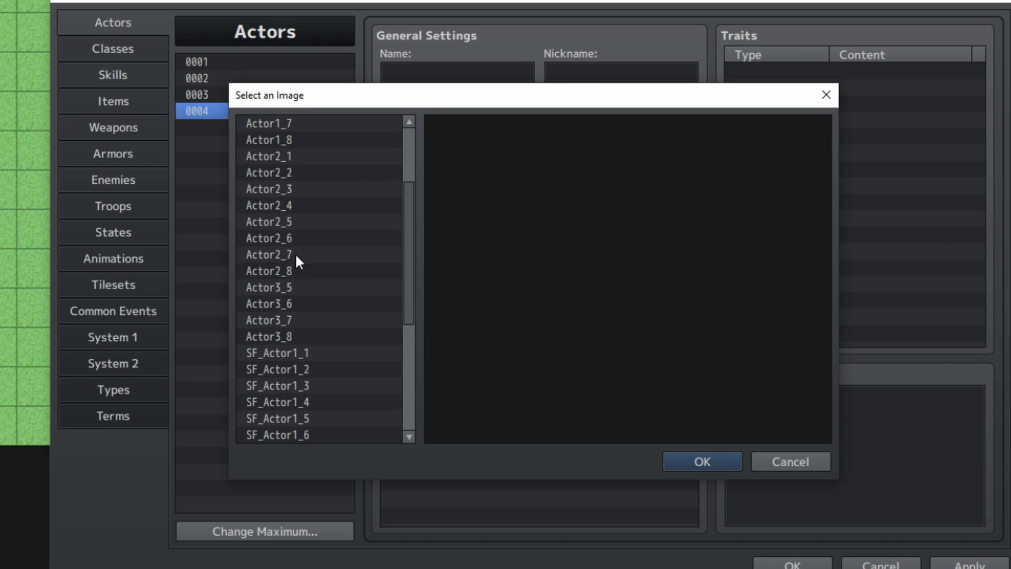
{"action": "left_click", "coordinate": [297, 270]}
{"action": "double_click", "coordinate": [535, 279]}
Review the classes and images assigned to actors 0001 through 0004.
{"action": "left_click", "coordinate": [235, 95]}
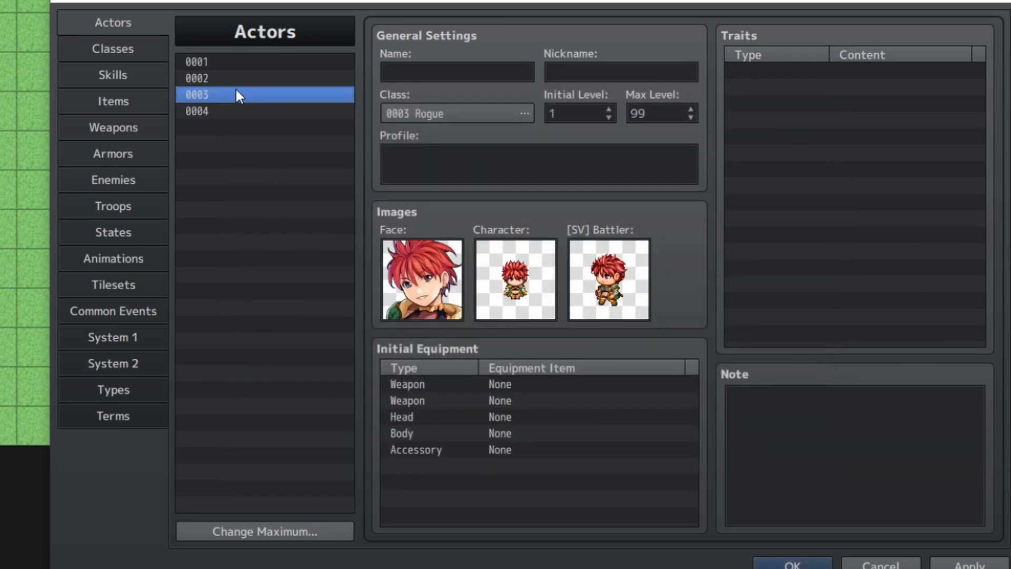
{"action": "left_click", "coordinate": [237, 78]}
{"action": "left_click", "coordinate": [239, 62]}
{"action": "left_click", "coordinate": [239, 79]}
{"action": "left_click", "coordinate": [239, 111]}
{"action": "left_click", "coordinate": [248, 62]}
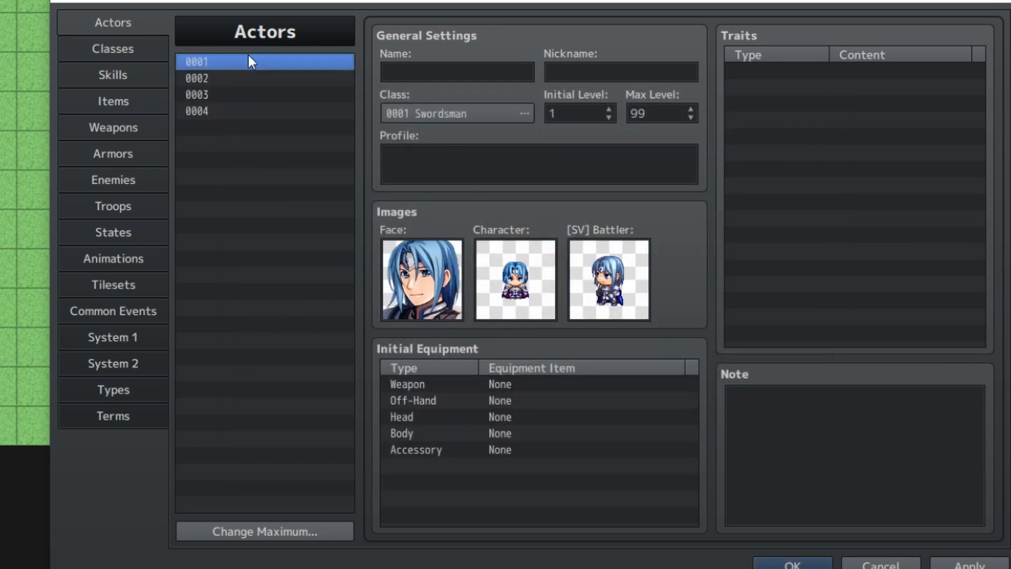
{"action": "left_click", "coordinate": [264, 111]}
{"action": "left_click", "coordinate": [261, 63]}
{"action": "left_click", "coordinate": [243, 94]}
{"action": "left_click", "coordinate": [239, 61]}
{"action": "left_click", "coordinate": [237, 77]}
{"action": "left_click", "coordinate": [242, 111]}
{"action": "left_click", "coordinate": [247, 62]}
{"action": "left_click", "coordinate": [263, 112]}
{"action": "left_click", "coordinate": [249, 62]}
{"action": "left_click", "coordinate": [266, 111]}
Compare the classes, images and equipment slots of the unnamed actors 0001 through 0004.
{"action": "left_click", "coordinate": [248, 62]}
{"action": "left_click", "coordinate": [447, 71]}
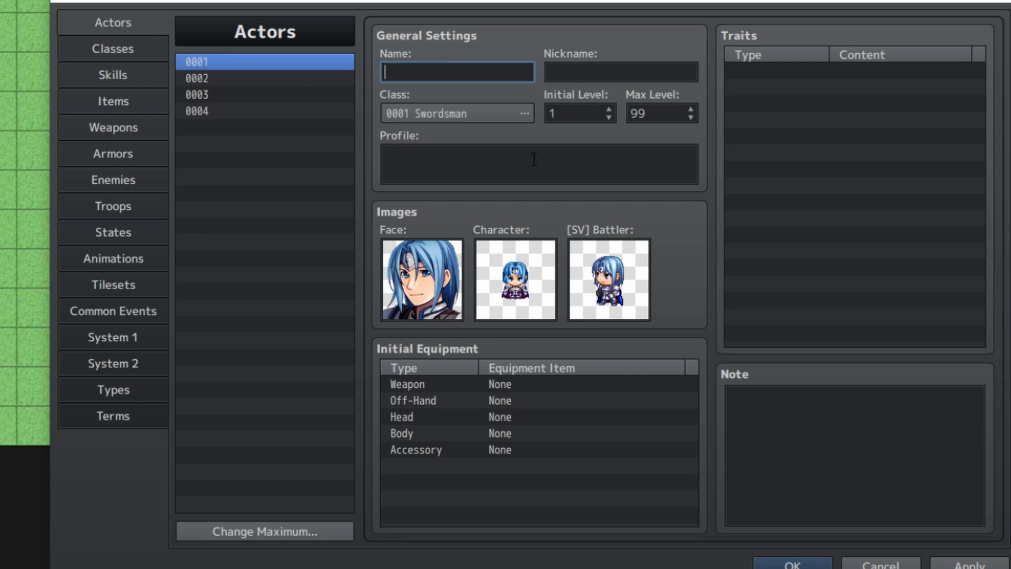
{"action": "left_click", "coordinate": [263, 79]}
{"action": "left_click", "coordinate": [250, 109]}
{"action": "left_click", "coordinate": [253, 61]}
{"action": "left_click", "coordinate": [257, 78]}
{"action": "left_click", "coordinate": [262, 95]}
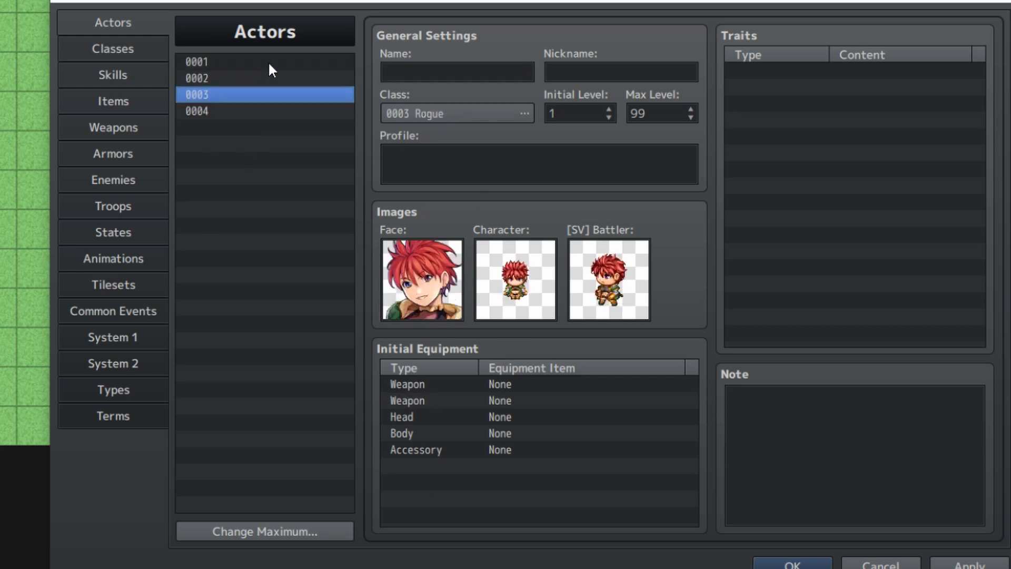
{"action": "mouse_move", "coordinate": [268, 62]}
{"action": "left_mouse_down"}
{"action": "mouse_move", "coordinate": [283, 76]}
{"action": "mouse_move", "coordinate": [282, 60]}
{"action": "left_mouse_up"}
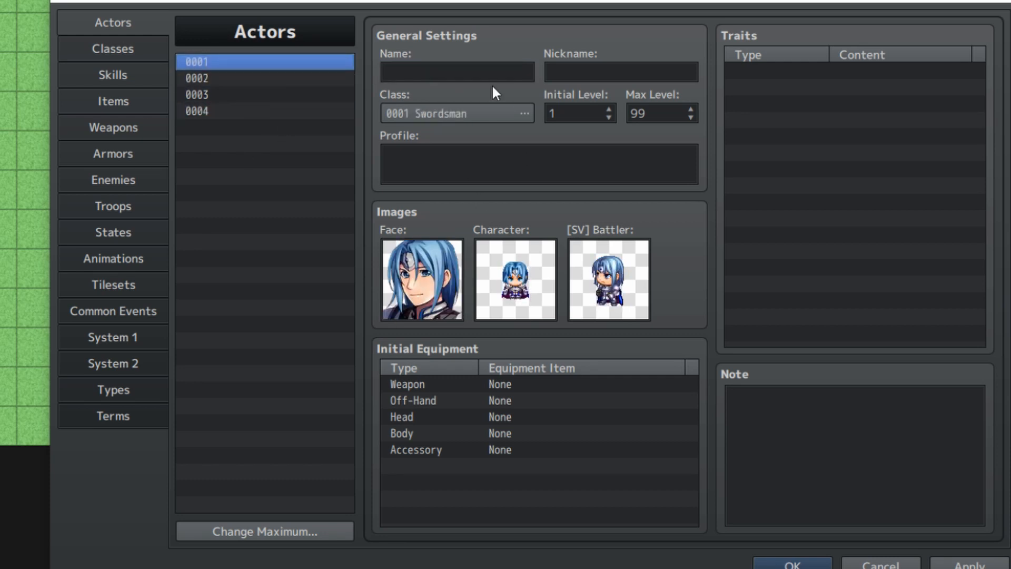
Empty the weapon database by reducing its maximum to 1 and raising it back to 100 entries.
{"action": "left_click", "coordinate": [141, 132]}
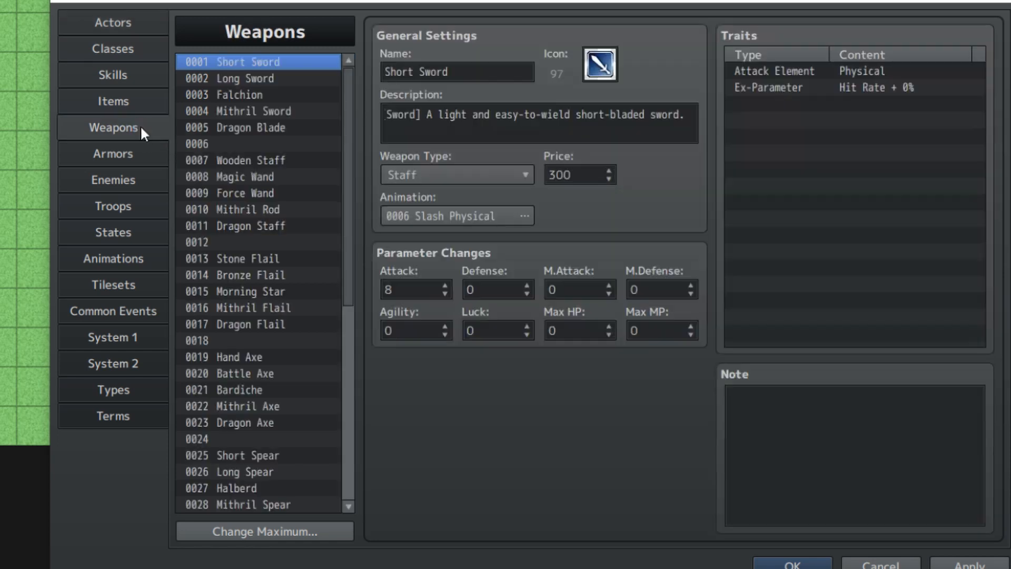
{"action": "left_click_drag", "start_coordinate": [347, 115], "coordinate": [379, 447]}
{"action": "scroll", "coordinate": [316, 172], "scroll_direction": "up", "scroll_amount": 8}
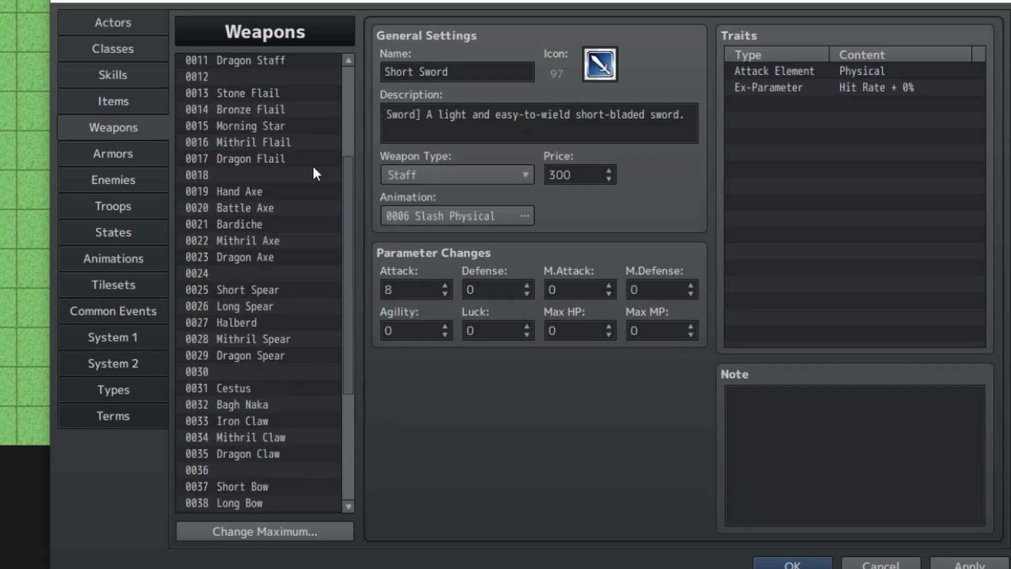
{"action": "left_click", "coordinate": [277, 531]}
{"action": "type", "text": "1"}
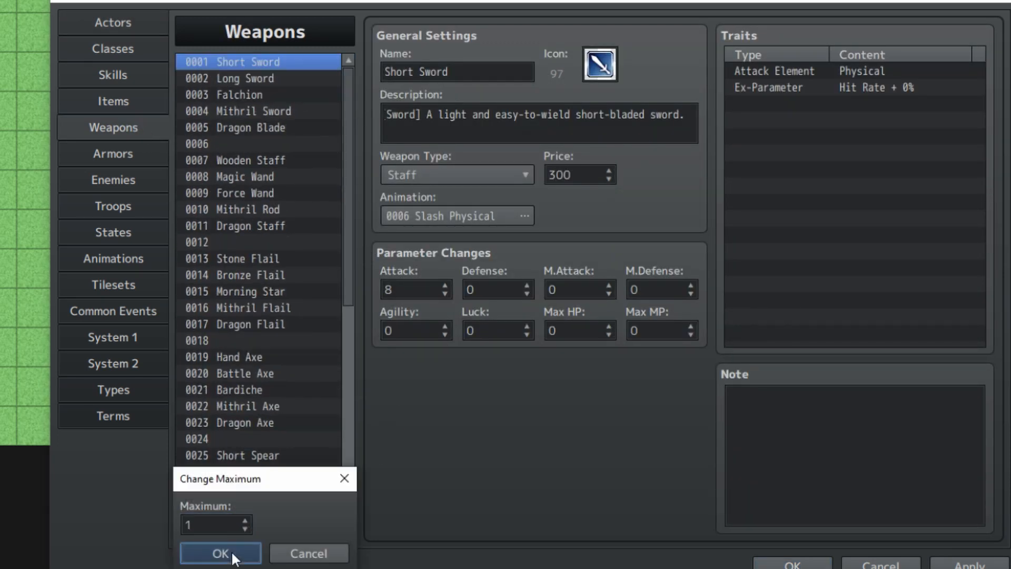
{"action": "left_click", "coordinate": [227, 551]}
{"action": "left_click", "coordinate": [283, 533]}
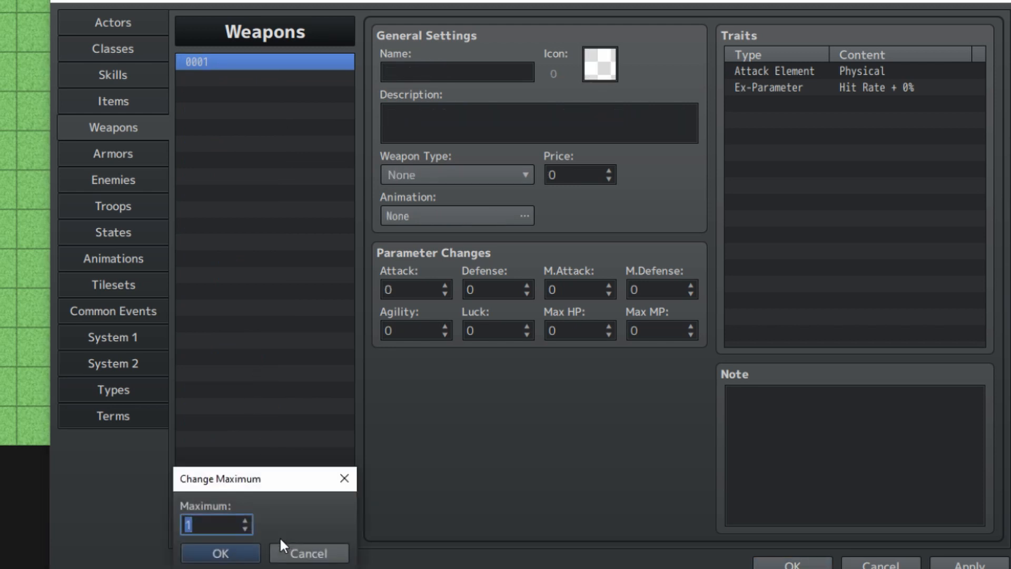
{"action": "type", "text": "100"}
{"action": "key", "text": "Return"}
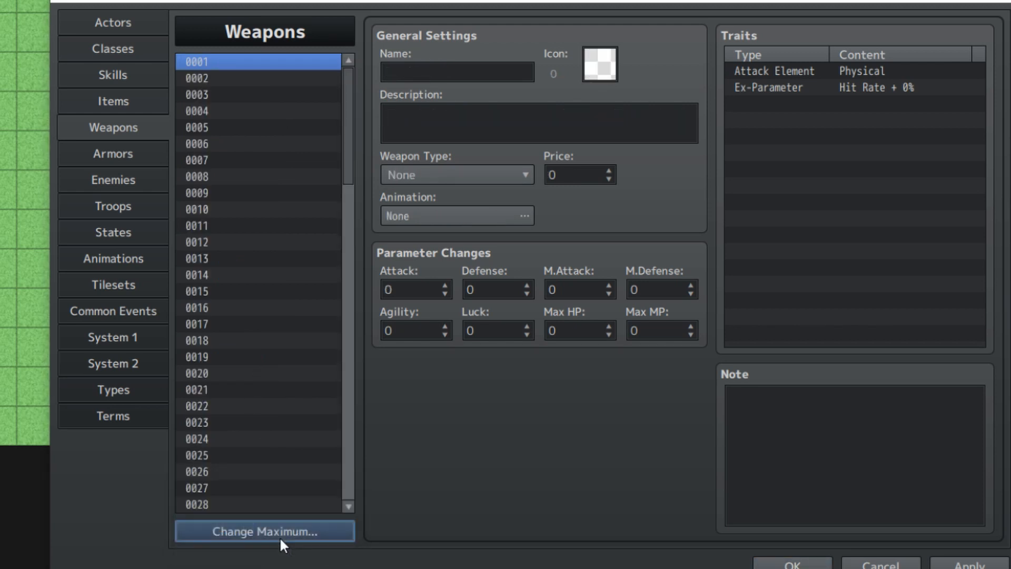
Empty the armor database by reducing its maximum to 1 and raising it back to 100 entries.
{"action": "left_click", "coordinate": [146, 153]}
{"action": "left_click", "coordinate": [254, 533]}
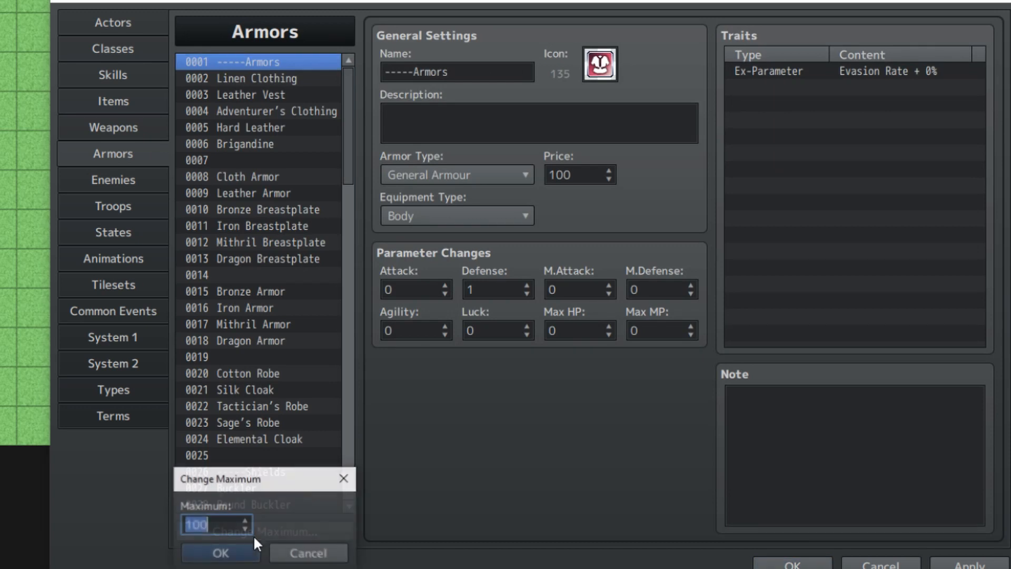
{"action": "type", "text": "1"}
{"action": "left_click", "coordinate": [220, 553]}
{"action": "left_click", "coordinate": [288, 528]}
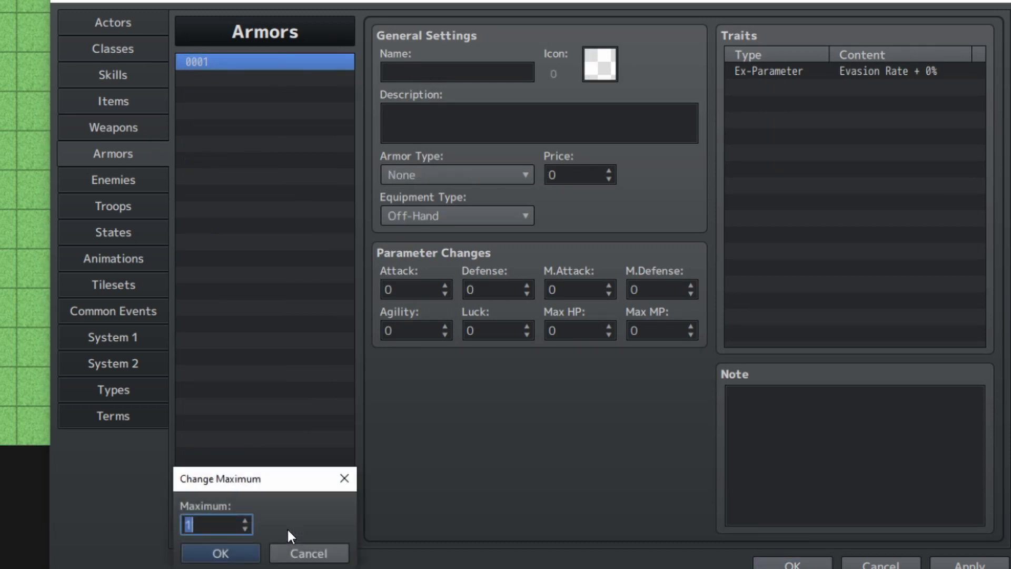
{"action": "type", "text": "100"}
{"action": "key", "text": "Return"}
Clear all five enemy entries, from 0001 Goblin through 0005 Hi_monster.
{"action": "left_click", "coordinate": [113, 180]}
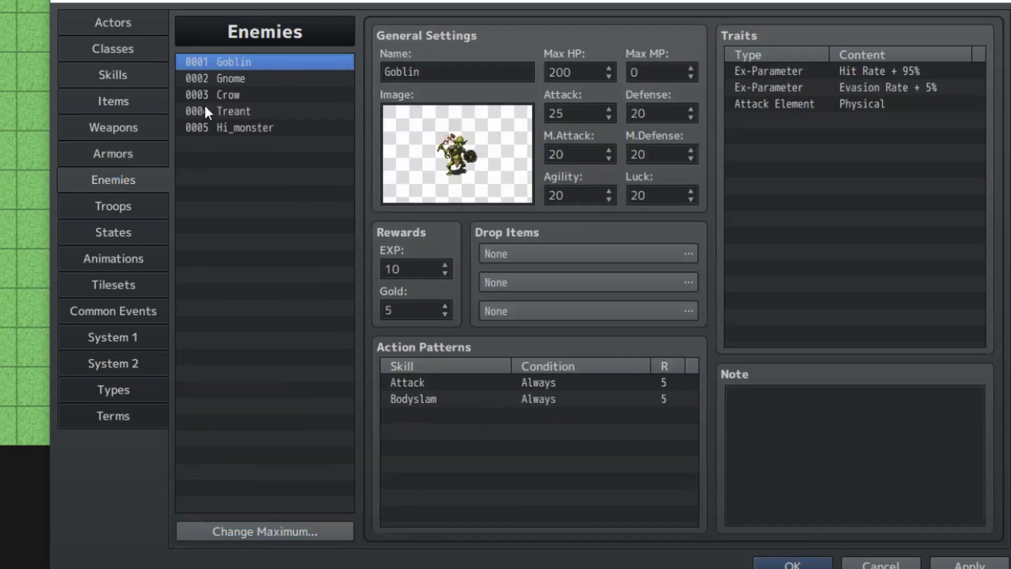
{"action": "key", "text": "Delete"}
{"action": "key", "text": "Down"}
{"action": "key", "text": "Delete"}
{"action": "key", "text": "Down"}
{"action": "key", "text": "Delete"}
{"action": "key", "text": "Down"}
{"action": "key", "text": "Delete"}
{"action": "key", "text": "Down"}
{"action": "key", "text": "Delete"}
Clear all five troop entries, from 0001 Goblin*2 through 0005 Hi_monster.
{"action": "left_click", "coordinate": [102, 204]}
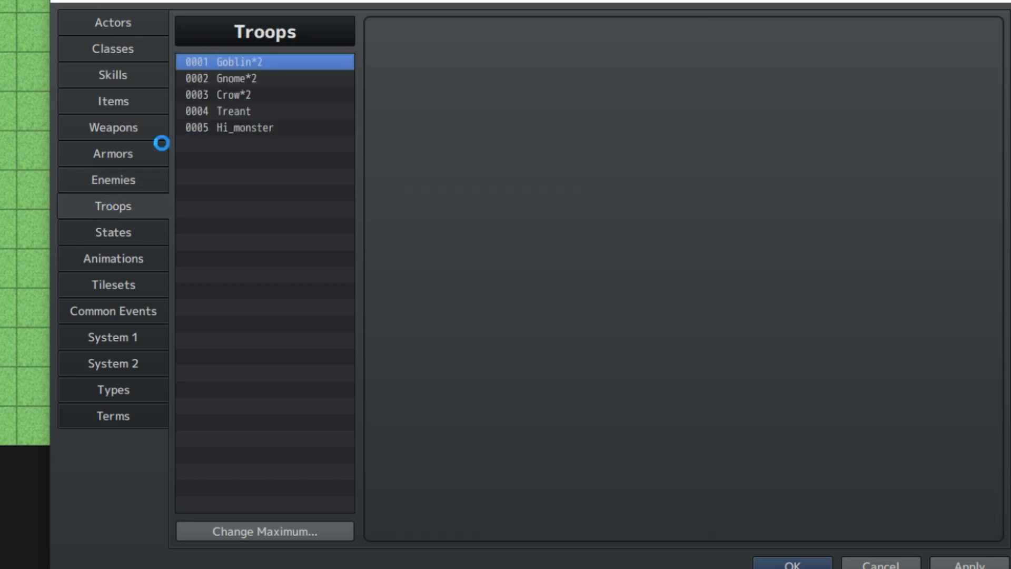
{"action": "key", "text": "Delete"}
{"action": "key", "text": "Down"}
{"action": "key", "text": "Delete"}
{"action": "key", "text": "Down"}
{"action": "key", "text": "Delete"}
{"action": "key", "text": "Down"}
{"action": "key", "text": "Delete"}
{"action": "key", "text": "Down"}
{"action": "key", "text": "Delete"}
Leave the states as they are and clear items 0007 Potion through 0030 Luck Increase.
{"action": "left_click", "coordinate": [113, 232]}
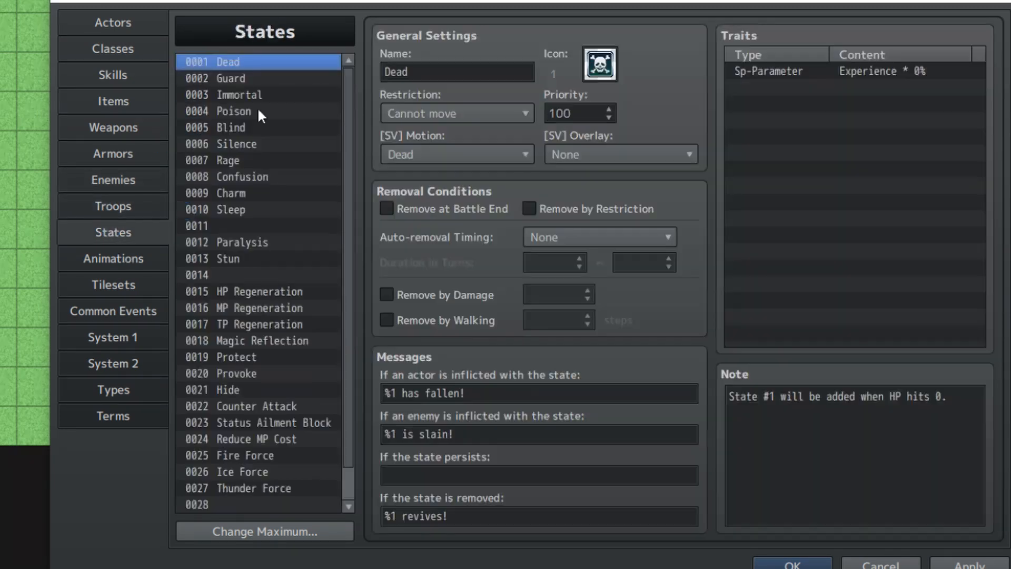
{"action": "scroll", "coordinate": [280, 324], "scroll_direction": "down", "scroll_amount": 1}
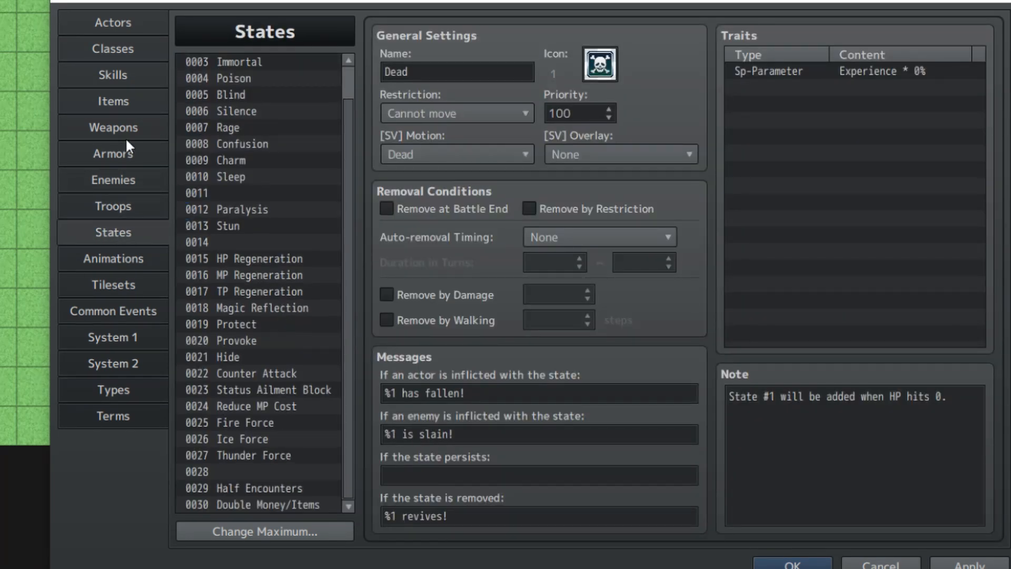
{"action": "left_click", "coordinate": [113, 101]}
{"action": "left_click", "coordinate": [242, 160]}
{"action": "scroll", "coordinate": [266, 308], "scroll_direction": "down", "scroll_amount": 1}
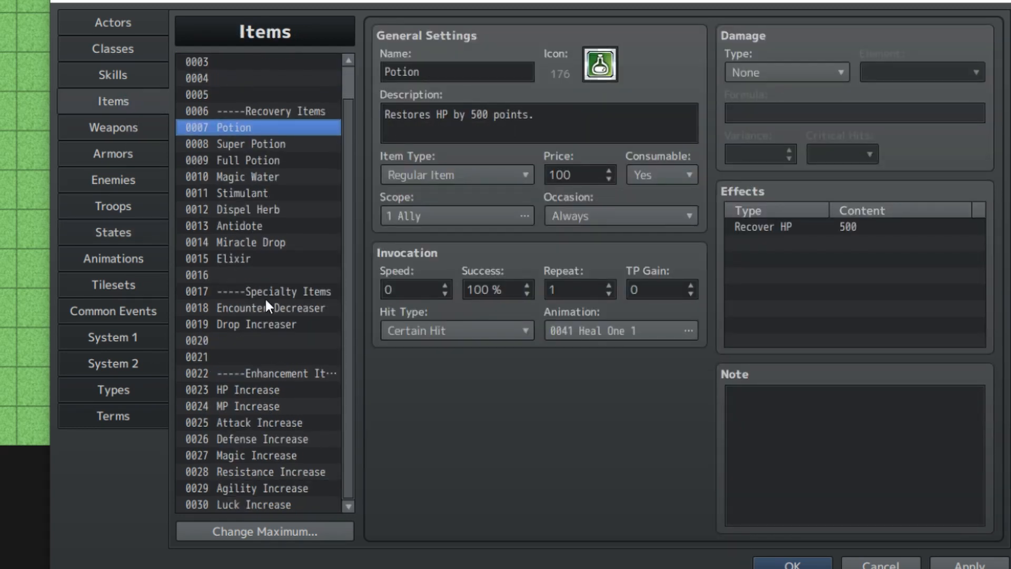
{"action": "left_click", "coordinate": [233, 504], "text": "shift"}
{"action": "key", "text": "Delete"}
{"action": "scroll", "coordinate": [292, 183], "scroll_direction": "up", "scroll_amount": 1}
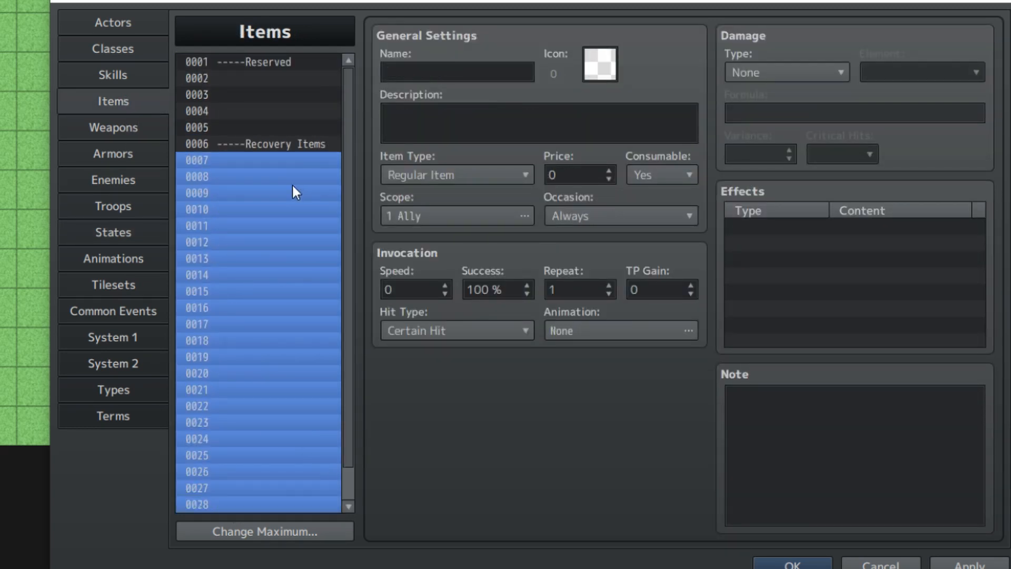
Move the "-----Recovery Items" heading from item slot 0006 to slot 0011.
{"action": "left_click", "coordinate": [275, 147]}
{"action": "left_click", "coordinate": [268, 62]}
{"action": "left_click", "coordinate": [265, 143]}
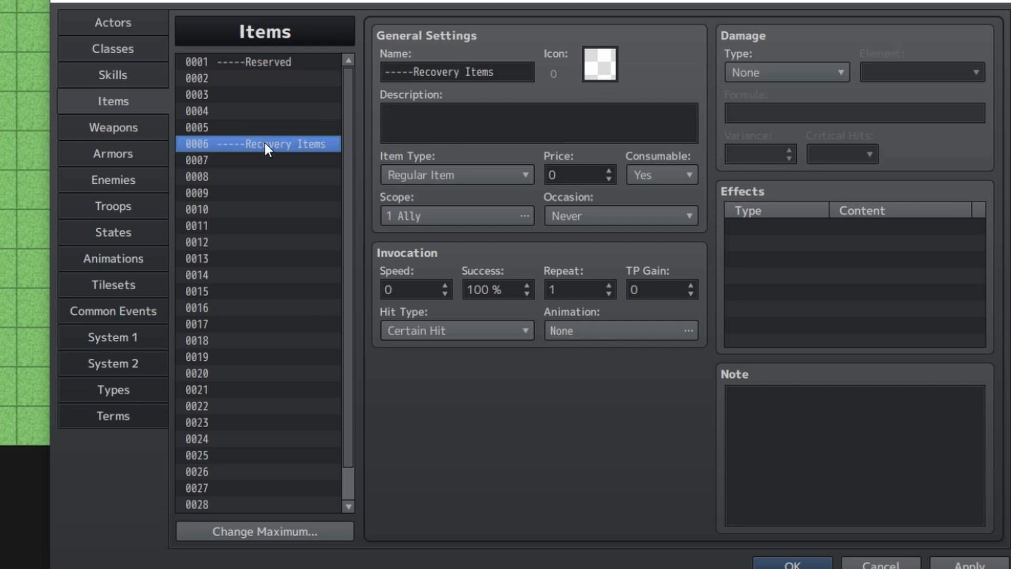
{"action": "left_click", "coordinate": [251, 226]}
{"action": "key", "text": "ctrl+v"}
{"action": "left_click", "coordinate": [287, 146]}
{"action": "key", "text": "Delete"}
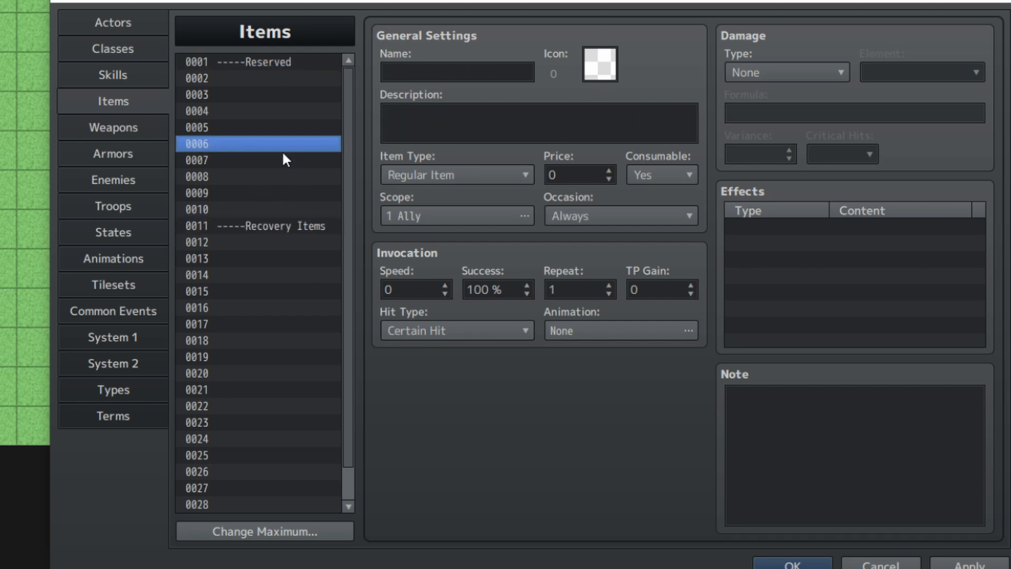
{"action": "left_click", "coordinate": [245, 79]}
{"action": "mouse_move", "coordinate": [244, 77]}
{"action": "left_mouse_down"}
{"action": "mouse_move", "coordinate": [254, 200]}
{"action": "mouse_move", "coordinate": [291, 44]}
{"action": "mouse_move", "coordinate": [286, 212]}
{"action": "mouse_move", "coordinate": [287, 56]}
{"action": "mouse_move", "coordinate": [277, 159]}
{"action": "mouse_move", "coordinate": [238, 89]}
{"action": "left_mouse_up"}
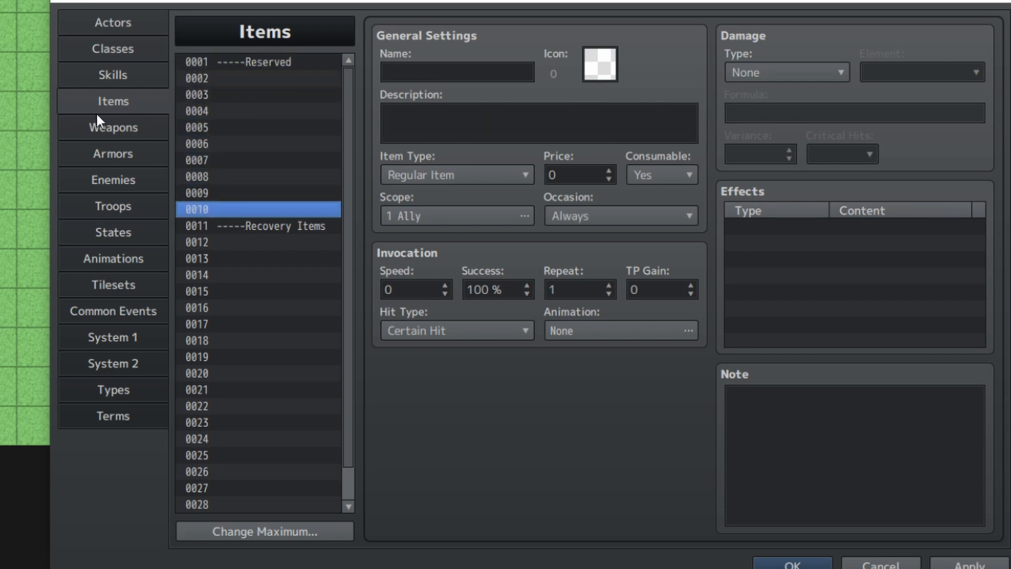
{"action": "left_click", "coordinate": [282, 456]}
{"action": "scroll", "coordinate": [274, 421], "scroll_direction": "down", "scroll_amount": 1}
{"action": "left_click", "coordinate": [261, 389]}
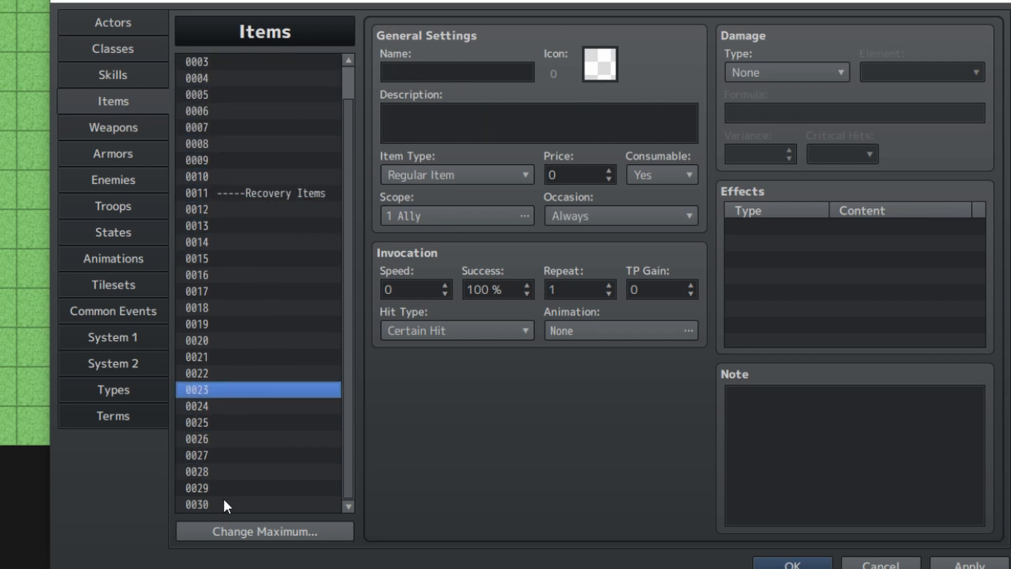
{"action": "scroll", "coordinate": [181, 187], "scroll_direction": "up", "scroll_amount": 1}
Browse the skill database and examine the entries around the Swordsman Skills category.
{"action": "left_click", "coordinate": [130, 77]}
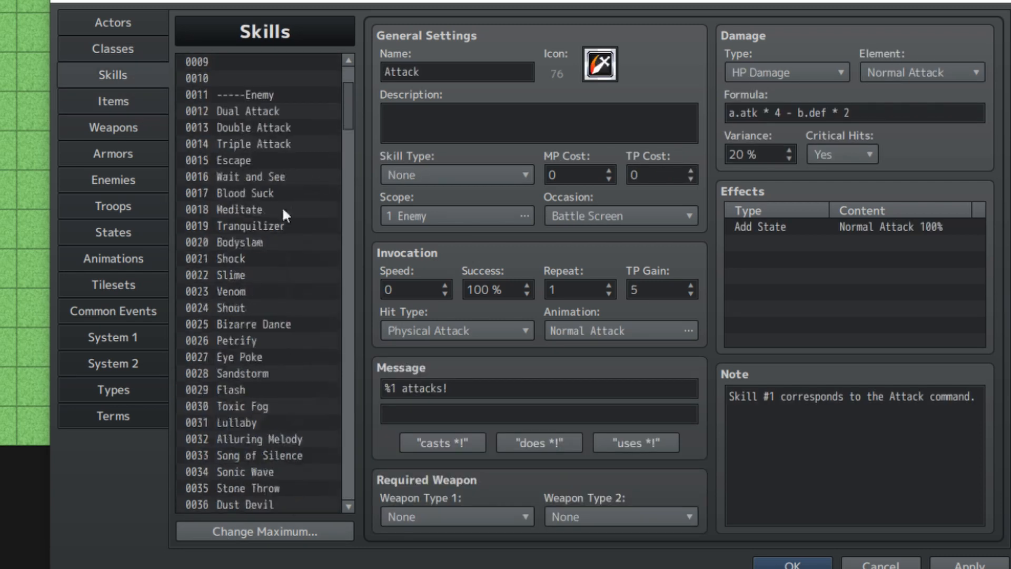
{"action": "scroll", "coordinate": [282, 206], "scroll_direction": "down", "scroll_amount": 3}
{"action": "left_click_drag", "start_coordinate": [349, 119], "coordinate": [345, 387]}
{"action": "left_click_drag", "start_coordinate": [301, 227], "coordinate": [310, 510]}
{"action": "scroll", "coordinate": [303, 296], "scroll_direction": "down", "scroll_amount": 5}
{"action": "scroll", "coordinate": [302, 296], "scroll_direction": "up", "scroll_amount": 2}
{"action": "scroll", "coordinate": [289, 242], "scroll_direction": "up", "scroll_amount": 4}
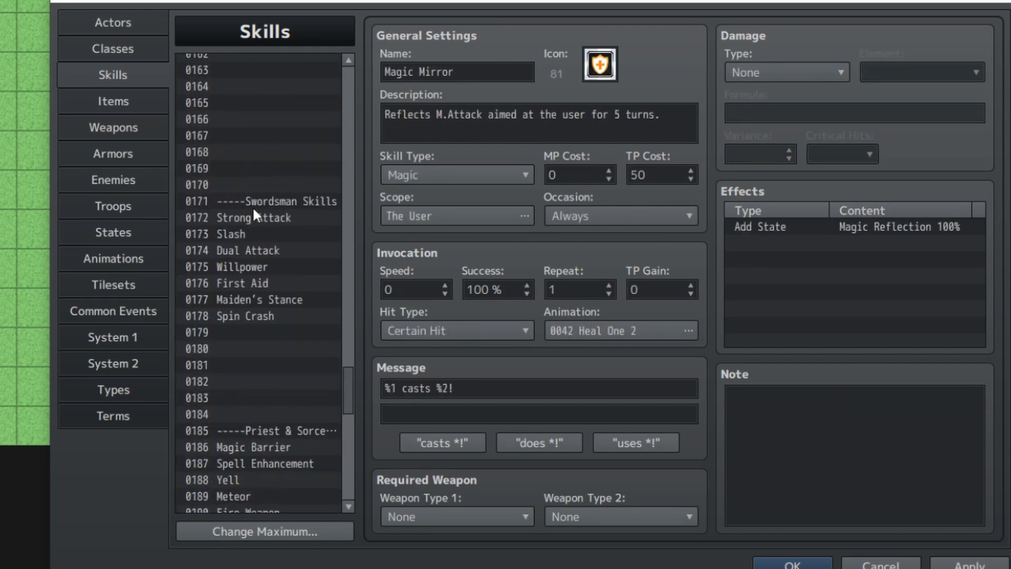
{"action": "left_click", "coordinate": [268, 218]}
{"action": "left_click", "coordinate": [271, 168]}
Review the elemental magic, buff, debuff and status skills in the skill database.
{"action": "scroll", "coordinate": [279, 172], "scroll_direction": "up", "scroll_amount": 9}
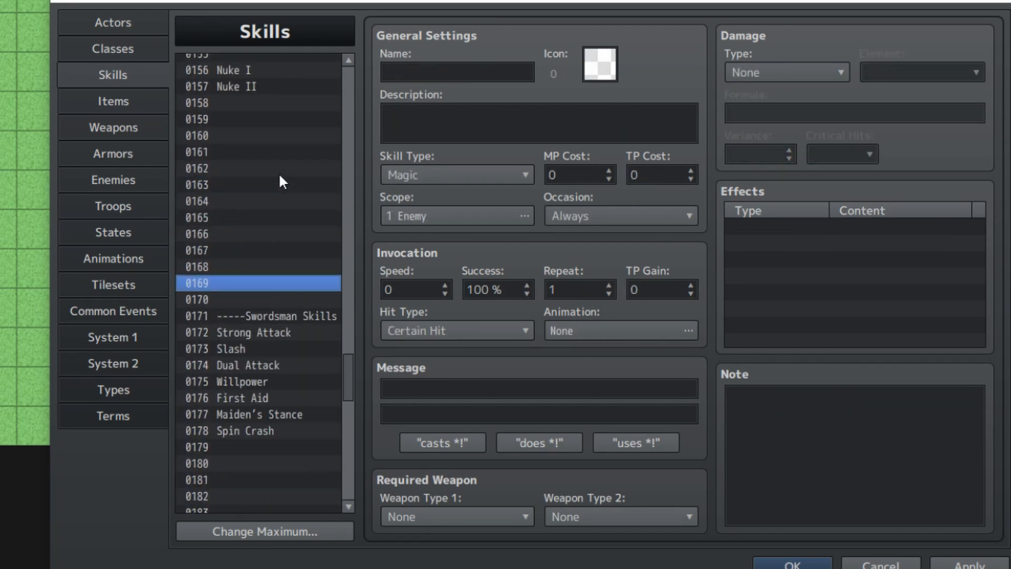
{"action": "left_click", "coordinate": [253, 217]}
{"action": "left_click", "coordinate": [237, 70]}
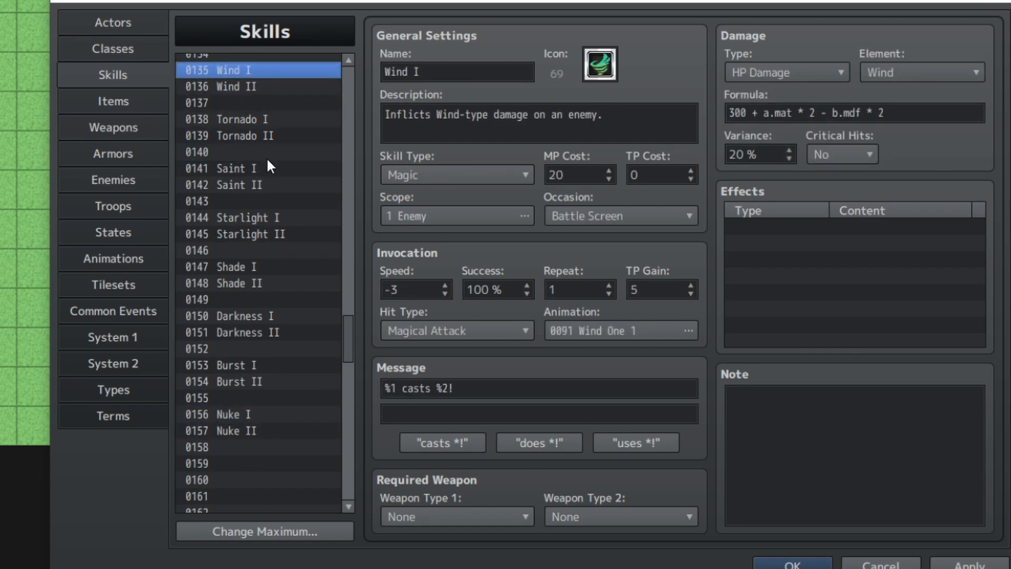
{"action": "scroll", "coordinate": [277, 195], "scroll_direction": "up", "scroll_amount": 8}
{"action": "scroll", "coordinate": [276, 103], "scroll_direction": "up", "scroll_amount": 7}
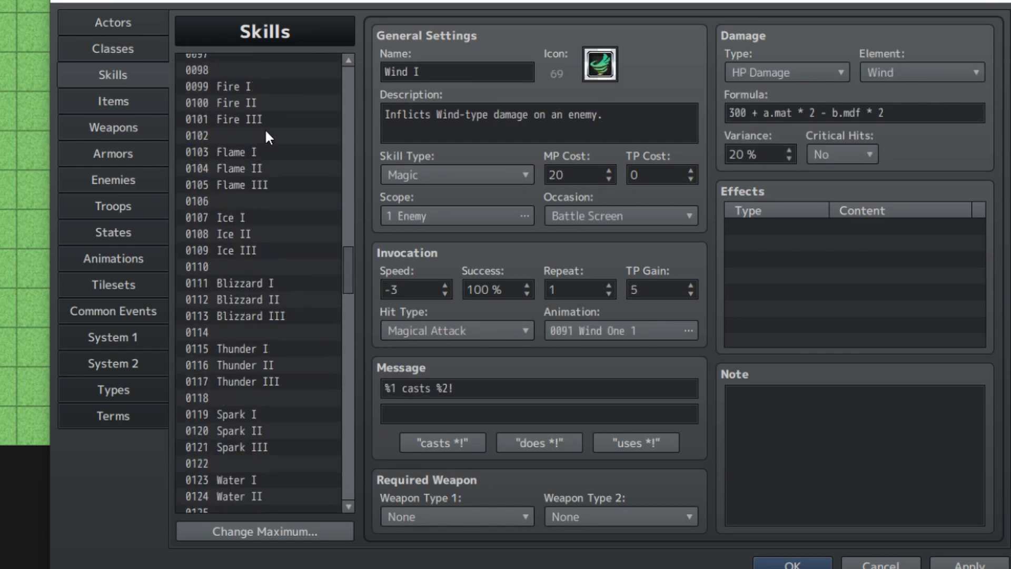
{"action": "left_click", "coordinate": [235, 201]}
{"action": "left_click", "coordinate": [232, 396]}
{"action": "left_click_drag", "start_coordinate": [229, 388], "coordinate": [286, 9]}
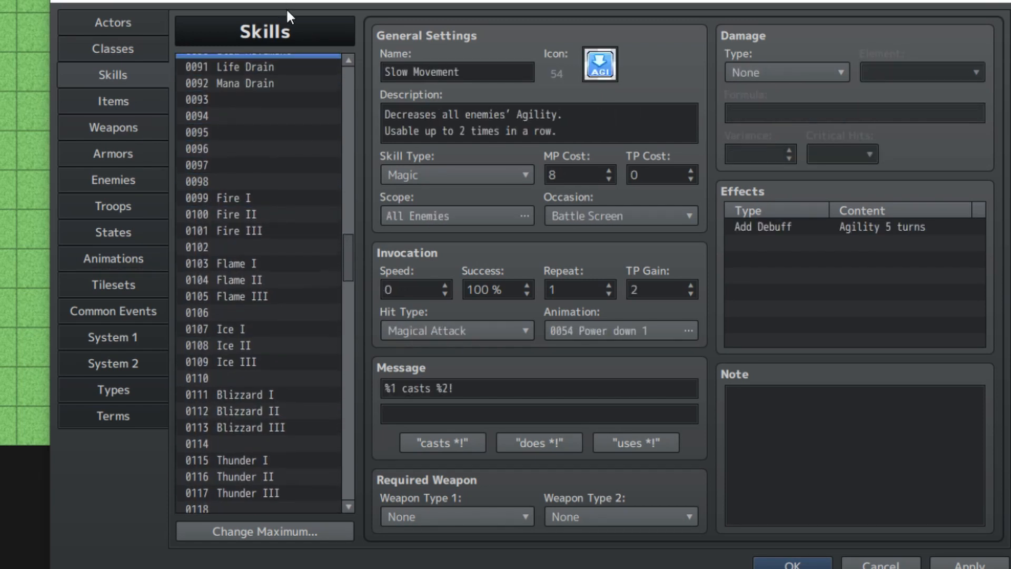
{"action": "scroll", "coordinate": [307, 134], "scroll_direction": "up", "scroll_amount": 4}
{"action": "left_click", "coordinate": [242, 111]}
{"action": "scroll", "coordinate": [242, 109], "scroll_direction": "up", "scroll_amount": 4}
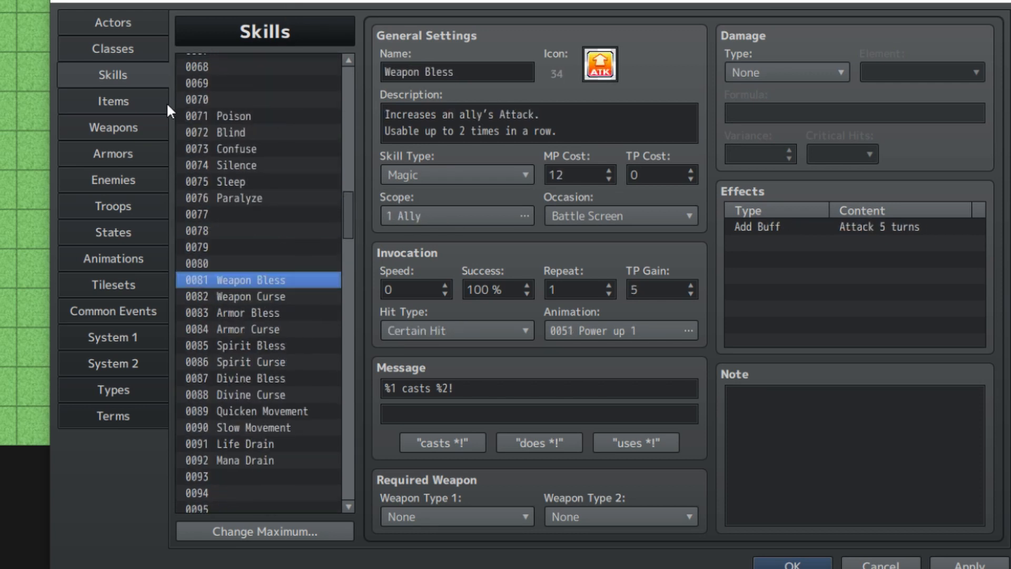
{"action": "left_click", "coordinate": [104, 49]}
{"action": "left_click", "coordinate": [114, 24]}
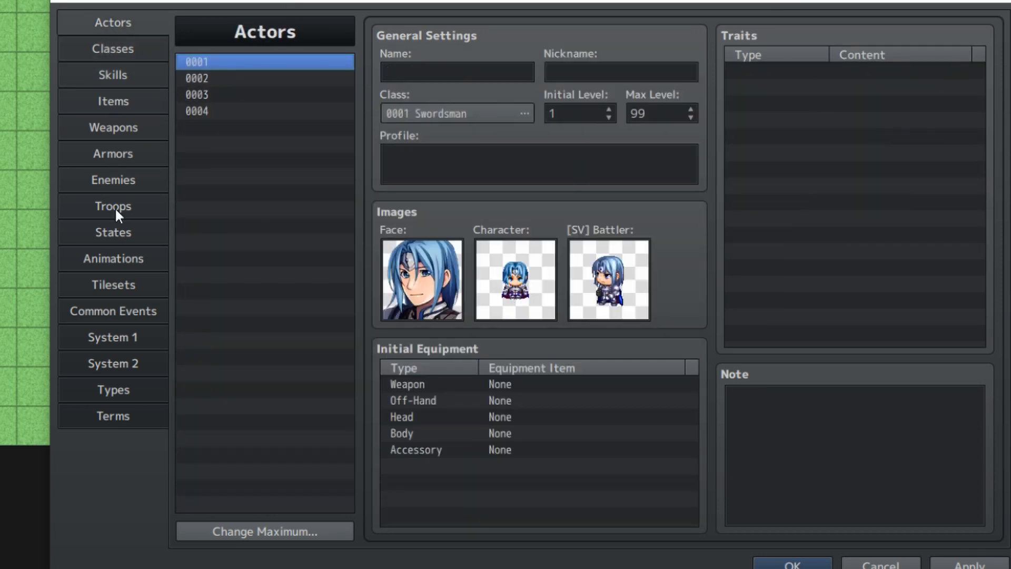
Name weapon 0001 "----- Swords" as a category heading.
{"action": "left_click", "coordinate": [126, 130]}
{"action": "left_click", "coordinate": [441, 73]}
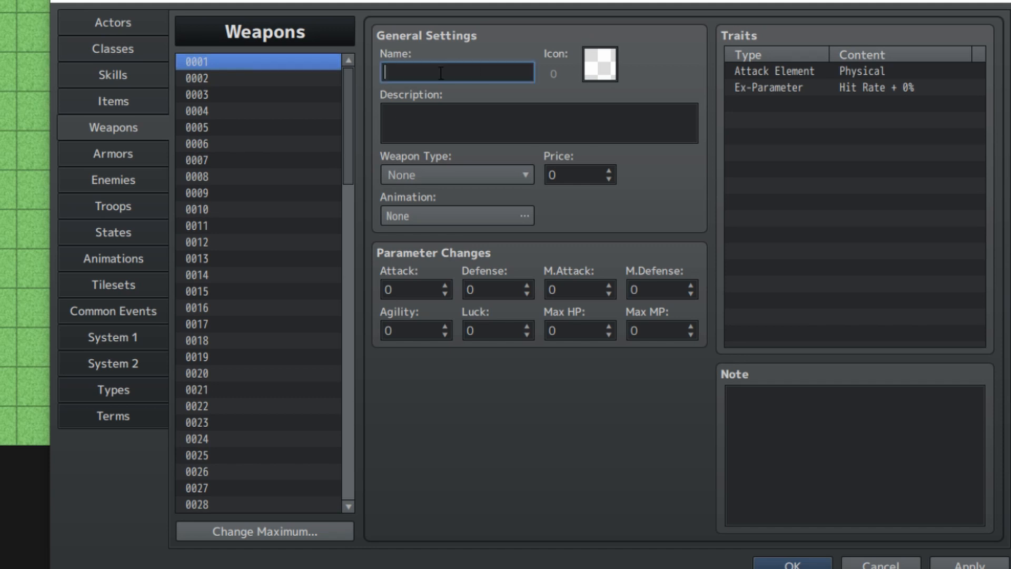
{"action": "type", "text": "----- Swords"}
{"action": "key", "text": "Down"}
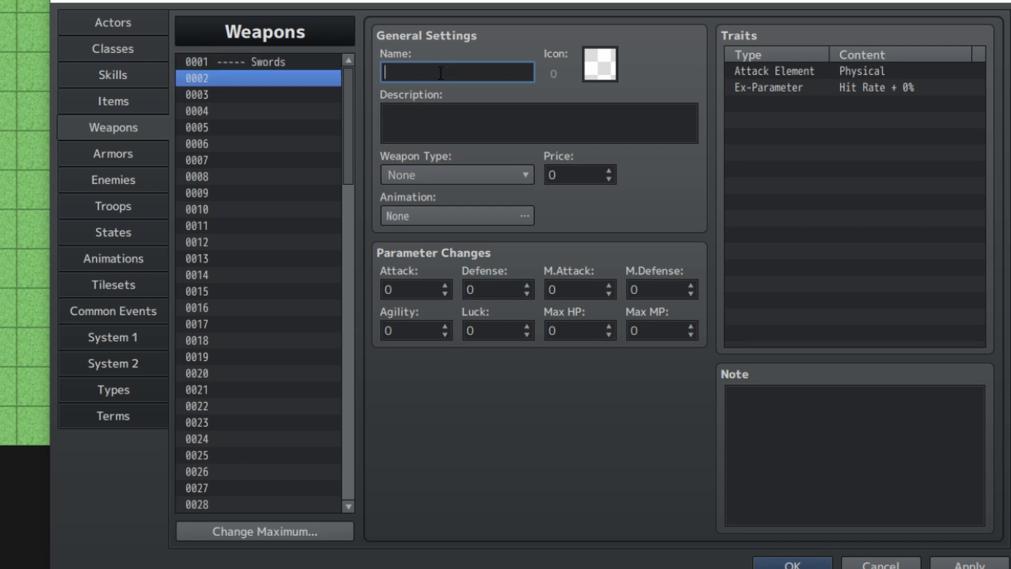
Name weapon 0002 Iron Sword and weapon 0003 Steel Sword.
{"action": "type", "text": "S"}
{"action": "key", "text": "BackSpace"}
{"action": "type", "text": "Iron Sword"}
{"action": "key", "text": "Down"}
{"action": "type", "text": "Stele"}
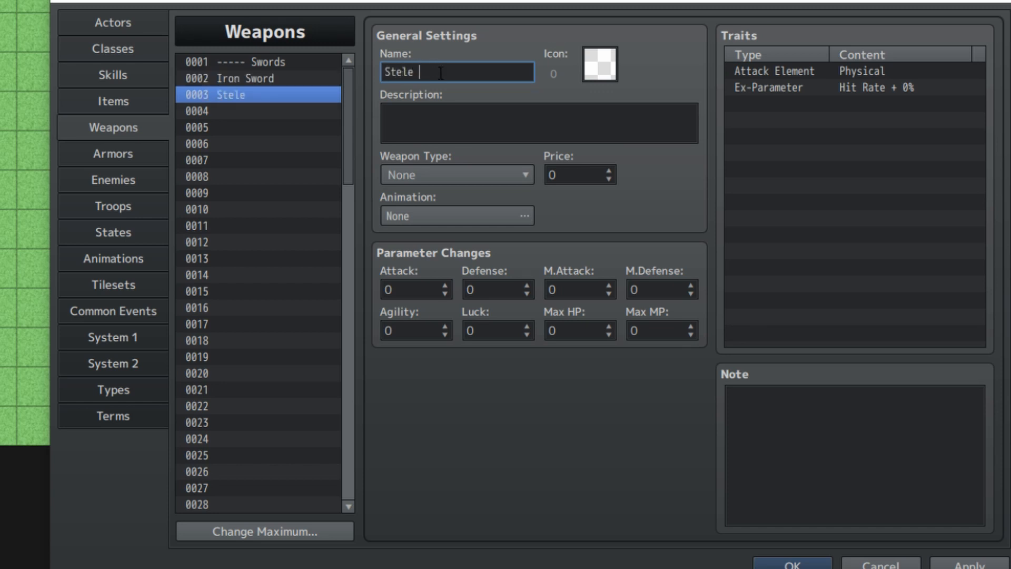
{"action": "key", "text": "BackSpace"}
{"action": "key", "text": "BackSpace"}
{"action": "type", "text": "el Sword"}
{"action": "key", "text": "Down"}
Name weapon 0004 Platinum Sword and weapon 0005 Gold Sword.
{"action": "type", "text": "Platinum"}
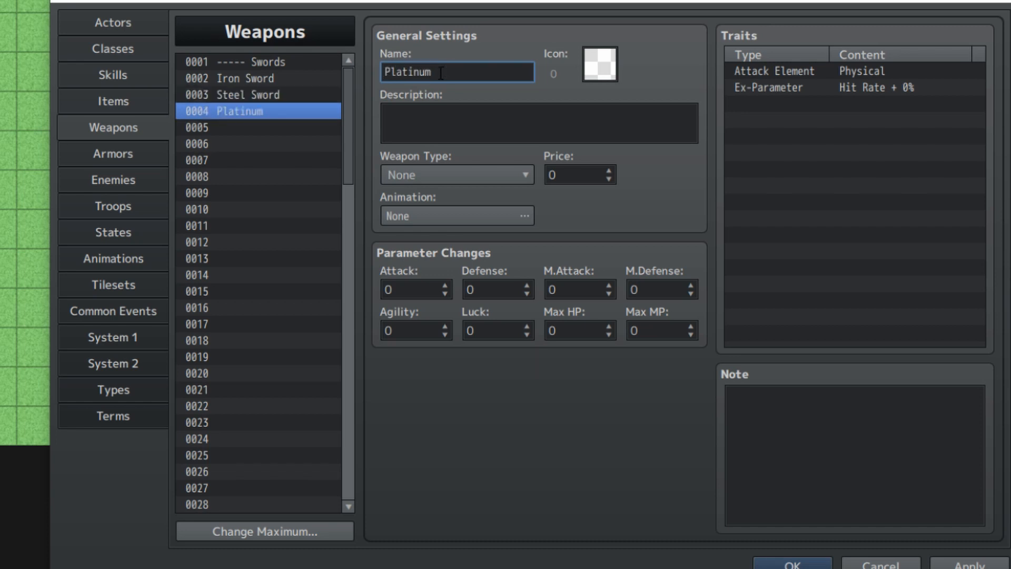
{"action": "type", "text": " Sword"}
{"action": "key", "text": "Down"}
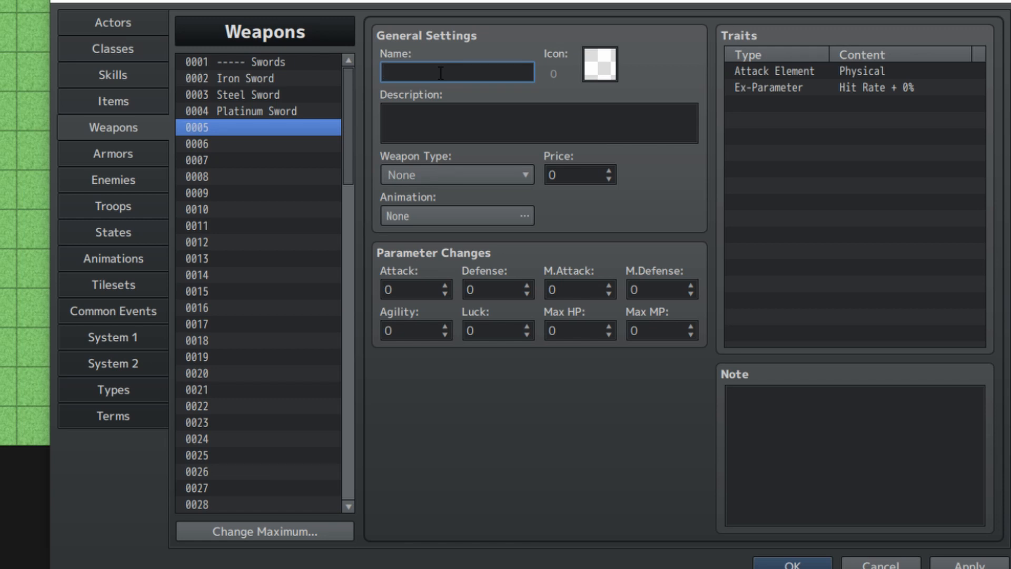
{"action": "type", "text": "Gold Sword"}
{"action": "key", "text": "Down"}
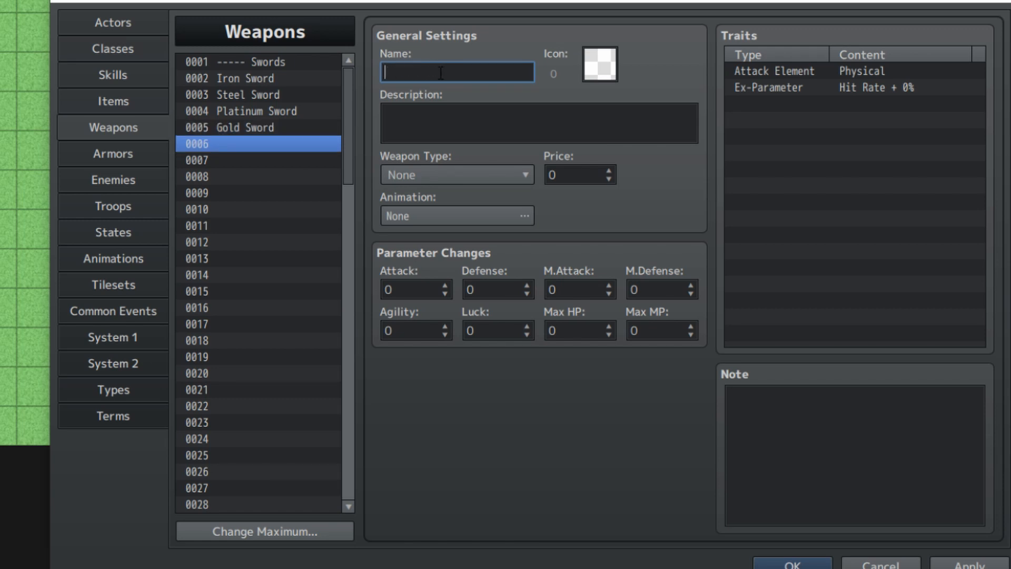
Name weapon 0006 Mythril Sword and weapon 0007 Dragon Sword.
{"action": "type", "text": "Mythril Swor"}
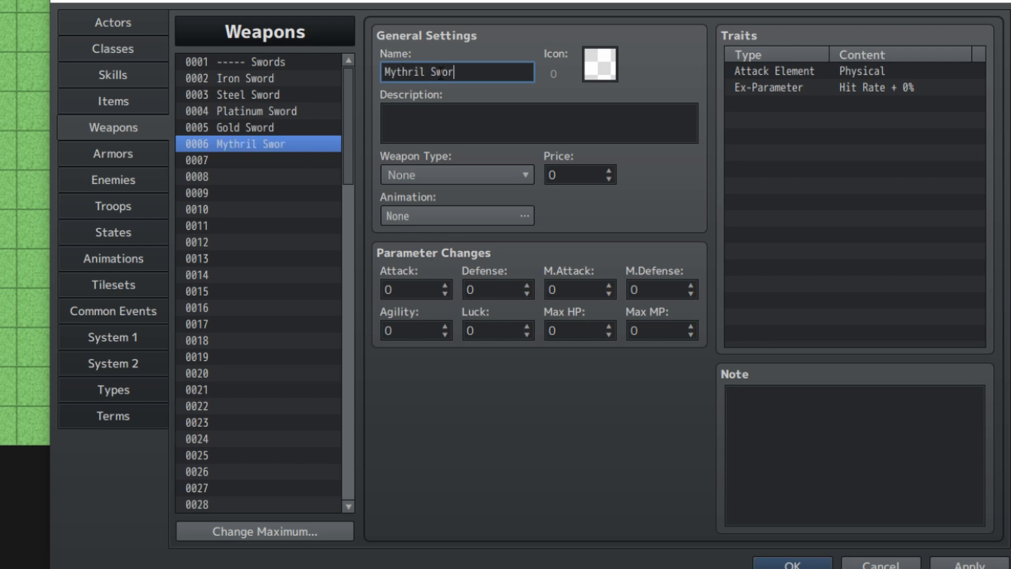
{"action": "type", "text": "d"}
{"action": "key", "text": "Down"}
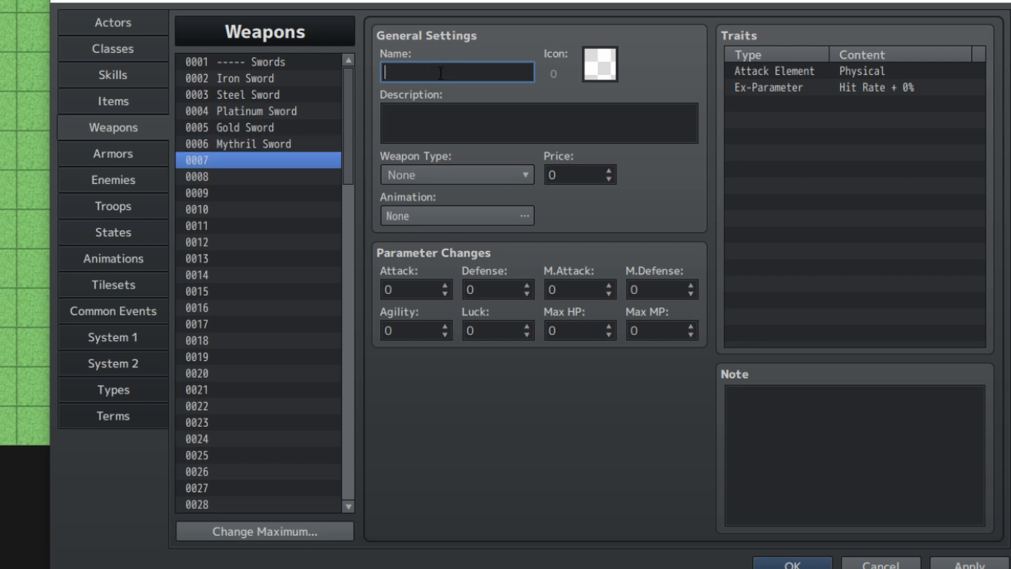
{"action": "type", "text": "Dragon Sword"}
Clear the sword entries in weapon slots 0002 through 0007, leaving the Swords category heading in place.
{"action": "left_click", "coordinate": [326, 116]}
{"action": "left_click", "coordinate": [289, 78]}
{"action": "left_click", "coordinate": [262, 177]}
{"action": "left_click", "coordinate": [271, 79]}
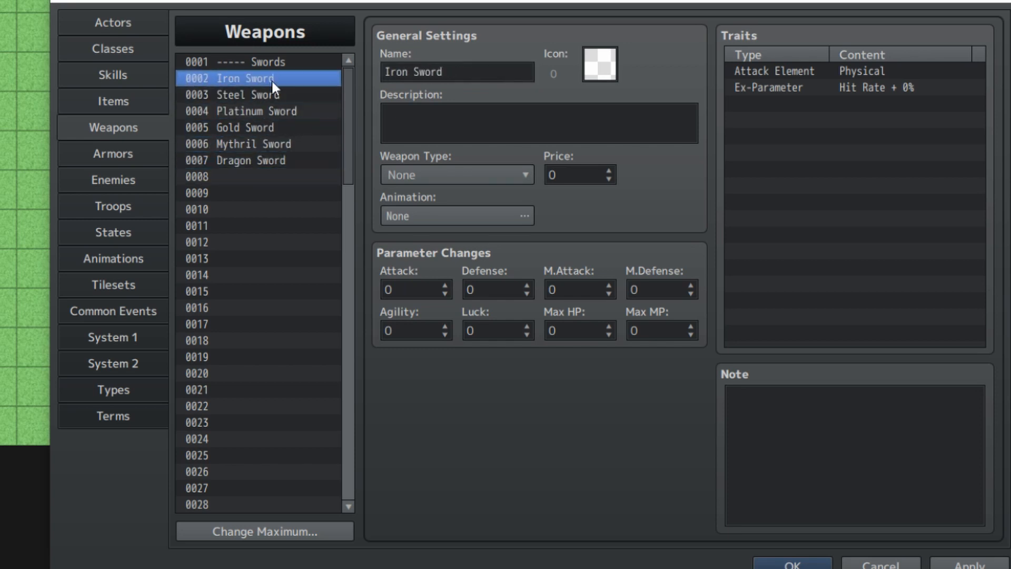
{"action": "left_click", "coordinate": [271, 94]}
{"action": "key", "text": "Delete"}
{"action": "left_click", "coordinate": [272, 106]}
{"action": "key", "text": "Delete"}
{"action": "key", "text": "Down"}
{"action": "key", "text": "Delete"}
{"action": "key", "text": "Down"}
{"action": "key", "text": "Delete"}
{"action": "key", "text": "Down"}
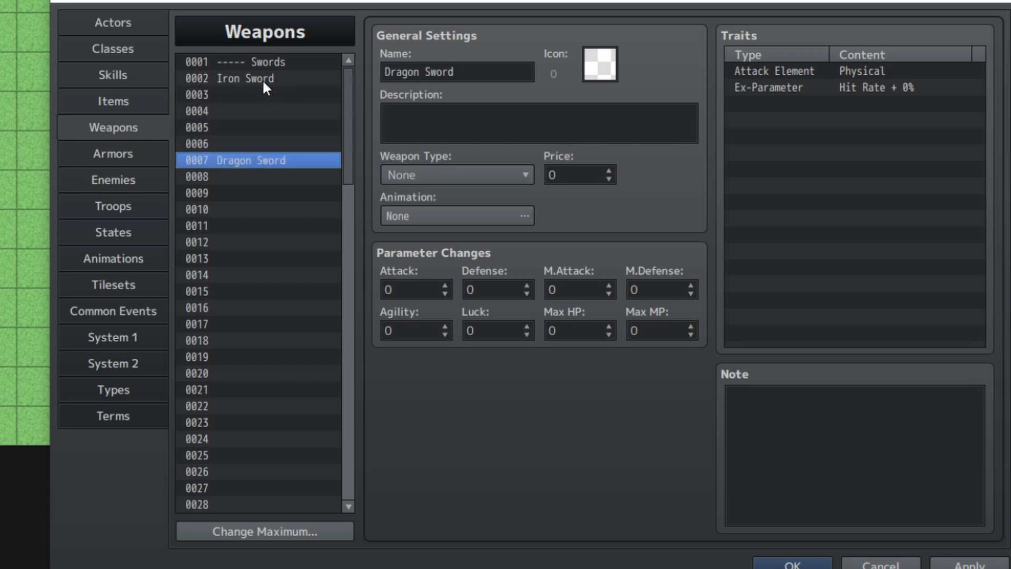
{"action": "left_click", "coordinate": [259, 78]}
{"action": "key", "text": "Delete"}
{"action": "left_click", "coordinate": [254, 158]}
{"action": "key", "text": "Delete"}
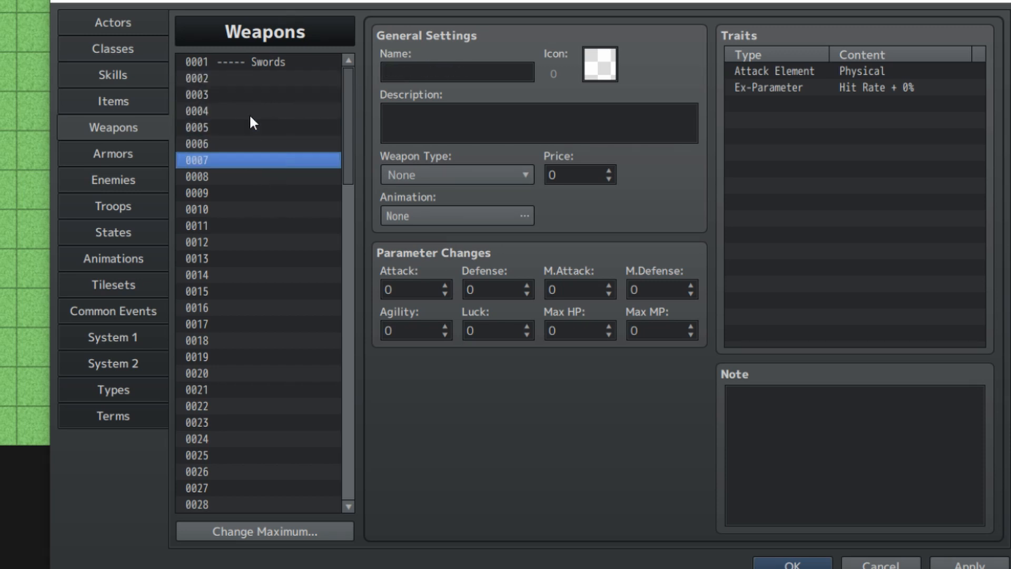
Name weapon 0002 Wooden Sword and assign it sword icon 97.
{"action": "left_click", "coordinate": [244, 80]}
{"action": "left_click", "coordinate": [438, 73]}
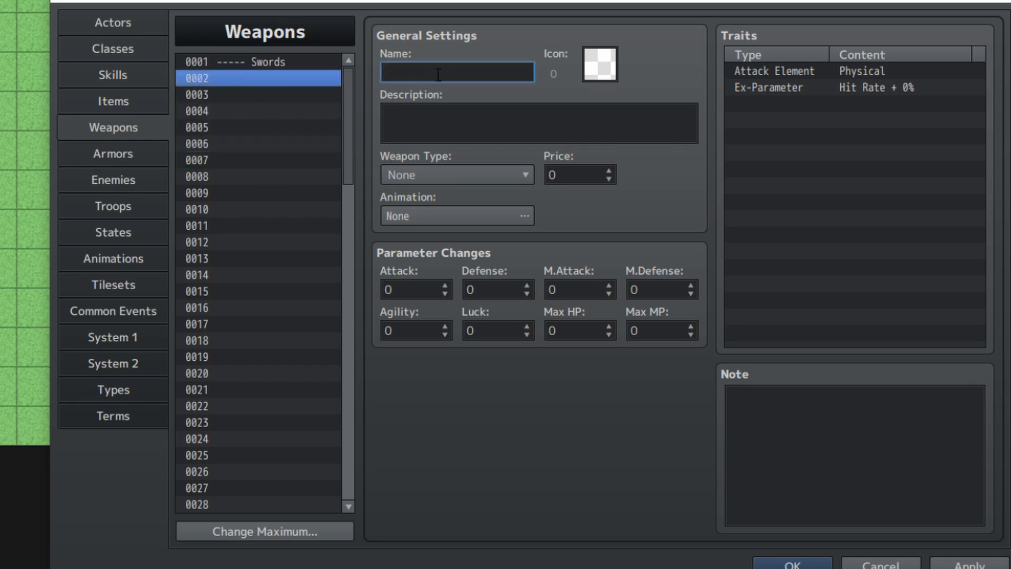
{"action": "type", "text": "Wooden Sword"}
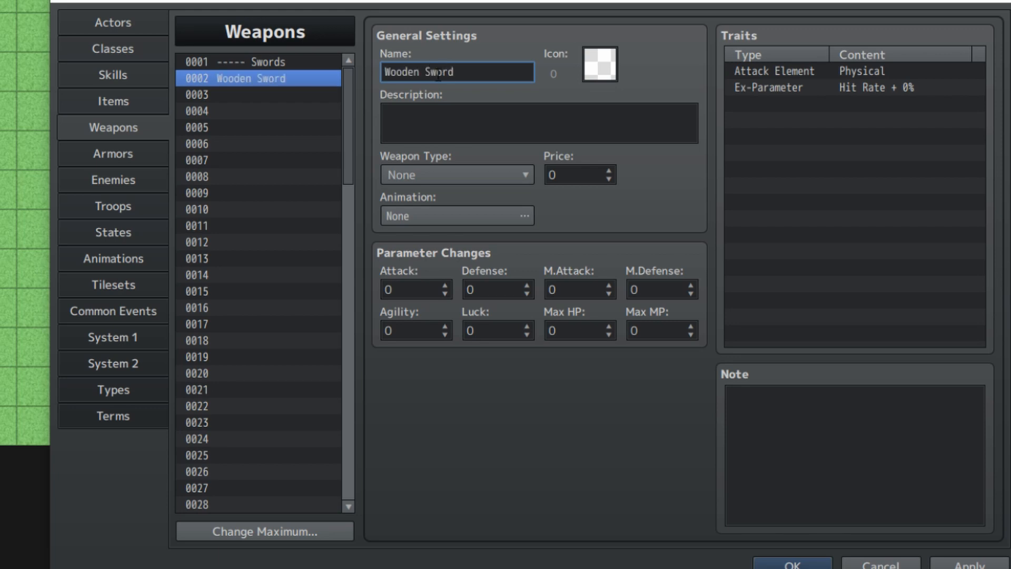
{"action": "double_click", "coordinate": [589, 65]}
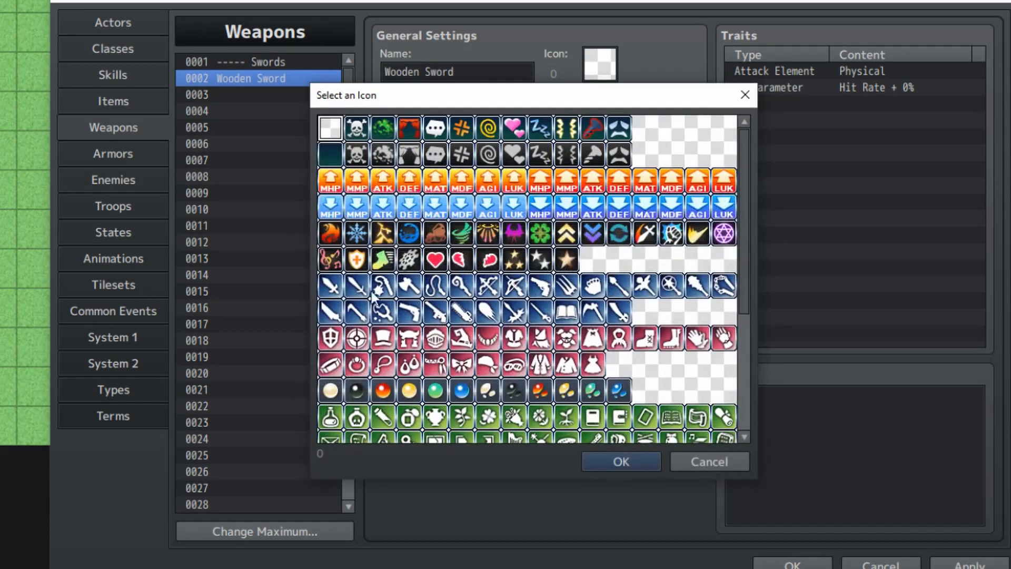
{"action": "double_click", "coordinate": [357, 286]}
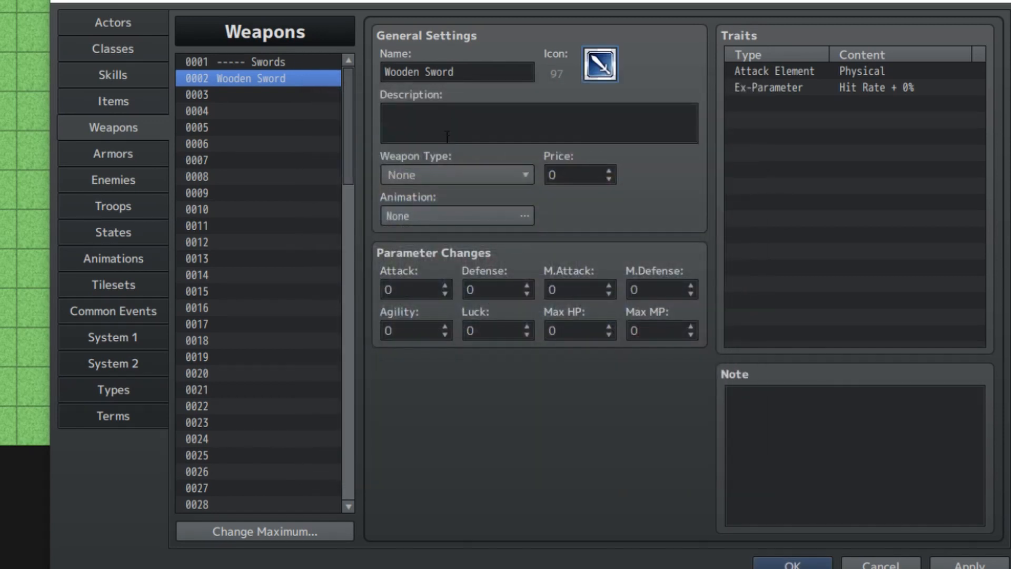
Enter the Wooden Sword's description "[Sword] A training sword made from wood.".
{"action": "left_click", "coordinate": [459, 132]}
{"action": "type", "text": "["}
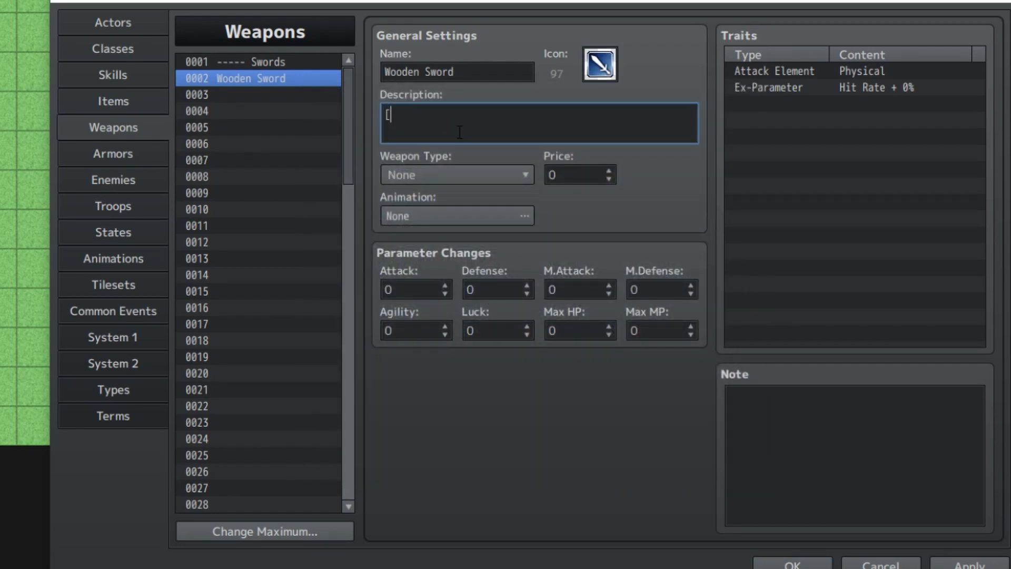
{"action": "type", "text": "Sword] A training s"}
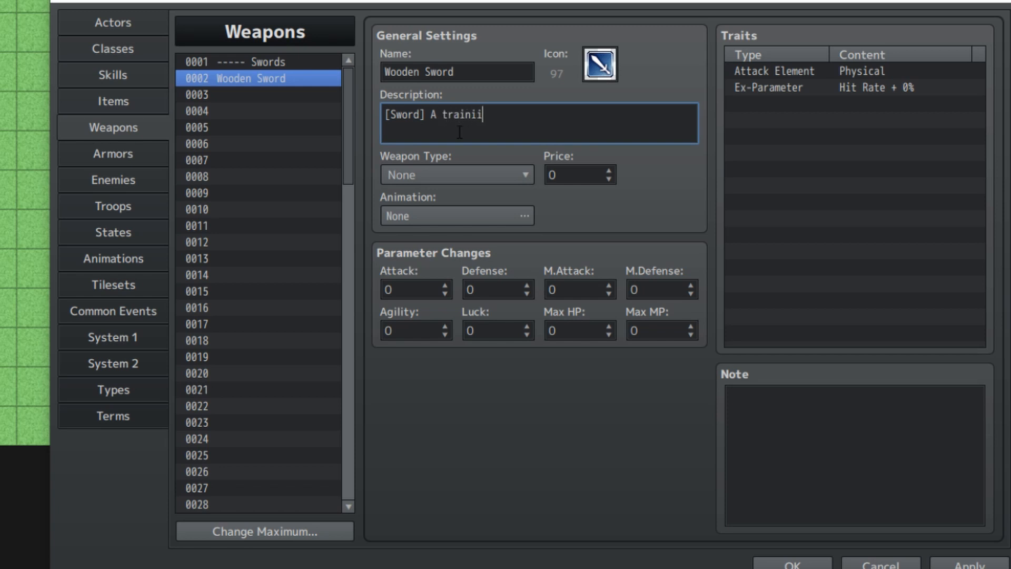
{"action": "type", "text": "word made from wood."}
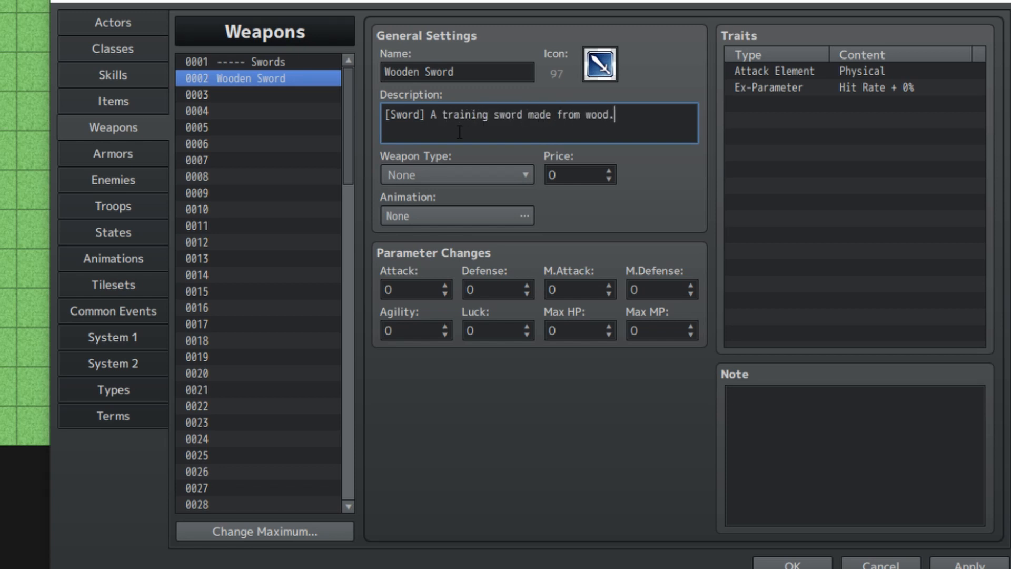
Set the Wooden Sword's weapon type to Sword and its animation to 0006 Slash Physical.
{"action": "left_click", "coordinate": [434, 173]}
{"action": "left_click", "coordinate": [421, 213]}
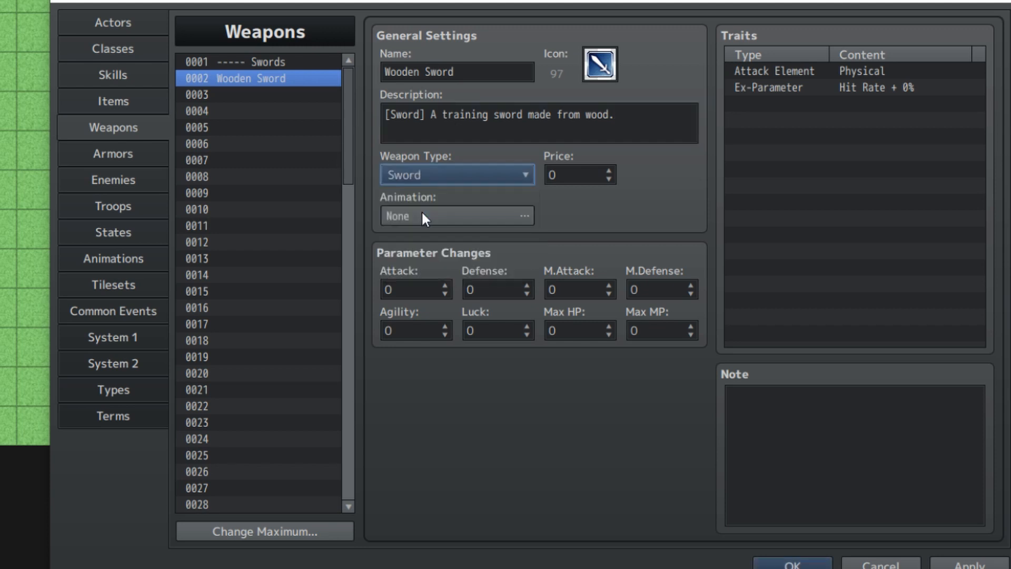
{"action": "left_click", "coordinate": [450, 208]}
{"action": "left_click", "coordinate": [330, 221]}
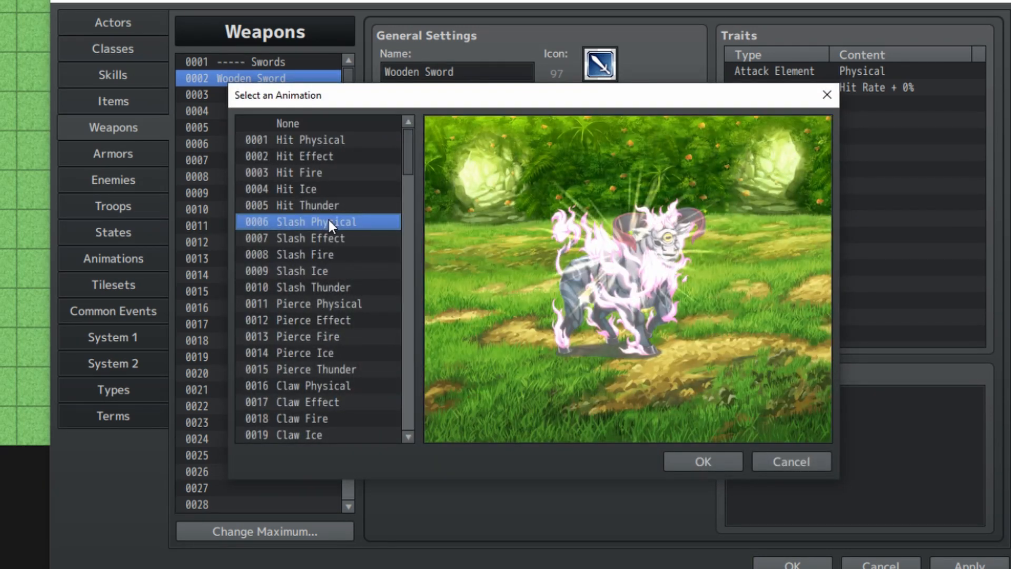
{"action": "left_click", "coordinate": [704, 454]}
Set the Wooden Sword's price to 10 and its Attack parameter to 4.
{"action": "left_click", "coordinate": [569, 173]}
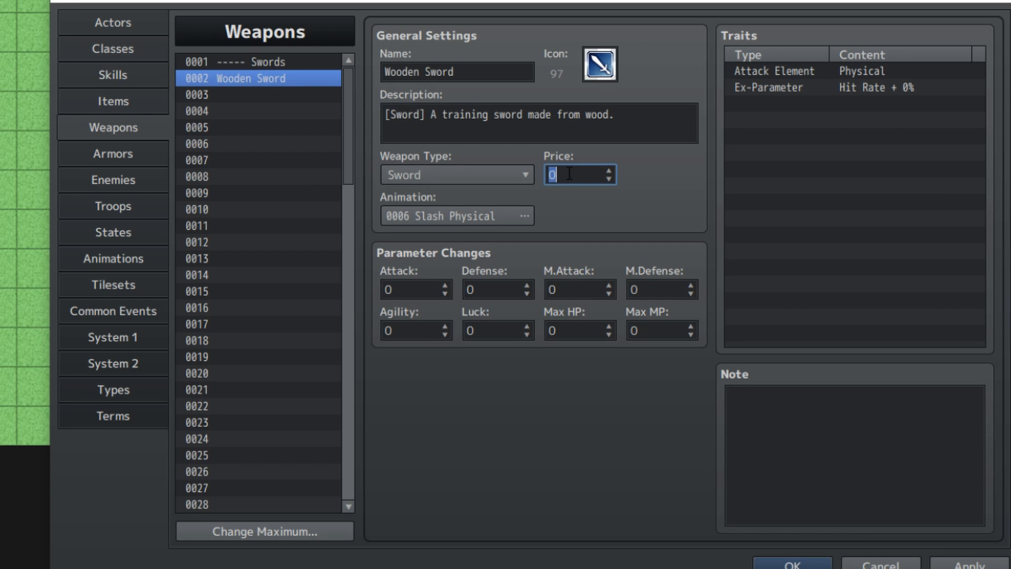
{"action": "type", "text": "10"}
{"action": "key", "text": "Tab"}
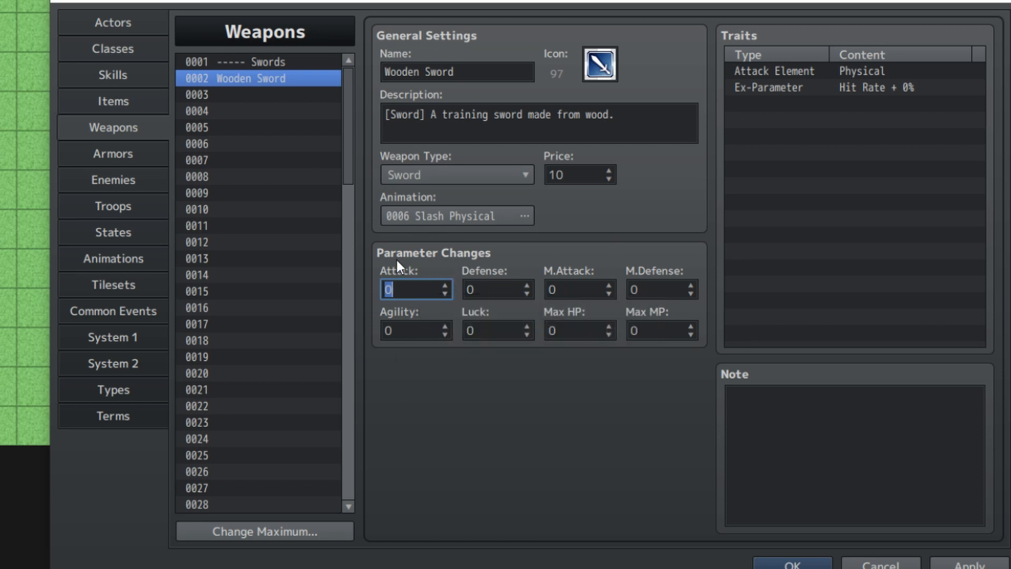
{"action": "mouse_move", "coordinate": [396, 260]}
{"action": "type", "text": "4"}
{"action": "left_click", "coordinate": [279, 95]}
{"action": "left_click", "coordinate": [293, 79]}
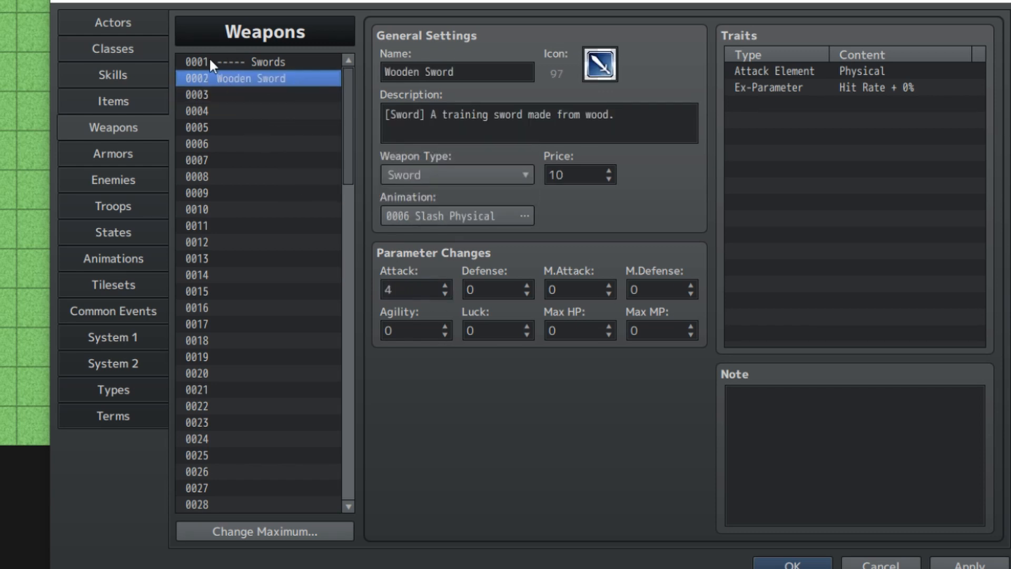
Name armor 0001 "----- Shields" as a category heading in the armor database.
{"action": "left_click", "coordinate": [110, 160]}
{"action": "left_click", "coordinate": [475, 76]}
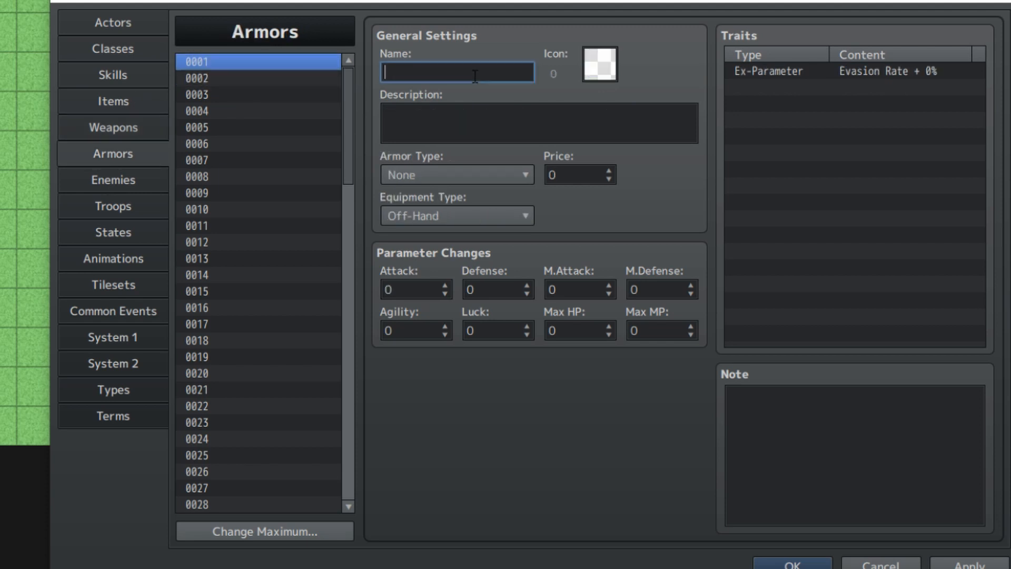
{"action": "type", "text": "----- Shields"}
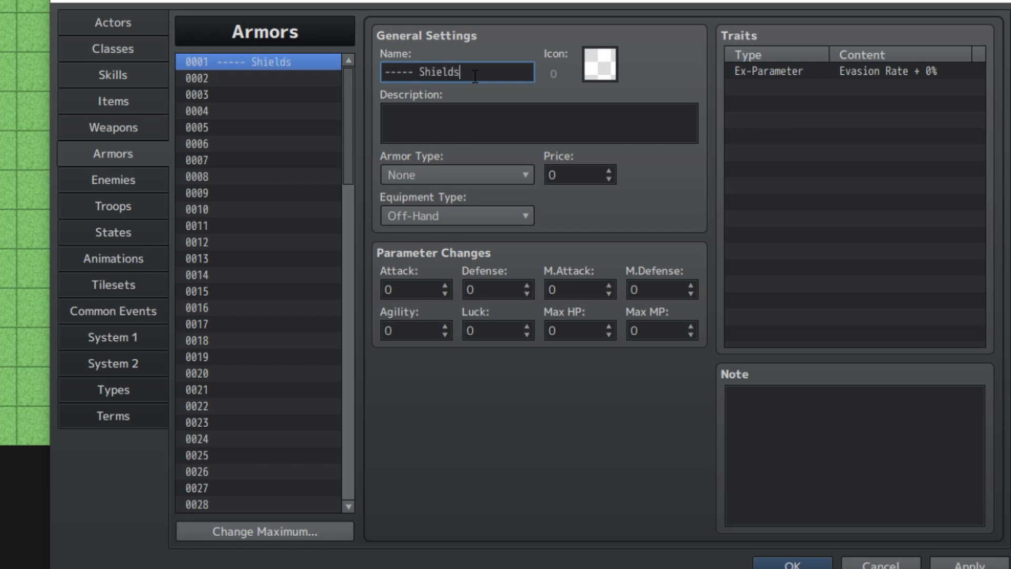
{"action": "key", "text": "Down"}
{"action": "key", "text": "Down"}
{"action": "key", "text": "Down"}
{"action": "key", "text": "Down"}
{"action": "key", "text": "Down"}
{"action": "key", "text": "Down"}
{"action": "key", "text": "Down"}
{"action": "key", "text": "Down"}
{"action": "key", "text": "Down"}
{"action": "key", "text": "Down"}
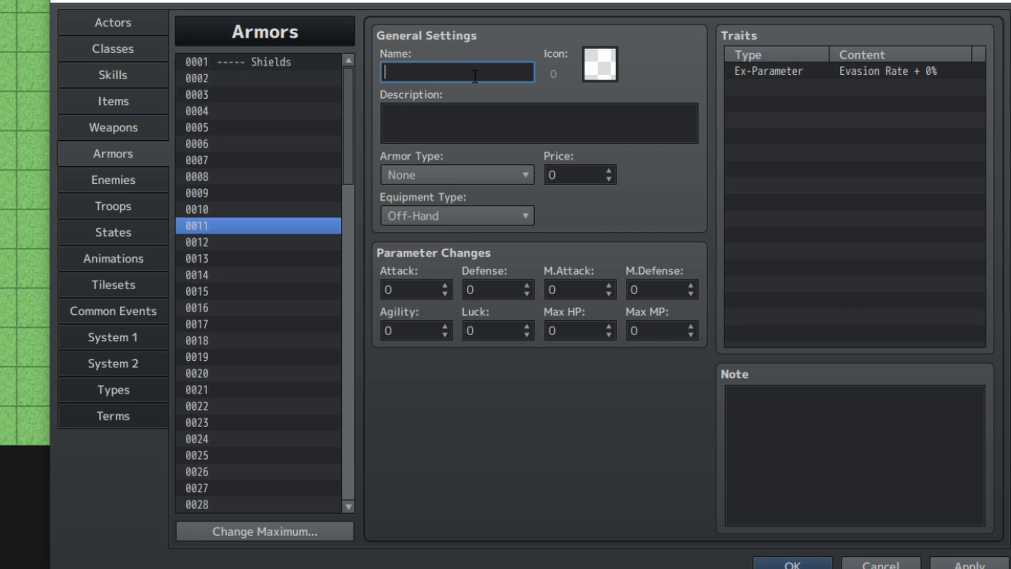
{"action": "key", "text": "Up"}
{"action": "key", "text": "Up"}
{"action": "key", "text": "Up"}
{"action": "key", "text": "Up"}
{"action": "key", "text": "Up"}
{"action": "key", "text": "Up"}
{"action": "key", "text": "Up"}
{"action": "key", "text": "Up"}
{"action": "key", "text": "Up"}
{"action": "key", "text": "Up"}
Name armor 0002 Wooden Buckler and assign it round shield icon 129.
{"action": "key", "text": "Down"}
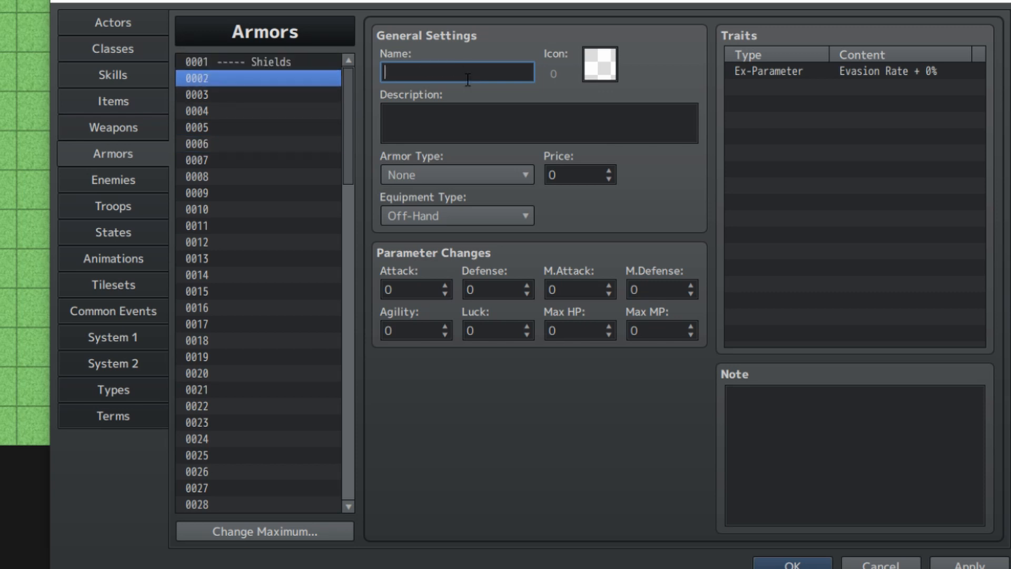
{"action": "type", "text": "Wooden Buckler"}
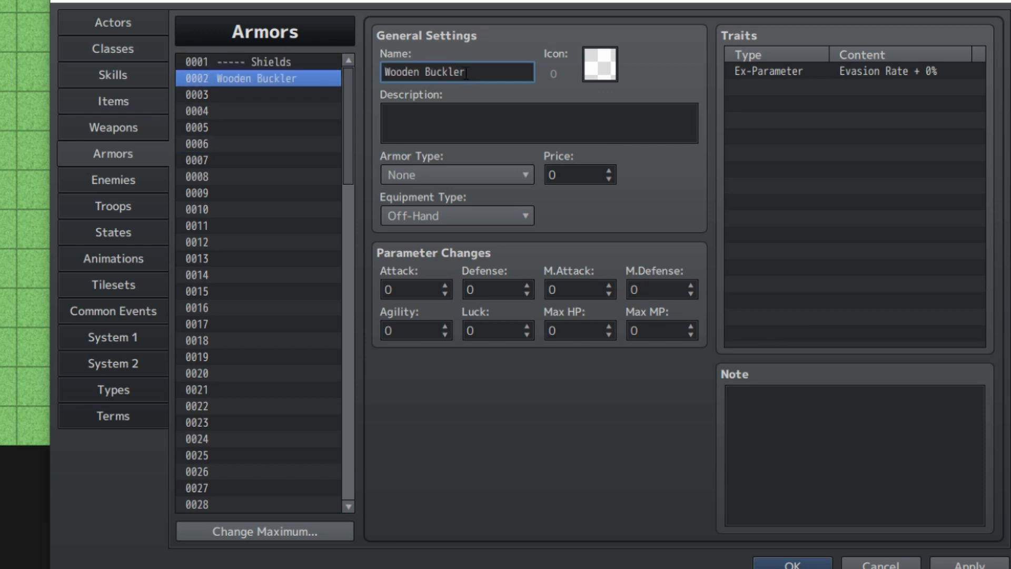
{"action": "double_click", "coordinate": [583, 75]}
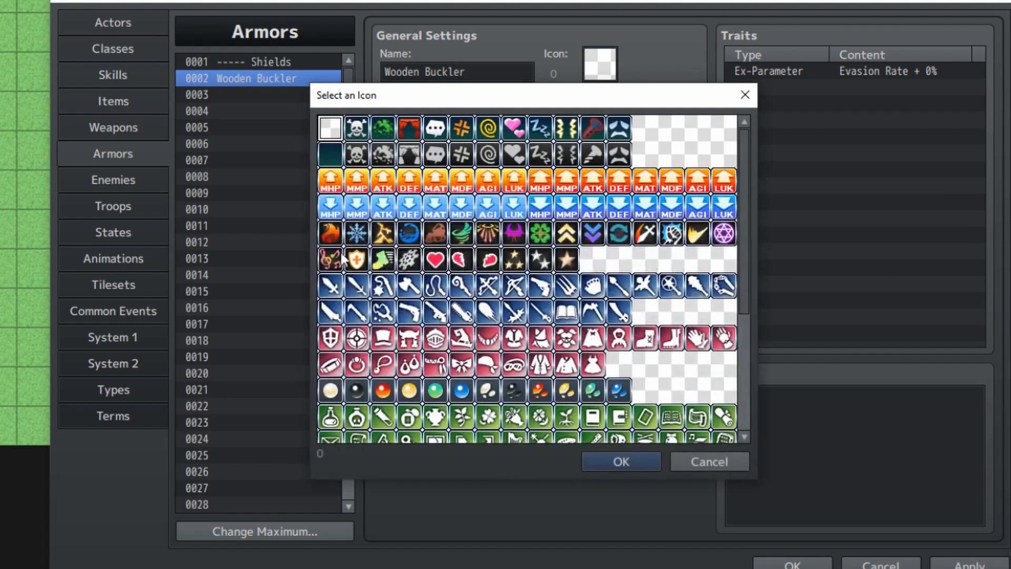
{"action": "double_click", "coordinate": [356, 338]}
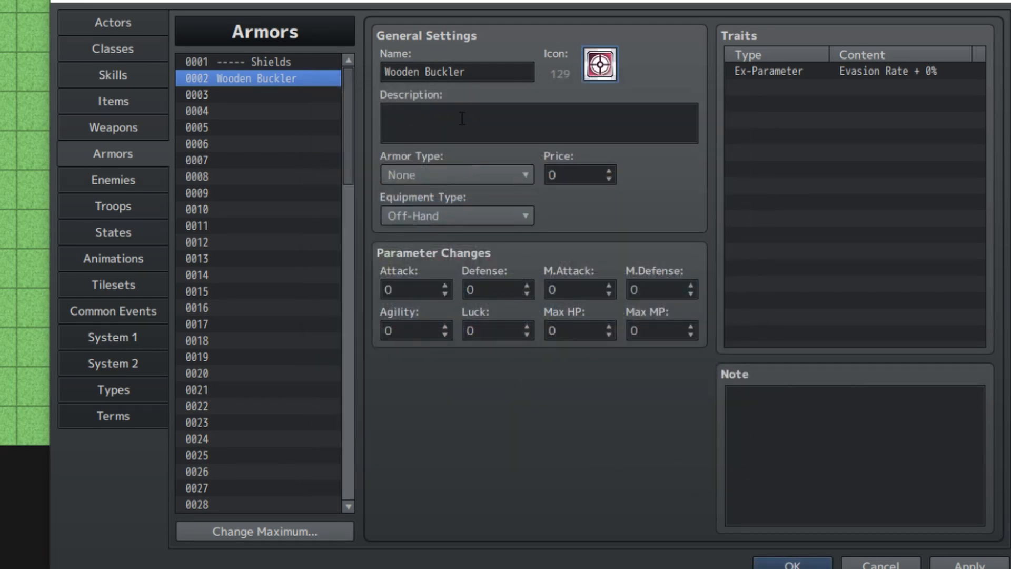
Enter the Wooden Buckler's description "[Shield] A buckler made from wood.".
{"action": "left_click", "coordinate": [463, 114]}
{"action": "type", "text": "[Shield"}
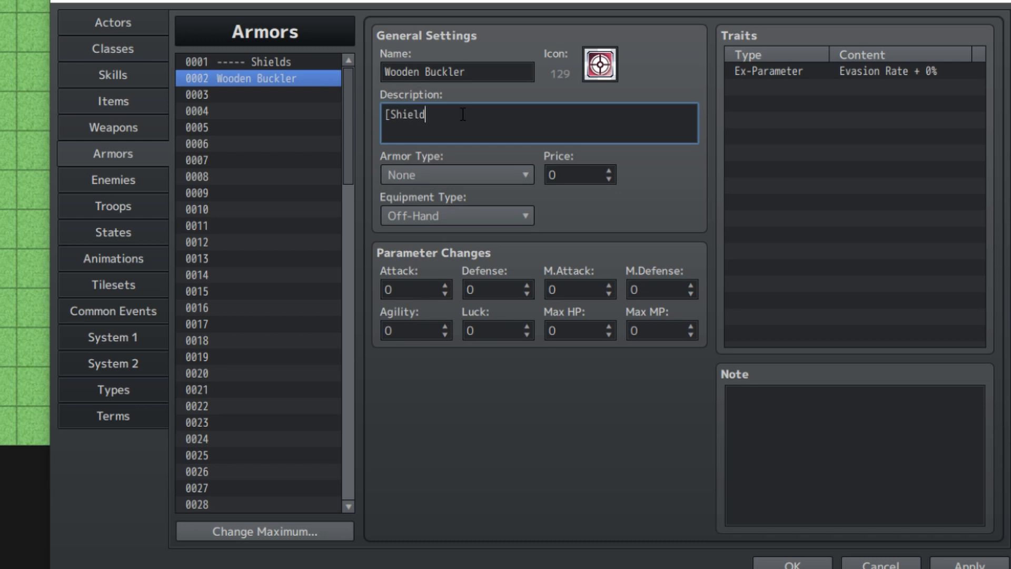
{"action": "type", "text": "] A buckler made from "}
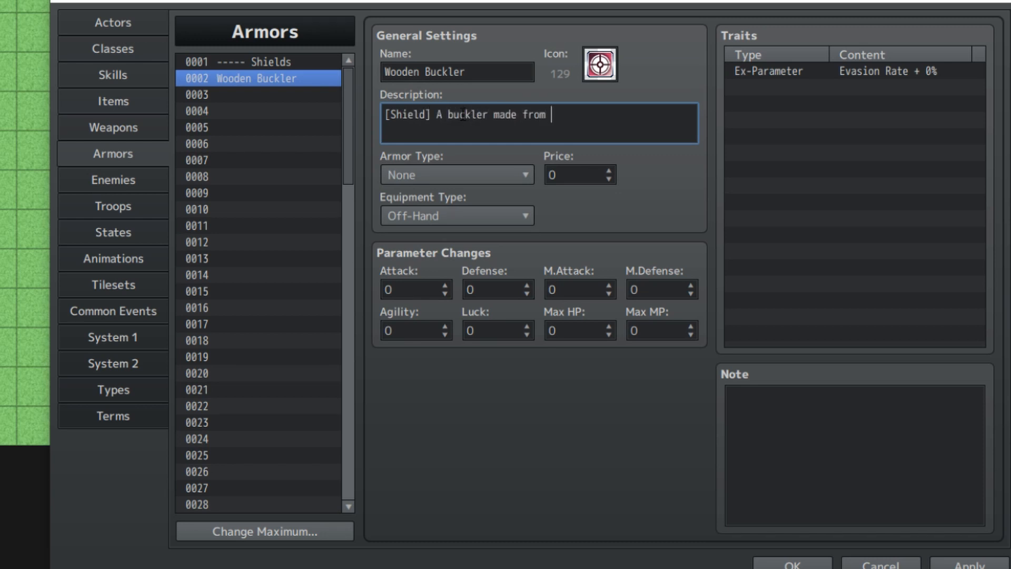
{"action": "type", "text": "wood."}
Set the Wooden Buckler's armor type to Shields and its equipment type to Off-Hand.
{"action": "left_click", "coordinate": [404, 180]}
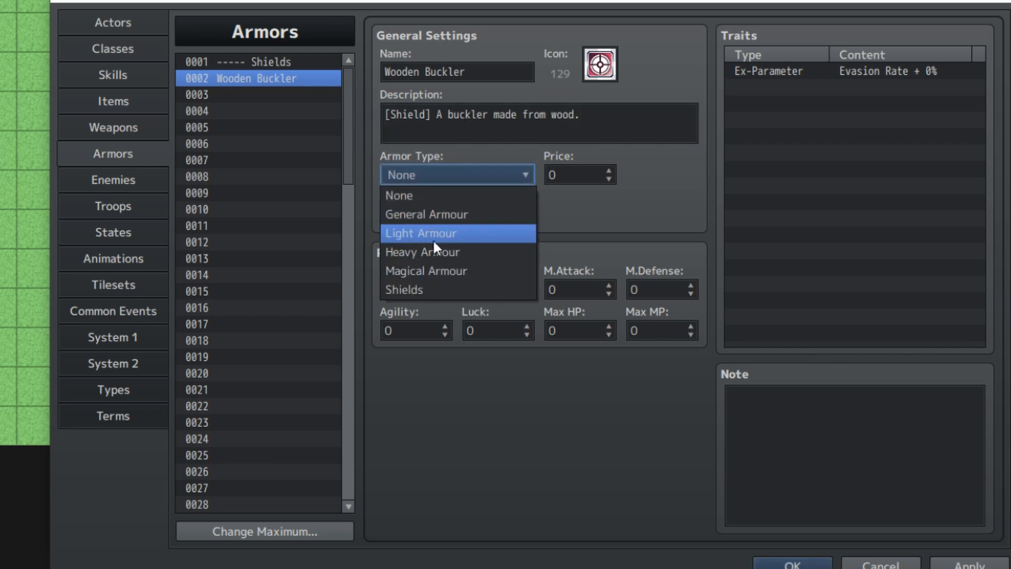
{"action": "left_click", "coordinate": [434, 290]}
{"action": "left_click", "coordinate": [453, 220]}
{"action": "left_click", "coordinate": [440, 239]}
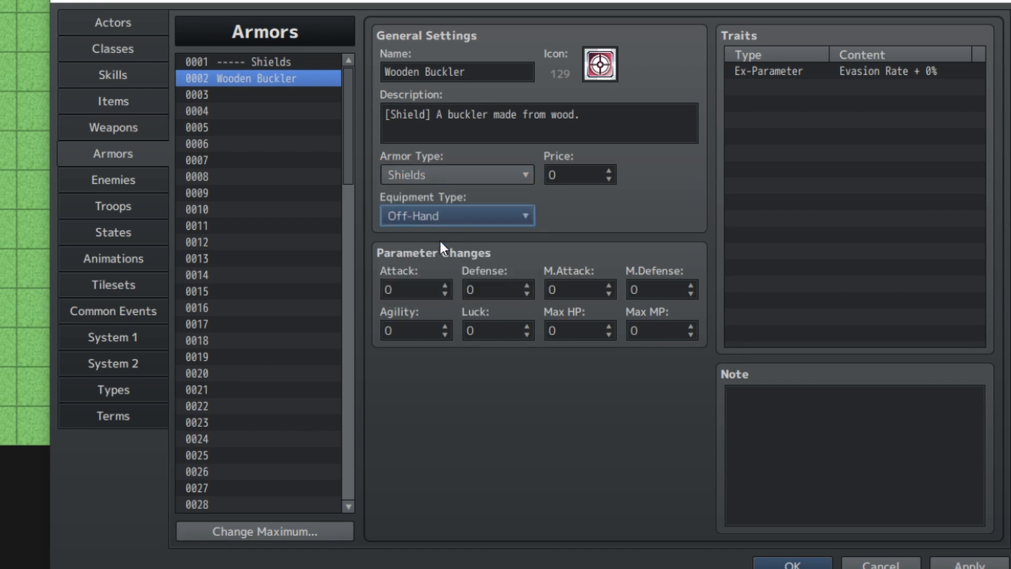
Set the Wooden Buckler's price to 50 and its Defense parameter to 2.
{"action": "left_click", "coordinate": [592, 176]}
{"action": "type", "text": "50"}
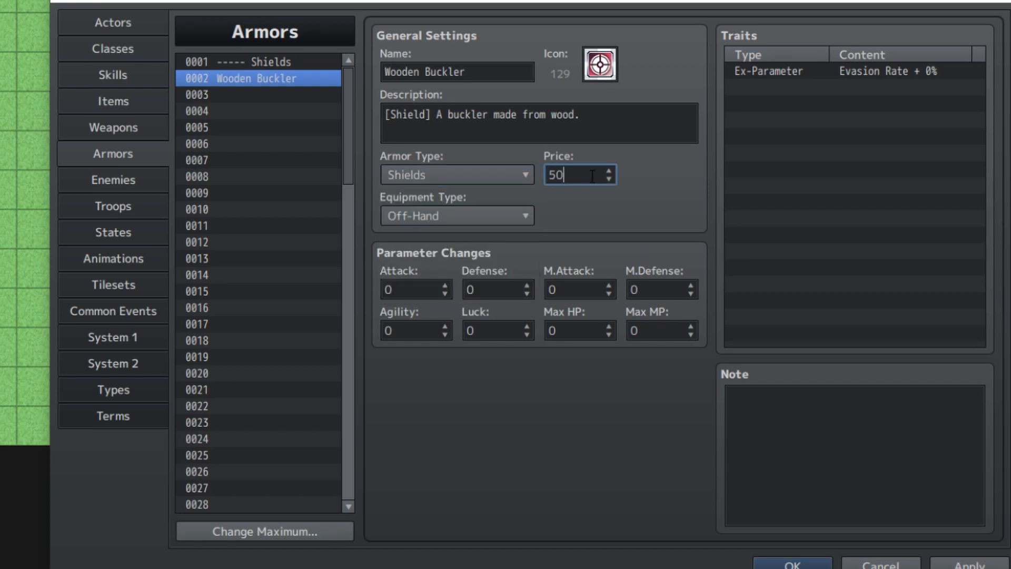
{"action": "left_click", "coordinate": [485, 290]}
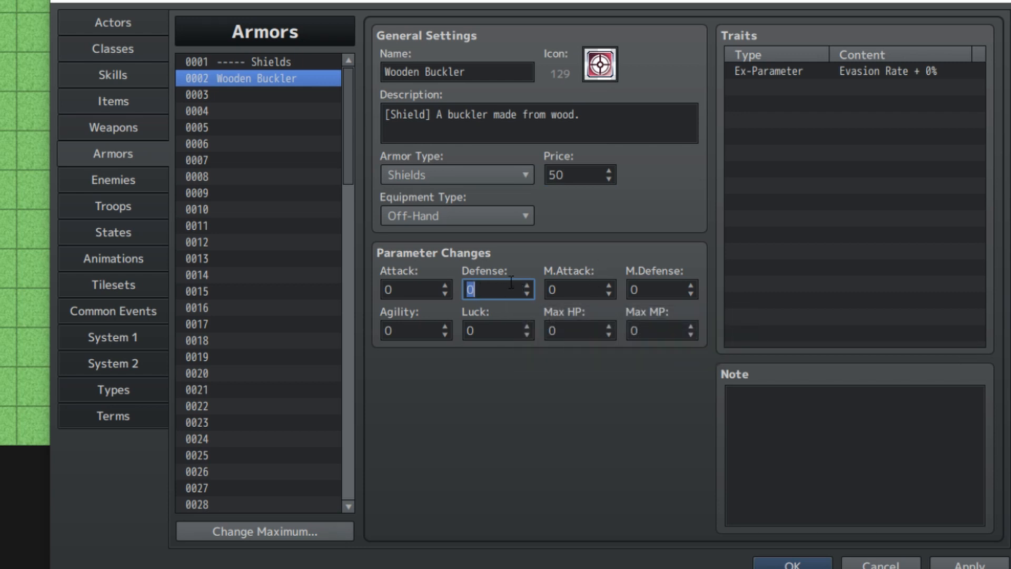
{"action": "type", "text": "2"}
{"action": "left_click", "coordinate": [237, 225]}
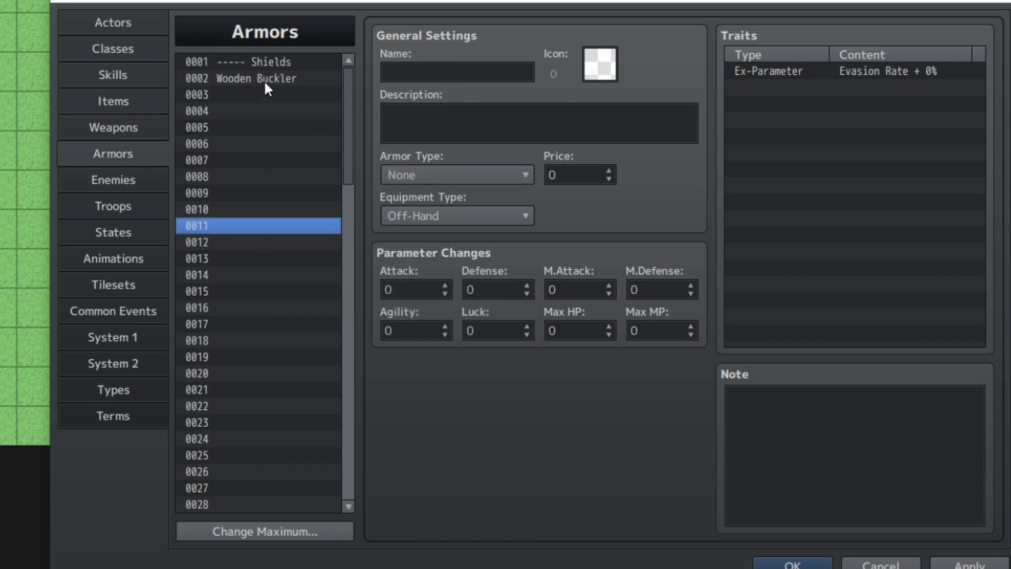
{"action": "left_click_drag", "start_coordinate": [263, 95], "coordinate": [221, 307]}
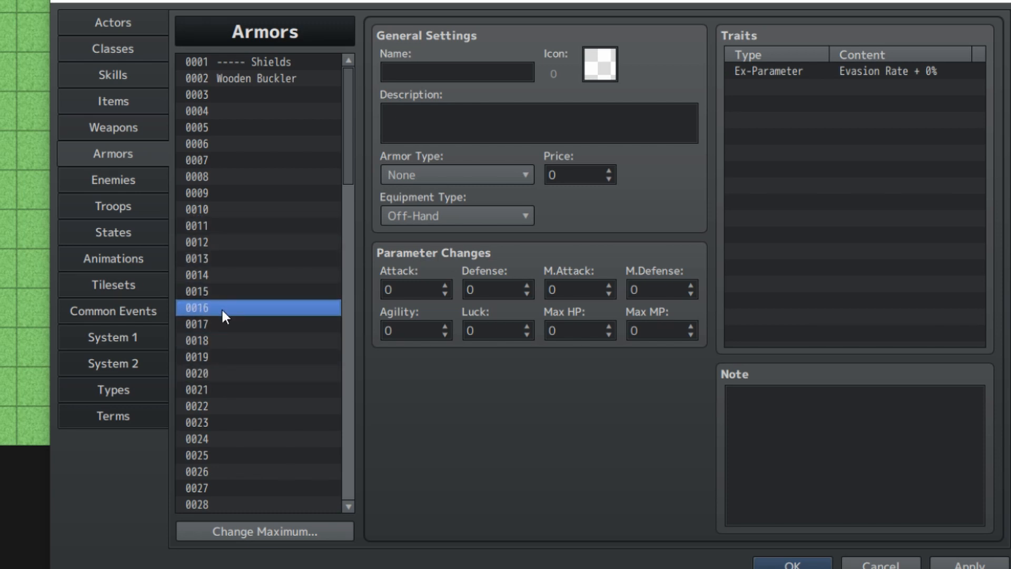
Name armor entry 0016 "----- Heavy Armour (Head)" as a category heading.
{"action": "left_click", "coordinate": [434, 67]}
{"action": "type", "text": "-----"}
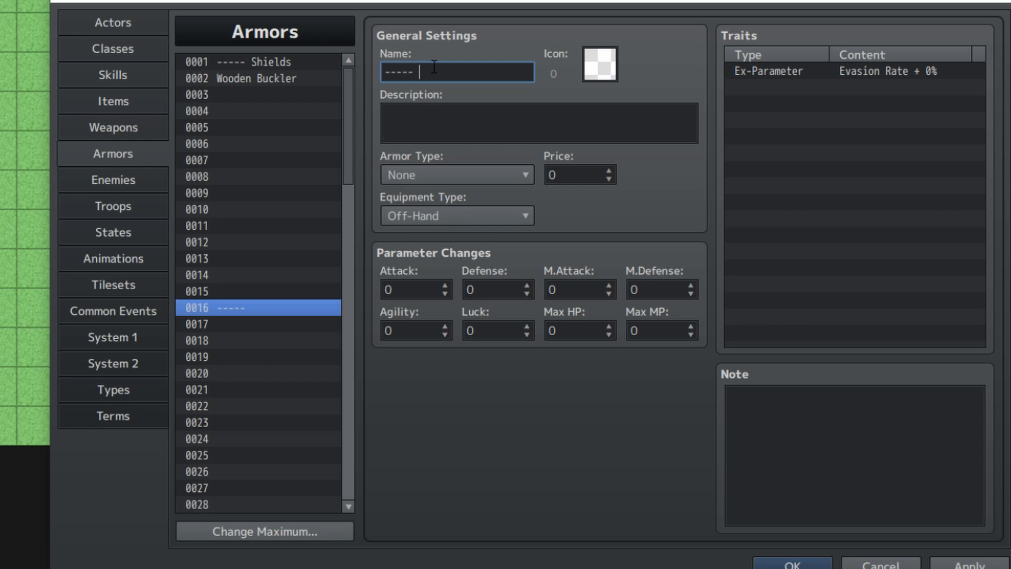
{"action": "type", "text": "Heavy Armour (Head)"}
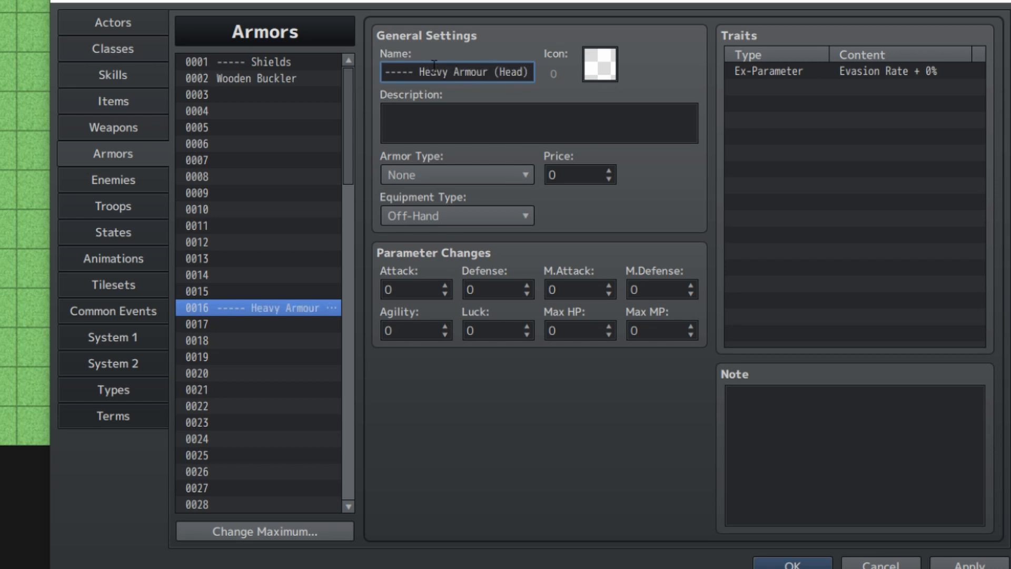
Name armor entry 0031 "----- Heavy (Body)" as the heading for heavy body armor.
{"action": "key", "text": "Down"}
{"action": "key", "text": "Down"}
{"action": "key", "text": "Down"}
{"action": "key", "text": "Down"}
{"action": "key", "text": "Down"}
{"action": "key", "text": "Down"}
{"action": "key", "text": "Down"}
{"action": "key", "text": "Down"}
{"action": "key", "text": "Down"}
{"action": "scroll", "coordinate": [293, 371], "scroll_direction": "down", "scroll_amount": 2}
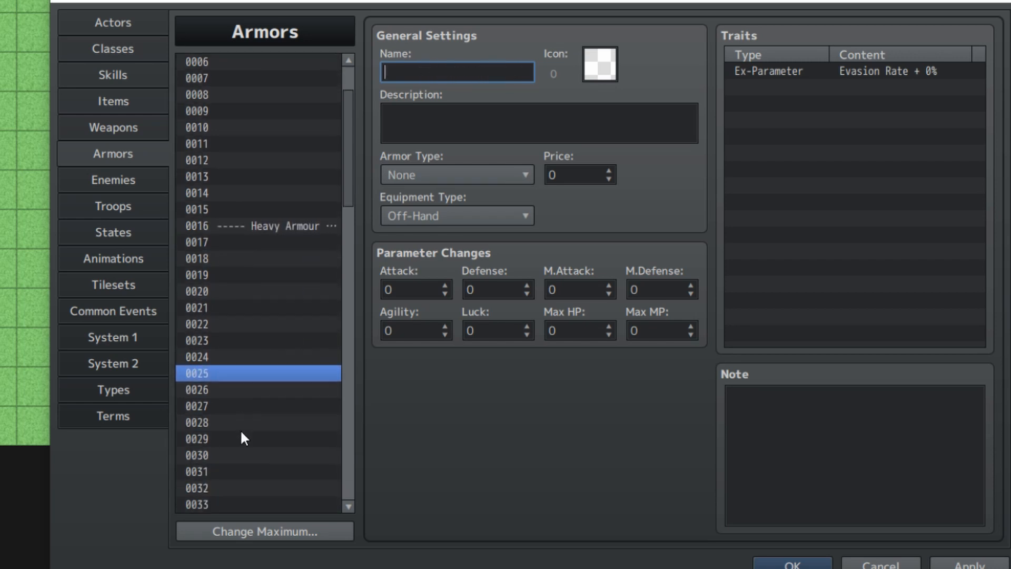
{"action": "left_click", "coordinate": [225, 470]}
{"action": "left_click", "coordinate": [465, 72]}
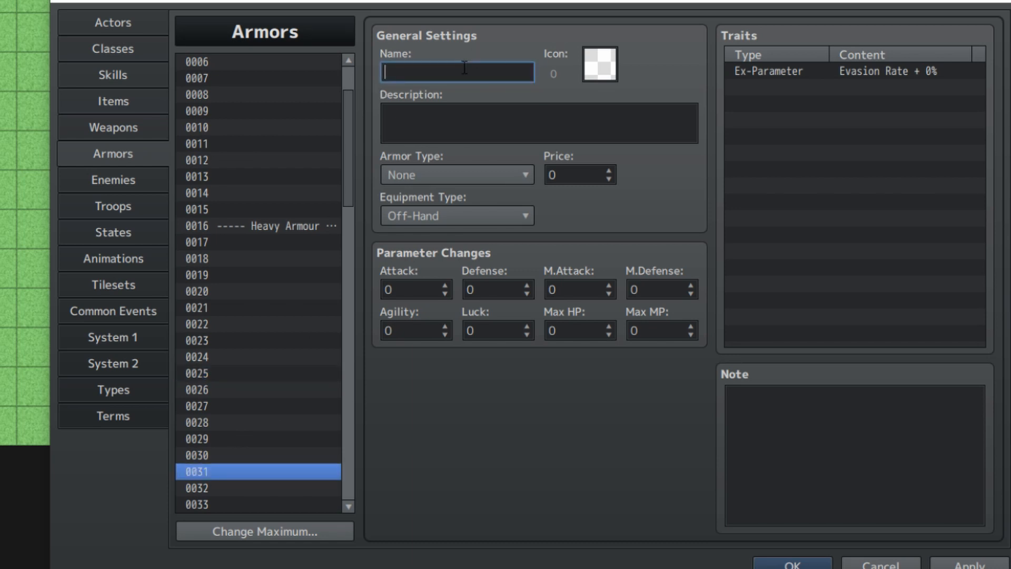
{"action": "type", "text": "----- Heavy (Body)"}
Shorten the name of heading entry 0016 to "----- Heavy (Head)".
{"action": "left_click", "coordinate": [317, 226]}
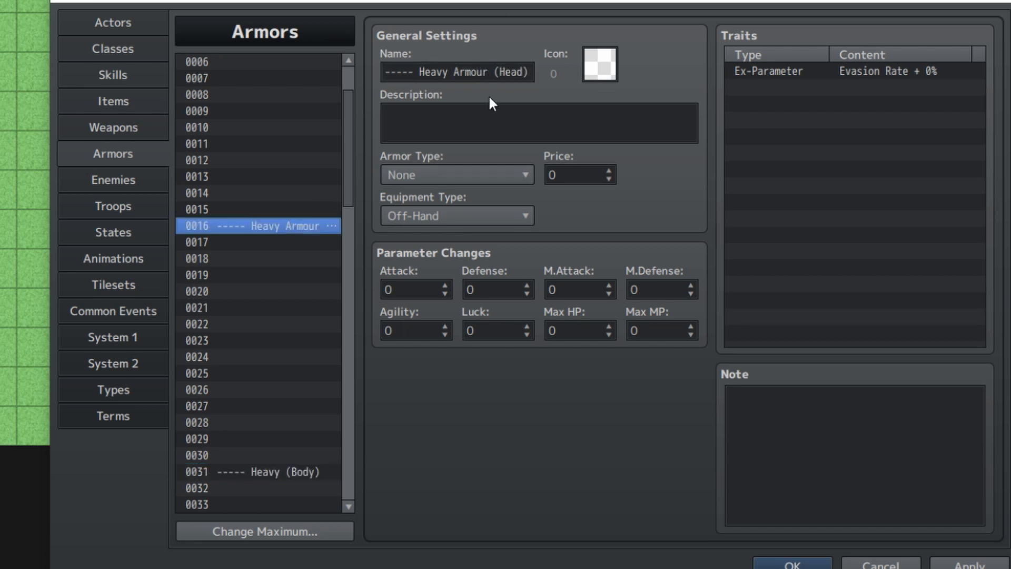
{"action": "double_click", "coordinate": [478, 75]}
{"action": "key", "text": "Delete"}
{"action": "key", "text": "Delete"}
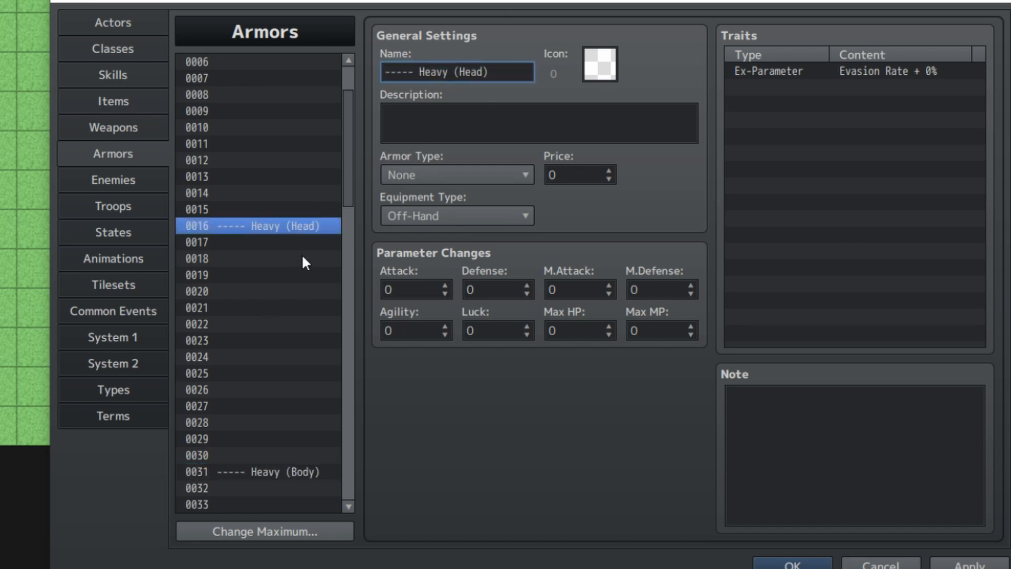
Name armor 0017 Leather Armour and assign it body armor icon 137.
{"action": "left_click", "coordinate": [293, 243]}
{"action": "left_click", "coordinate": [463, 77]}
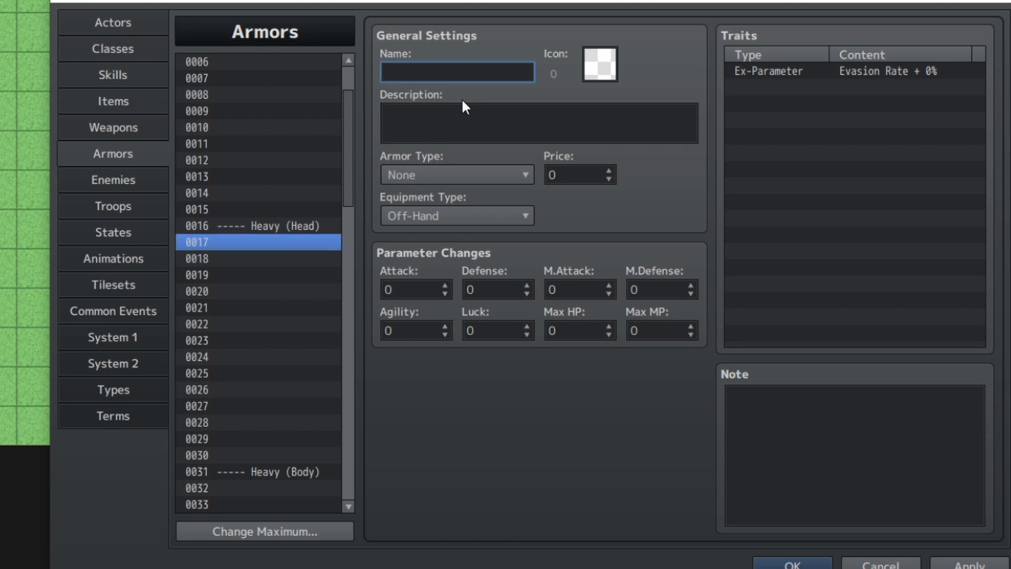
{"action": "type", "text": "Leather "}
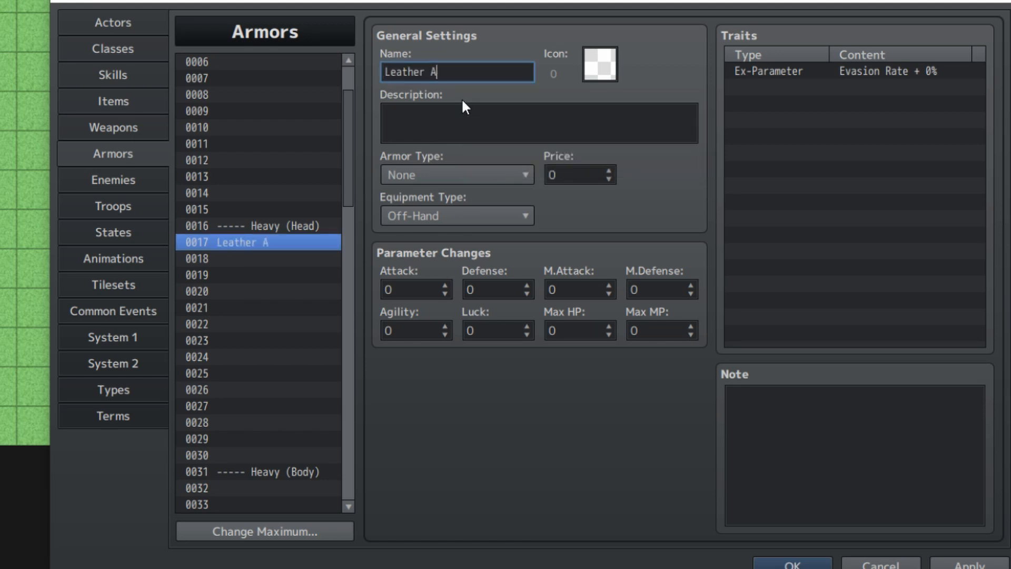
{"action": "type", "text": "A"}
{"action": "key", "text": "BackSpace"}
{"action": "type", "text": "Breas"}
{"action": "key", "text": "BackSpace"}
{"action": "key", "text": "BackSpace"}
{"action": "key", "text": "BackSpace"}
{"action": "key", "text": "BackSpace"}
{"action": "key", "text": "BackSpace"}
{"action": "type", "text": "Armour"}
{"action": "double_click", "coordinate": [599, 60]}
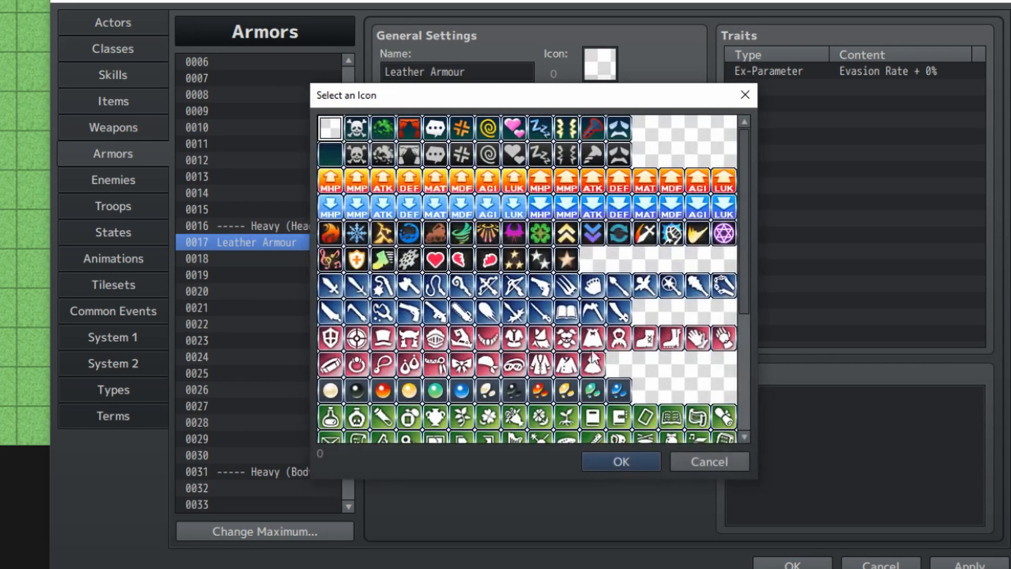
{"action": "double_click", "coordinate": [568, 338]}
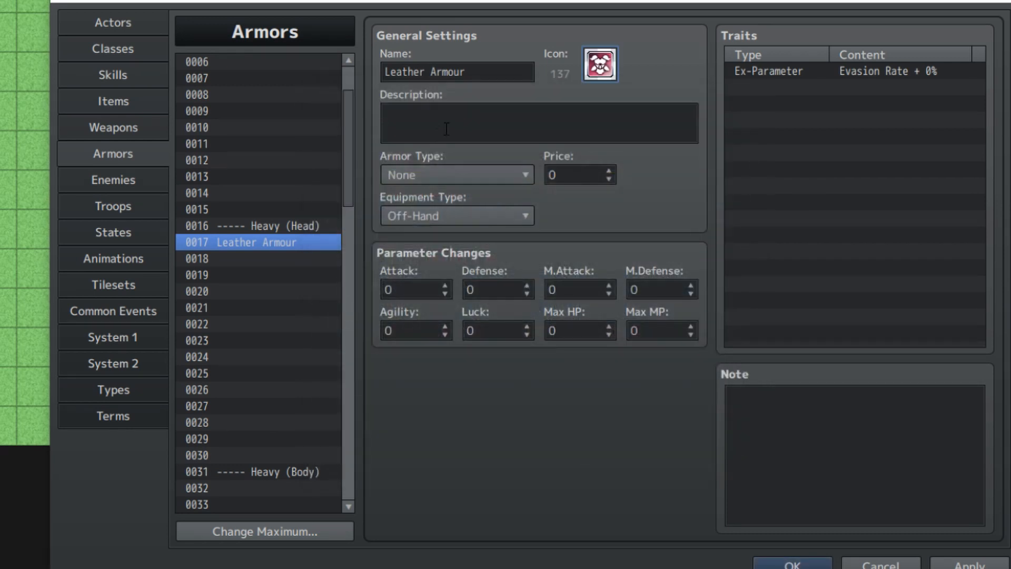
Enter the description "[Heavy] A set of armour made from leather." for armor 0017.
{"action": "left_click", "coordinate": [447, 129]}
{"action": "type", "text": "[Heavy]"}
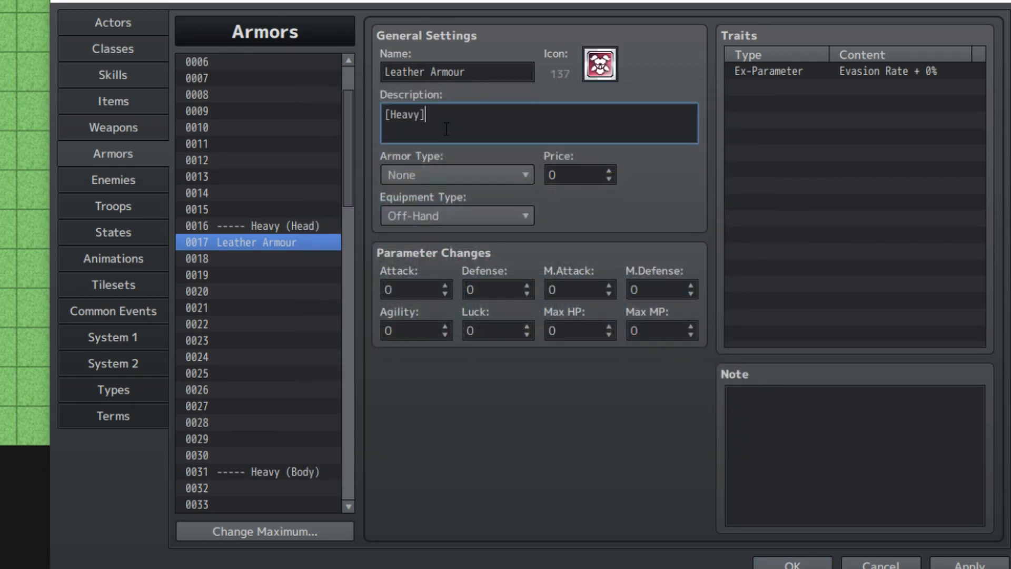
{"action": "type", "text": " A set of armour made from"}
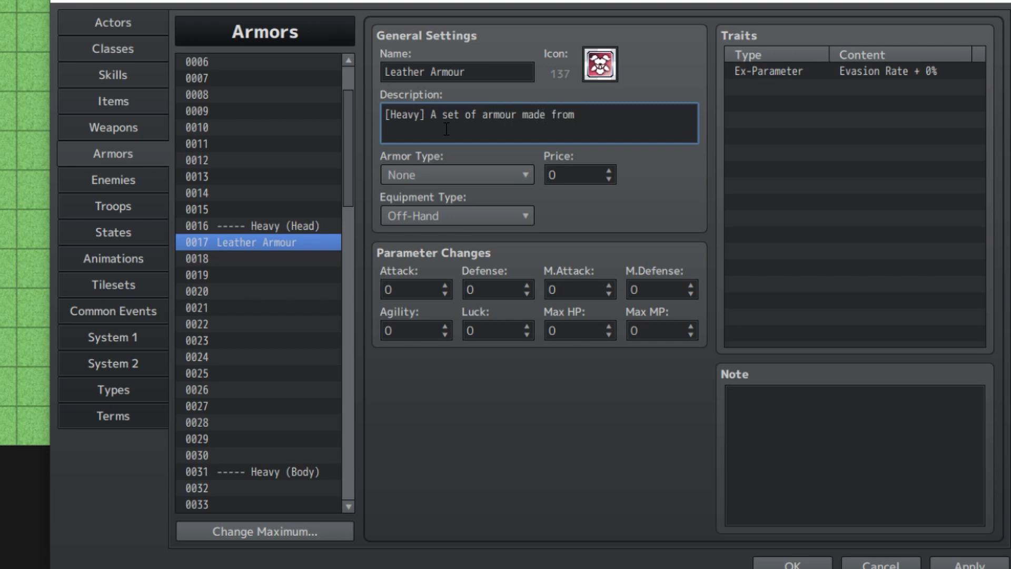
{"action": "type", "text": " leather."}
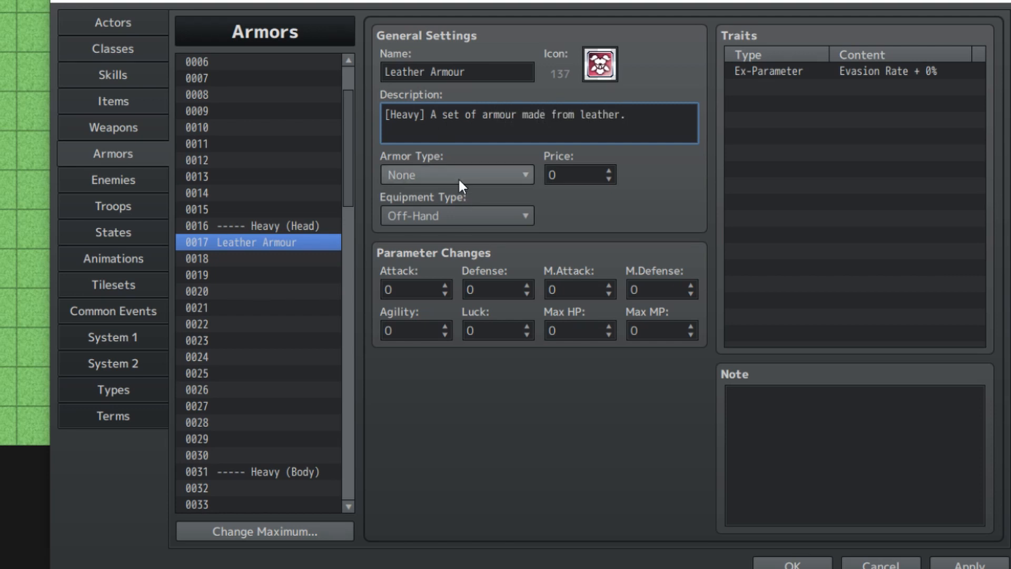
Set armor 0017's armor type to Heavy Armour and its equipment type to Head.
{"action": "left_click", "coordinate": [458, 178]}
{"action": "left_click", "coordinate": [442, 252]}
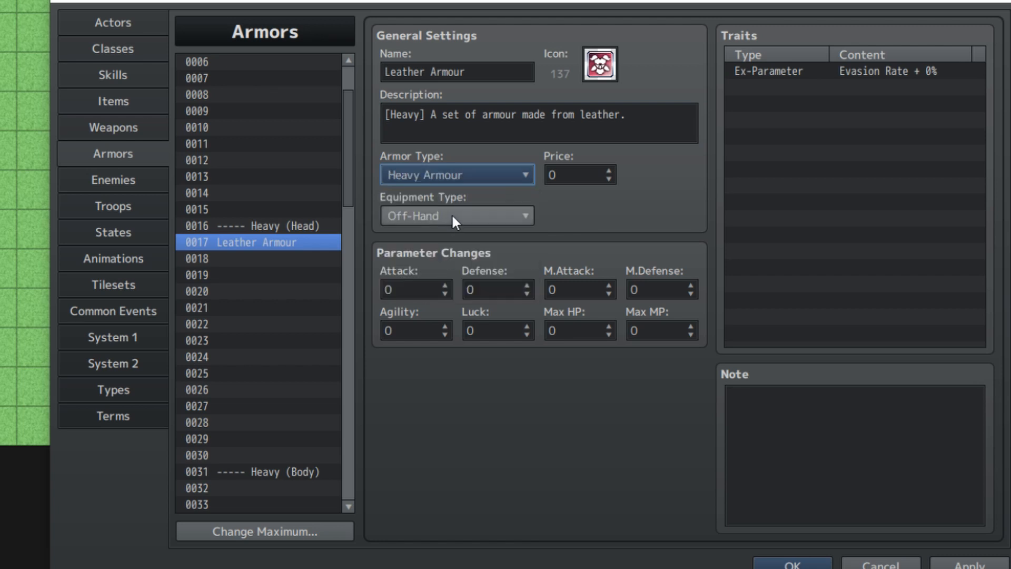
{"action": "left_click", "coordinate": [453, 215]}
{"action": "left_click", "coordinate": [437, 257]}
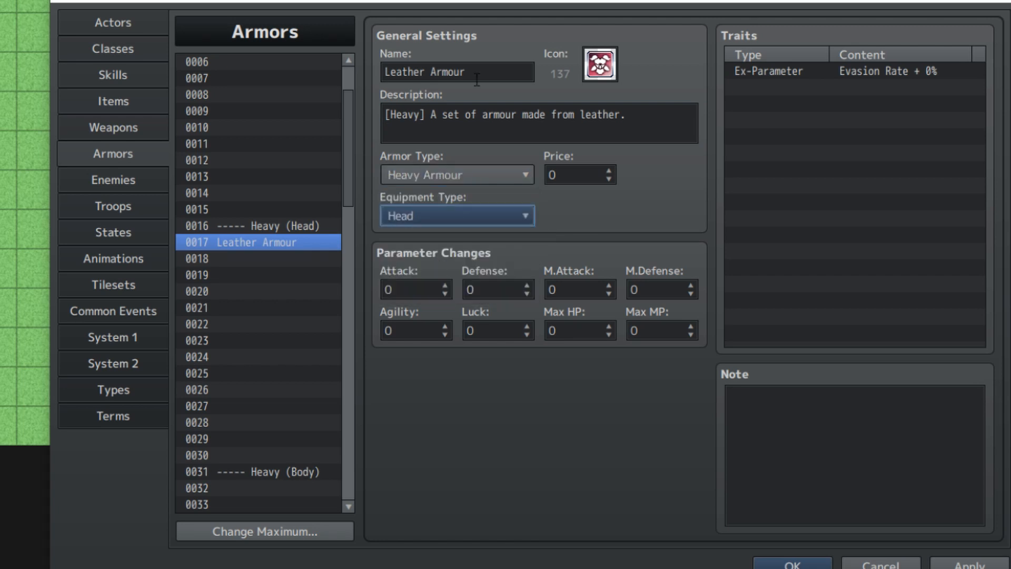
Rename armor 0017 to Leather Helmet and change its icon to helmet icon 132.
{"action": "left_click", "coordinate": [432, 74]}
{"action": "double_click", "coordinate": [469, 72]}
{"action": "type", "text": "H"}
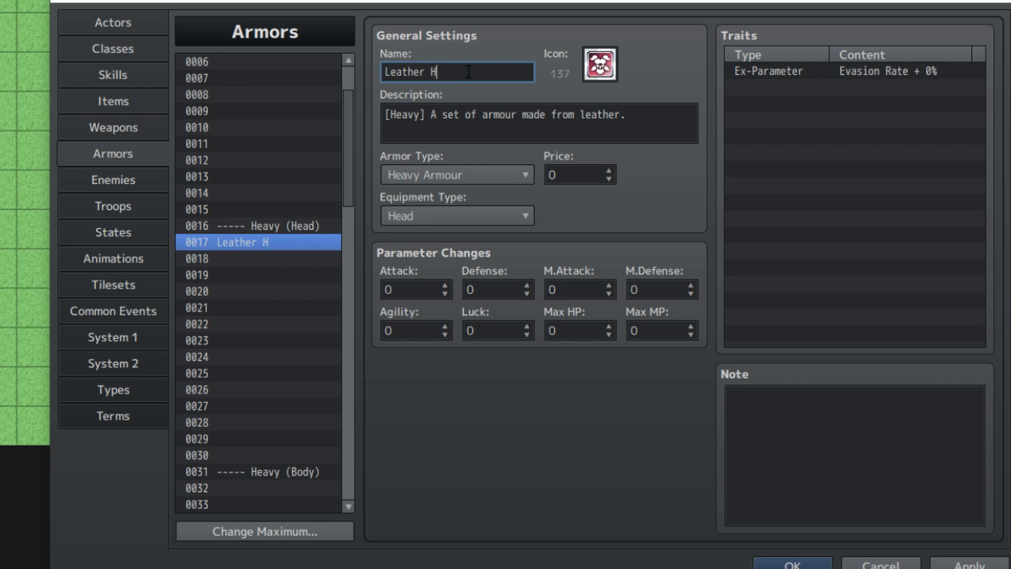
{"action": "type", "text": "elmet"}
{"action": "double_click", "coordinate": [600, 64]}
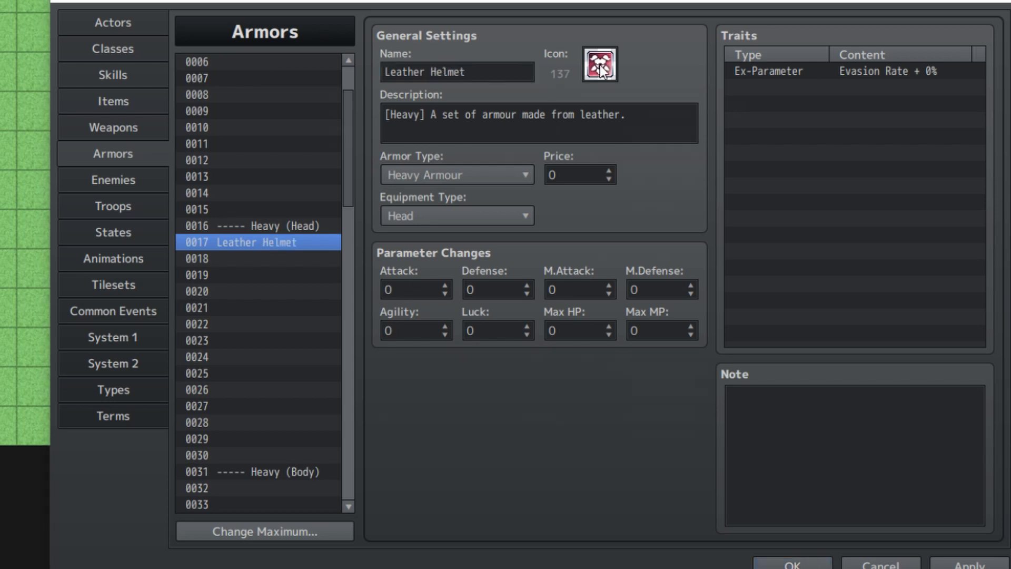
{"action": "double_click", "coordinate": [436, 345]}
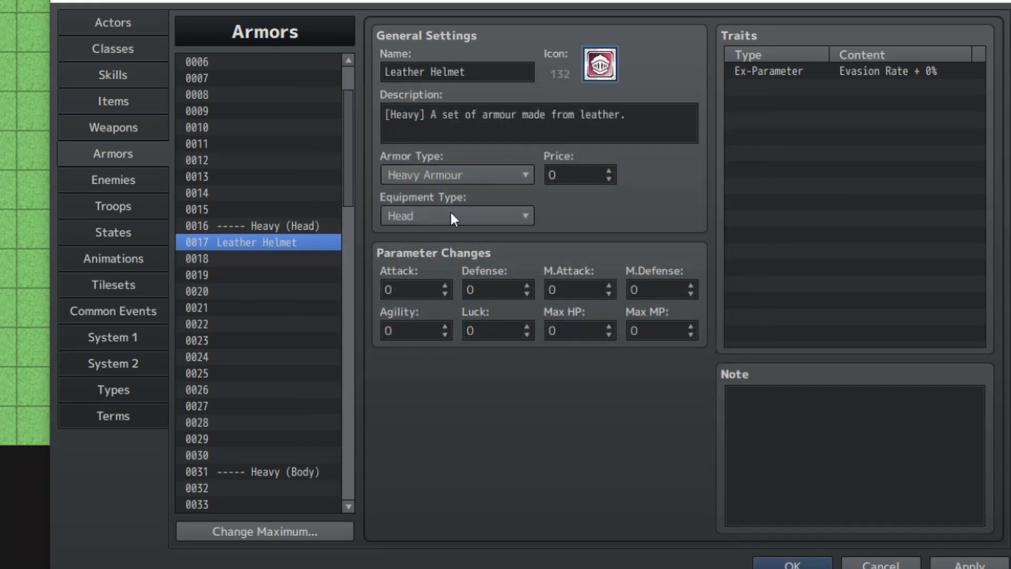
Change the Leather Helmet's description to "[Heavy] A helmet made from leather.".
{"action": "left_click", "coordinate": [435, 122]}
{"action": "left_click_drag", "start_coordinate": [431, 115], "coordinate": [694, 122]}
{"action": "key", "text": "BackSpace"}
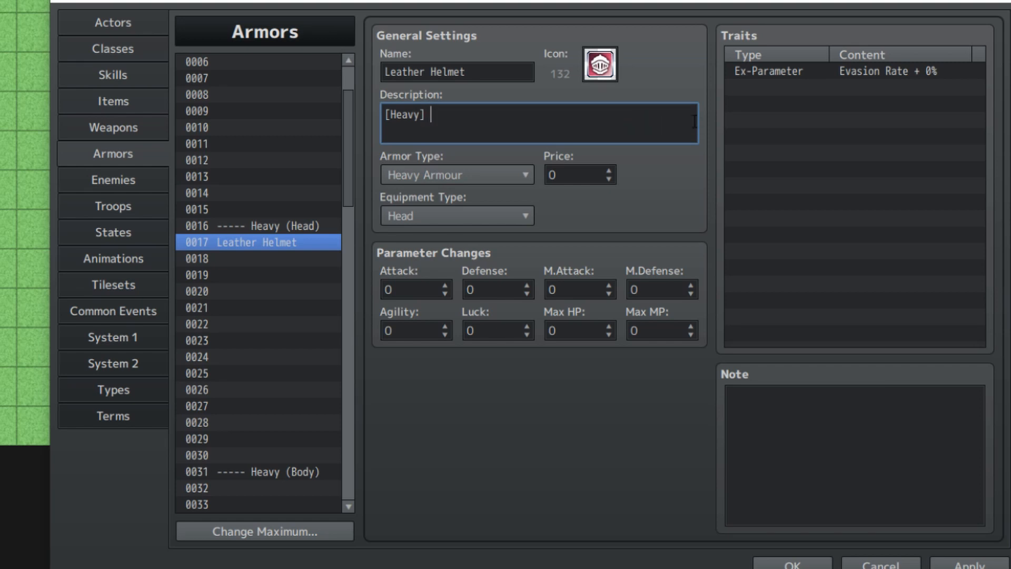
{"action": "type", "text": "A helmet made from leather."}
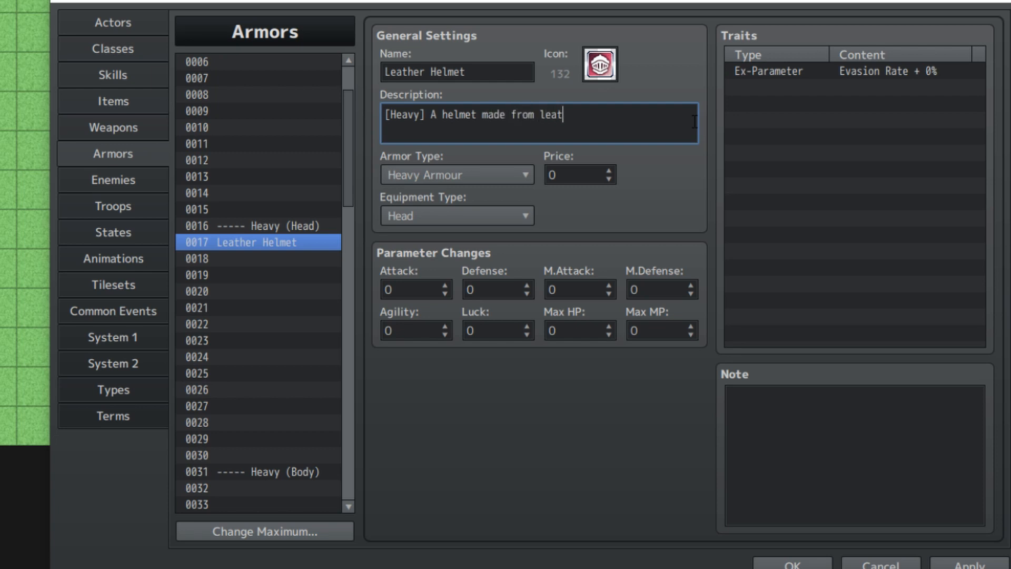
Set the Leather Helmet's price to 75 and its Defense parameter to 3.
{"action": "double_click", "coordinate": [582, 175]}
{"action": "type", "text": "50"}
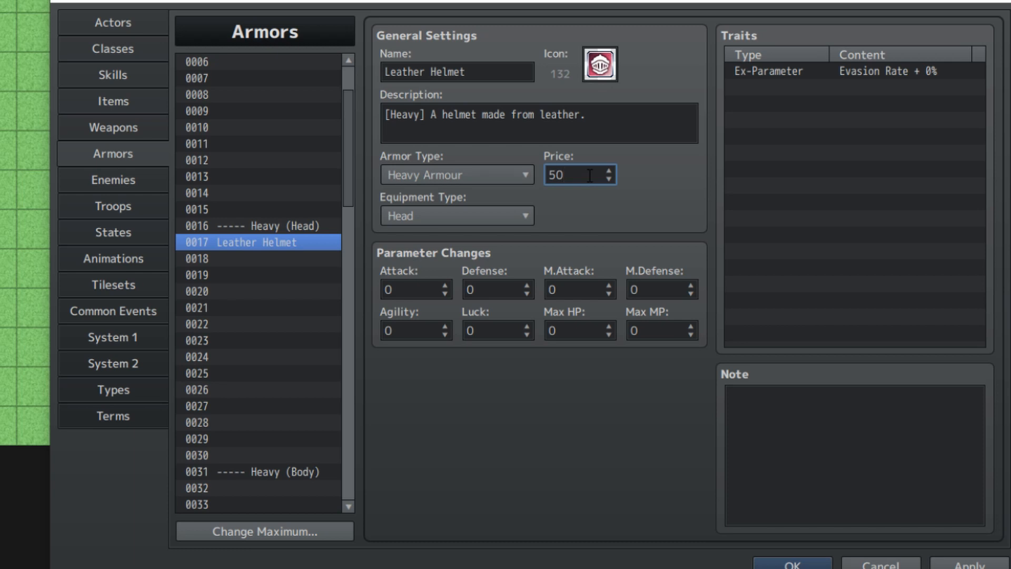
{"action": "key", "text": "BackSpace"}
{"action": "key", "text": "BackSpace"}
{"action": "type", "text": "75"}
{"action": "double_click", "coordinate": [511, 290]}
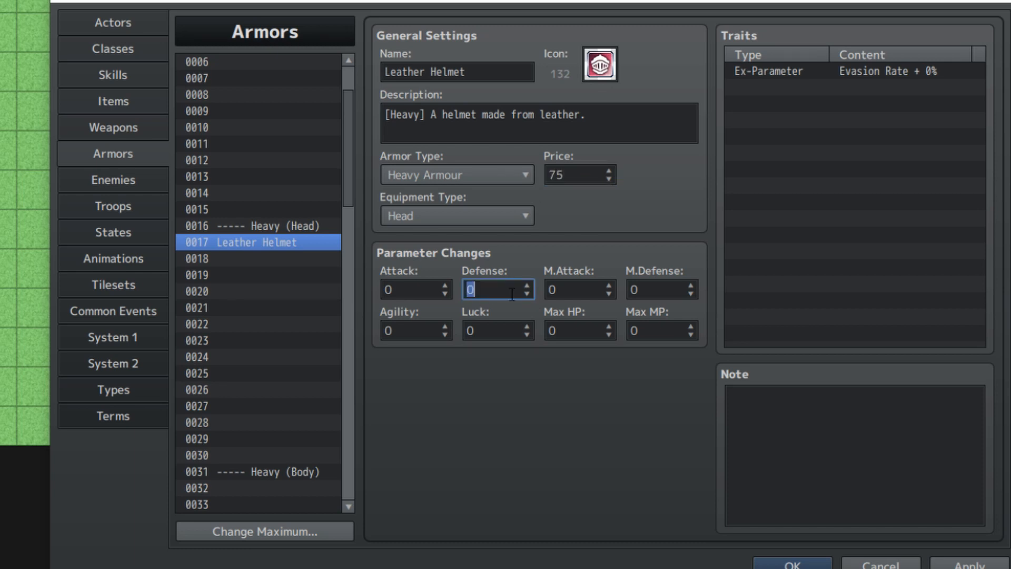
{"action": "type", "text": "3"}
Copy the Leather Helmet entry into slot 0032 under the Heavy (Body) heading.
{"action": "left_click", "coordinate": [277, 242]}
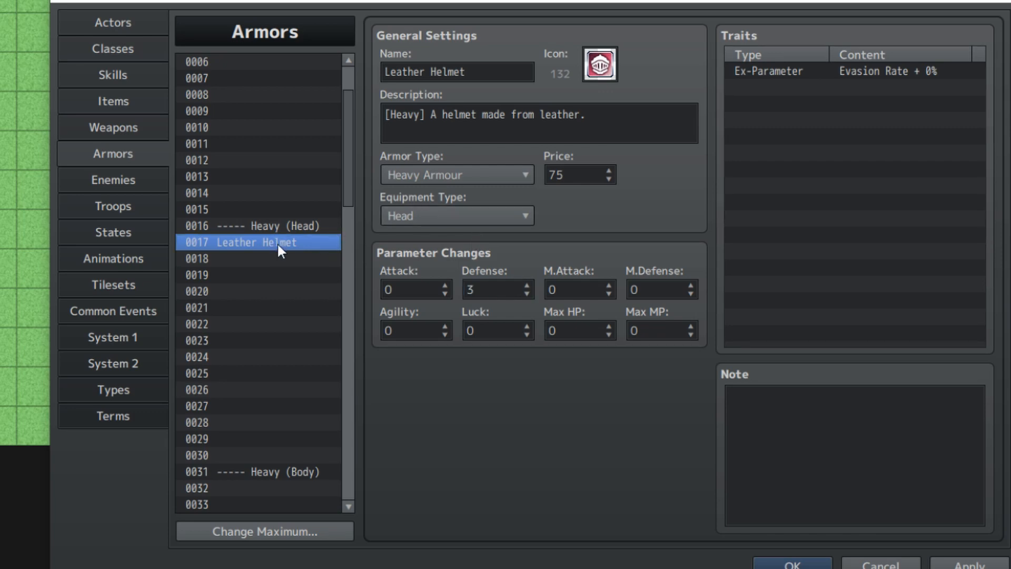
{"action": "scroll", "coordinate": [268, 368], "scroll_direction": "down", "scroll_amount": 2}
{"action": "left_click", "coordinate": [267, 390]}
{"action": "key", "text": "ctrl+v"}
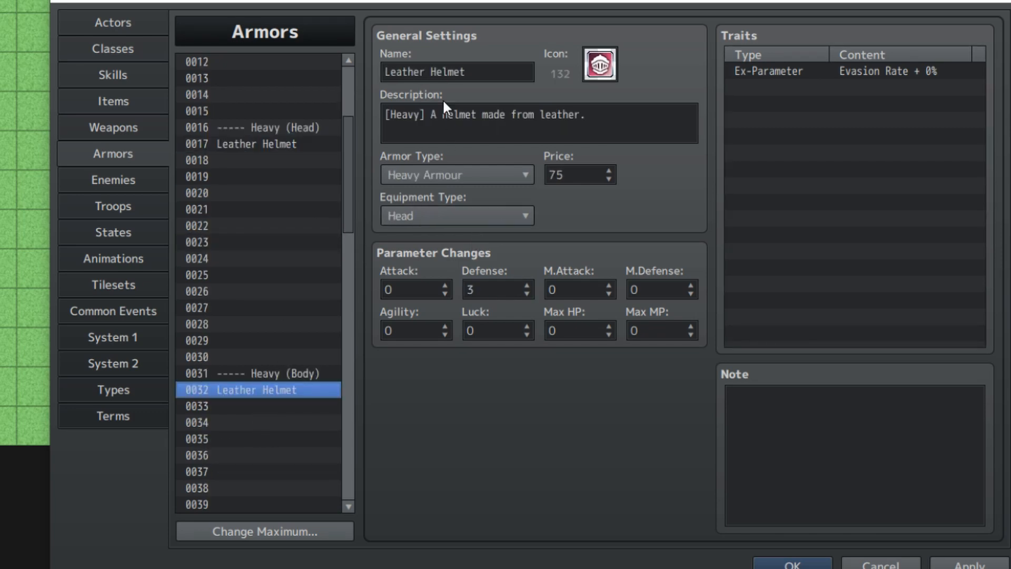
Give the copied armor 0032 body armor icon 137 and rename it Leather Armour.
{"action": "double_click", "coordinate": [598, 66]}
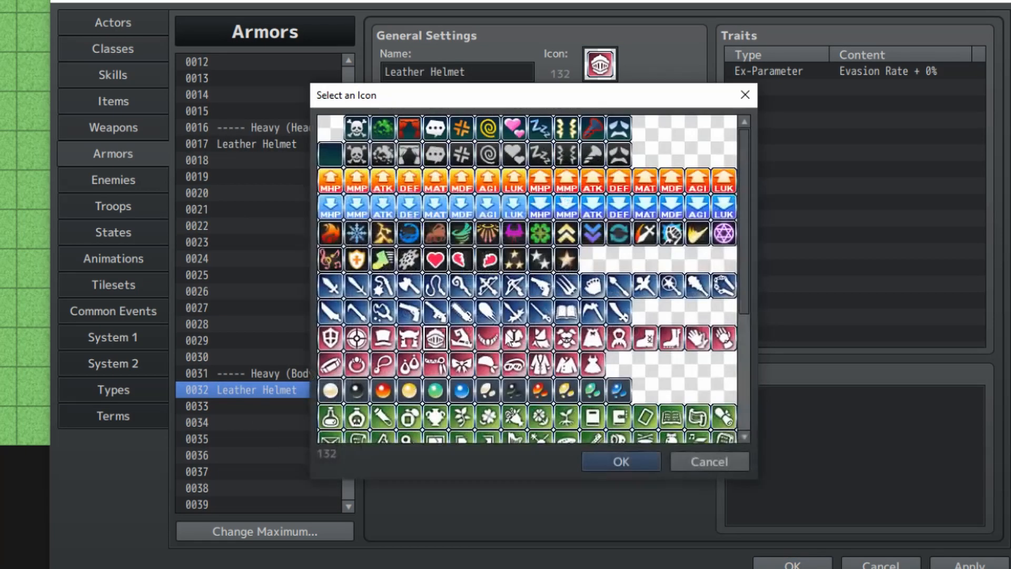
{"action": "left_click", "coordinate": [567, 339]}
{"action": "double_click", "coordinate": [567, 340]}
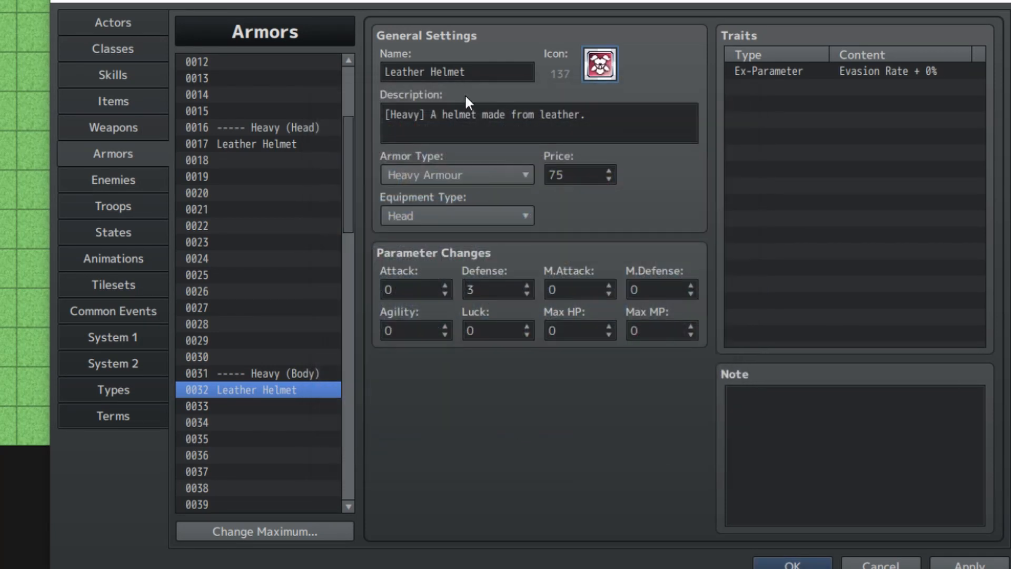
{"action": "double_click", "coordinate": [445, 73]}
{"action": "type", "text": "Armour"}
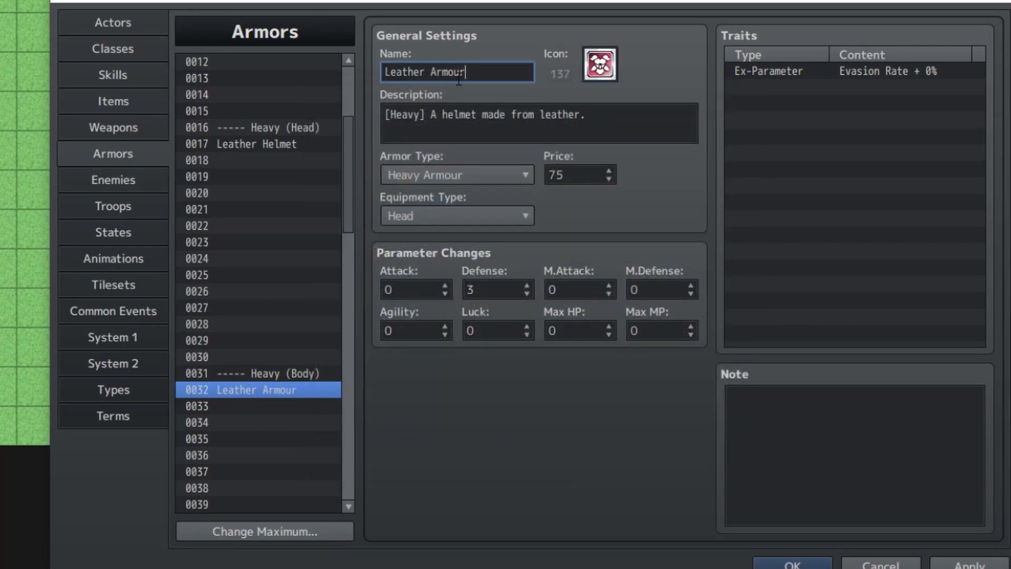
Change the Leather Armour's description to "[Heavy] A set of armour made from leather.".
{"action": "left_click_drag", "start_coordinate": [441, 114], "coordinate": [721, 125]}
{"action": "type", "text": "s"}
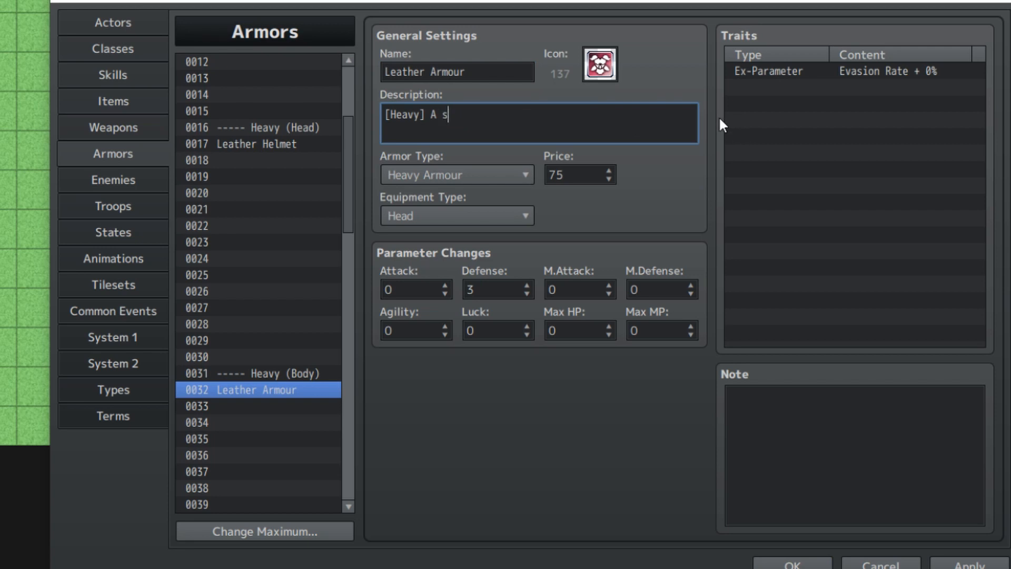
{"action": "type", "text": "et of armour made from leather."}
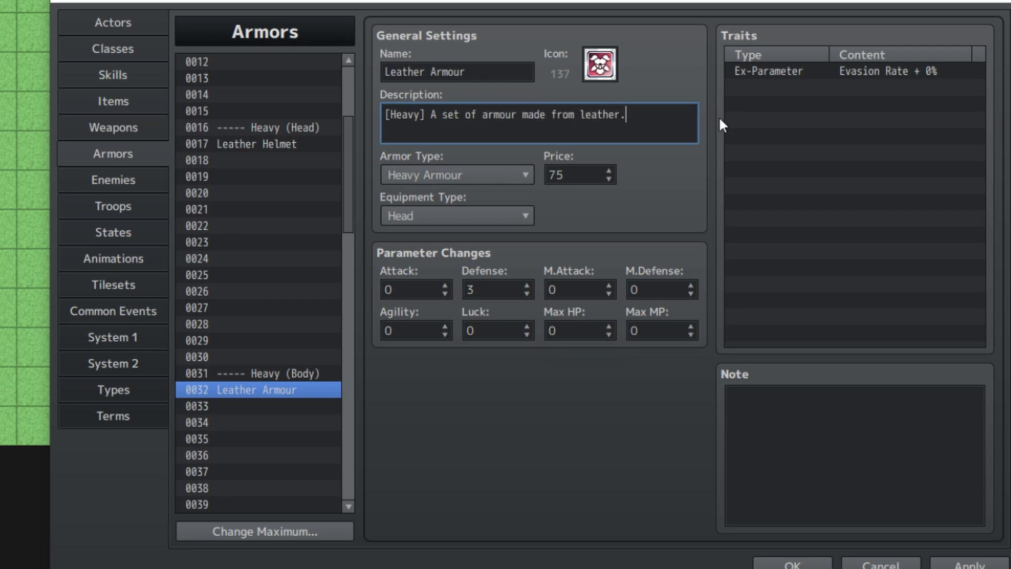
Set the Leather Armour's price to 100 and its Defense parameter to 5.
{"action": "double_click", "coordinate": [599, 174]}
{"action": "type", "text": "100"}
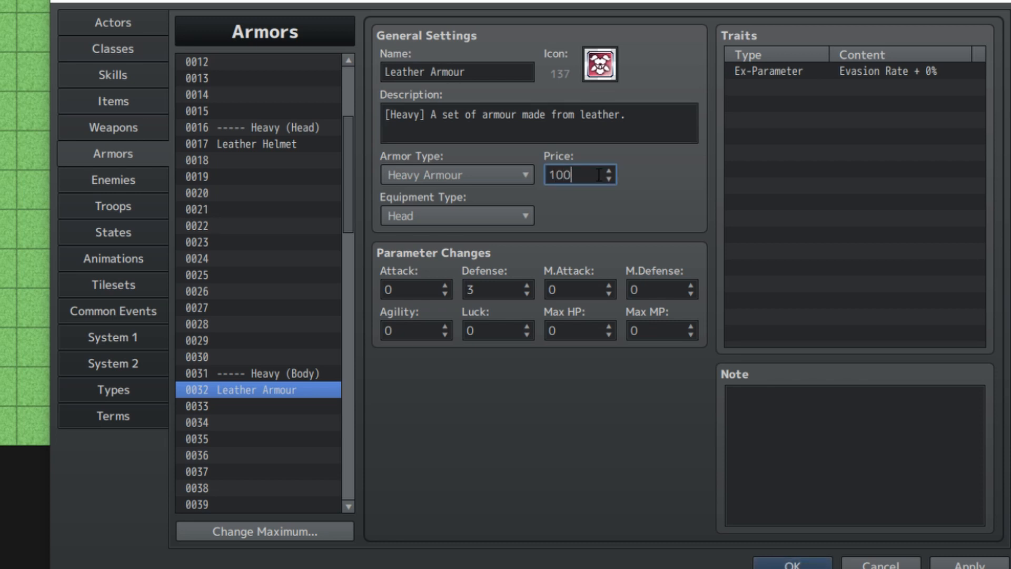
{"action": "double_click", "coordinate": [483, 284]}
{"action": "type", "text": "5"}
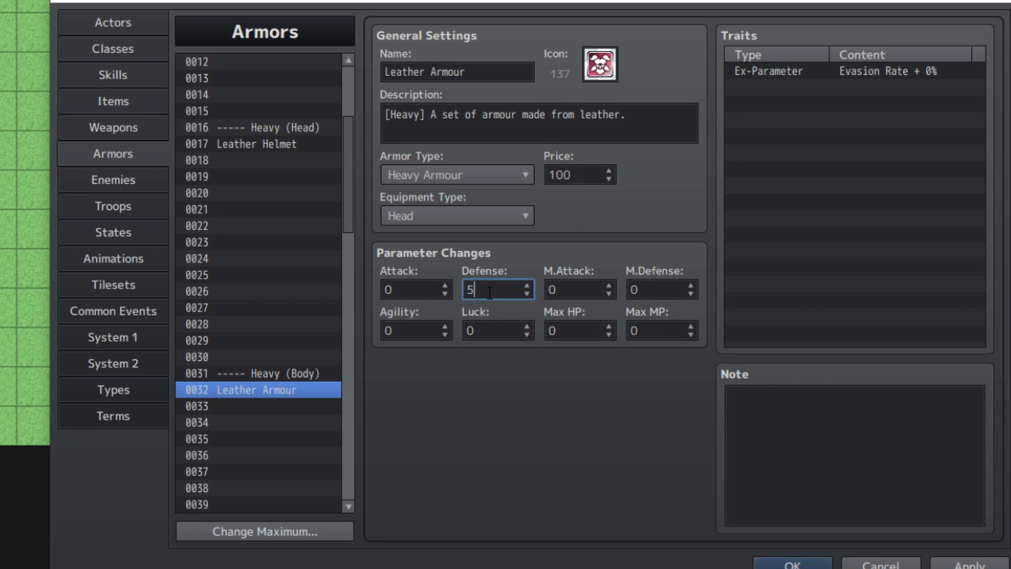
Set the Leather Armour's equipment type to Body.
{"action": "left_click", "coordinate": [481, 219]}
{"action": "left_click", "coordinate": [457, 271]}
{"action": "left_click", "coordinate": [249, 396]}
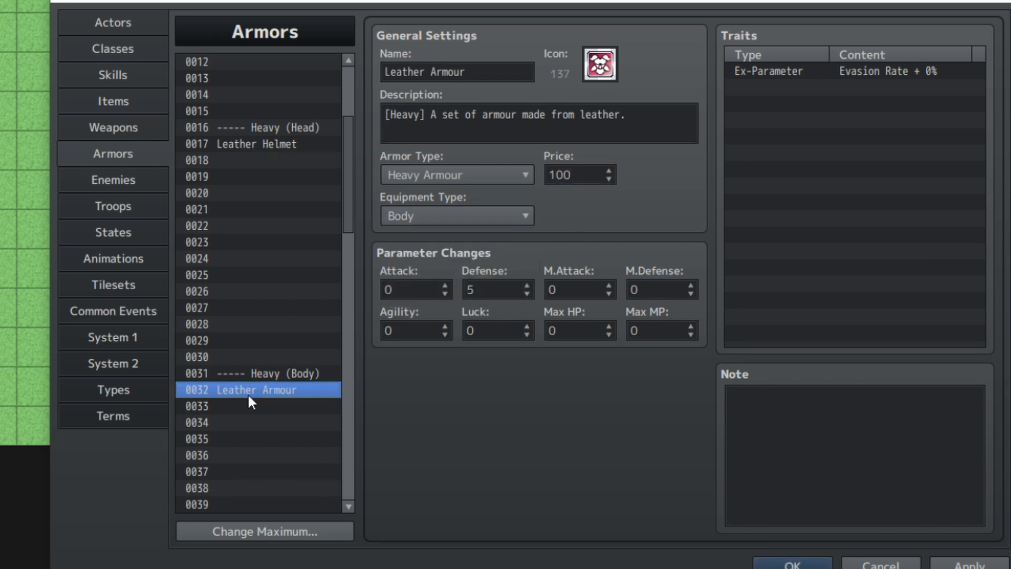
{"action": "scroll", "coordinate": [303, 262], "scroll_direction": "up", "scroll_amount": 4}
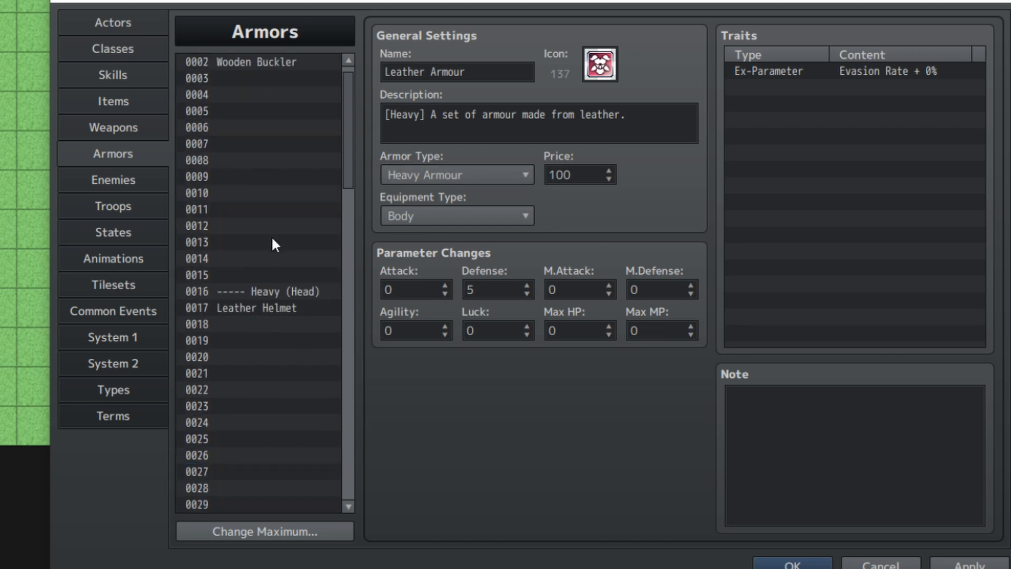
{"action": "scroll", "coordinate": [281, 421], "scroll_direction": "down", "scroll_amount": 3}
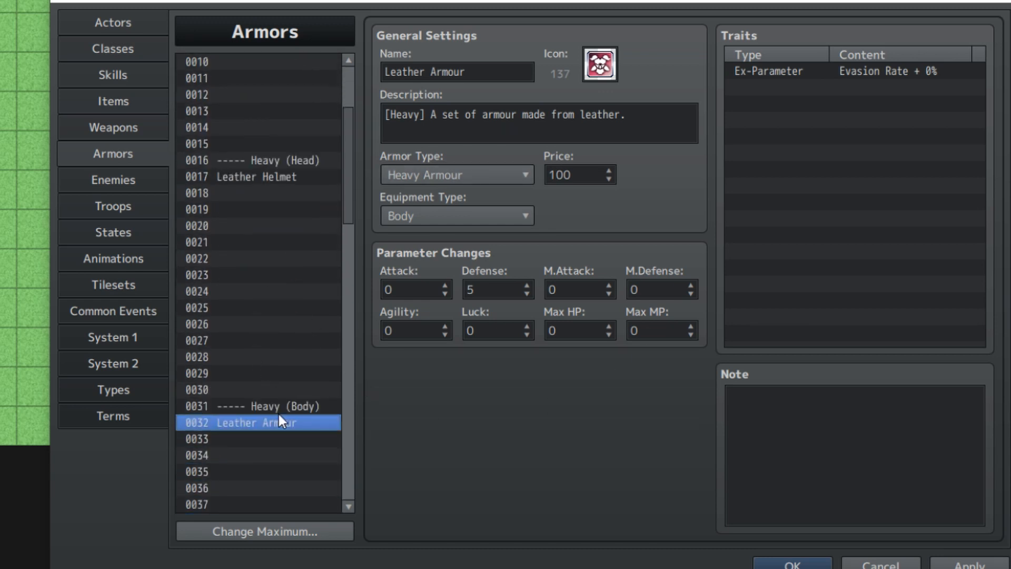
{"action": "left_click", "coordinate": [278, 179]}
{"action": "scroll", "coordinate": [280, 334], "scroll_direction": "up", "scroll_amount": 3}
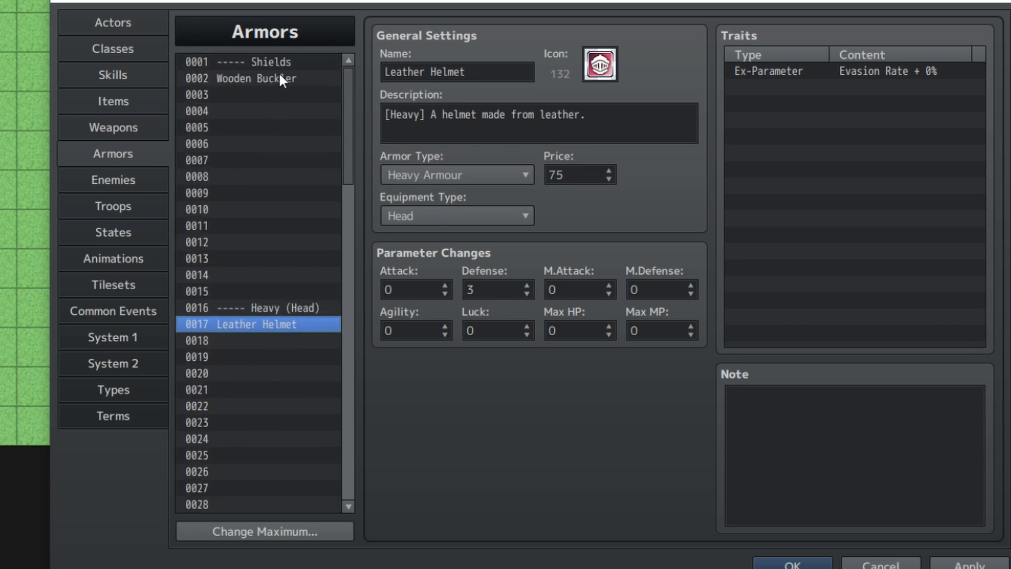
Review the new shield, heavy head and heavy body armor entries, the Wooden Sword weapon and the empty armor slots below.
{"action": "left_click", "coordinate": [275, 79]}
{"action": "left_click", "coordinate": [284, 324]}
{"action": "scroll", "coordinate": [281, 411], "scroll_direction": "down", "scroll_amount": 4}
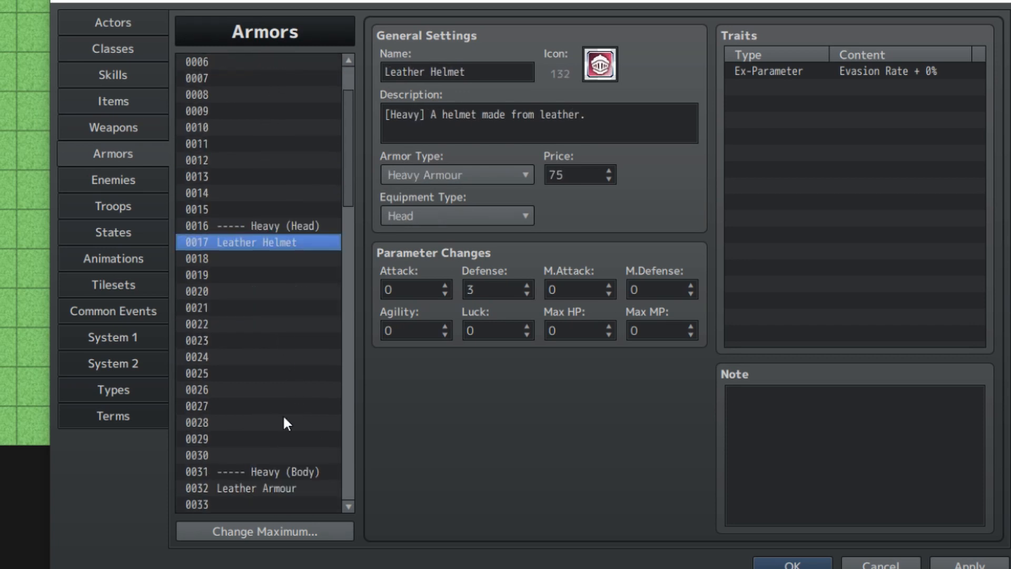
{"action": "left_click", "coordinate": [271, 389]}
{"action": "left_click", "coordinate": [150, 133]}
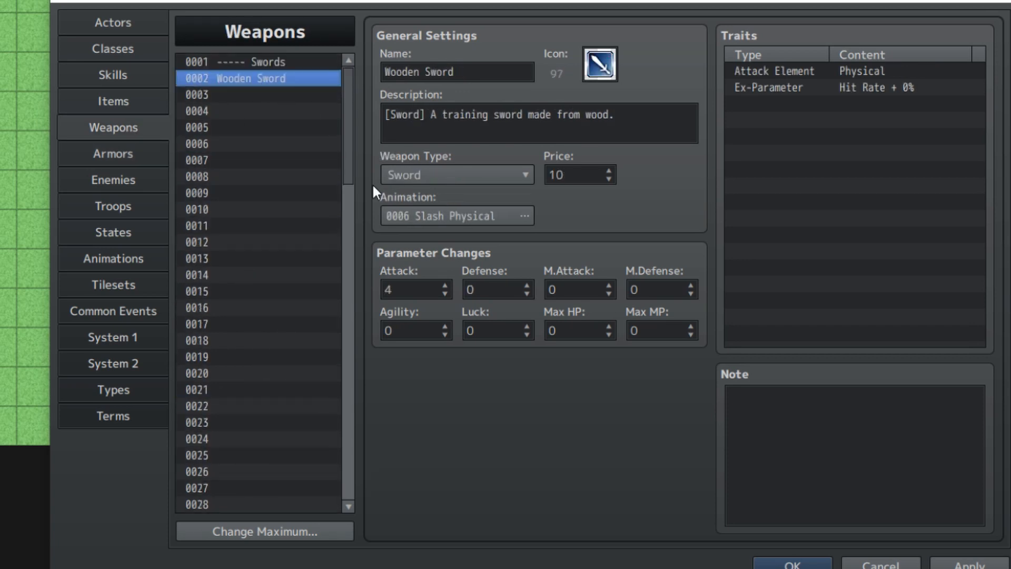
{"action": "left_click", "coordinate": [158, 158]}
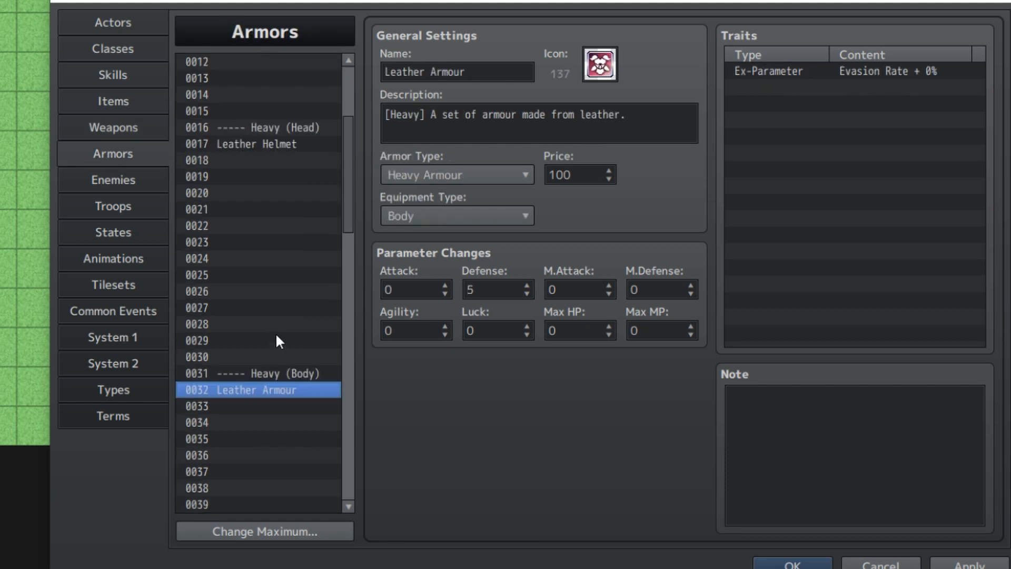
{"action": "scroll", "coordinate": [282, 316], "scroll_direction": "up", "scroll_amount": 4}
{"action": "scroll", "coordinate": [295, 245], "scroll_direction": "down", "scroll_amount": 4}
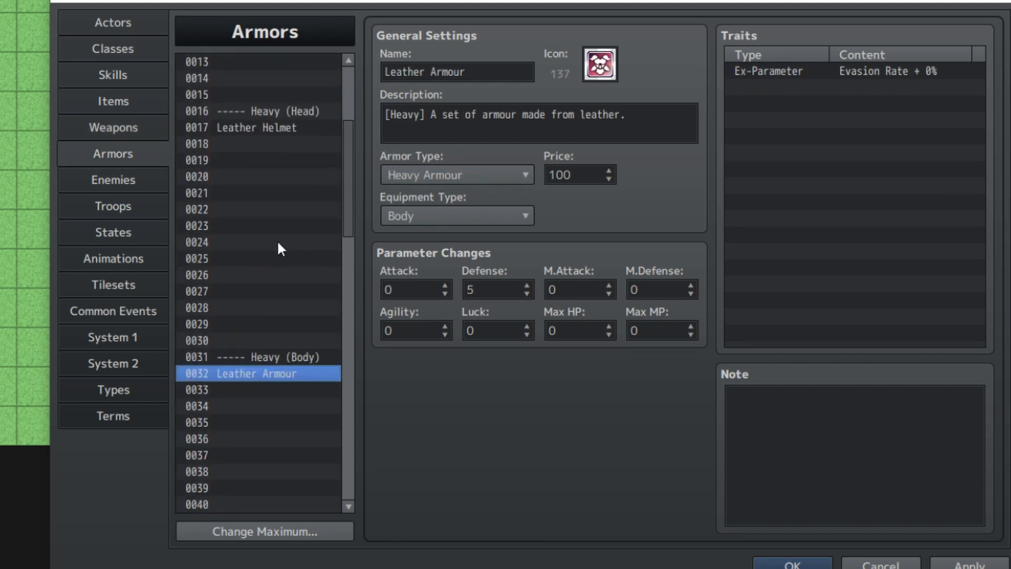
{"action": "scroll", "coordinate": [278, 243], "scroll_direction": "down", "scroll_amount": 4}
{"action": "left_click", "coordinate": [253, 340]}
{"action": "left_click", "coordinate": [244, 406]}
{"action": "left_click", "coordinate": [240, 422]}
{"action": "scroll", "coordinate": [259, 274], "scroll_direction": "down", "scroll_amount": 2}
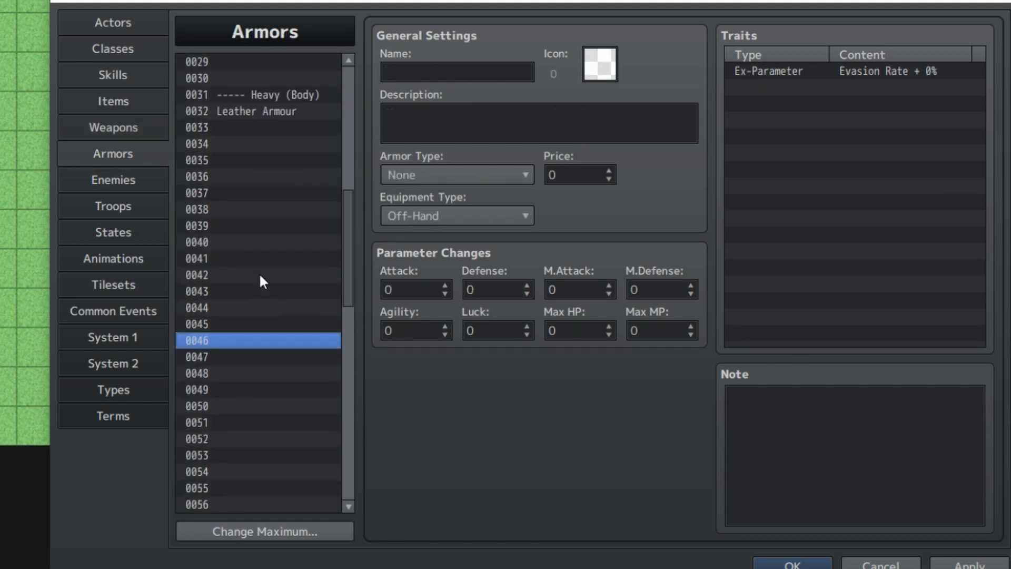
Give actor 0001 the Leather Helmet as initial head equipment and the Leather Armour as initial body equipment.
{"action": "left_click", "coordinate": [142, 27]}
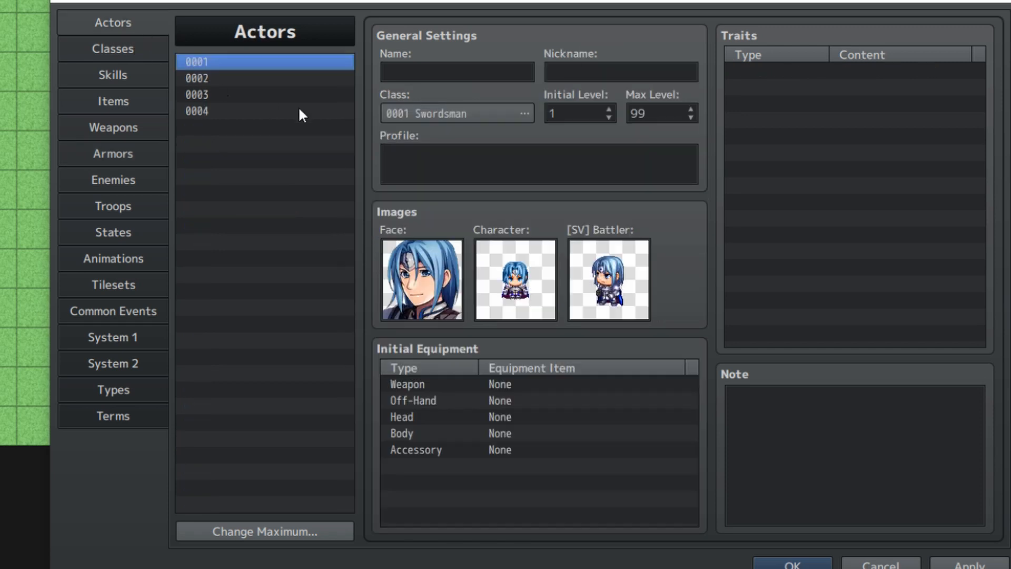
{"action": "double_click", "coordinate": [507, 418]}
{"action": "left_click", "coordinate": [505, 435]}
{"action": "left_click", "coordinate": [505, 474]}
{"action": "left_click", "coordinate": [505, 464]}
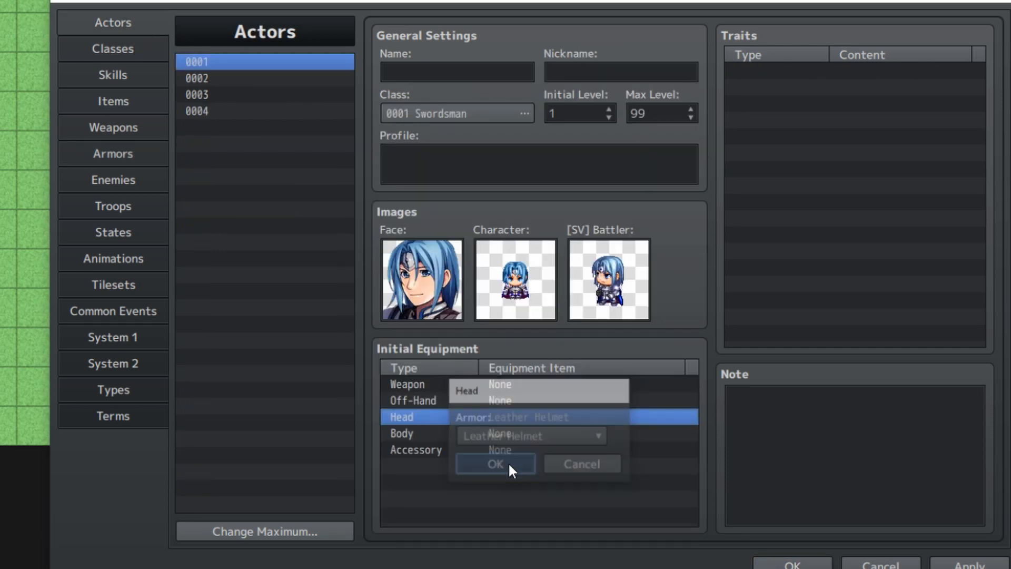
{"action": "double_click", "coordinate": [519, 434]}
{"action": "left_click", "coordinate": [500, 435]}
{"action": "left_click", "coordinate": [504, 474]}
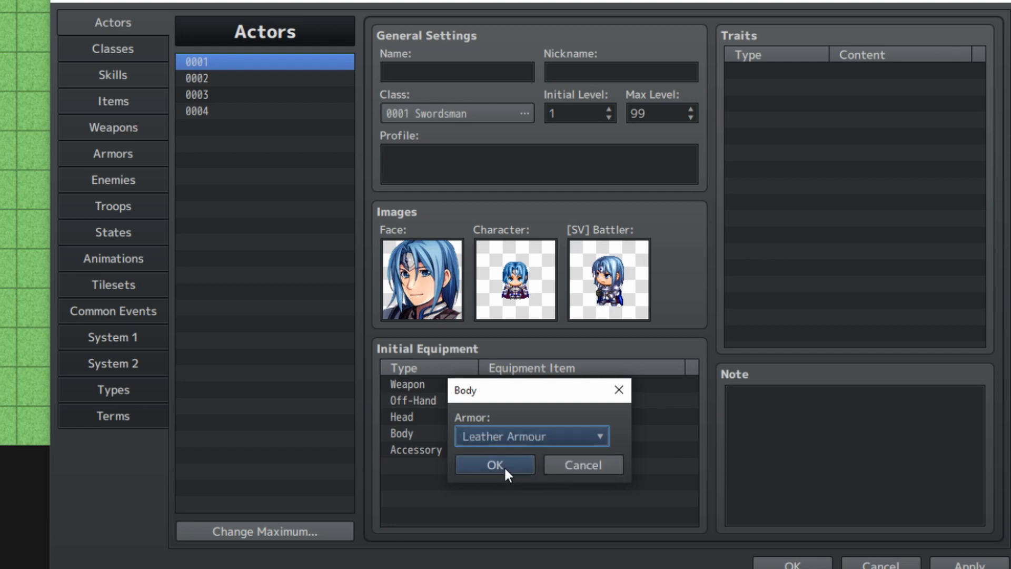
{"action": "left_click", "coordinate": [504, 466]}
Set actor 0001's initial off-hand equipment to Wooden Buckler and initial weapon to Wooden Sword.
{"action": "double_click", "coordinate": [514, 401]}
{"action": "left_click", "coordinate": [507, 436]}
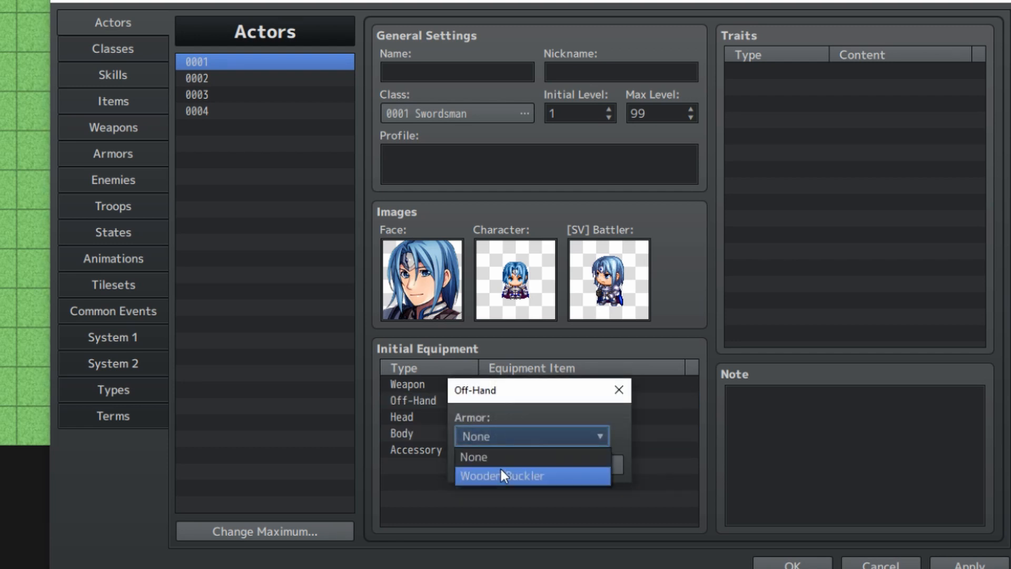
{"action": "left_click", "coordinate": [501, 476]}
{"action": "left_click", "coordinate": [502, 463]}
{"action": "double_click", "coordinate": [528, 384]}
{"action": "left_click", "coordinate": [509, 436]}
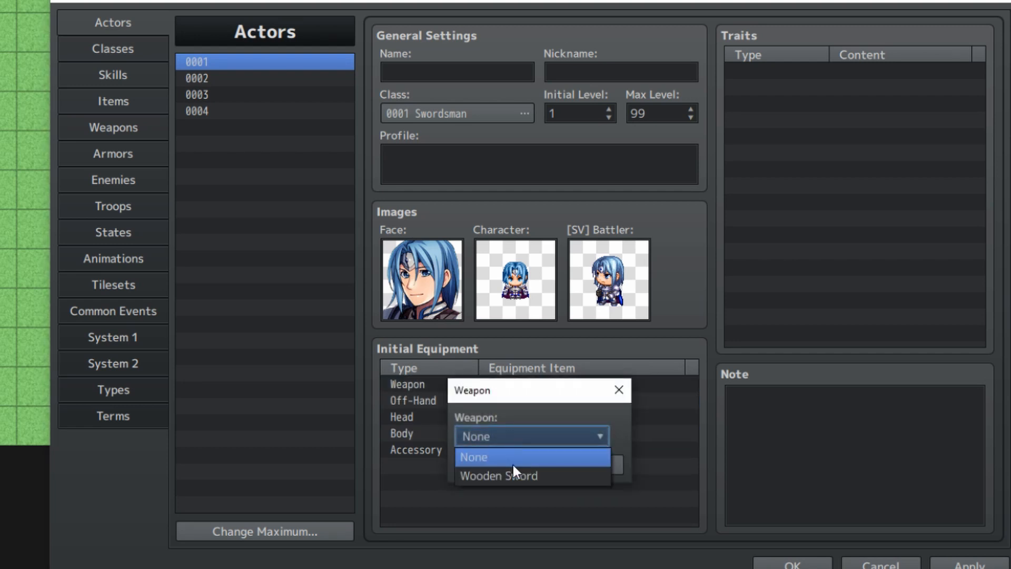
{"action": "left_click", "coordinate": [509, 475]}
{"action": "left_click", "coordinate": [507, 469]}
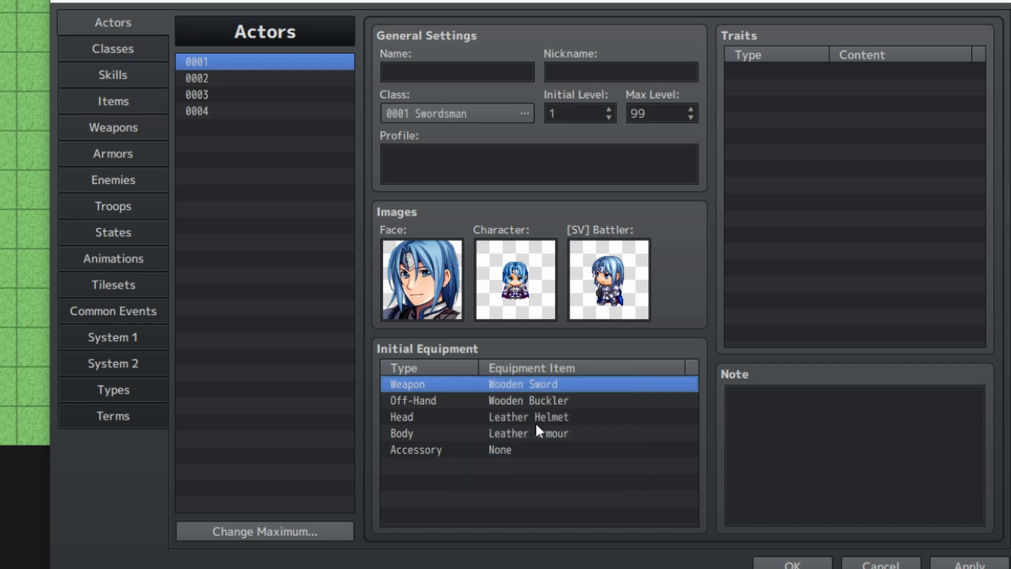
Review actor 0001's initial equipment, the Swordsman class, and how the weapon and armor lists are laid out.
{"action": "left_click", "coordinate": [497, 416]}
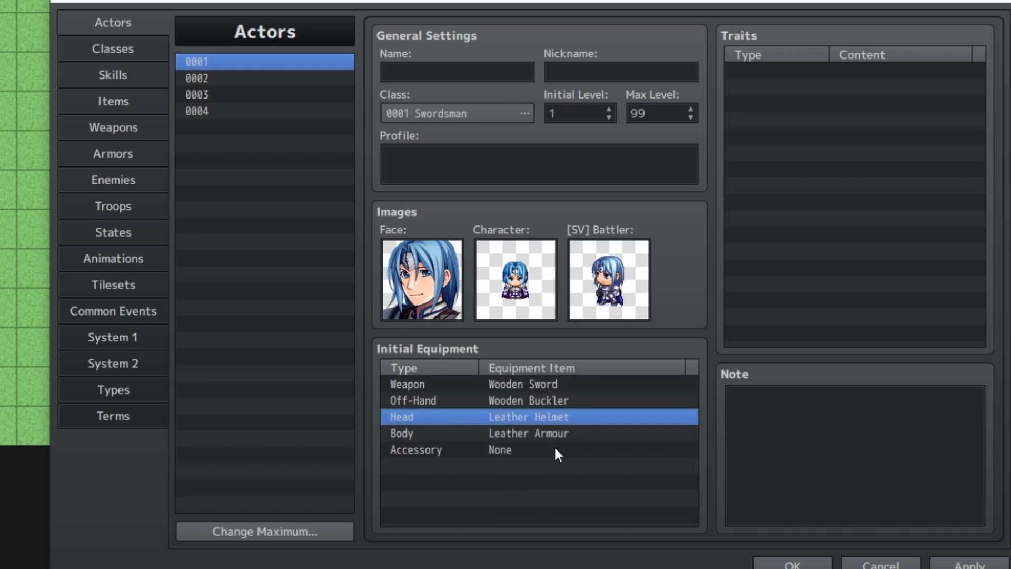
{"action": "left_click", "coordinate": [557, 434]}
{"action": "left_click", "coordinate": [525, 454]}
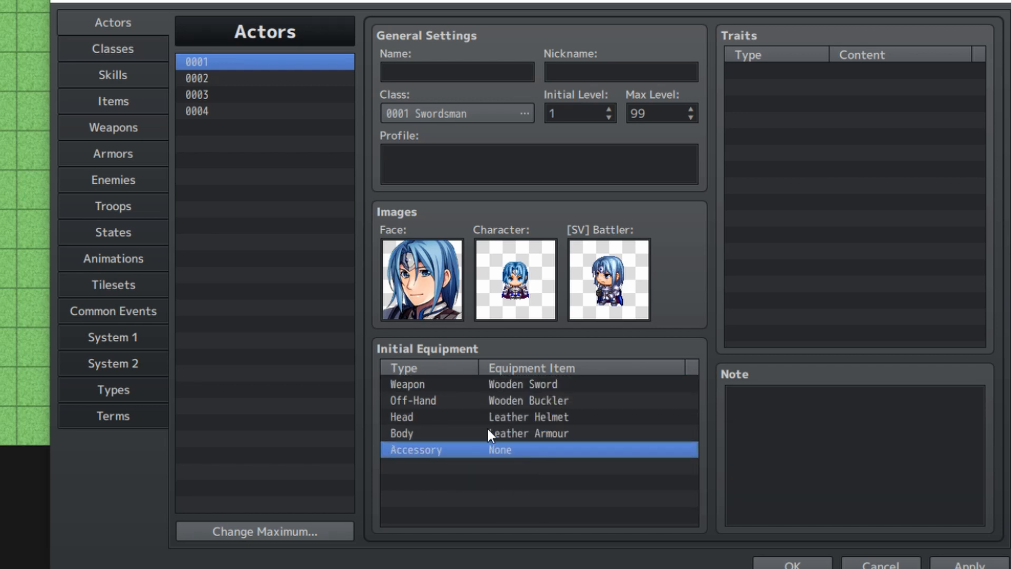
{"action": "left_click", "coordinate": [127, 49]}
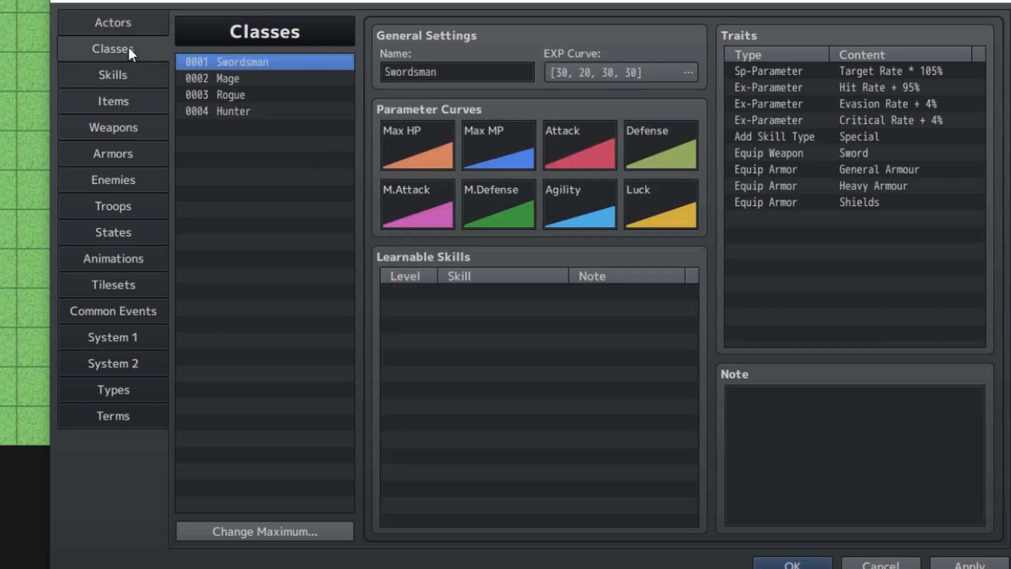
{"action": "left_click", "coordinate": [119, 128]}
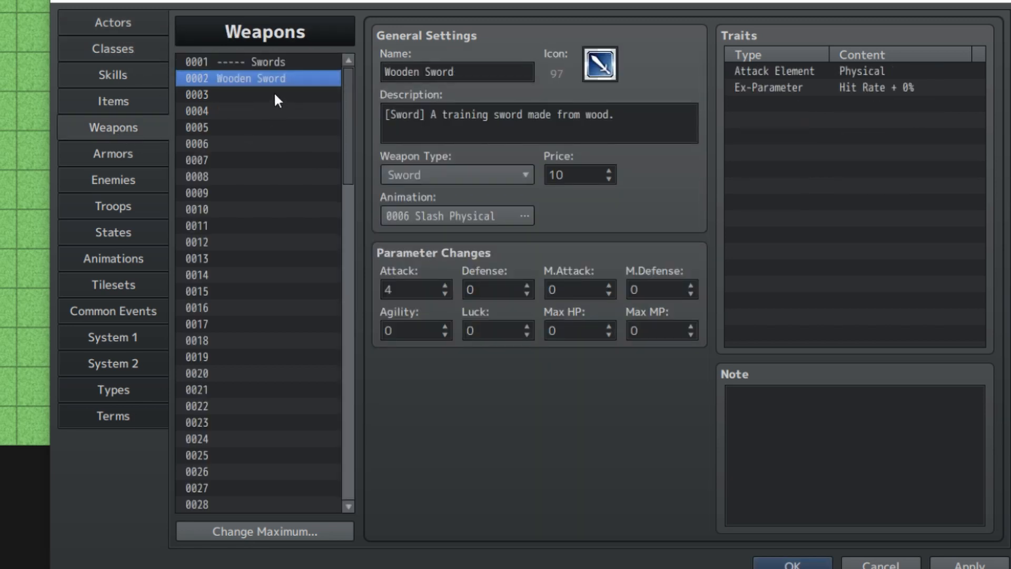
{"action": "left_click_drag", "start_coordinate": [266, 111], "coordinate": [247, 308]}
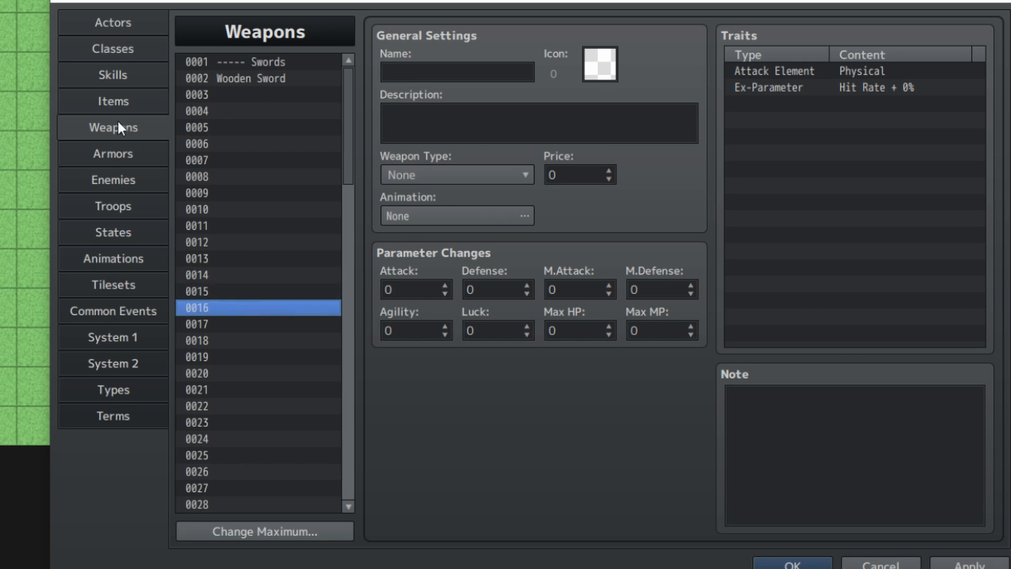
{"action": "left_click", "coordinate": [115, 152]}
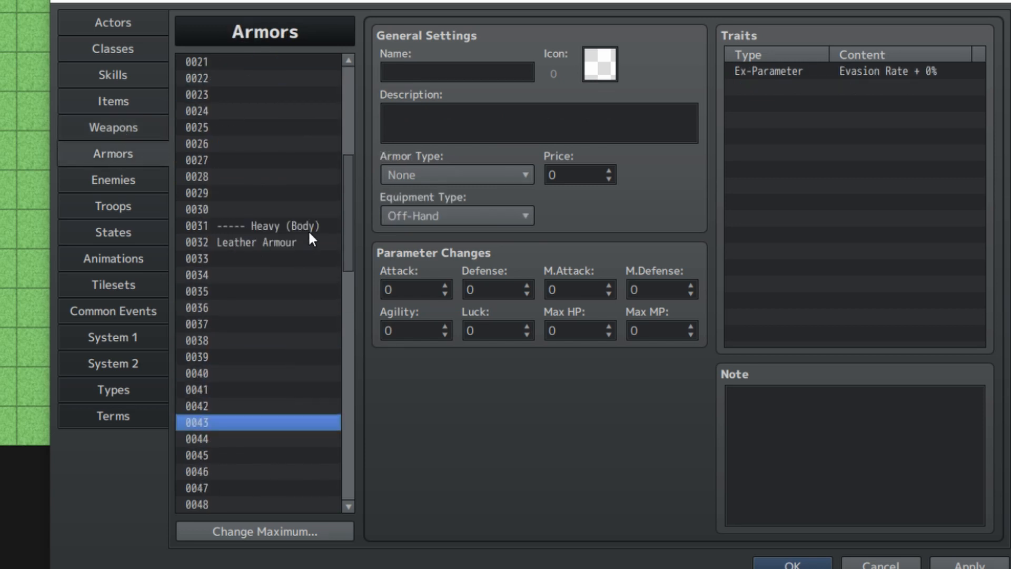
{"action": "scroll", "coordinate": [308, 230], "scroll_direction": "up", "scroll_amount": 4}
{"action": "scroll", "coordinate": [267, 192], "scroll_direction": "up", "scroll_amount": 3}
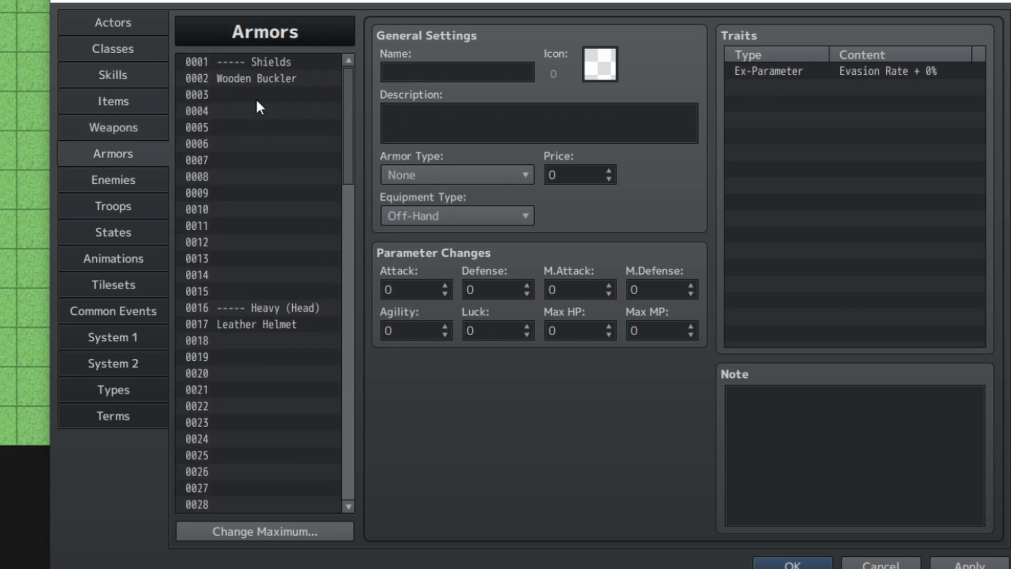
Name armor entry 0046 "----- Light (Head)" as a section header.
{"action": "scroll", "coordinate": [306, 229], "scroll_direction": "down", "scroll_amount": 2}
{"action": "scroll", "coordinate": [306, 227], "scroll_direction": "down", "scroll_amount": 8}
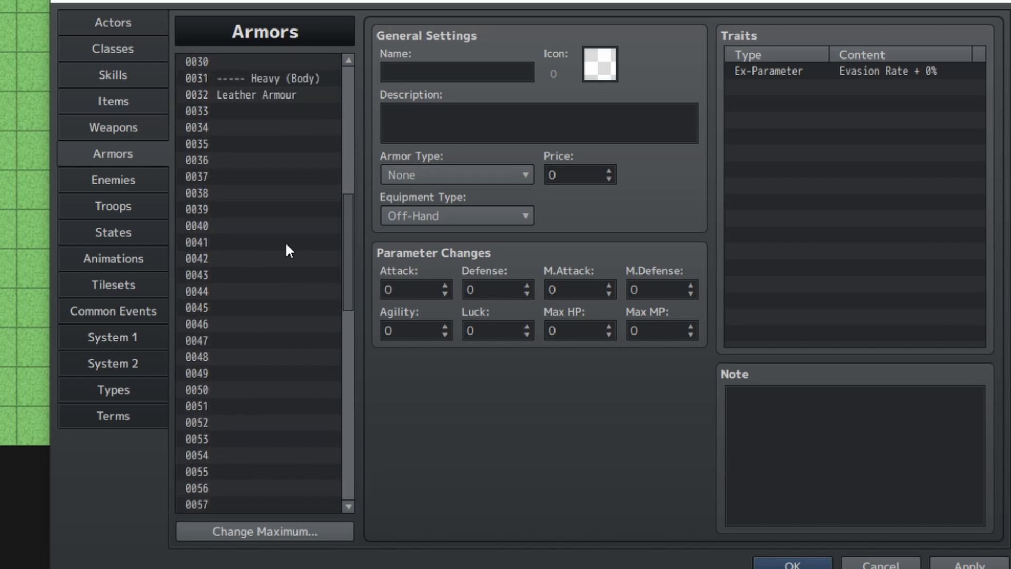
{"action": "scroll", "coordinate": [263, 255], "scroll_direction": "up", "scroll_amount": 1}
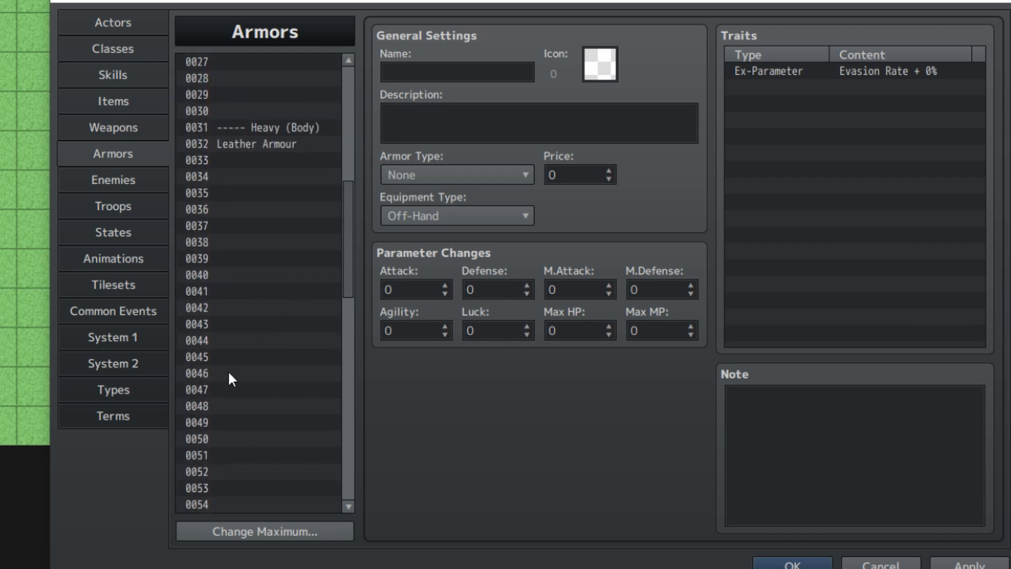
{"action": "left_click", "coordinate": [227, 375]}
{"action": "left_click", "coordinate": [419, 74]}
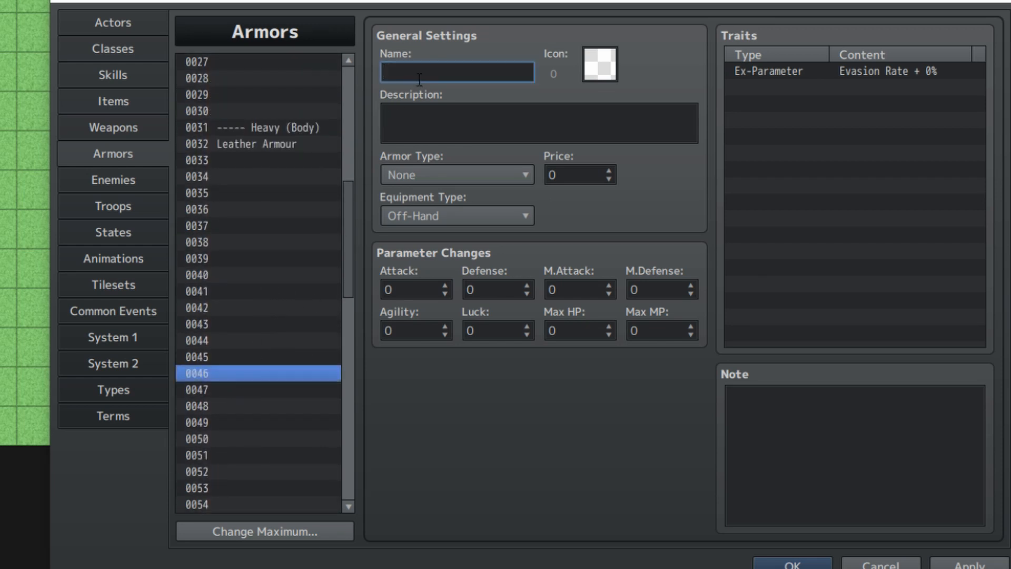
{"action": "type", "text": "----- Light (Head)"}
{"action": "key", "text": "Down"}
{"action": "key", "text": "Down"}
{"action": "key", "text": "Down"}
{"action": "key", "text": "Down"}
{"action": "key", "text": "Down"}
{"action": "key", "text": "Down"}
{"action": "key", "text": "Down"}
{"action": "key", "text": "Down"}
{"action": "key", "text": "Down"}
{"action": "key", "text": "Down"}
{"action": "key", "text": "Down"}
{"action": "key", "text": "Down"}
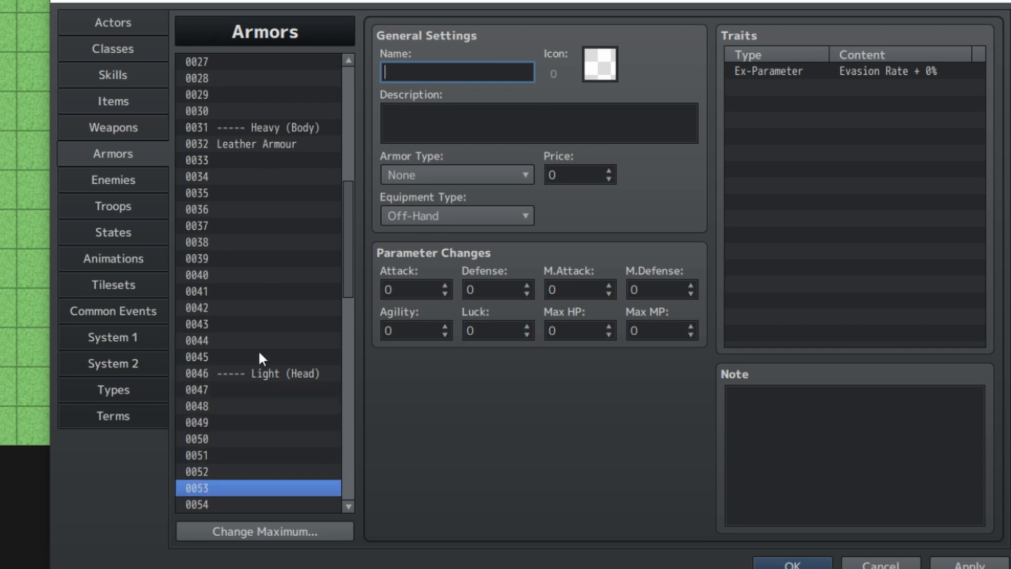
{"action": "key", "text": "Up"}
Change the section header in armor entry 0046 to "----- Magical (Head)".
{"action": "left_click", "coordinate": [260, 311]}
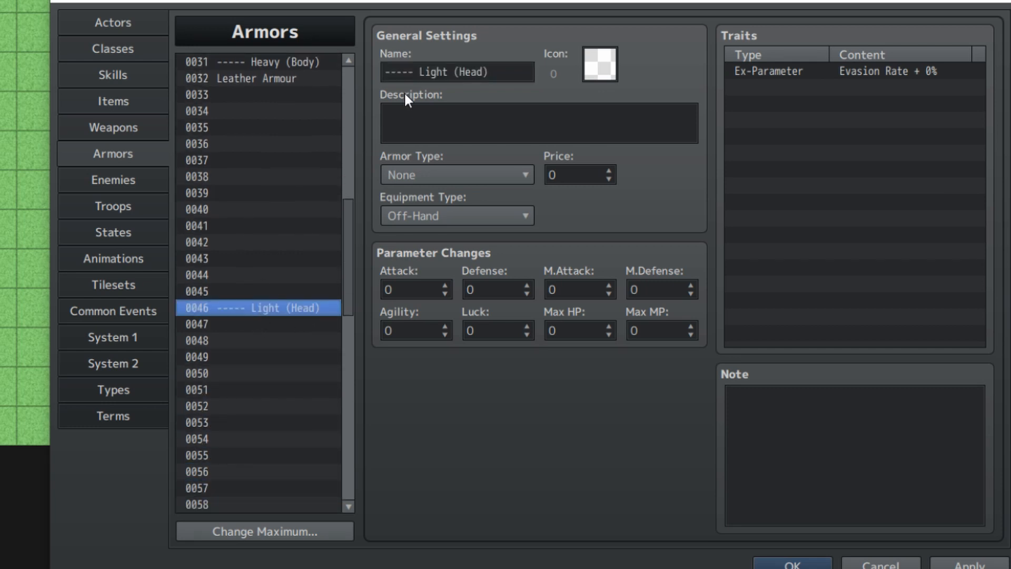
{"action": "double_click", "coordinate": [433, 71]}
{"action": "type", "text": "Magical"}
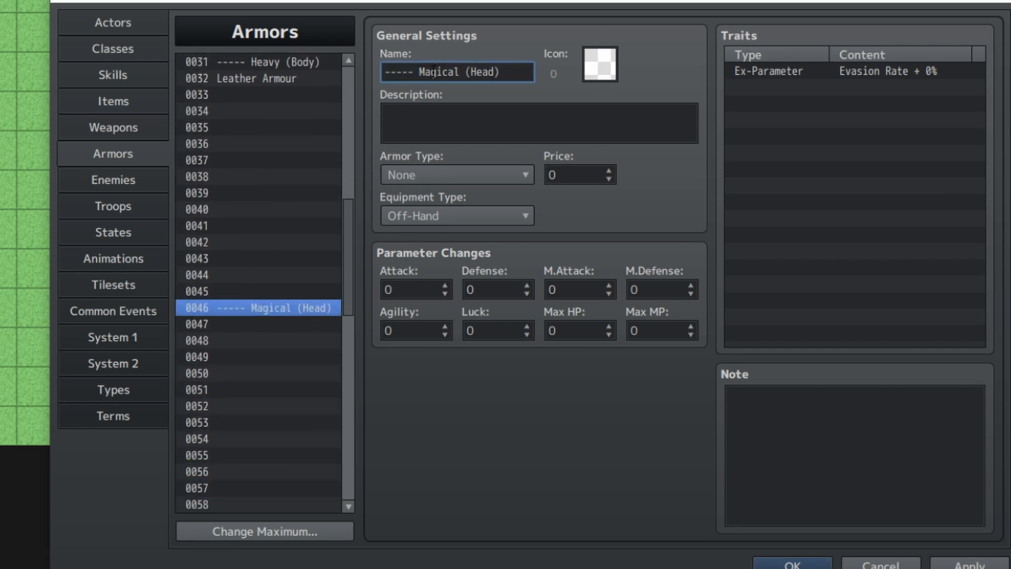
Name armor entry 0061 "----- Magical (Body)" as a section header.
{"action": "scroll", "coordinate": [235, 307], "scroll_direction": "down", "scroll_amount": 4}
{"action": "left_click", "coordinate": [239, 357]}
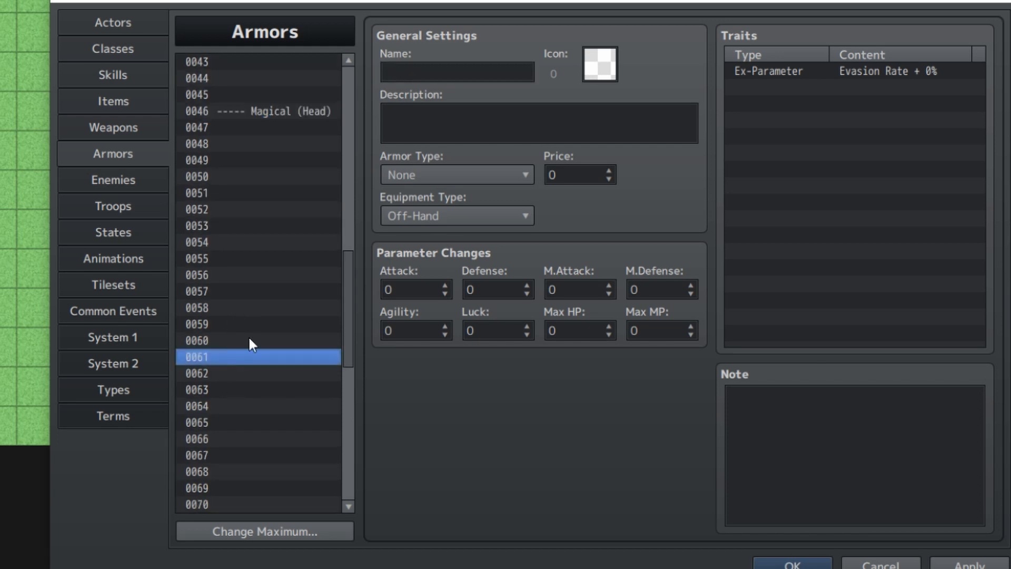
{"action": "left_click", "coordinate": [441, 66]}
{"action": "type", "text": "----"}
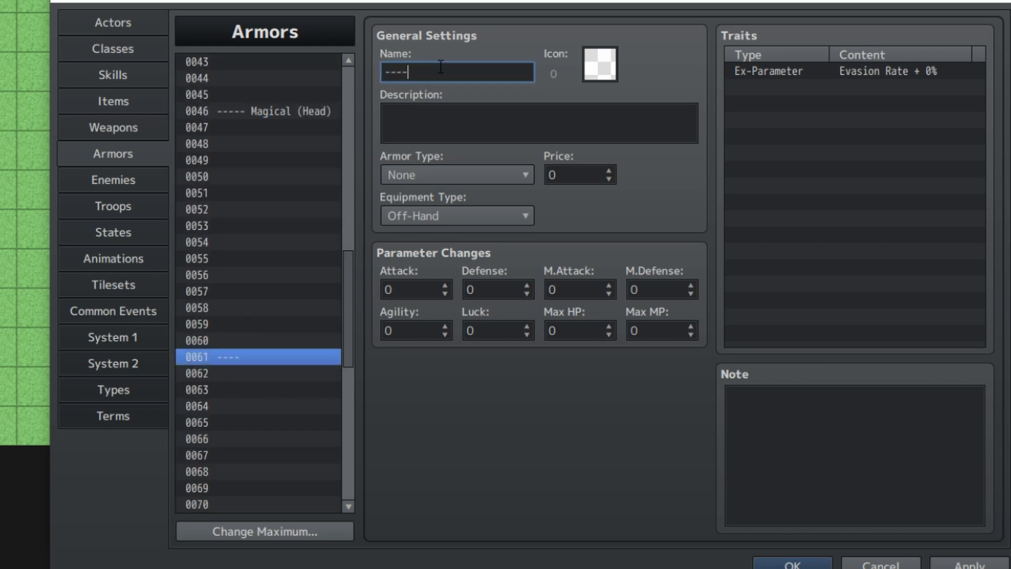
{"action": "type", "text": "- Magical (Body)"}
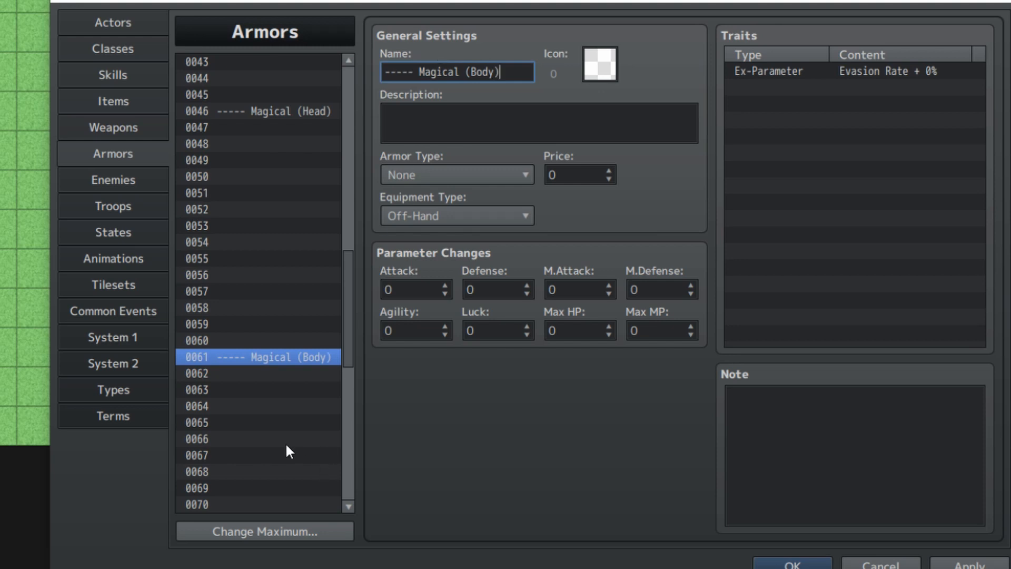
Name armor entry 0076 "----- Light (Head)" as a section header.
{"action": "scroll", "coordinate": [285, 451], "scroll_direction": "down", "scroll_amount": 4}
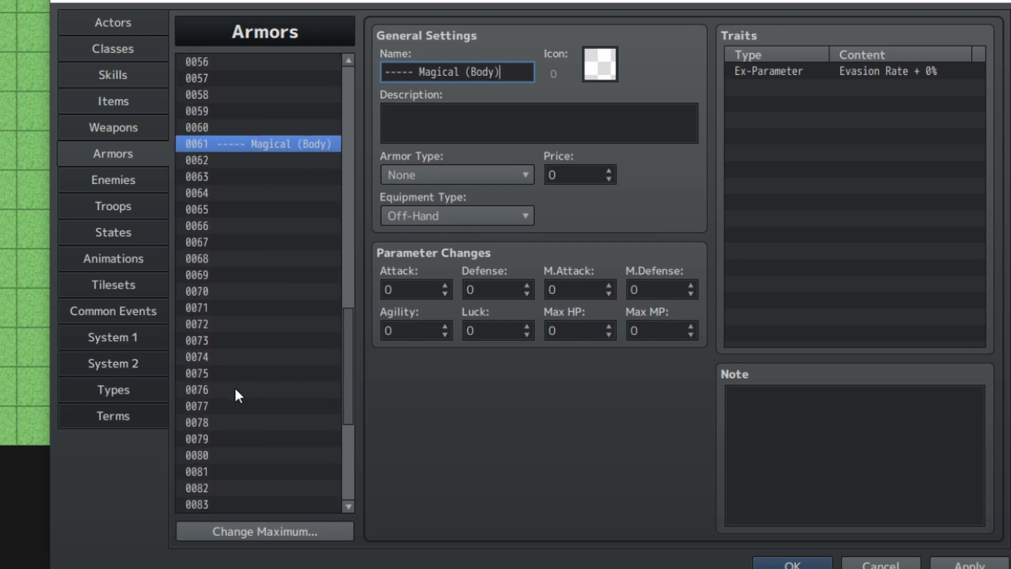
{"action": "left_click", "coordinate": [232, 390]}
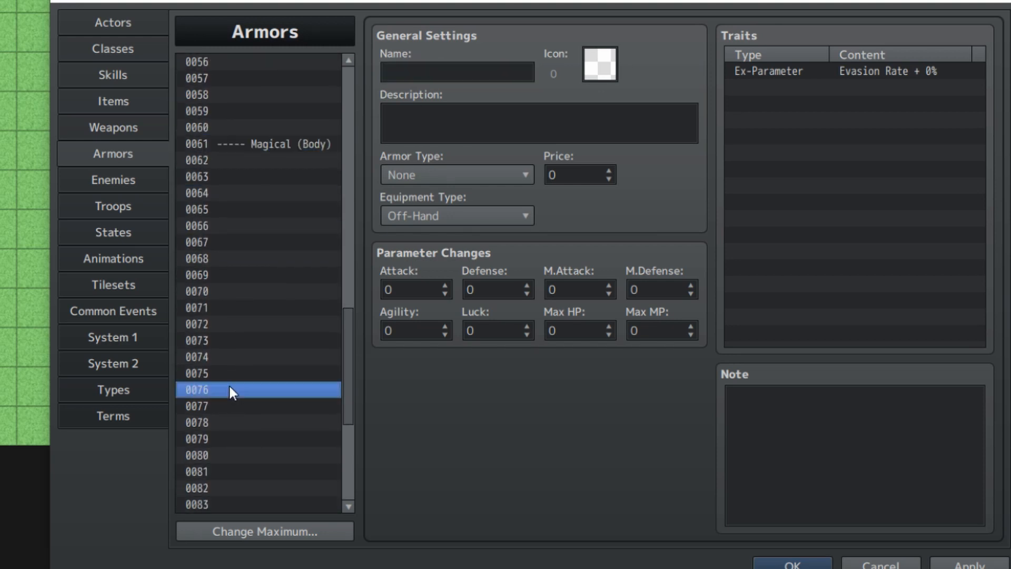
{"action": "left_click", "coordinate": [454, 75]}
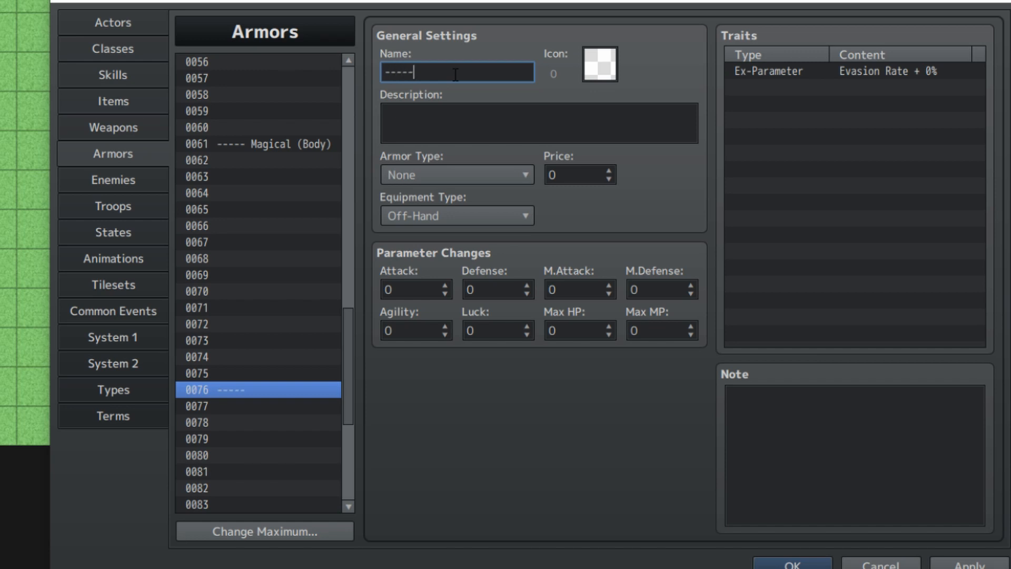
{"action": "type", "text": "----- Light (Head)"}
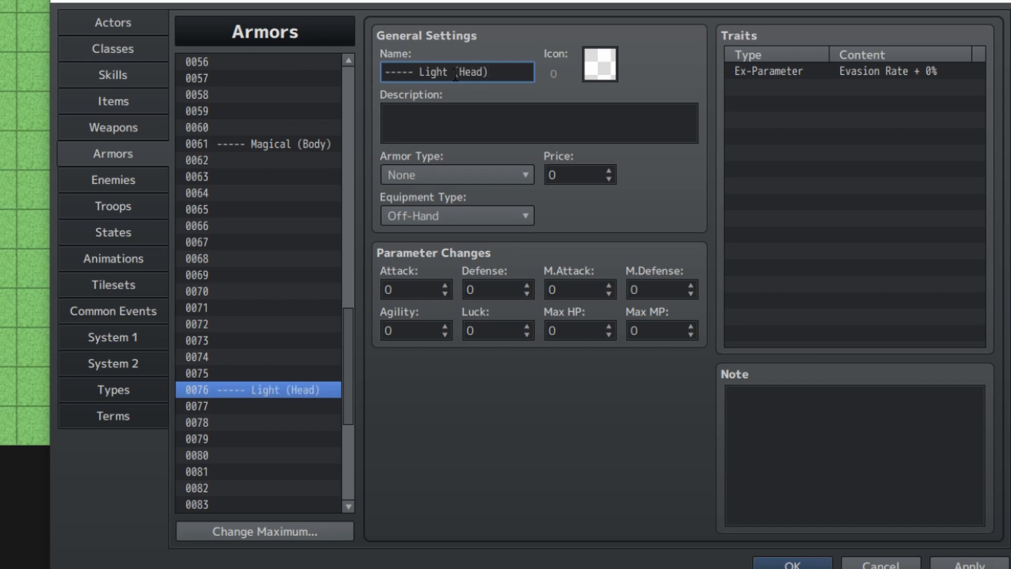
Name armor entry 0091 "----- Light (Body)" as a section header.
{"action": "scroll", "coordinate": [259, 429], "scroll_direction": "down", "scroll_amount": 5}
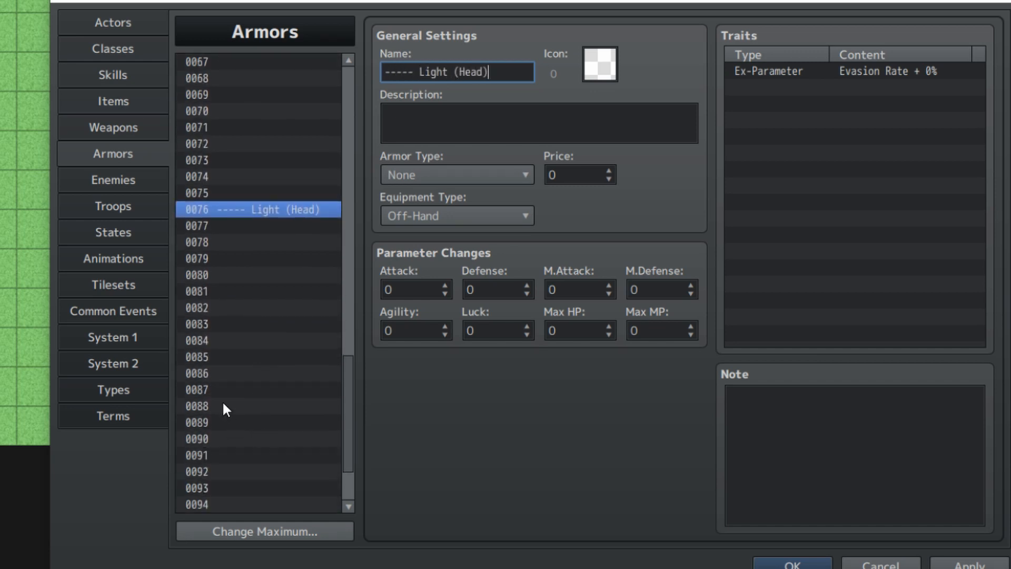
{"action": "left_click", "coordinate": [225, 407]}
{"action": "left_click", "coordinate": [461, 68]}
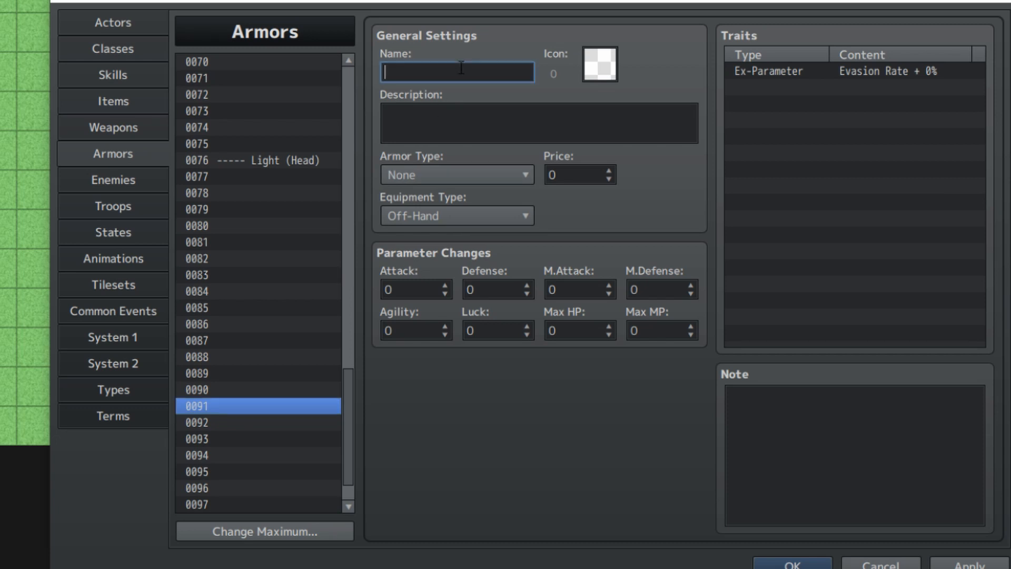
{"action": "type", "text": "----- Light (Body"}
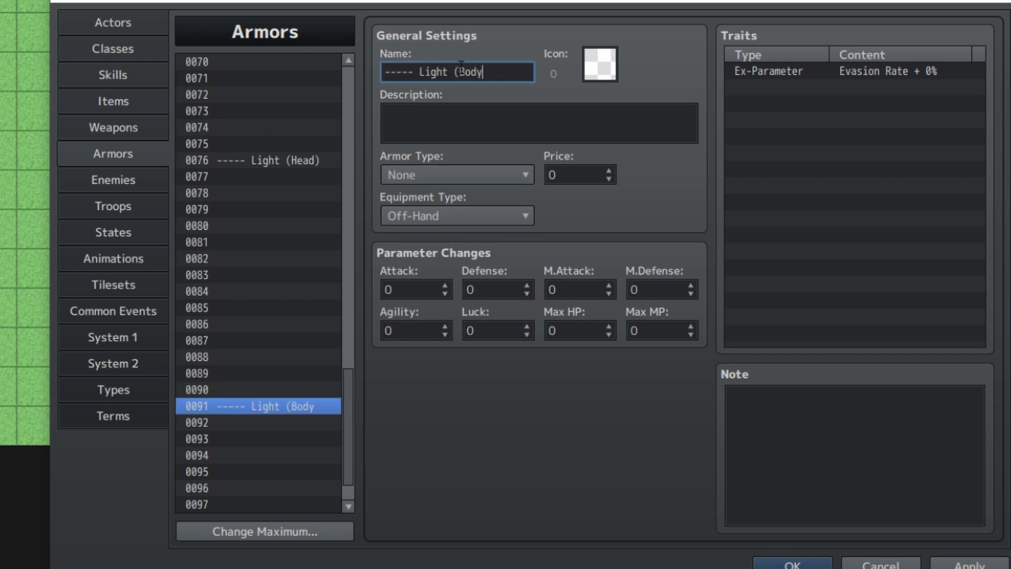
Raise the maximum number of armor entries to 150.
{"action": "scroll", "coordinate": [272, 463], "scroll_direction": "down", "scroll_amount": 1}
{"action": "left_click", "coordinate": [272, 531]}
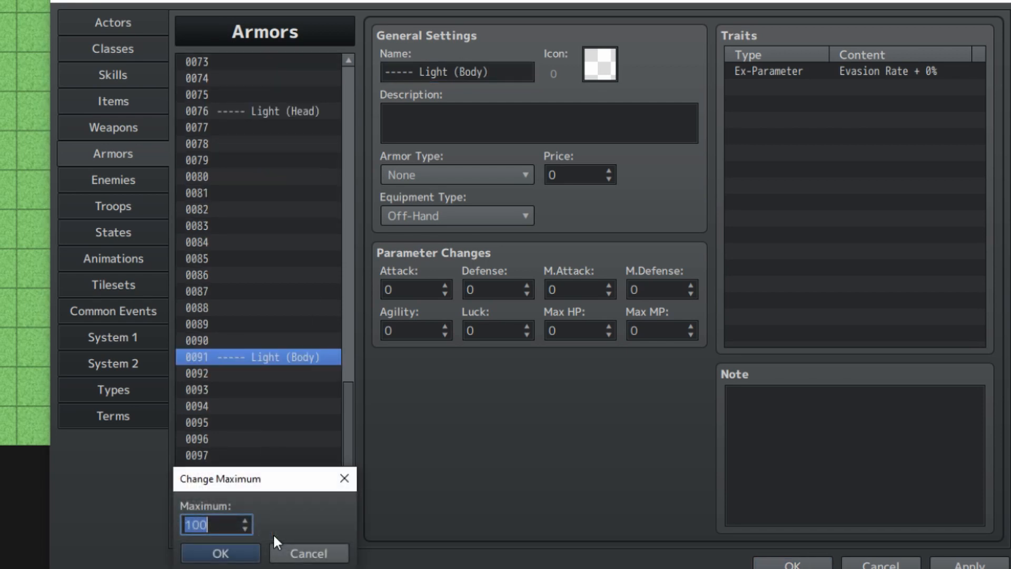
{"action": "type", "text": "150"}
{"action": "key", "text": "Return"}
Name armor entry 0106 "----- Accessories" as a section header.
{"action": "scroll", "coordinate": [261, 487], "scroll_direction": "down", "scroll_amount": 5}
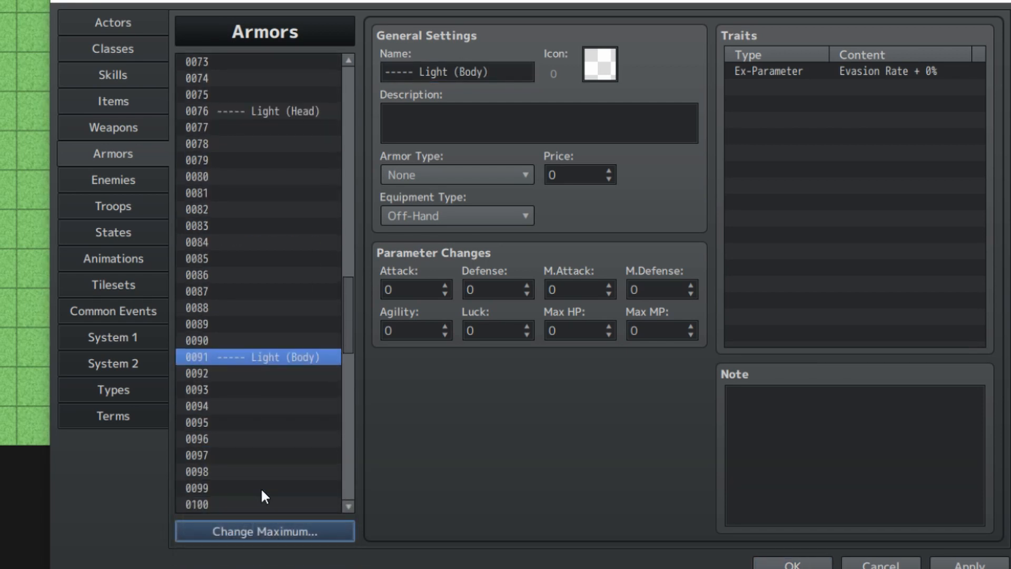
{"action": "scroll", "coordinate": [248, 455], "scroll_direction": "down", "scroll_amount": 1}
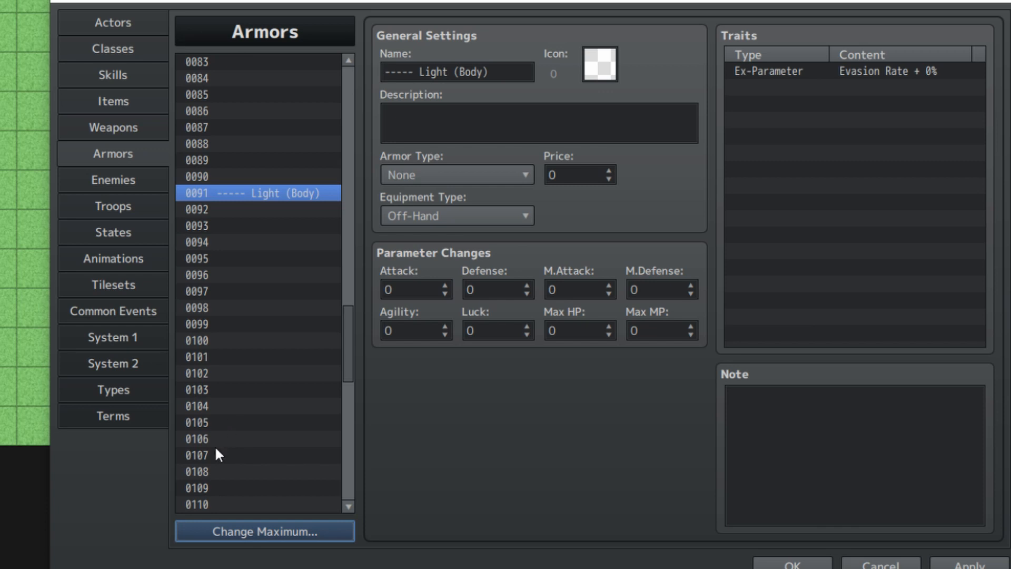
{"action": "left_click", "coordinate": [216, 440]}
{"action": "left_click", "coordinate": [445, 80]}
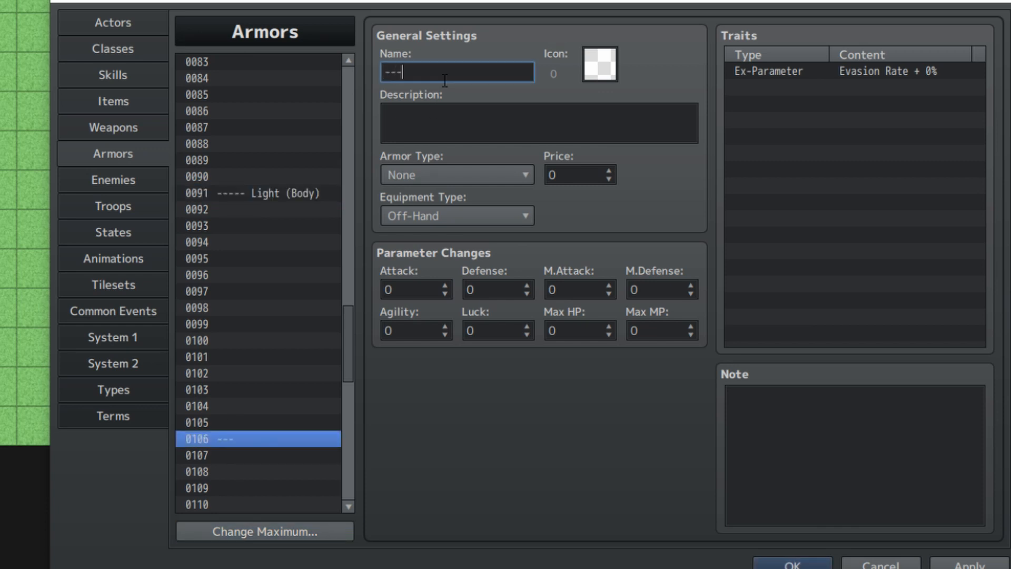
{"action": "type", "text": "----- Accessory"}
{"action": "key", "text": "BackSpace"}
{"action": "type", "text": "ies"}
{"action": "left_click", "coordinate": [267, 455]}
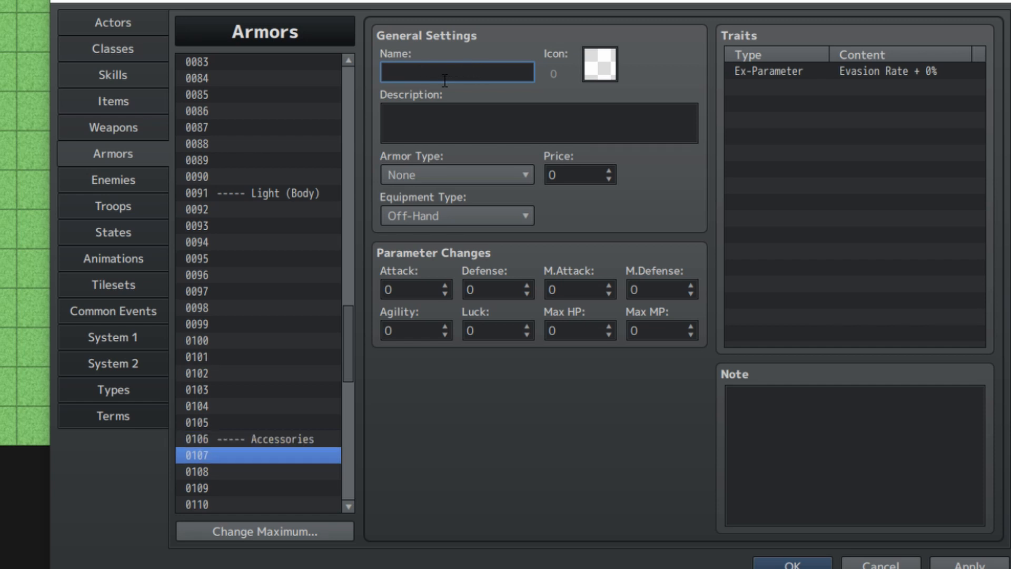
Review the section headers throughout the armor list and the Wooden Buckler's settings.
{"action": "left_click", "coordinate": [267, 439]}
{"action": "key", "text": "Up"}
{"action": "key", "text": "Up"}
{"action": "key", "text": "Up"}
{"action": "key", "text": "Up"}
{"action": "key", "text": "Up"}
{"action": "key", "text": "Up"}
{"action": "key", "text": "Up"}
{"action": "key", "text": "Up"}
{"action": "key", "text": "Up"}
{"action": "key", "text": "Up"}
{"action": "key", "text": "Up"}
{"action": "key", "text": "Up"}
{"action": "key", "text": "Up"}
{"action": "key", "text": "Up"}
{"action": "key", "text": "Up"}
{"action": "key", "text": "Up"}
{"action": "key", "text": "Up"}
{"action": "key", "text": "Up"}
{"action": "key", "text": "Up"}
{"action": "key", "text": "Up"}
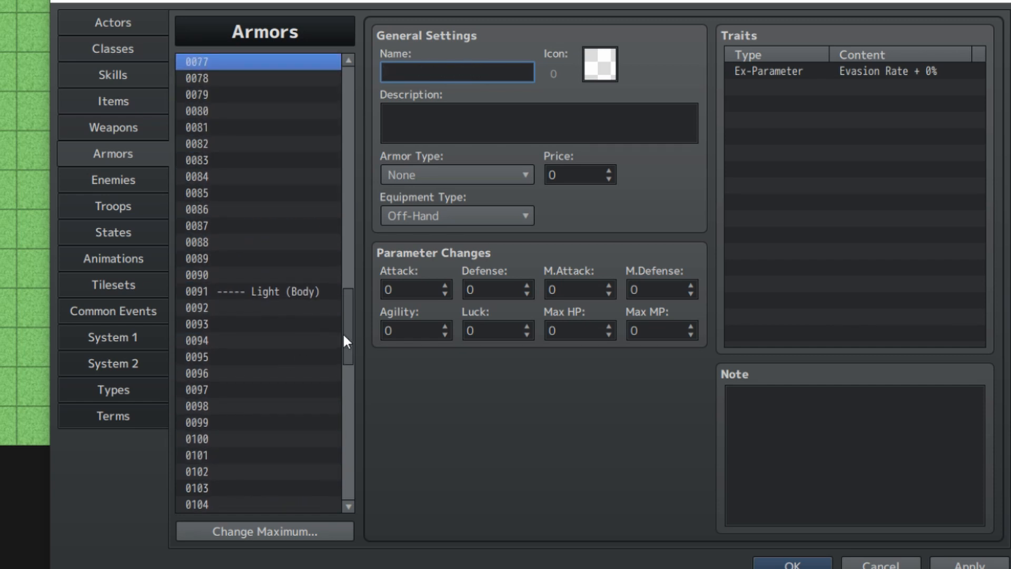
{"action": "left_click_drag", "start_coordinate": [346, 359], "coordinate": [340, 58]}
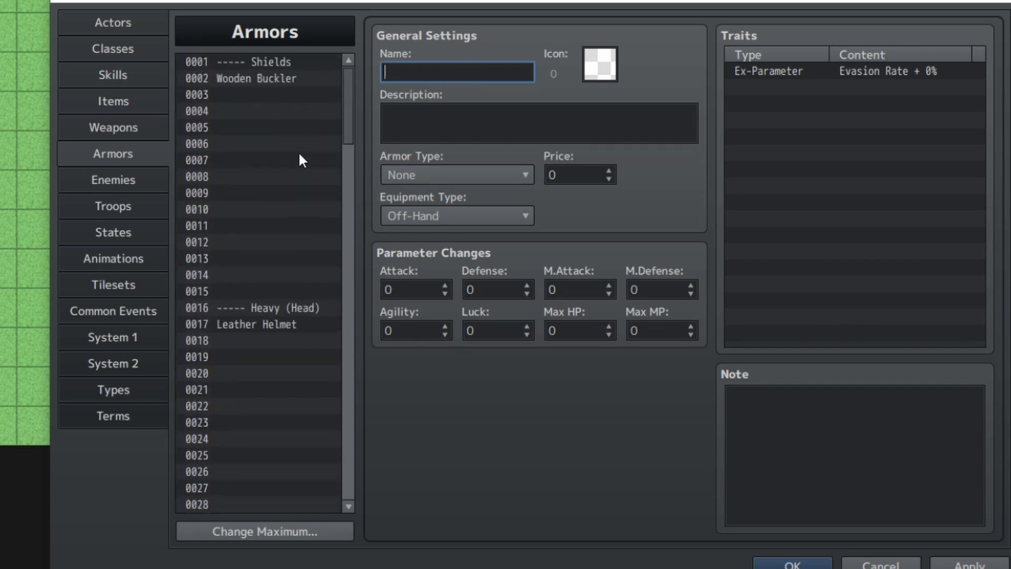
{"action": "left_click", "coordinate": [291, 96]}
{"action": "left_click_drag", "start_coordinate": [288, 158], "coordinate": [300, 80]}
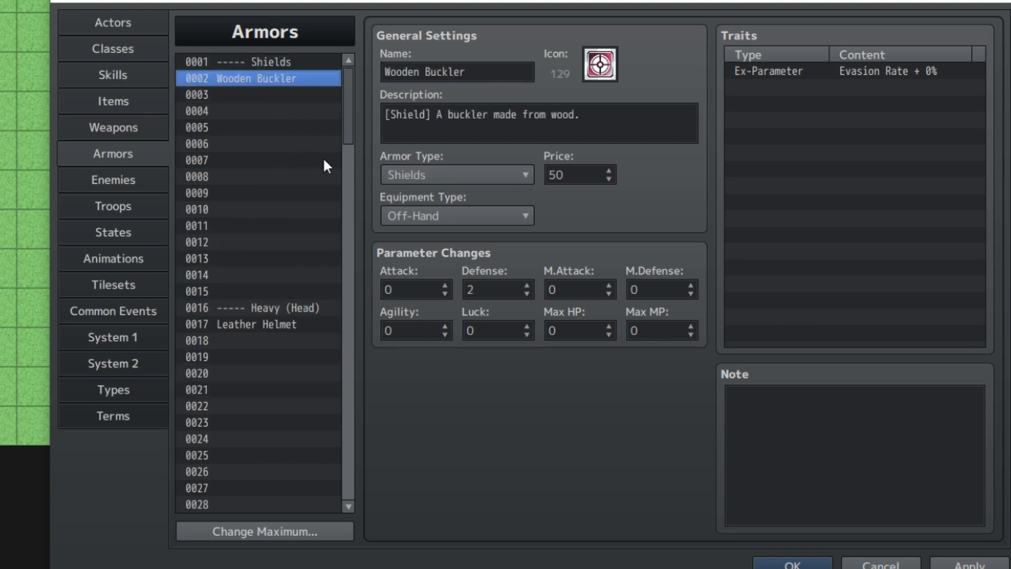
{"action": "scroll", "coordinate": [302, 203], "scroll_direction": "down", "scroll_amount": 18}
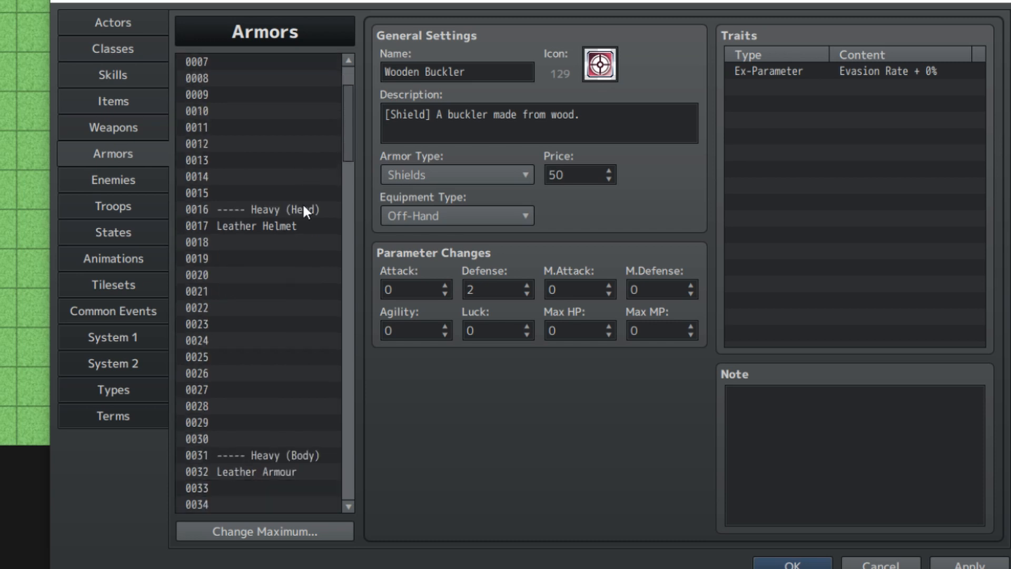
{"action": "scroll", "coordinate": [267, 282], "scroll_direction": "up", "scroll_amount": 14}
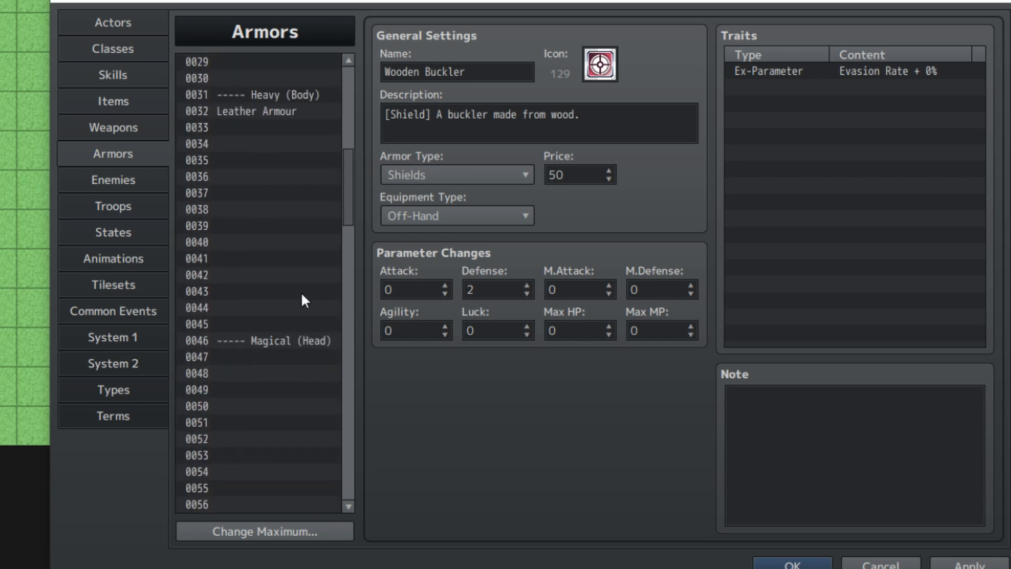
Check the first and fourth actors' classes and initial equipment, and the starting party in the system settings.
{"action": "left_click", "coordinate": [143, 23]}
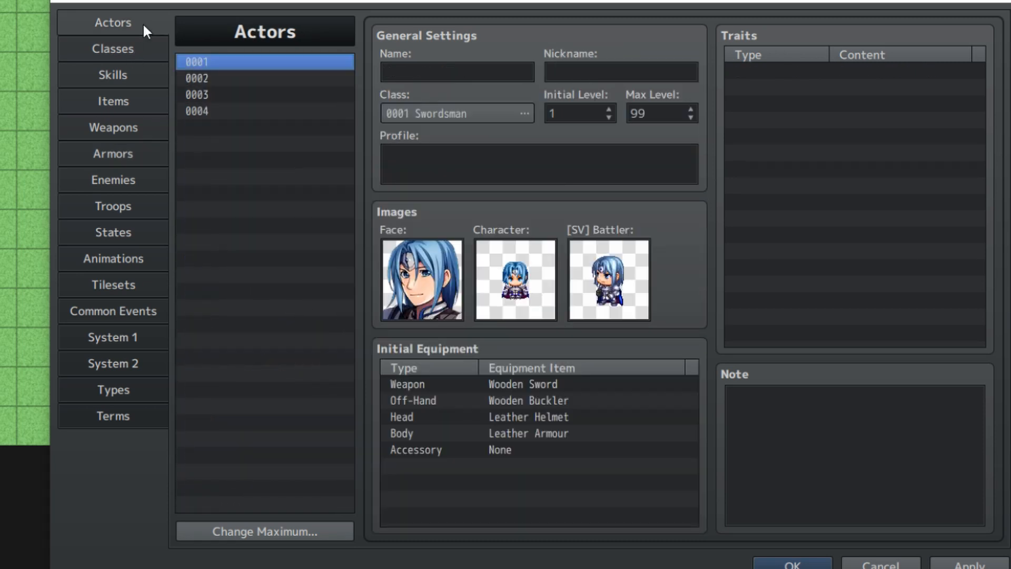
{"action": "left_click", "coordinate": [225, 112]}
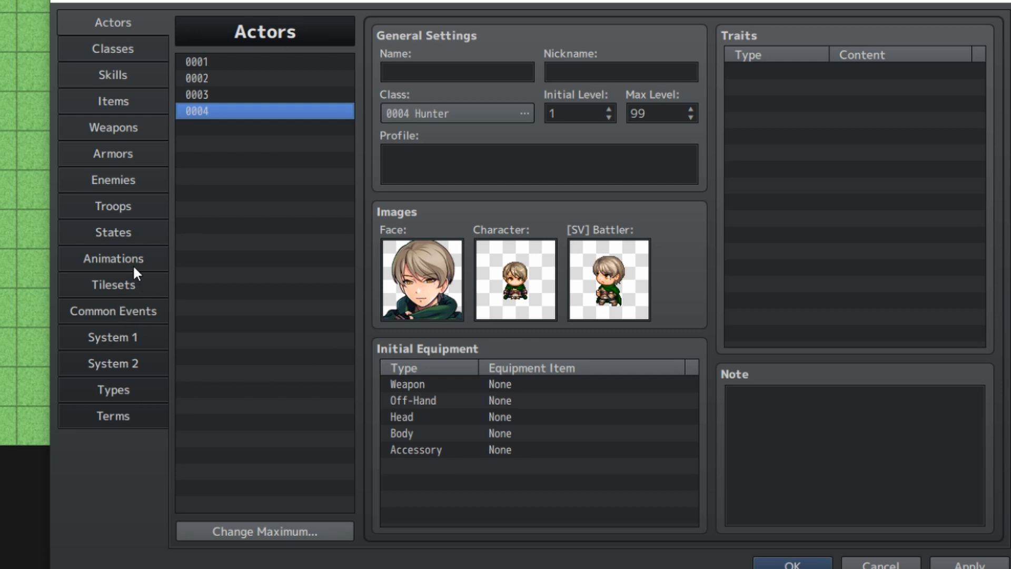
{"action": "left_click", "coordinate": [123, 363]}
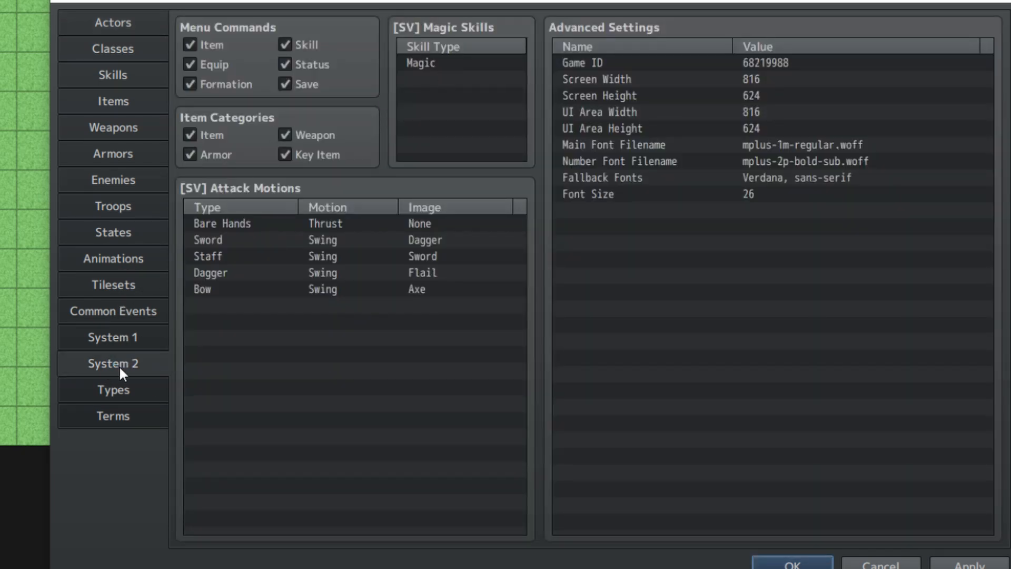
{"action": "left_click", "coordinate": [147, 336]}
{"action": "left_click", "coordinate": [244, 120]}
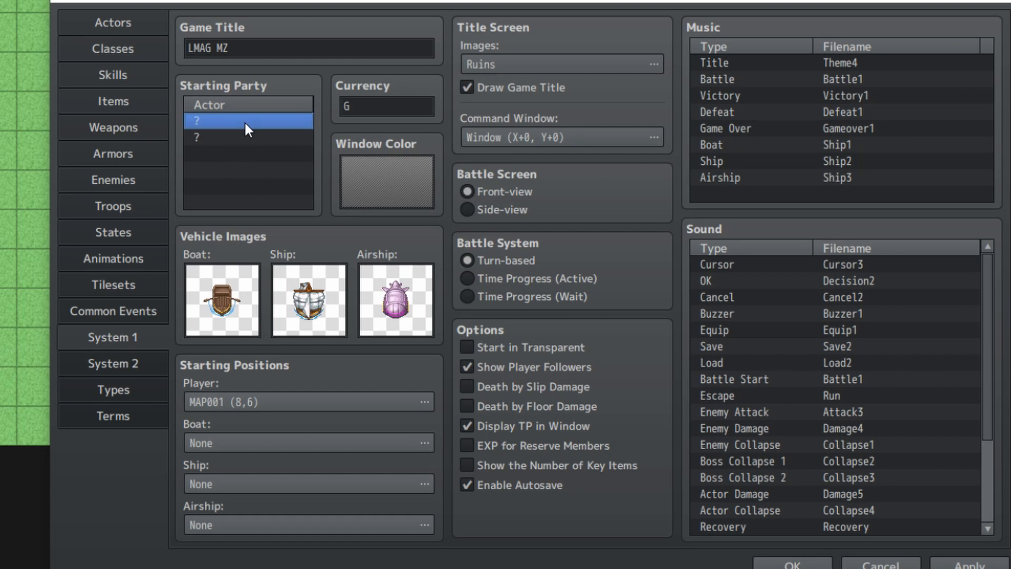
Set the side-view attack image for the Sword weapon type to Sword.
{"action": "left_click", "coordinate": [134, 364]}
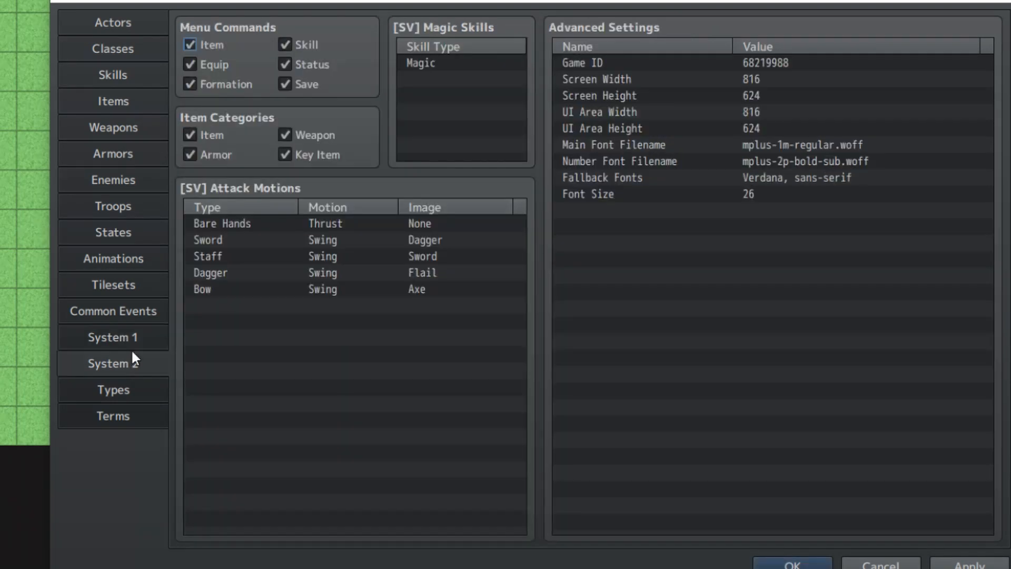
{"action": "double_click", "coordinate": [334, 238]}
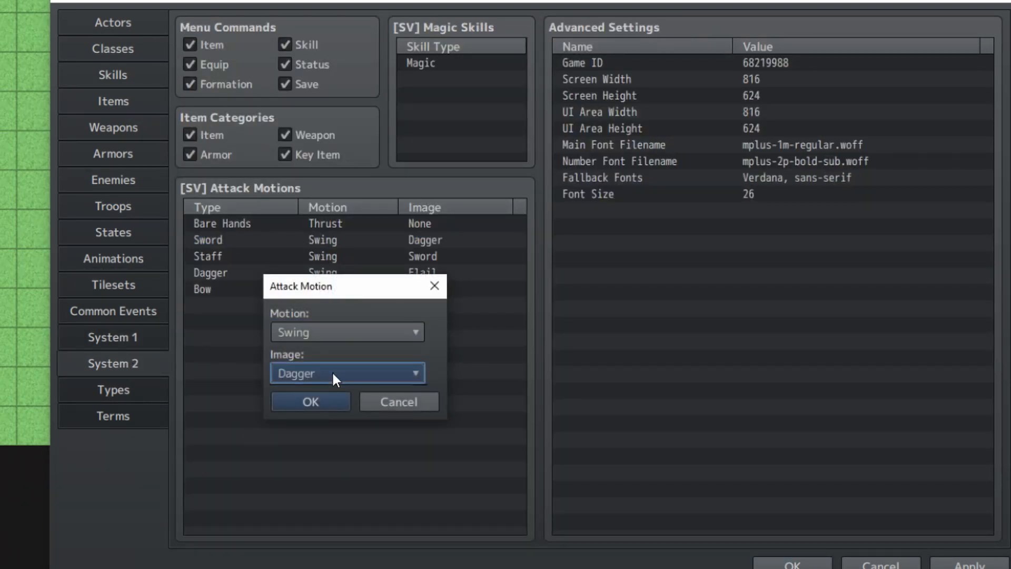
{"action": "left_click", "coordinate": [332, 372]}
{"action": "left_click", "coordinate": [304, 296]}
{"action": "left_click", "coordinate": [308, 403]}
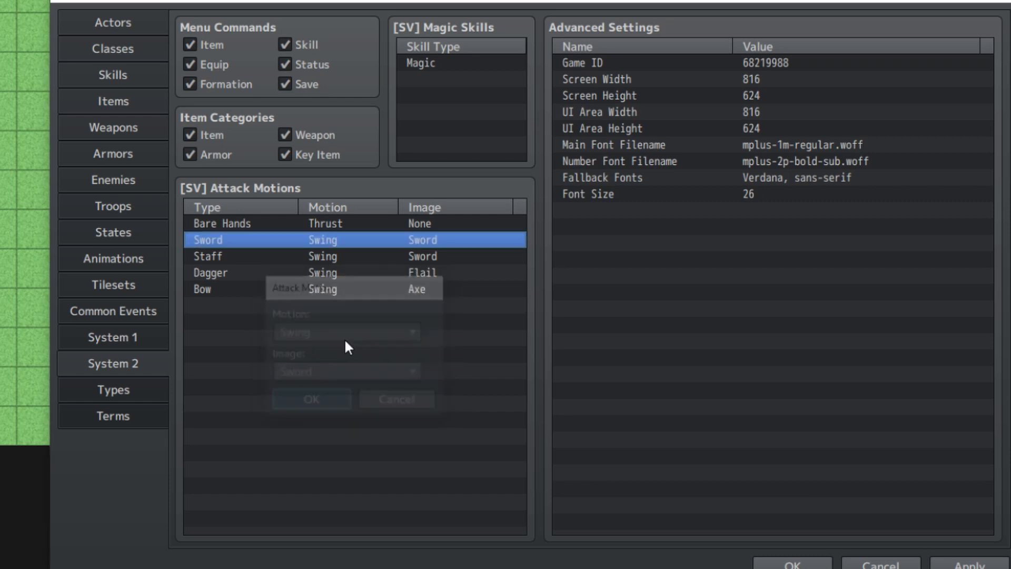
Set the side-view attack image for the Staff weapon type to Staff.
{"action": "double_click", "coordinate": [391, 256]}
{"action": "left_click", "coordinate": [352, 368]}
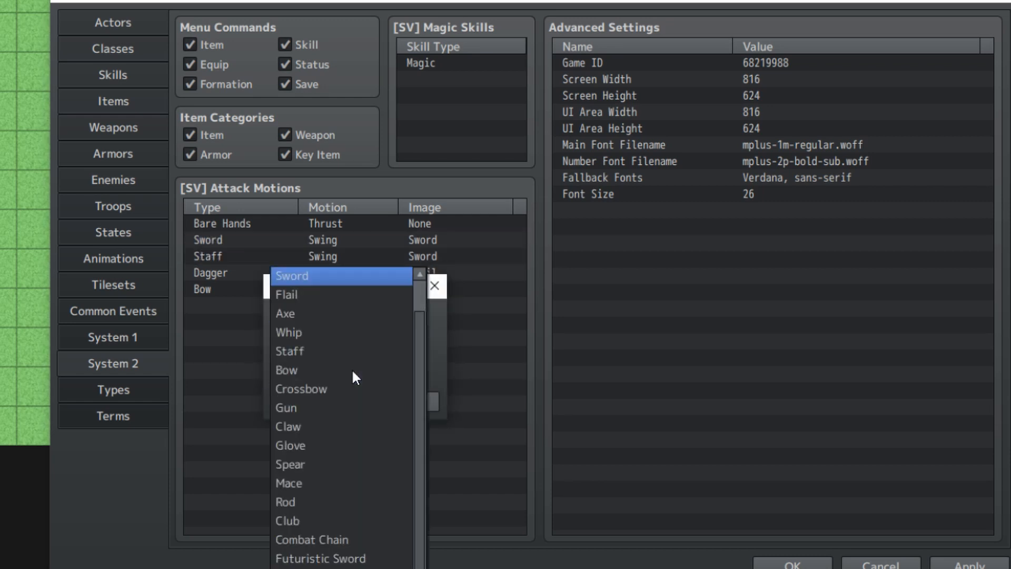
{"action": "left_click", "coordinate": [332, 348]}
{"action": "left_click", "coordinate": [306, 402]}
Set the Dagger weapon type's side-view attack motion to Thrust and its image to Dagger.
{"action": "double_click", "coordinate": [360, 273]}
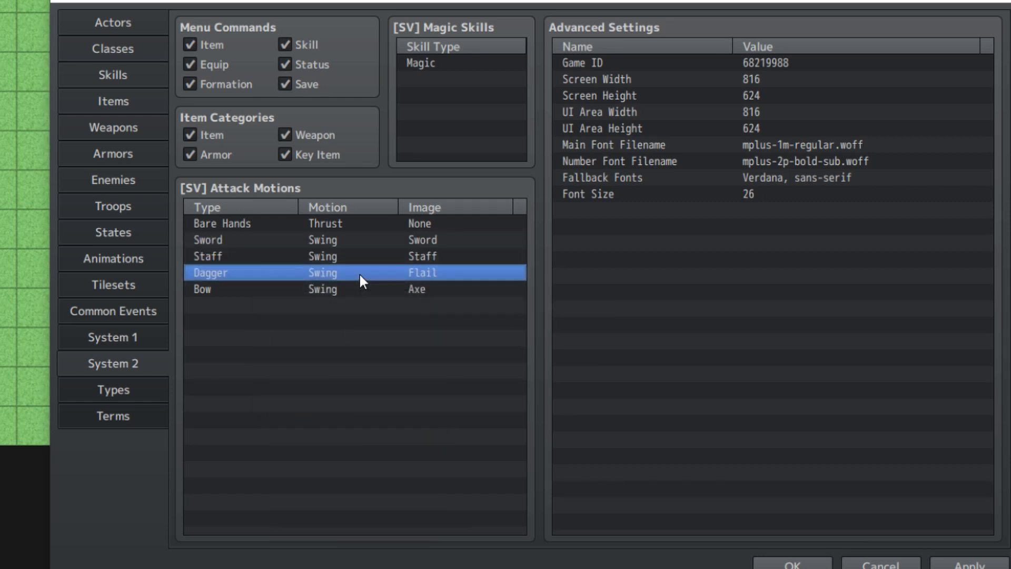
{"action": "left_click", "coordinate": [318, 374]}
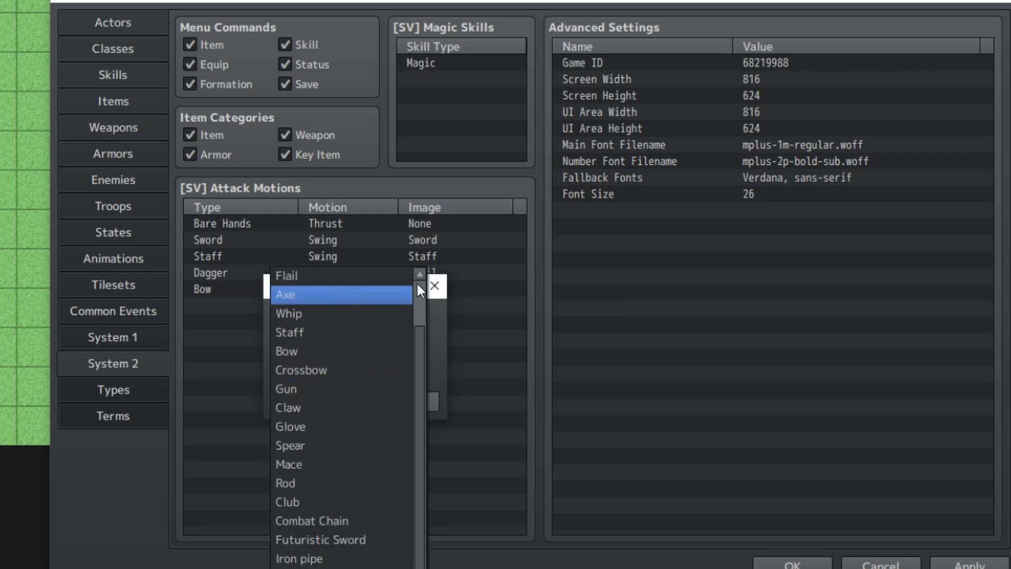
{"action": "scroll", "coordinate": [424, 295], "scroll_direction": "up", "scroll_amount": 1}
{"action": "left_click", "coordinate": [347, 293]}
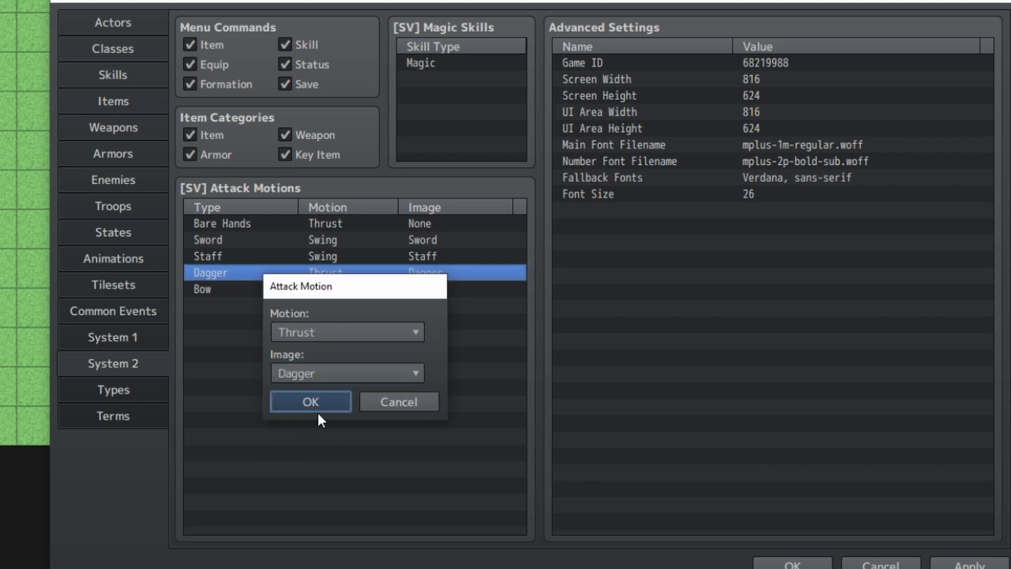
{"action": "left_click", "coordinate": [317, 408]}
Change the Dagger weapon type's side-view attack motion to Swing.
{"action": "double_click", "coordinate": [381, 288]}
{"action": "left_click", "coordinate": [435, 286]}
{"action": "left_click", "coordinate": [381, 273]}
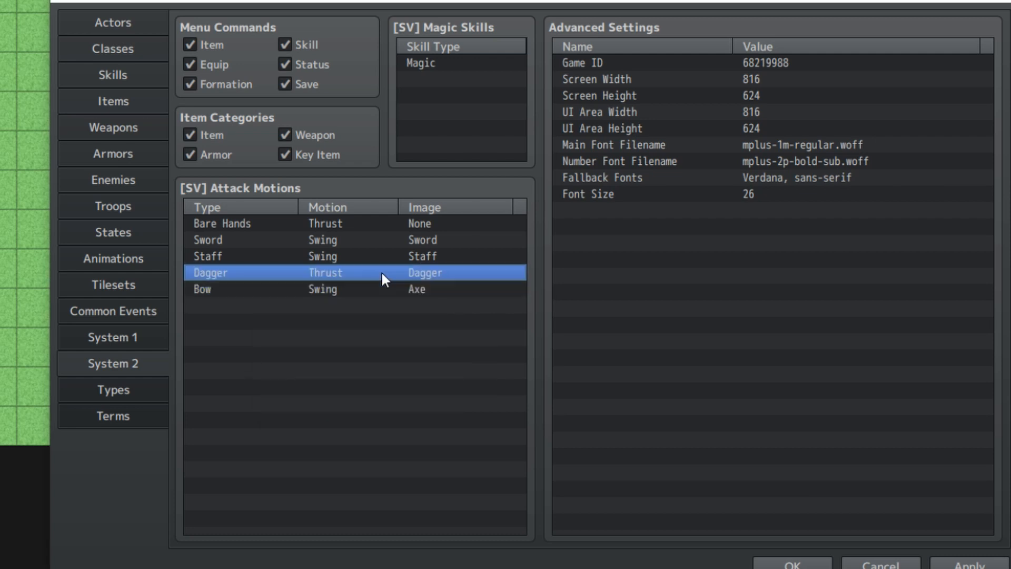
{"action": "double_click", "coordinate": [381, 272]}
{"action": "left_click", "coordinate": [336, 328]}
{"action": "left_click", "coordinate": [317, 369]}
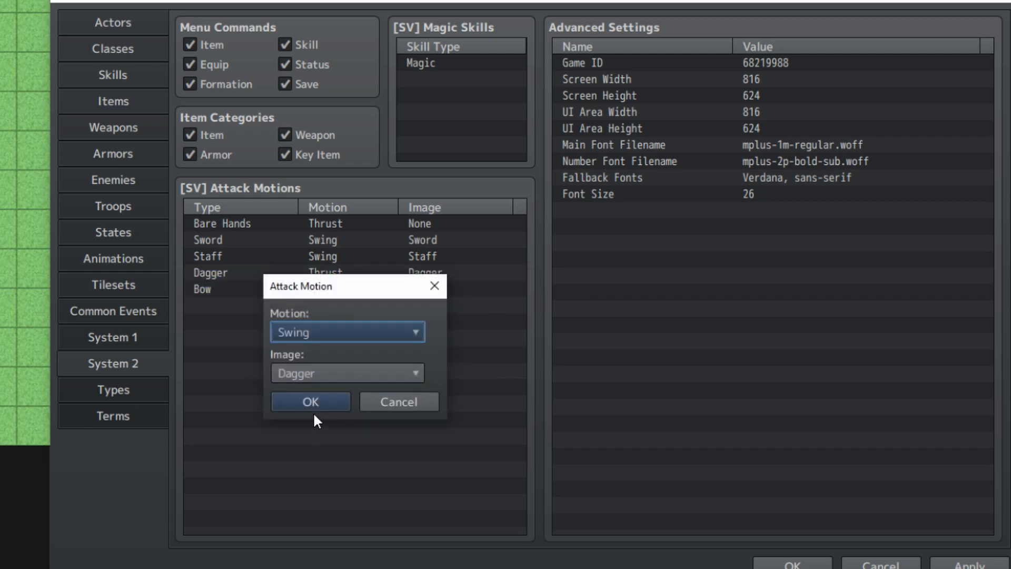
{"action": "left_click", "coordinate": [326, 404]}
Set the Bow weapon type's attack motion to Missile and its image to Bow, and apply the database changes.
{"action": "double_click", "coordinate": [361, 288]}
{"action": "left_click", "coordinate": [340, 332]}
{"action": "left_click", "coordinate": [311, 394]}
{"action": "left_click", "coordinate": [331, 371]}
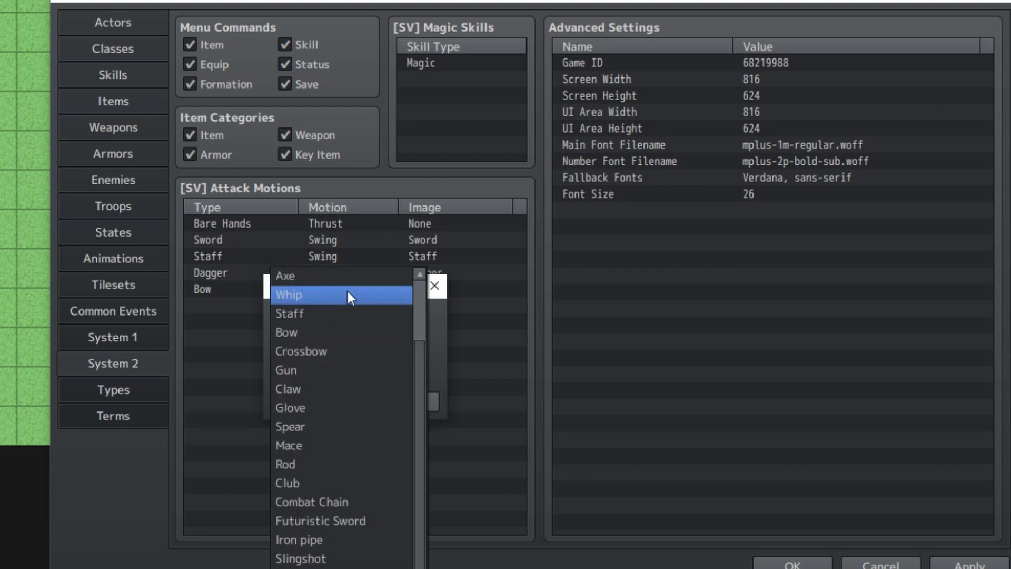
{"action": "left_click", "coordinate": [325, 402]}
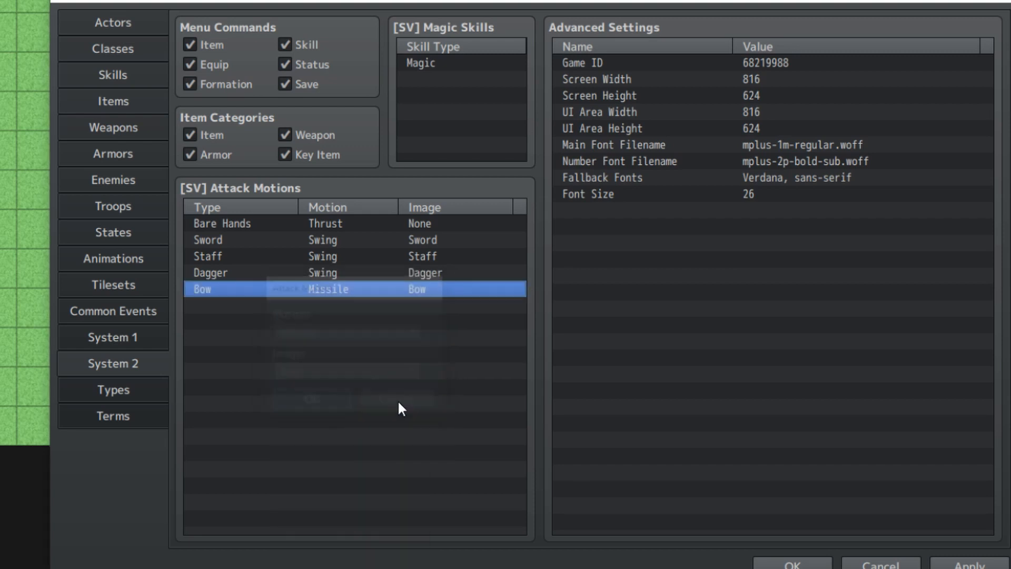
{"action": "left_click", "coordinate": [969, 562]}
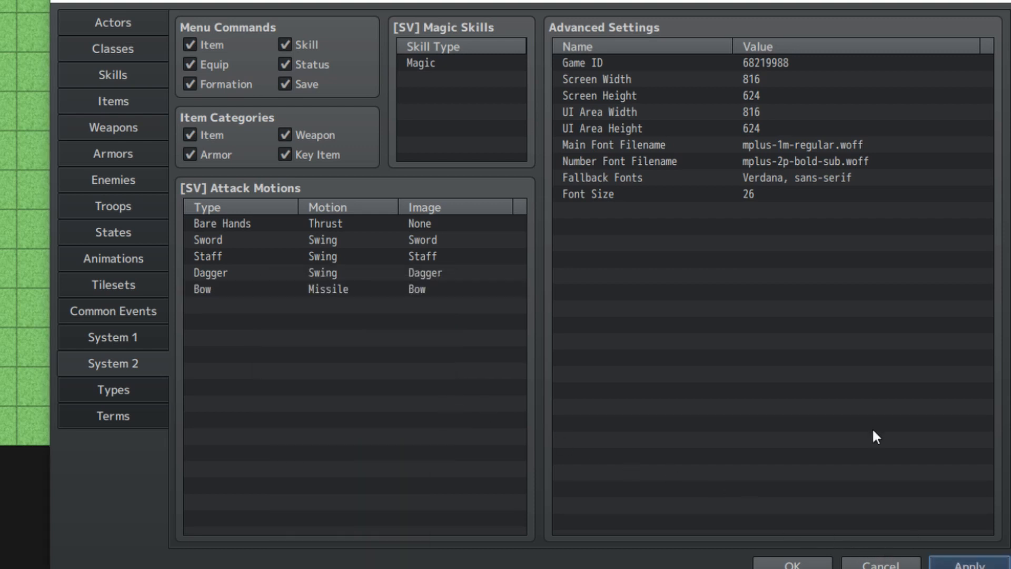
Set the game's screen width to 1280 in the advanced settings.
{"action": "double_click", "coordinate": [774, 83]}
{"action": "type", "text": "1280"}
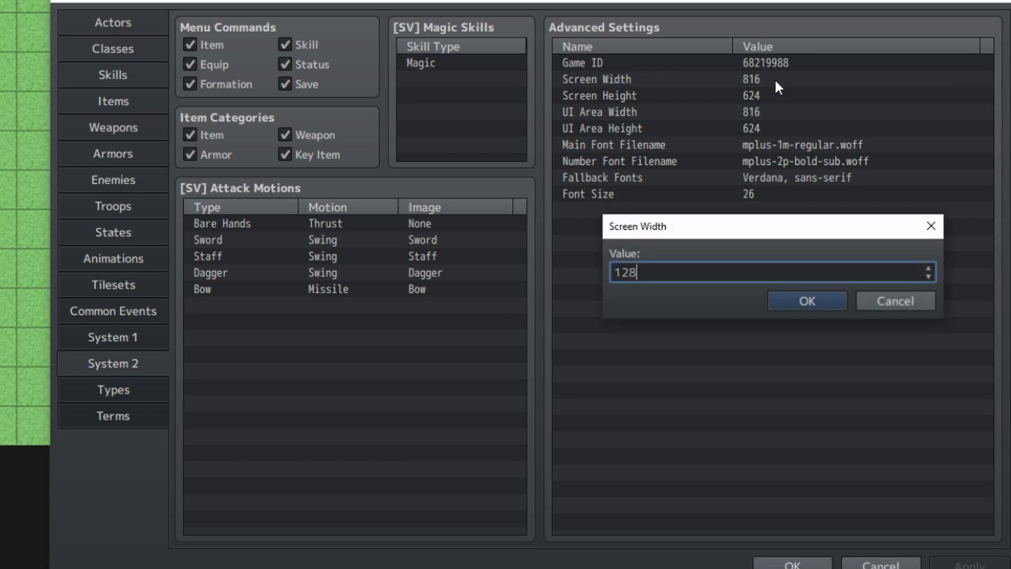
{"action": "key", "text": "Return"}
{"action": "key", "text": "Up"}
{"action": "key", "text": "Return"}
{"action": "key", "text": "Escape"}
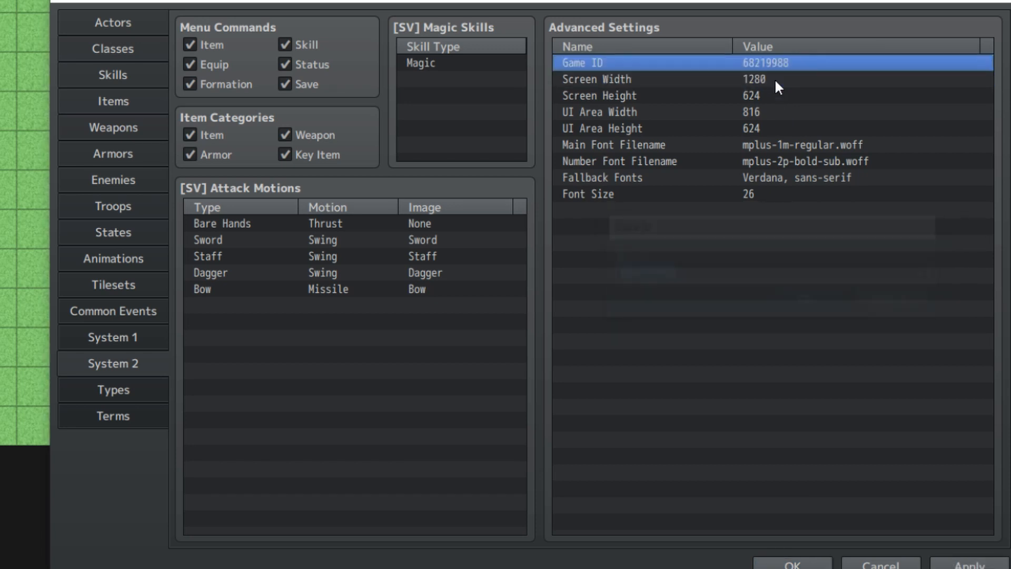
Set the game's screen height to 720 in the advanced settings.
{"action": "key", "text": "Down"}
{"action": "key", "text": "Down"}
{"action": "key", "text": "Return"}
{"action": "type", "text": "8"}
{"action": "type", "text": "20"}
{"action": "key", "text": "Return"}
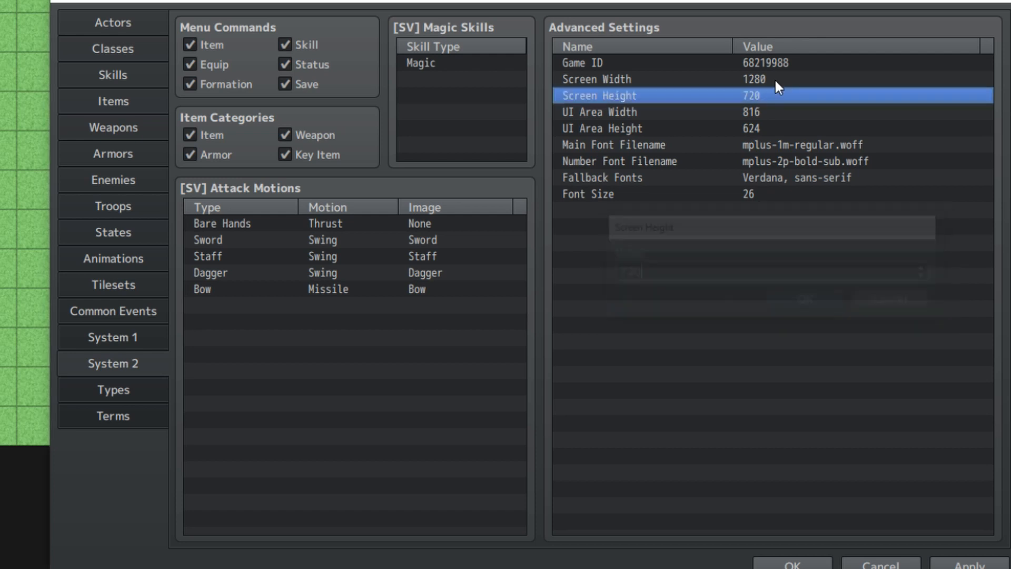
Set the UI area width to 1280 and the UI area height to 720.
{"action": "key", "text": "Down"}
{"action": "key", "text": "Return"}
{"action": "type", "text": "1280"}
{"action": "key", "text": "Return"}
{"action": "key", "text": "Down"}
{"action": "key", "text": "Return"}
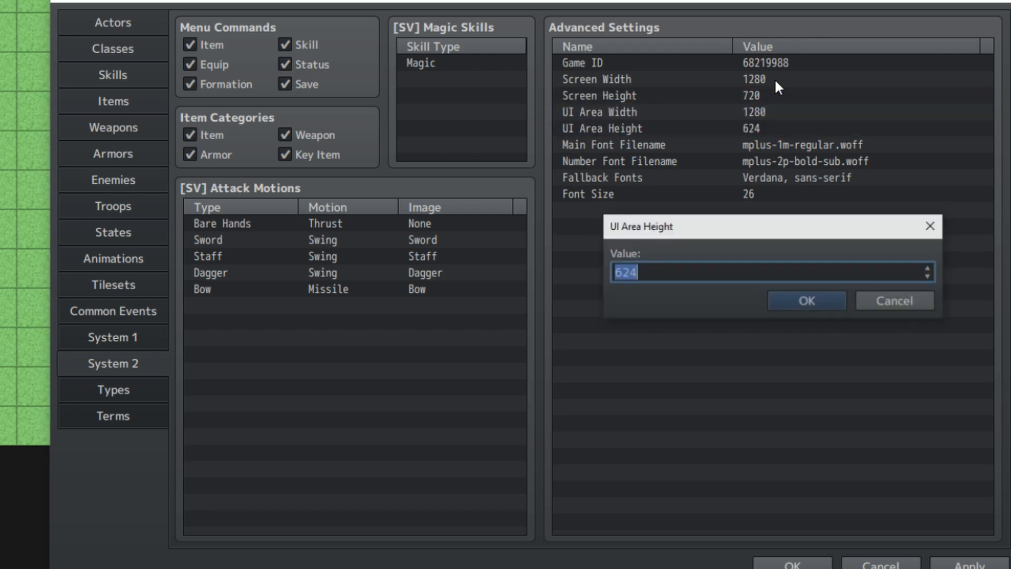
{"action": "type", "text": "720"}
{"action": "key", "text": "Return"}
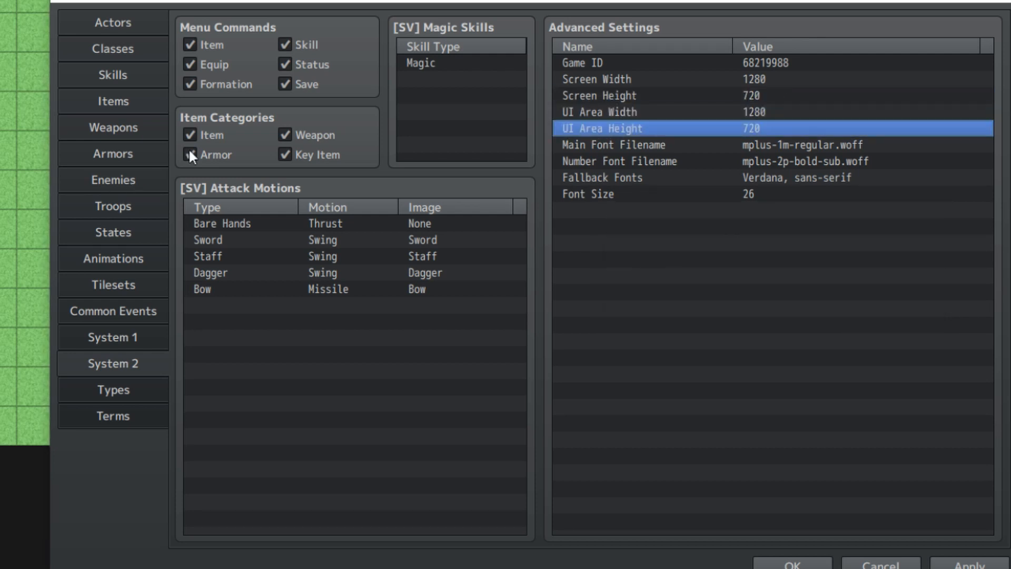
Look back through the database sections from System 1 to Actors, and check the first actor's class and initial equipment.
{"action": "left_click", "coordinate": [108, 337]}
{"action": "left_click", "coordinate": [121, 310]}
{"action": "left_click", "coordinate": [126, 284]}
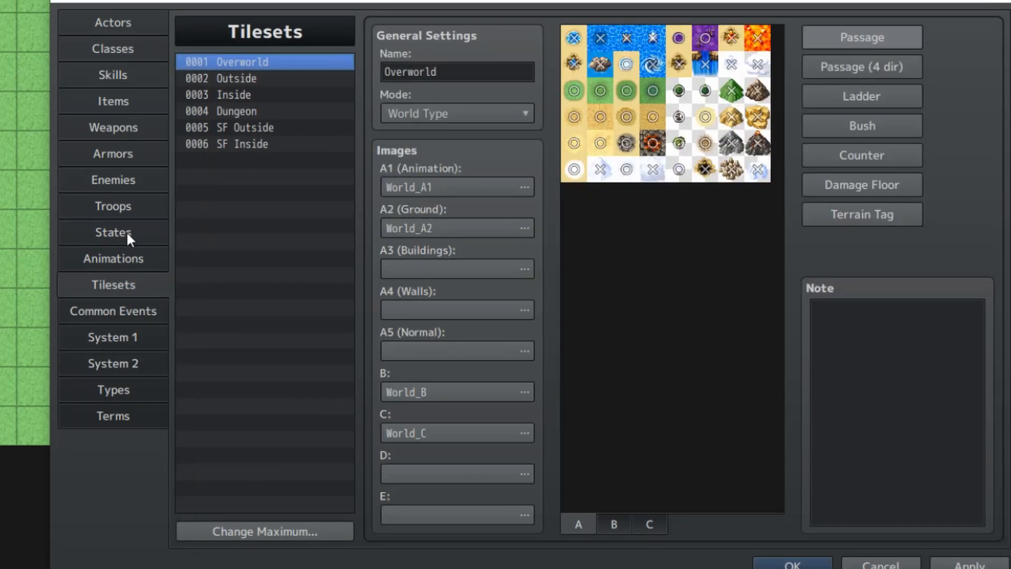
{"action": "left_click", "coordinate": [125, 234]}
{"action": "left_click", "coordinate": [129, 210]}
{"action": "left_click", "coordinate": [124, 178]}
{"action": "left_click", "coordinate": [117, 154]}
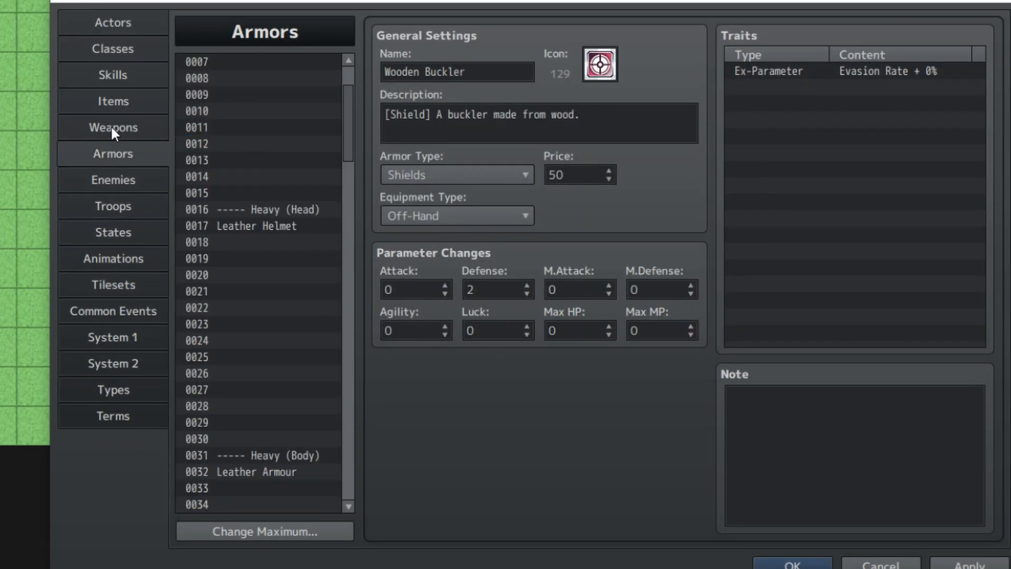
{"action": "left_click", "coordinate": [111, 125]}
{"action": "left_click", "coordinate": [114, 95]}
{"action": "left_click", "coordinate": [113, 74]}
{"action": "left_click", "coordinate": [112, 50]}
{"action": "left_click", "coordinate": [116, 22]}
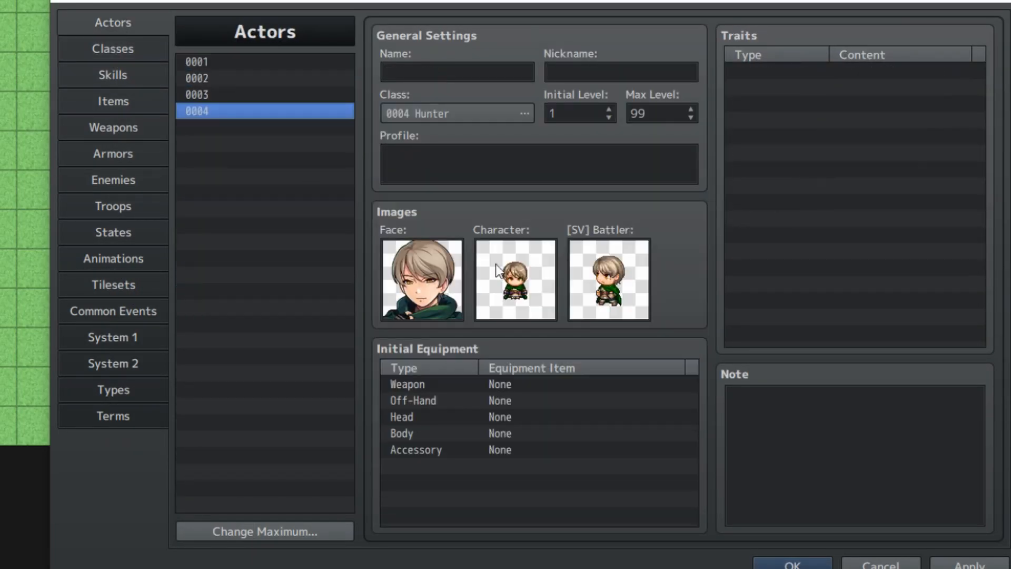
{"action": "left_click", "coordinate": [261, 60]}
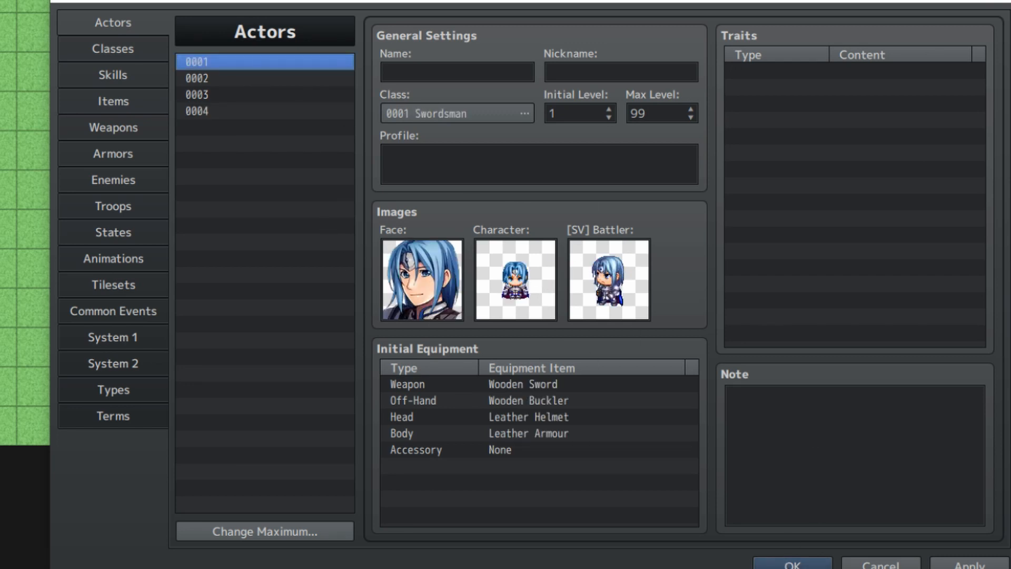
Close the database keeping the changes, and delete the map MAP001 from the project.
{"action": "left_click", "coordinate": [792, 564]}
{"action": "right_click", "coordinate": [87, 368]}
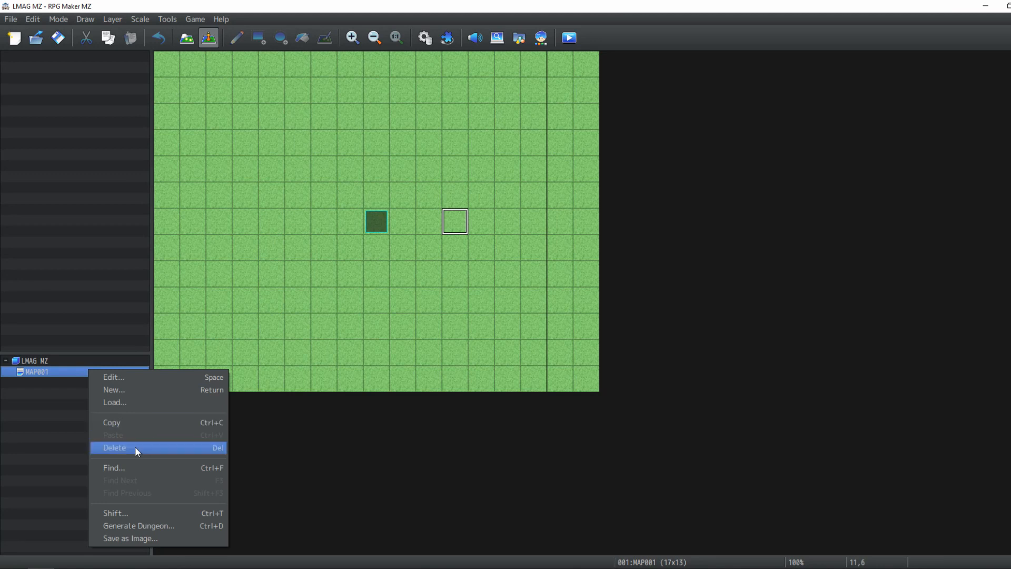
{"action": "left_click", "coordinate": [134, 446]}
{"action": "key", "text": "Return"}
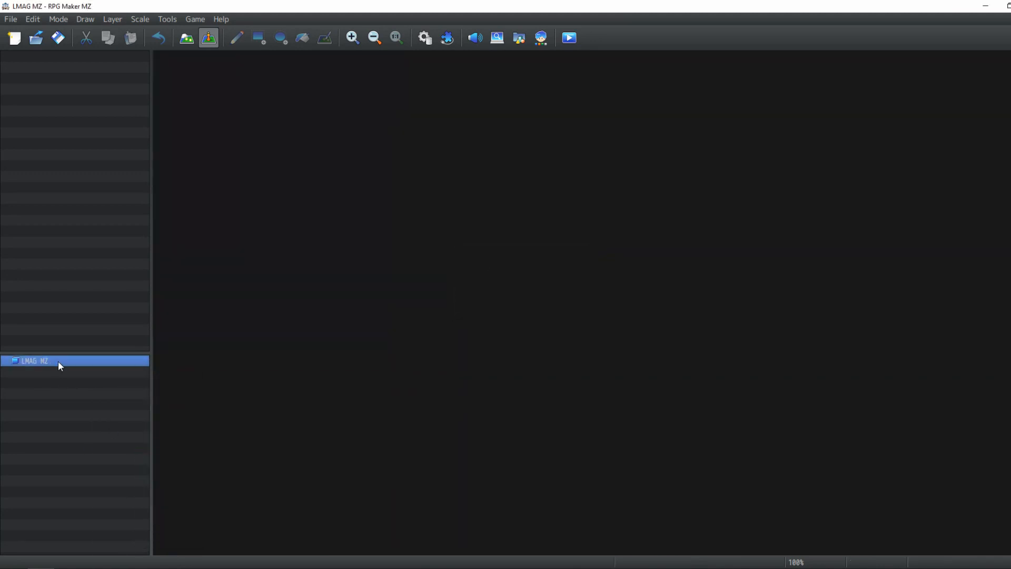
Create a new map named Towns under the LMAG MZ project root.
{"action": "right_click", "coordinate": [58, 361]}
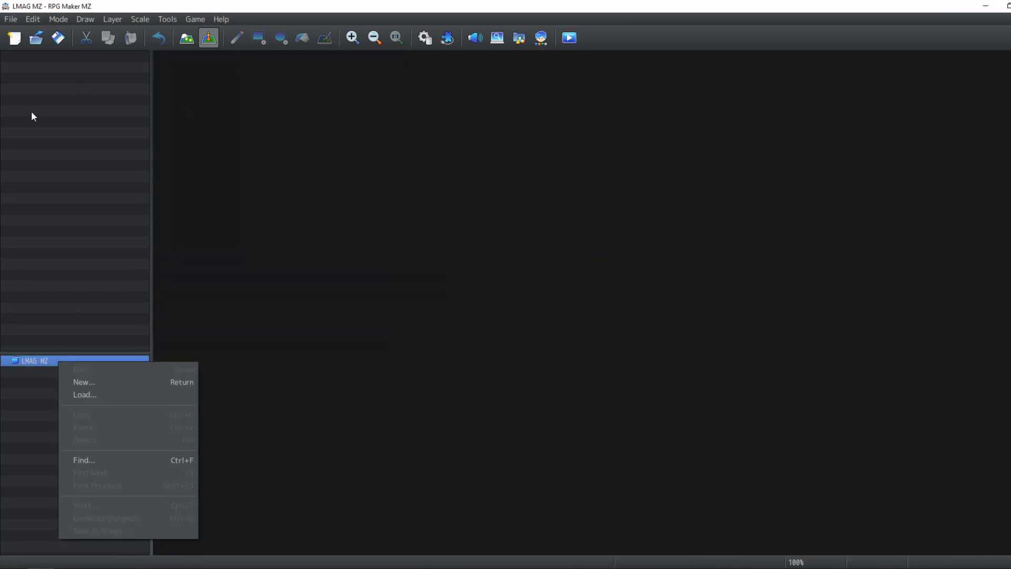
{"action": "left_click", "coordinate": [83, 382]}
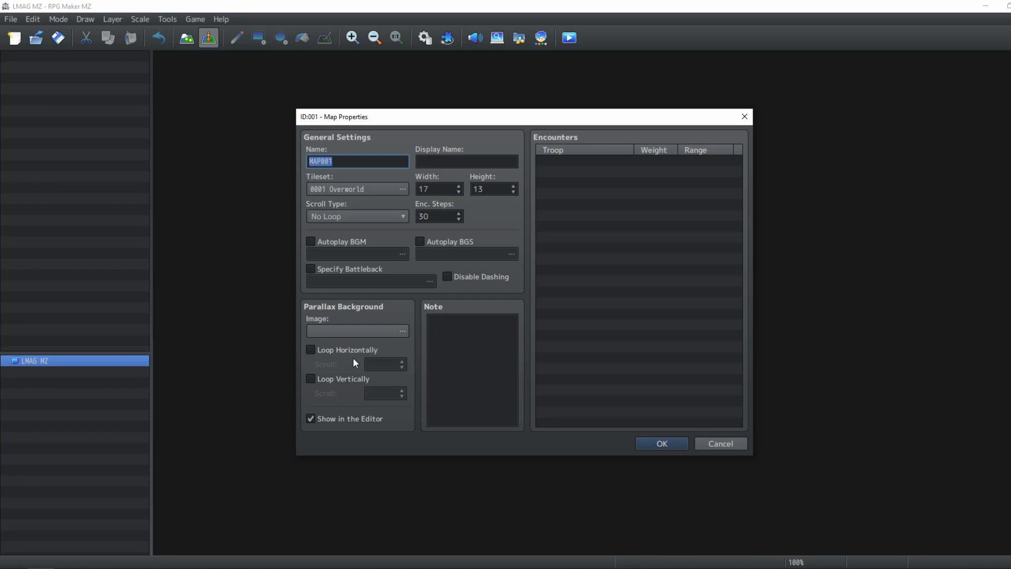
{"action": "type", "text": "Towns"}
{"action": "key", "text": "Return"}
Create a new map named Dungeons under the LMAG MZ project root.
{"action": "right_click", "coordinate": [106, 358]}
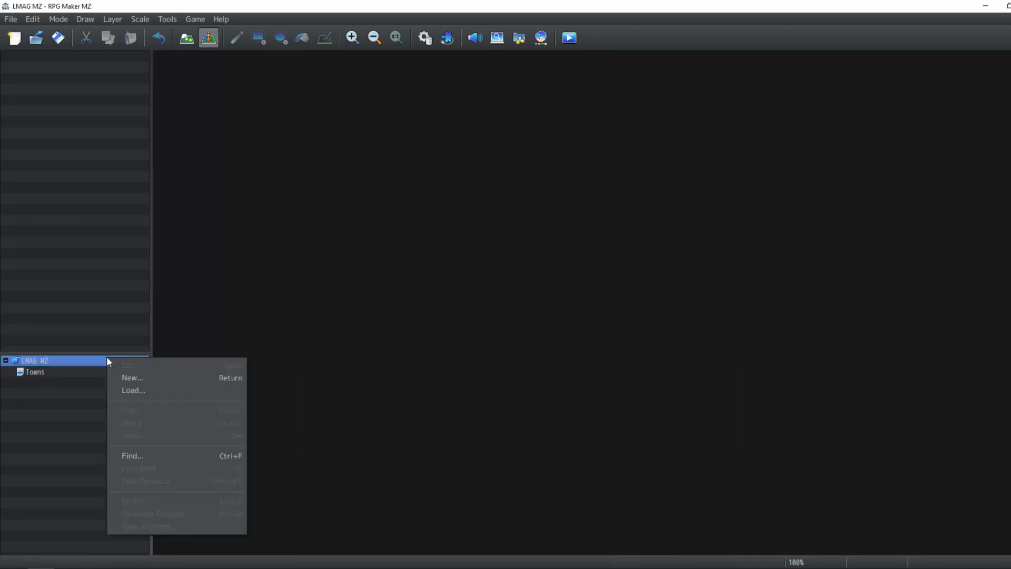
{"action": "left_click", "coordinate": [157, 380]}
{"action": "type", "text": "dungeo"}
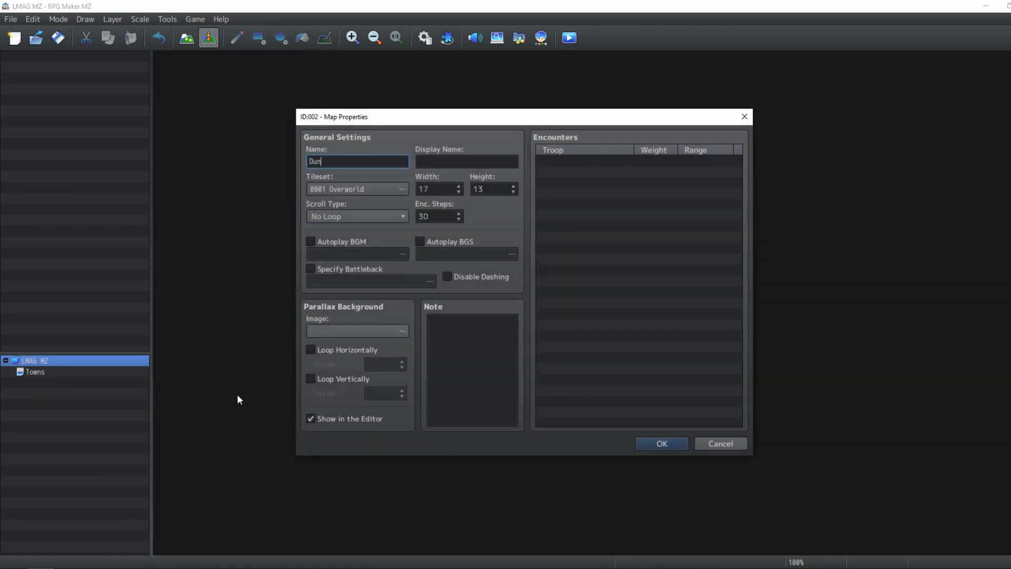
{"action": "type", "text": "ns"}
{"action": "key", "text": "Return"}
Create a new map named Points of Interest under the LMAG MZ project root.
{"action": "right_click", "coordinate": [93, 359]}
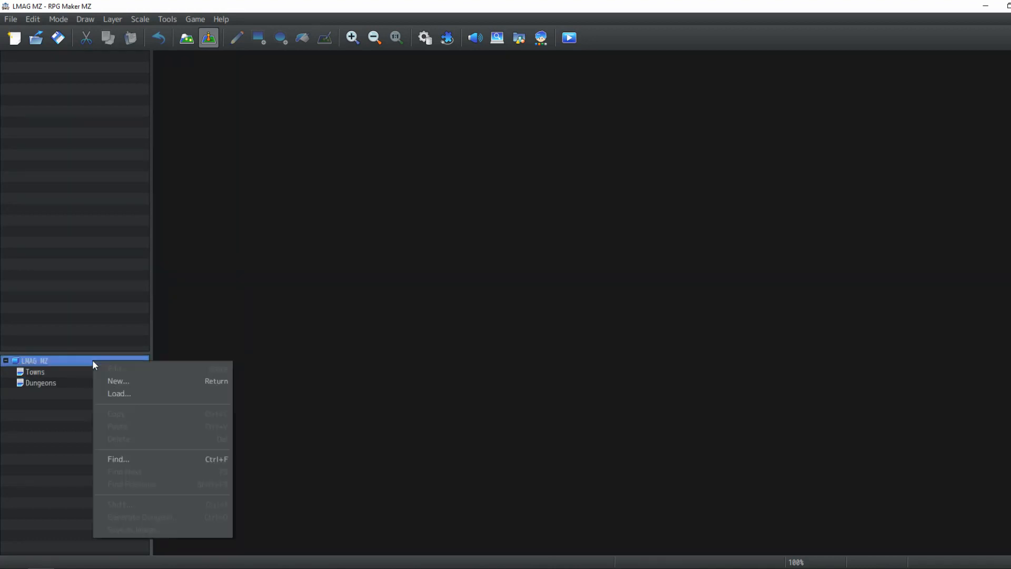
{"action": "left_click", "coordinate": [146, 383]}
{"action": "type", "text": "Points of"}
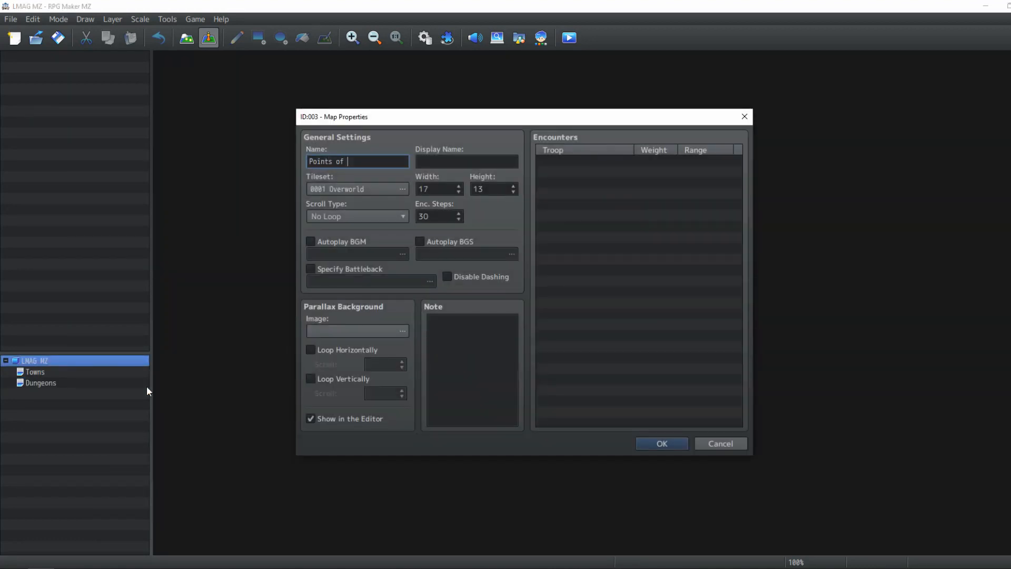
{"action": "type", "text": " Interest"}
{"action": "key", "text": "Return"}
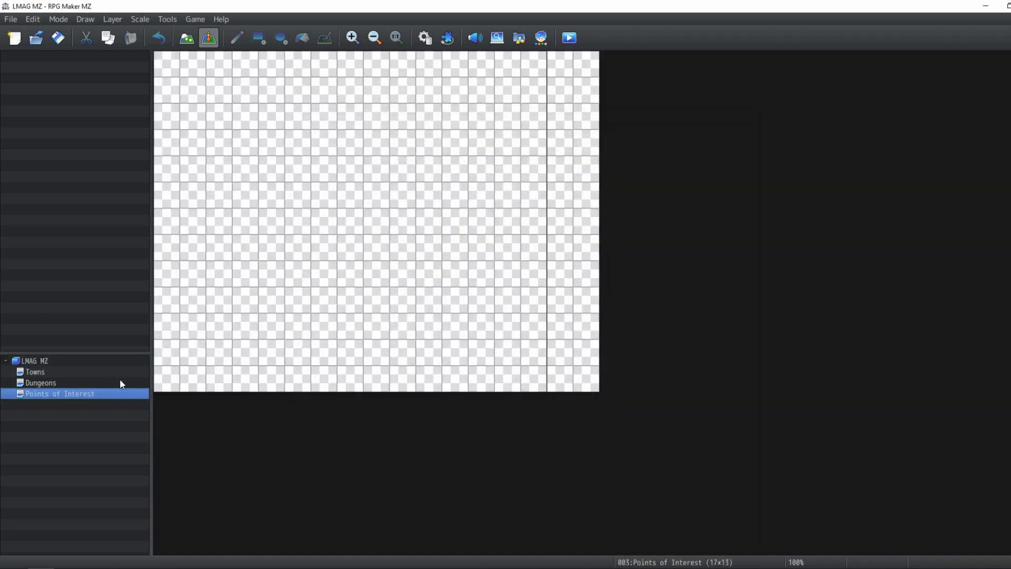
Create a new map named Cutscenes under the LMAG MZ project root.
{"action": "right_click", "coordinate": [40, 362]}
{"action": "left_click", "coordinate": [103, 389]}
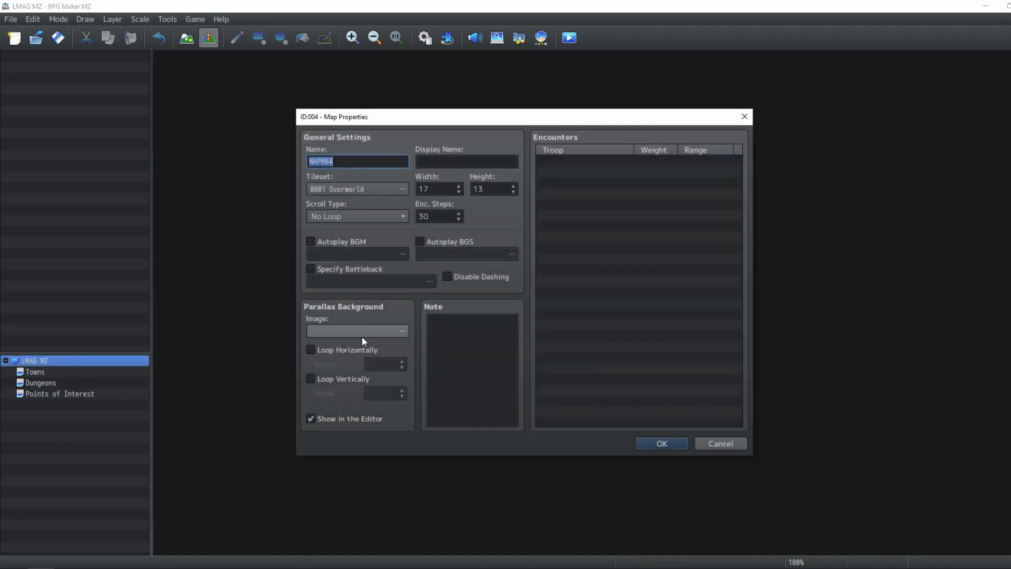
{"action": "type", "text": "Cutscenes"}
{"action": "key", "text": "Return"}
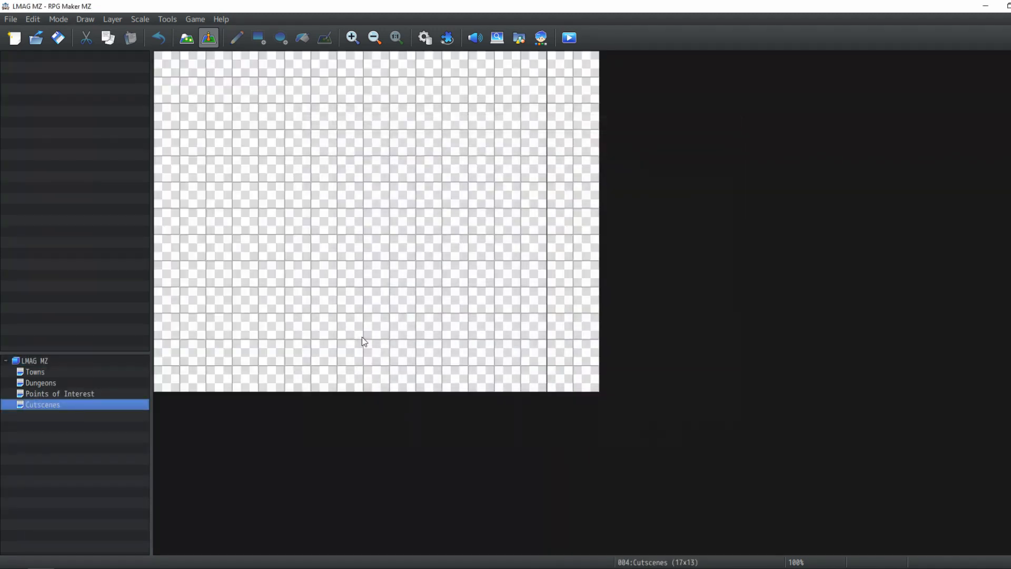
Create a new map named Events under the LMAG MZ project root.
{"action": "left_click", "coordinate": [50, 359]}
{"action": "right_click", "coordinate": [49, 359]}
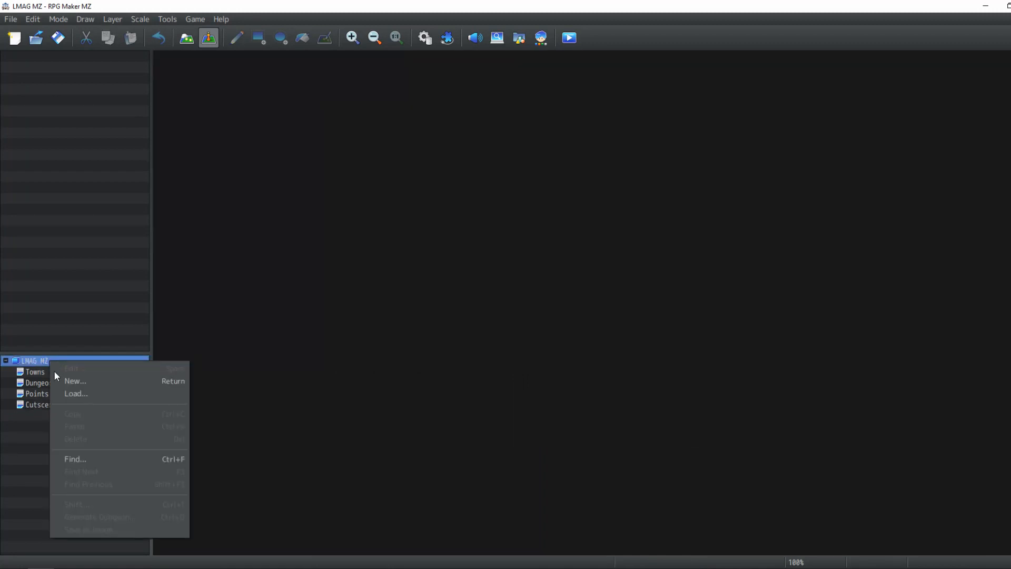
{"action": "left_click", "coordinate": [90, 379]}
{"action": "type", "text": "Ev"}
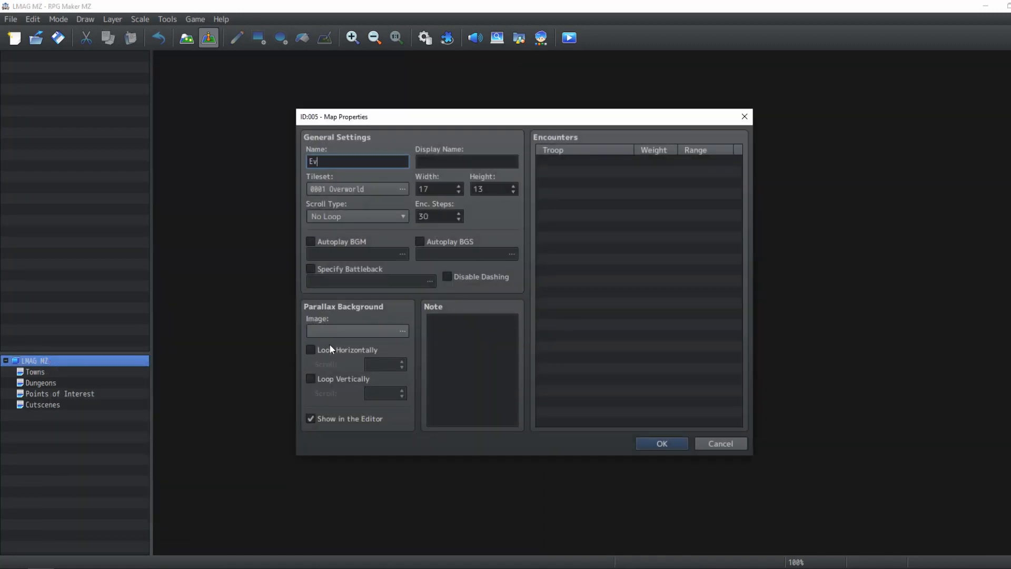
{"action": "type", "text": "ents"}
{"action": "key", "text": "Return"}
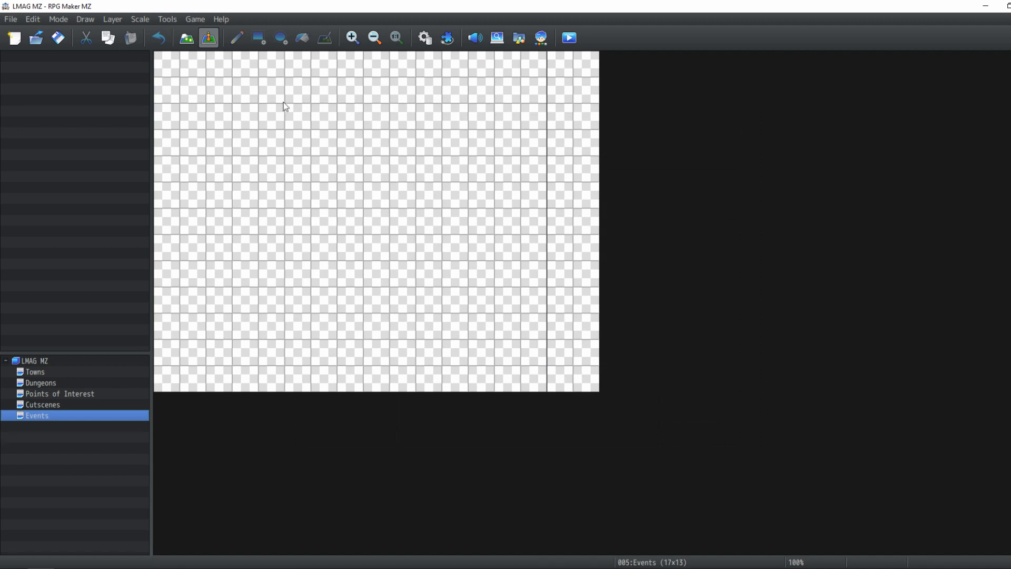
{"action": "left_click", "coordinate": [438, 206]}
{"action": "left_click", "coordinate": [436, 271]}
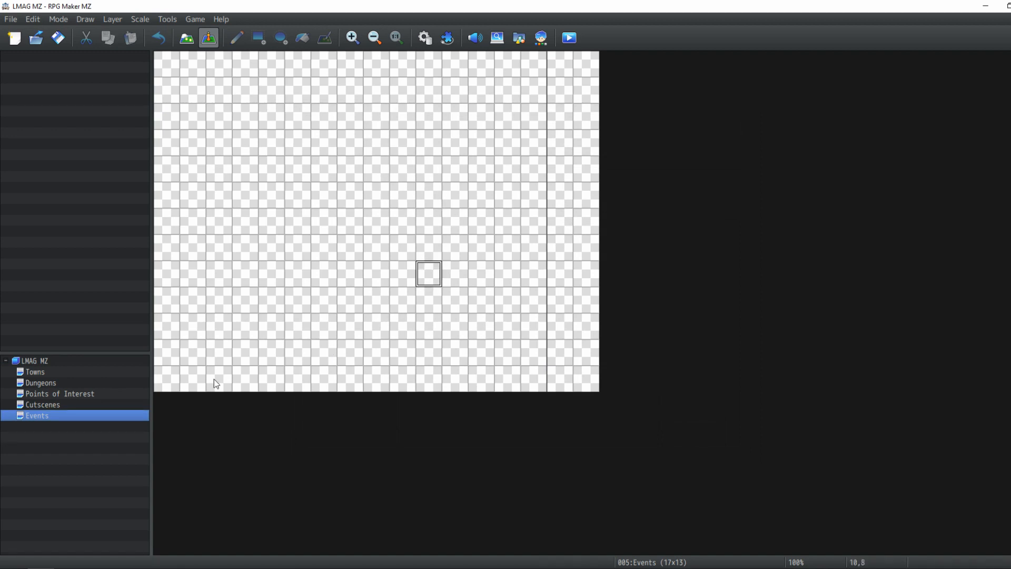
{"action": "left_click", "coordinate": [68, 394]}
Create a new map named World Map under the LMAG MZ project root.
{"action": "right_click", "coordinate": [57, 361]}
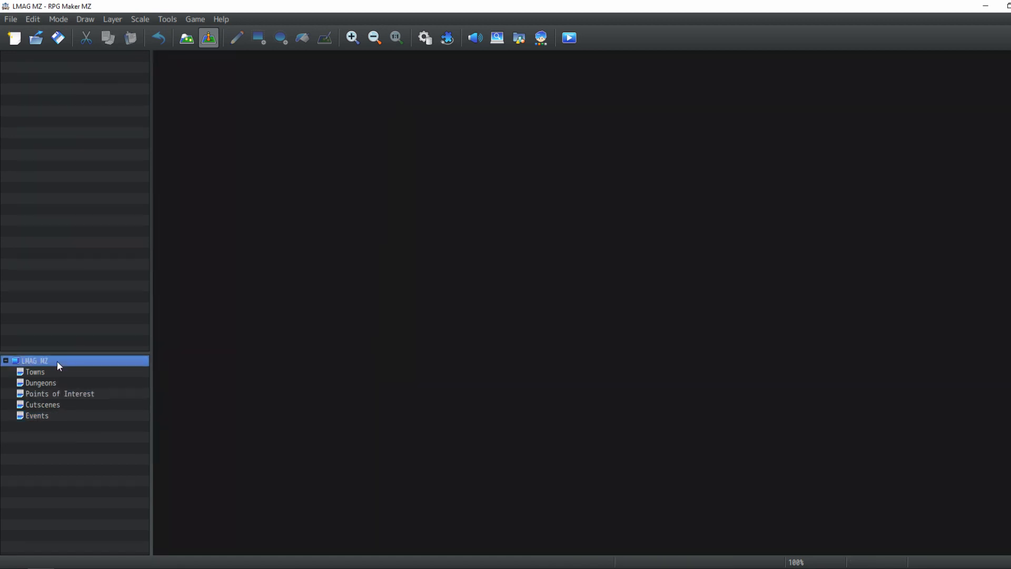
{"action": "left_click", "coordinate": [106, 380]}
{"action": "type", "text": "W"}
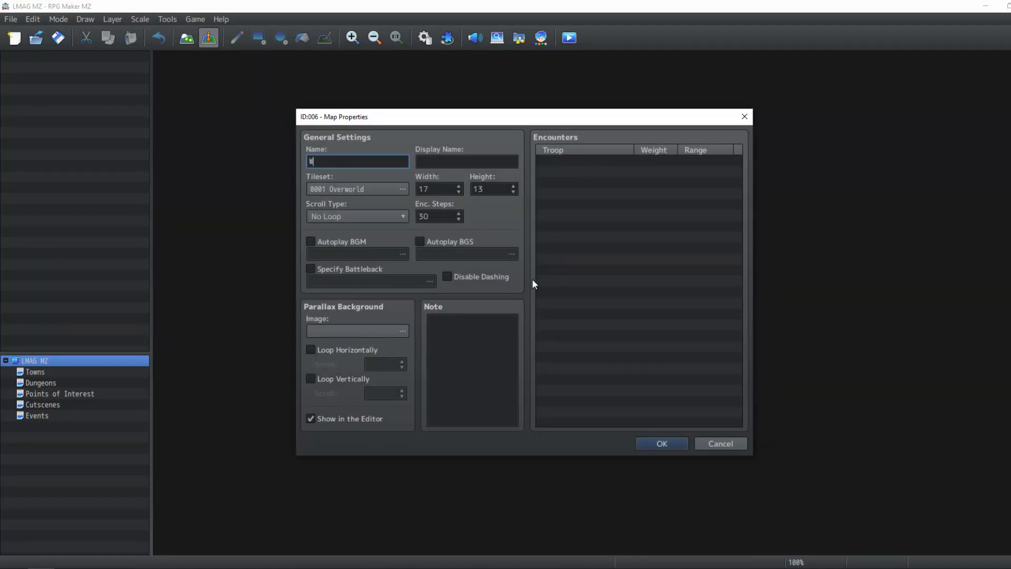
{"action": "type", "text": "orld Map"}
{"action": "key", "text": "Return"}
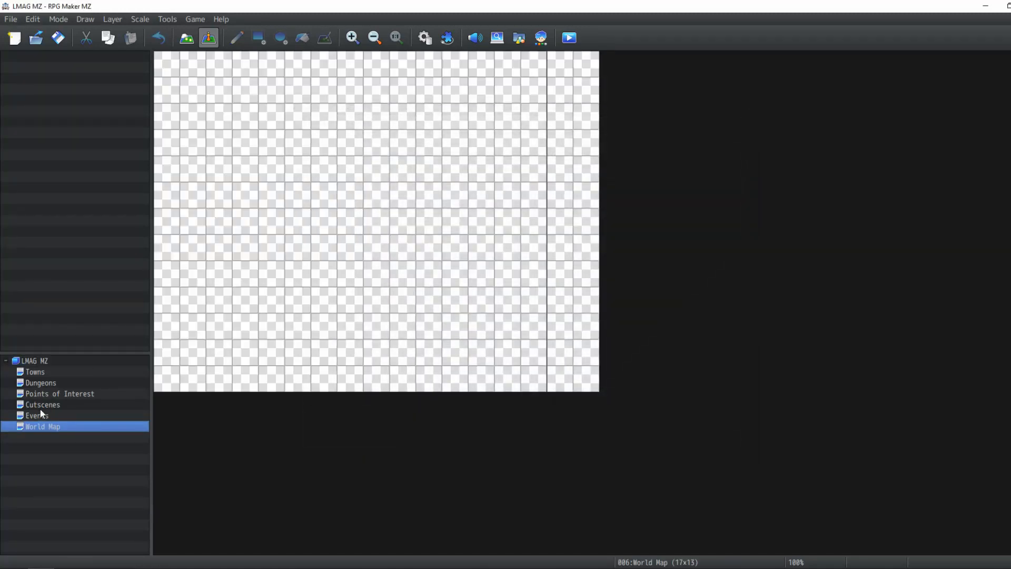
Move the World Map to the first place under the LMAG MZ root, above Towns.
{"action": "left_click_drag", "start_coordinate": [44, 428], "coordinate": [41, 371]}
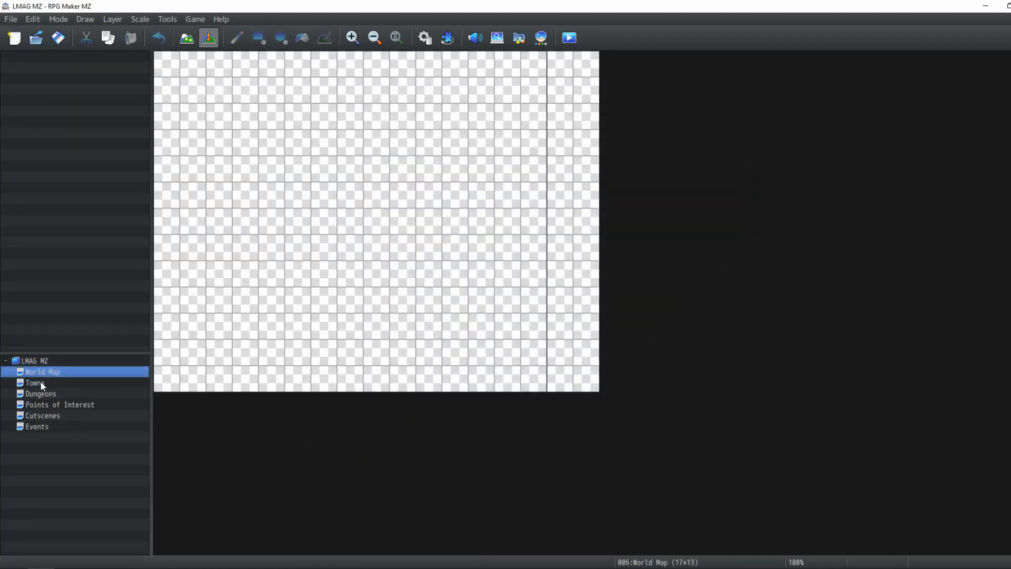
Look through the Towns, Dungeons, Points of Interest, Cutscenes and Events entries in the map list.
{"action": "left_click", "coordinate": [29, 384]}
{"action": "left_click", "coordinate": [28, 406]}
{"action": "left_click", "coordinate": [29, 413]}
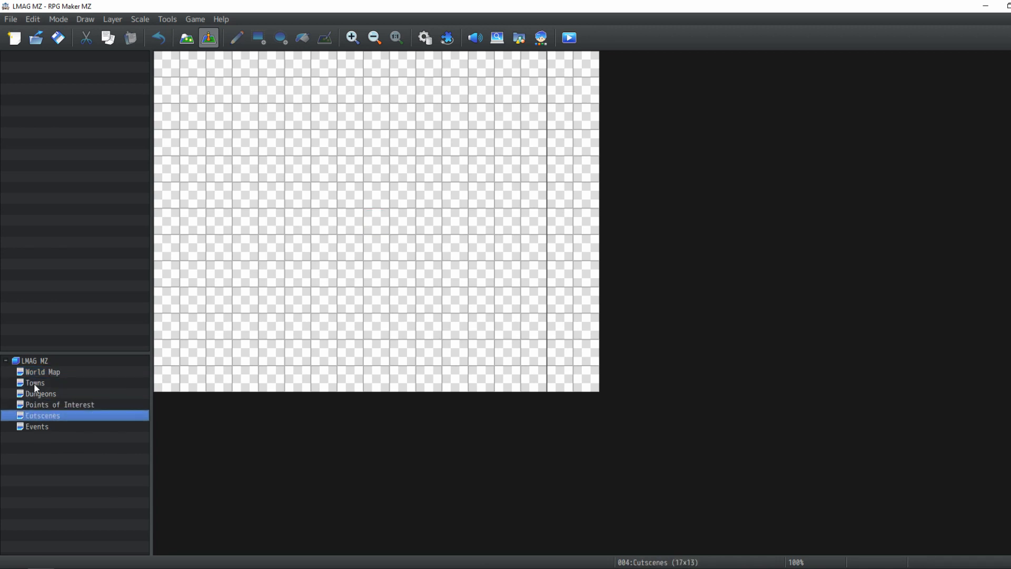
{"action": "left_click", "coordinate": [34, 384]}
{"action": "left_click", "coordinate": [37, 402]}
{"action": "left_click", "coordinate": [38, 395]}
{"action": "left_click", "coordinate": [38, 415]}
{"action": "left_click", "coordinate": [45, 405]}
{"action": "left_click", "coordinate": [40, 416]}
{"action": "left_click", "coordinate": [37, 427]}
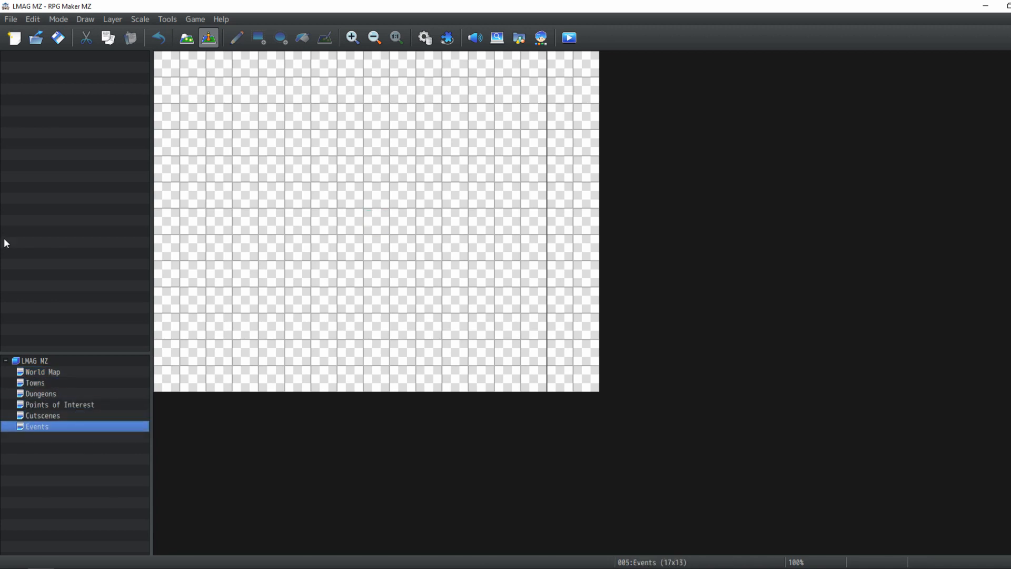
Switch to map editing and set the World Map's size to 100 wide by 100 high.
{"action": "left_click", "coordinate": [44, 372]}
{"action": "key", "text": "F5"}
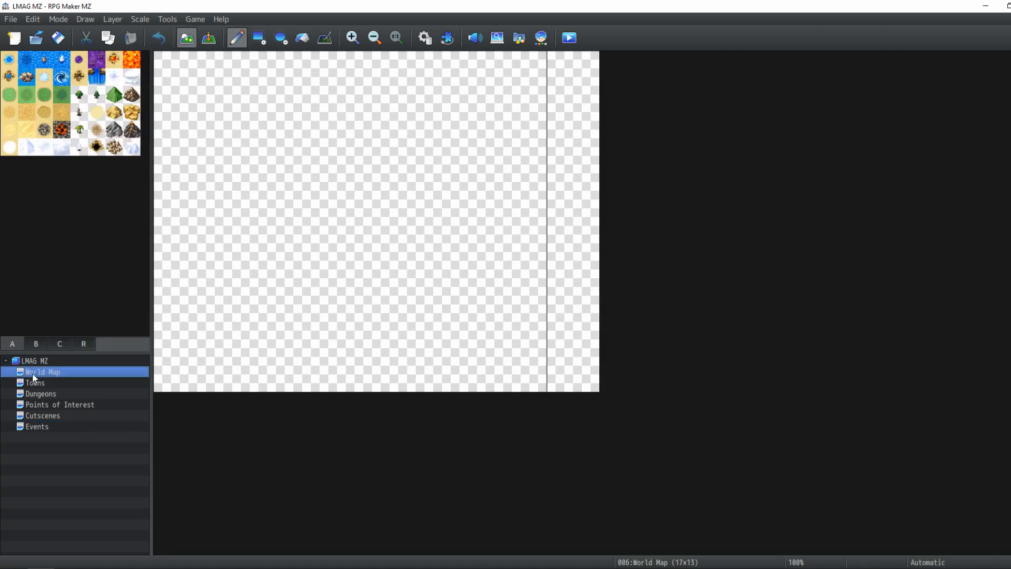
{"action": "right_click", "coordinate": [34, 376]}
{"action": "left_click", "coordinate": [107, 377]}
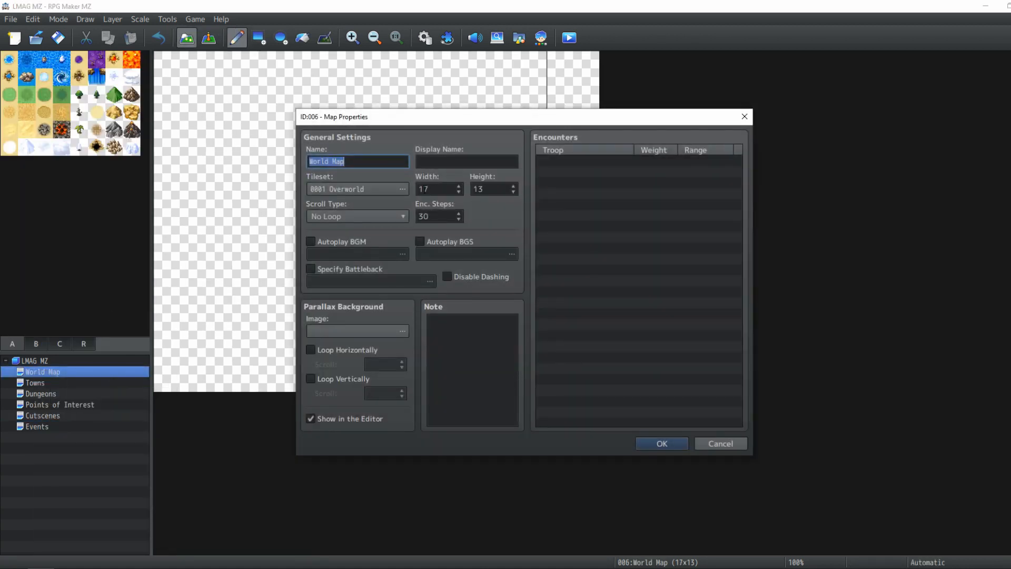
{"action": "double_click", "coordinate": [424, 190]}
{"action": "type", "text": "100"}
{"action": "key", "text": "Tab"}
{"action": "type", "text": "100"}
{"action": "key", "text": "Return"}
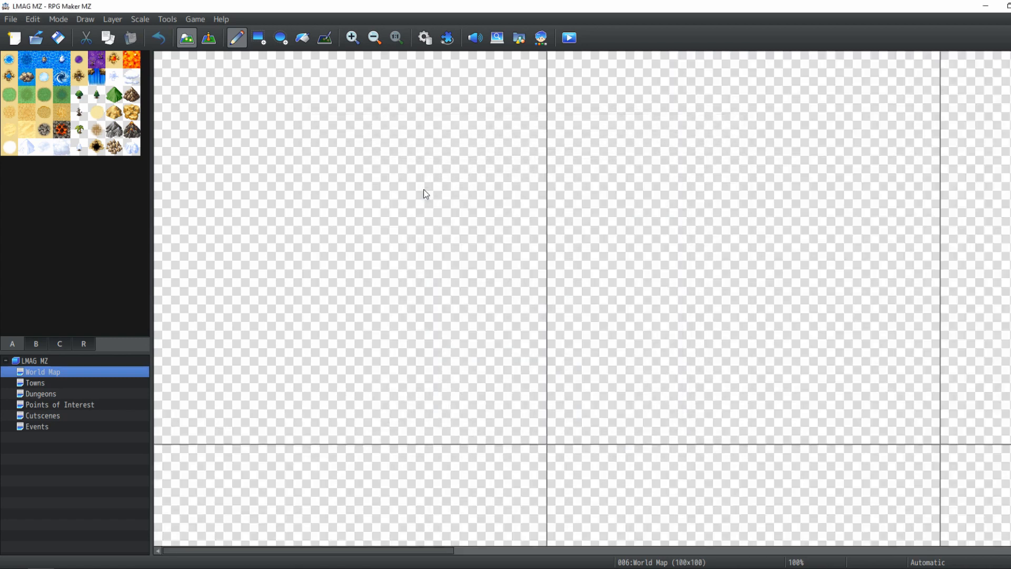
Set the World Map's scroll type to Loop Both.
{"action": "key", "text": "space"}
{"action": "left_click", "coordinate": [339, 216]}
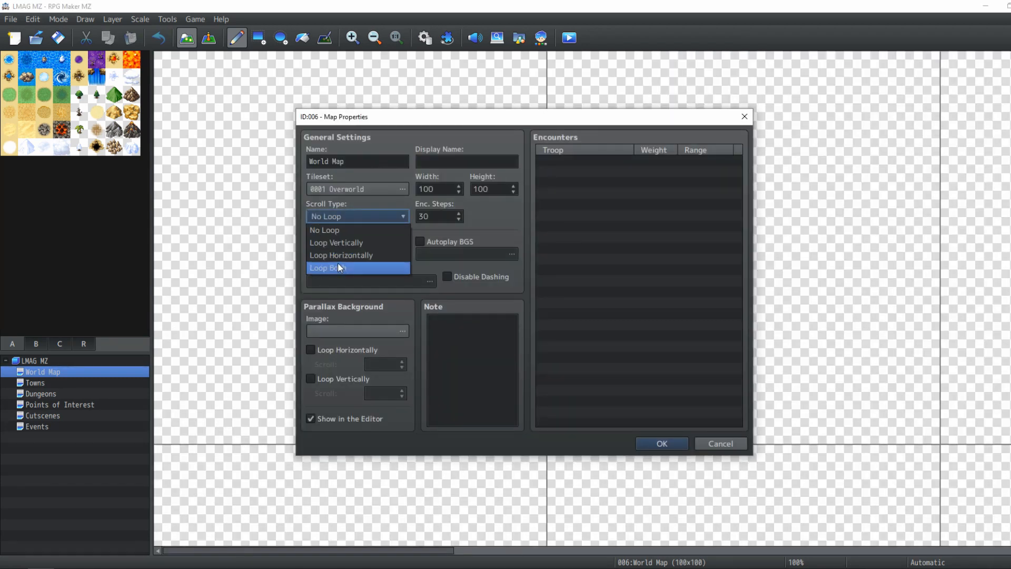
{"action": "left_click", "coordinate": [337, 267]}
{"action": "left_click", "coordinate": [661, 443]}
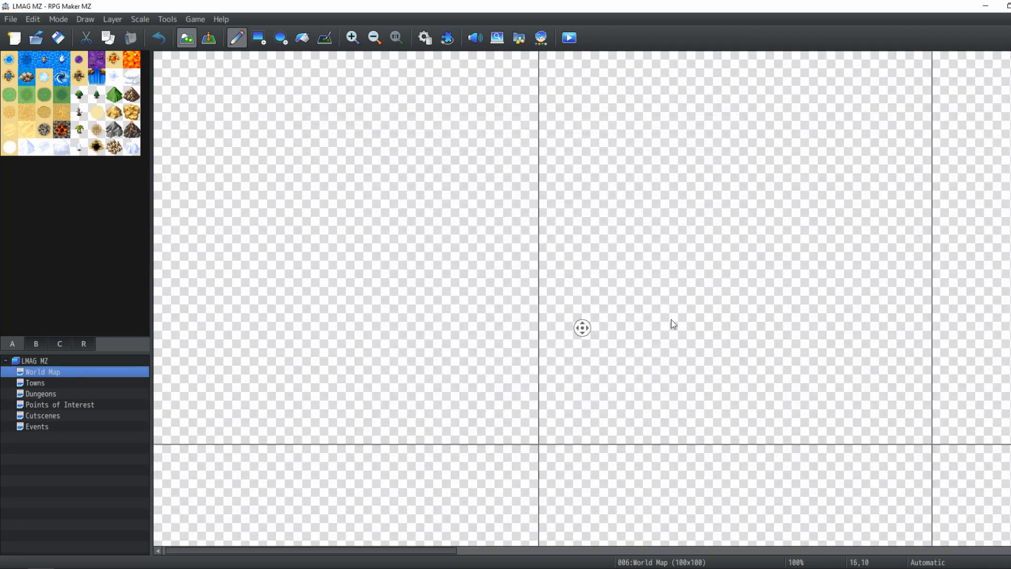
Flood-fill the entire World Map with the first blue sea water tile.
{"action": "left_click", "coordinate": [375, 37]}
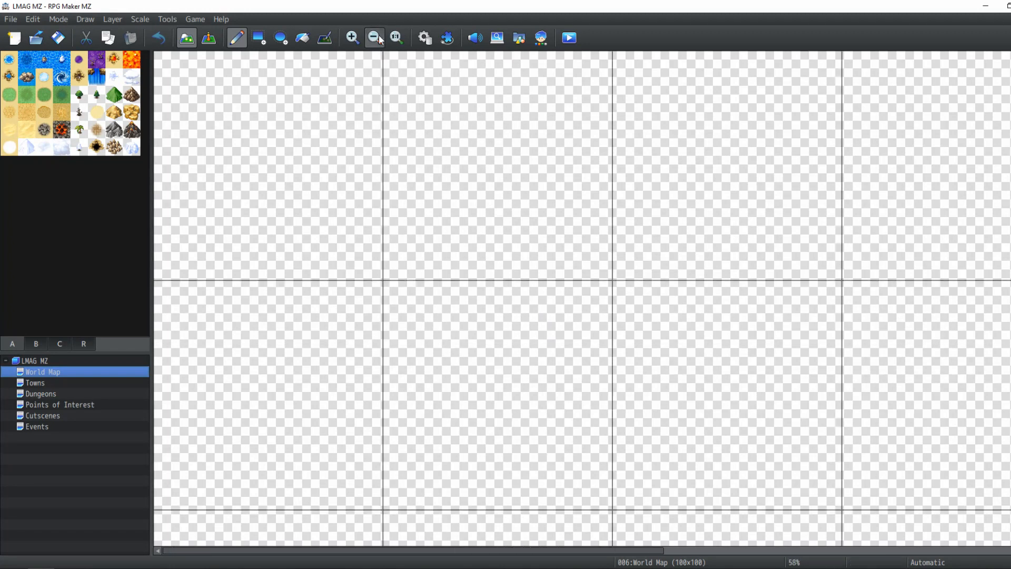
{"action": "left_click", "coordinate": [374, 37]}
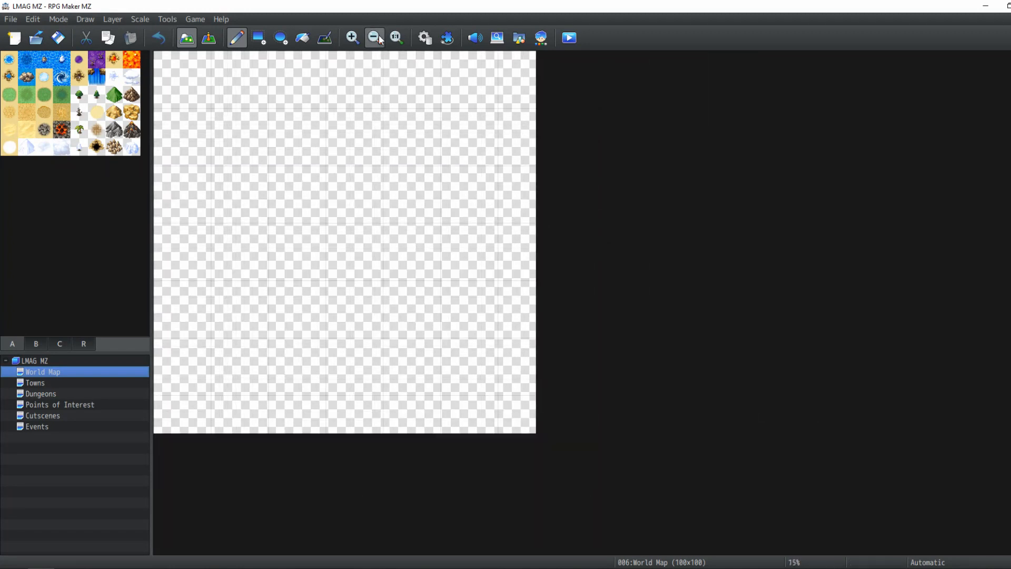
{"action": "left_click", "coordinate": [350, 38]}
{"action": "left_click", "coordinate": [349, 38]}
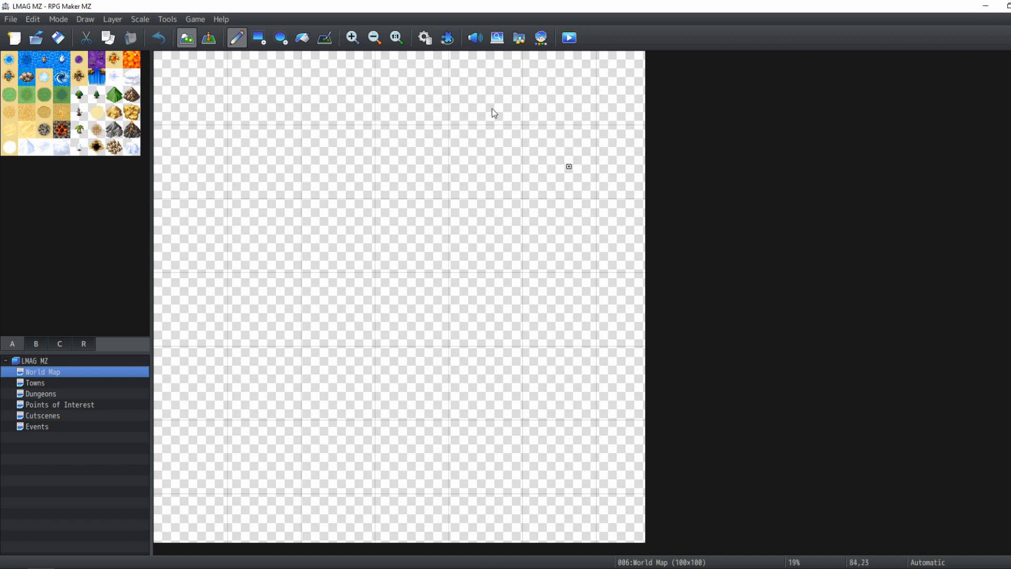
{"action": "left_click", "coordinate": [9, 59]}
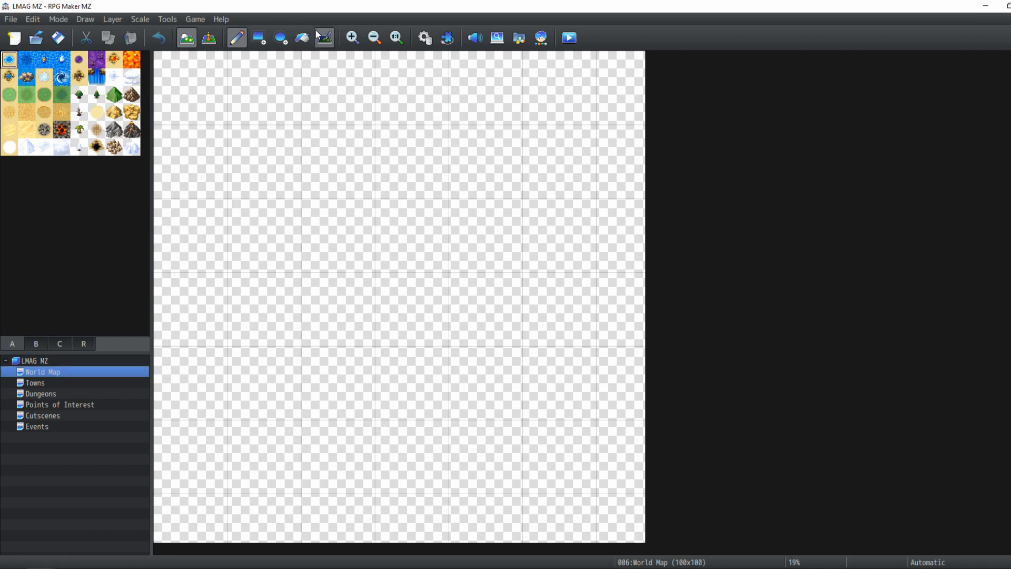
{"action": "left_click", "coordinate": [303, 38]}
{"action": "left_click", "coordinate": [481, 207]}
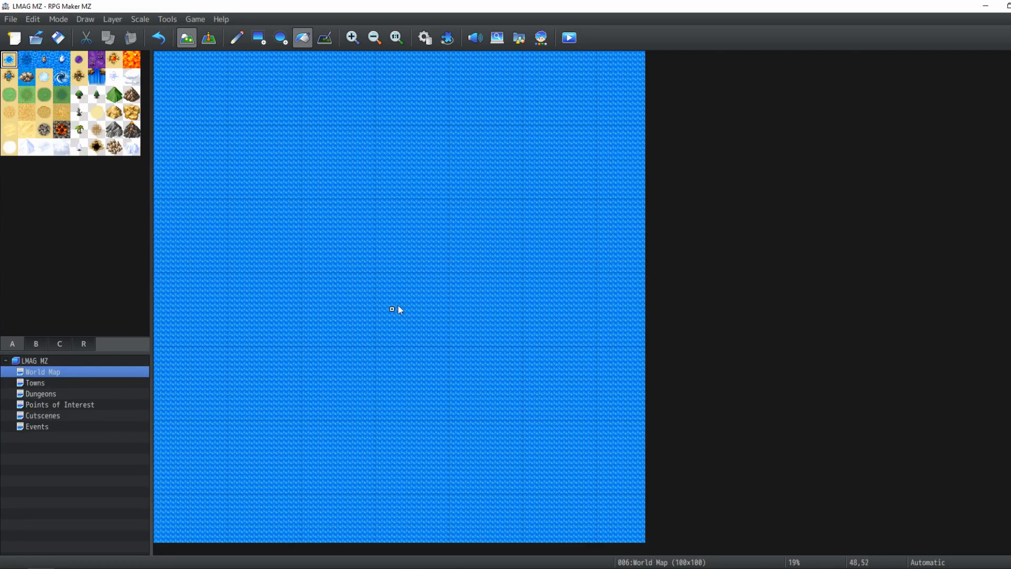
{"action": "left_click", "coordinate": [397, 37]}
{"action": "middle_click", "coordinate": [596, 242]}
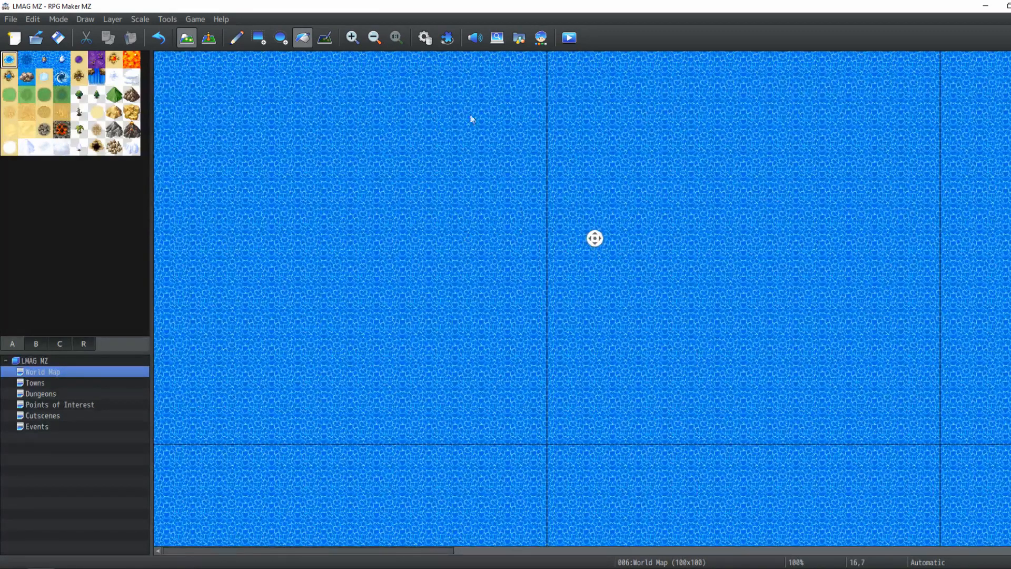
{"action": "middle_click_drag", "start_coordinate": [526, 231], "coordinate": [561, 204]}
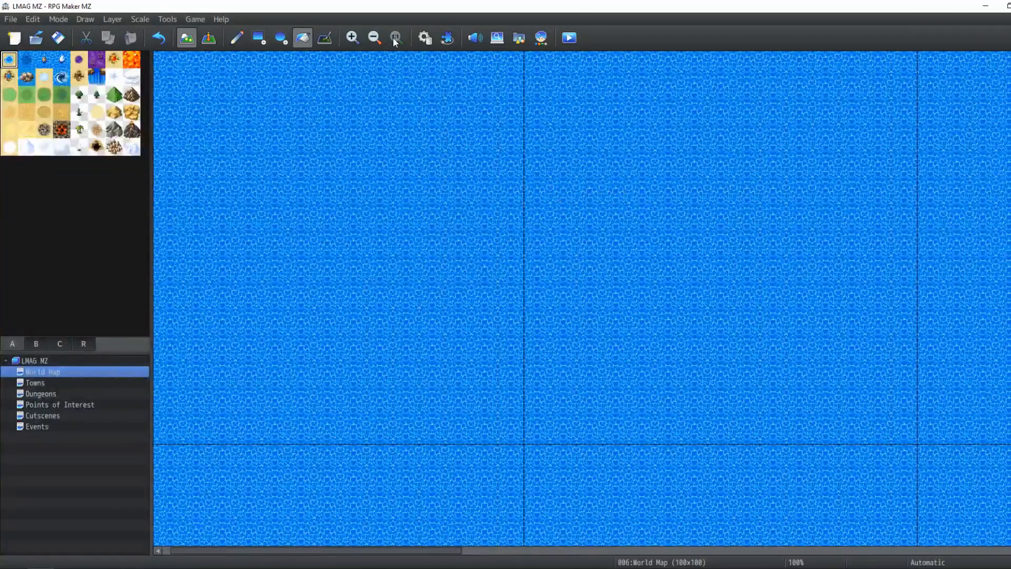
Examine the Reserved header entry and the empty slots around it in the database's item list.
{"action": "left_click", "coordinate": [430, 40]}
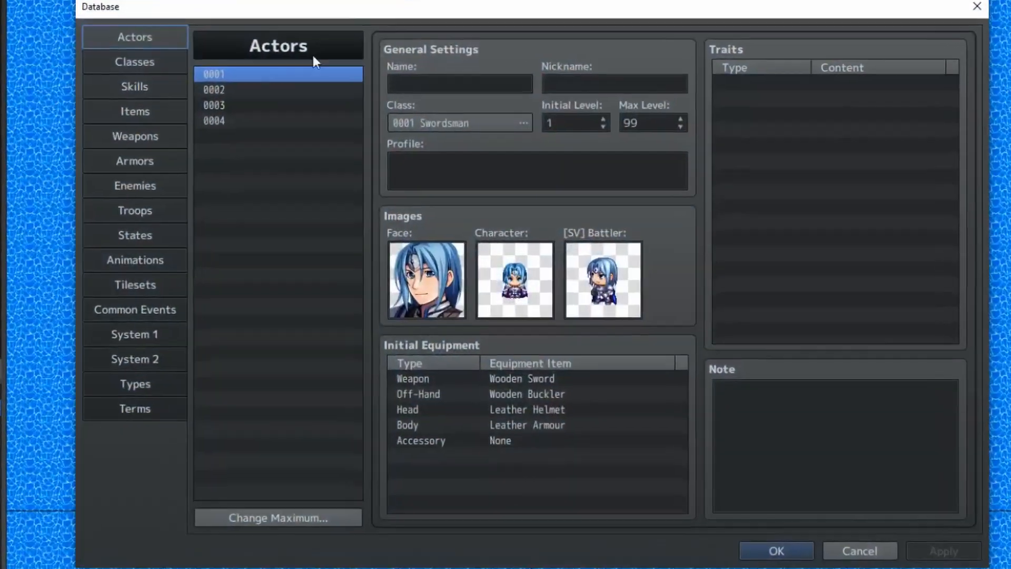
{"action": "left_click", "coordinate": [136, 110]}
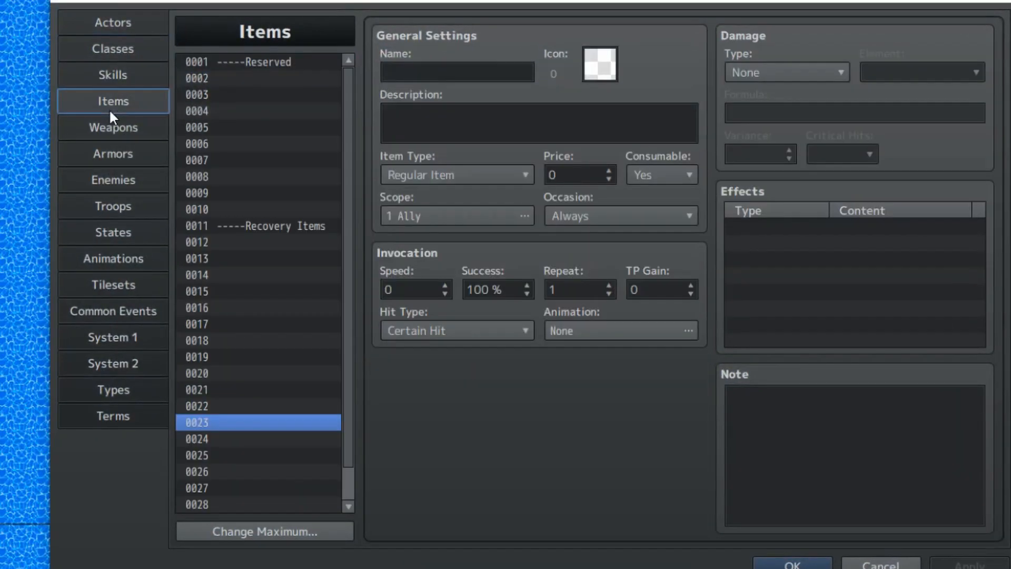
{"action": "left_click", "coordinate": [240, 245]}
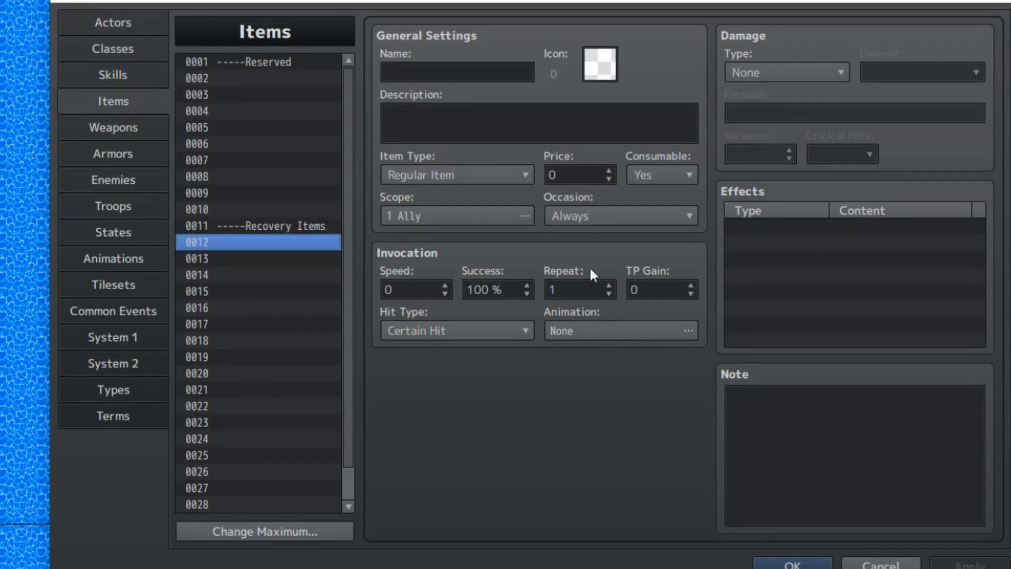
{"action": "left_click", "coordinate": [526, 71]}
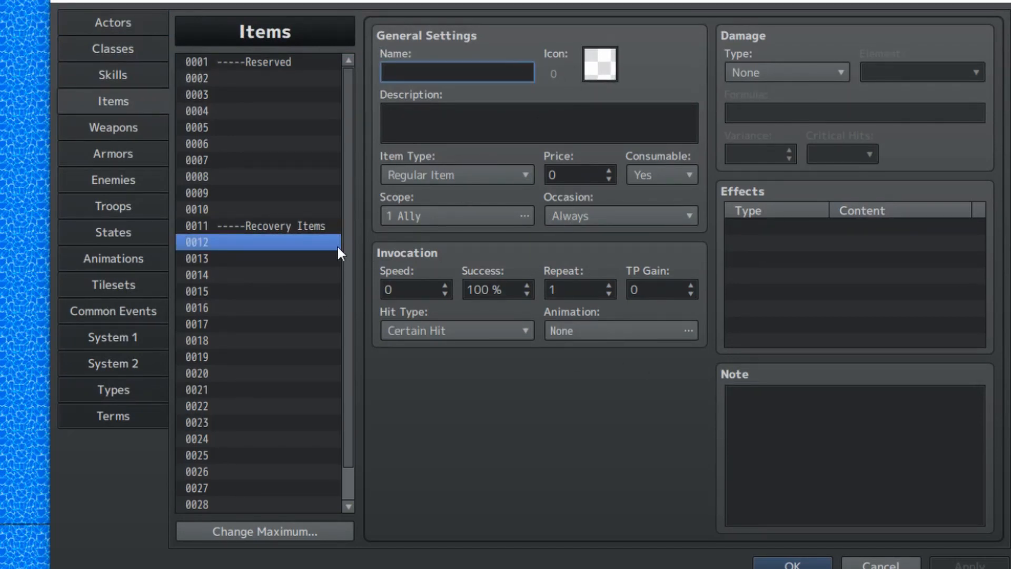
{"action": "left_click_drag", "start_coordinate": [350, 243], "coordinate": [347, 131]}
{"action": "left_click", "coordinate": [288, 65]}
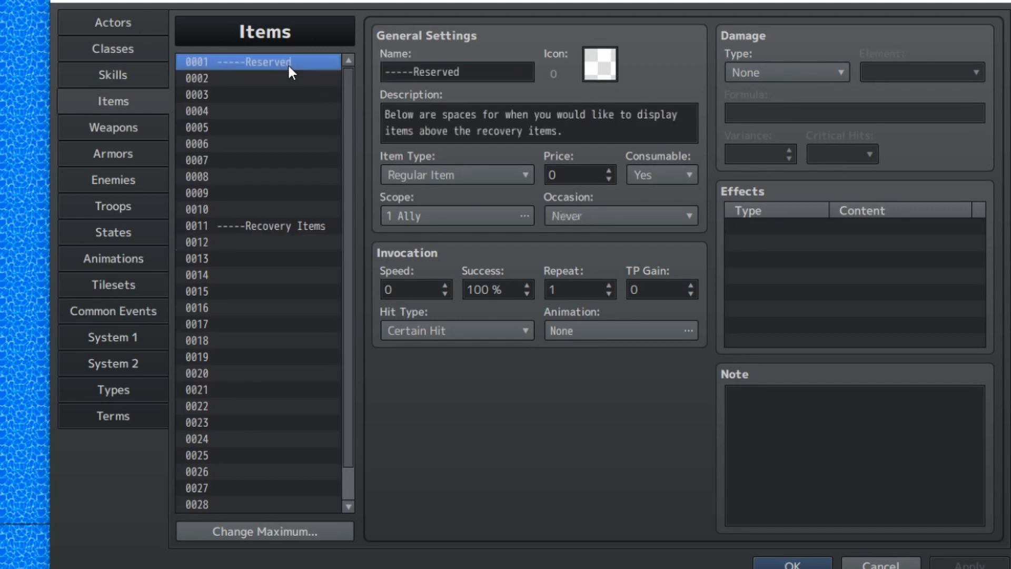
{"action": "mouse_move", "coordinate": [288, 64]}
{"action": "left_mouse_down"}
{"action": "mouse_move", "coordinate": [266, 454]}
{"action": "mouse_move", "coordinate": [314, 352]}
{"action": "mouse_move", "coordinate": [296, 30]}
{"action": "mouse_move", "coordinate": [295, 78]}
{"action": "left_mouse_up"}
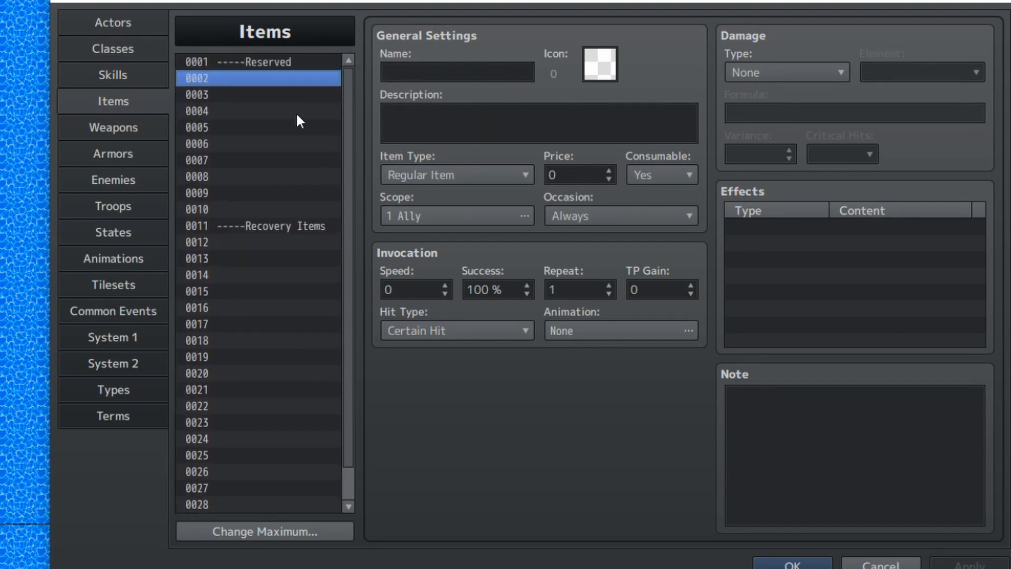
{"action": "left_click", "coordinate": [234, 63]}
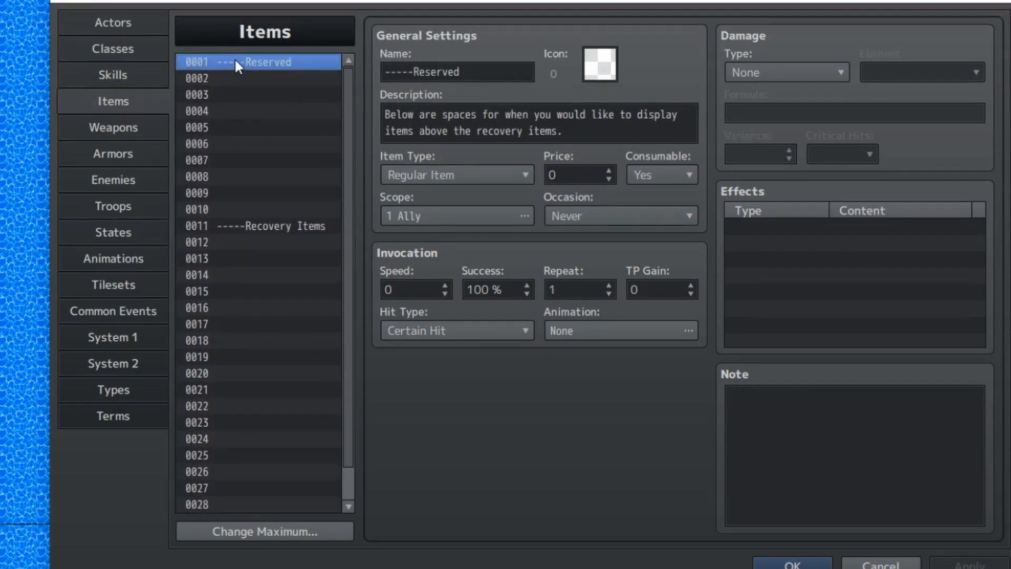
{"action": "left_click_drag", "start_coordinate": [237, 61], "coordinate": [295, 128]}
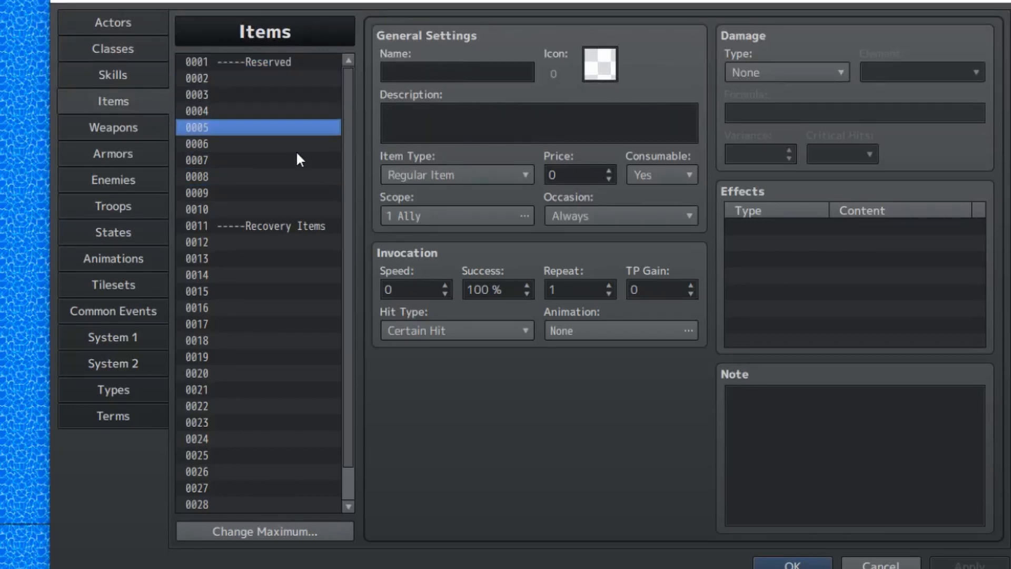
Give item 0012 under Recovery Items the green flask icon 176 and name it Potion.
{"action": "left_click", "coordinate": [280, 242]}
{"action": "left_click", "coordinate": [452, 71]}
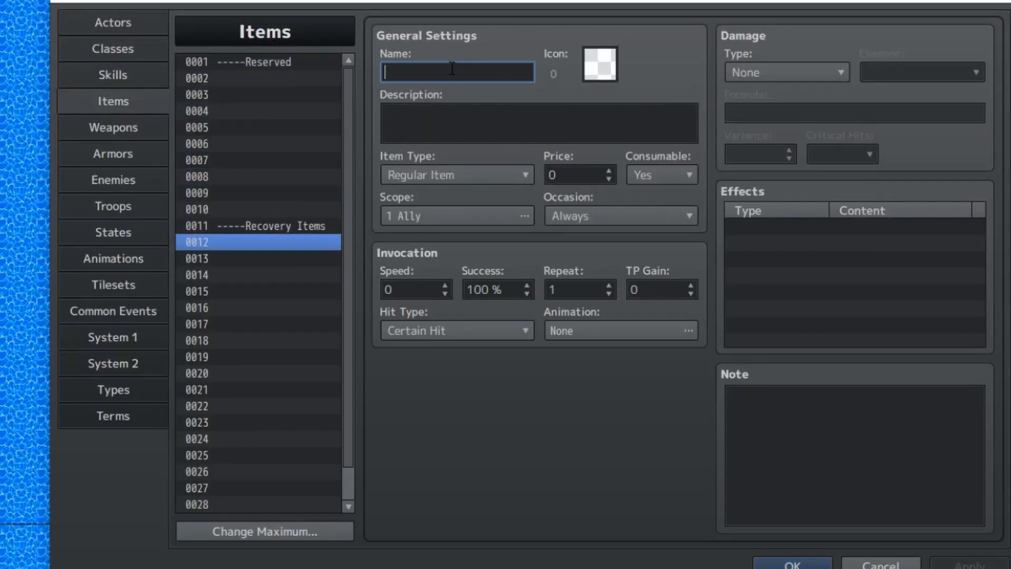
{"action": "left_click", "coordinate": [591, 76]}
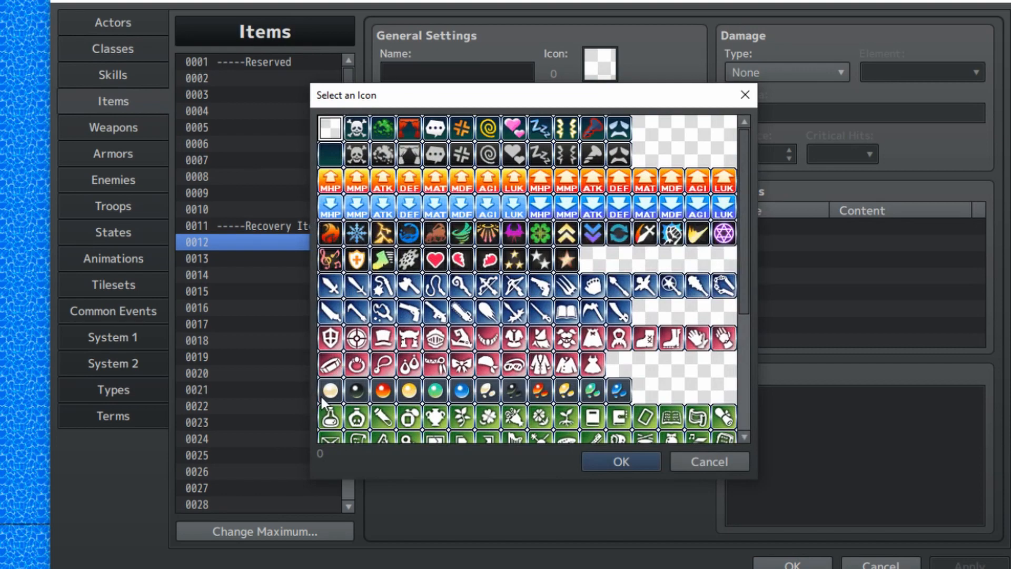
{"action": "scroll", "coordinate": [311, 402], "scroll_direction": "down", "scroll_amount": 1}
{"action": "double_click", "coordinate": [333, 382]}
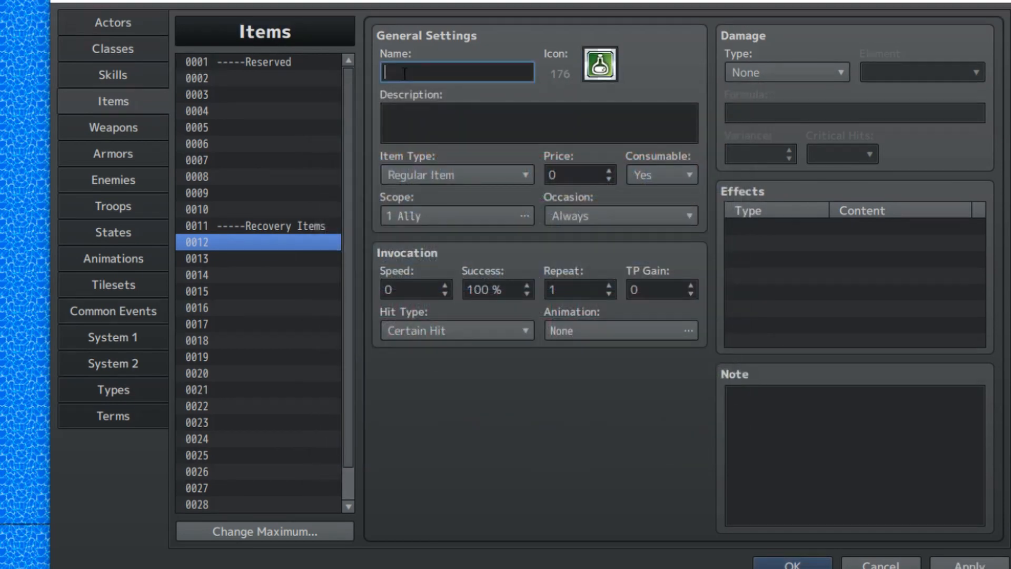
{"action": "type", "text": "Potion"}
{"action": "key", "text": "Tab"}
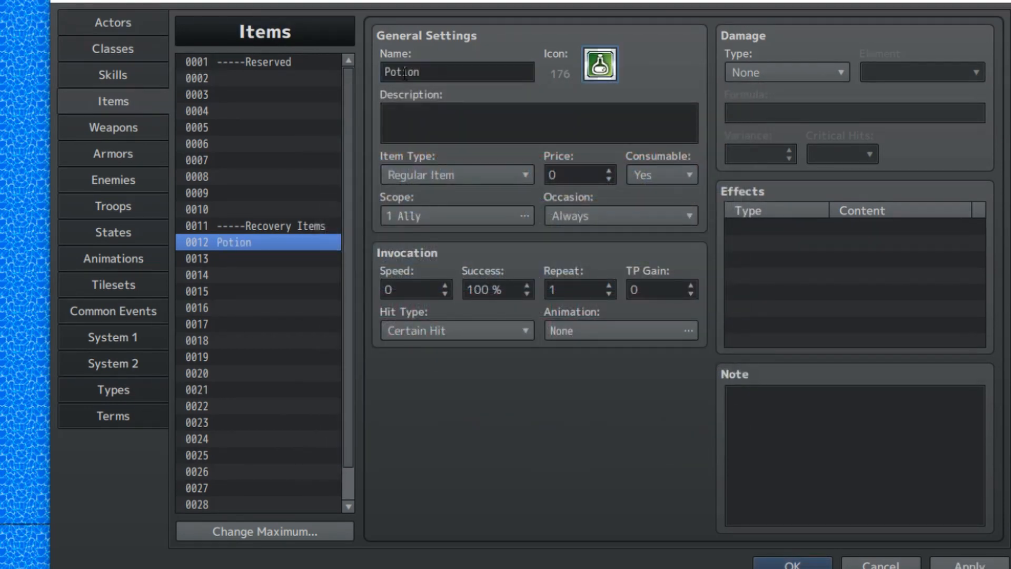
Enter "[Medicine] Heals an ally's health by 40%" as the Potion's description.
{"action": "key", "text": "Tab"}
{"action": "type", "text": "["}
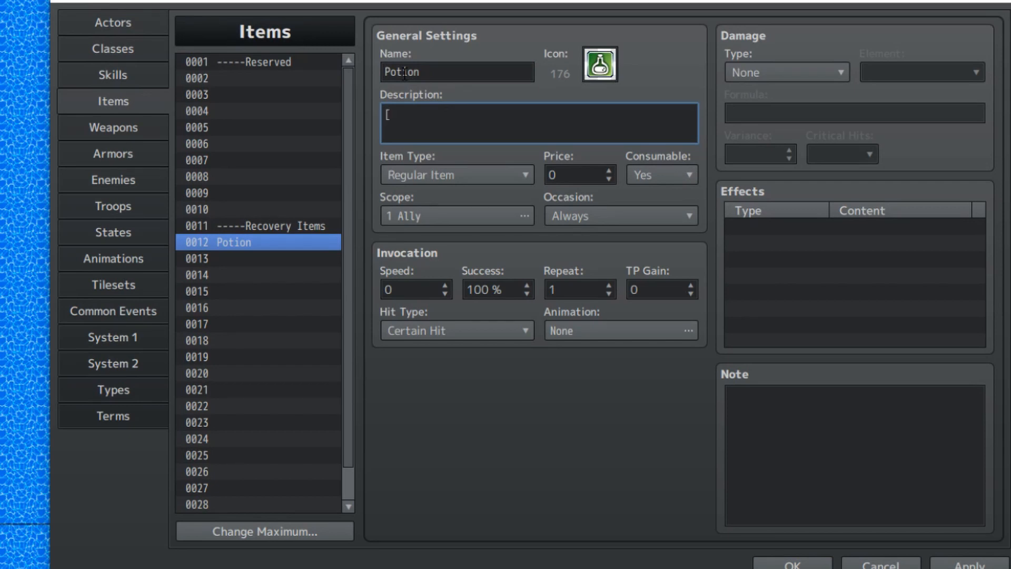
{"action": "type", "text": "Medicine] Heals "}
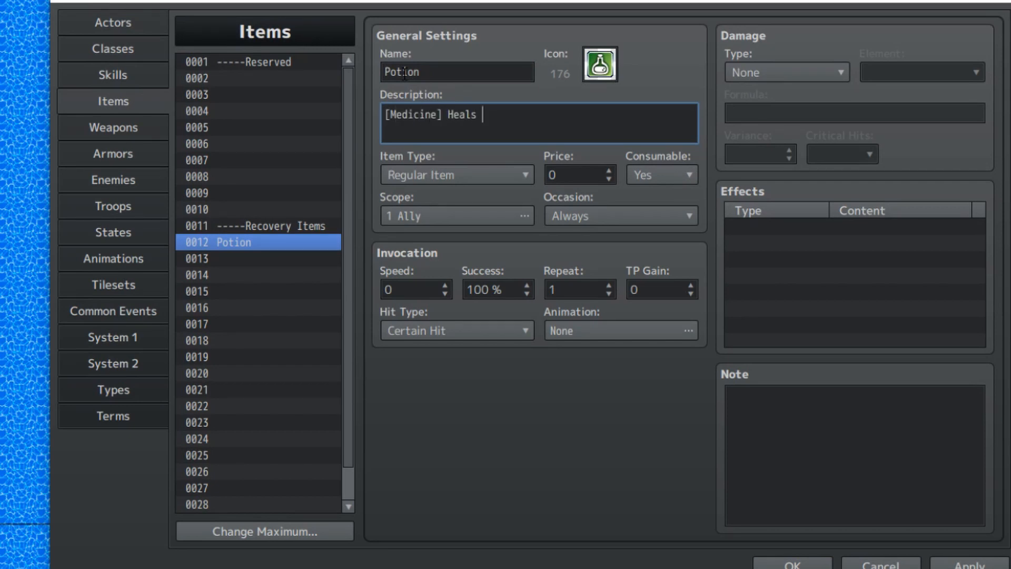
{"action": "type", "text": "an ally'"}
{"action": "key", "text": "BackSpace"}
{"action": "type", "text": "ly's health by"}
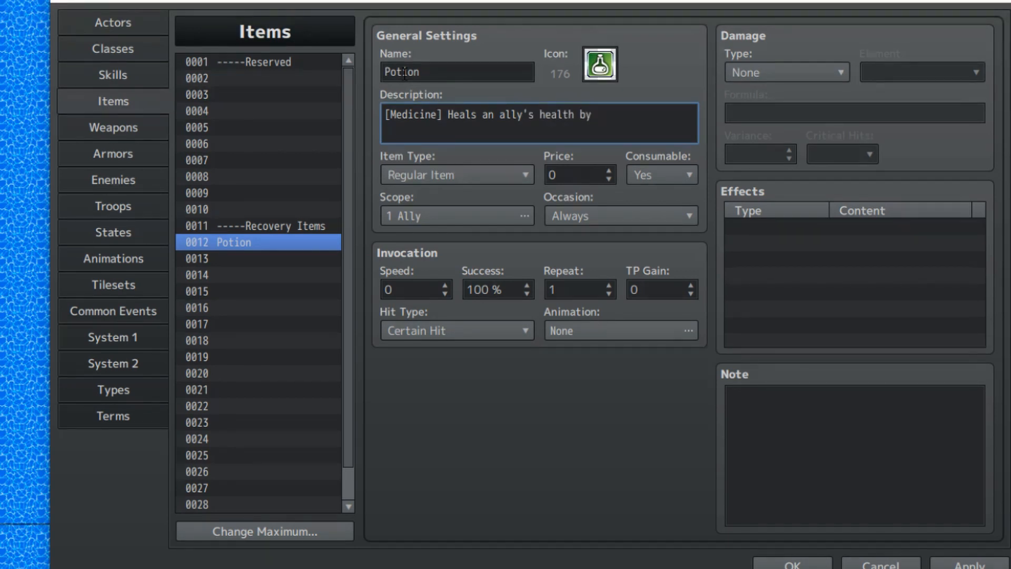
{"action": "type", "text": " 40"}
Add a Recover HP 40% effect to the Potion and set its price to 150.
{"action": "double_click", "coordinate": [851, 279]}
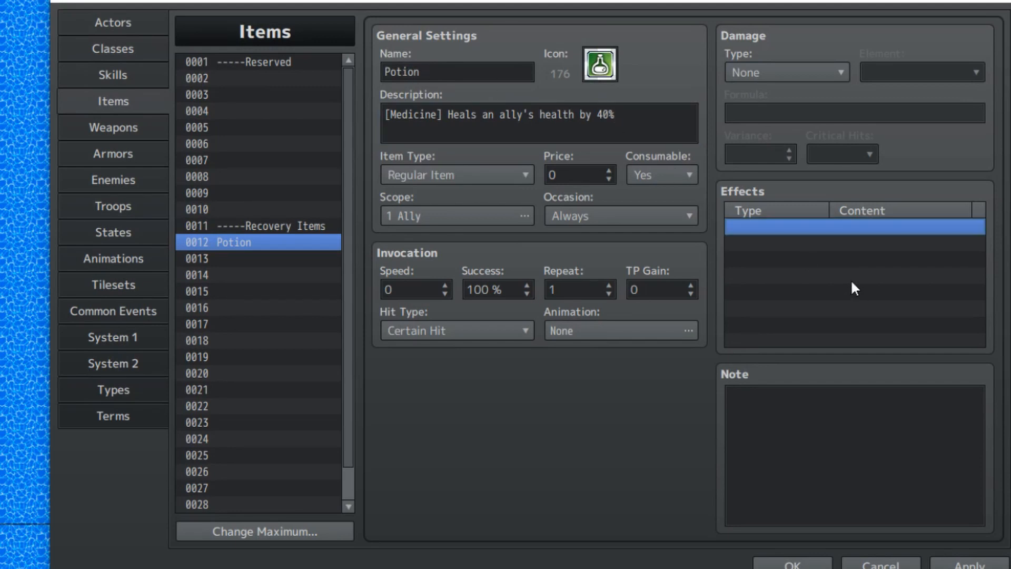
{"action": "type", "text": "40"}
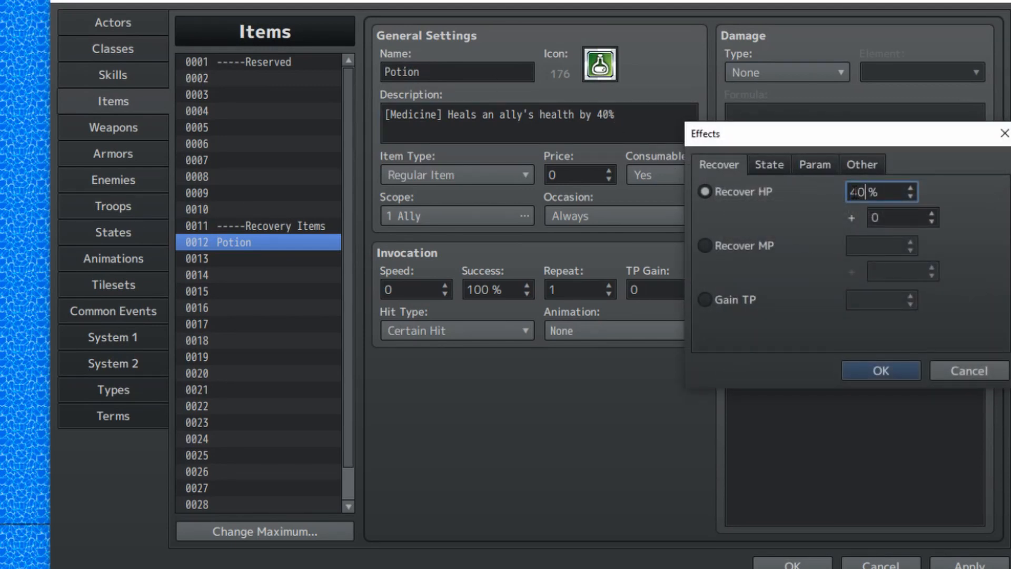
{"action": "key", "text": "Return"}
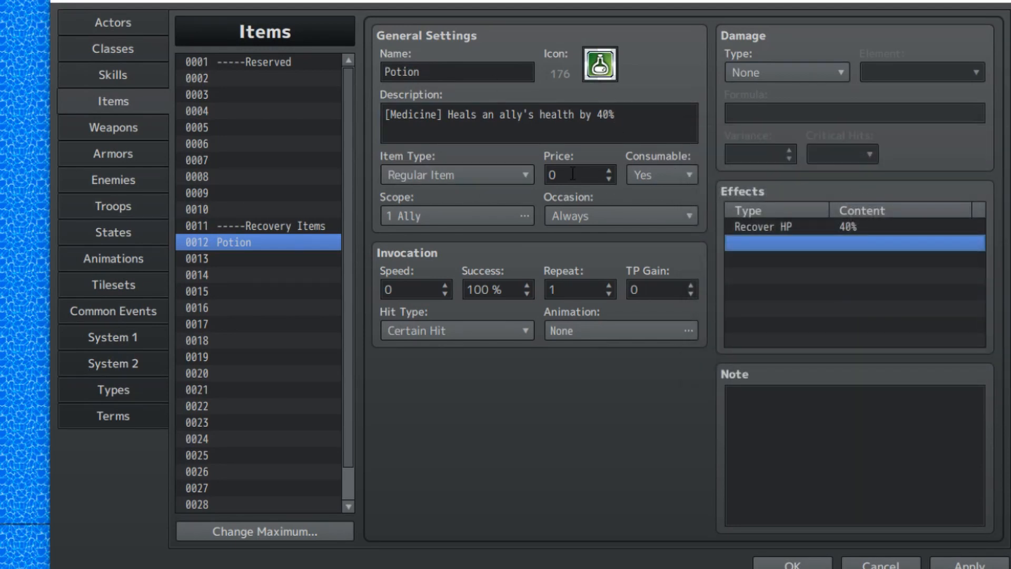
{"action": "left_click", "coordinate": [573, 174]}
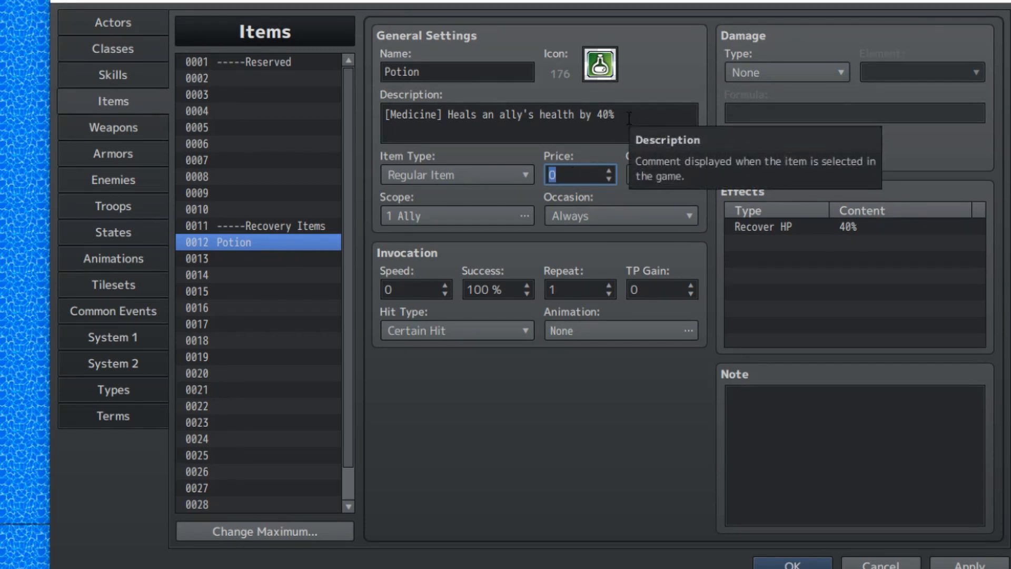
{"action": "type", "text": "150"}
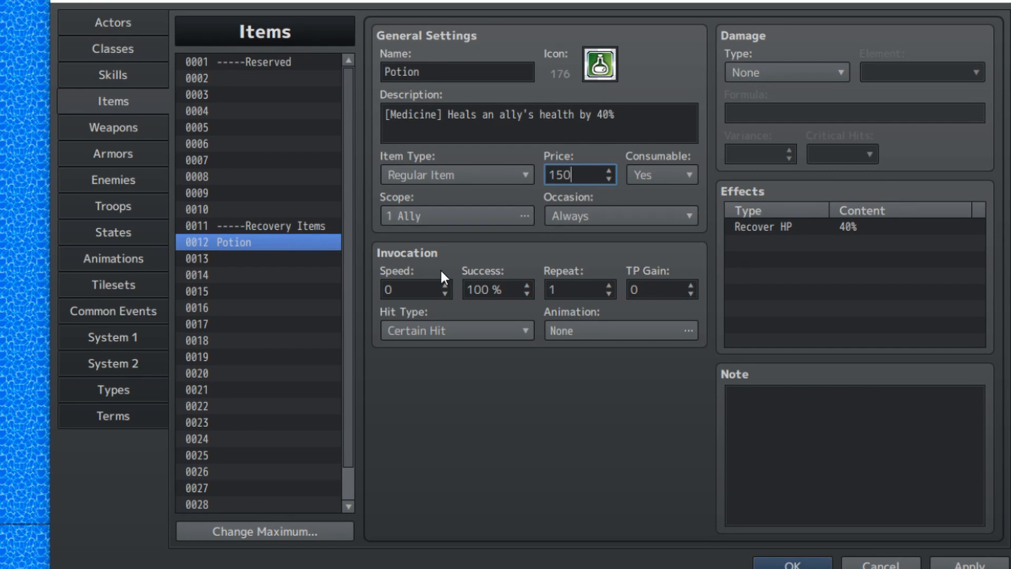
Duplicate the Potion into the empty item slot 0013.
{"action": "key", "text": "Return"}
{"action": "left_click", "coordinate": [238, 248]}
{"action": "left_click", "coordinate": [606, 177]}
{"action": "left_click", "coordinate": [253, 250]}
{"action": "left_click", "coordinate": [244, 258]}
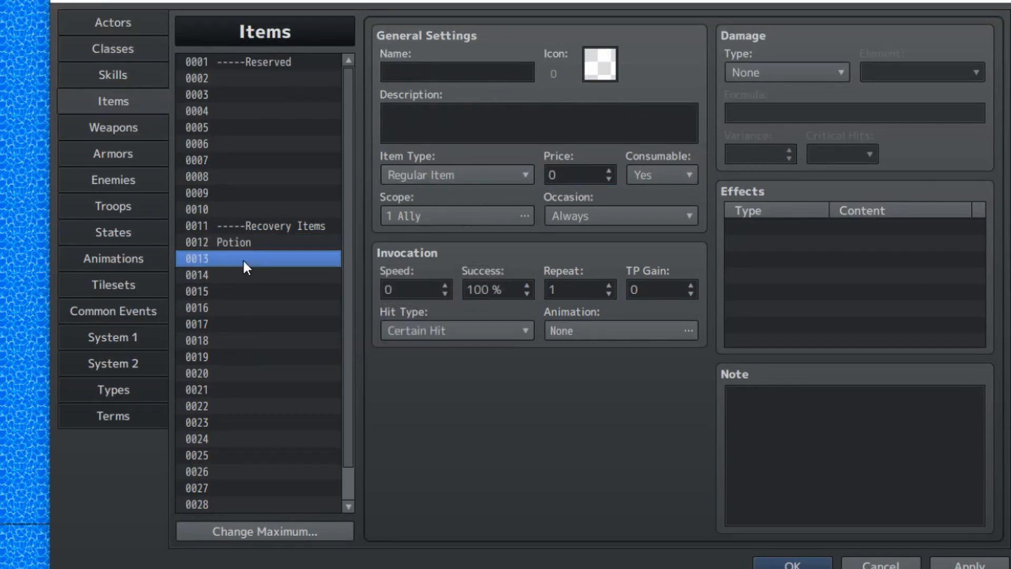
{"action": "left_click", "coordinate": [246, 247]}
{"action": "left_click", "coordinate": [261, 264]}
{"action": "key", "text": "ctrl+v"}
Rename item 0013 as Hi-Potion and change the percentage in its description to 70%.
{"action": "double_click", "coordinate": [478, 74]}
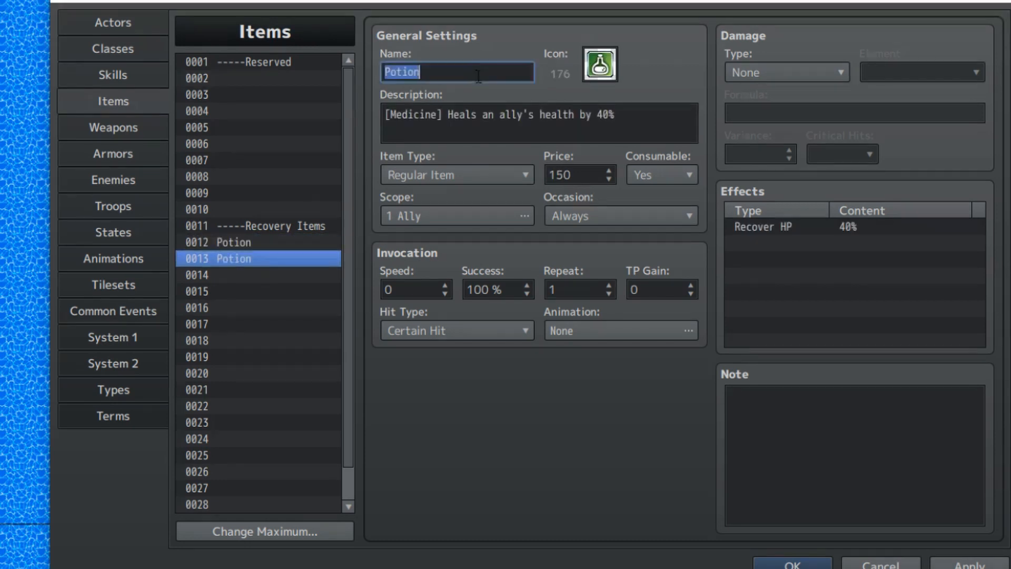
{"action": "left_click", "coordinate": [479, 74]}
{"action": "type", "text": "H"}
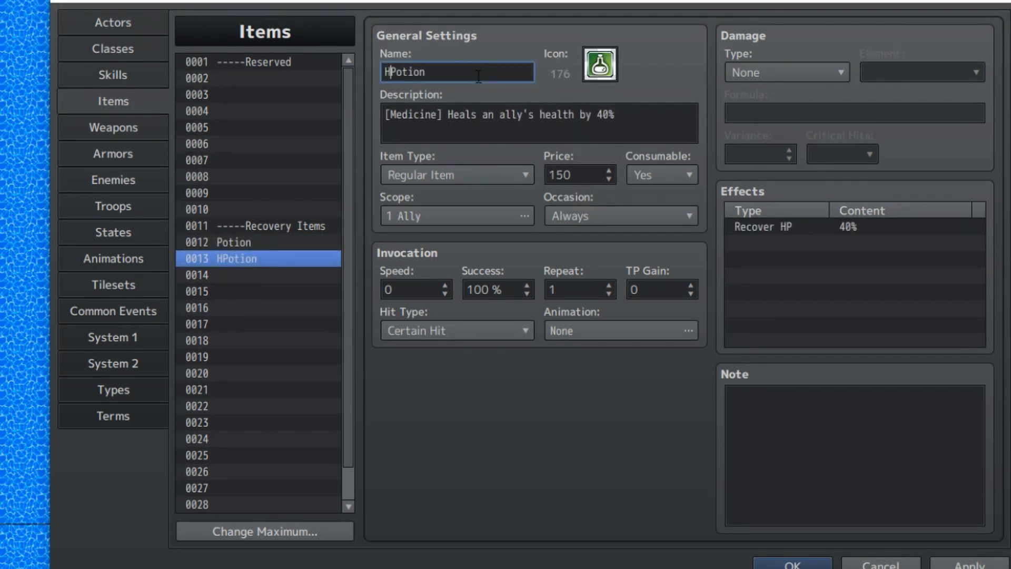
{"action": "key", "text": "BackSpace"}
{"action": "type", "text": "Hi-"}
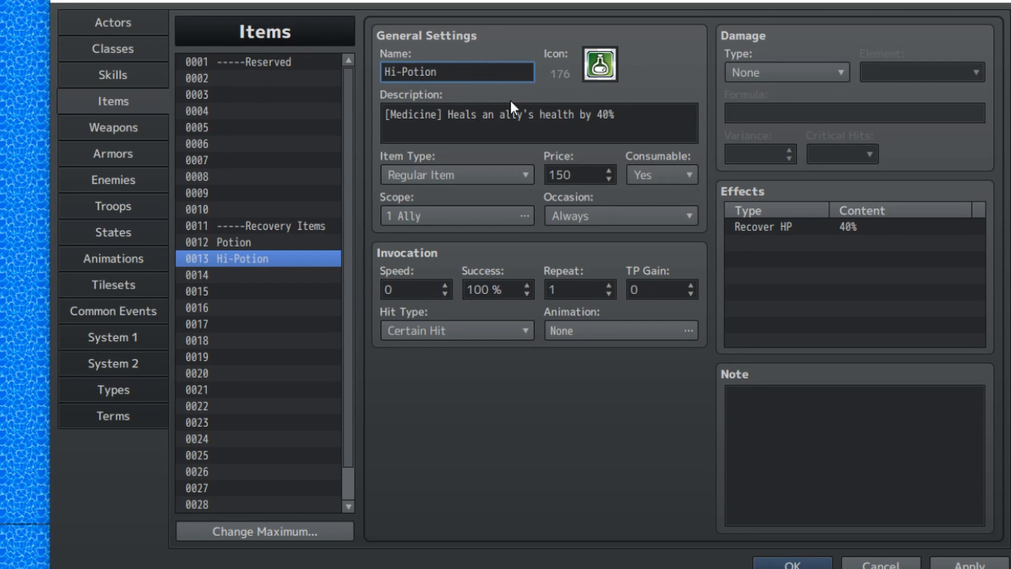
{"action": "double_click", "coordinate": [601, 110]}
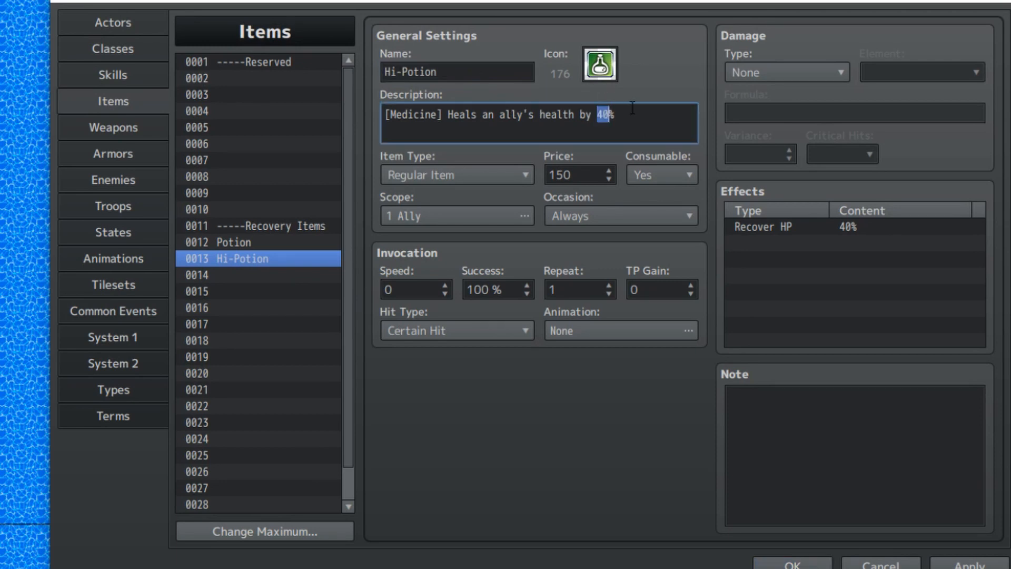
{"action": "type", "text": "70"}
Set Hi-Potion's Recover HP effect to 70% and its price to 500.
{"action": "double_click", "coordinate": [864, 232]}
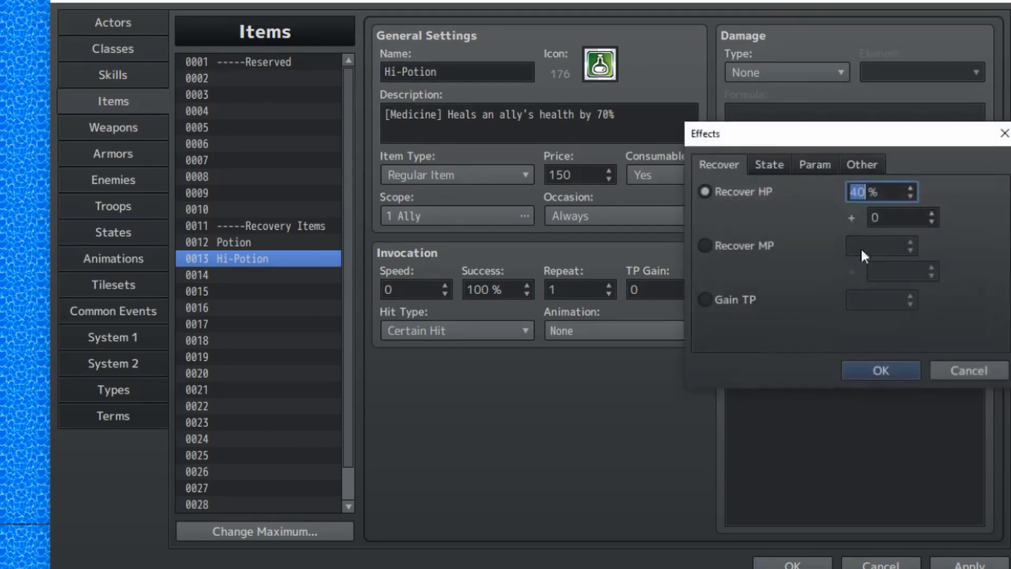
{"action": "type", "text": "70"}
{"action": "key", "text": "Return"}
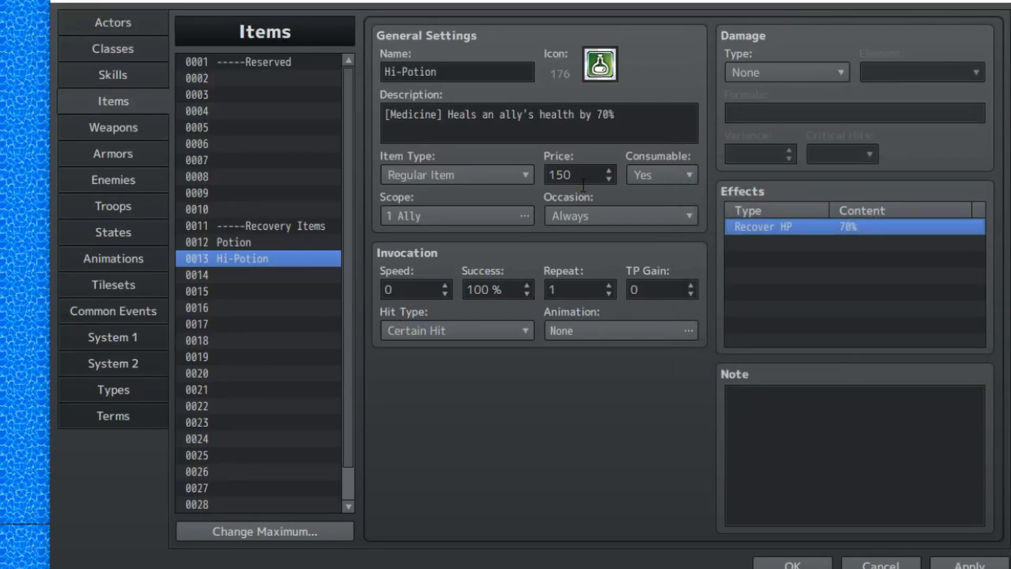
{"action": "double_click", "coordinate": [588, 179]}
{"action": "type", "text": "500"}
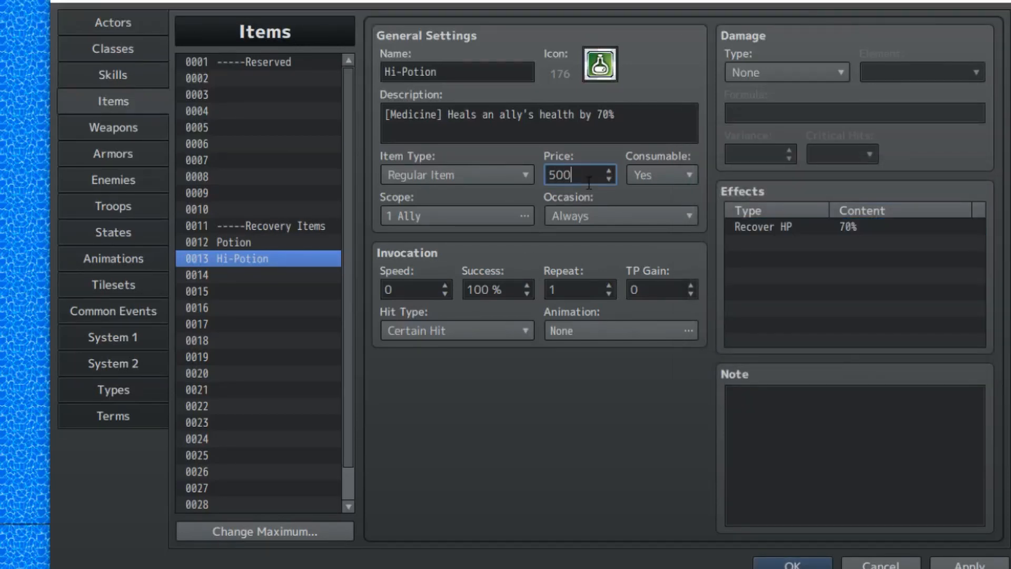
Duplicate Hi-Potion into slot 0014 and rename the copy as Max-Potion.
{"action": "left_click", "coordinate": [233, 258]}
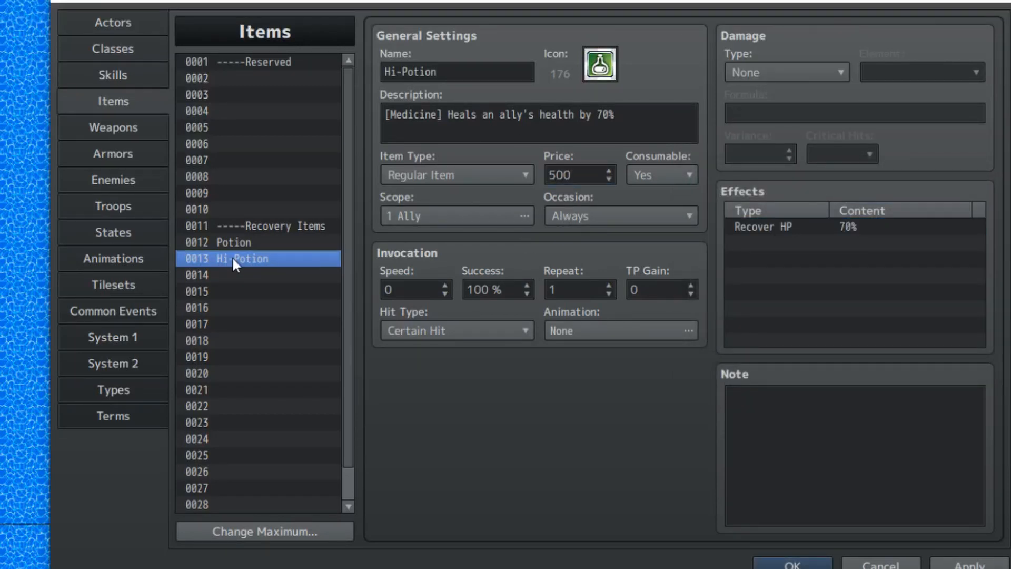
{"action": "left_click", "coordinate": [248, 275]}
{"action": "key", "text": "ctrl+v"}
{"action": "left_click", "coordinate": [402, 72]}
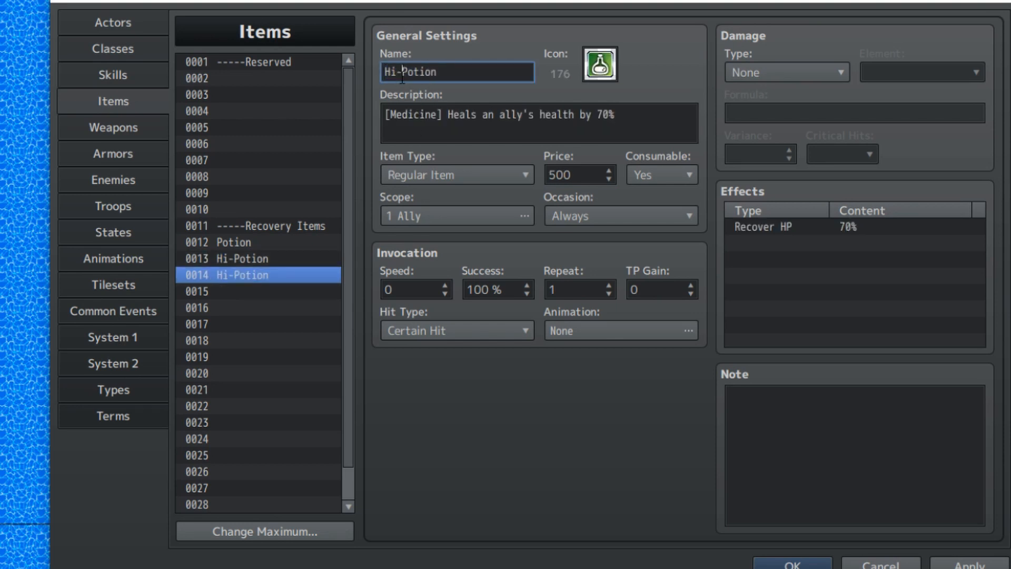
{"action": "key", "text": "shift+Home"}
{"action": "type", "text": "Max"}
Change both the percentage in Max-Potion's description and its Recover HP effect to 100%.
{"action": "left_click", "coordinate": [600, 117]}
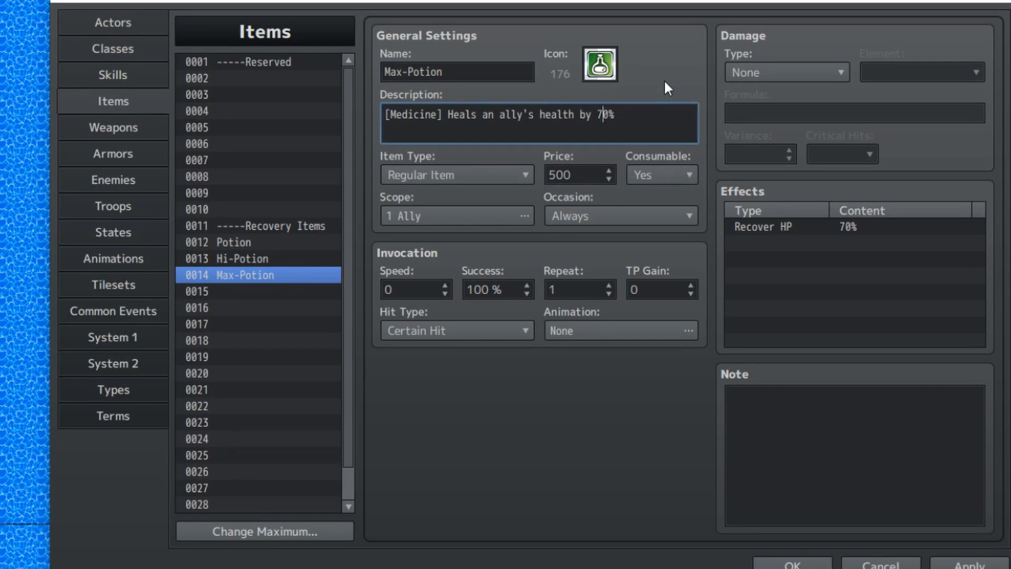
{"action": "key", "text": "BackSpace"}
{"action": "type", "text": "10"}
{"action": "double_click", "coordinate": [845, 229]}
{"action": "type", "text": "100"}
{"action": "key", "text": "Return"}
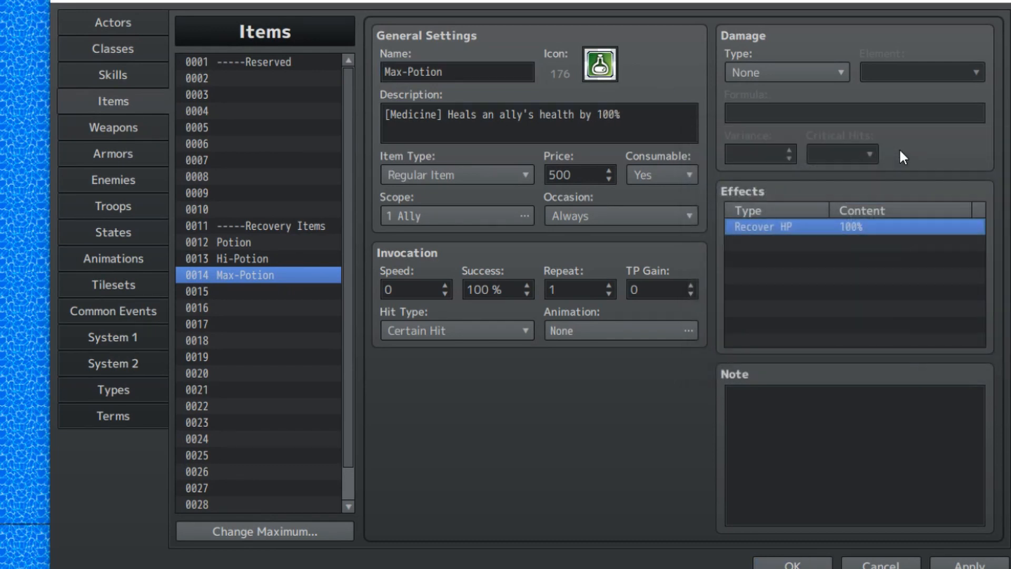
Copy the three potions, items 0012 to 0014, into slots 0015 to 0017.
{"action": "left_click", "coordinate": [254, 244], "text": "shift"}
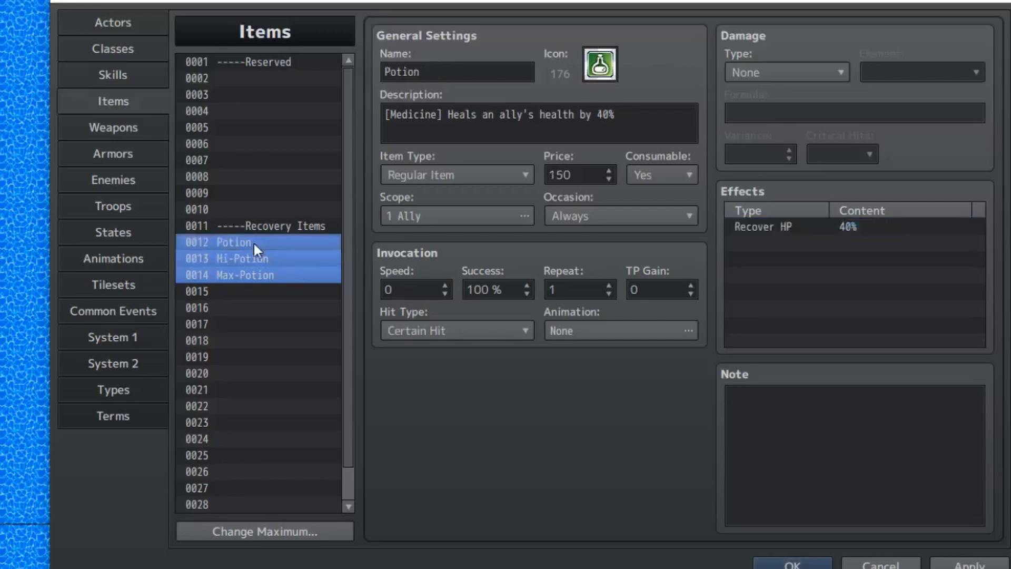
{"action": "left_click", "coordinate": [257, 291]}
{"action": "key", "text": "ctrl+v"}
{"action": "left_click", "coordinate": [253, 291]}
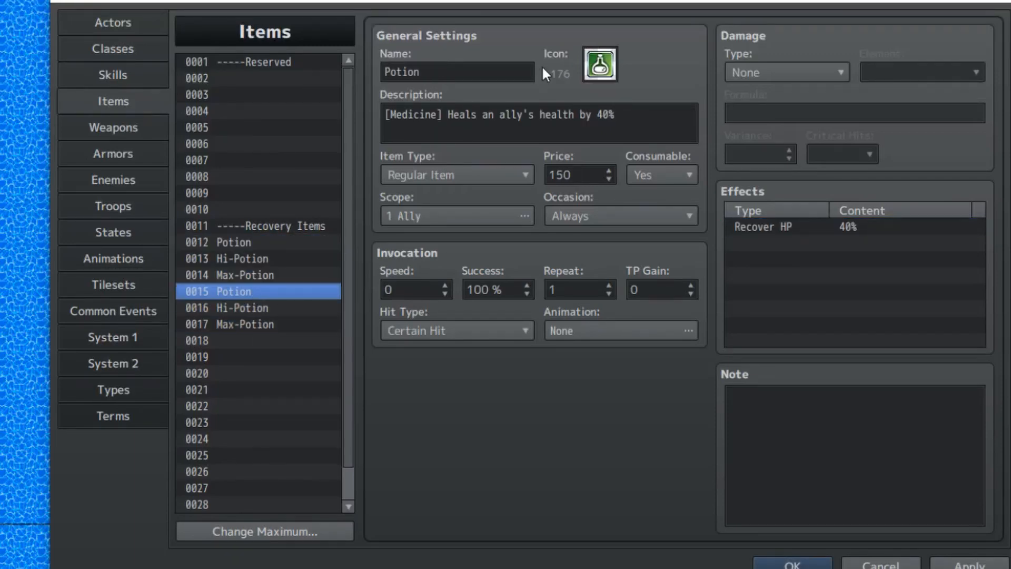
{"action": "double_click", "coordinate": [601, 65]}
{"action": "scroll", "coordinate": [413, 378], "scroll_direction": "down", "scroll_amount": 3}
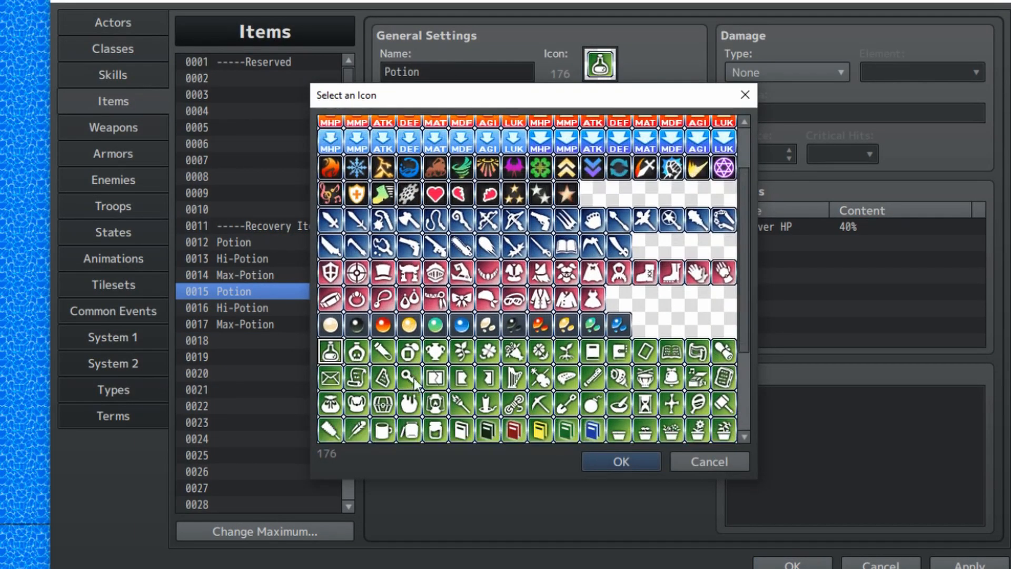
{"action": "left_click", "coordinate": [703, 461]}
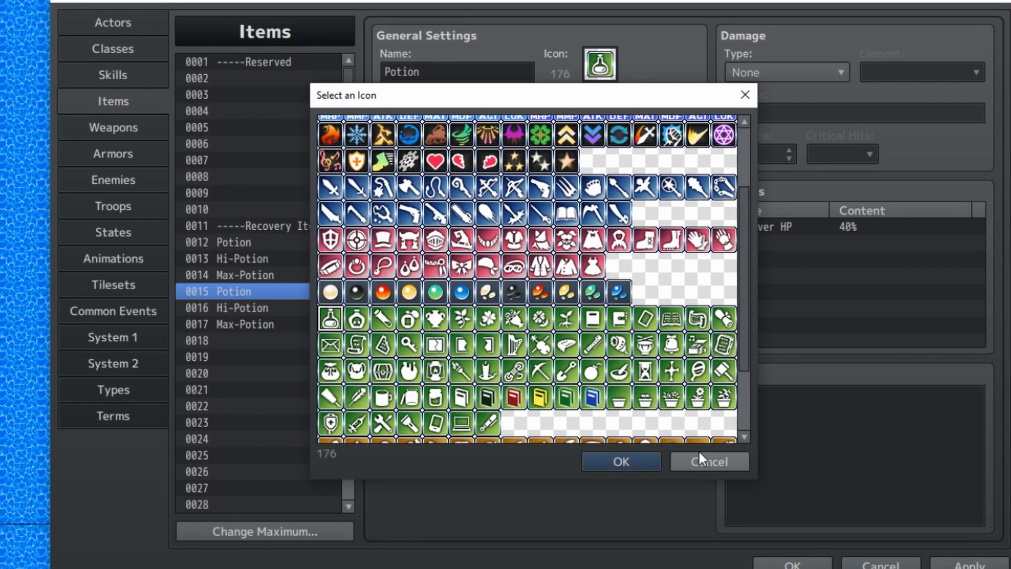
Rename item 0015 as Ether and replace "health" with "mana" in its description.
{"action": "double_click", "coordinate": [473, 74]}
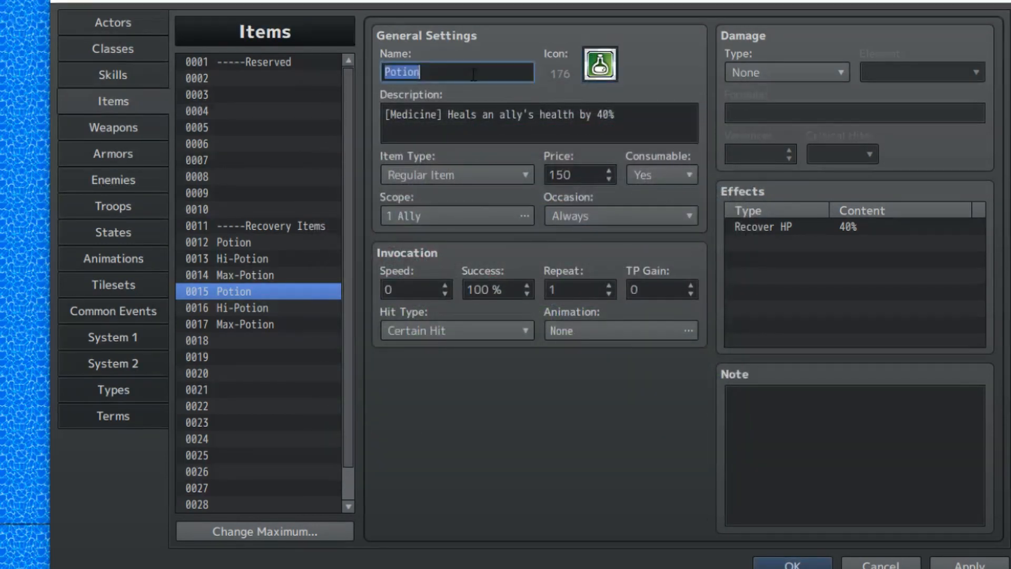
{"action": "type", "text": "Eht"}
{"action": "key", "text": "BackSpace"}
{"action": "key", "text": "BackSpace"}
{"action": "key", "text": "BackSpace"}
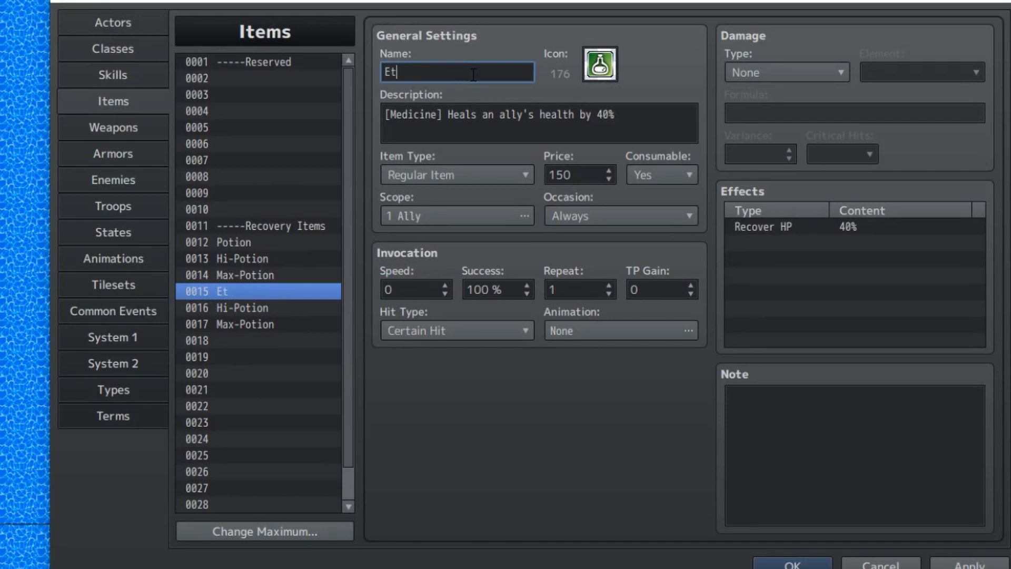
{"action": "type", "text": "ther"}
{"action": "double_click", "coordinate": [569, 116]}
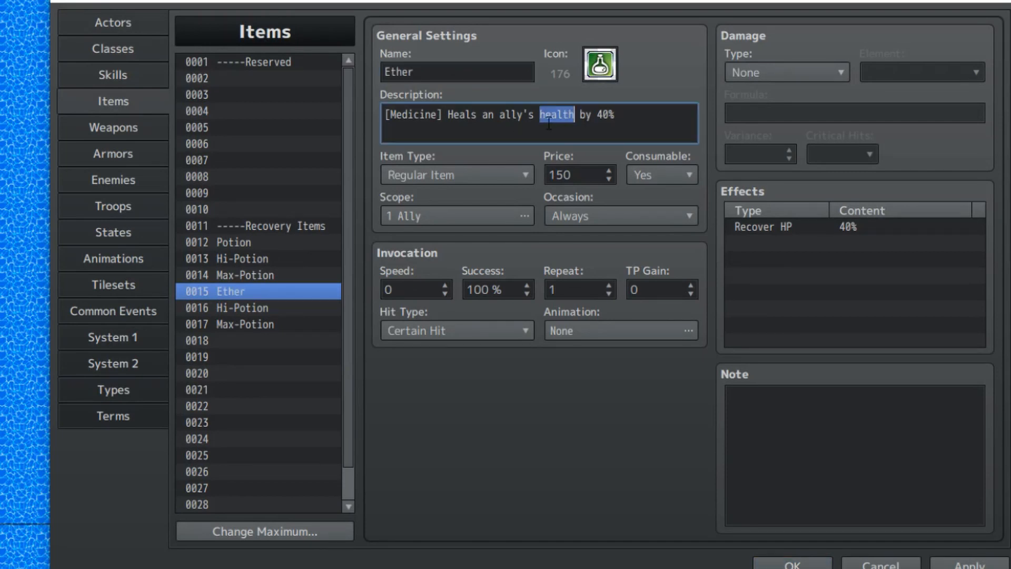
{"action": "type", "text": "mana"}
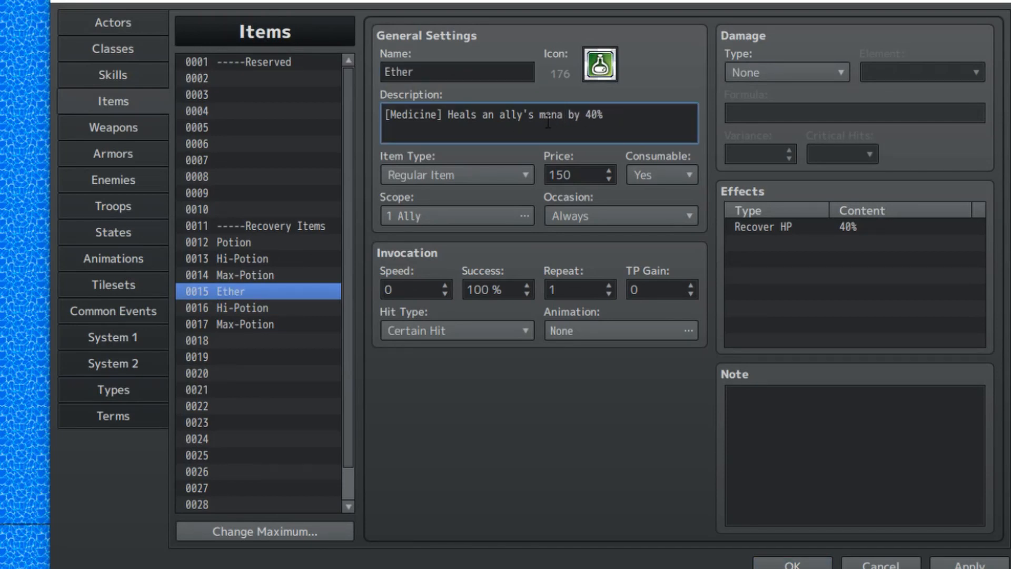
Change Ether's effect from HP recovery to Recover MP 40%.
{"action": "double_click", "coordinate": [769, 230]}
{"action": "left_click", "coordinate": [705, 246]}
{"action": "type", "text": "4"}
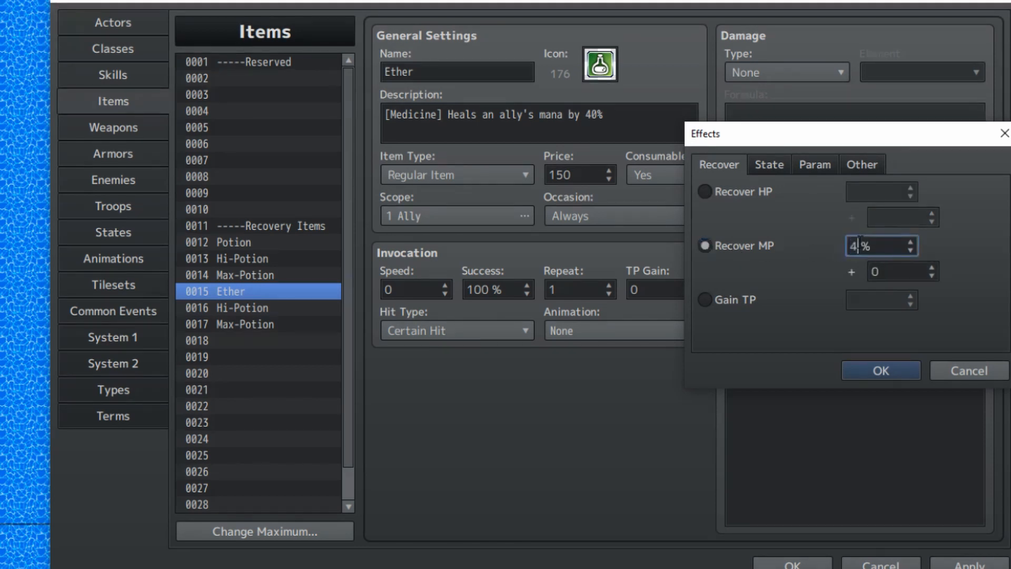
{"action": "type", "text": "0"}
{"action": "key", "text": "Return"}
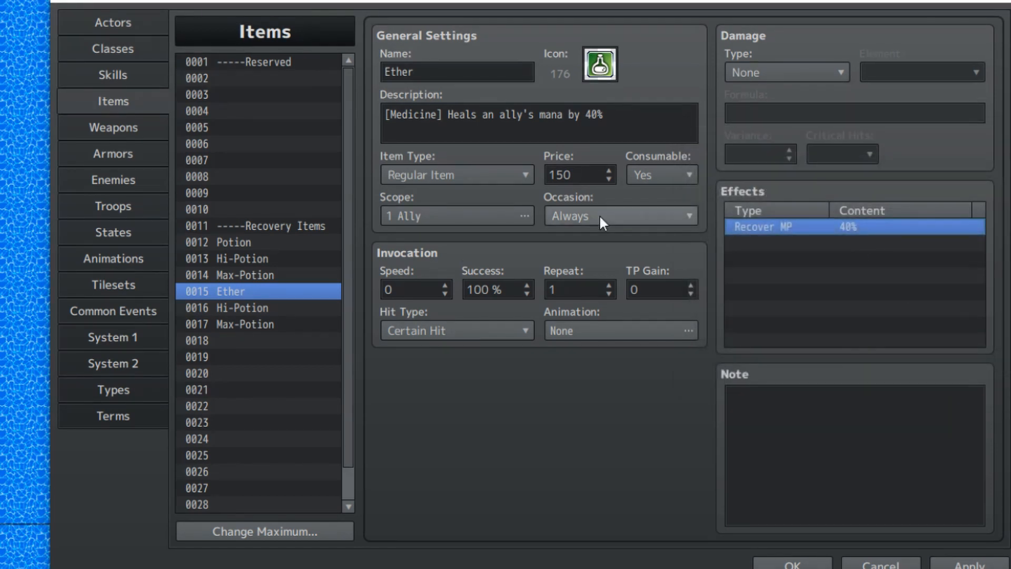
Rename item 0016 as Hi-Ether and replace "health" with "mana" in its description.
{"action": "left_click", "coordinate": [282, 306]}
{"action": "double_click", "coordinate": [417, 64]}
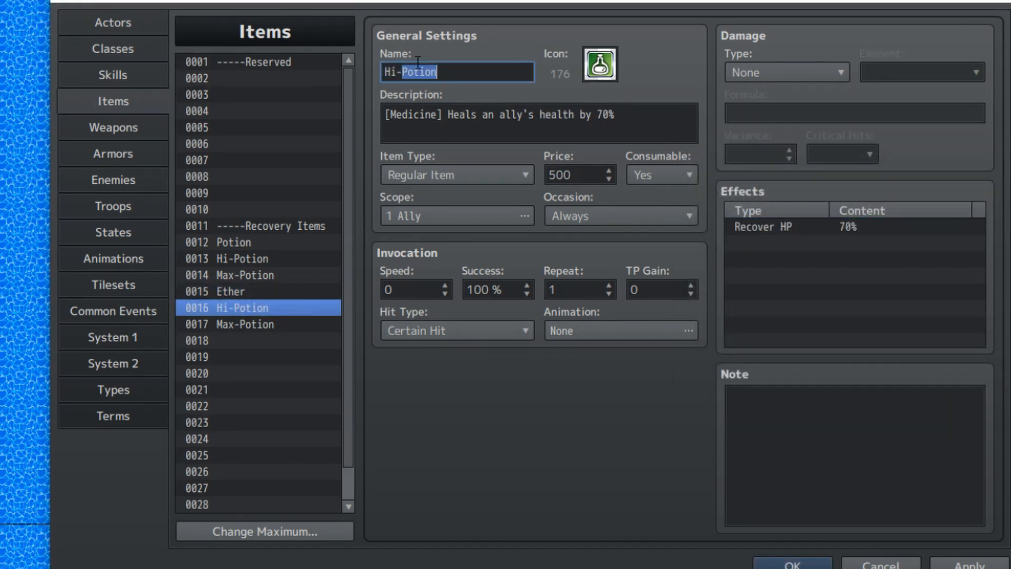
{"action": "type", "text": "Ether"}
{"action": "double_click", "coordinate": [503, 114]}
{"action": "double_click", "coordinate": [561, 114]}
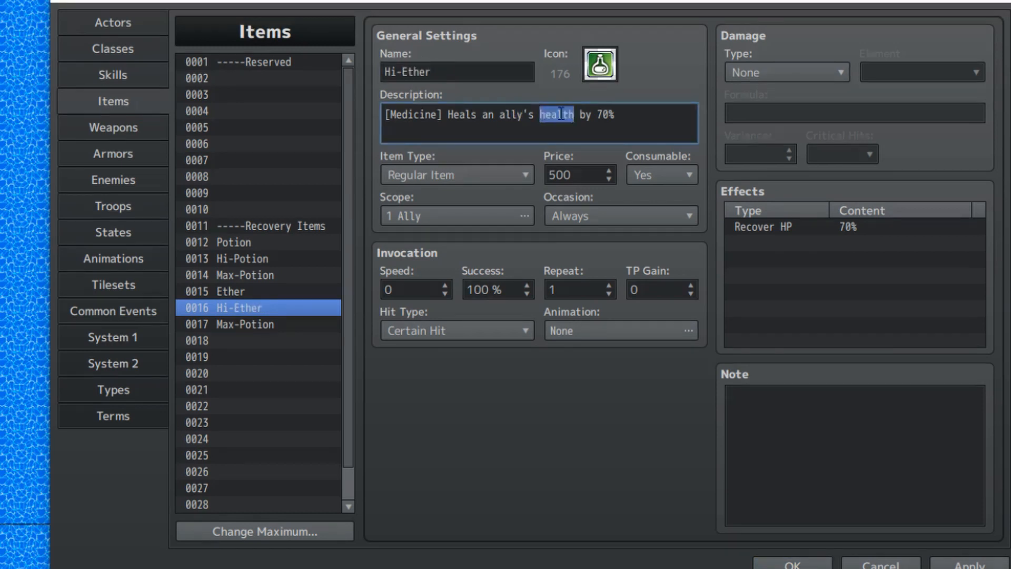
{"action": "type", "text": "mana"}
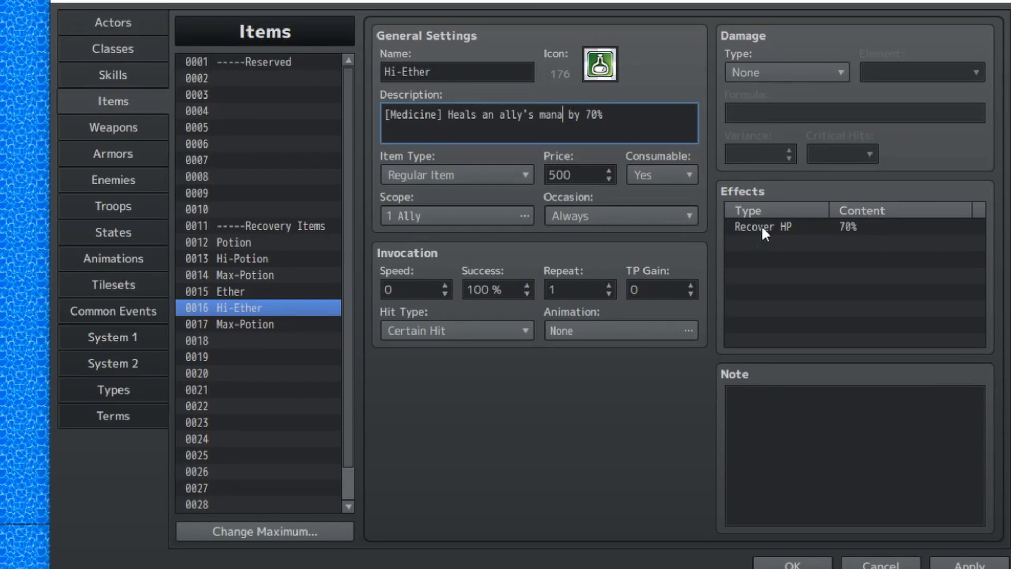
Change Hi-Ether's effect from HP recovery to Recover MP 70%.
{"action": "double_click", "coordinate": [761, 225]}
{"action": "left_click", "coordinate": [727, 244]}
{"action": "double_click", "coordinate": [858, 246]}
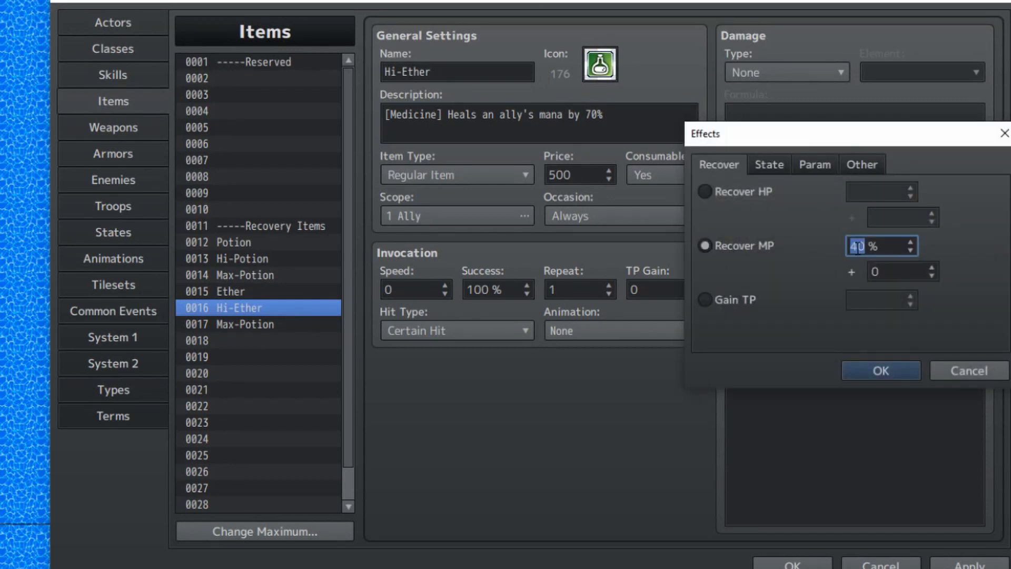
{"action": "type", "text": "70"}
{"action": "key", "text": "Return"}
Change the effect of item 0017, the copied Max-Potion, to Recover MP 100%.
{"action": "left_click", "coordinate": [261, 324]}
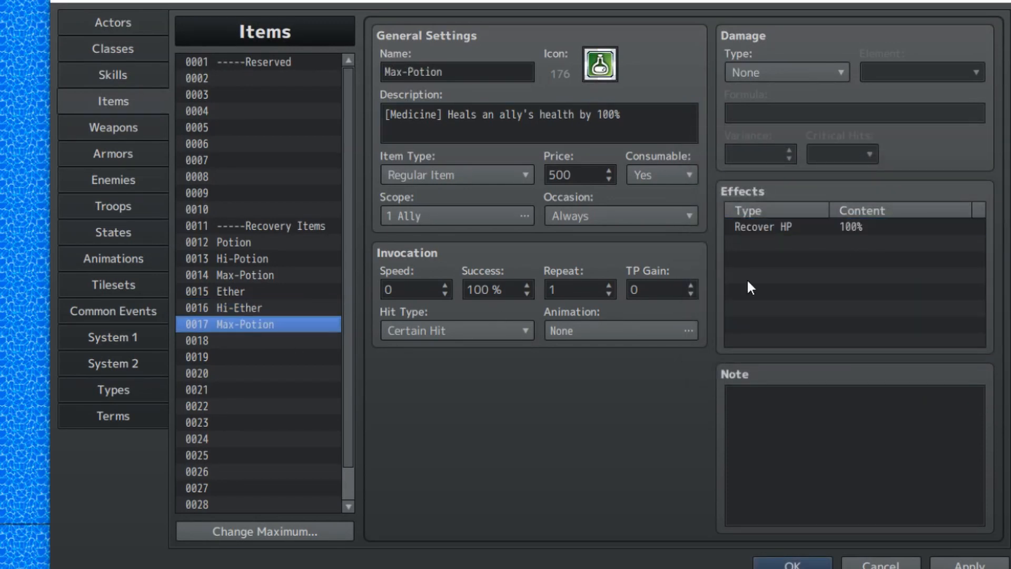
{"action": "double_click", "coordinate": [782, 230]}
{"action": "left_click", "coordinate": [706, 245]}
{"action": "double_click", "coordinate": [859, 245]}
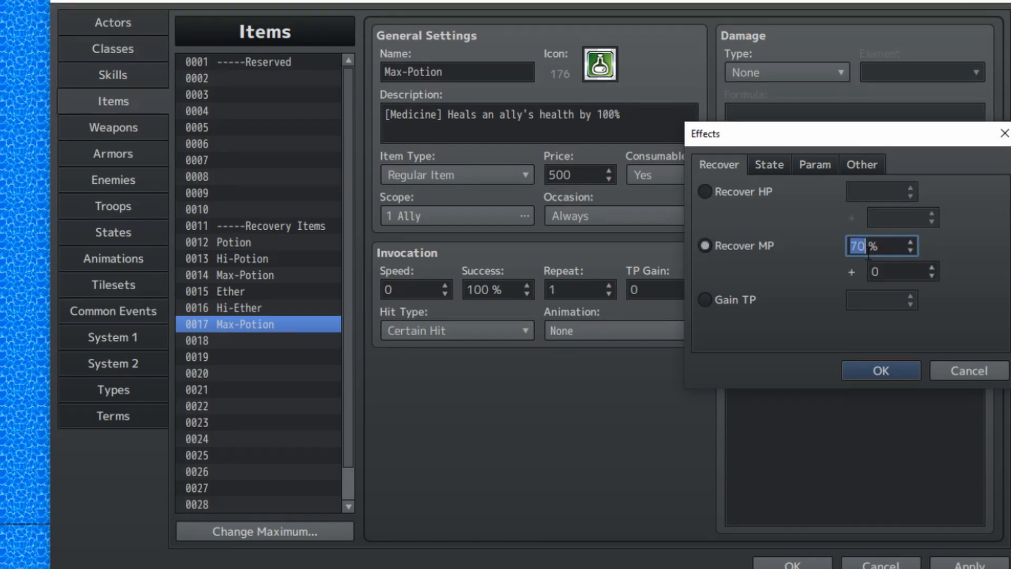
{"action": "type", "text": "100"}
{"action": "key", "text": "Return"}
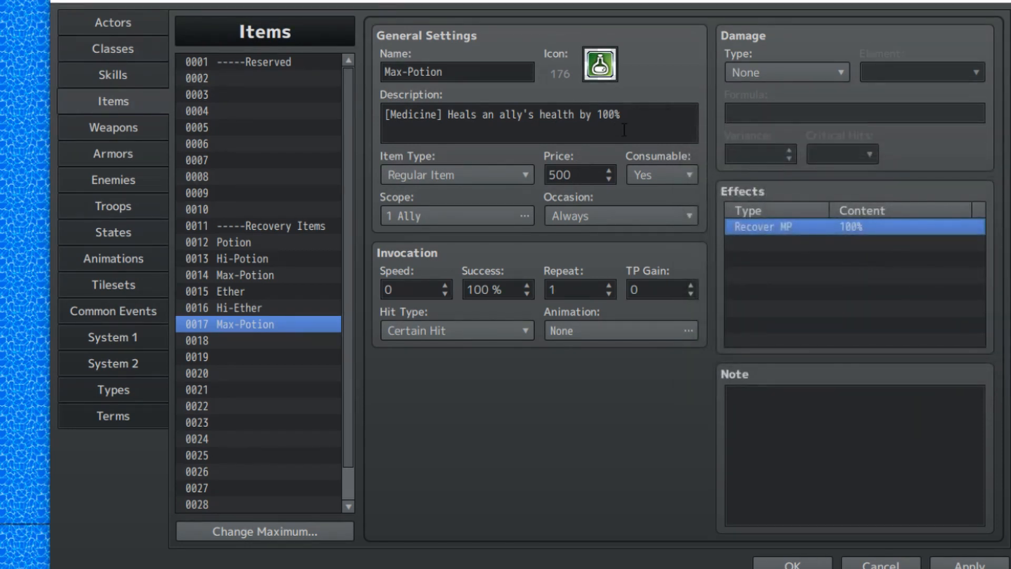
Rename item 0017 as Max-Ether and replace "health" with "mana" in its description.
{"action": "left_click", "coordinate": [550, 116]}
{"action": "double_click", "coordinate": [551, 115]}
{"action": "key", "text": "BackSpace"}
{"action": "type", "text": "man"}
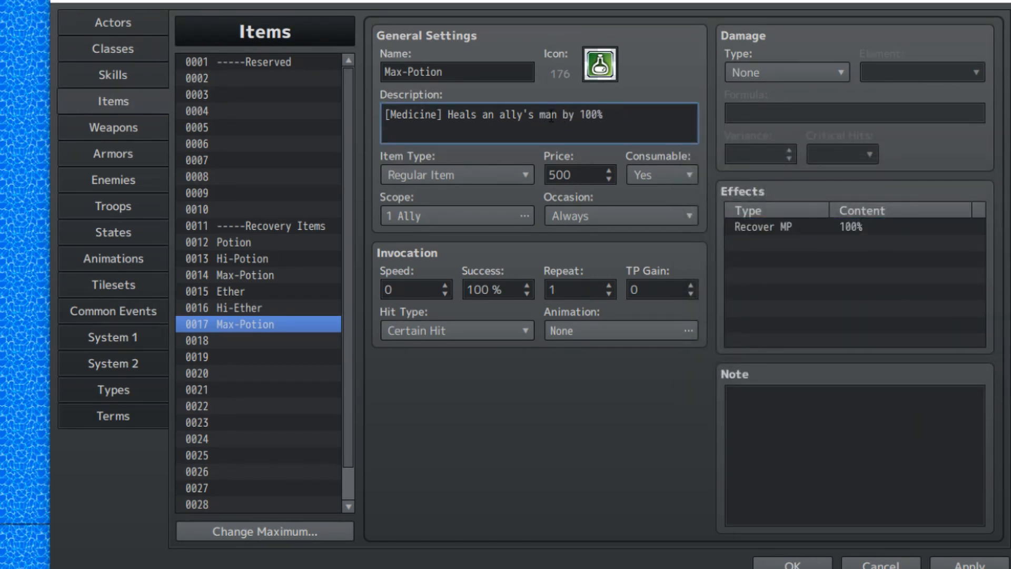
{"action": "double_click", "coordinate": [414, 73]}
{"action": "type", "text": "Ether"}
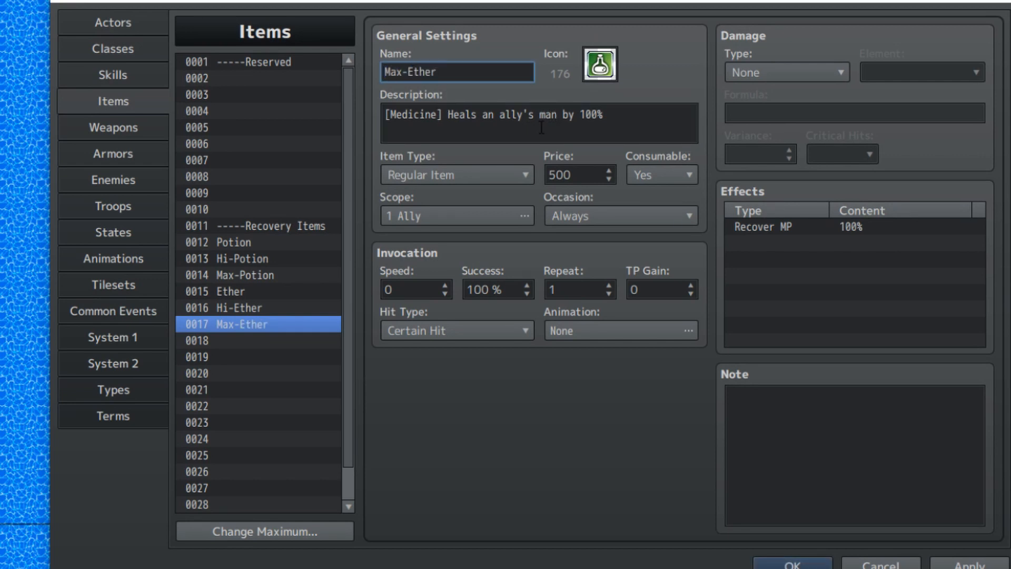
{"action": "left_click", "coordinate": [557, 115]}
{"action": "type", "text": "a"}
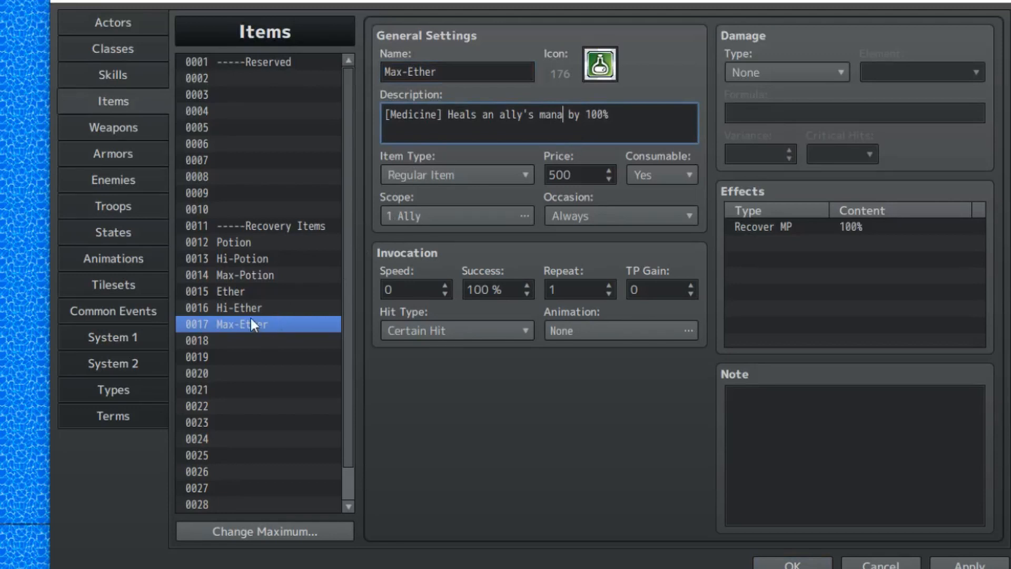
{"action": "left_click", "coordinate": [251, 273]}
{"action": "left_click", "coordinate": [244, 308]}
{"action": "left_click", "coordinate": [241, 340]}
{"action": "left_click", "coordinate": [240, 258]}
{"action": "left_click", "coordinate": [238, 307]}
{"action": "left_click", "coordinate": [235, 339]}
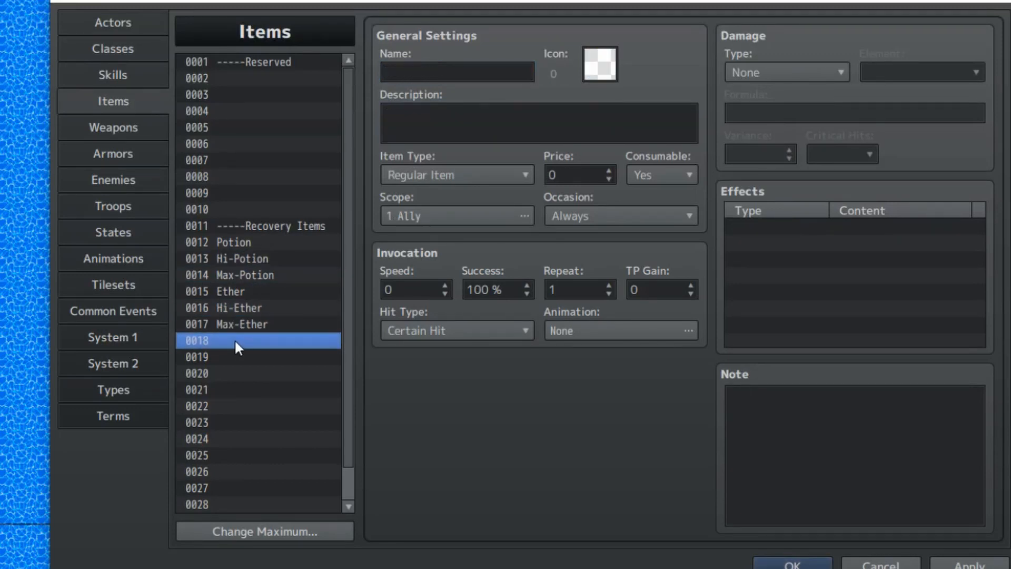
{"action": "left_click", "coordinate": [235, 290]}
Give empty item 0018 the trophy-shaped vessel icon 180 and name it Elixir.
{"action": "left_click", "coordinate": [225, 340]}
{"action": "double_click", "coordinate": [592, 59]}
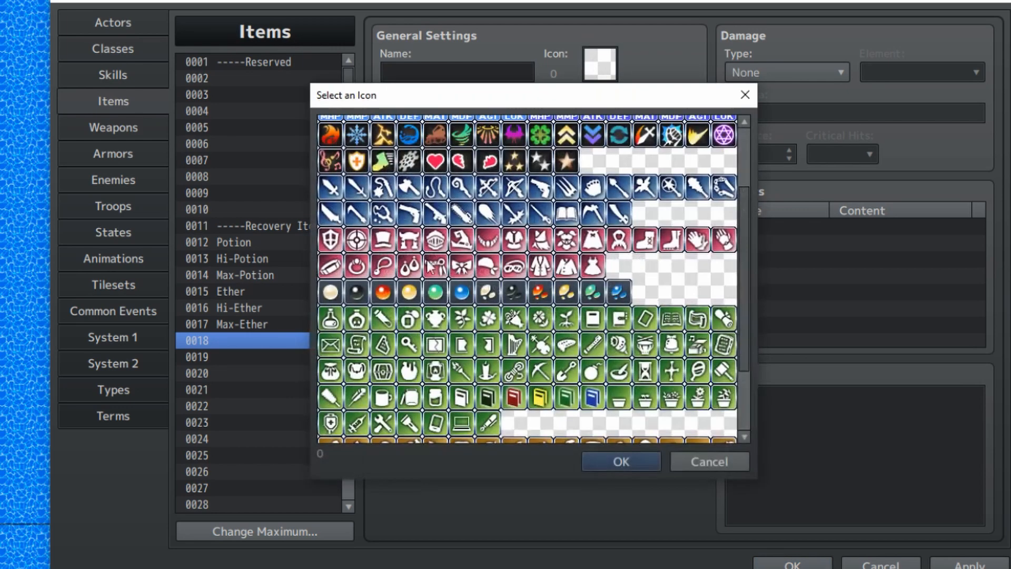
{"action": "double_click", "coordinate": [437, 317]}
{"action": "left_click", "coordinate": [488, 72]}
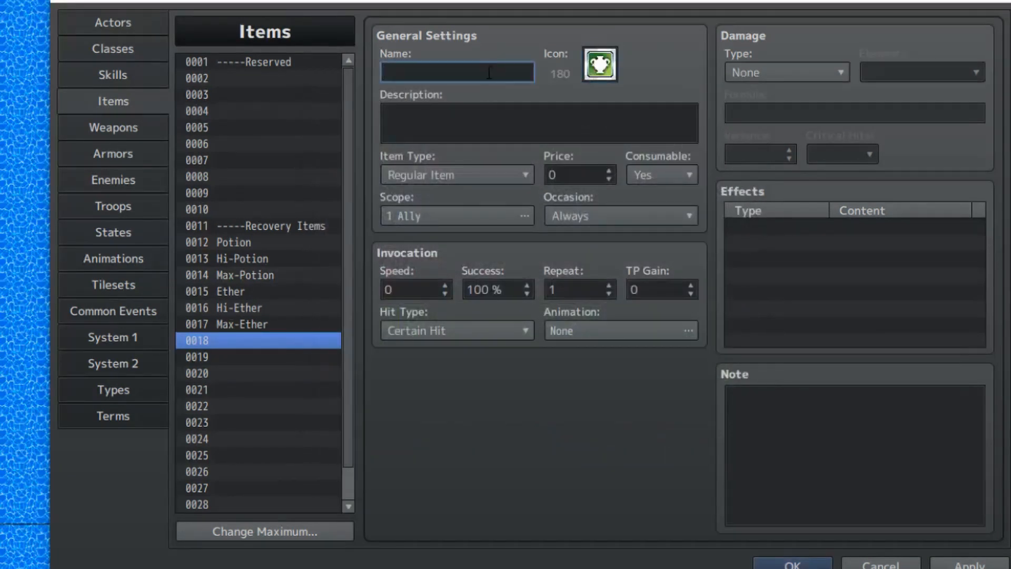
{"action": "type", "text": "Elixir"}
Enter Elixir's description as "[Medicine] Fully restores an ally's Health and Mana.".
{"action": "key", "text": "Tab"}
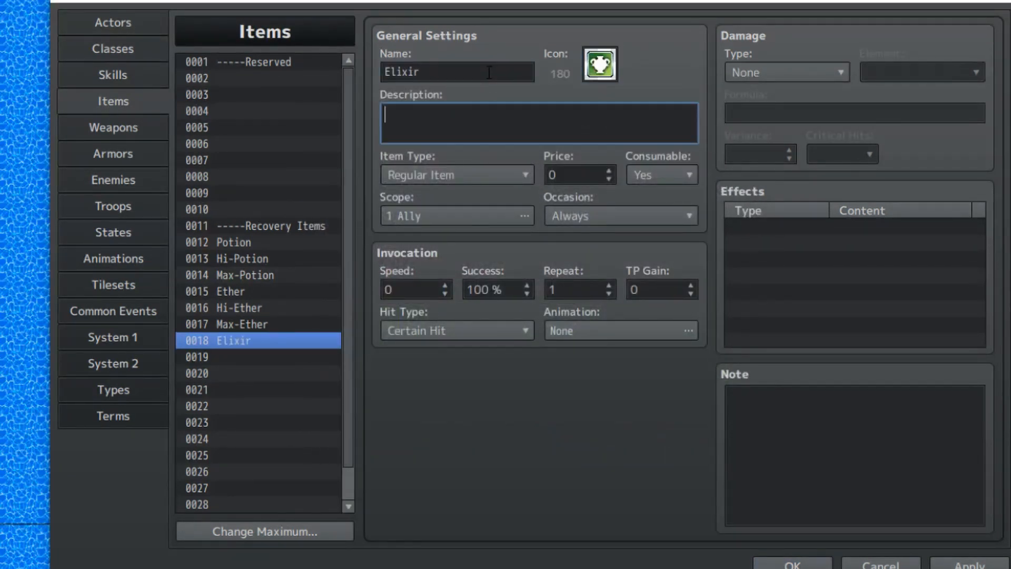
{"action": "type", "text": "[Medicine] Heal"}
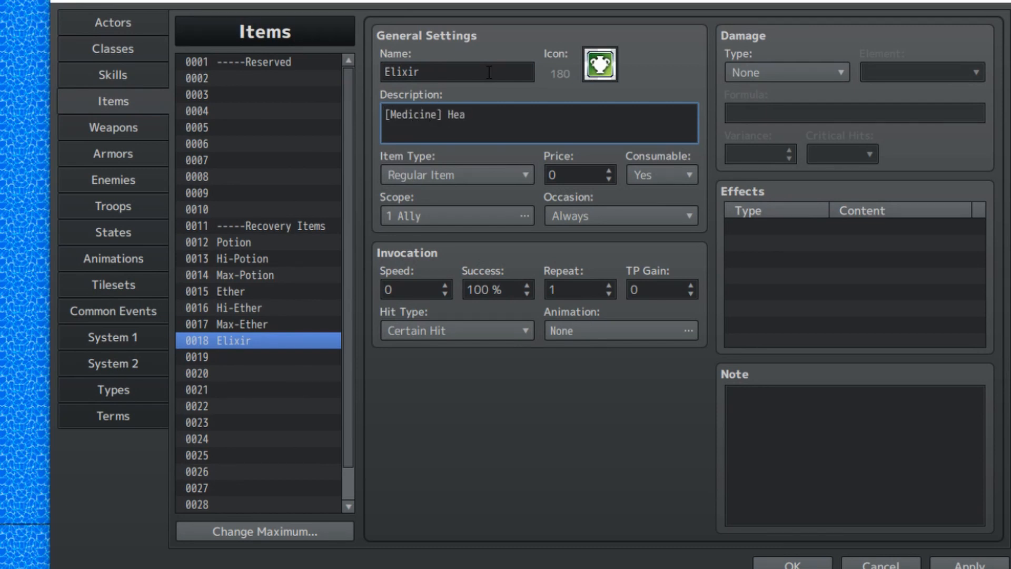
{"action": "key", "text": "BackSpace"}
{"action": "key", "text": "BackSpace"}
{"action": "key", "text": "BackSpace"}
{"action": "key", "text": "BackSpace"}
{"action": "type", "text": "Fully restores an ally's Hea"}
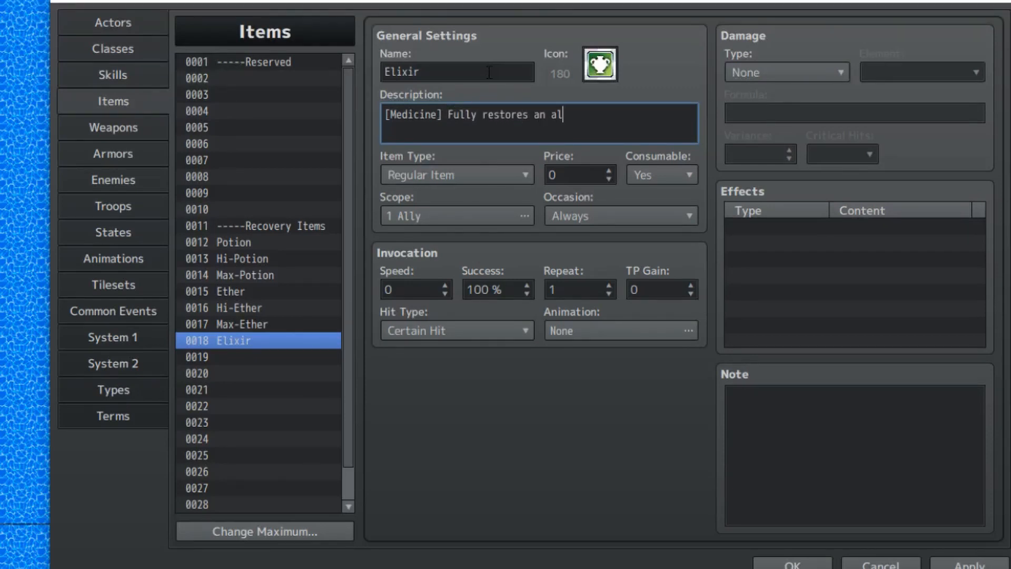
{"action": "key", "text": "BackSpace"}
{"action": "key", "text": "BackSpace"}
{"action": "type", "text": "ealth and Mana."}
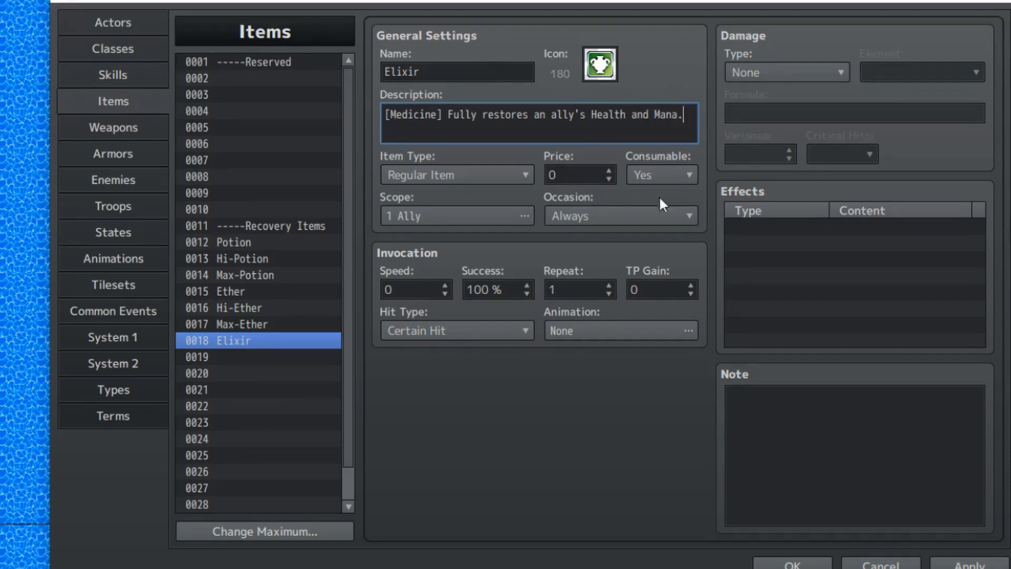
Add Recover HP 100% and Recover MP 100% effects to Elixir.
{"action": "double_click", "coordinate": [768, 258]}
{"action": "left_click", "coordinate": [868, 369]}
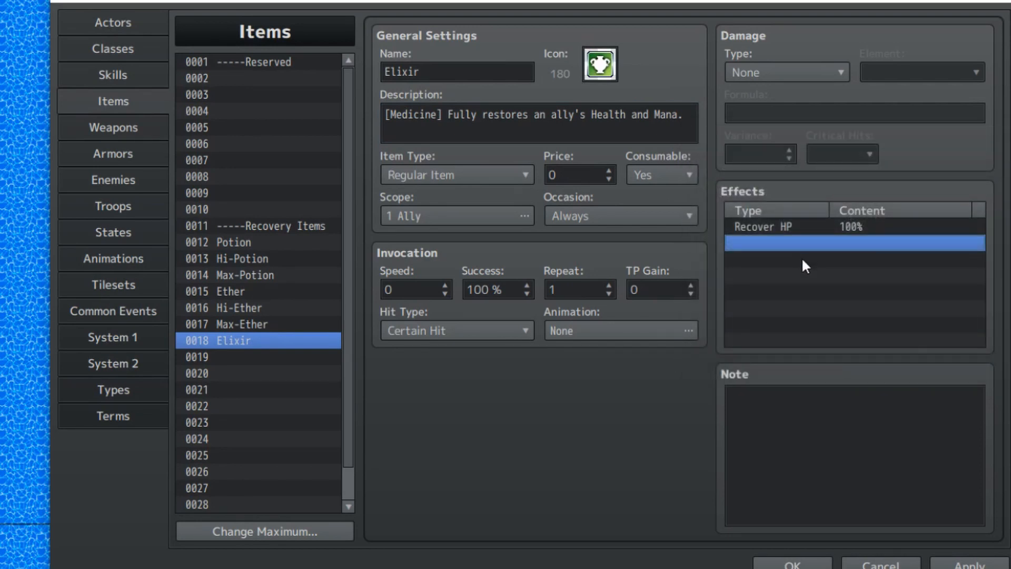
{"action": "double_click", "coordinate": [800, 255]}
{"action": "left_click", "coordinate": [717, 245]}
{"action": "left_click", "coordinate": [881, 370]}
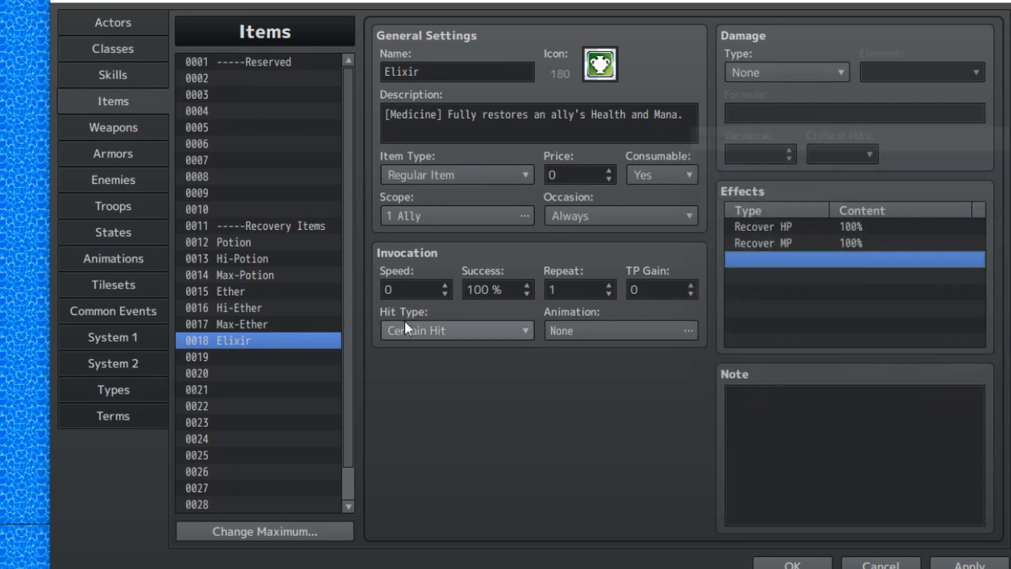
Set Elixir's price to 5000 and check it against Ether and Hi-Potion.
{"action": "double_click", "coordinate": [559, 174]}
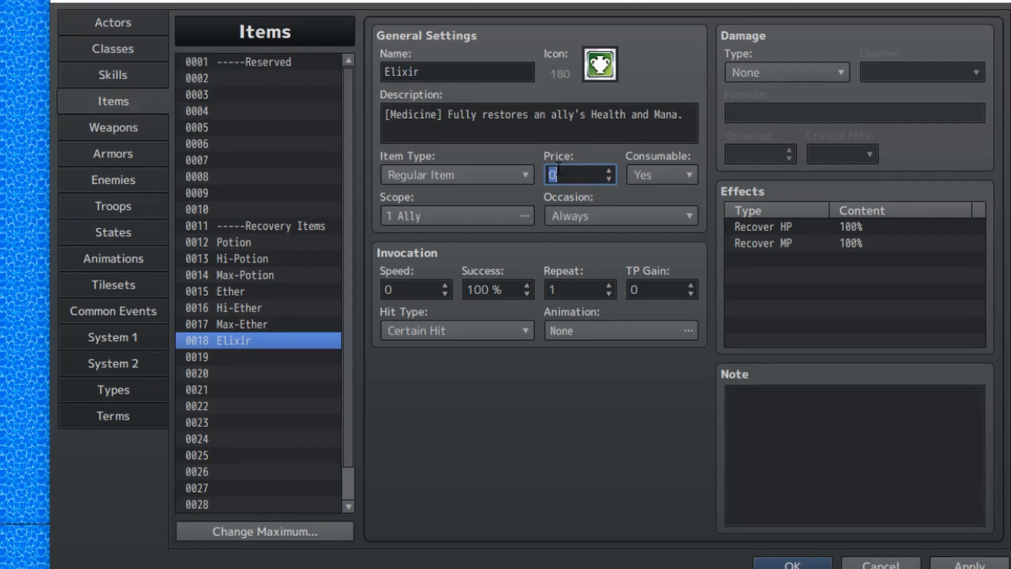
{"action": "type", "text": "5000"}
{"action": "left_click", "coordinate": [258, 292]}
{"action": "left_click", "coordinate": [248, 340]}
{"action": "left_click", "coordinate": [258, 259]}
{"action": "left_click", "coordinate": [258, 340]}
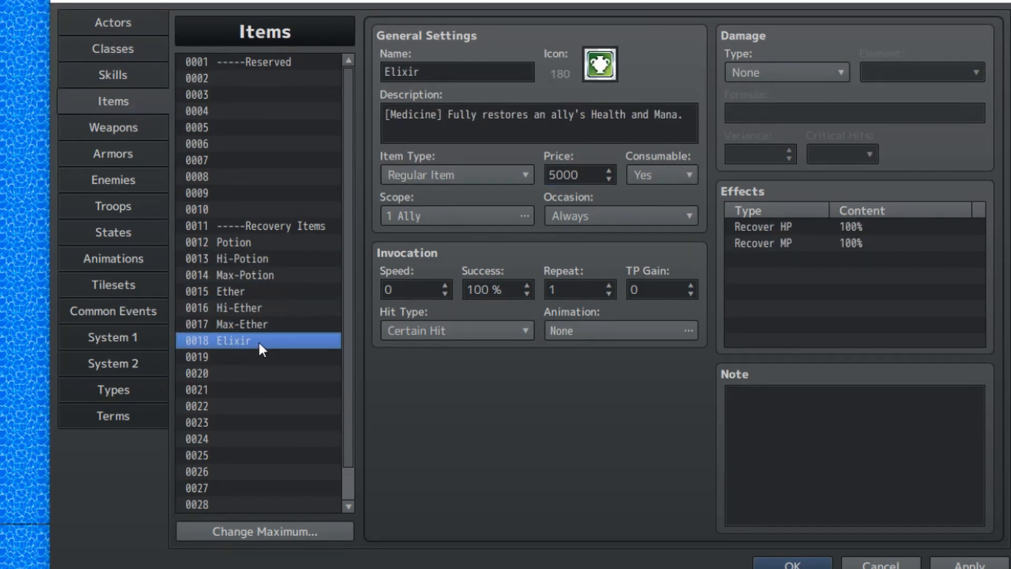
Copy Elixir into item 0019 and rename the copy Mega-Elixir.
{"action": "key", "text": "ctrl+c"}
{"action": "left_click", "coordinate": [255, 353]}
{"action": "key", "text": "ctrl+v"}
{"action": "double_click", "coordinate": [504, 71]}
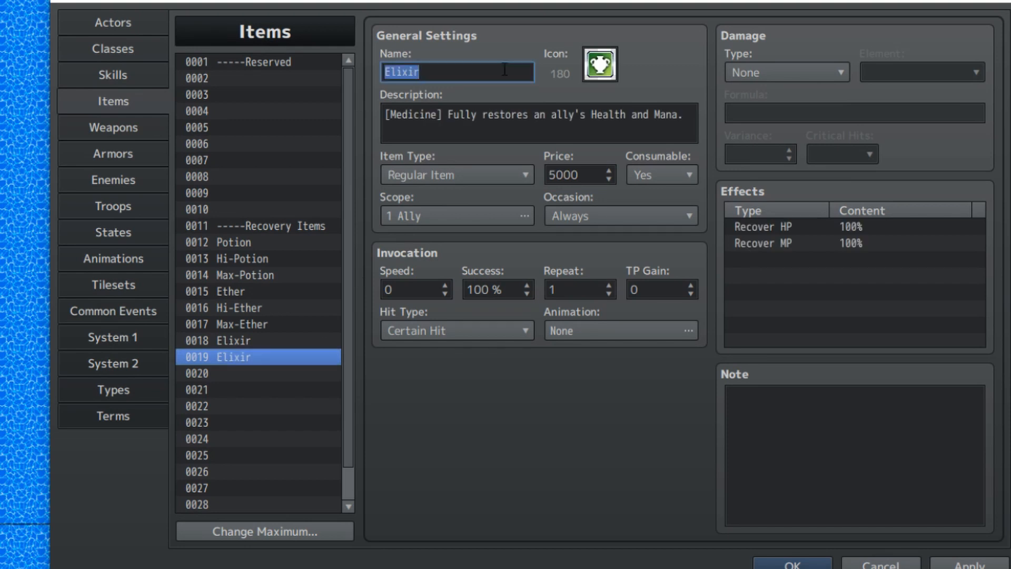
{"action": "key", "text": "Home"}
{"action": "type", "text": "Mega-"}
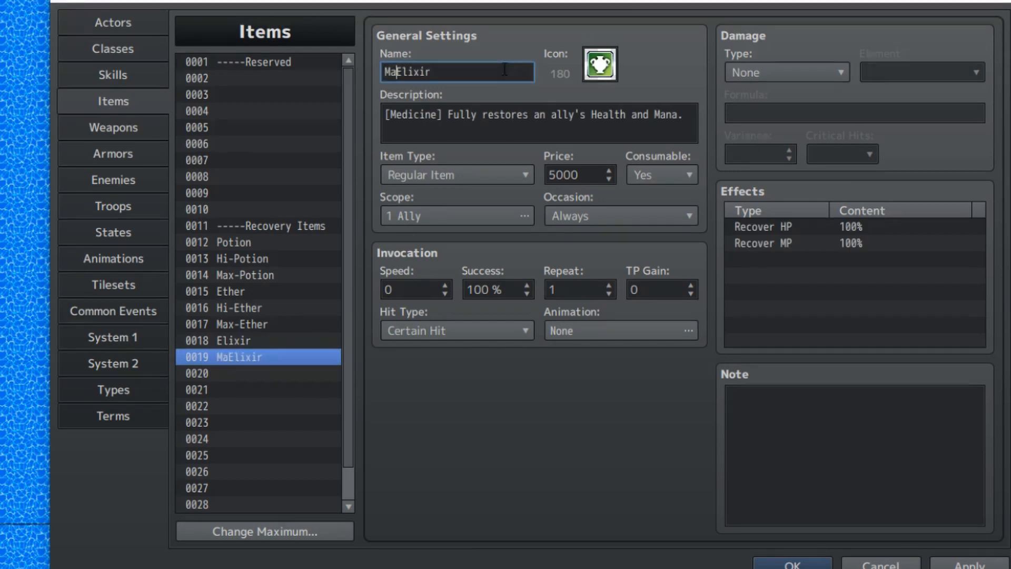
Set Mega-Elixir's scope to all living allies.
{"action": "left_click", "coordinate": [478, 213]}
{"action": "left_click", "coordinate": [375, 286]}
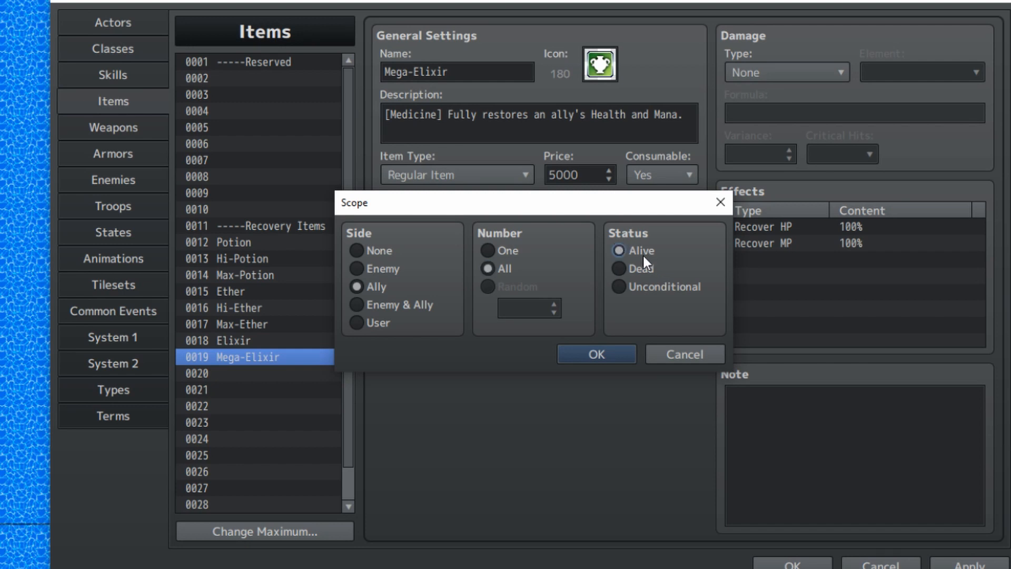
{"action": "left_click", "coordinate": [594, 353]}
Change Mega-Elixir's description to "[Medicine] Fully restores all allies Health and Mana.".
{"action": "left_click", "coordinate": [607, 131]}
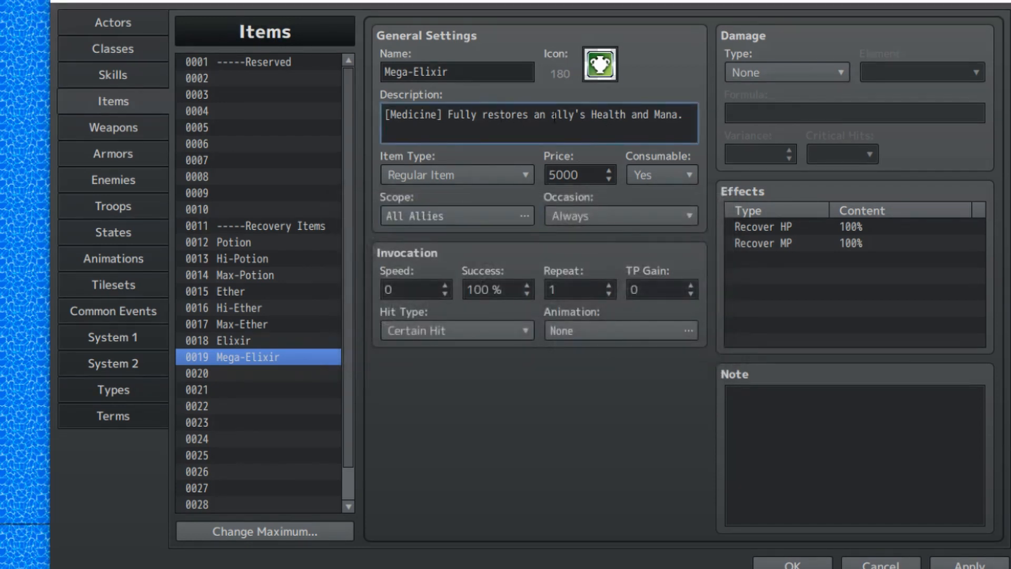
{"action": "key", "text": "BackSpace"}
{"action": "type", "text": "ll"}
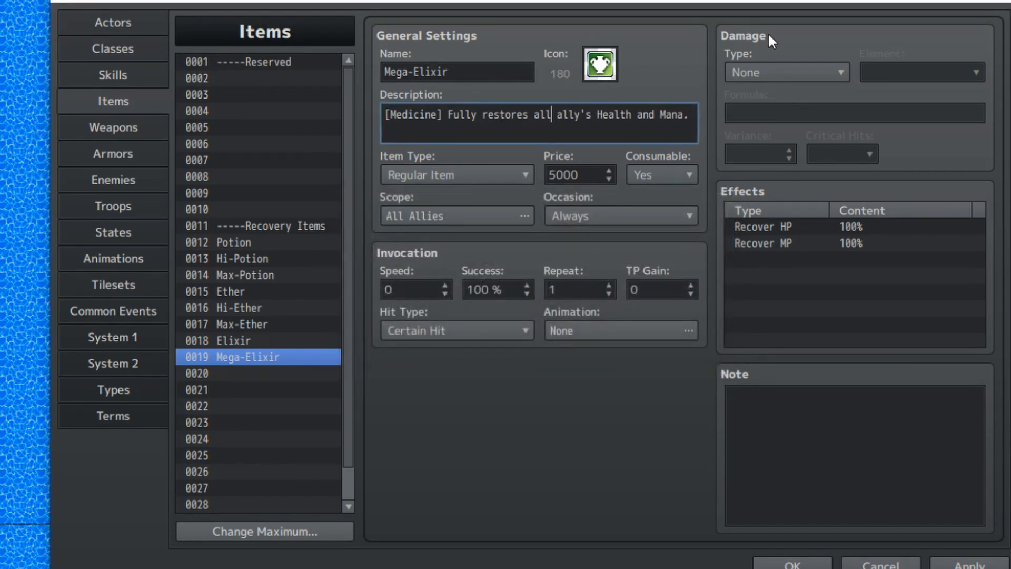
{"action": "key", "text": "Right"}
{"action": "key", "text": "Right"}
{"action": "key", "text": "BackSpace"}
{"action": "key", "text": "Delete"}
{"action": "type", "text": "ie"}
Set Mega-Elixir's price to 20000.
{"action": "double_click", "coordinate": [551, 176]}
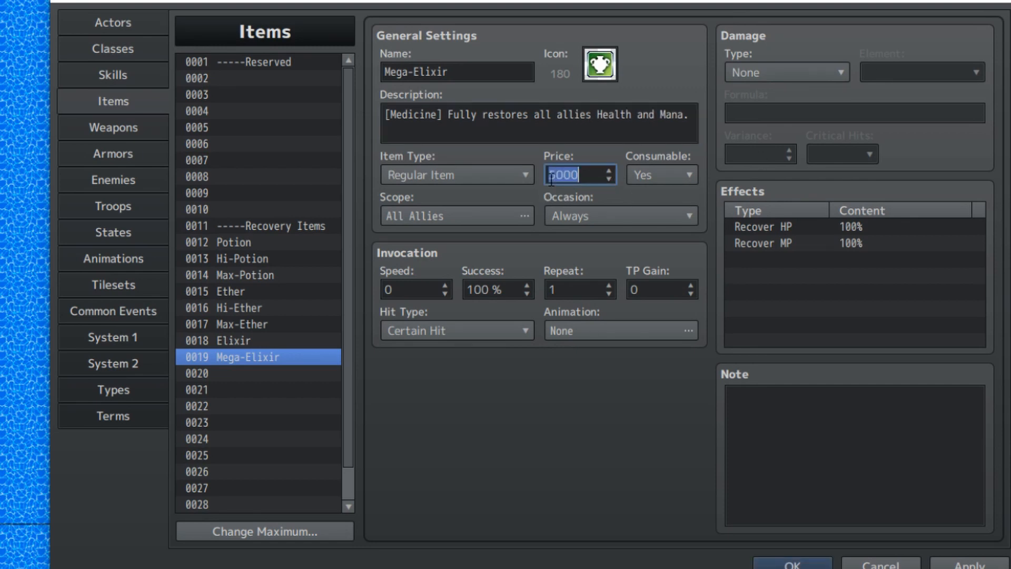
{"action": "left_click", "coordinate": [550, 176]}
{"action": "key", "text": "Delete"}
{"action": "type", "text": "20"}
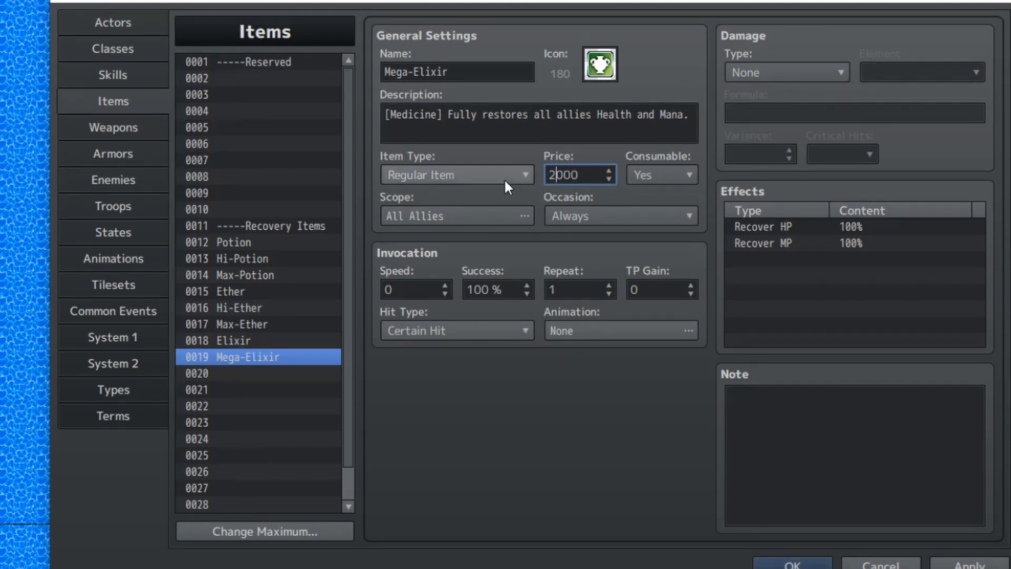
Rename the item 0011 section header as "-----Healing Items".
{"action": "left_click_drag", "start_coordinate": [248, 342], "coordinate": [242, 374]}
{"action": "scroll", "coordinate": [245, 376], "scroll_direction": "down", "scroll_amount": 1}
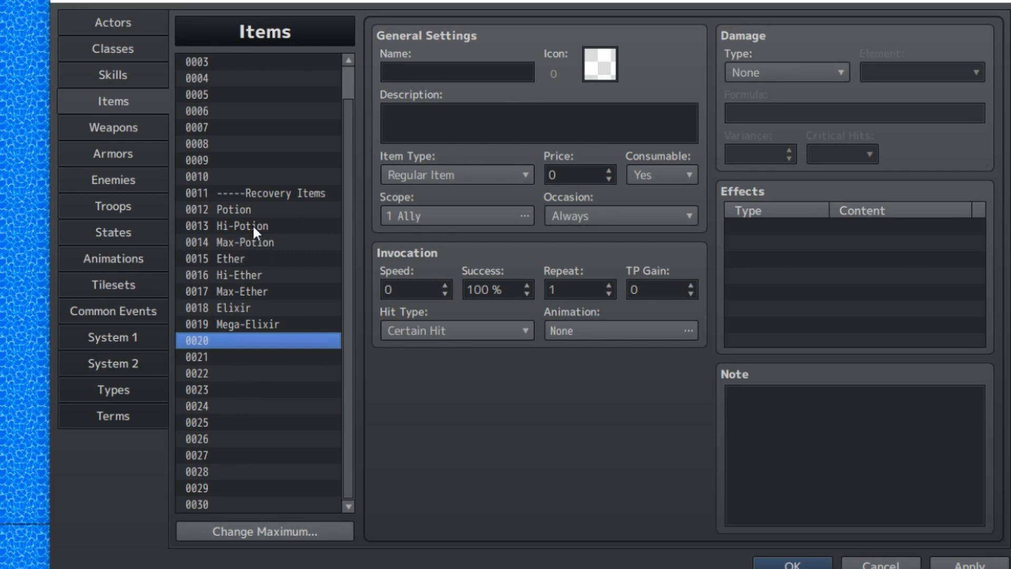
{"action": "left_click", "coordinate": [263, 193]}
{"action": "left_click", "coordinate": [445, 73]}
{"action": "double_click", "coordinate": [441, 73]}
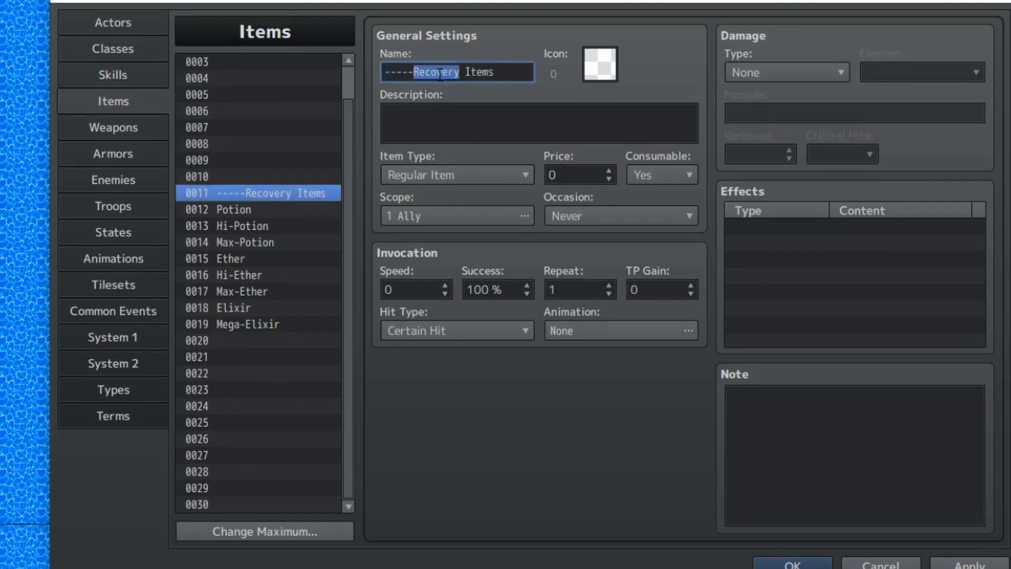
{"action": "type", "text": "Healing"}
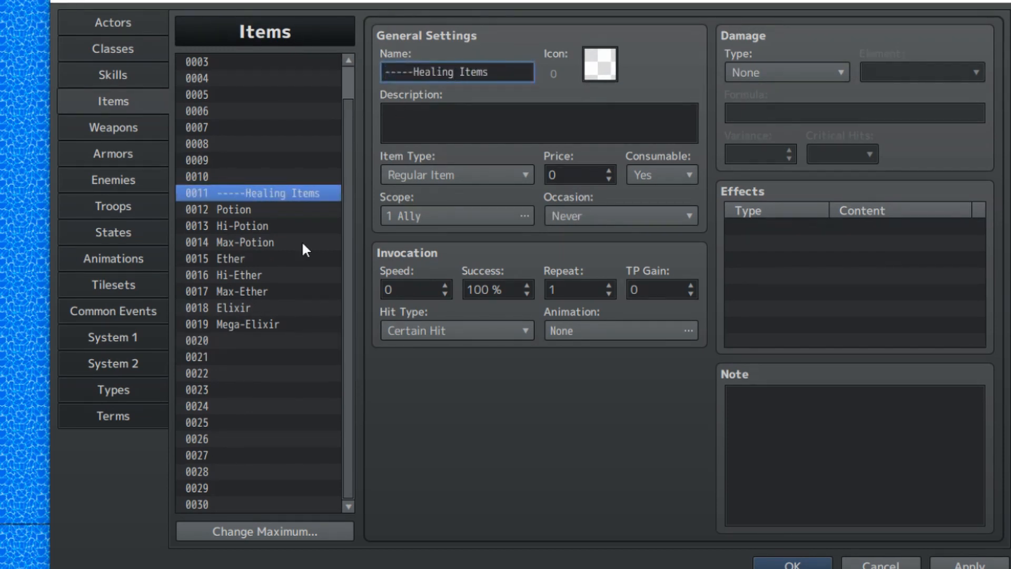
Name item 0021 "----Recovery Items" as a new section header.
{"action": "left_click", "coordinate": [228, 356]}
{"action": "left_click", "coordinate": [465, 79]}
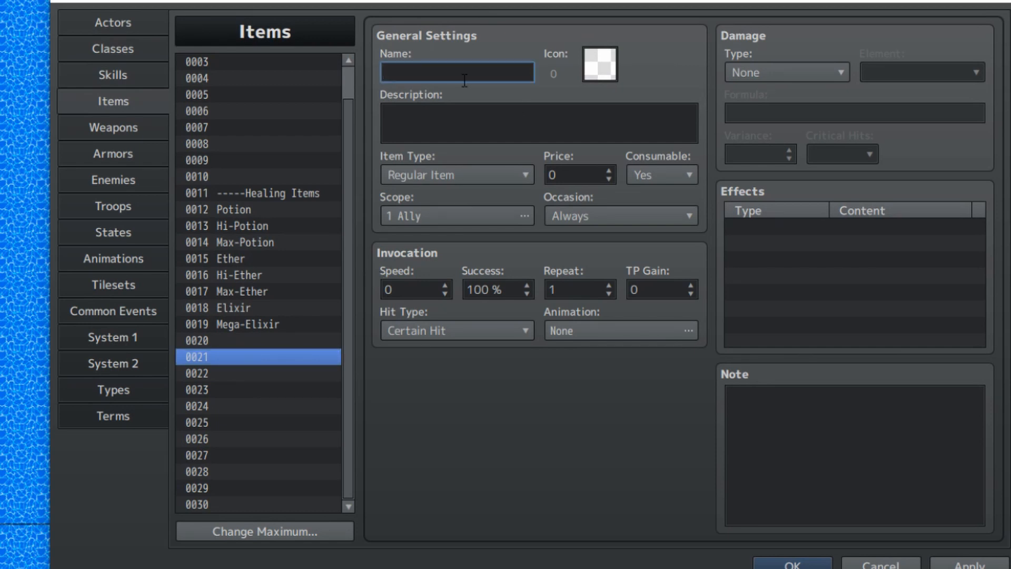
{"action": "type", "text": "----Reciver"}
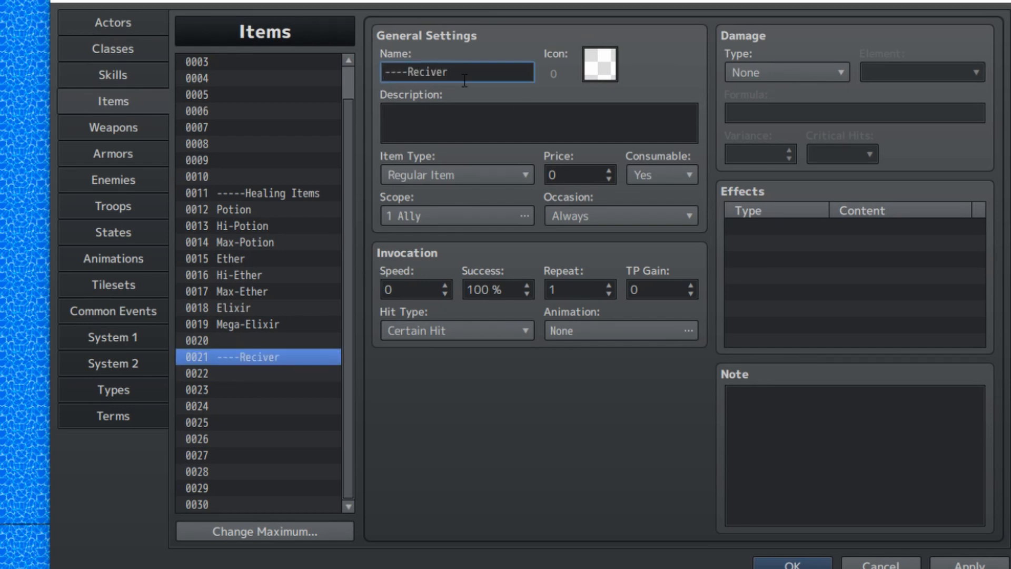
{"action": "key", "text": "BackSpace"}
{"action": "key", "text": "BackSpace"}
{"action": "key", "text": "BackSpace"}
{"action": "key", "text": "BackSpace"}
{"action": "key", "text": "BackSpace"}
{"action": "type", "text": "covery Items"}
Name item 0022 Antidote and give it the green vial icon 178.
{"action": "key", "text": "Down"}
{"action": "type", "text": "An"}
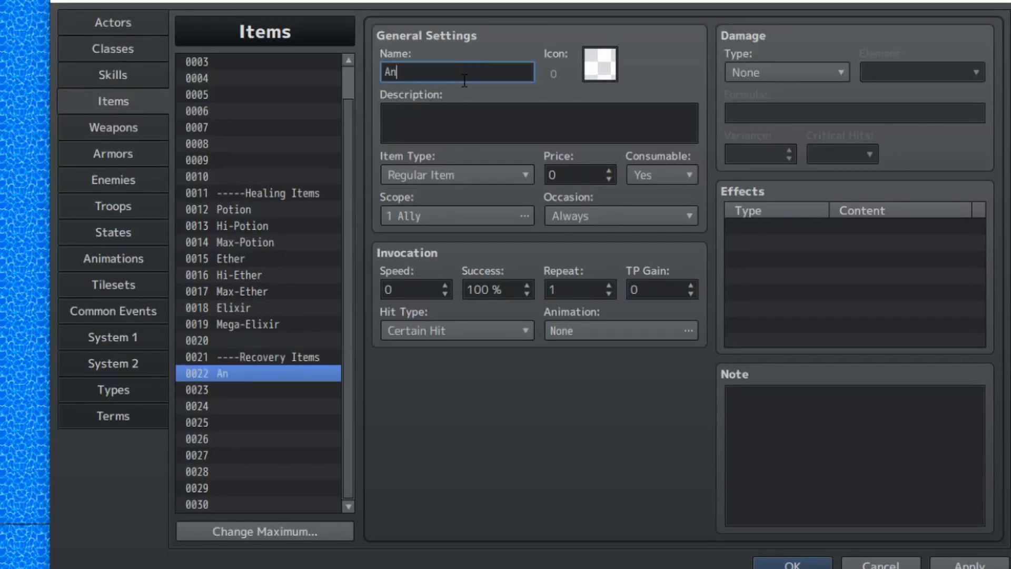
{"action": "type", "text": "tidot"}
{"action": "key", "text": "BackSpace"}
{"action": "key", "text": "BackSpace"}
{"action": "type", "text": "tidote"}
{"action": "double_click", "coordinate": [594, 61]}
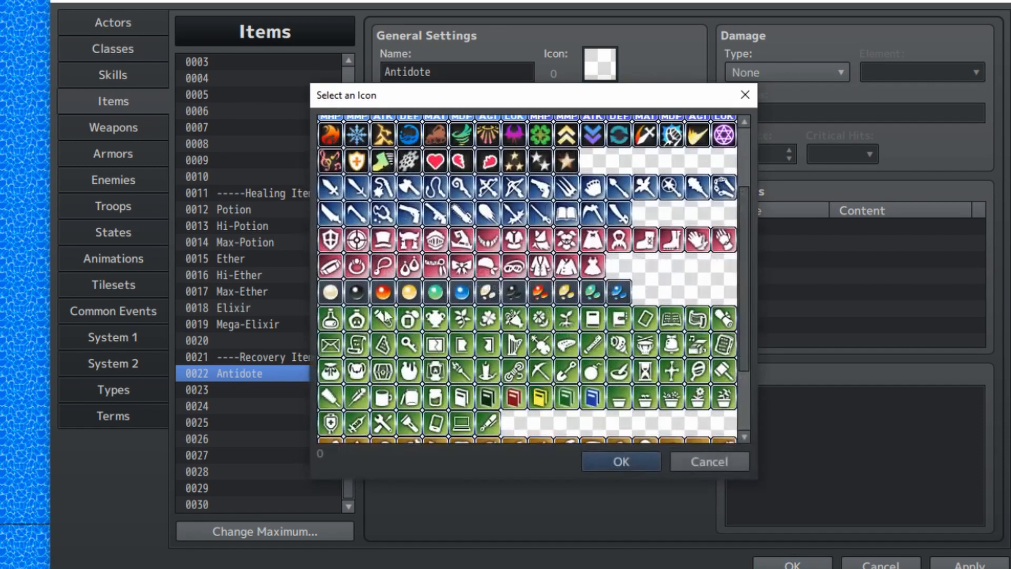
{"action": "double_click", "coordinate": [387, 314]}
Enter Antidote's description as "[Medicine] Cures an ally of the Poison ailment.".
{"action": "left_click", "coordinate": [524, 129]}
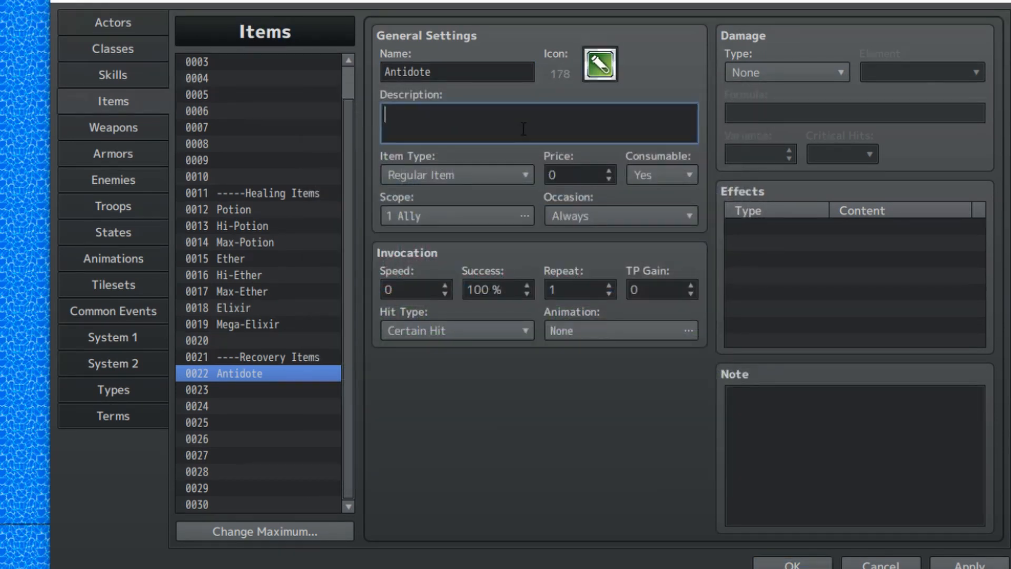
{"action": "type", "text": "[Medicine]"}
{"action": "type", "text": " H"}
{"action": "type", "text": "ures an ally "}
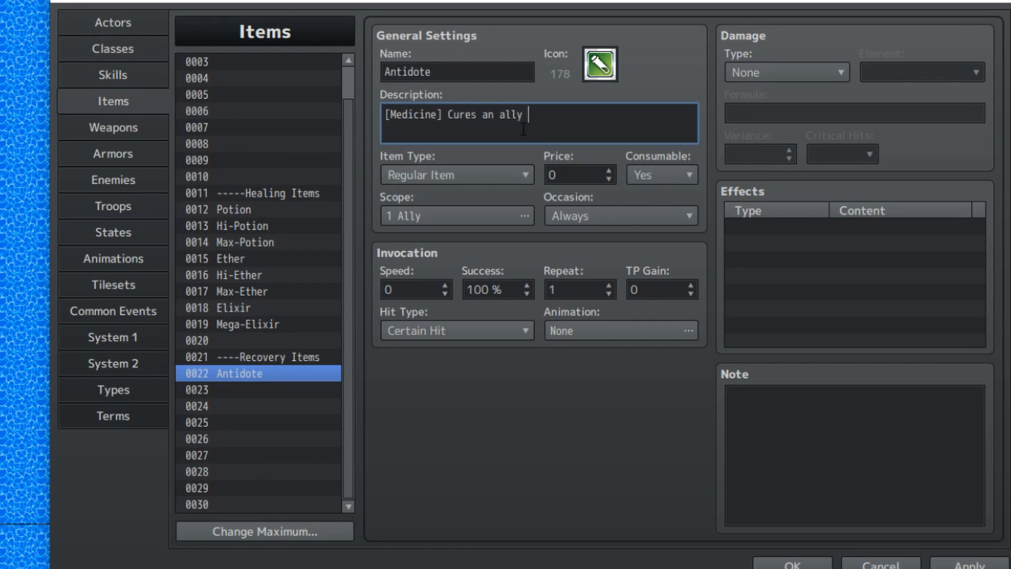
{"action": "type", "text": "of the Poison ailment."}
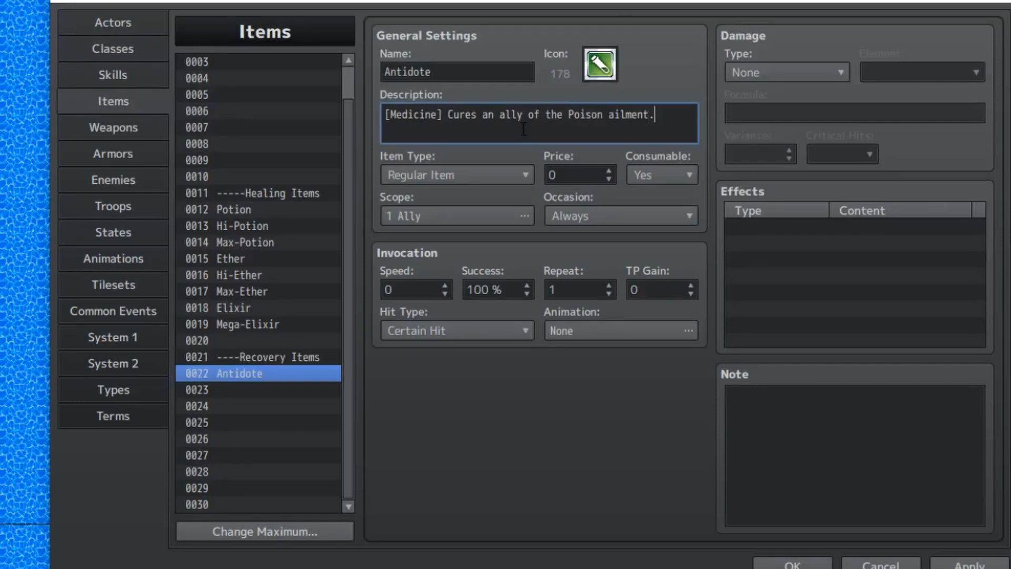
Add a Remove State effect for Poison at 100% to Antidote and set its price to 50.
{"action": "double_click", "coordinate": [822, 245]}
{"action": "left_click", "coordinate": [763, 166]}
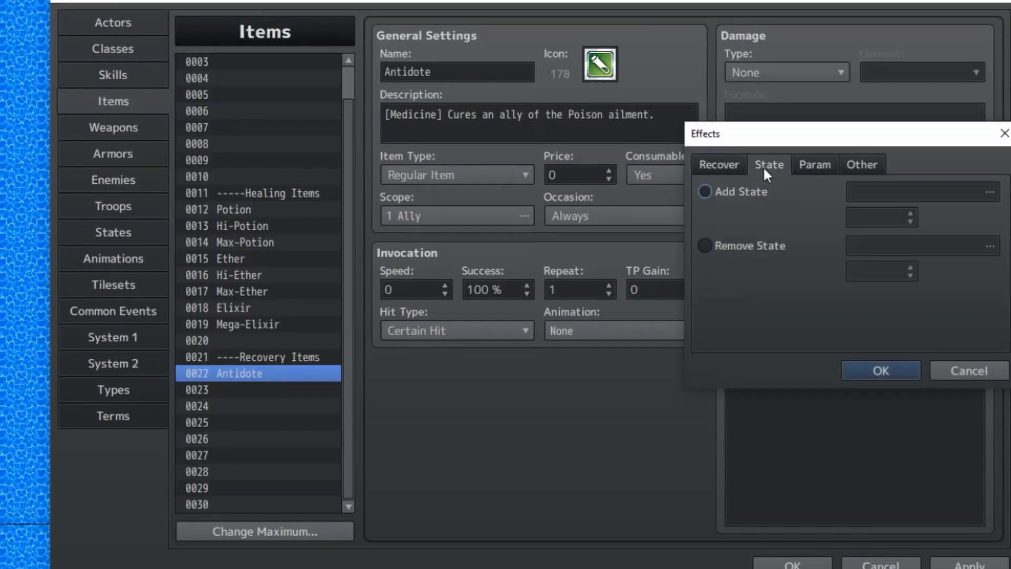
{"action": "left_click", "coordinate": [731, 251]}
{"action": "left_click", "coordinate": [887, 246]}
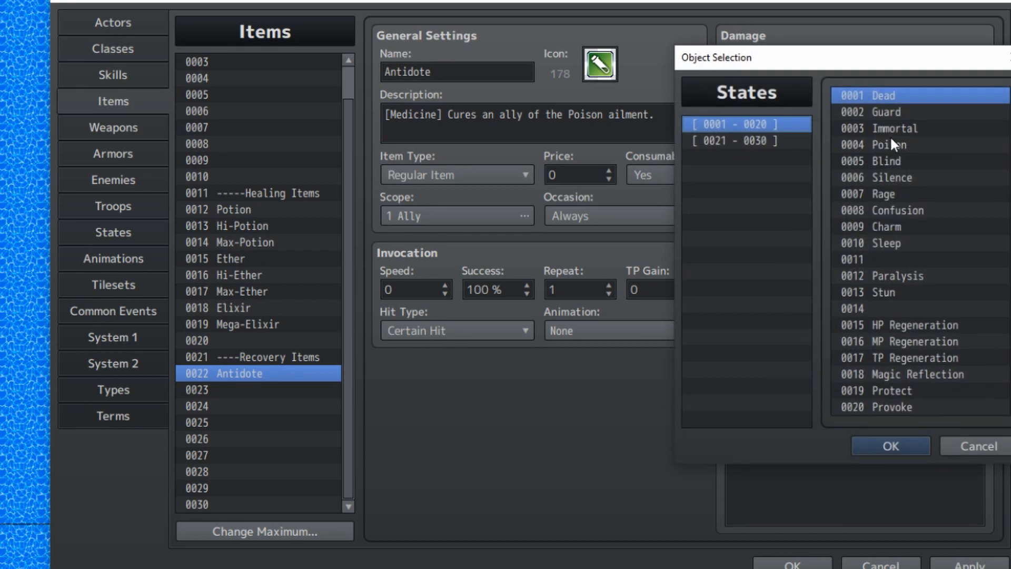
{"action": "double_click", "coordinate": [883, 144]}
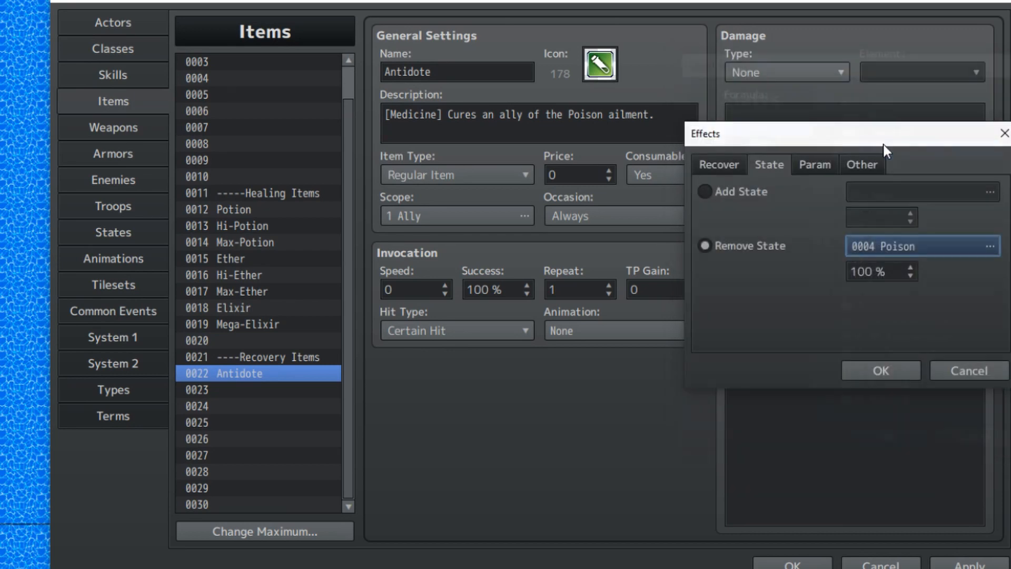
{"action": "left_click", "coordinate": [875, 372]}
{"action": "double_click", "coordinate": [576, 174]}
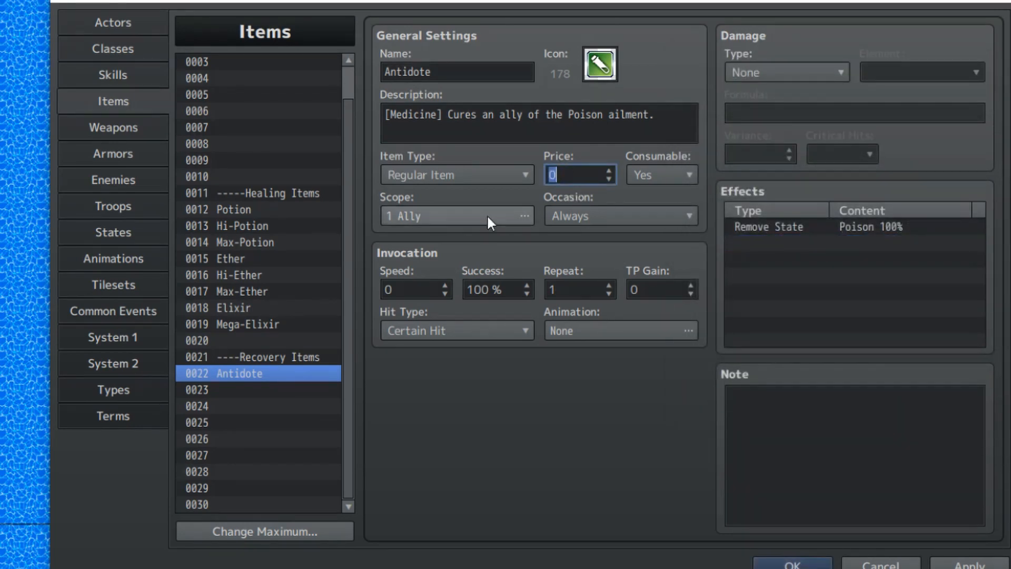
{"action": "type", "text": "50"}
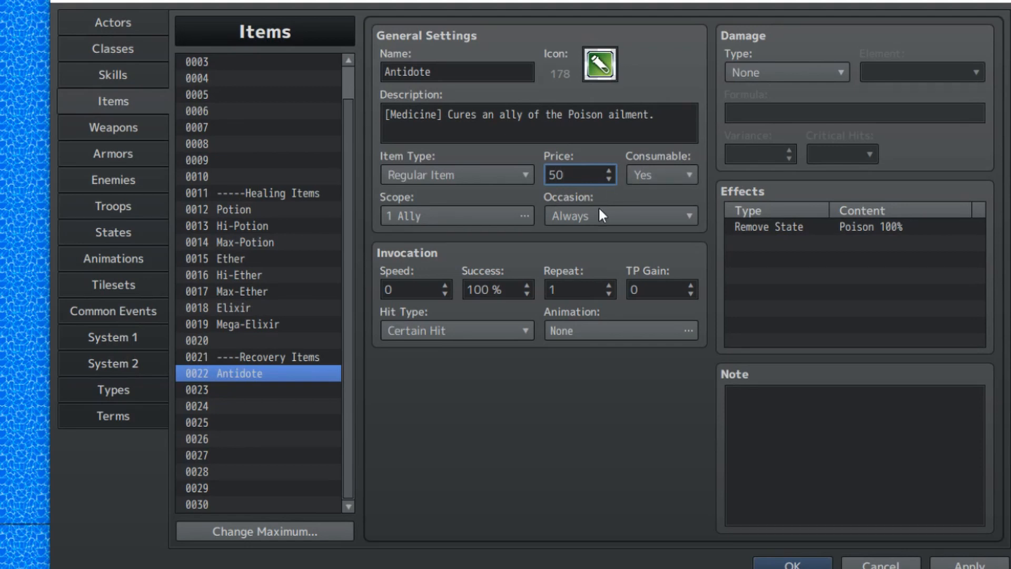
Duplicate Antidote into item 0023 and change the state its effect removes to Blind.
{"action": "left_click", "coordinate": [273, 389]}
{"action": "key", "text": "ctrl+v"}
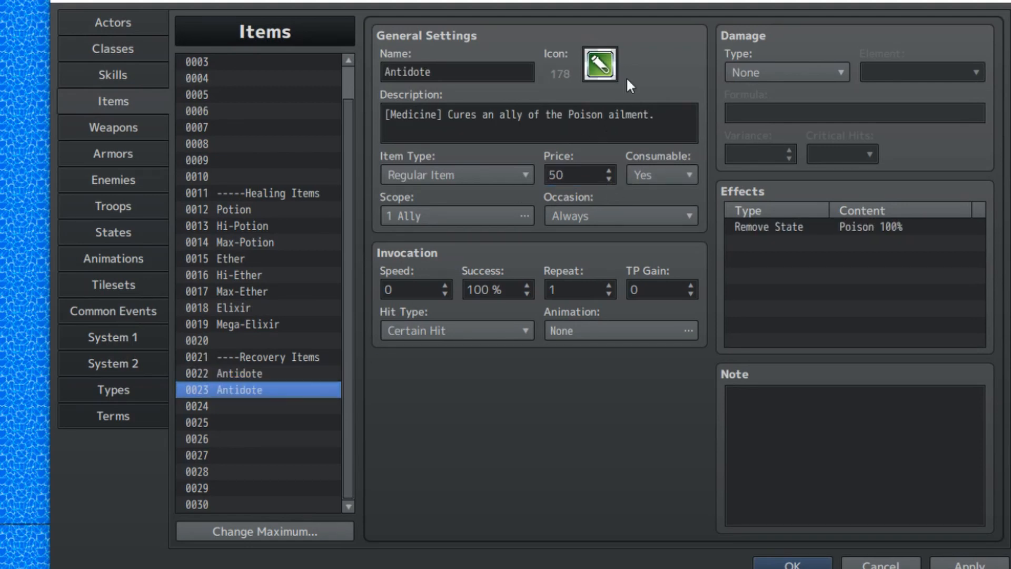
{"action": "double_click", "coordinate": [877, 229]}
{"action": "left_click", "coordinate": [875, 244]}
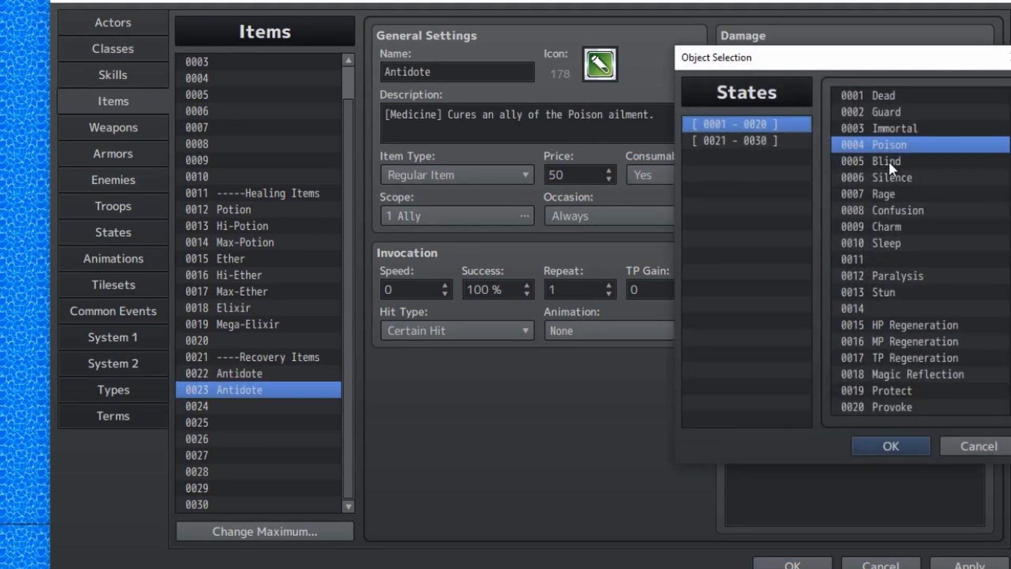
{"action": "double_click", "coordinate": [889, 162]}
{"action": "left_click", "coordinate": [895, 368]}
Name item 0023 Eye Drops and change the ailment in its description to Blind.
{"action": "double_click", "coordinate": [466, 74]}
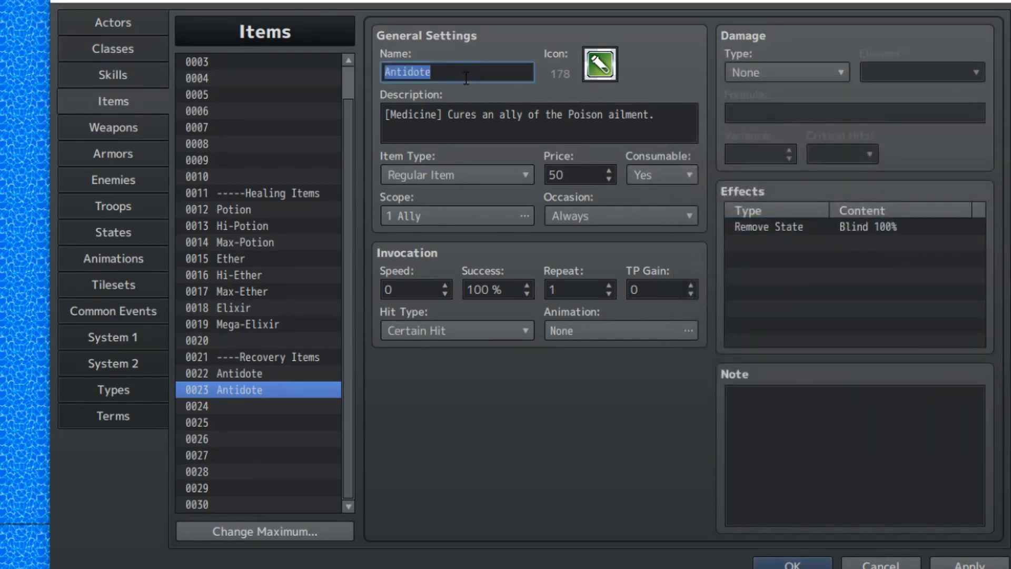
{"action": "type", "text": "Eye Drops"}
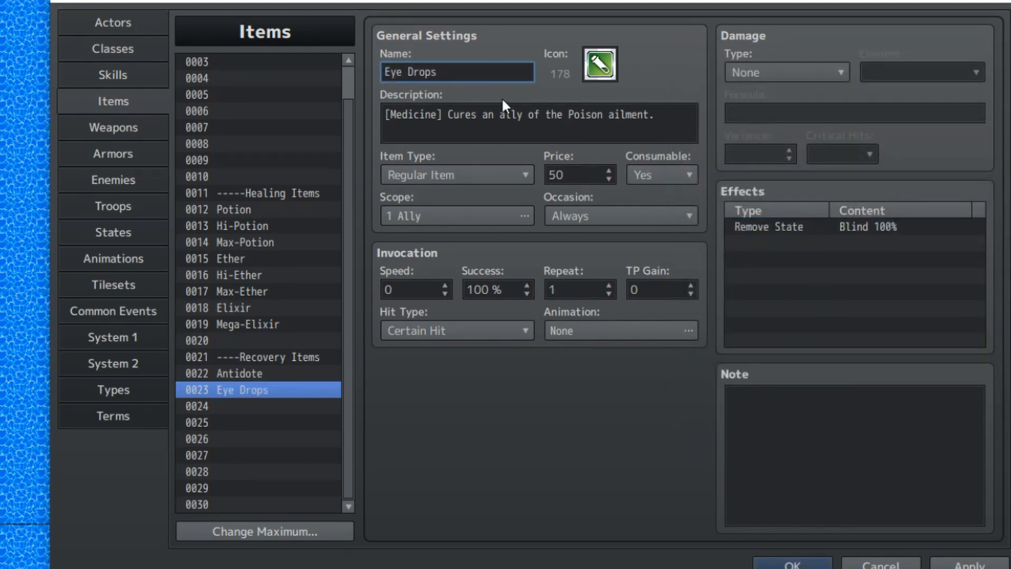
{"action": "double_click", "coordinate": [587, 114]}
{"action": "type", "text": "Blind"}
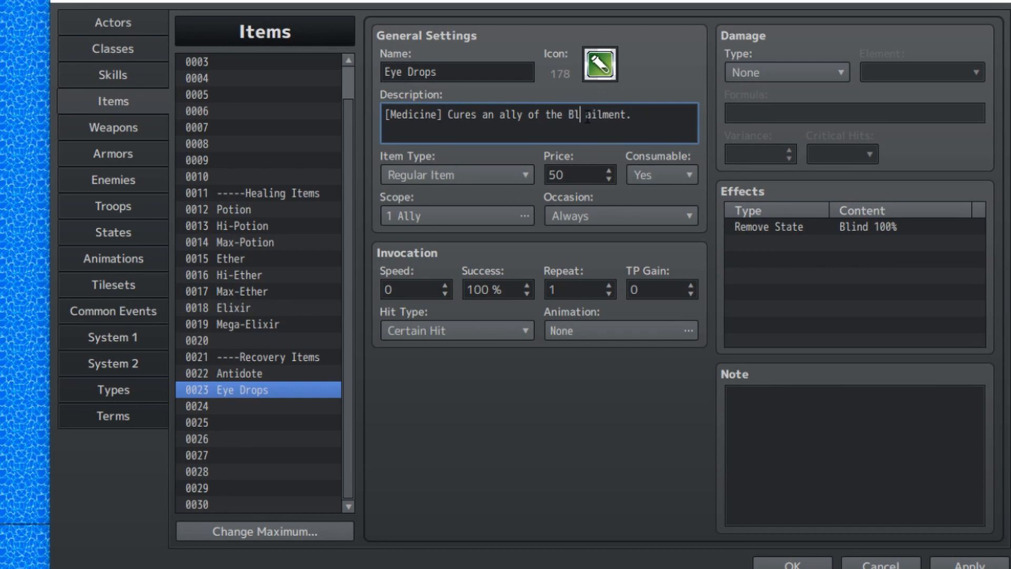
Duplicate Eye Drops into item 0024 and change the state its effect removes to Silence.
{"action": "left_click", "coordinate": [255, 390]}
{"action": "left_click", "coordinate": [248, 405]}
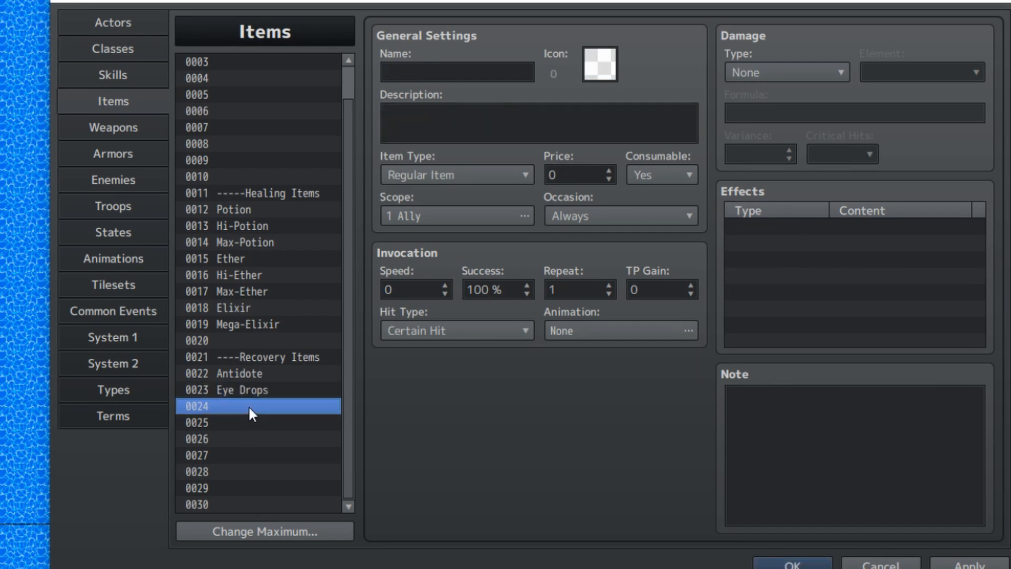
{"action": "key", "text": "ctrl+v"}
{"action": "left_click", "coordinate": [473, 73]}
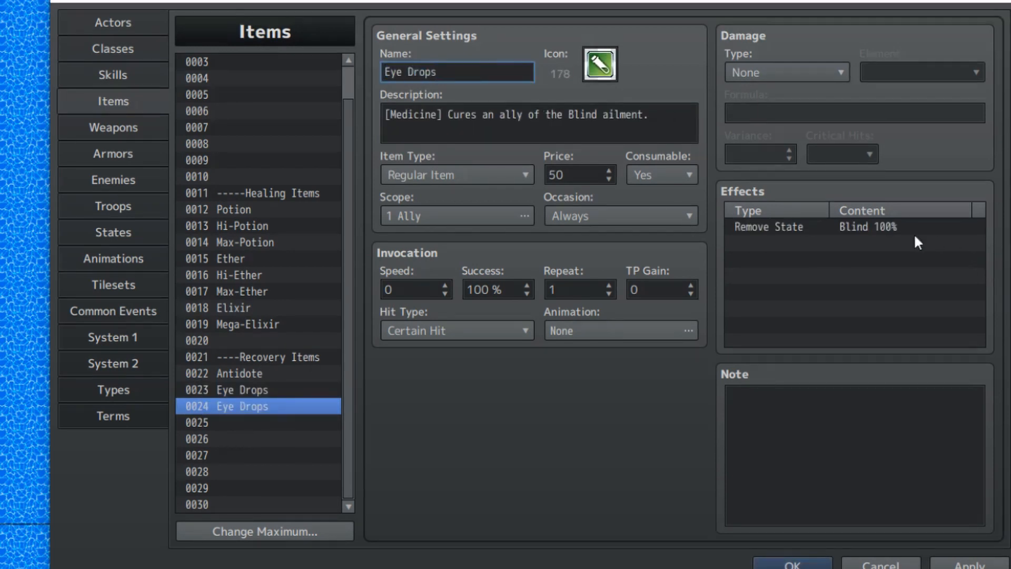
{"action": "double_click", "coordinate": [895, 226]}
{"action": "scroll", "coordinate": [880, 248], "scroll_direction": "down", "scroll_amount": 1}
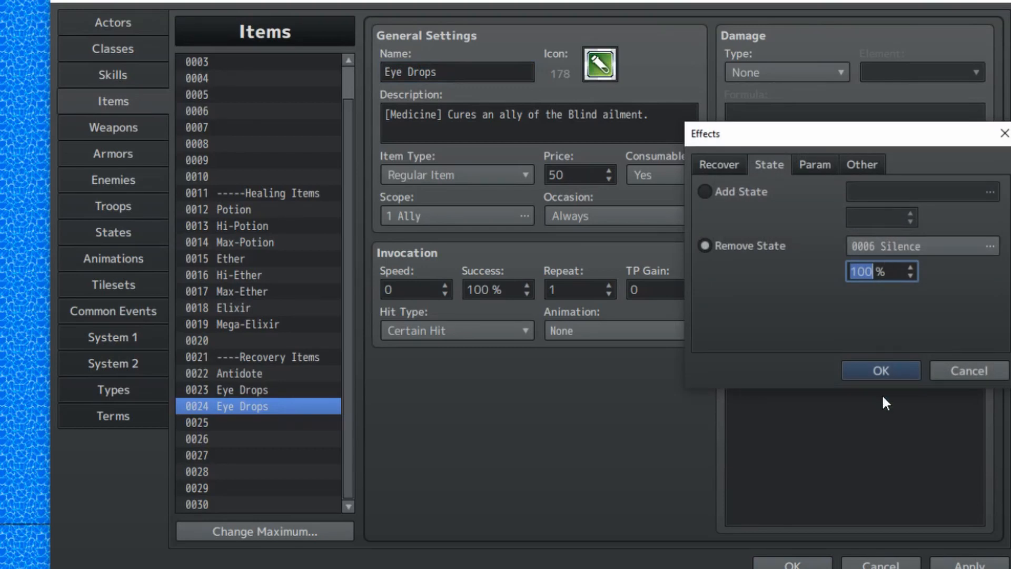
{"action": "left_click", "coordinate": [881, 374]}
Name item 0024 Echo Grass and change the ailment in its description to Silence.
{"action": "left_click", "coordinate": [481, 77]}
{"action": "left_click_drag", "start_coordinate": [472, 69], "coordinate": [298, 46]}
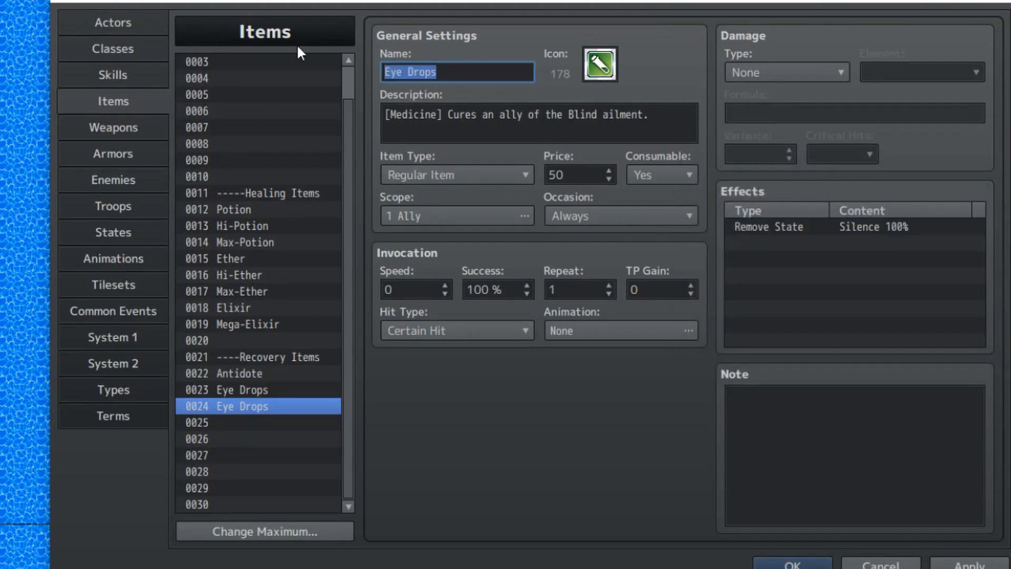
{"action": "type", "text": "Echo Grass"}
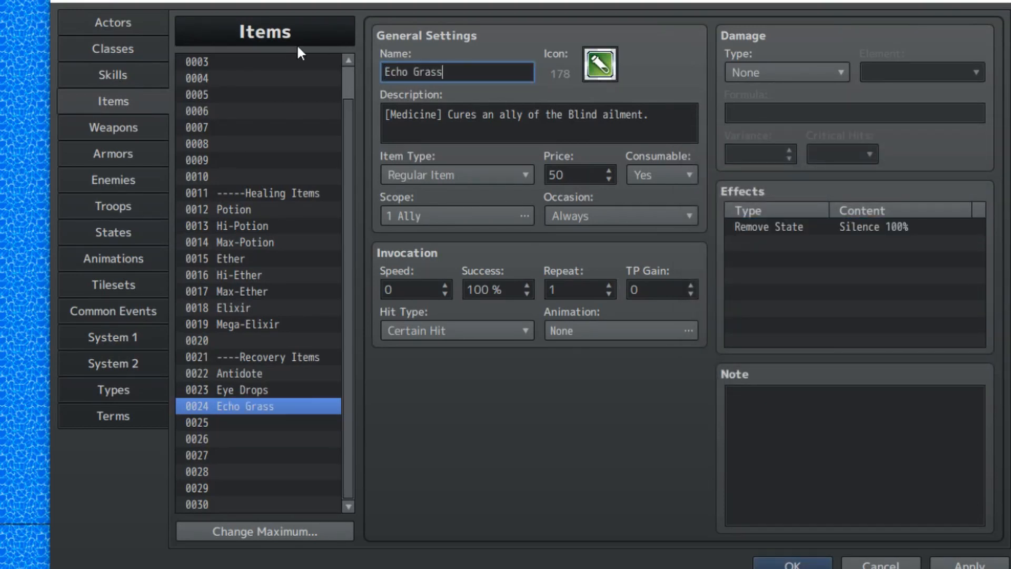
{"action": "double_click", "coordinate": [582, 114]}
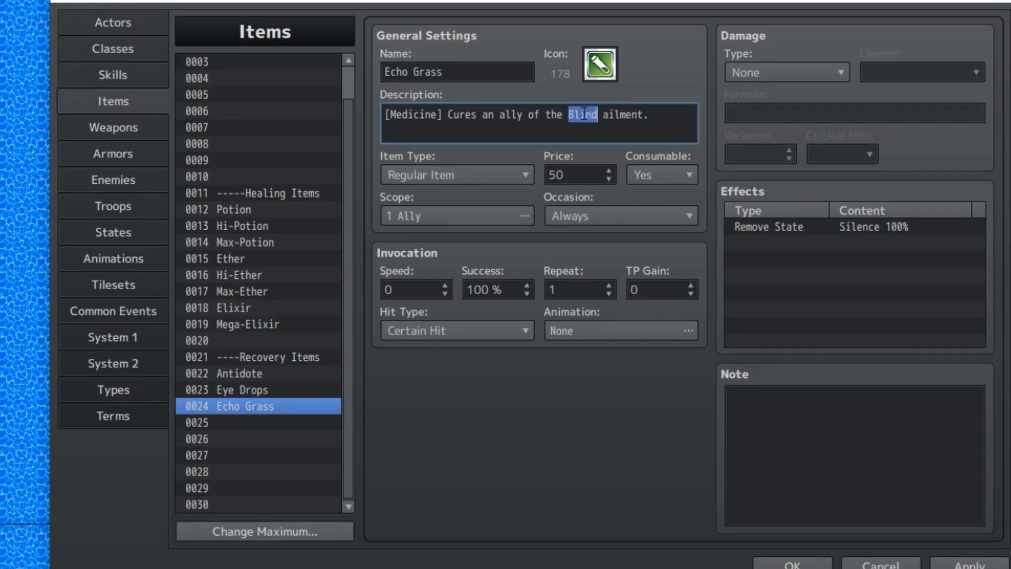
{"action": "type", "text": "Silence"}
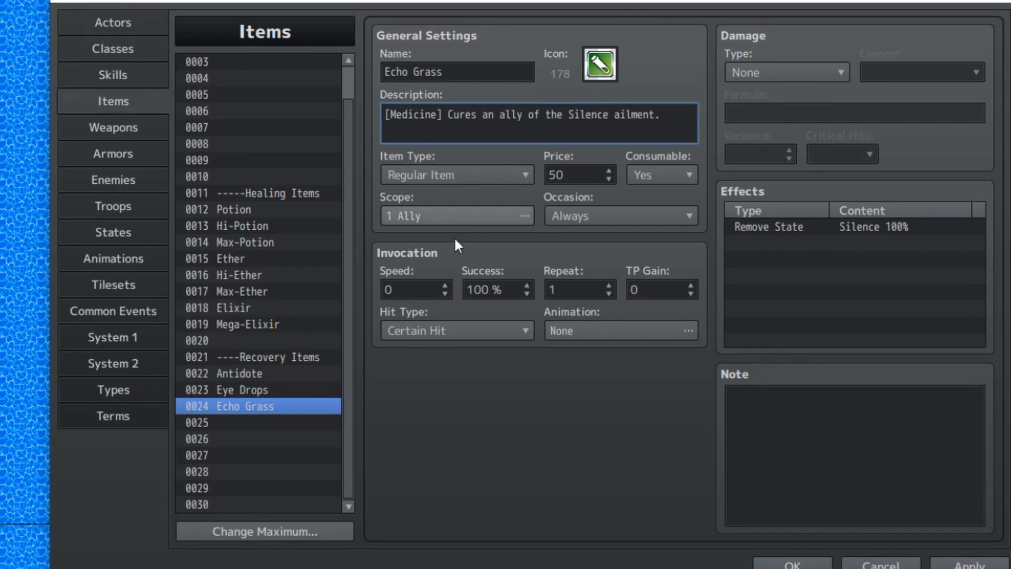
Duplicate Echo Grass into item 0025 and change the state its effect removes to Rage.
{"action": "left_click", "coordinate": [271, 406]}
{"action": "key", "text": "ctrl+c"}
{"action": "left_click", "coordinate": [269, 422]}
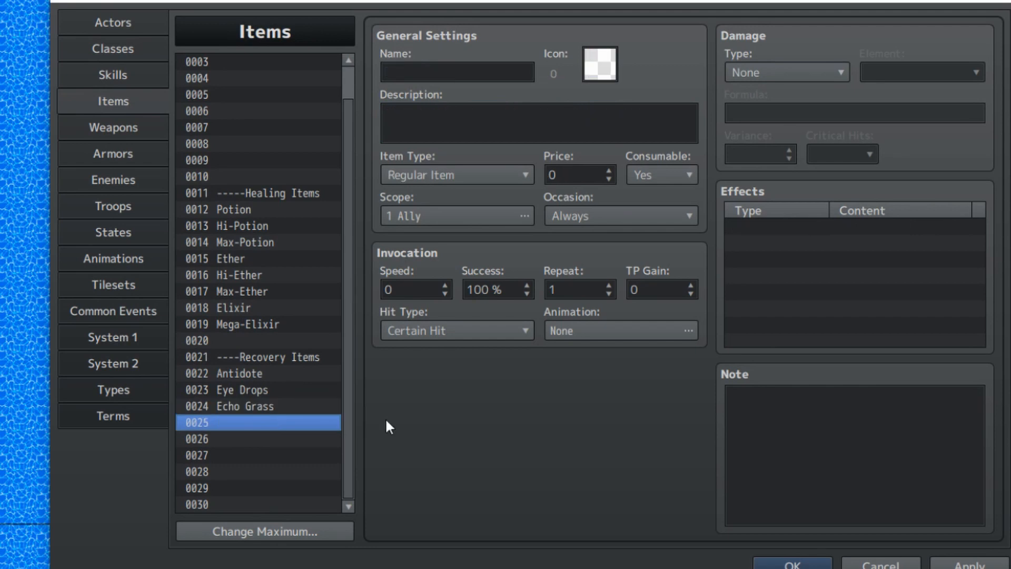
{"action": "key", "text": "ctrl+v"}
{"action": "double_click", "coordinate": [821, 226]}
{"action": "scroll", "coordinate": [890, 248], "scroll_direction": "down", "scroll_amount": 1}
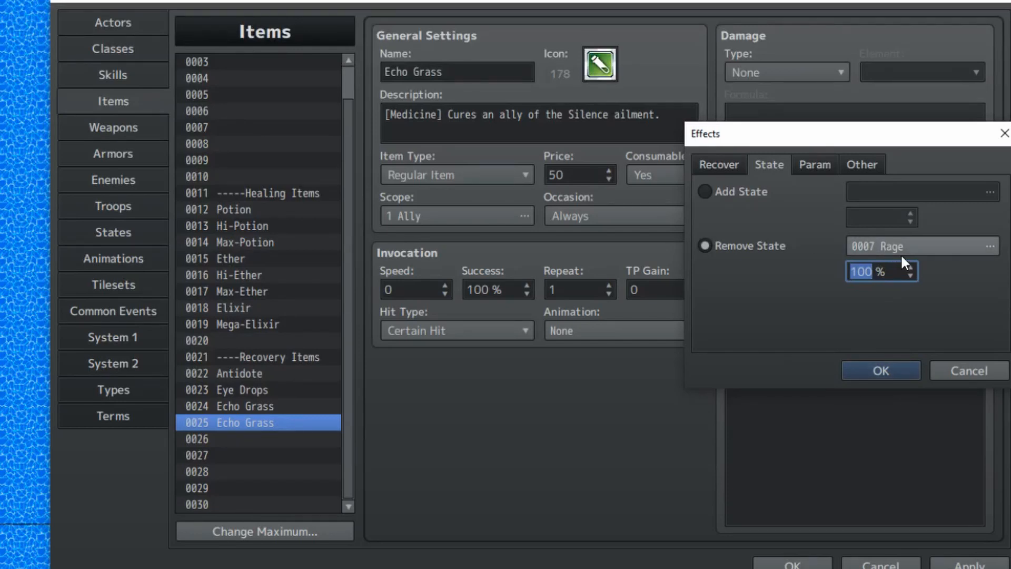
{"action": "scroll", "coordinate": [903, 251], "scroll_direction": "down", "scroll_amount": 1}
{"action": "scroll", "coordinate": [901, 248], "scroll_direction": "up", "scroll_amount": 2}
{"action": "left_click", "coordinate": [876, 369]}
Change the ailment in item 0025's description to Rage.
{"action": "left_click", "coordinate": [497, 74]}
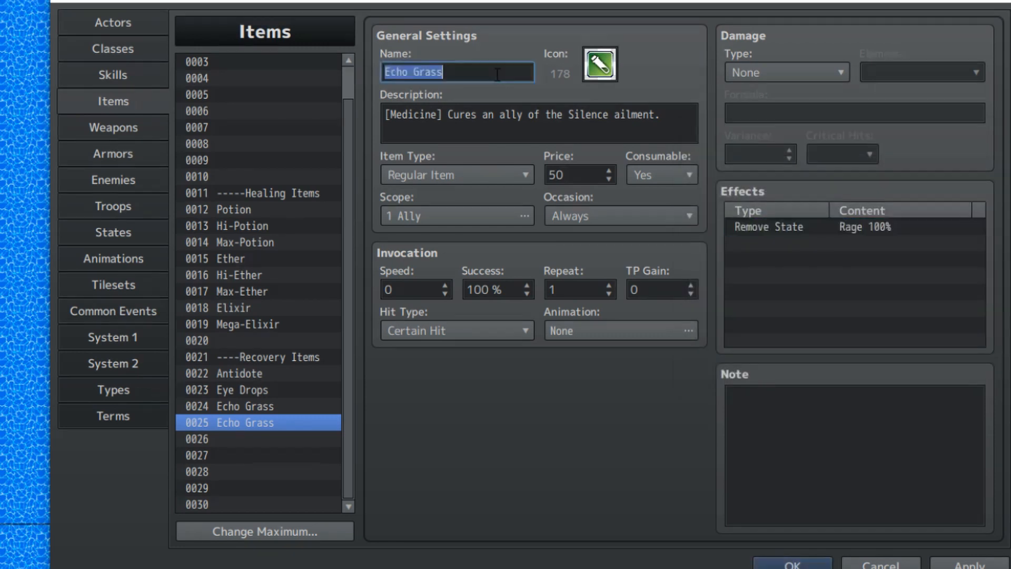
{"action": "double_click", "coordinate": [497, 74]}
{"action": "double_click", "coordinate": [588, 114]}
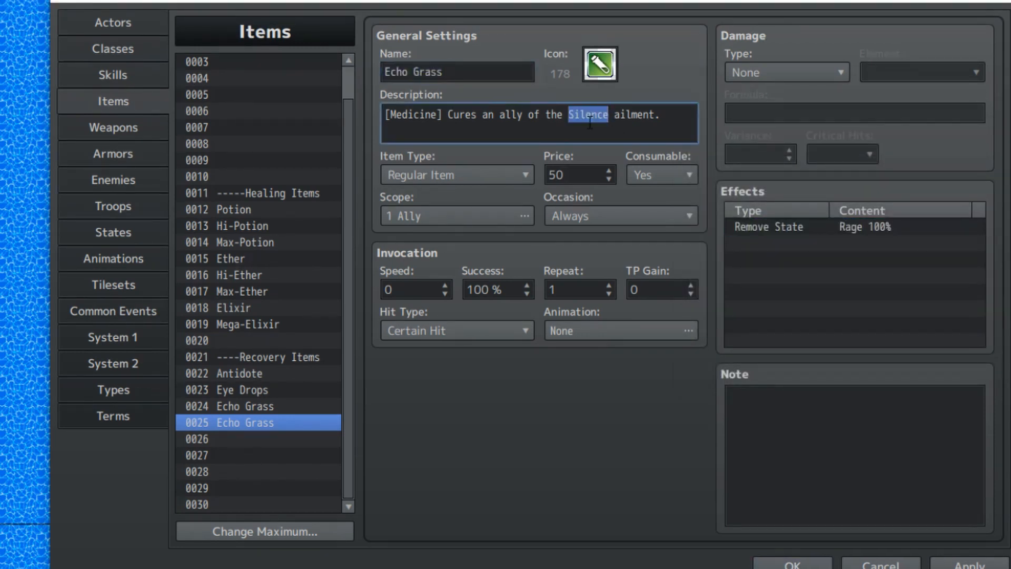
{"action": "type", "text": "Rae"}
{"action": "key", "text": "BackSpace"}
{"action": "type", "text": "ge"}
{"action": "left_click", "coordinate": [505, 71]}
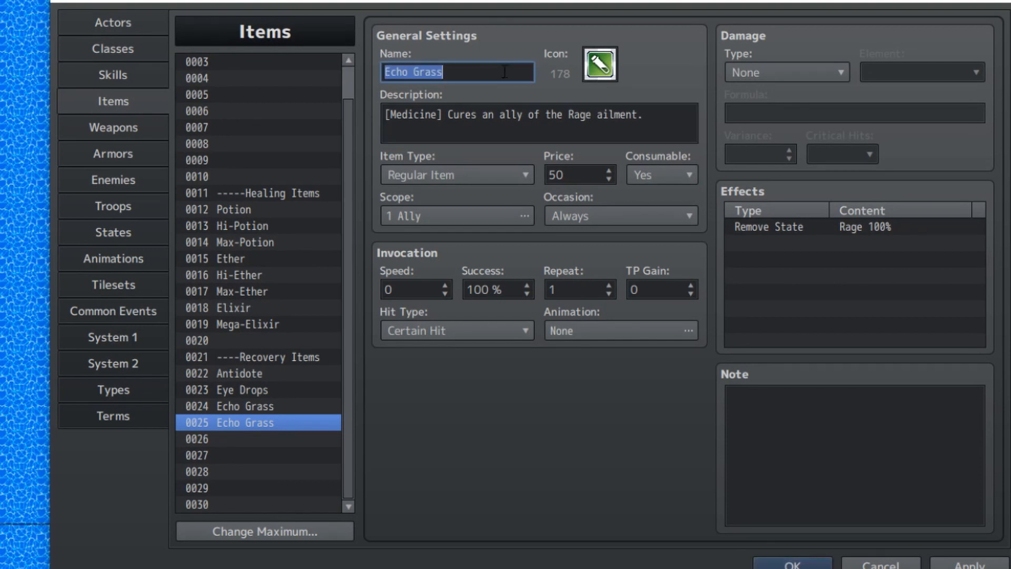
{"action": "type", "text": "Refreshing Her"}
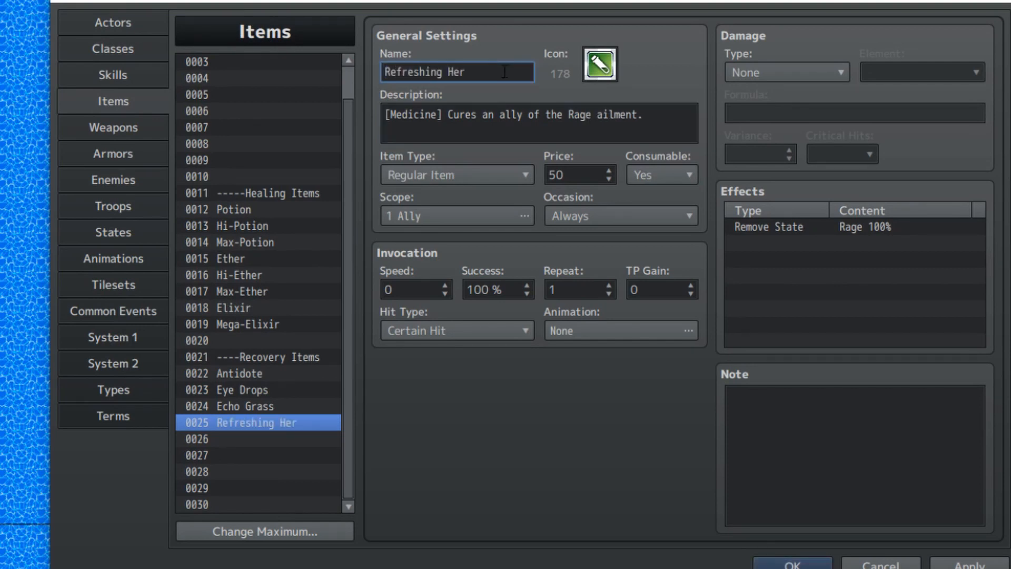
{"action": "key", "text": "BackSpace"}
{"action": "key", "text": "BackSpace"}
{"action": "key", "text": "BackSpace"}
{"action": "type", "text": "Herbn"}
{"action": "key", "text": "BackSpace"}
{"action": "key", "text": "BackSpace"}
{"action": "key", "text": "BackSpace"}
{"action": "key", "text": "BackSpace"}
{"action": "key", "text": "BackSpace"}
{"action": "key", "text": "BackSpace"}
{"action": "key", "text": "BackSpace"}
{"action": "key", "text": "BackSpace"}
{"action": "key", "text": "BackSpace"}
{"action": "key", "text": "BackSpace"}
{"action": "key", "text": "BackSpace"}
{"action": "key", "text": "BackSpace"}
{"action": "key", "text": "BackSpace"}
{"action": "key", "text": "BackSpace"}
{"action": "key", "text": "BackSpace"}
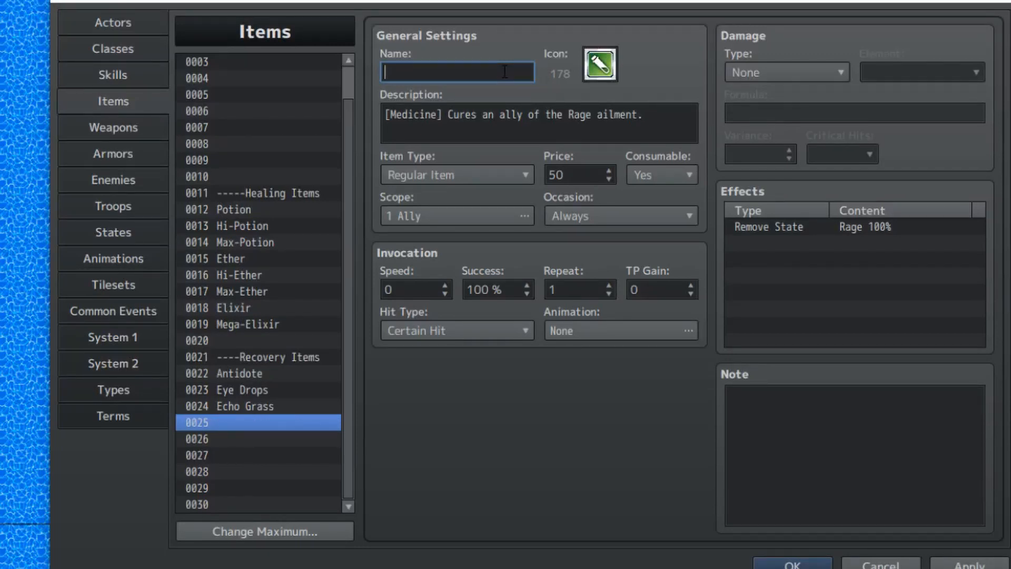
Name item 0025 "???" as a placeholder and duplicate it into item 0026.
{"action": "type", "text": "???"}
{"action": "left_click", "coordinate": [262, 427]}
{"action": "key", "text": "ctrl+c"}
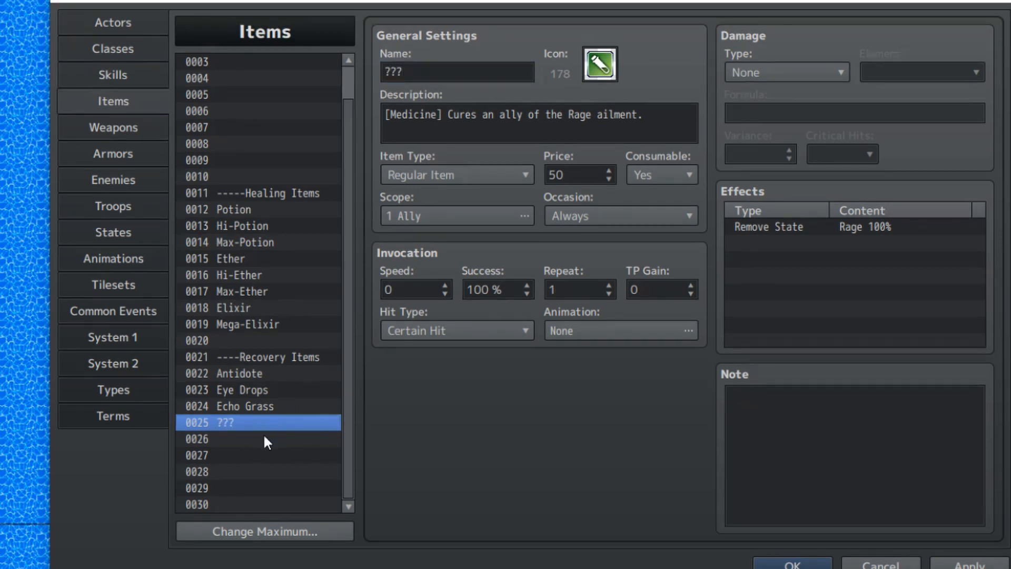
{"action": "left_click", "coordinate": [260, 439]}
{"action": "key", "text": "ctrl+v"}
Change the state item 0026 removes to Charm and update the ailment in its description to Charm.
{"action": "double_click", "coordinate": [851, 226]}
{"action": "scroll", "coordinate": [876, 248], "scroll_direction": "down", "scroll_amount": 1}
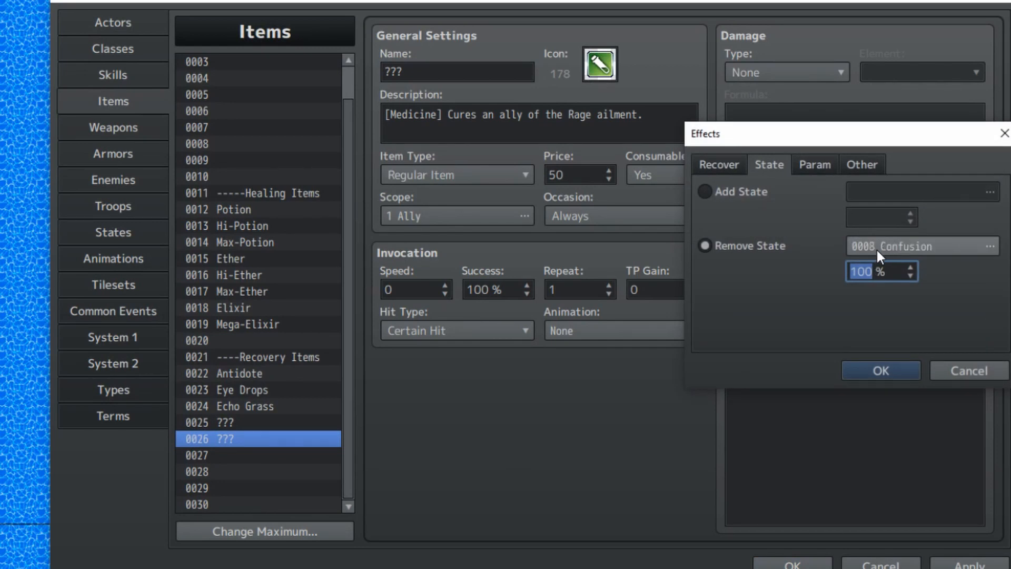
{"action": "scroll", "coordinate": [876, 248], "scroll_direction": "down", "scroll_amount": 1}
{"action": "left_click", "coordinate": [876, 367]}
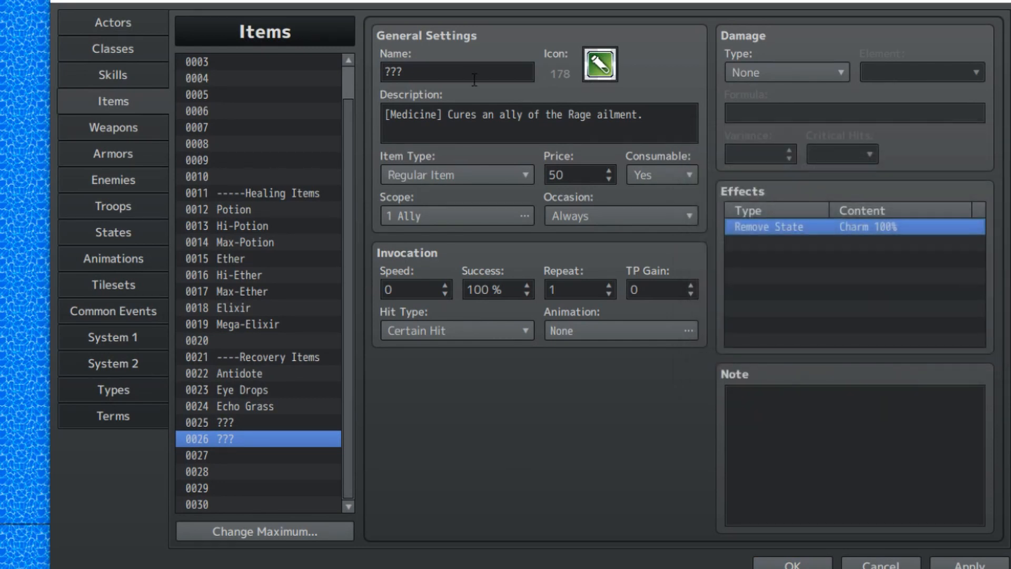
{"action": "double_click", "coordinate": [581, 114]}
{"action": "type", "text": "Charm"}
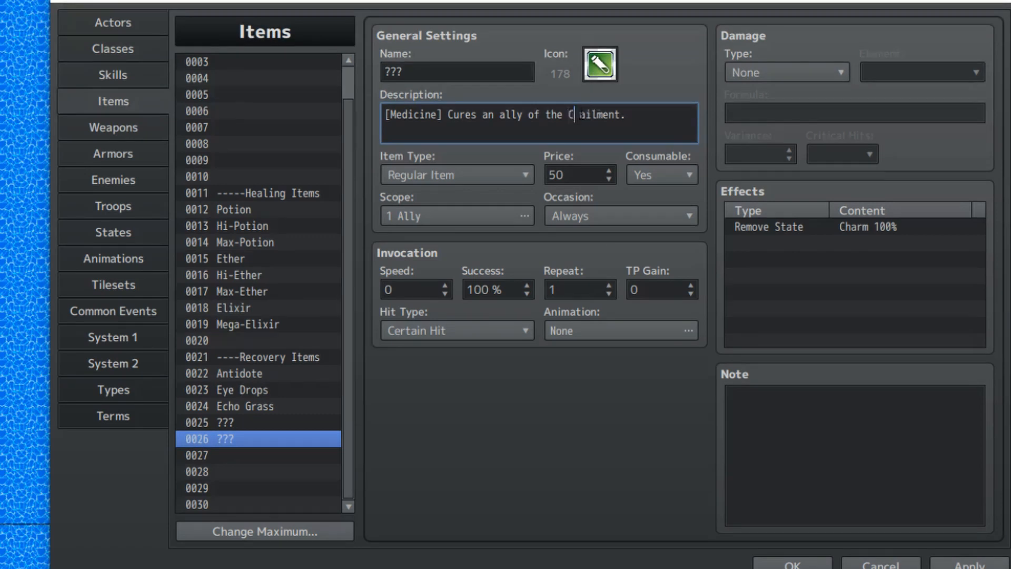
Duplicate item 0026 into item 0027 and change the state its effect removes to Sleep.
{"action": "left_click", "coordinate": [245, 454]}
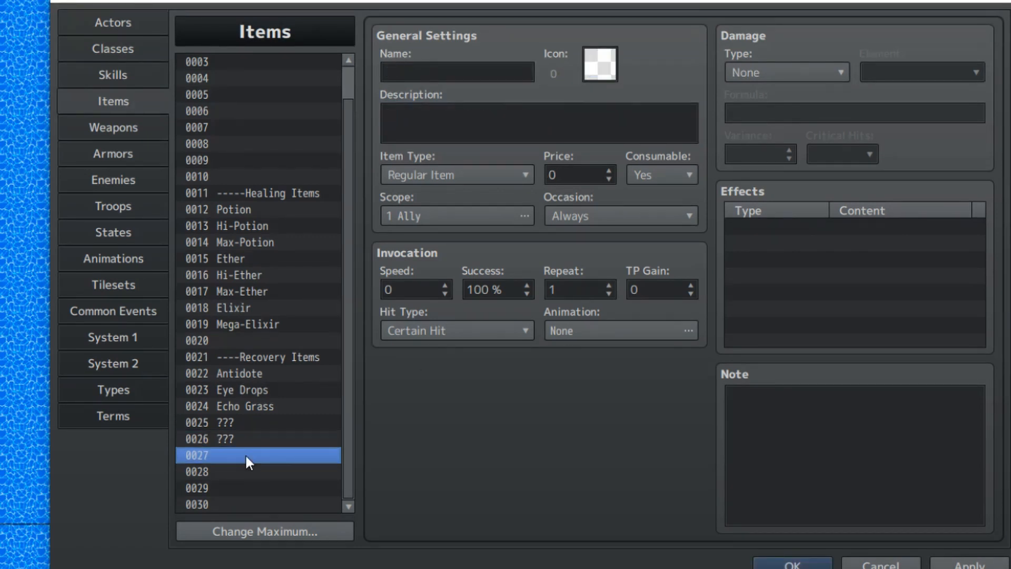
{"action": "key", "text": "ctrl+v"}
{"action": "double_click", "coordinate": [795, 226]}
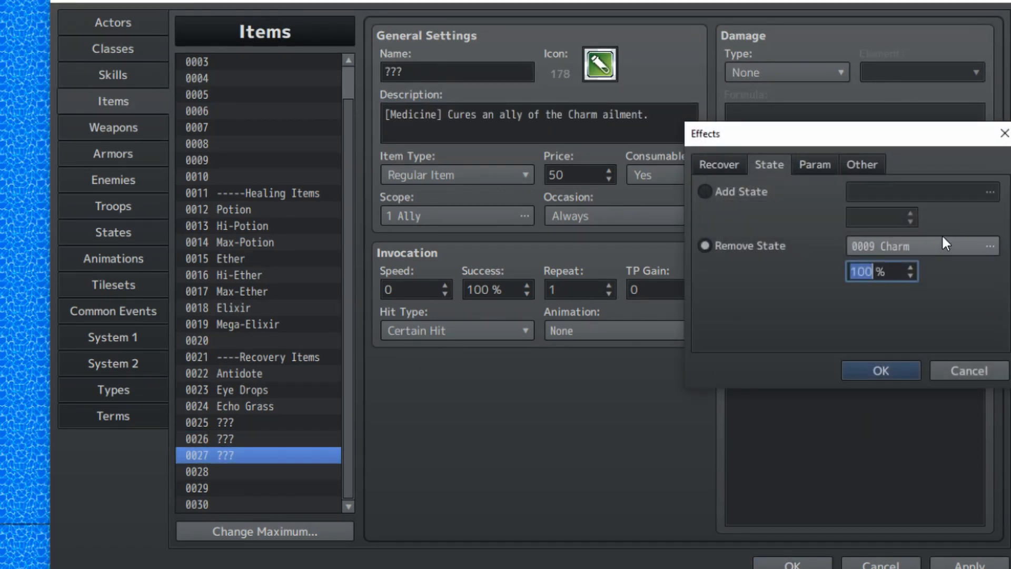
{"action": "scroll", "coordinate": [937, 241], "scroll_direction": "down", "scroll_amount": 3}
{"action": "left_click", "coordinate": [869, 371]}
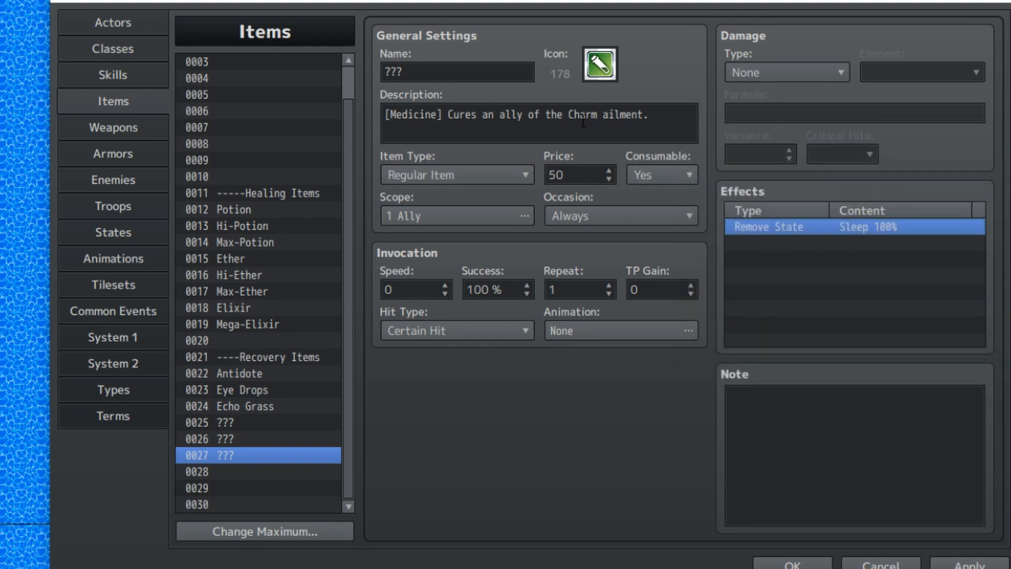
Change the ailment in item 0027's description to Sleep and name the item Smelling Salts.
{"action": "double_click", "coordinate": [583, 114]}
{"action": "type", "text": "Sleeop"}
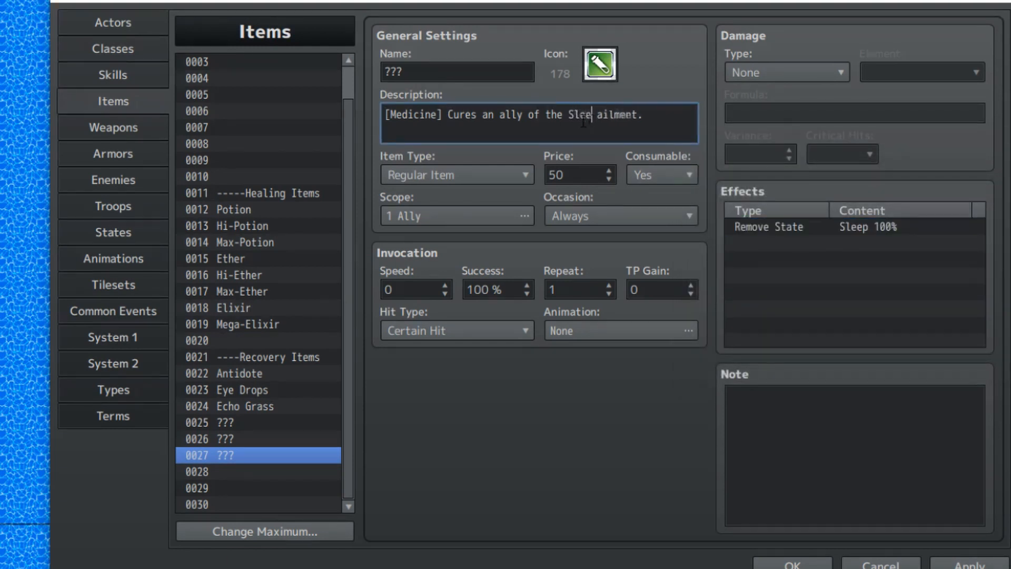
{"action": "key", "text": "Left"}
{"action": "key", "text": "BackSpace"}
{"action": "double_click", "coordinate": [473, 67]}
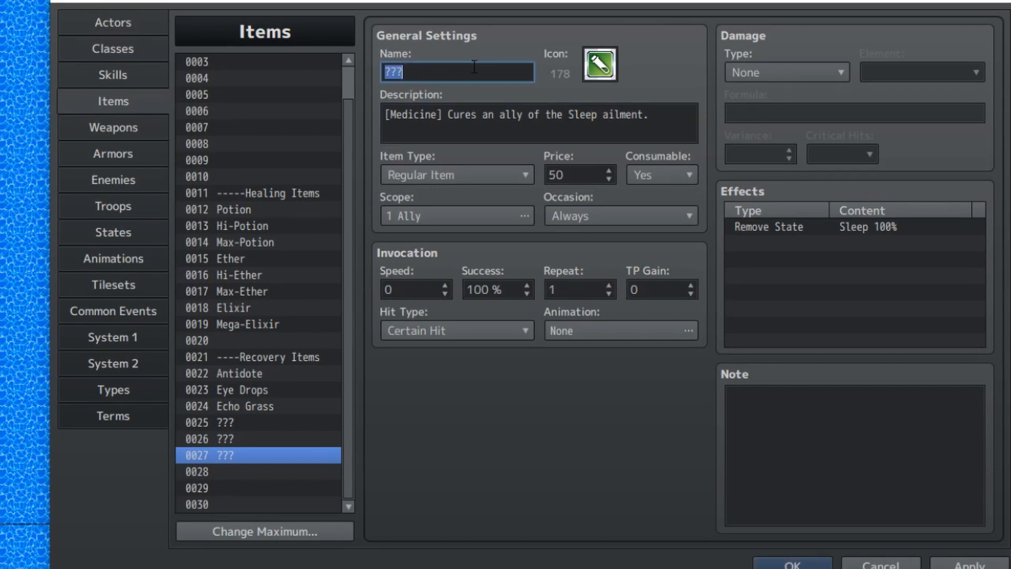
{"action": "type", "text": "Smelling Salts"}
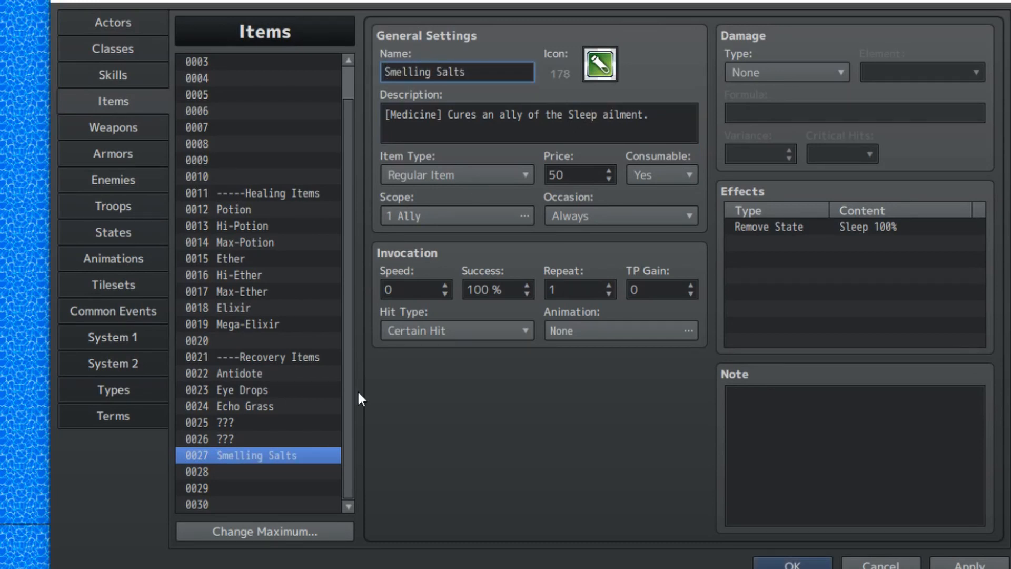
Duplicate Smelling Salts into item 0028.
{"action": "left_click", "coordinate": [314, 447]}
{"action": "key", "text": "ctrl+c"}
{"action": "left_click", "coordinate": [274, 476]}
{"action": "key", "text": "ctrl+v"}
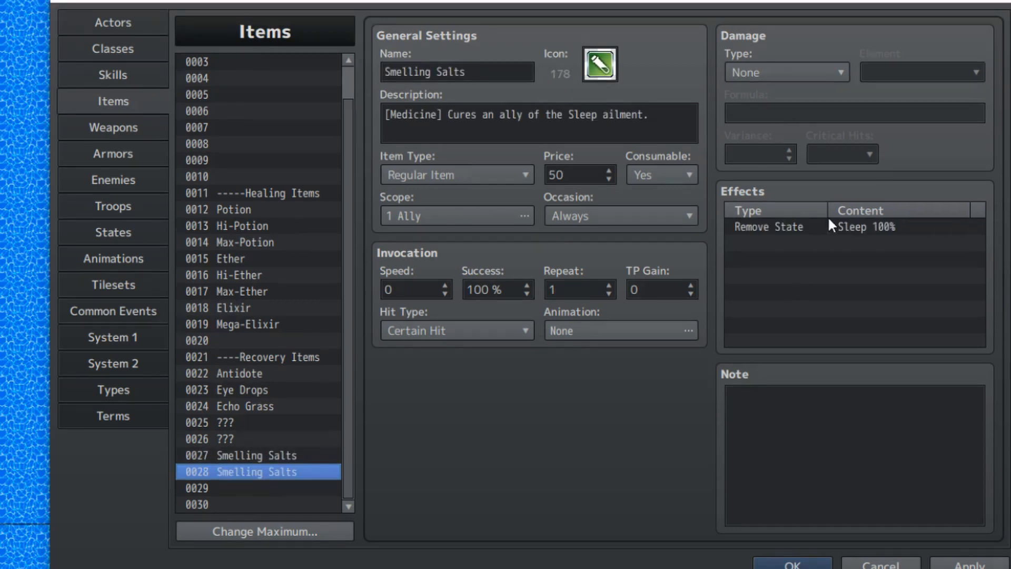
{"action": "double_click", "coordinate": [824, 238]}
{"action": "key", "text": "Escape"}
{"action": "left_click", "coordinate": [764, 227]}
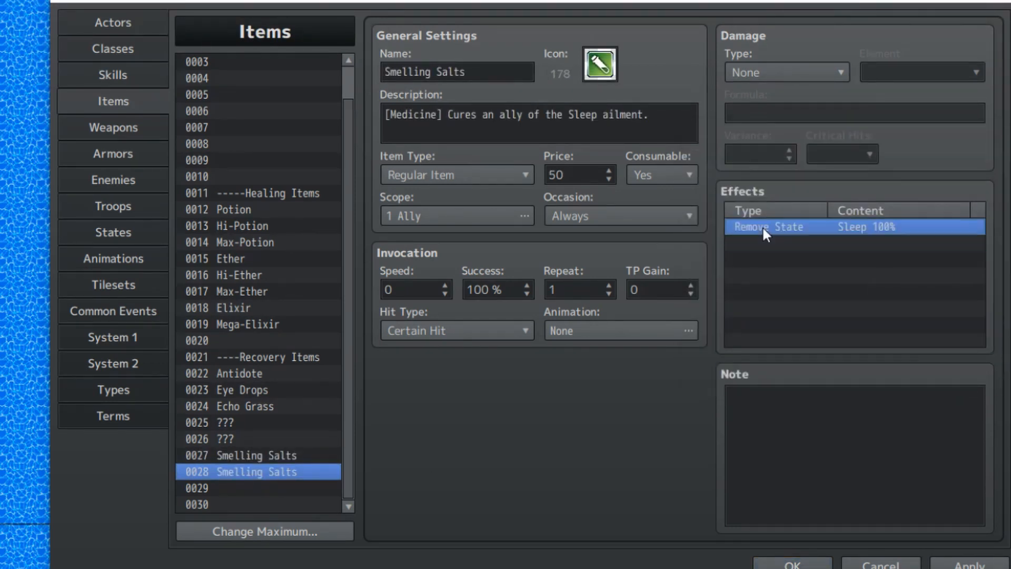
{"action": "double_click", "coordinate": [762, 226]}
{"action": "scroll", "coordinate": [886, 249], "scroll_direction": "down", "scroll_amount": 3}
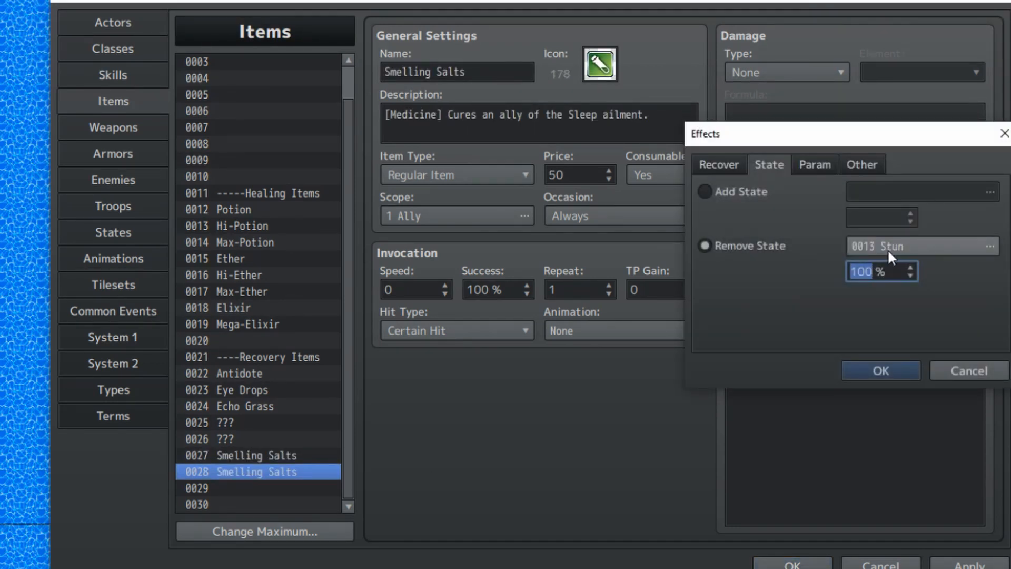
{"action": "scroll", "coordinate": [887, 247], "scroll_direction": "up", "scroll_amount": 1}
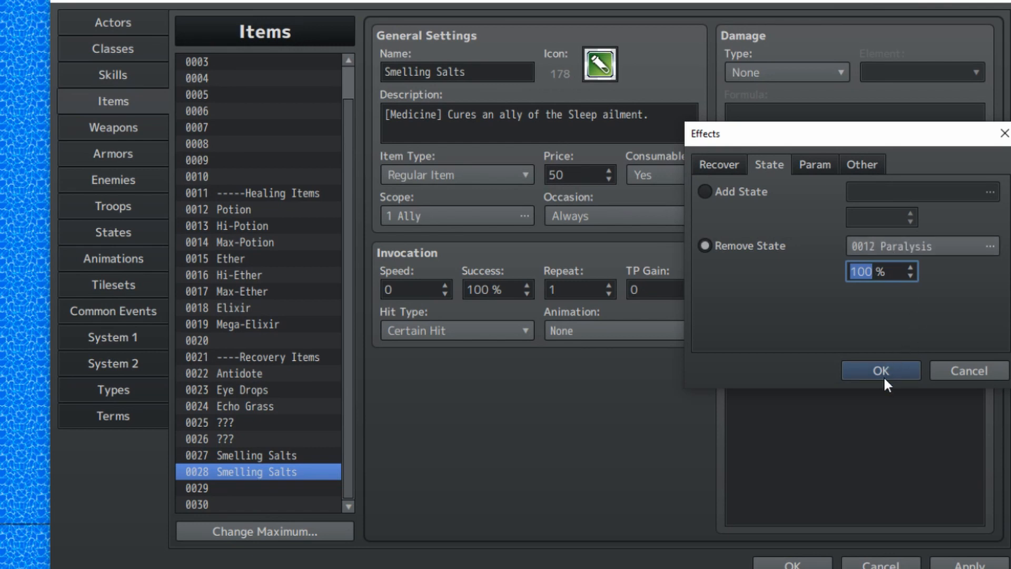
{"action": "left_click", "coordinate": [946, 371]}
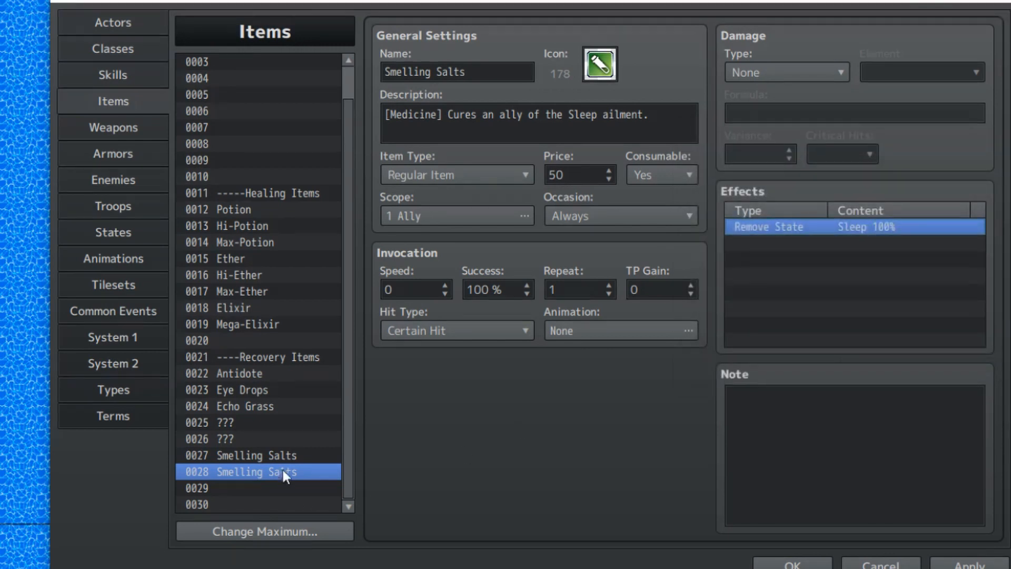
Change item 0028's description to "[Medicine] Cures an ally of all negative ailments except death.".
{"action": "left_click", "coordinate": [295, 470]}
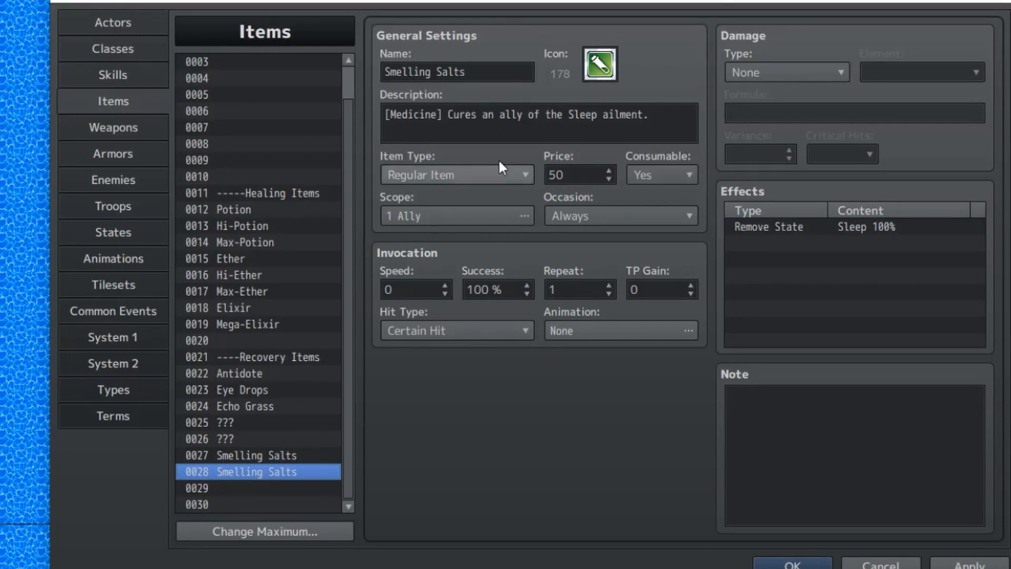
{"action": "left_click", "coordinate": [477, 115]}
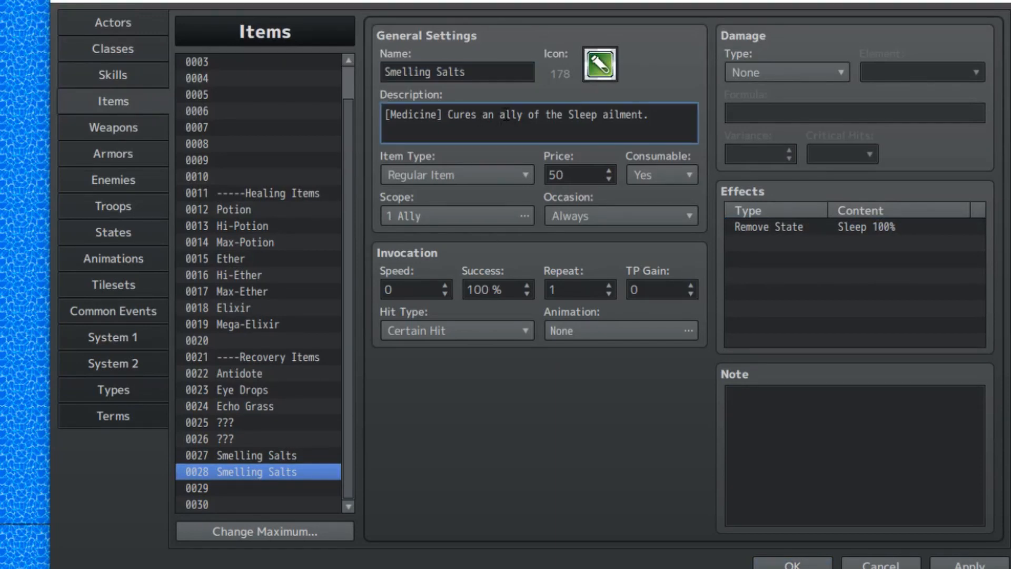
{"action": "double_click", "coordinate": [506, 114]}
{"action": "left_click", "coordinate": [523, 118]}
{"action": "left_click_drag", "start_coordinate": [528, 115], "coordinate": [678, 116]}
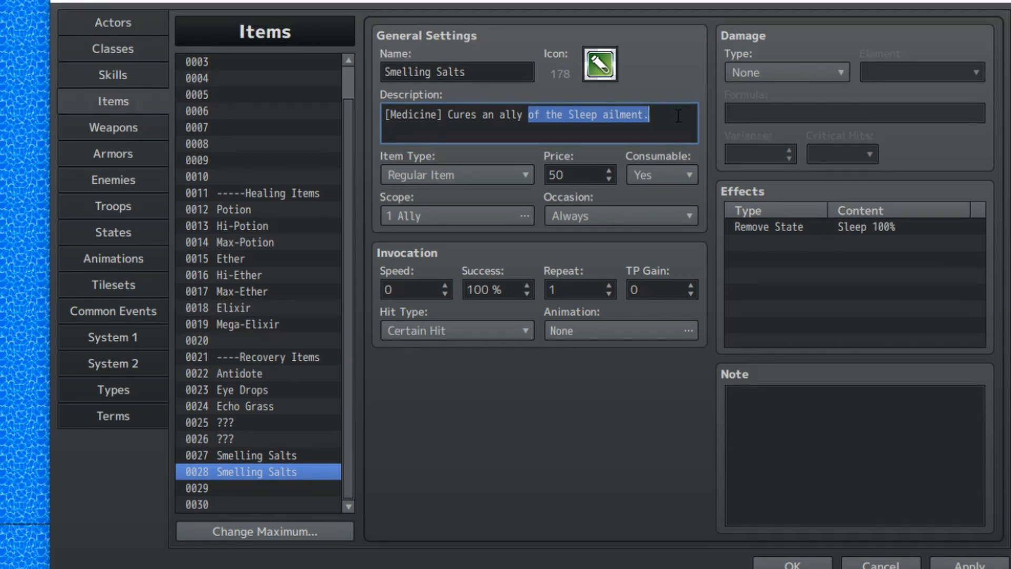
{"action": "type", "text": "of "}
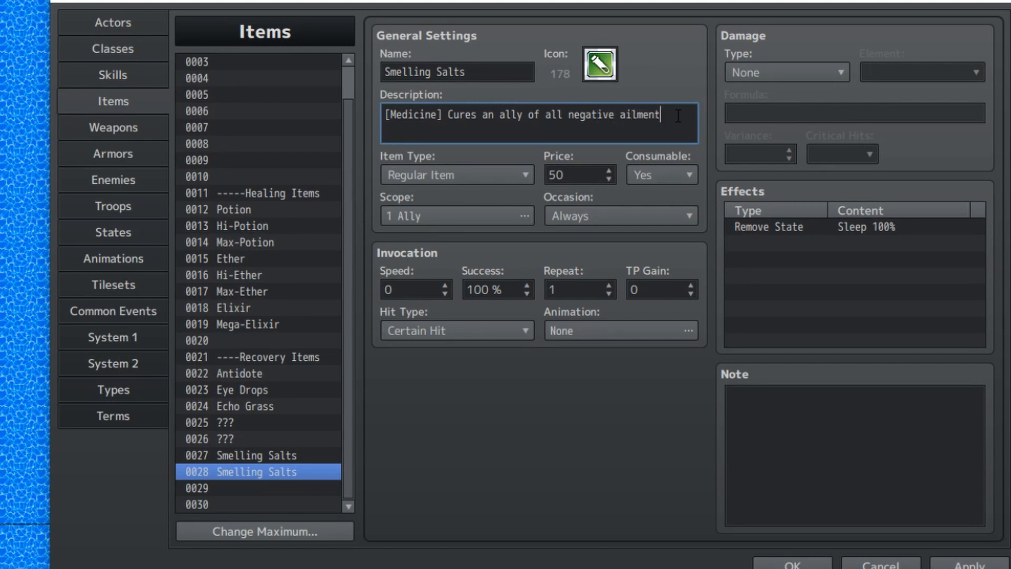
{"action": "type", "text": "cept"}
{"action": "key", "text": "Return"}
Change the state item 0028's effect removes to Poison and add a second effect removing the Blind state.
{"action": "double_click", "coordinate": [827, 232]}
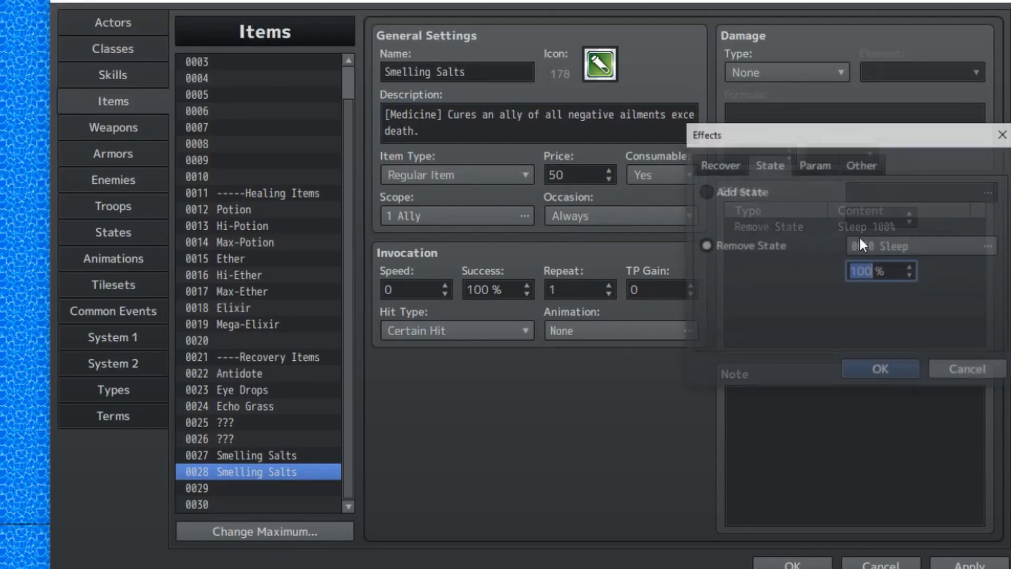
{"action": "left_click", "coordinate": [916, 250]}
{"action": "double_click", "coordinate": [886, 146]}
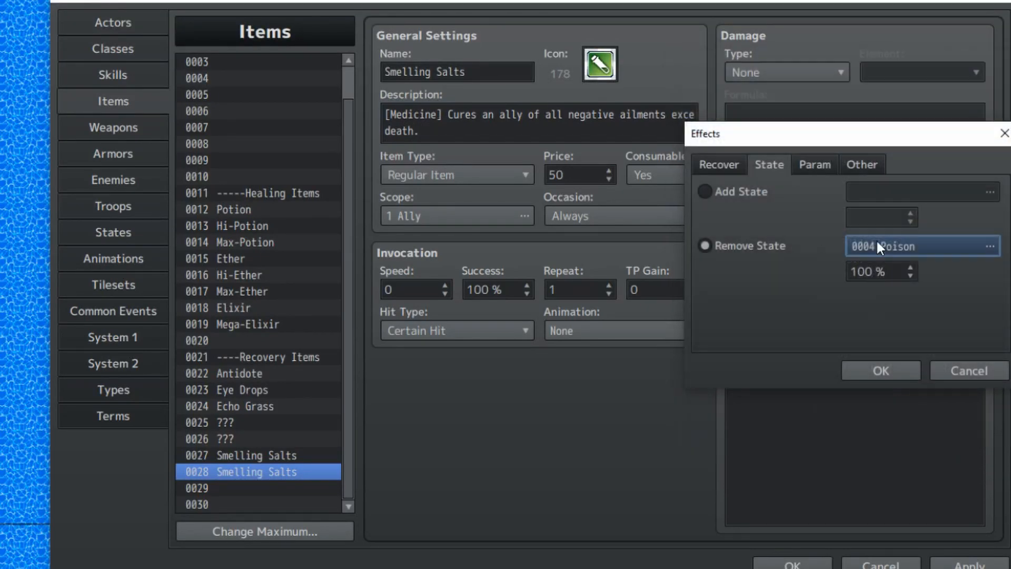
{"action": "left_click", "coordinate": [852, 363]}
{"action": "double_click", "coordinate": [830, 301]}
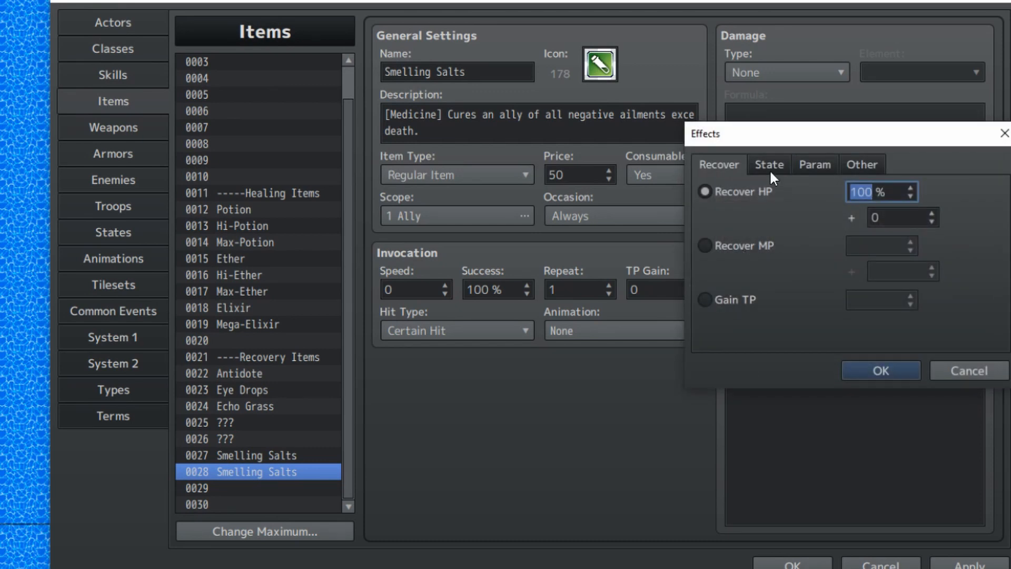
{"action": "left_click", "coordinate": [769, 165]}
{"action": "left_click", "coordinate": [747, 246]}
{"action": "scroll", "coordinate": [886, 246], "scroll_direction": "down", "scroll_amount": 1}
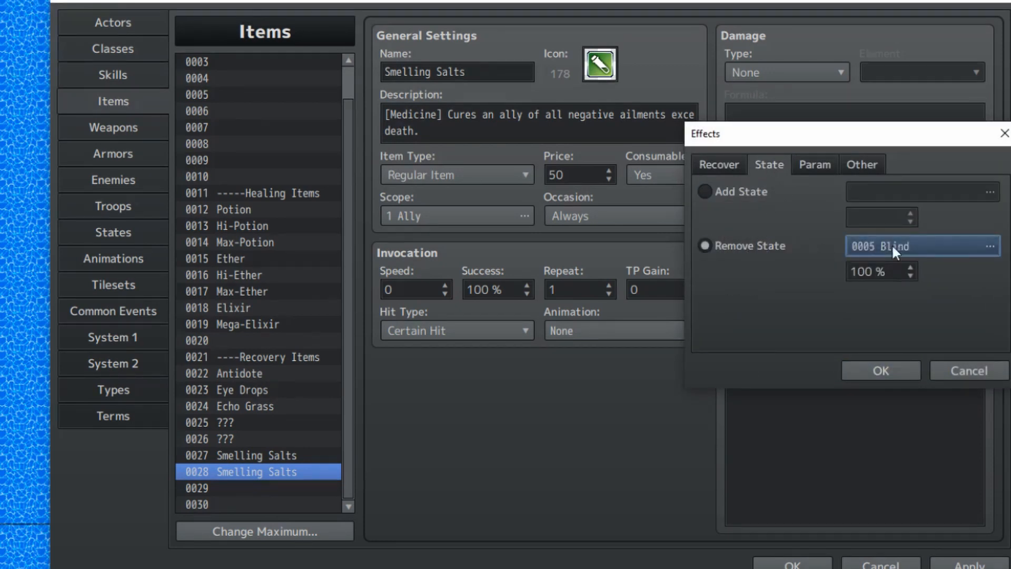
{"action": "left_click", "coordinate": [860, 367]}
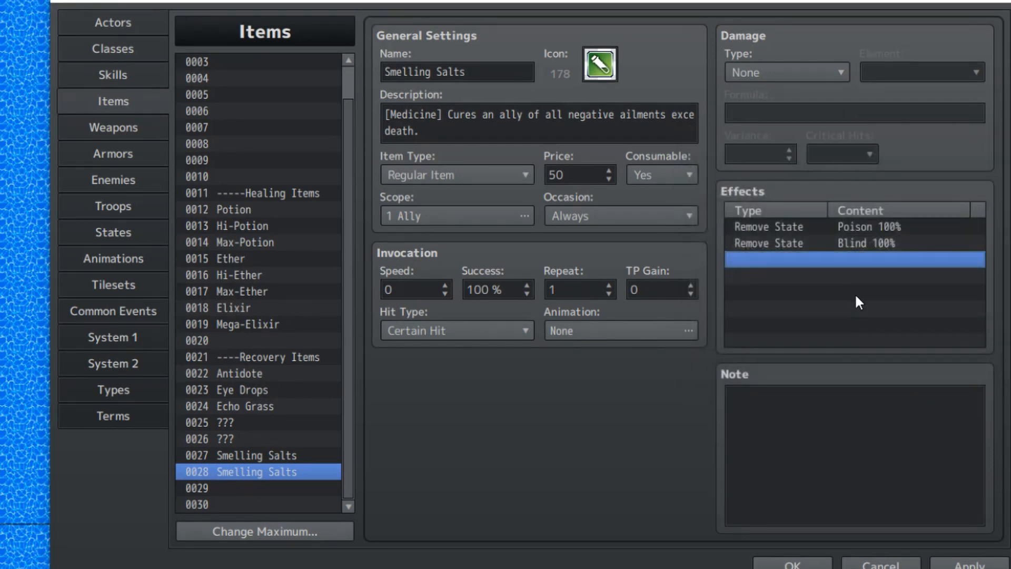
Duplicate item 0028's Blind effect as a third effect and make it remove the Silence state.
{"action": "left_click", "coordinate": [863, 243]}
{"action": "key", "text": "ctrl+c"}
{"action": "left_click", "coordinate": [857, 258]}
{"action": "key", "text": "ctrl+v"}
{"action": "double_click", "coordinate": [858, 258]}
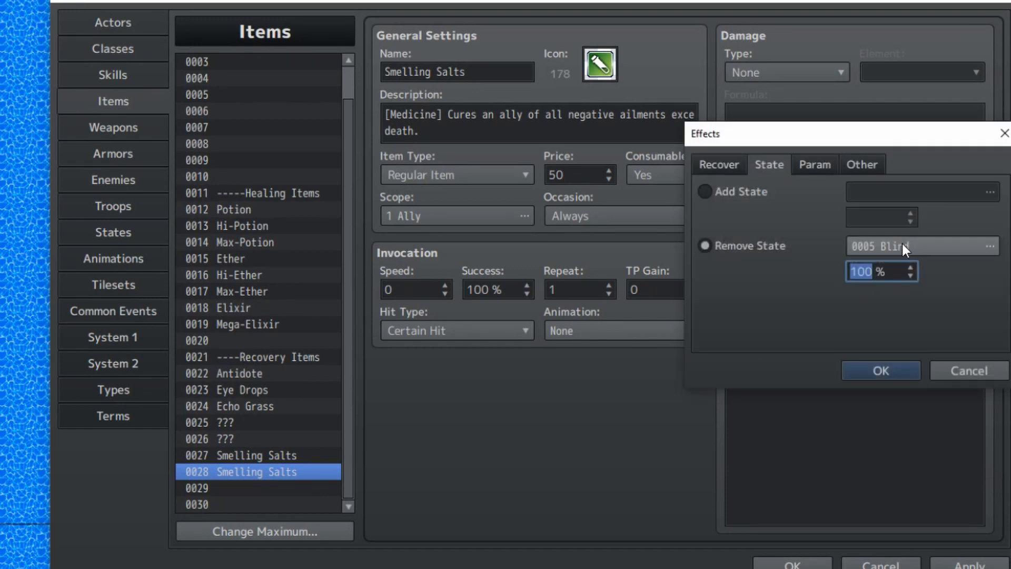
{"action": "scroll", "coordinate": [902, 244], "scroll_direction": "down", "scroll_amount": 1}
{"action": "left_click", "coordinate": [865, 366]}
Duplicate item 0028's Silence effect and change the copy so it removes the Rage state.
{"action": "key", "text": "ctrl+c"}
{"action": "key", "text": "ctrl+v"}
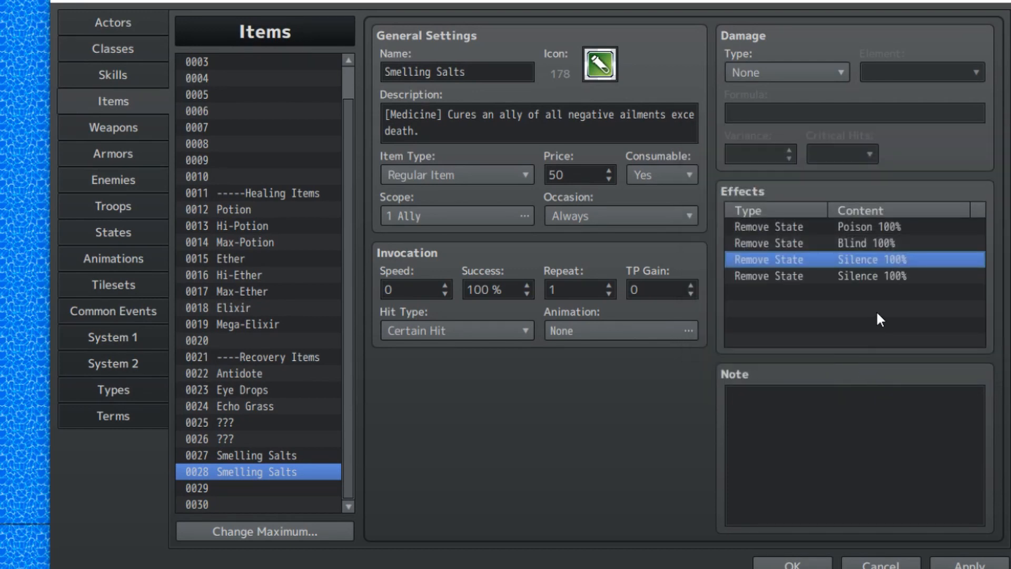
{"action": "left_click", "coordinate": [884, 278]}
{"action": "double_click", "coordinate": [894, 275]}
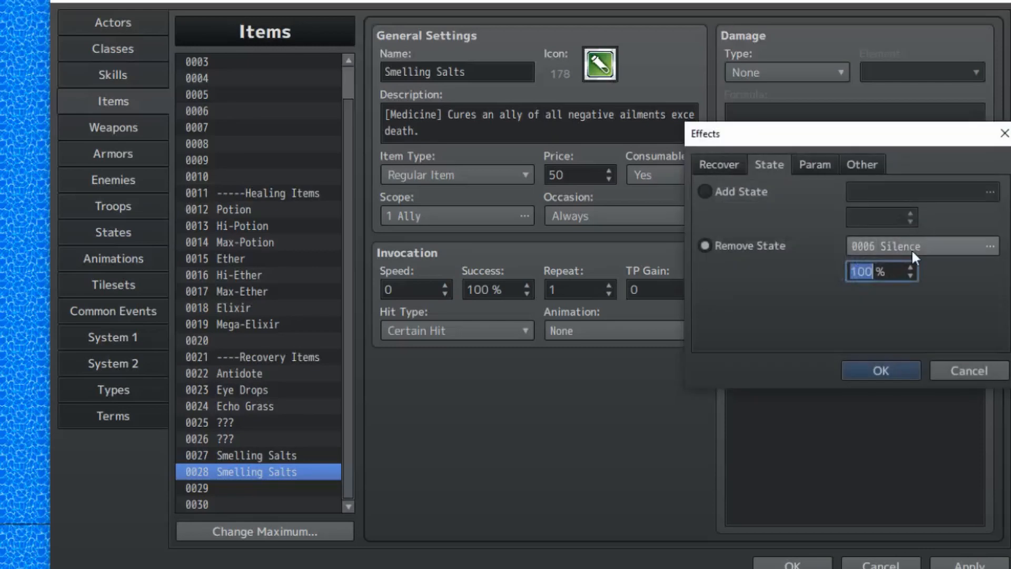
{"action": "scroll", "coordinate": [911, 249], "scroll_direction": "down", "scroll_amount": 1}
{"action": "left_click", "coordinate": [881, 366]}
Duplicate item 0028's Rage effect and change the copy so it removes the Confusion state.
{"action": "key", "text": "ctrl+c"}
{"action": "left_click", "coordinate": [851, 298]}
{"action": "key", "text": "ctrl+v"}
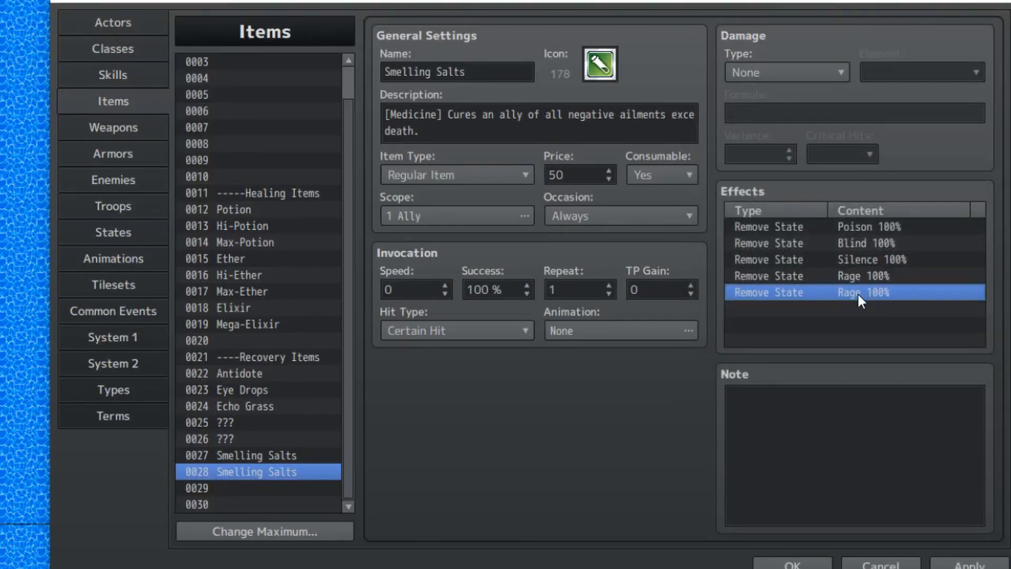
{"action": "double_click", "coordinate": [857, 292]}
{"action": "scroll", "coordinate": [902, 249], "scroll_direction": "down", "scroll_amount": 1}
{"action": "left_click", "coordinate": [874, 369]}
Duplicate item 0028's Confusion effect and change the copy so it removes the Charm state.
{"action": "key", "text": "ctrl+c"}
{"action": "left_click", "coordinate": [852, 311]}
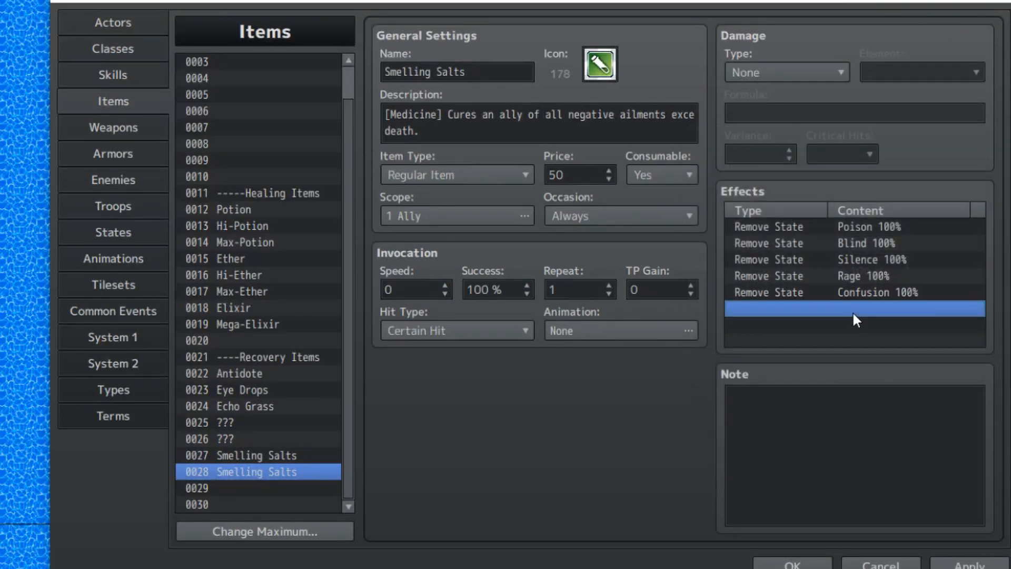
{"action": "key", "text": "ctrl+v"}
{"action": "double_click", "coordinate": [859, 311]}
{"action": "scroll", "coordinate": [914, 254], "scroll_direction": "down", "scroll_amount": 1}
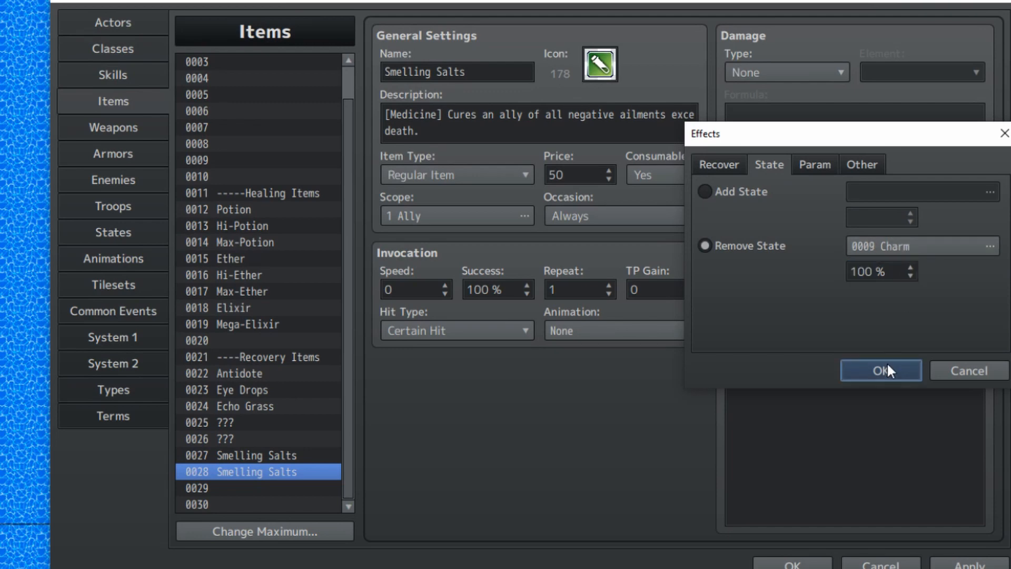
{"action": "left_click", "coordinate": [886, 363]}
Duplicate item 0028's Charm effect and change the copy so it removes the Sleep state.
{"action": "key", "text": "ctrl+c"}
{"action": "left_click", "coordinate": [855, 325]}
{"action": "key", "text": "ctrl+v"}
{"action": "double_click", "coordinate": [864, 322]}
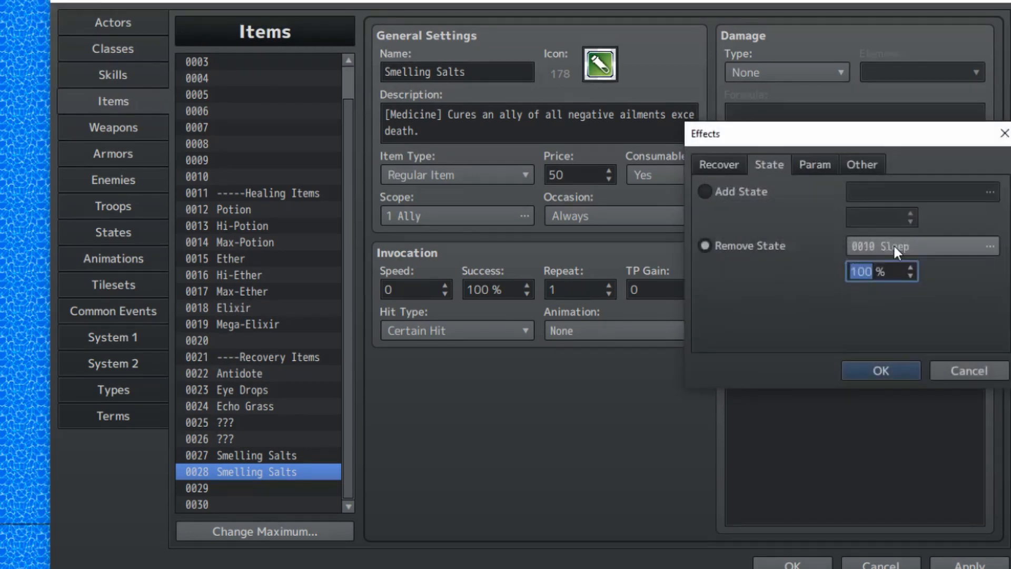
{"action": "scroll", "coordinate": [893, 244], "scroll_direction": "down", "scroll_amount": 1}
{"action": "left_click", "coordinate": [880, 372]}
Add another remove-state effect below Sleep in item 0028 and set its state to Paralysis.
{"action": "left_click", "coordinate": [863, 338]}
{"action": "key", "text": "ctrl+v"}
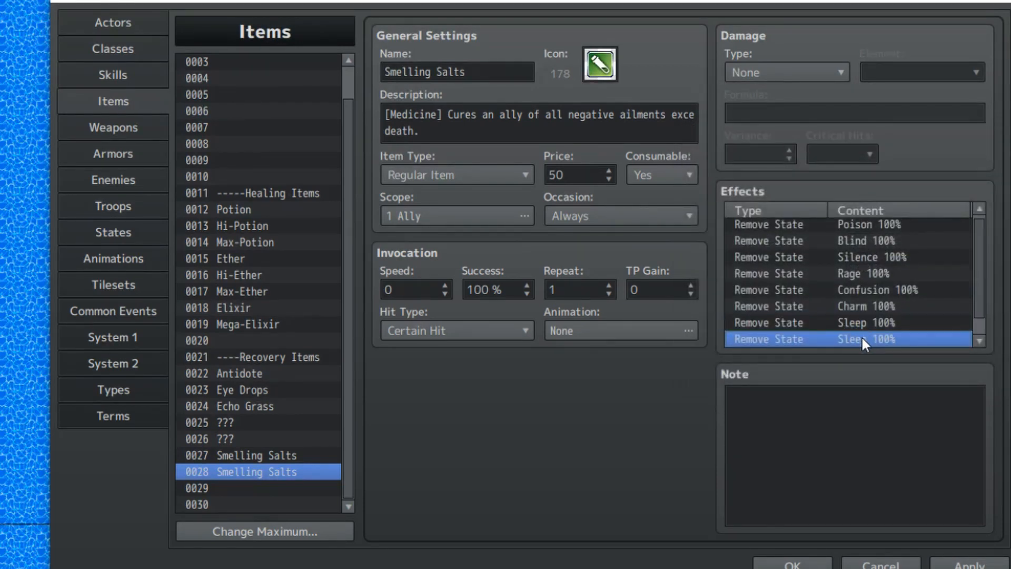
{"action": "double_click", "coordinate": [861, 337]}
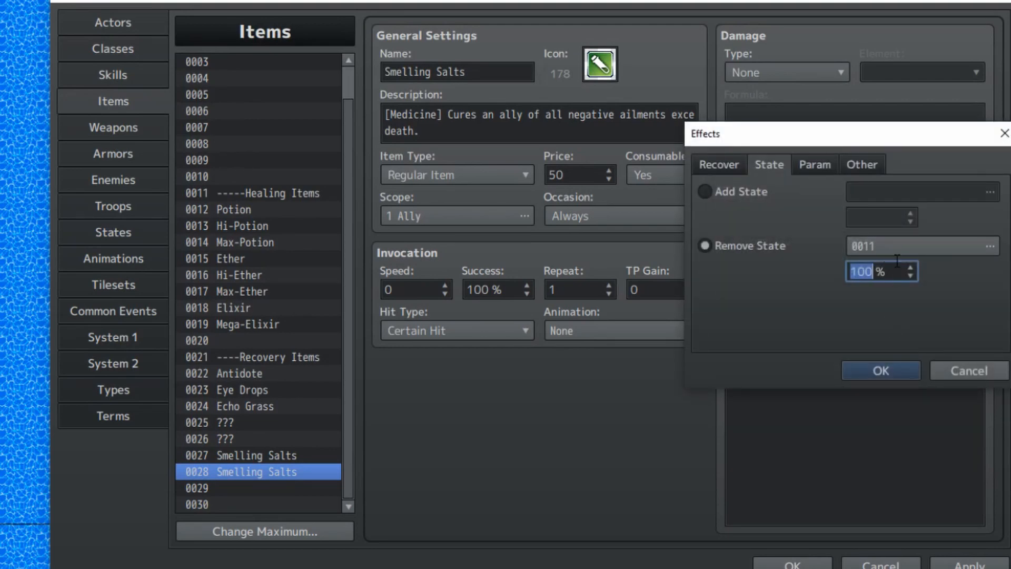
{"action": "scroll", "coordinate": [902, 252], "scroll_direction": "down", "scroll_amount": 1}
{"action": "left_click", "coordinate": [886, 368]}
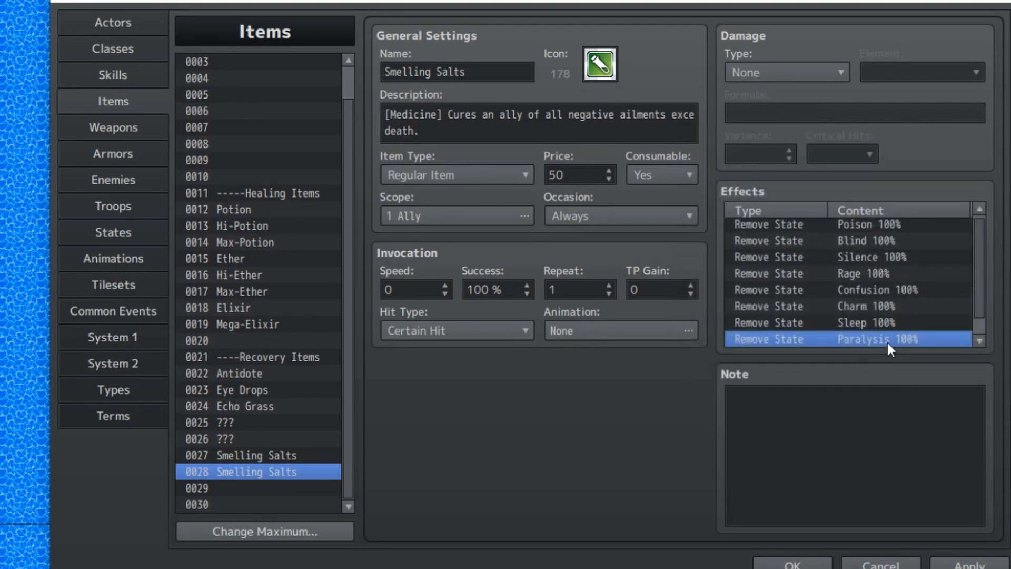
Add a final remove-state effect for Stun to item 0028 and apply the database changes.
{"action": "scroll", "coordinate": [890, 339], "scroll_direction": "down", "scroll_amount": 1}
{"action": "left_click", "coordinate": [890, 339]}
{"action": "key", "text": "ctrl+v"}
{"action": "double_click", "coordinate": [883, 337]}
{"action": "scroll", "coordinate": [897, 251], "scroll_direction": "down", "scroll_amount": 1}
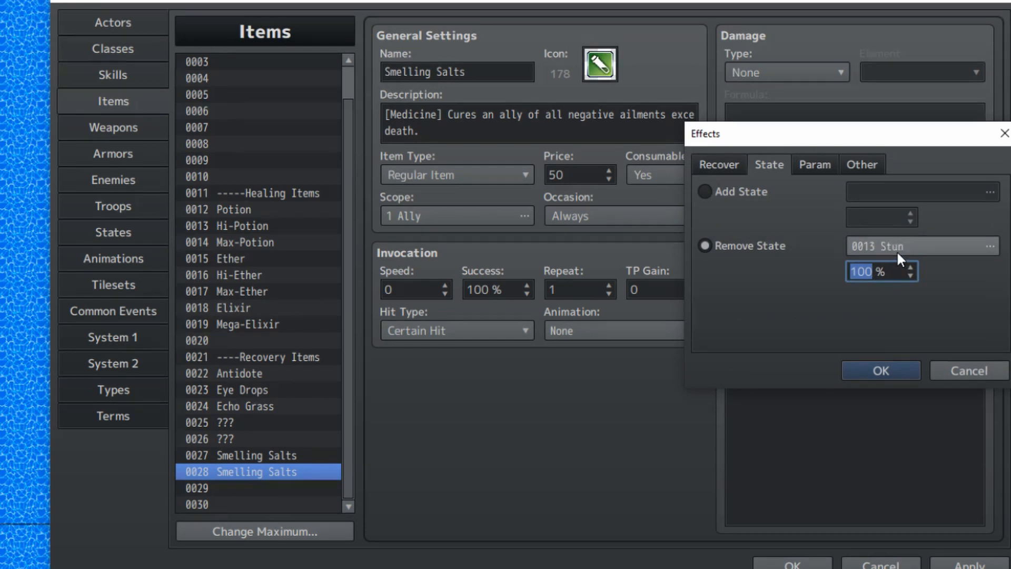
{"action": "left_click", "coordinate": [877, 364]}
{"action": "left_click", "coordinate": [939, 564]}
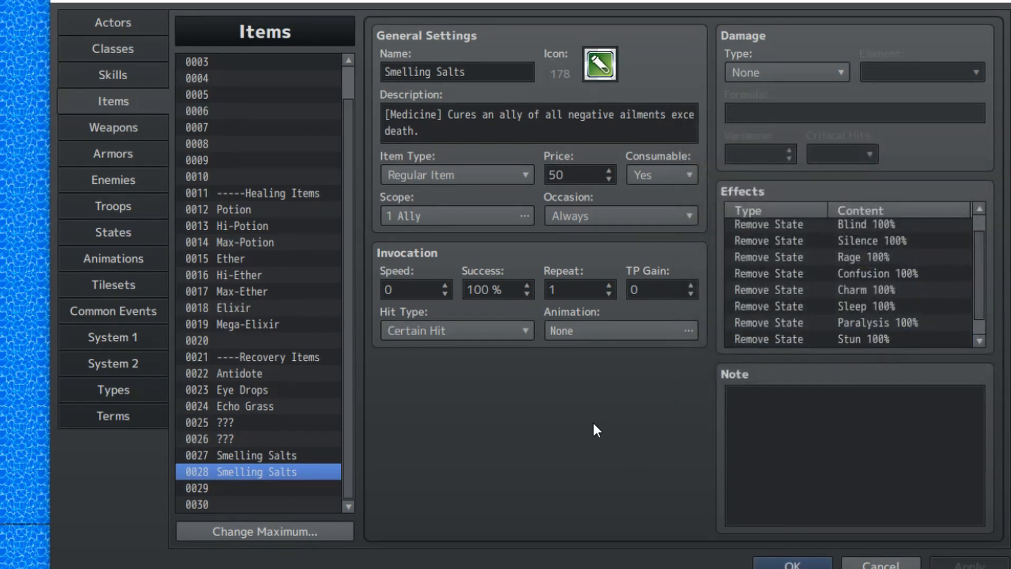
{"action": "left_click", "coordinate": [258, 210]}
{"action": "left_click", "coordinate": [248, 391]}
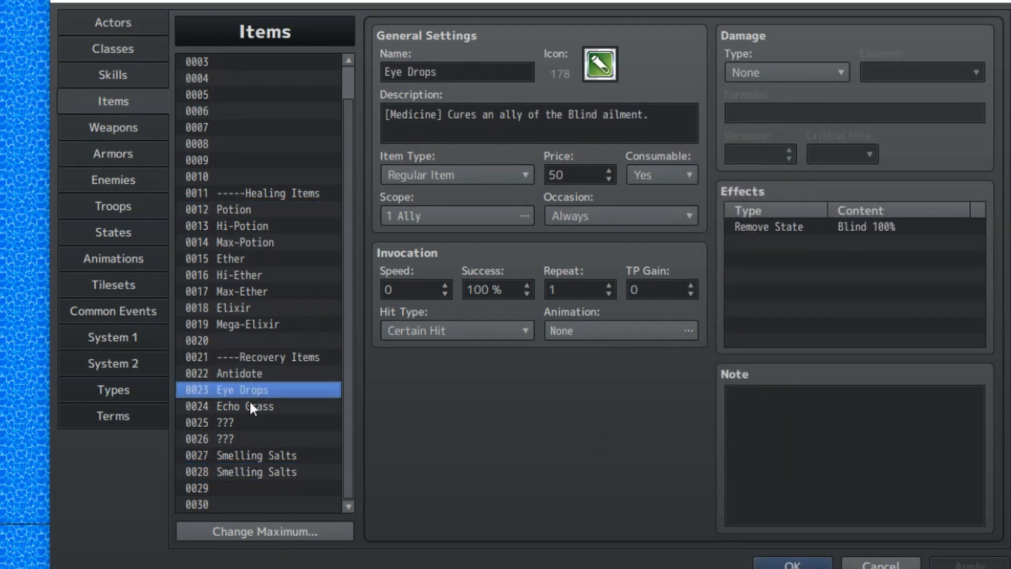
{"action": "left_click", "coordinate": [249, 488]}
{"action": "left_click", "coordinate": [252, 308]}
{"action": "left_click", "coordinate": [266, 226]}
{"action": "left_click", "coordinate": [281, 426]}
Rename item 0028 to Refreshing Herb.
{"action": "left_click", "coordinate": [279, 472]}
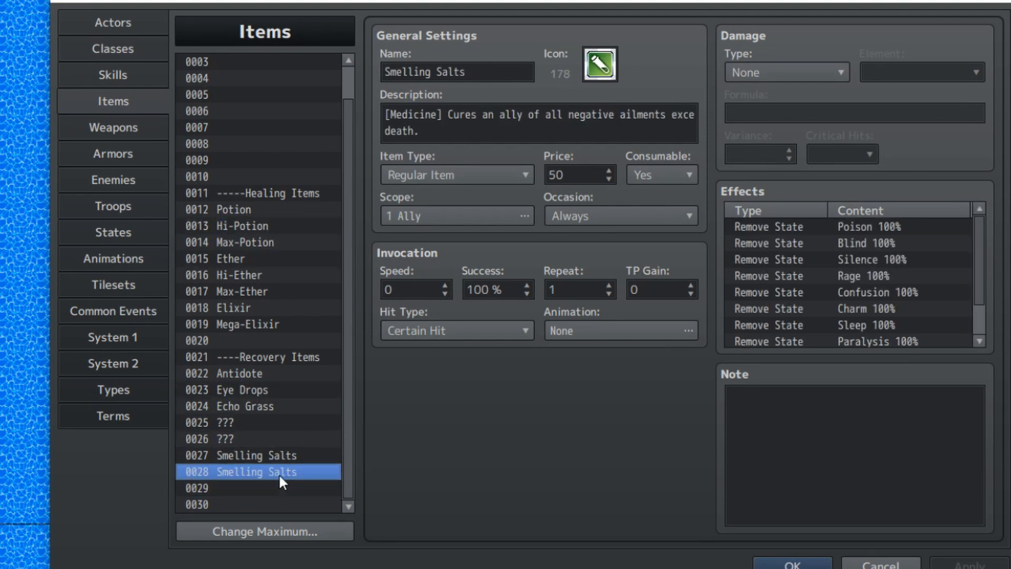
{"action": "left_click_drag", "start_coordinate": [385, 72], "coordinate": [465, 71]}
{"action": "type", "text": "Refreshing Her"}
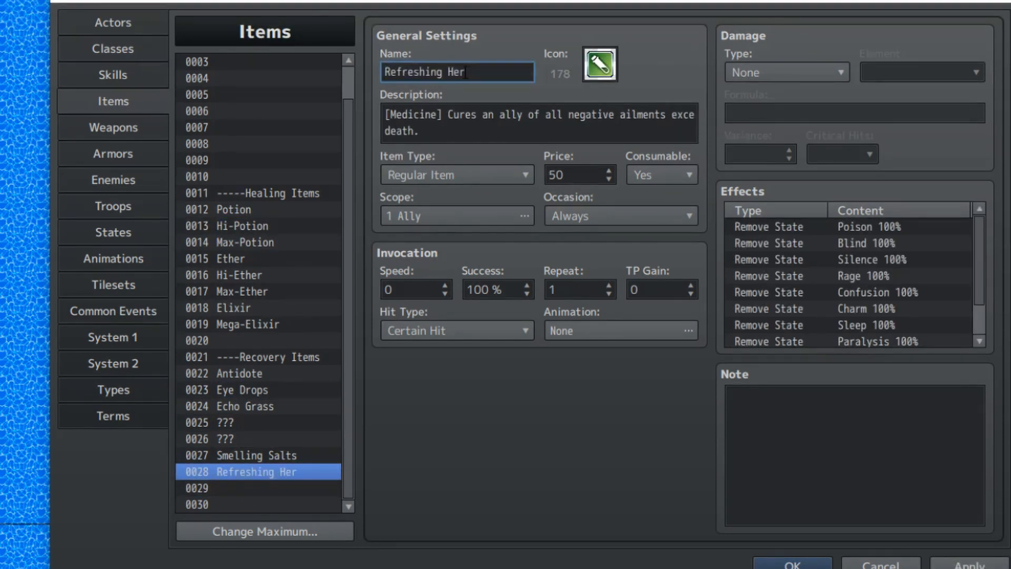
Preview the Heal One 1 and Heal One 2 animations for the Potion item and assign it 0041 Heal One 1.
{"action": "key", "text": "Up"}
{"action": "key", "text": "Up"}
{"action": "key", "text": "Up"}
{"action": "key", "text": "Up"}
{"action": "key", "text": "Up"}
{"action": "key", "text": "Up"}
{"action": "key", "text": "Up"}
{"action": "key", "text": "Up"}
{"action": "key", "text": "Up"}
{"action": "key", "text": "Up"}
{"action": "key", "text": "Up"}
{"action": "key", "text": "Up"}
{"action": "key", "text": "Up"}
{"action": "key", "text": "Up"}
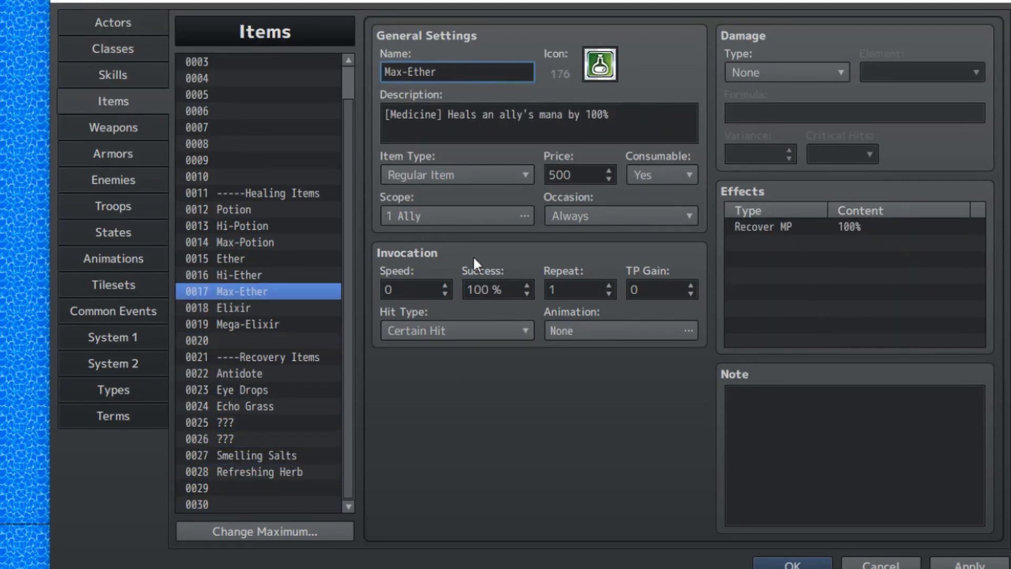
{"action": "key", "text": "Up"}
{"action": "key", "text": "Up"}
{"action": "left_click", "coordinate": [594, 328]}
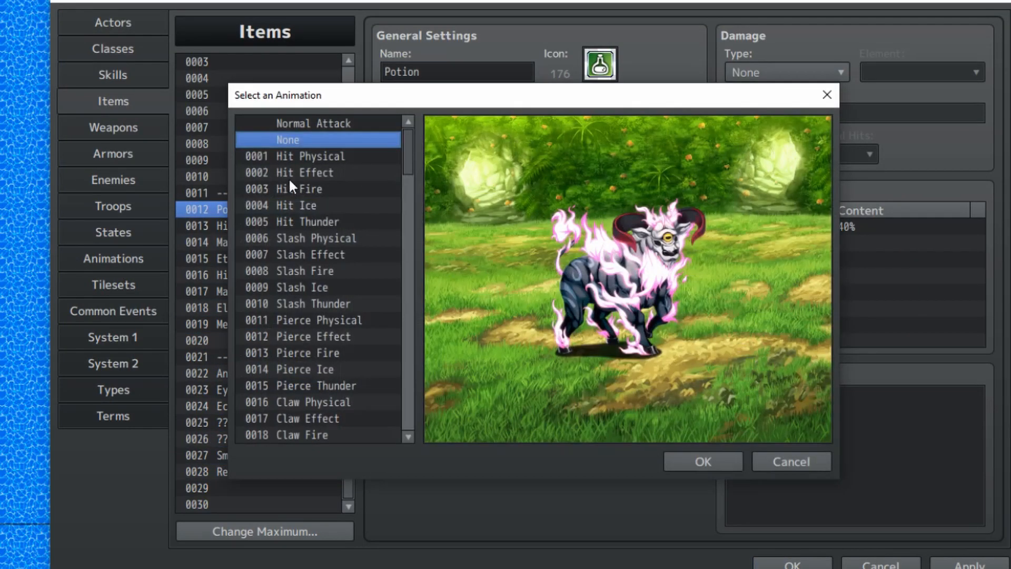
{"action": "scroll", "coordinate": [359, 229], "scroll_direction": "down", "scroll_amount": 2}
{"action": "scroll", "coordinate": [361, 233], "scroll_direction": "down", "scroll_amount": 11}
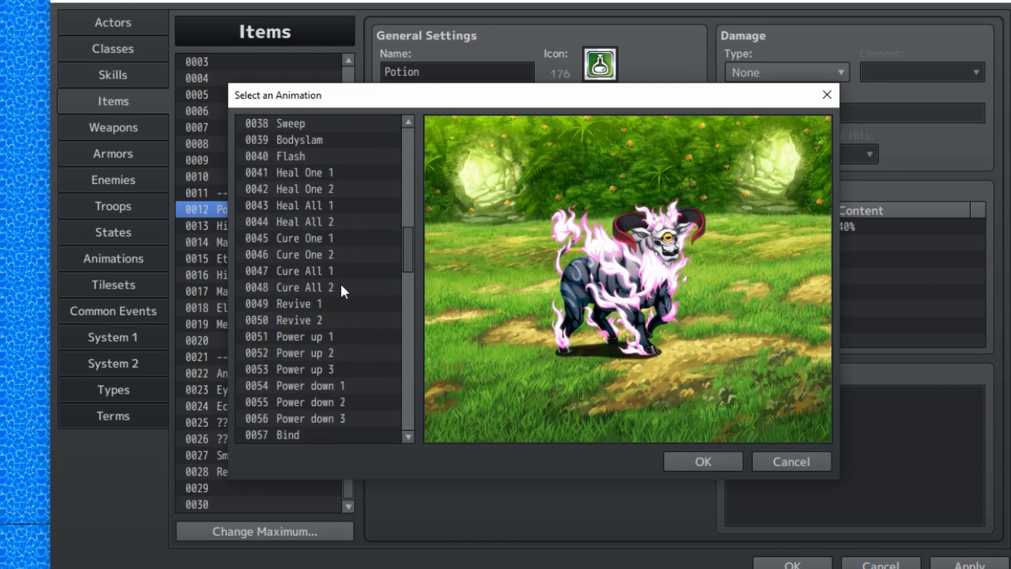
{"action": "left_click", "coordinate": [339, 173]}
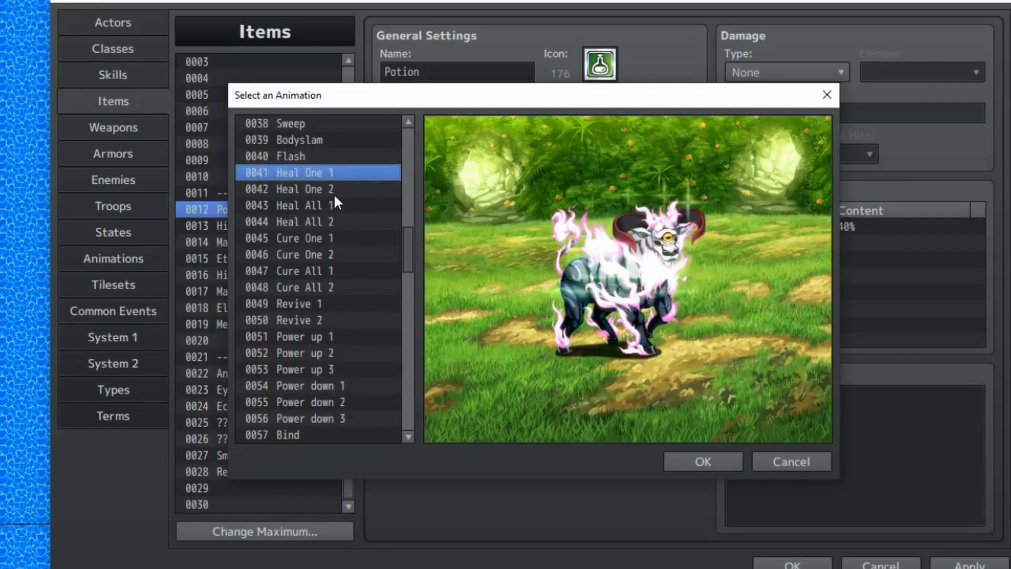
{"action": "left_click", "coordinate": [337, 188]}
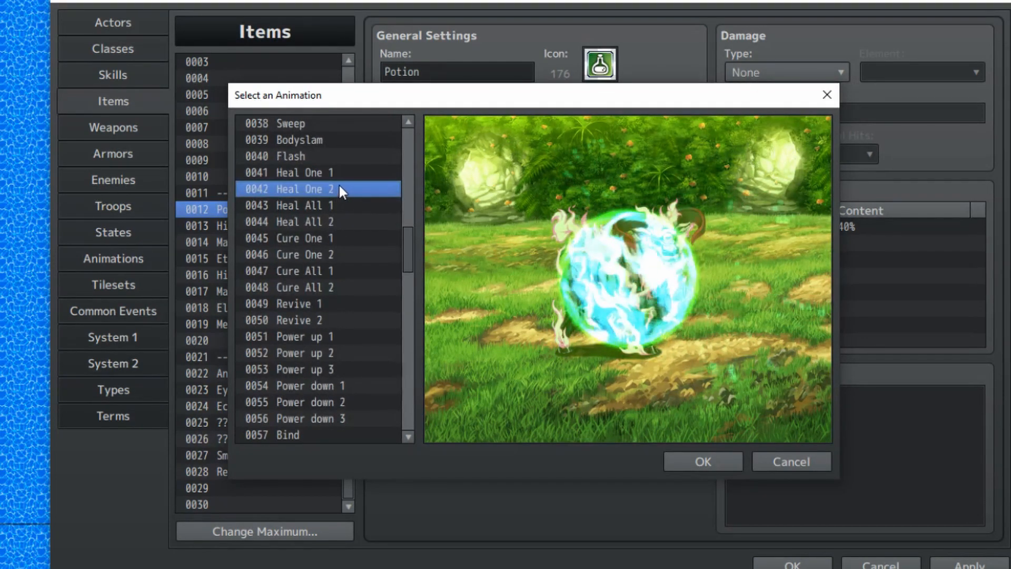
{"action": "double_click", "coordinate": [342, 175]}
Set the Hi-Potion item's animation to 0041 Heal One 1.
{"action": "left_click", "coordinate": [202, 225]}
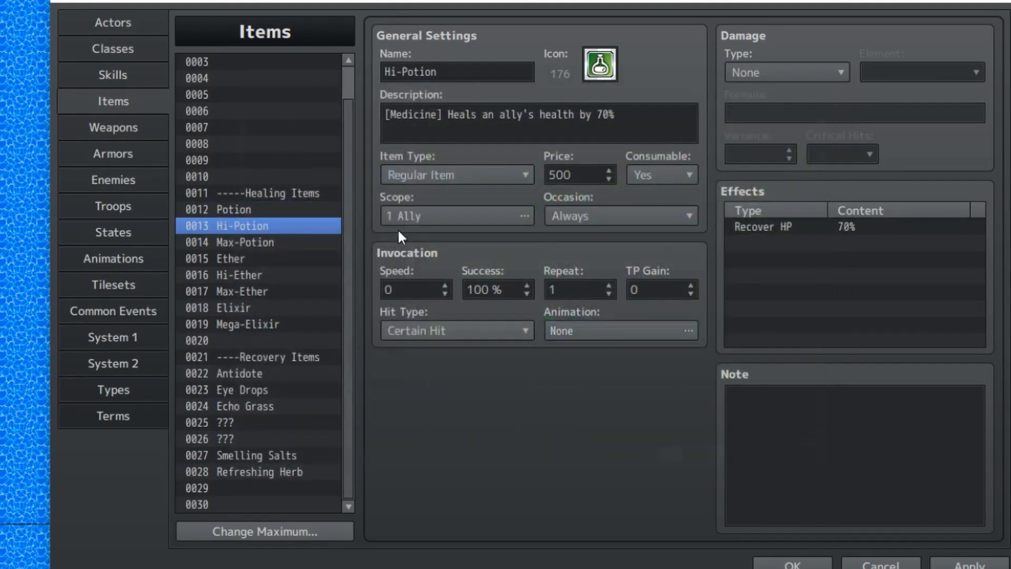
{"action": "left_click", "coordinate": [610, 329]}
{"action": "scroll", "coordinate": [322, 251], "scroll_direction": "down", "scroll_amount": 10}
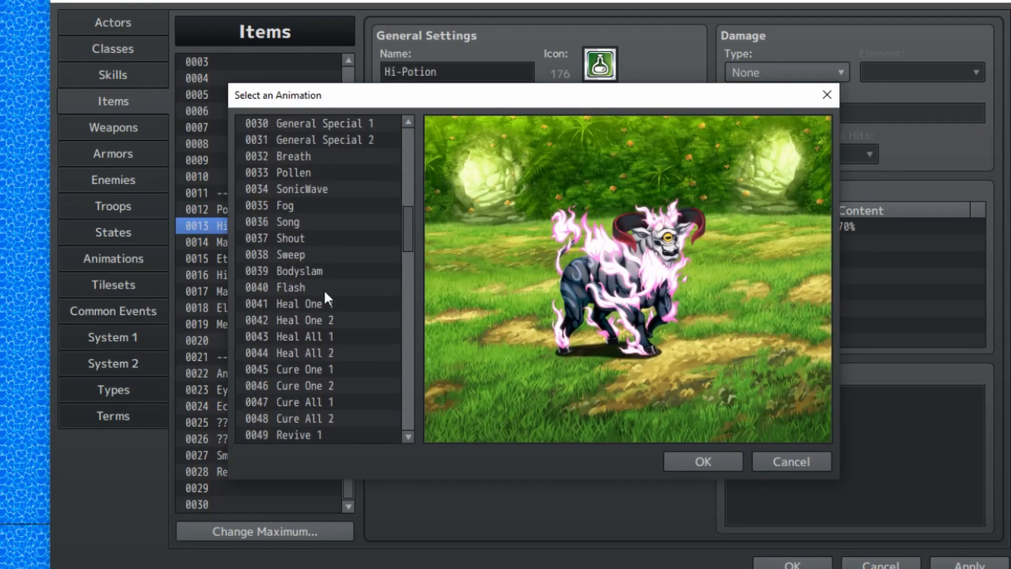
{"action": "left_click", "coordinate": [326, 304]}
{"action": "double_click", "coordinate": [325, 304]}
Set the Max-Potion item's animation to 0041 Heal One 1.
{"action": "left_click", "coordinate": [201, 242]}
{"action": "left_click", "coordinate": [610, 329]}
{"action": "scroll", "coordinate": [321, 279], "scroll_direction": "down", "scroll_amount": 6}
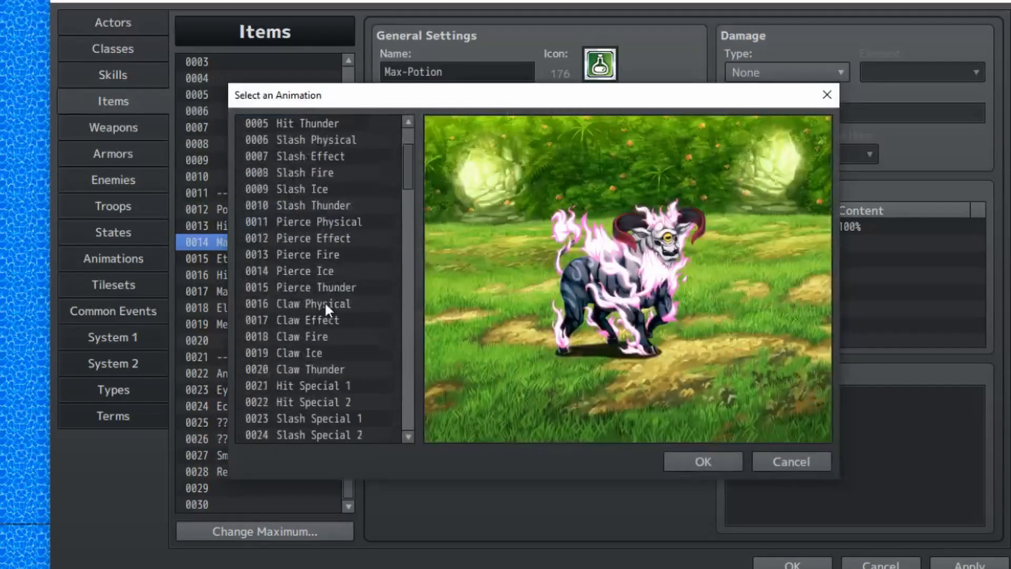
{"action": "scroll", "coordinate": [325, 299], "scroll_direction": "down", "scroll_amount": 3}
{"action": "double_click", "coordinate": [327, 318]}
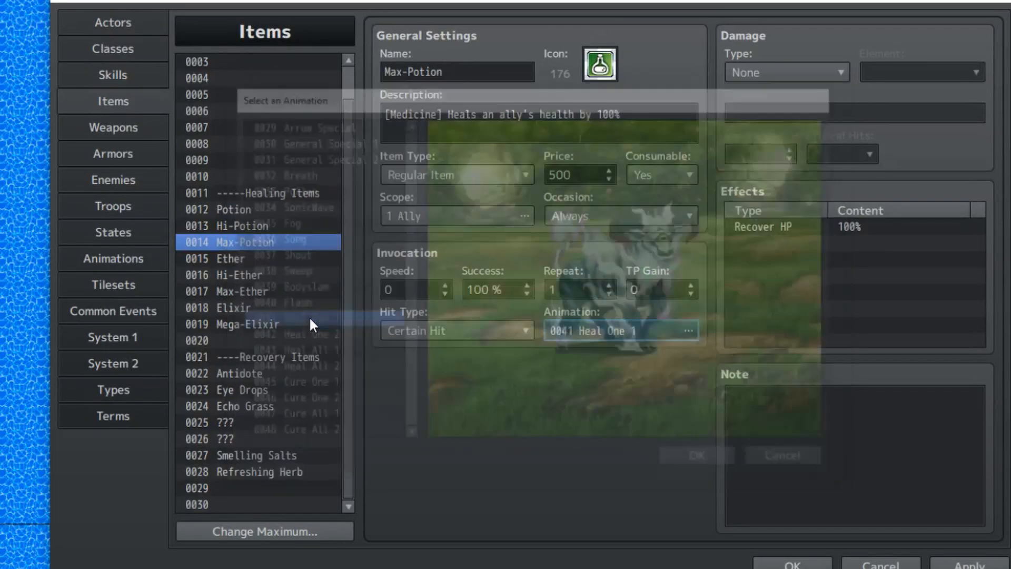
Set the Ether item's animation to 0041 Heal One 1.
{"action": "left_click", "coordinate": [202, 258]}
{"action": "key", "text": "Return"}
{"action": "scroll", "coordinate": [338, 305], "scroll_direction": "down", "scroll_amount": 11}
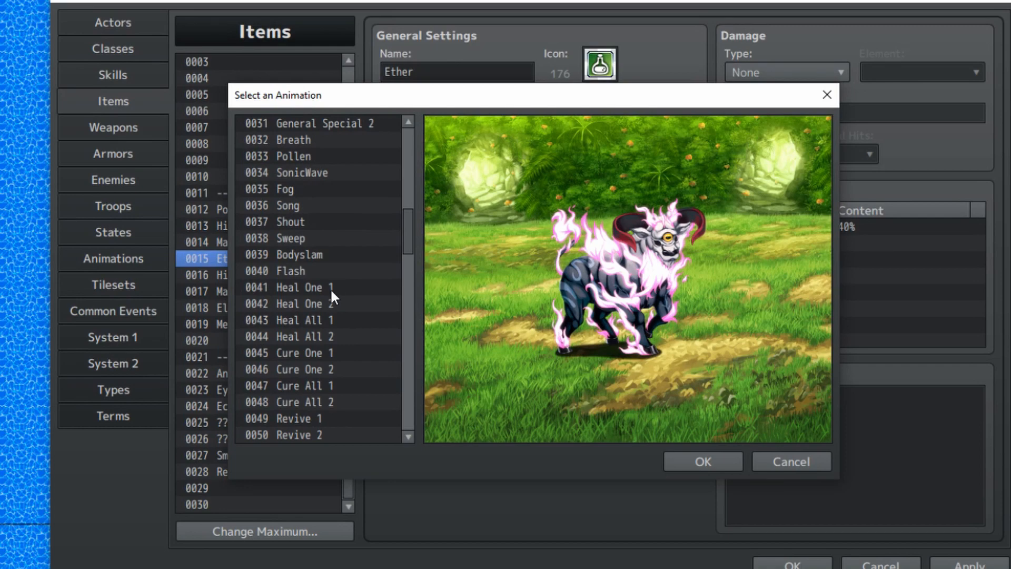
{"action": "double_click", "coordinate": [330, 288]}
Set the Hi-Ether item's animation to 0041 Heal One 1.
{"action": "key", "text": "Down"}
{"action": "key", "text": "Return"}
{"action": "scroll", "coordinate": [323, 287], "scroll_direction": "down", "scroll_amount": 2}
{"action": "scroll", "coordinate": [323, 287], "scroll_direction": "down", "scroll_amount": 9}
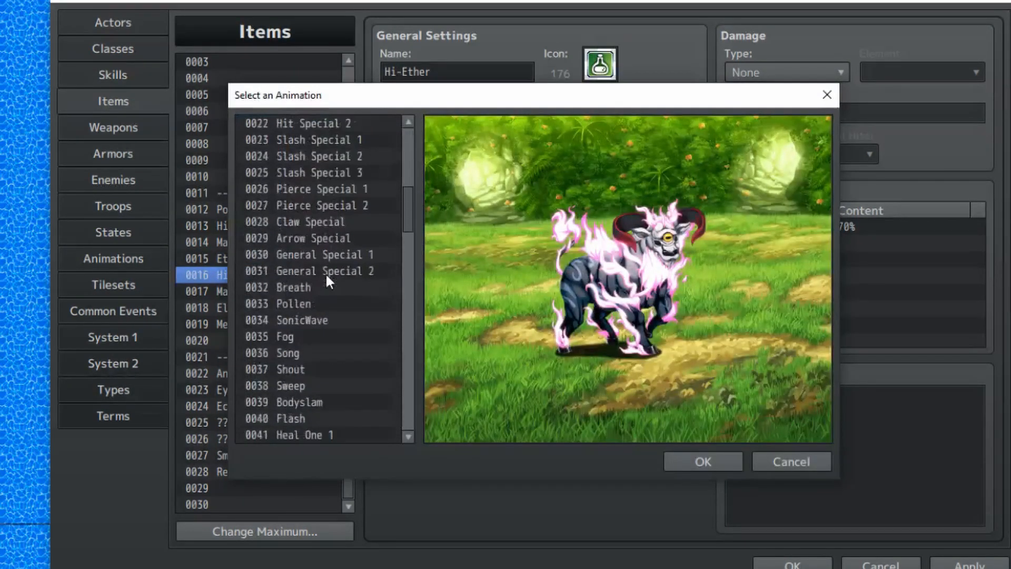
{"action": "double_click", "coordinate": [317, 232]}
Set the Max-Ether item's animation to 0041 Heal One 1.
{"action": "key", "text": "Down"}
{"action": "key", "text": "Return"}
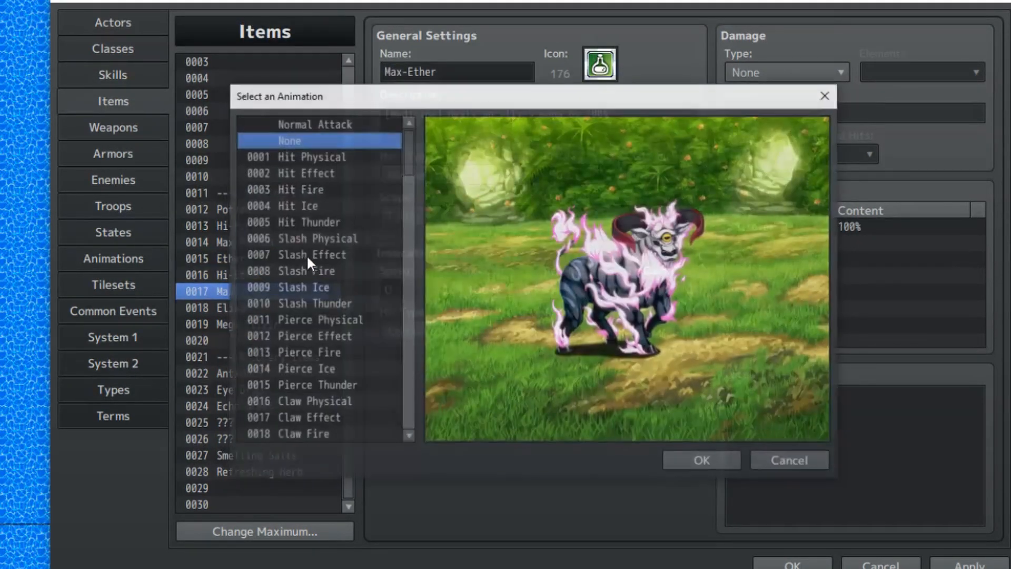
{"action": "scroll", "coordinate": [305, 279], "scroll_direction": "down", "scroll_amount": 6}
{"action": "scroll", "coordinate": [305, 269], "scroll_direction": "down", "scroll_amount": 4}
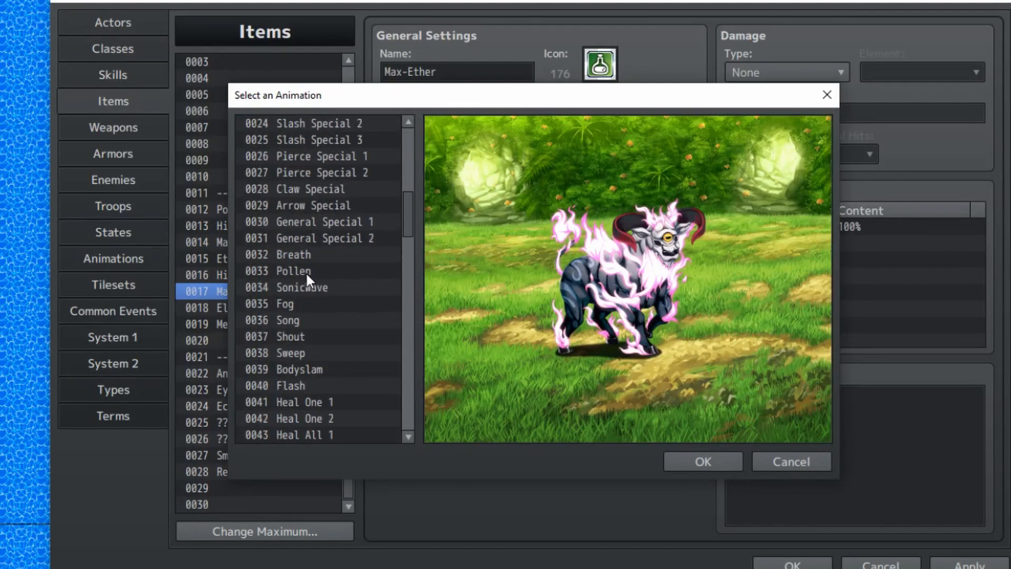
{"action": "double_click", "coordinate": [298, 318]}
Set the Elixir item's animation to 0042 Heal One 2.
{"action": "key", "text": "Down"}
{"action": "key", "text": "Return"}
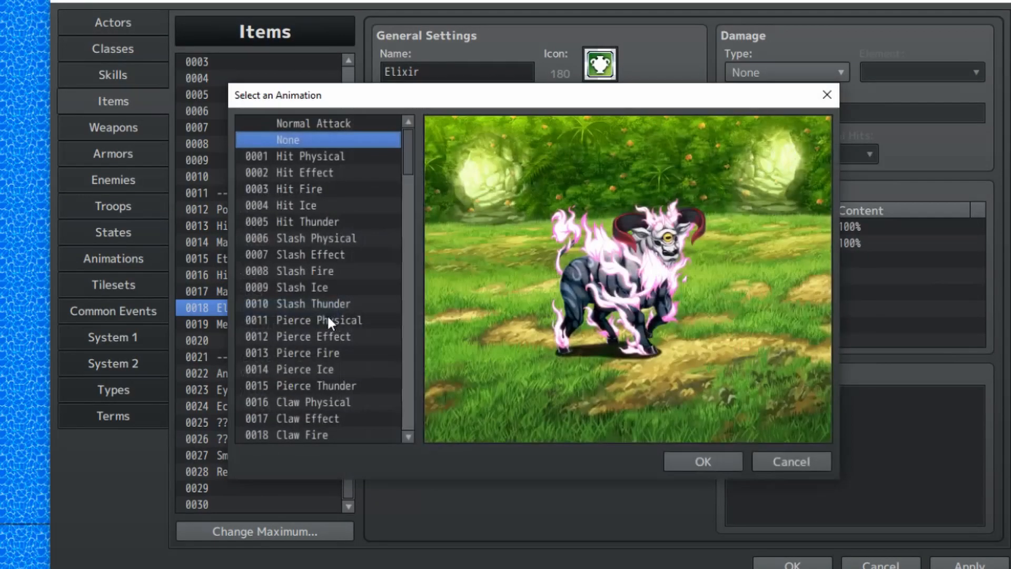
{"action": "scroll", "coordinate": [317, 315], "scroll_direction": "down", "scroll_amount": 8}
{"action": "scroll", "coordinate": [318, 315], "scroll_direction": "down", "scroll_amount": 4}
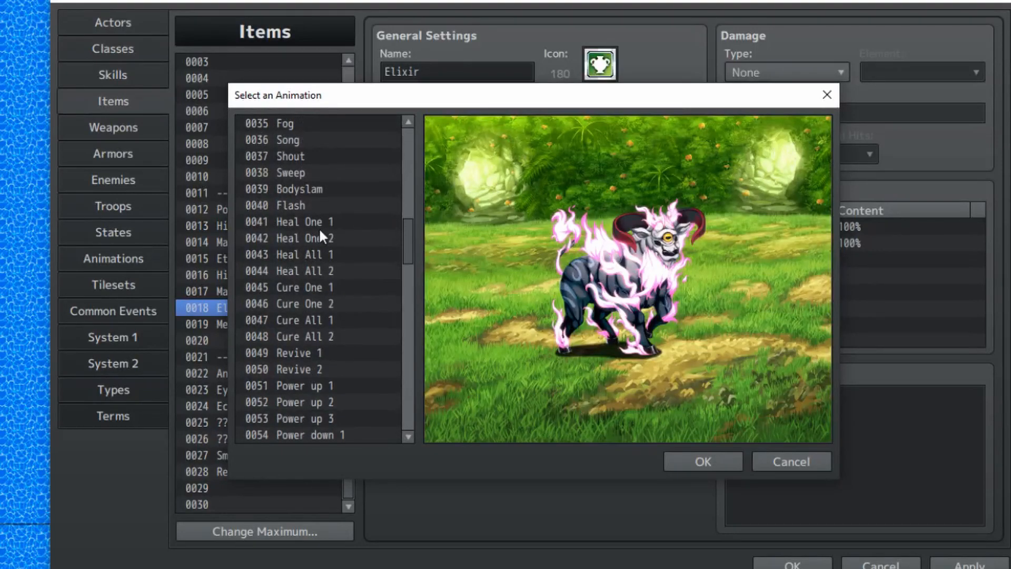
{"action": "left_click", "coordinate": [315, 238]}
{"action": "double_click", "coordinate": [314, 238]}
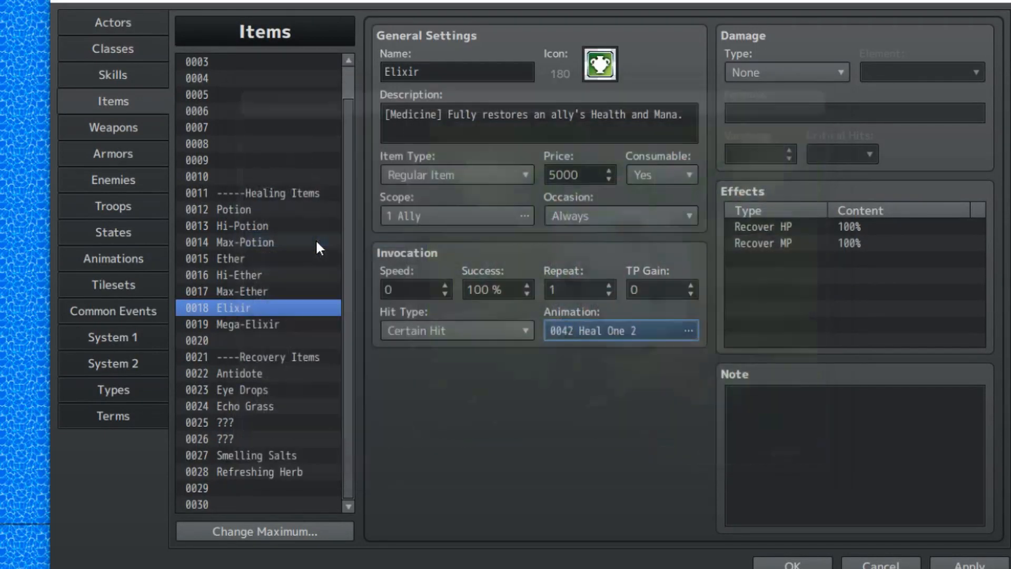
Preview the Cure All and Heal All animations for the Mega-Elixir item and assign it 0042 Heal One 2.
{"action": "key", "text": "Down"}
{"action": "double_click", "coordinate": [553, 334]}
{"action": "scroll", "coordinate": [358, 268], "scroll_direction": "down", "scroll_amount": 5}
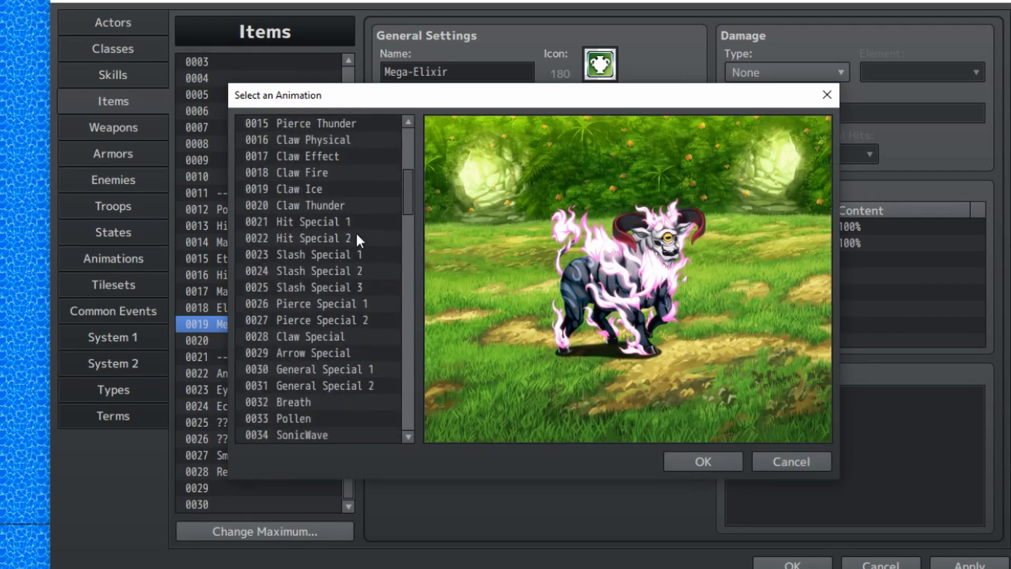
{"action": "scroll", "coordinate": [347, 253], "scroll_direction": "down", "scroll_amount": 7}
{"action": "left_click", "coordinate": [327, 319]}
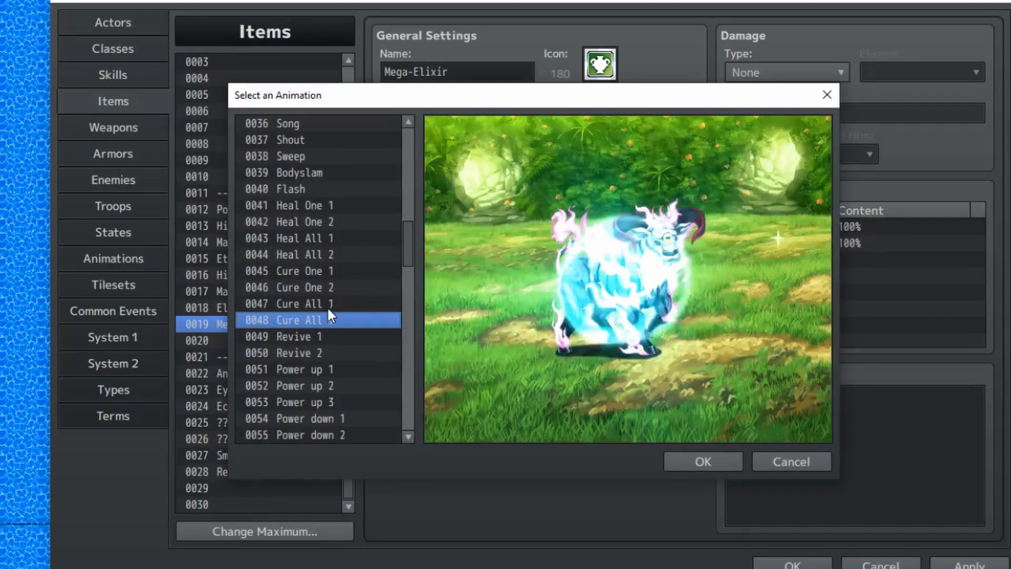
{"action": "left_click", "coordinate": [330, 303]}
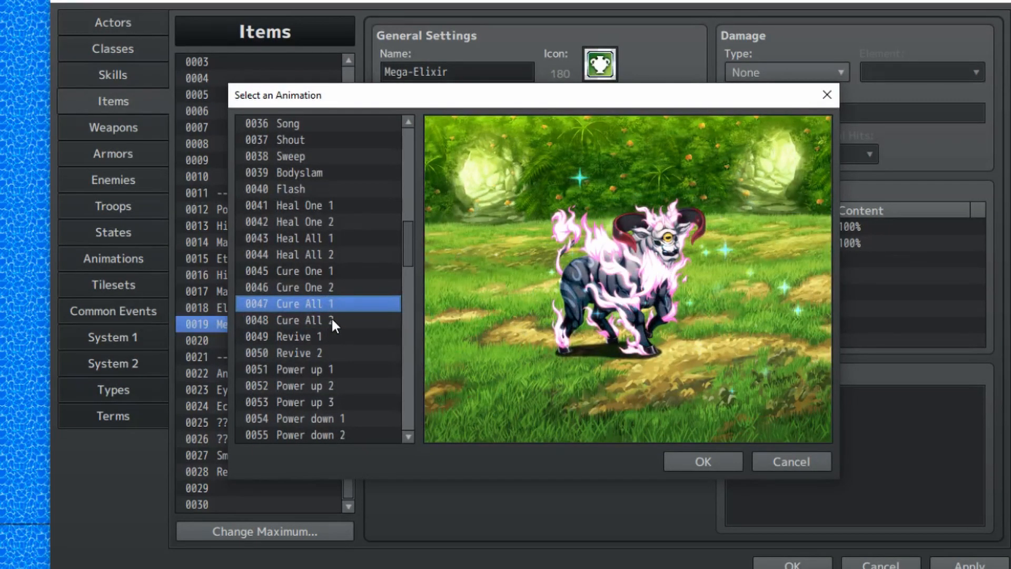
{"action": "left_click", "coordinate": [303, 254]}
{"action": "left_click", "coordinate": [332, 238]}
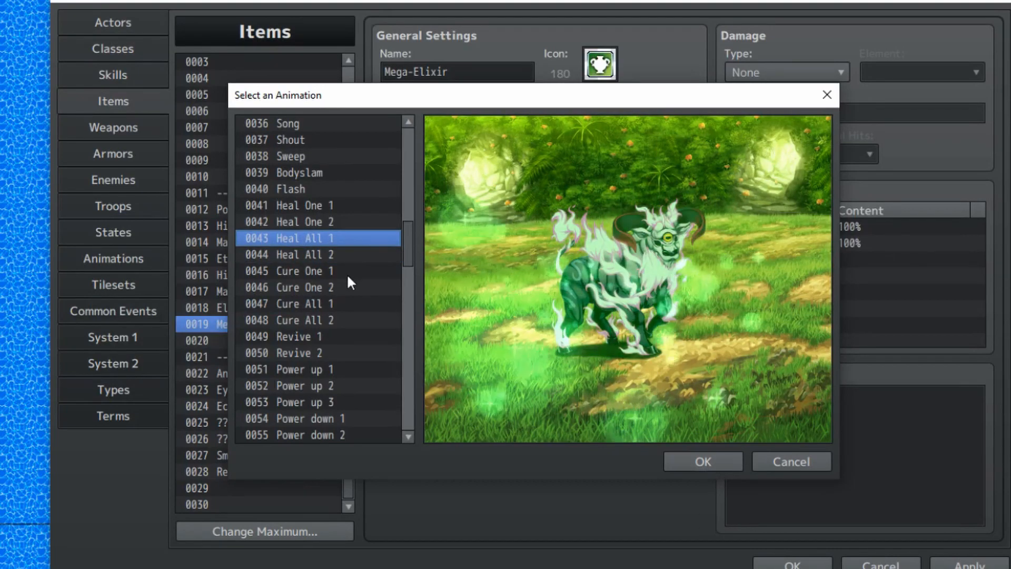
{"action": "left_click", "coordinate": [331, 223]}
{"action": "left_click", "coordinate": [703, 461]}
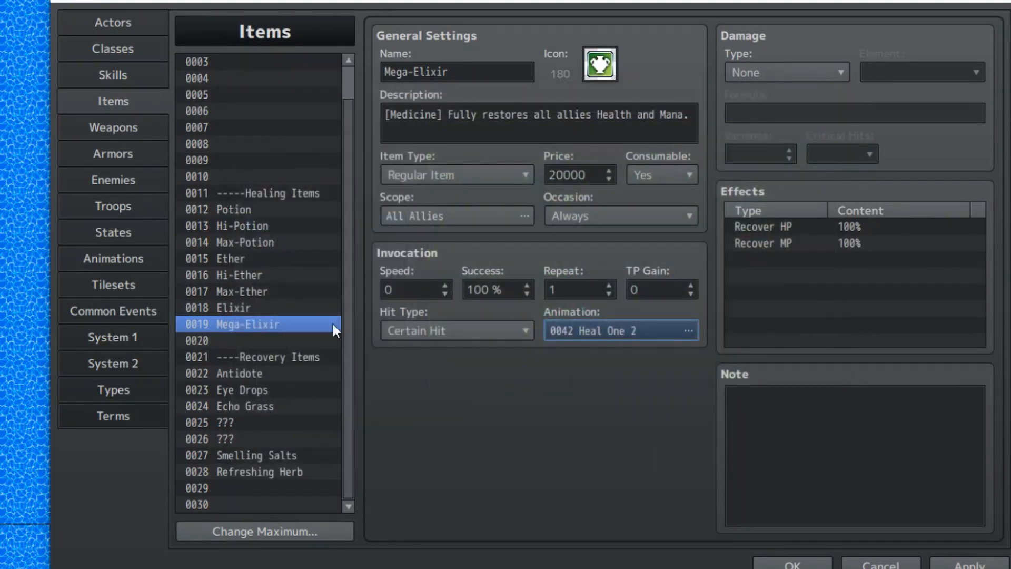
Compare the settings and assigned animations of the healing items from Hi-Ether to Mega-Elixir.
{"action": "left_click", "coordinate": [311, 306]}
{"action": "key", "text": "Down"}
{"action": "key", "text": "Up"}
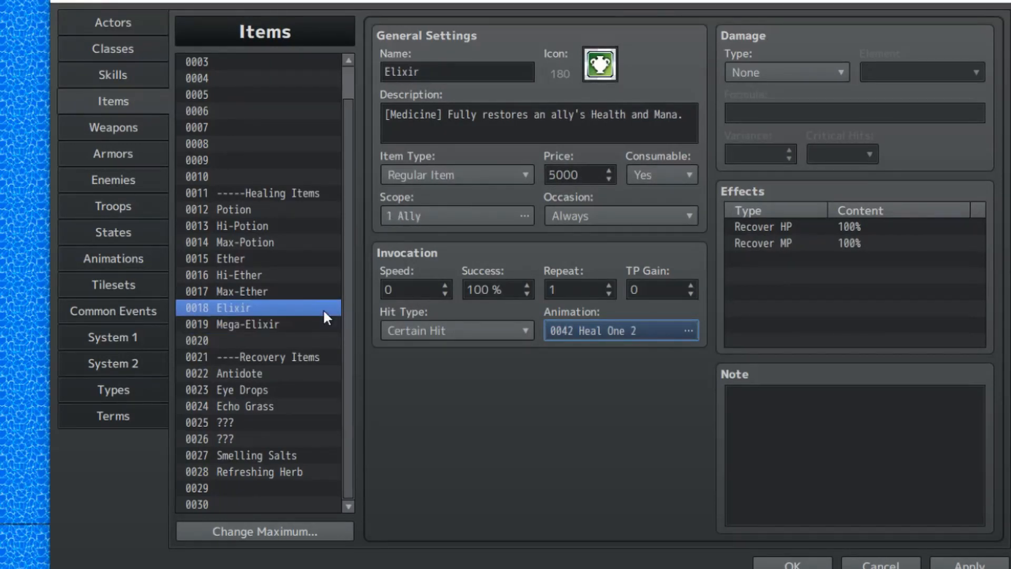
{"action": "key", "text": "Down"}
{"action": "key", "text": "Down"}
{"action": "key", "text": "Up"}
{"action": "key", "text": "Up"}
{"action": "key", "text": "Down"}
{"action": "key", "text": "Up"}
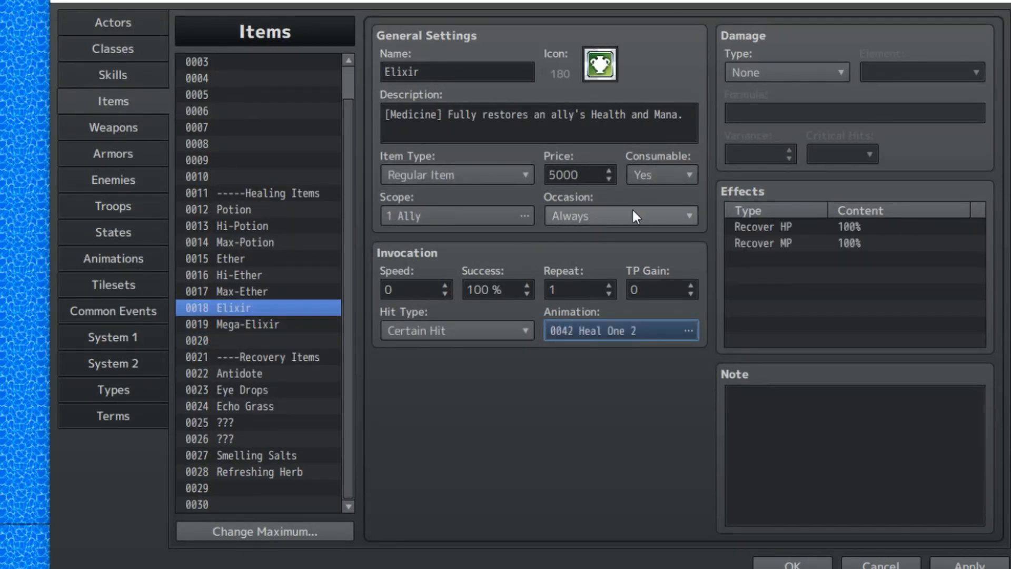
{"action": "key", "text": "Down"}
{"action": "key", "text": "Up"}
{"action": "key", "text": "Up"}
{"action": "key", "text": "Up"}
{"action": "key", "text": "Down"}
{"action": "key", "text": "Down"}
{"action": "key", "text": "Down"}
{"action": "key", "text": "Down"}
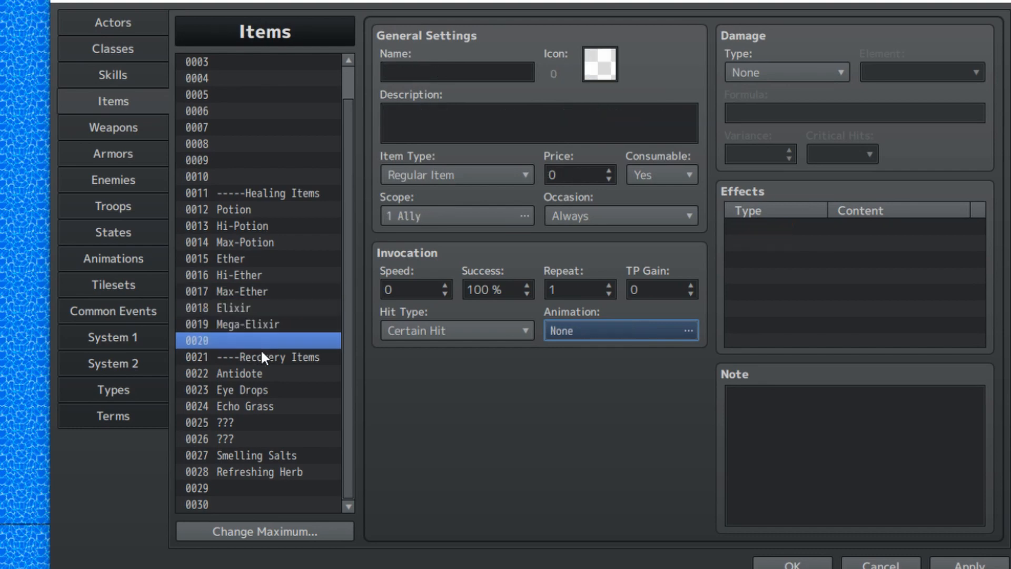
Set the Antidote item's animation to 0045 Cure One 1.
{"action": "key", "text": "Down"}
{"action": "key", "text": "Down"}
{"action": "left_click", "coordinate": [618, 330]}
{"action": "scroll", "coordinate": [337, 316], "scroll_direction": "down", "scroll_amount": 6}
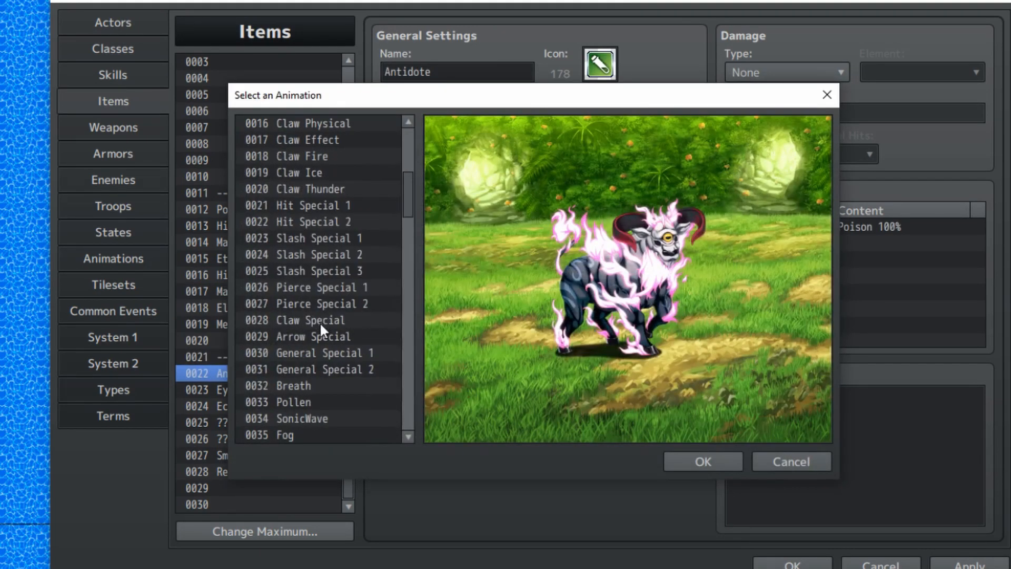
{"action": "scroll", "coordinate": [320, 321], "scroll_direction": "down", "scroll_amount": 10}
{"action": "scroll", "coordinate": [333, 214], "scroll_direction": "up", "scroll_amount": 1}
{"action": "left_click", "coordinate": [321, 189]}
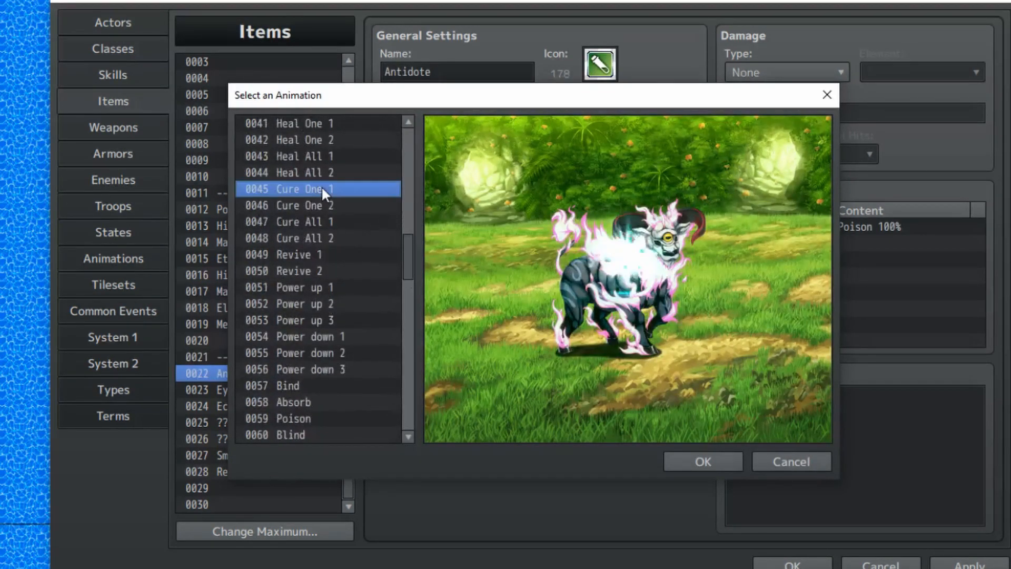
{"action": "double_click", "coordinate": [321, 189]}
Set the Eye Drops item's animation to 0045 Cure One 1.
{"action": "key", "text": "Down"}
{"action": "left_click", "coordinate": [558, 331]}
{"action": "scroll", "coordinate": [331, 245], "scroll_direction": "down", "scroll_amount": 6}
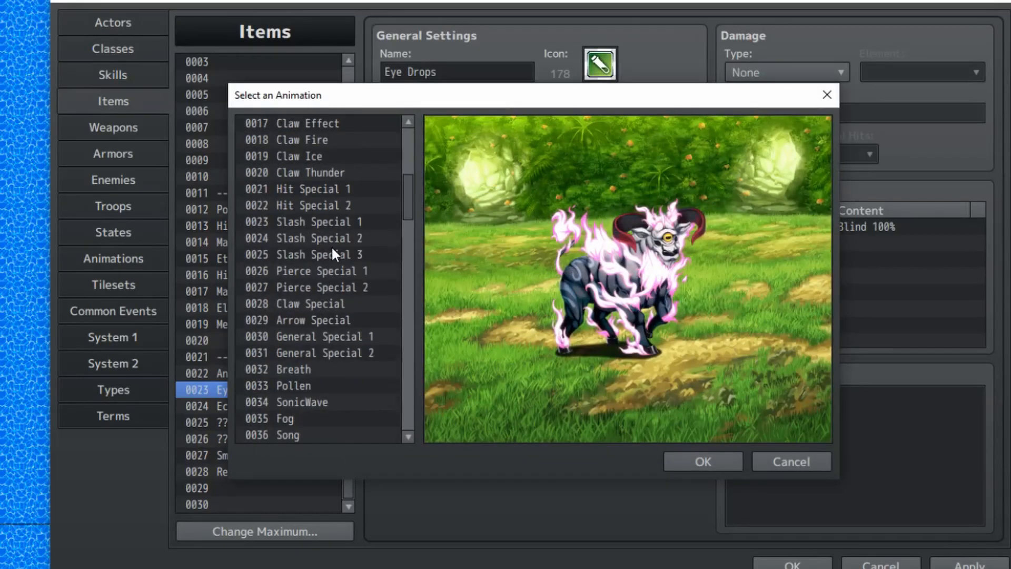
{"action": "scroll", "coordinate": [331, 245], "scroll_direction": "down", "scroll_amount": 6}
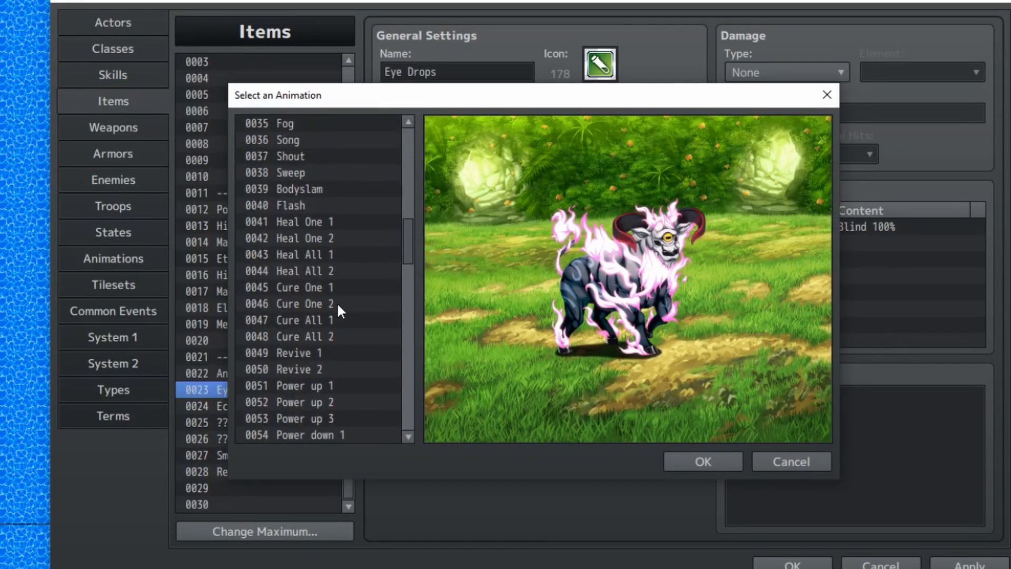
{"action": "double_click", "coordinate": [333, 288]}
Set the Echo Grass item's animation to 0045 Cure One 1.
{"action": "key", "text": "Down"}
{"action": "left_click", "coordinate": [558, 330]}
{"action": "scroll", "coordinate": [325, 266], "scroll_direction": "down", "scroll_amount": 3}
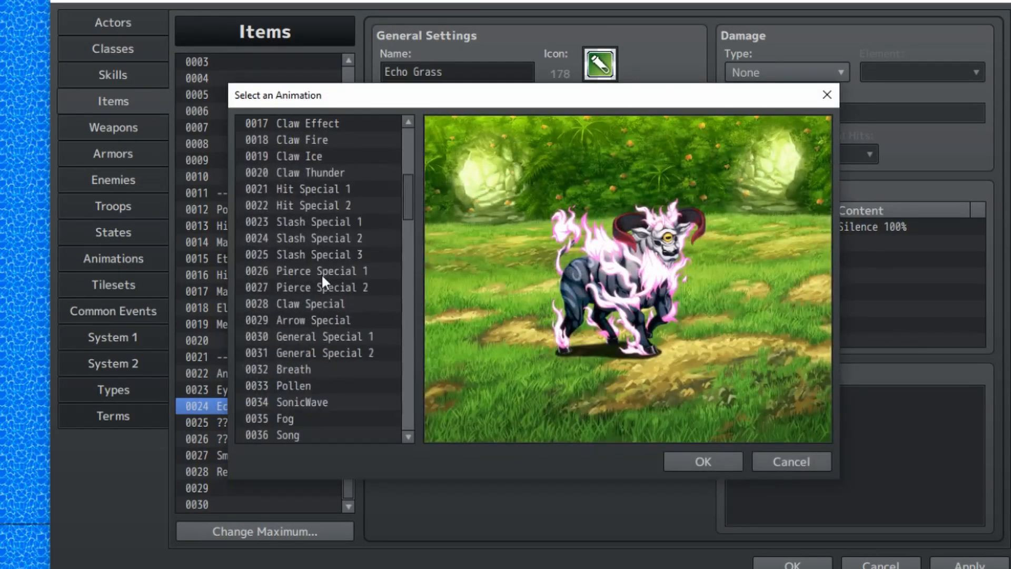
{"action": "scroll", "coordinate": [302, 358], "scroll_direction": "down", "scroll_amount": 4}
{"action": "double_click", "coordinate": [315, 401]}
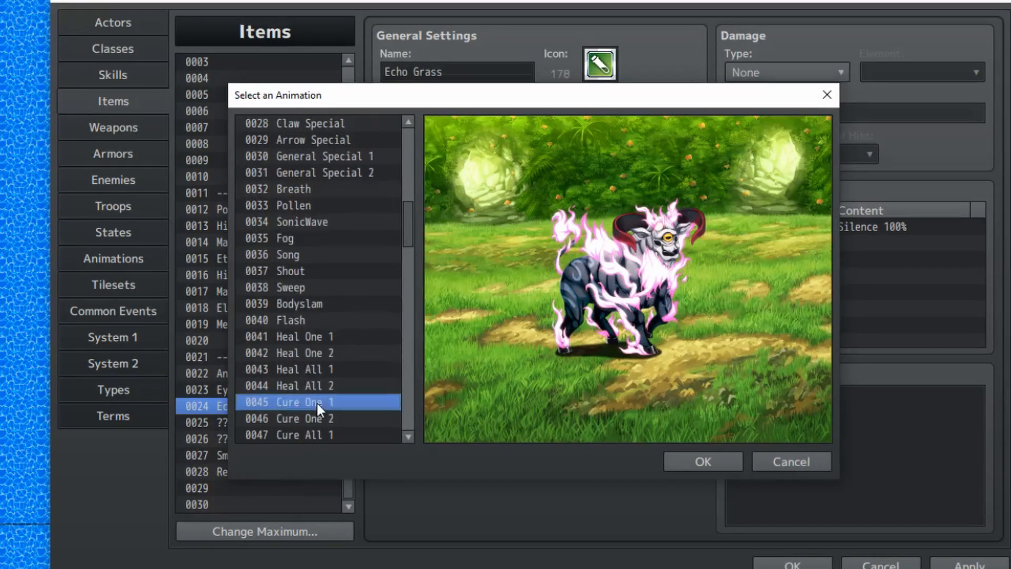
Set the animation of the Rage-removing ??? item 0025 to 0045 Cure One 1.
{"action": "key", "text": "Down"}
{"action": "left_click", "coordinate": [558, 330]}
{"action": "scroll", "coordinate": [306, 343], "scroll_direction": "down", "scroll_amount": 6}
{"action": "scroll", "coordinate": [308, 341], "scroll_direction": "down", "scroll_amount": 5}
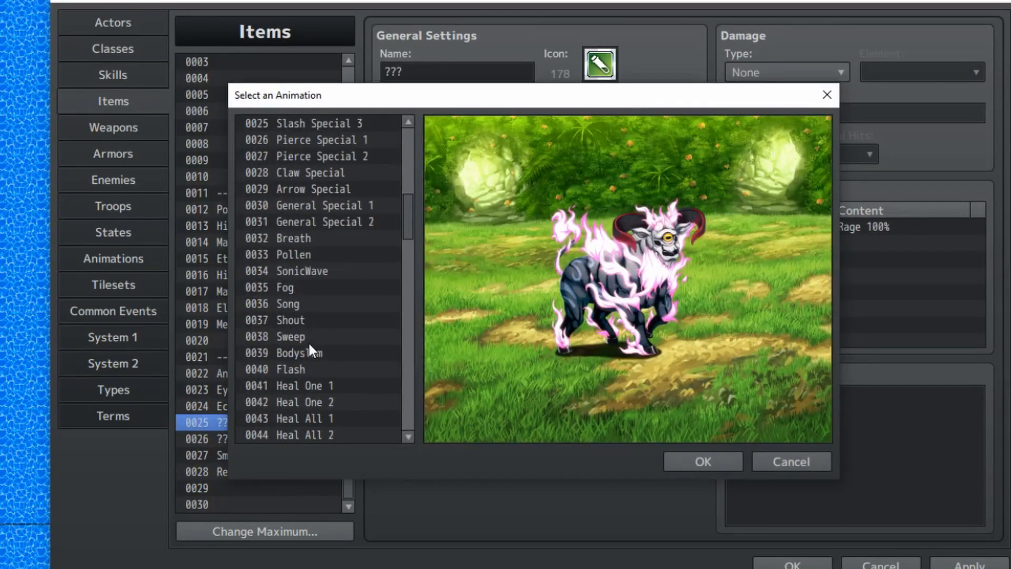
{"action": "double_click", "coordinate": [305, 369]}
Set the animation of the Charm-removing ??? item 0026 to 0045 Cure One 1.
{"action": "key", "text": "Down"}
{"action": "key", "text": "space"}
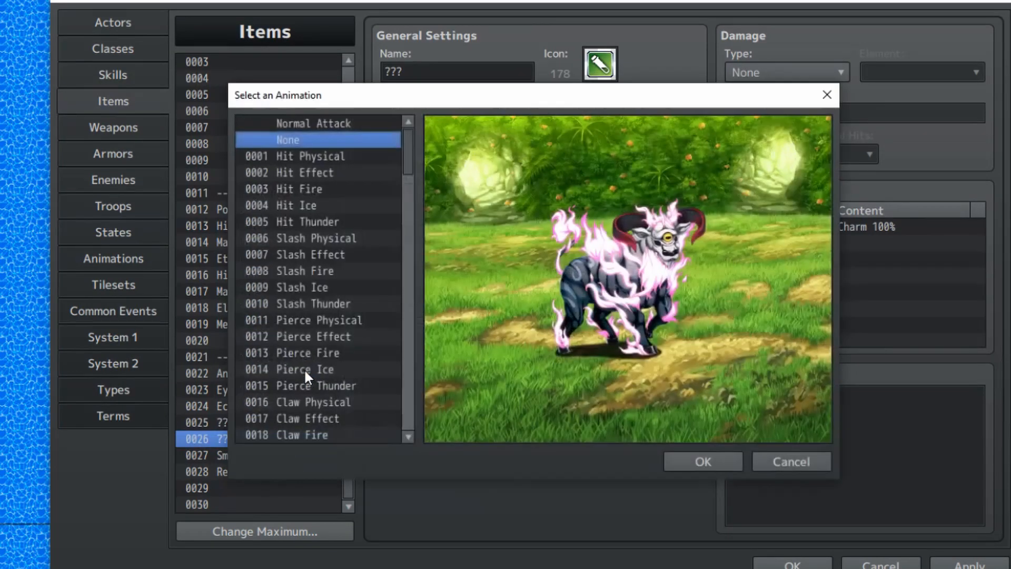
{"action": "scroll", "coordinate": [315, 346], "scroll_direction": "down", "scroll_amount": 12}
{"action": "double_click", "coordinate": [325, 271]}
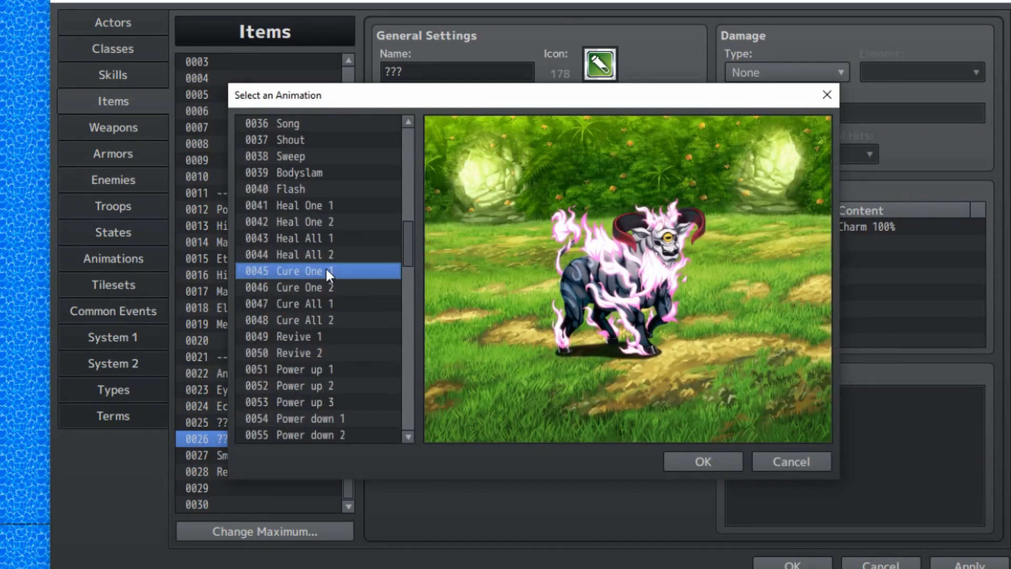
Set the Smelling Salts item's animation to 0045 Cure One 1.
{"action": "key", "text": "Down"}
{"action": "key", "text": "space"}
{"action": "scroll", "coordinate": [323, 294], "scroll_direction": "down", "scroll_amount": 4}
{"action": "scroll", "coordinate": [322, 303], "scroll_direction": "down", "scroll_amount": 7}
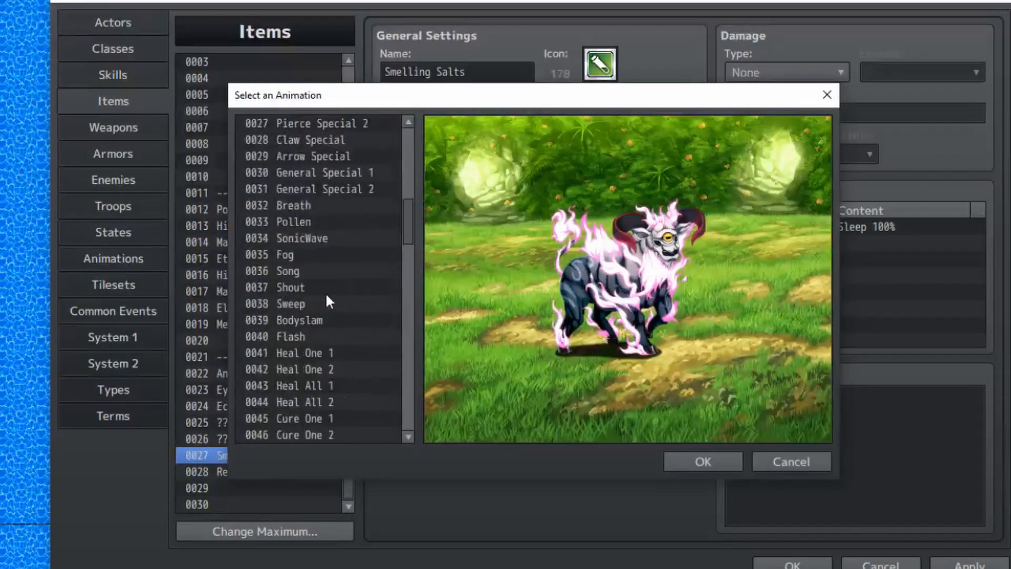
{"action": "left_click", "coordinate": [311, 304]}
{"action": "key", "text": "Return"}
Preview the Cure One 1 and Cure One 2 animations for Refreshing Herb and assign it 0046 Cure One 2.
{"action": "key", "text": "Down"}
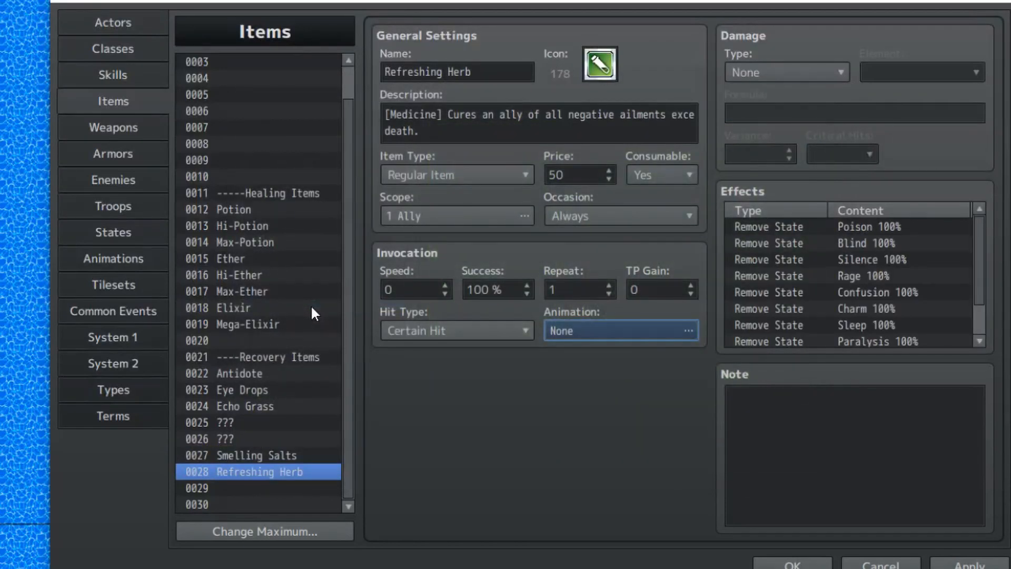
{"action": "key", "text": "space"}
{"action": "scroll", "coordinate": [323, 286], "scroll_direction": "down", "scroll_amount": 5}
{"action": "scroll", "coordinate": [323, 285], "scroll_direction": "down", "scroll_amount": 6}
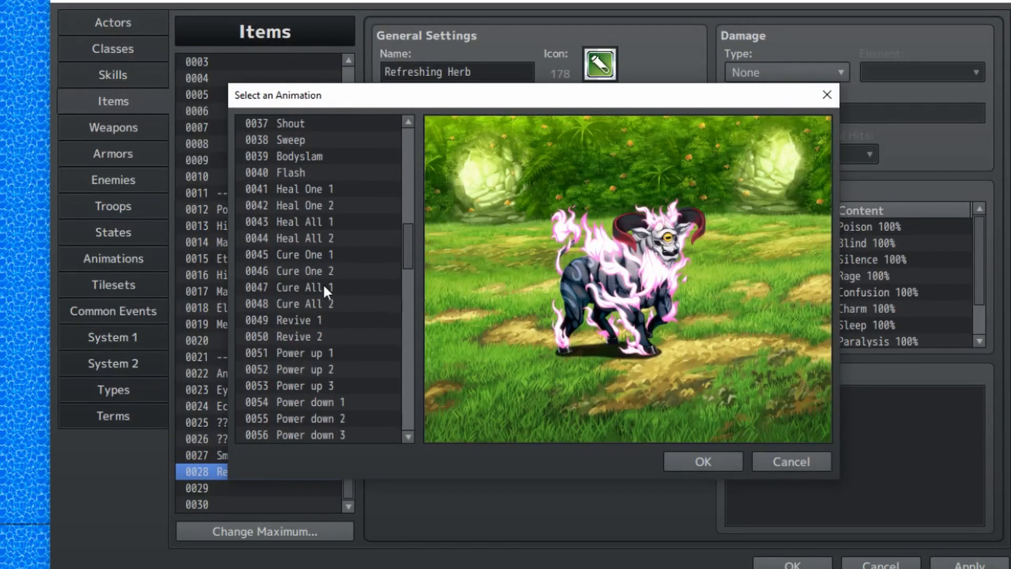
{"action": "left_click", "coordinate": [328, 271]}
{"action": "left_click", "coordinate": [337, 248]}
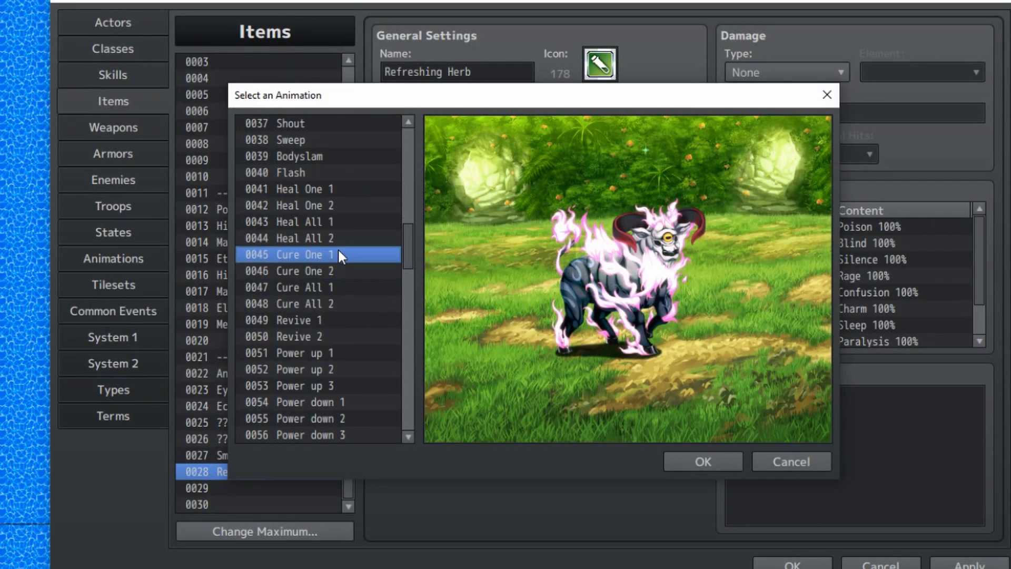
{"action": "left_click", "coordinate": [340, 271]}
{"action": "left_click", "coordinate": [688, 462]}
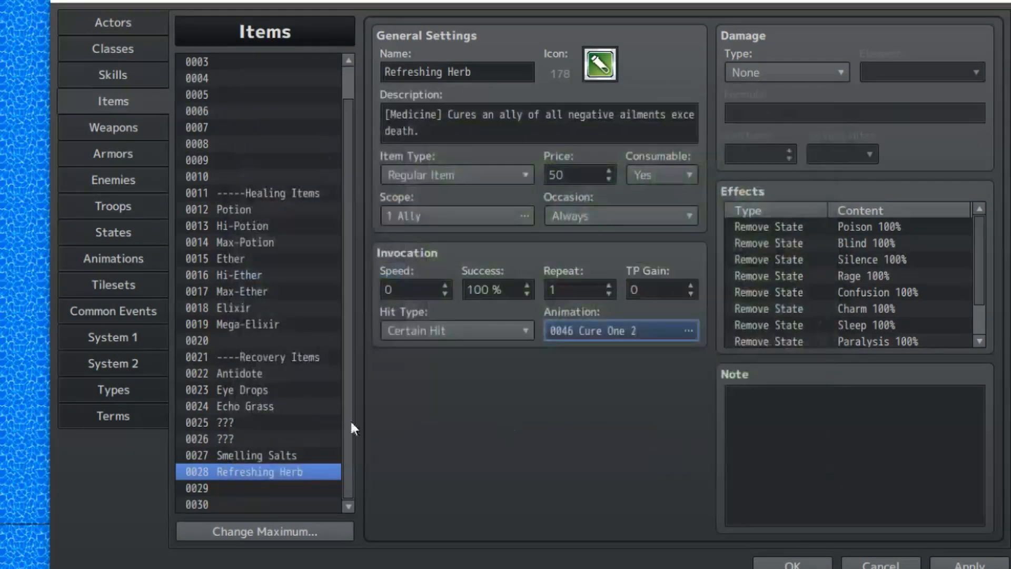
Raise the maximum number of items in the database to 50.
{"action": "left_click", "coordinate": [280, 530]}
{"action": "type", "text": "50"}
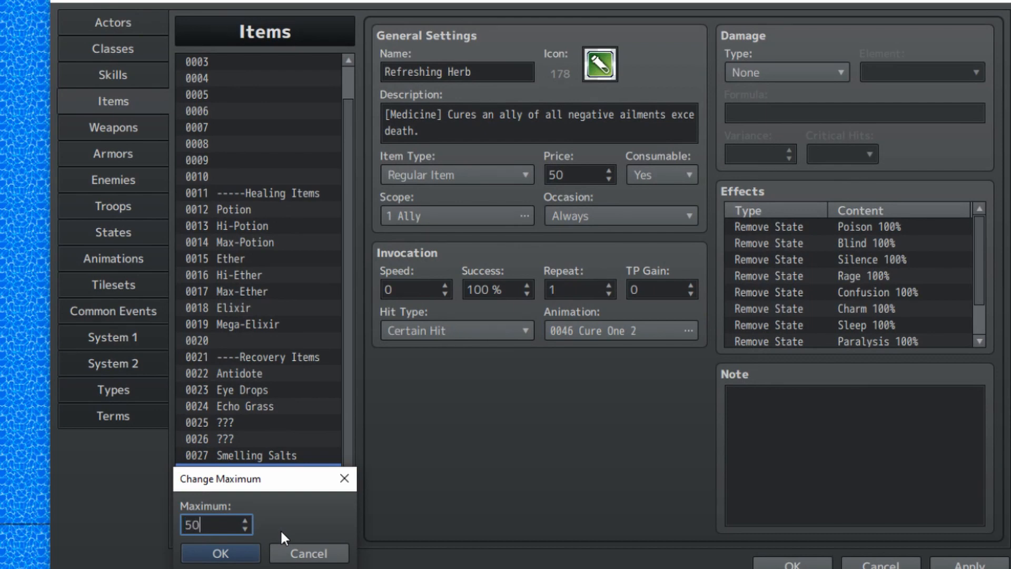
{"action": "key", "text": "Return"}
{"action": "scroll", "coordinate": [217, 247], "scroll_direction": "up", "scroll_amount": 4}
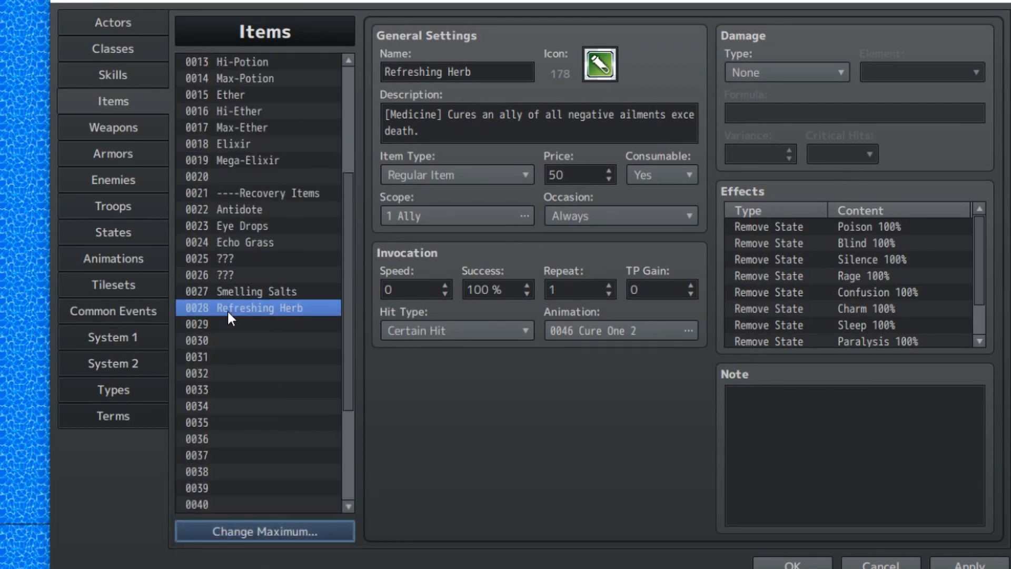
Assign the leafy herb icon 181 to the empty item 0029.
{"action": "left_click", "coordinate": [232, 323]}
{"action": "left_click", "coordinate": [601, 66]}
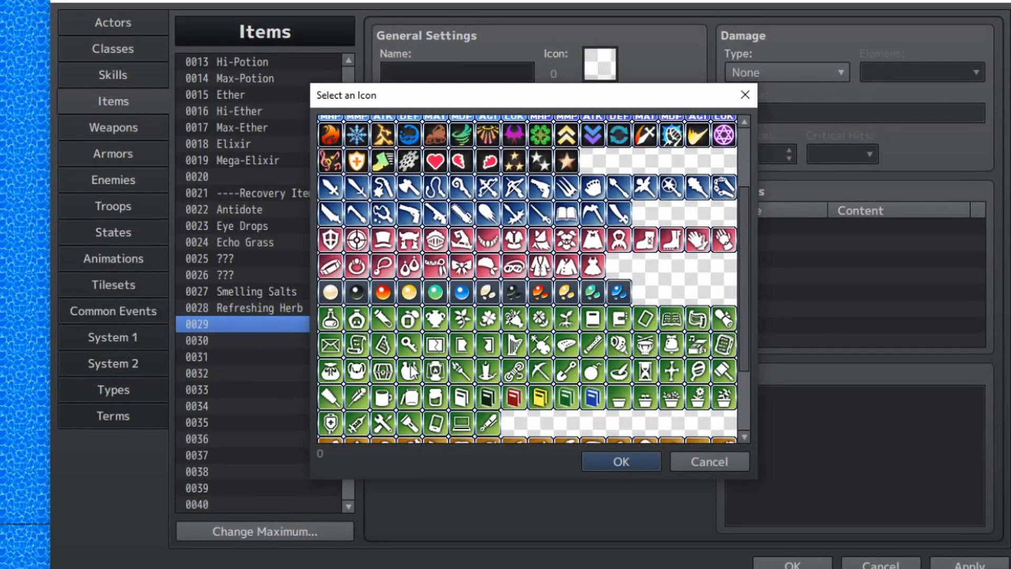
{"action": "left_click", "coordinate": [357, 324]}
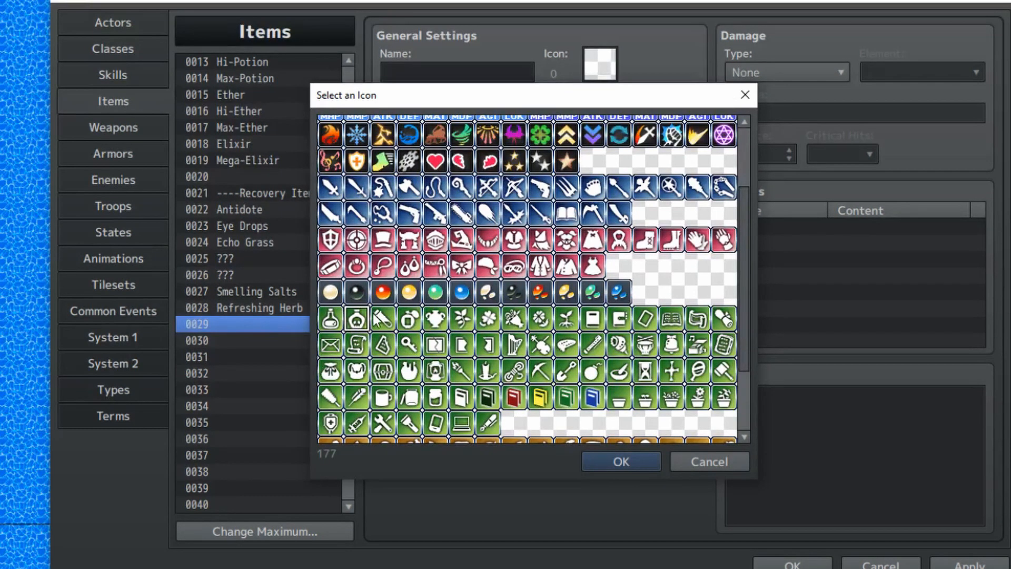
{"action": "left_click", "coordinate": [409, 319]}
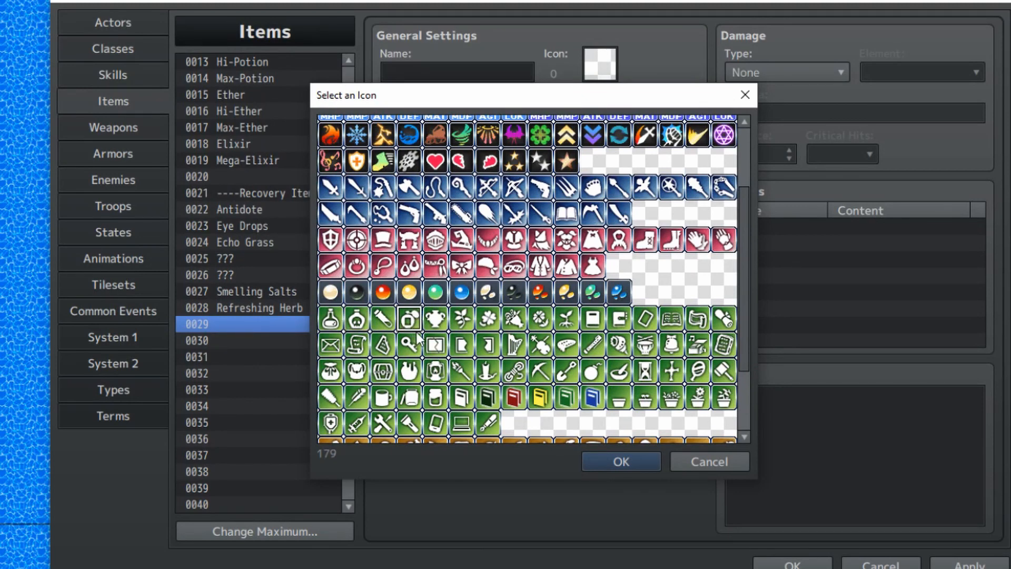
{"action": "double_click", "coordinate": [460, 323]}
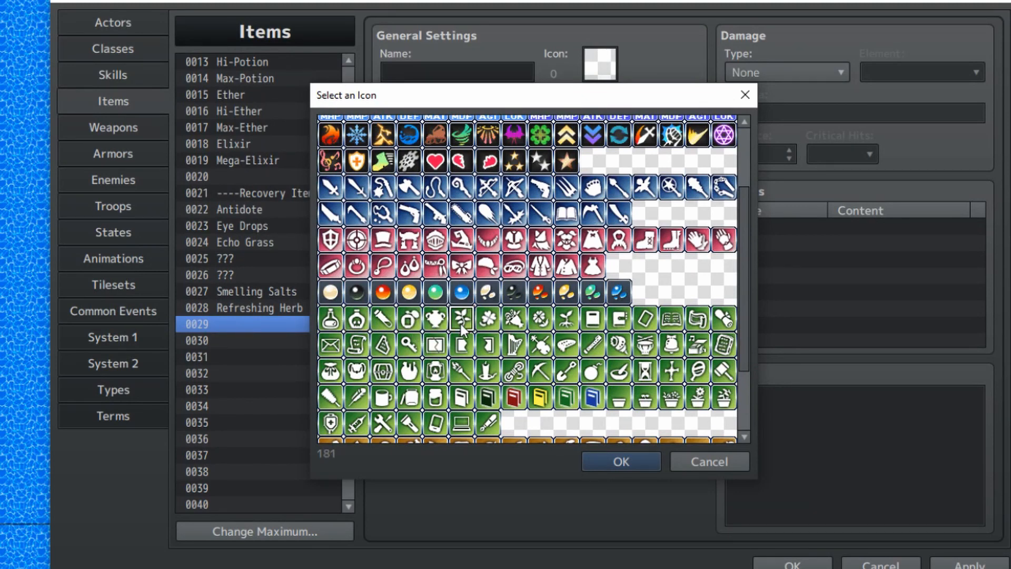
Clear the drafted name Phoenix from item 0029 and name the item ??? instead.
{"action": "left_click", "coordinate": [460, 73]}
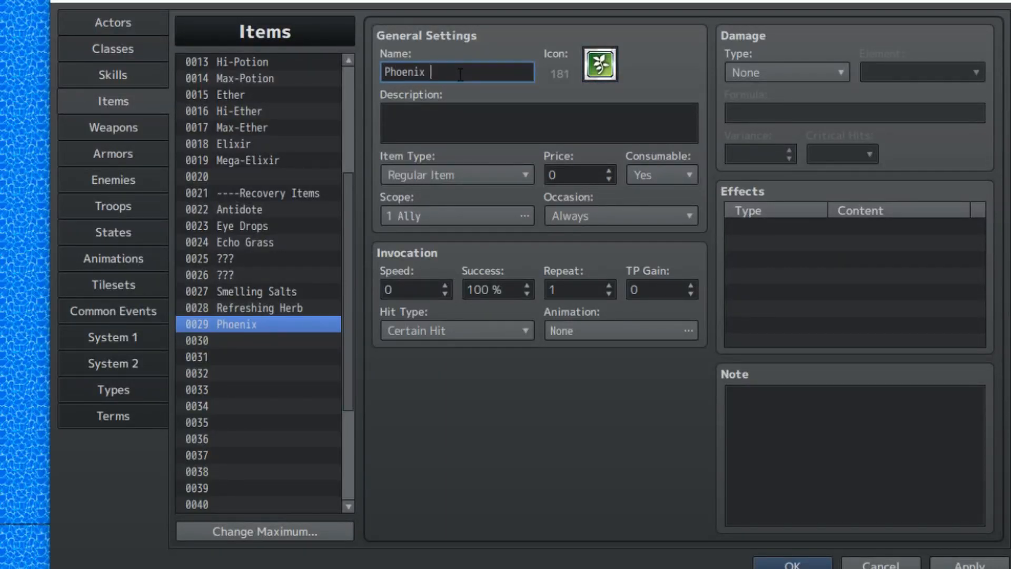
{"action": "key", "text": "ctrl+a"}
{"action": "key", "text": "BackSpace"}
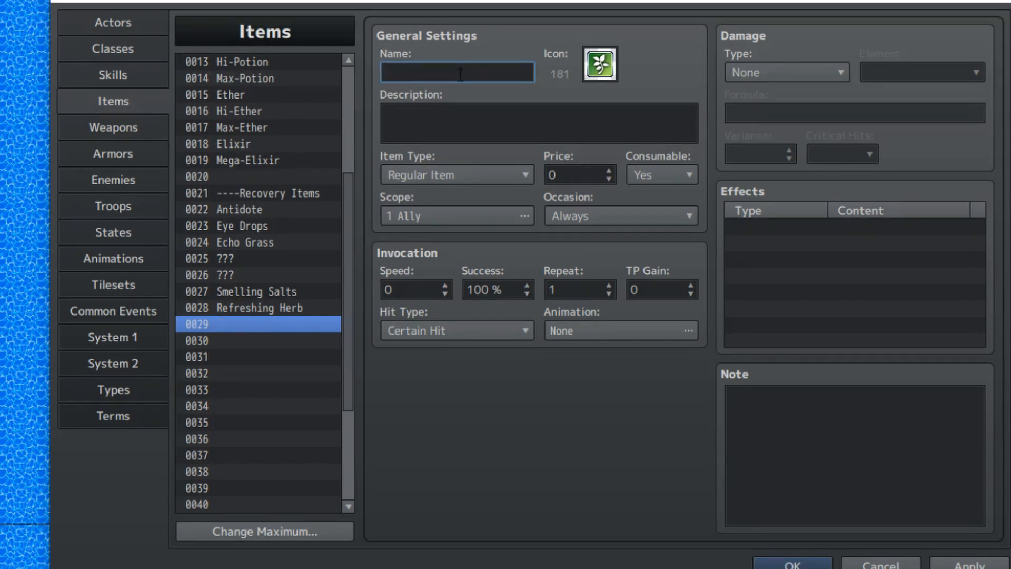
Describe item 0029 as "[Medicine] Revives a fallen ally and restores their health by 30%.".
{"action": "left_click", "coordinate": [448, 128]}
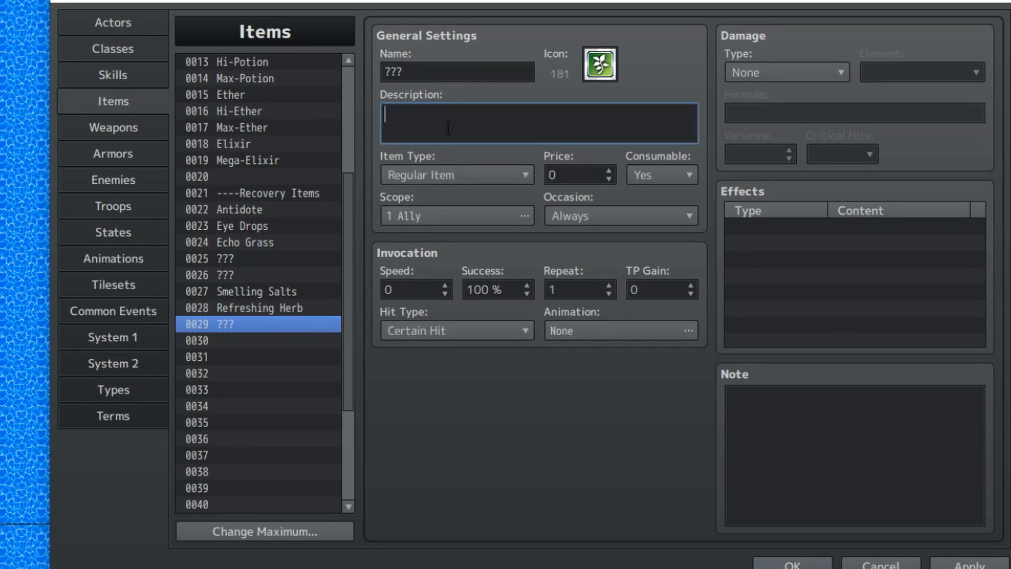
{"action": "type", "text": "[Medicine] Revive"}
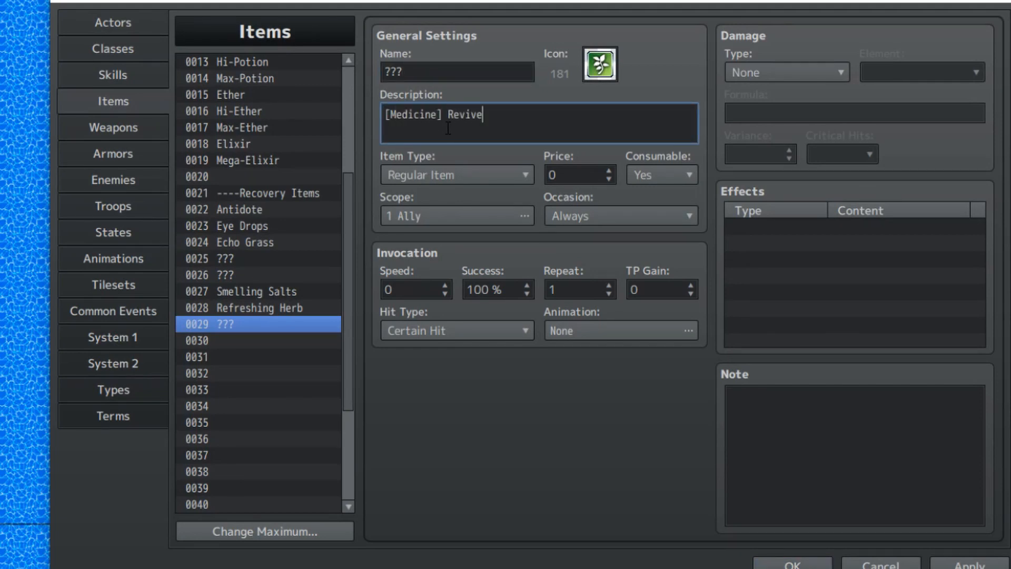
{"action": "type", "text": "s a fallen ally and restore"}
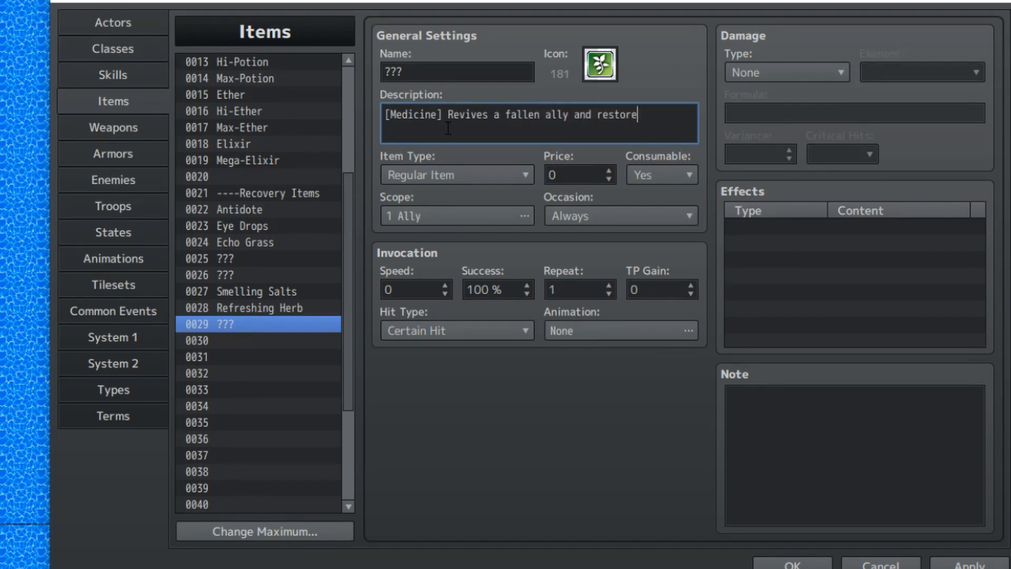
{"action": "type", "text": "s their health by "}
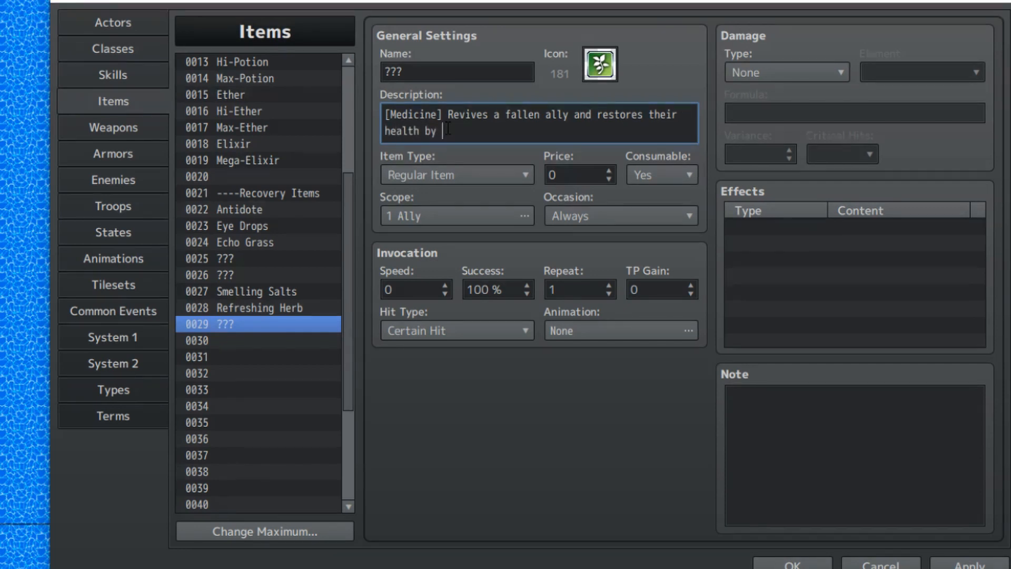
{"action": "type", "text": "30%."}
Set item 0029's scope to one dead ally and keep its occasion at Always.
{"action": "left_click", "coordinate": [420, 216]}
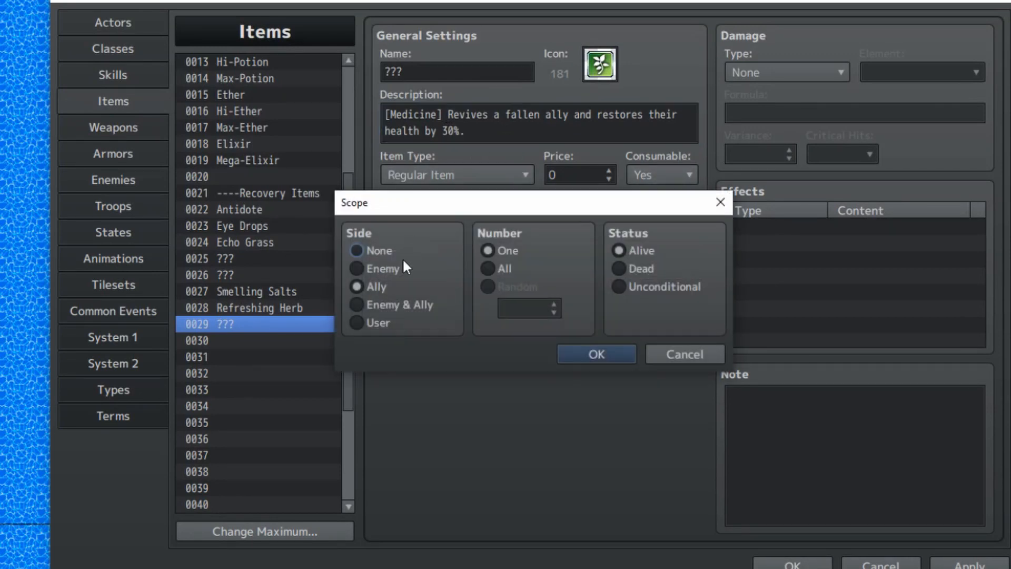
{"action": "left_click", "coordinate": [368, 287]}
{"action": "left_click", "coordinate": [501, 249]}
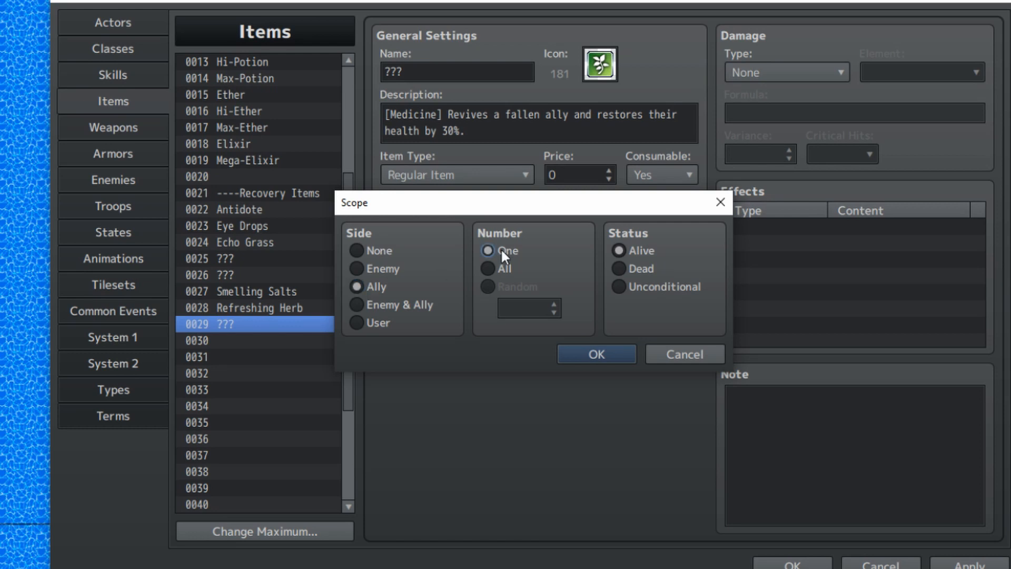
{"action": "left_click", "coordinate": [639, 269]}
{"action": "left_click", "coordinate": [597, 354]}
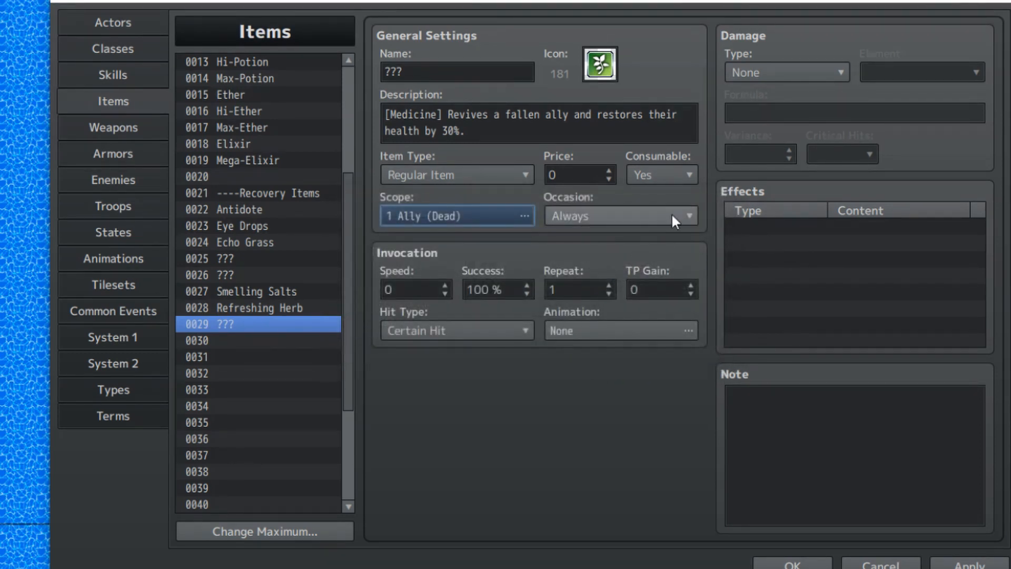
{"action": "left_click", "coordinate": [656, 214]}
{"action": "left_click", "coordinate": [656, 214]}
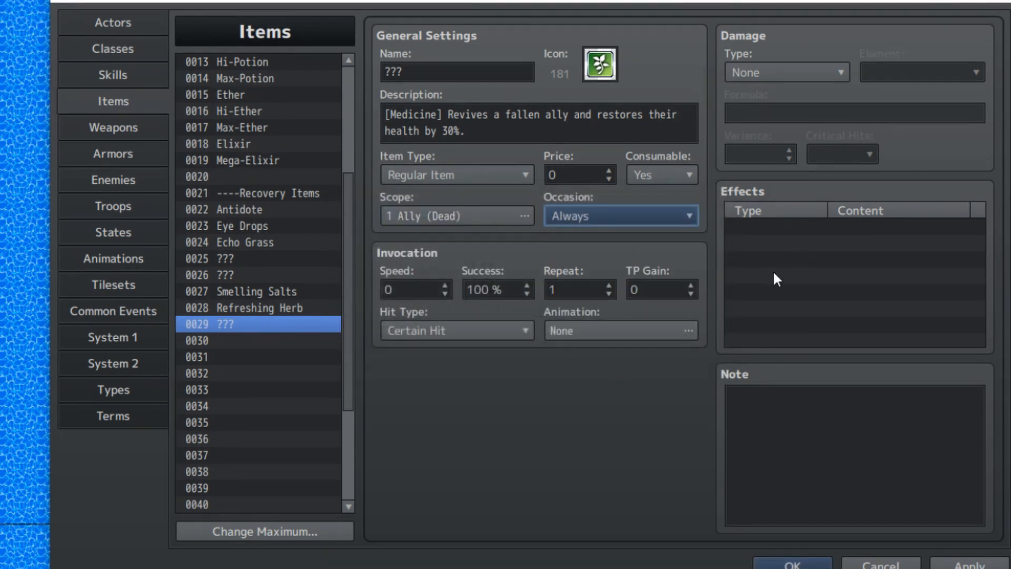
Preview the Revive 1 and Revive 2 animations for item 0029 and assign it 0049 Revive 1.
{"action": "left_click", "coordinate": [641, 336]}
{"action": "scroll", "coordinate": [299, 372], "scroll_direction": "down", "scroll_amount": 13}
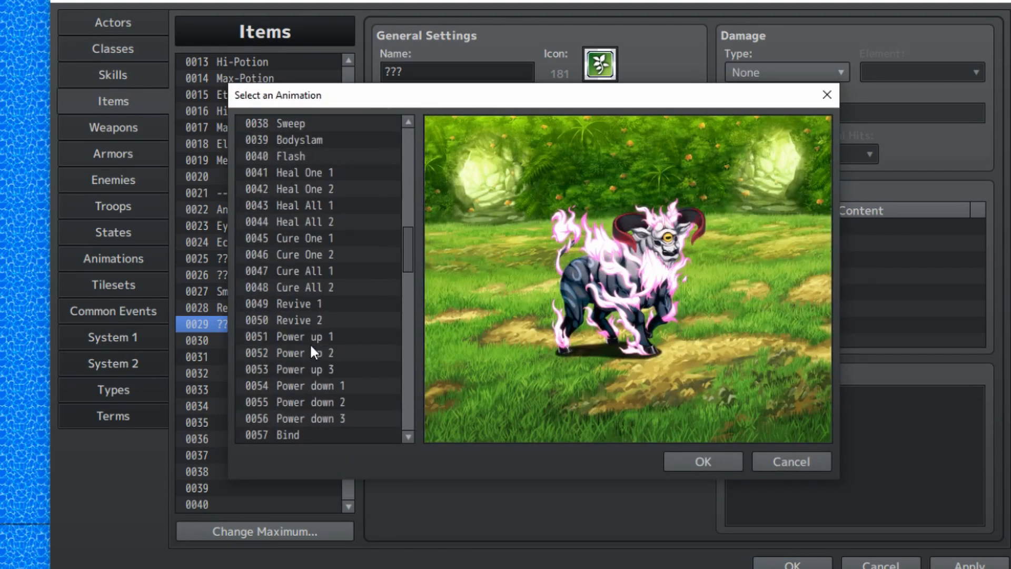
{"action": "left_click", "coordinate": [310, 271]}
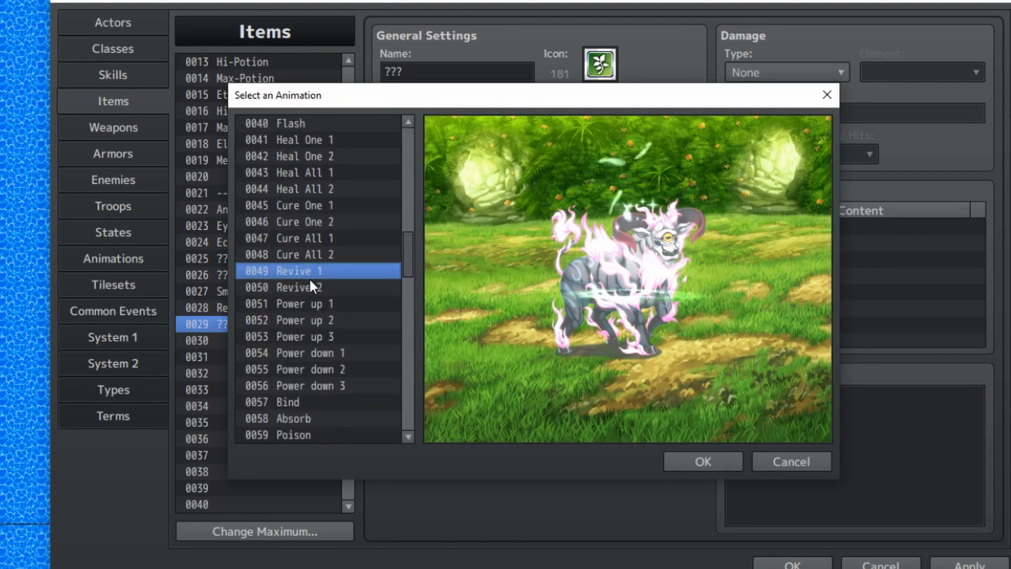
{"action": "left_click", "coordinate": [309, 284]}
{"action": "left_click", "coordinate": [318, 266]}
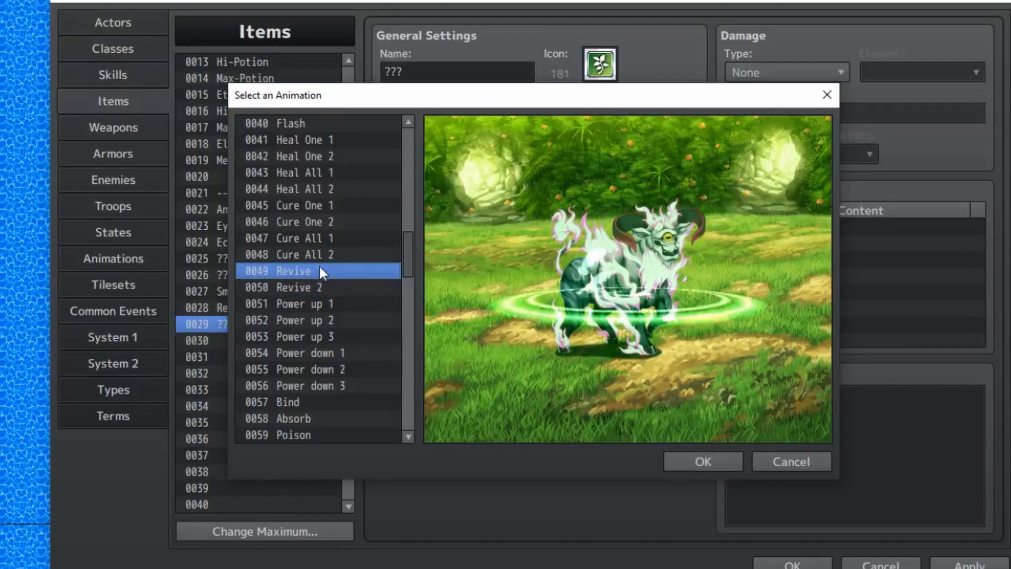
{"action": "left_click", "coordinate": [705, 462]}
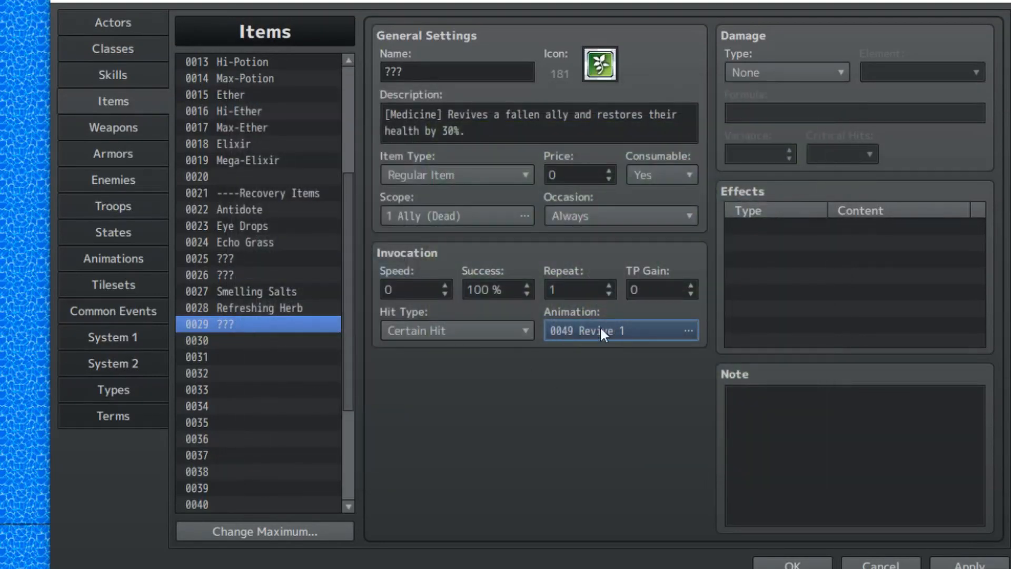
Add an effect to item 0029 that removes the Dead state at 100%.
{"action": "double_click", "coordinate": [780, 225]}
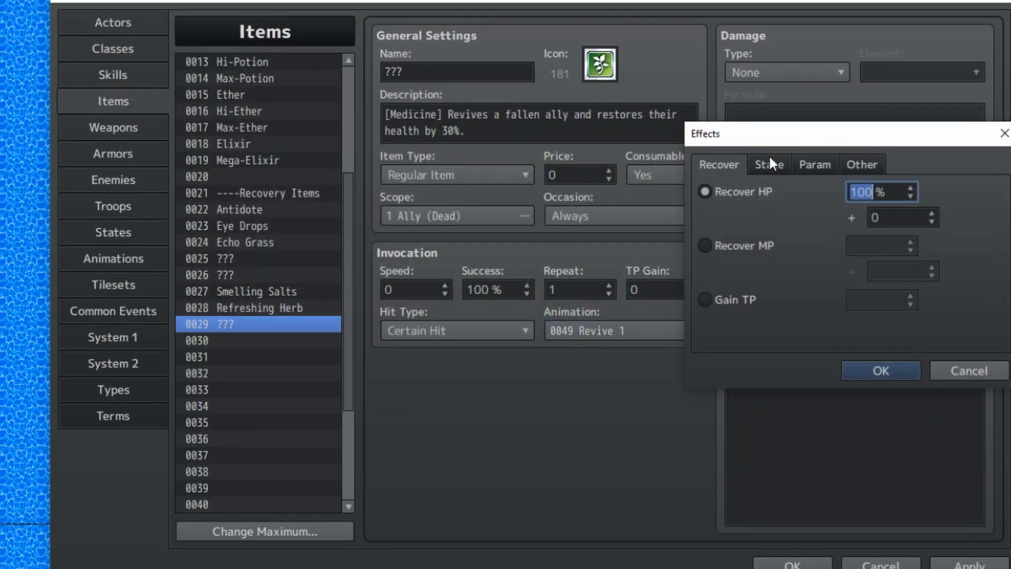
{"action": "left_click", "coordinate": [770, 164]}
{"action": "left_click", "coordinate": [756, 247]}
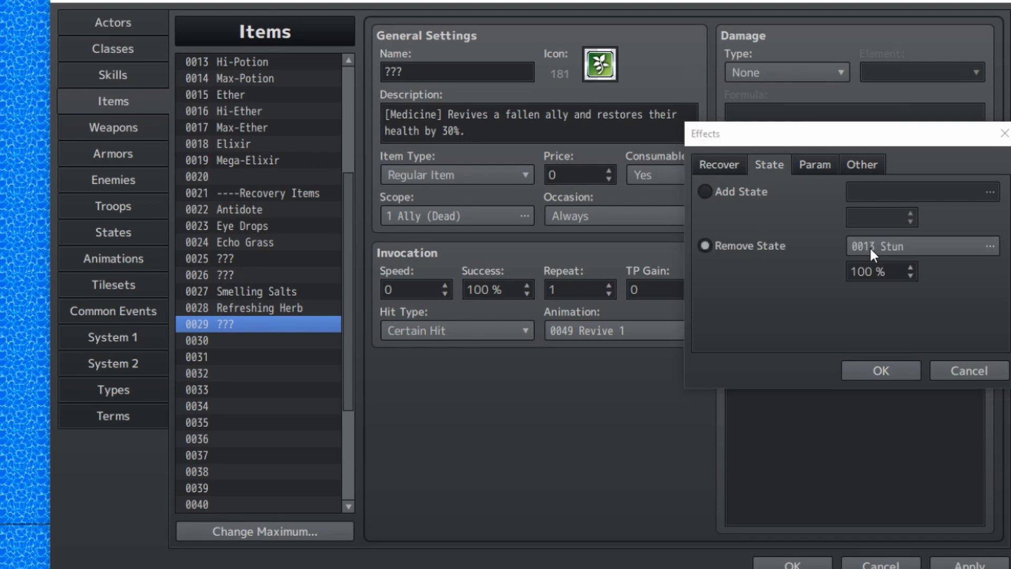
{"action": "left_click", "coordinate": [869, 245]}
{"action": "double_click", "coordinate": [889, 93]}
{"action": "left_click", "coordinate": [867, 368]}
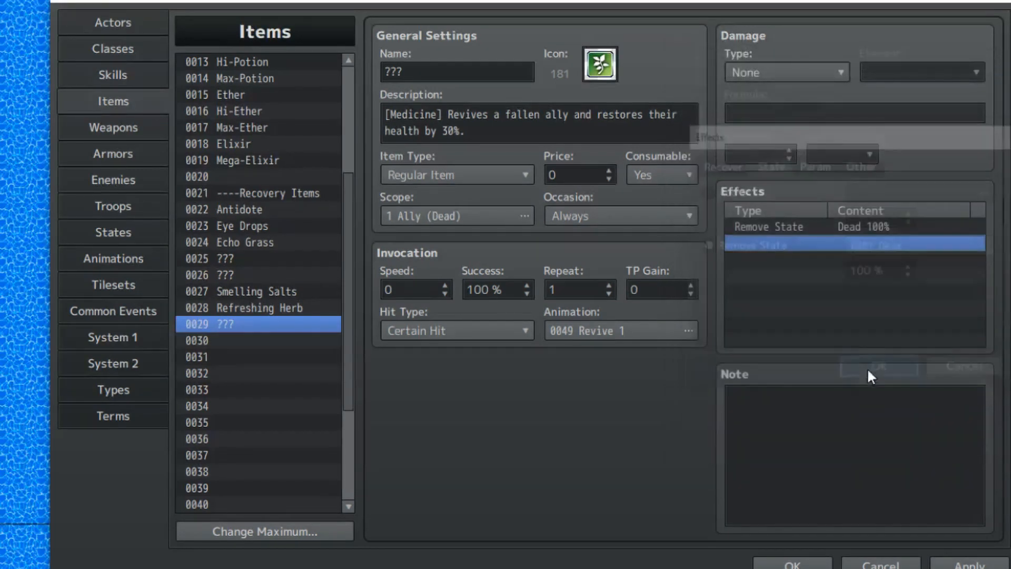
Set item 0029's damage type to HP Recover with the formula (b.mhp / 10) * 3 and apply the database changes.
{"action": "left_click", "coordinate": [778, 73]}
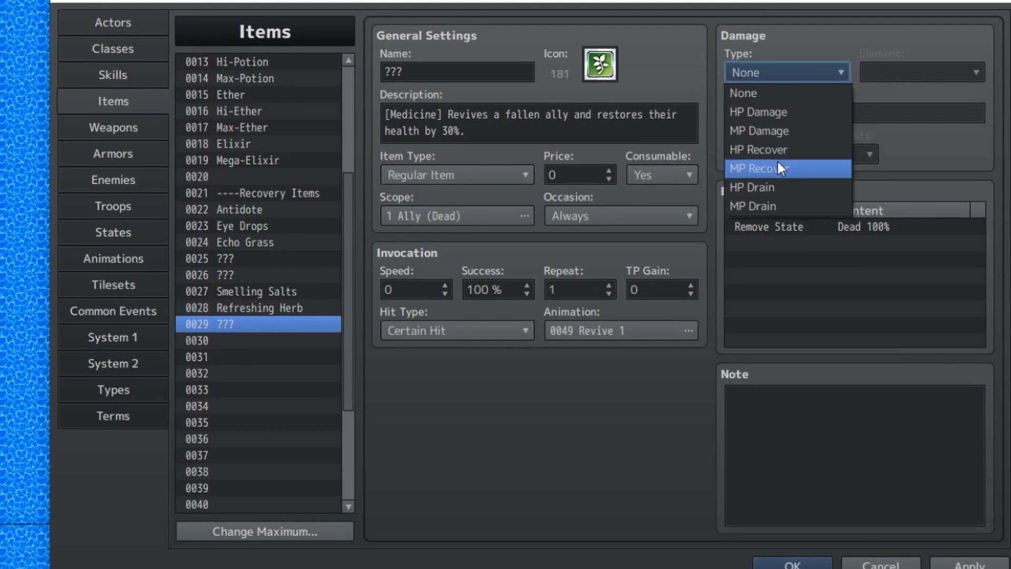
{"action": "left_click", "coordinate": [775, 152]}
{"action": "left_click", "coordinate": [823, 112]}
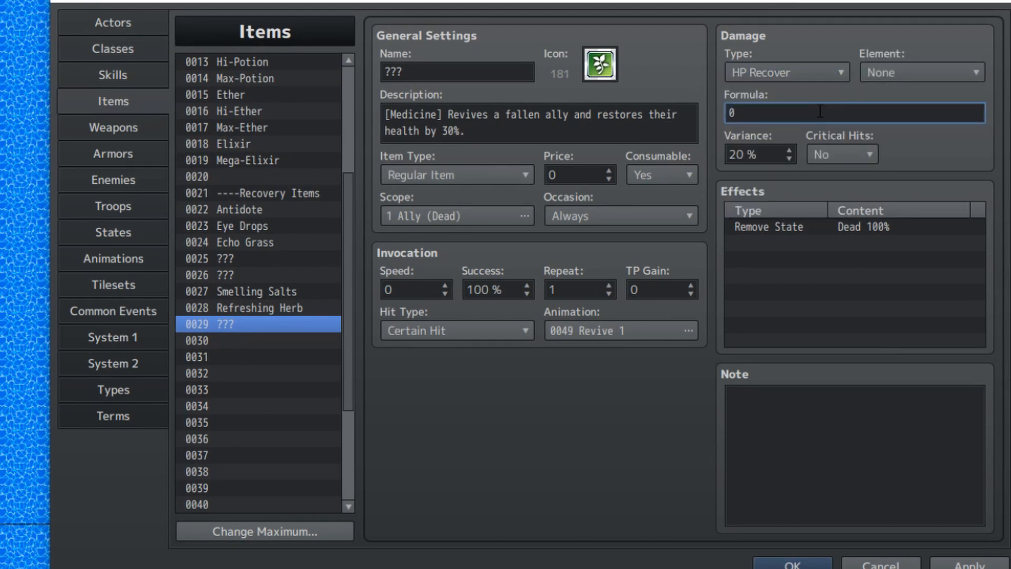
{"action": "double_click", "coordinate": [820, 112]}
{"action": "type", "text": "b.mhp / 10) * 3"}
{"action": "key", "text": "Home"}
{"action": "type", "text": "("}
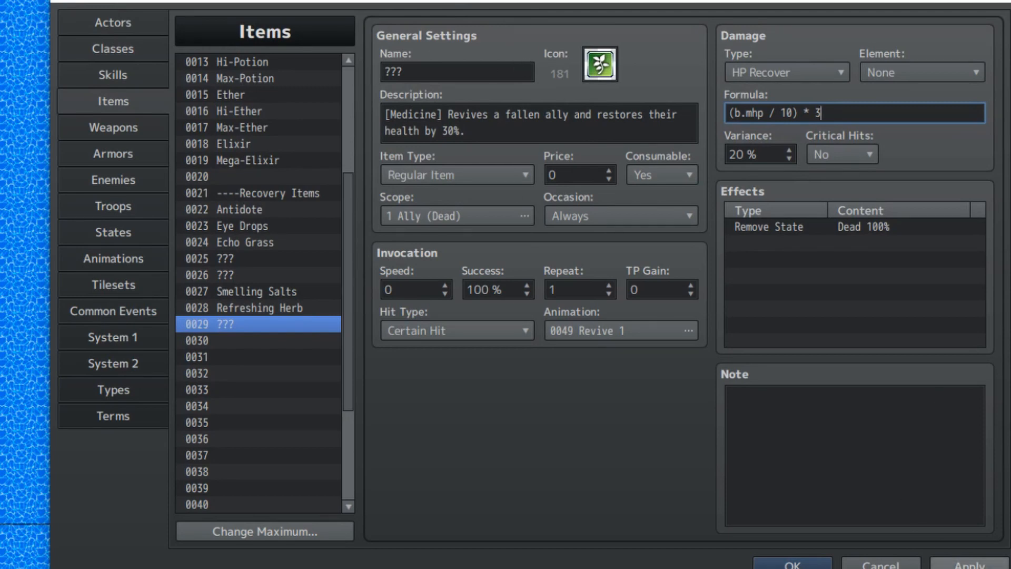
{"action": "left_click", "coordinate": [969, 564]}
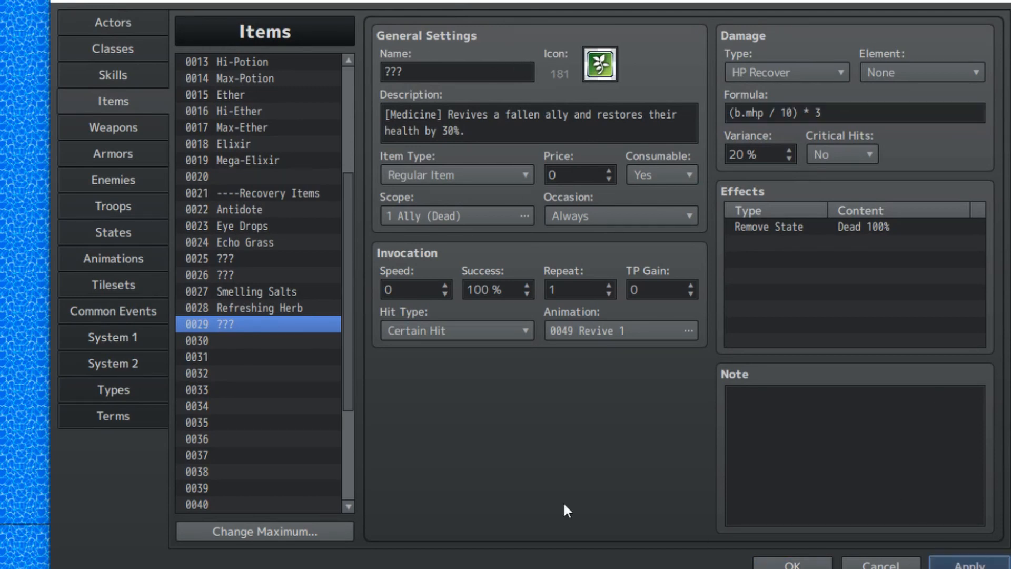
Duplicate item 0029 into slot 0030 and reword its description to "Revives all fallen allies and restores their health by 30%.".
{"action": "left_click", "coordinate": [249, 342]}
{"action": "key", "text": "ctrl+v"}
{"action": "left_click", "coordinate": [480, 131]}
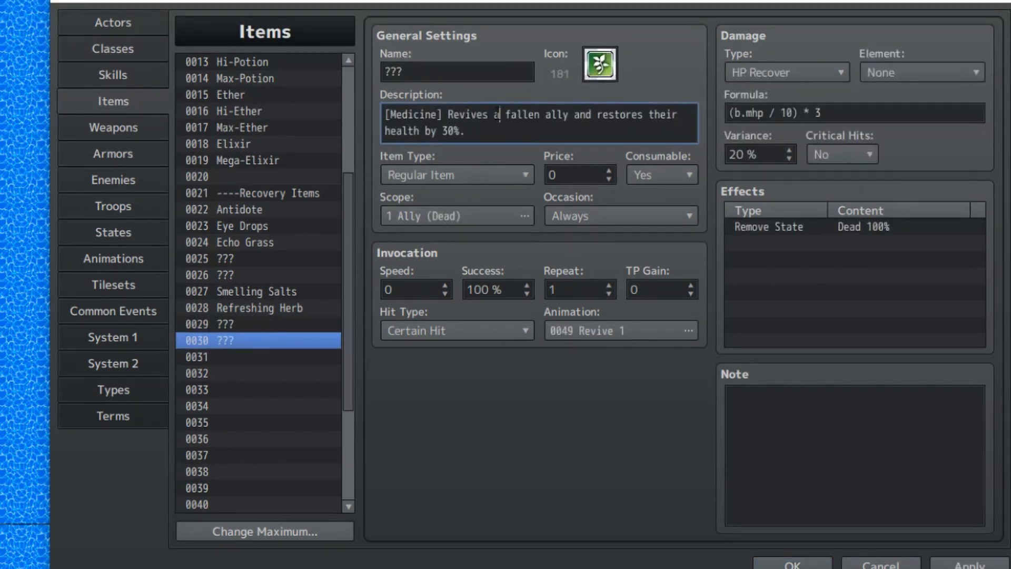
{"action": "type", "text": "ll"}
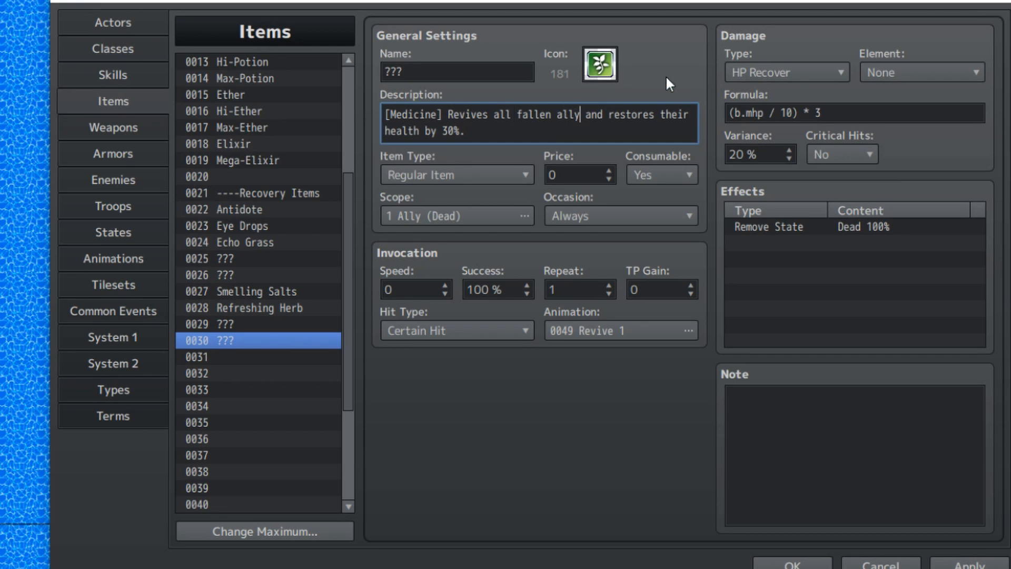
{"action": "key", "text": "BackSpace"}
{"action": "type", "text": "ies"}
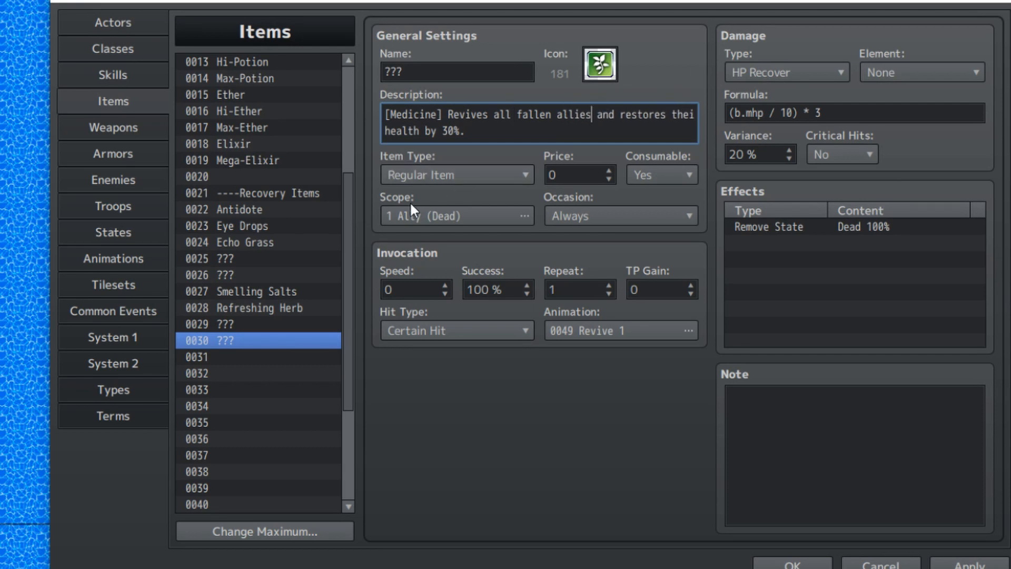
Change item 0030's scope to all dead allies, leaving its occasion at Always.
{"action": "double_click", "coordinate": [460, 213]}
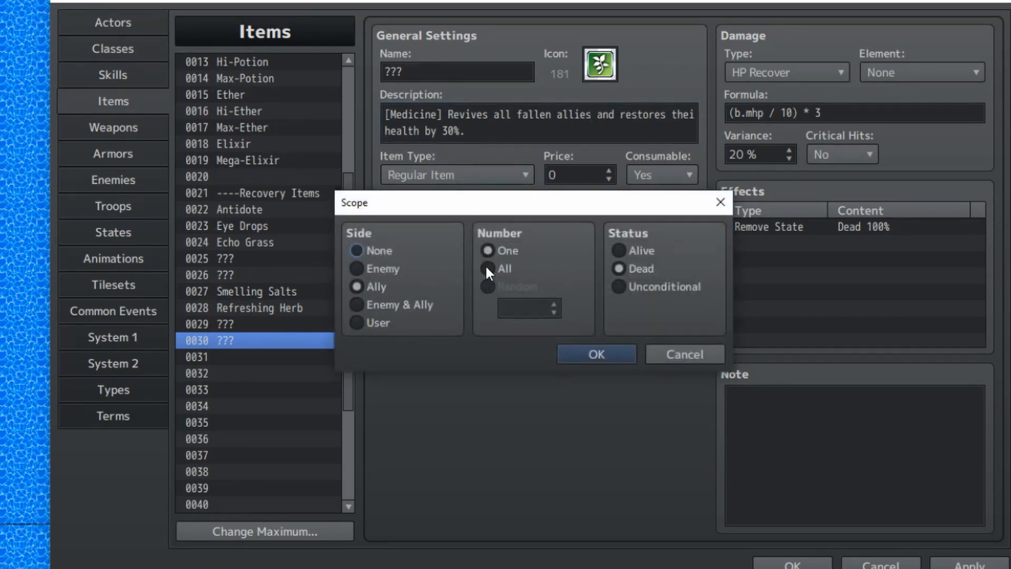
{"action": "left_click", "coordinate": [500, 269]}
{"action": "left_click", "coordinate": [593, 355]}
{"action": "left_click", "coordinate": [621, 219]}
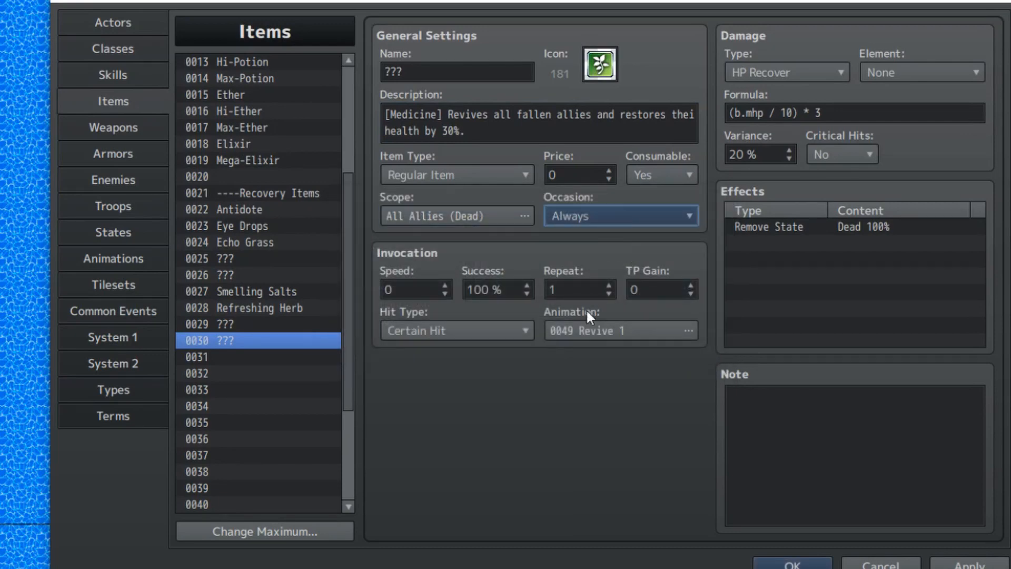
Preview the Revive 2 and Revive 1 animations for item 0030 and keep 0049 Revive 1.
{"action": "double_click", "coordinate": [582, 330]}
{"action": "left_click", "coordinate": [333, 295]}
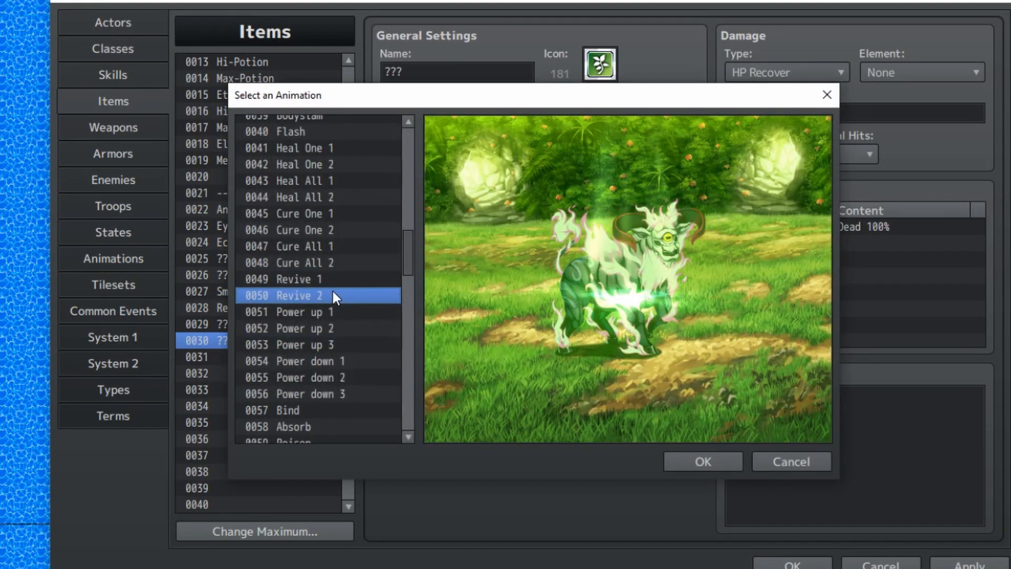
{"action": "left_click", "coordinate": [337, 275]}
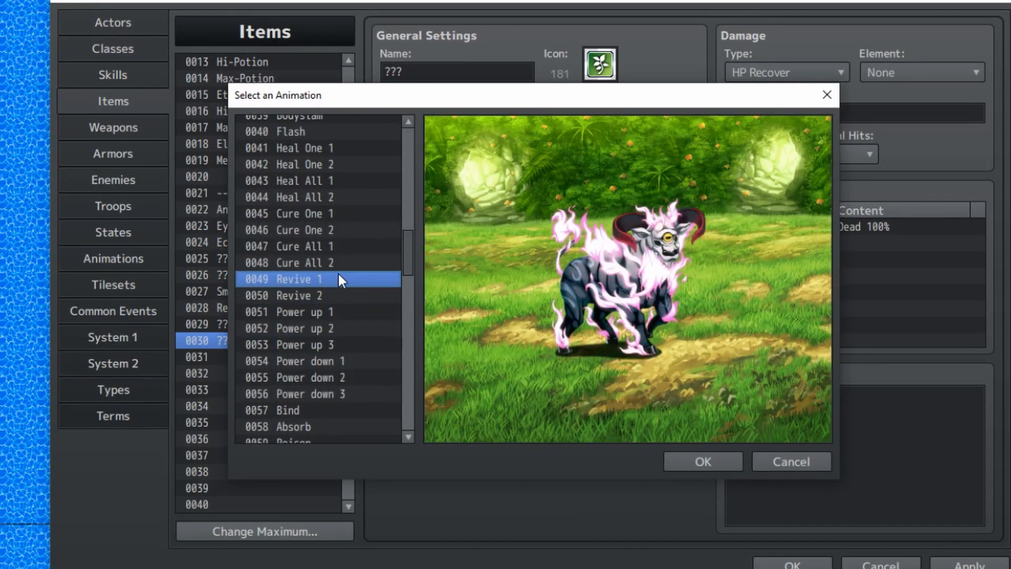
{"action": "left_click", "coordinate": [693, 458]}
Compare the settings of the two ??? revival items 0029 and 0030, and review the Refreshing Herb entry.
{"action": "left_click", "coordinate": [237, 325]}
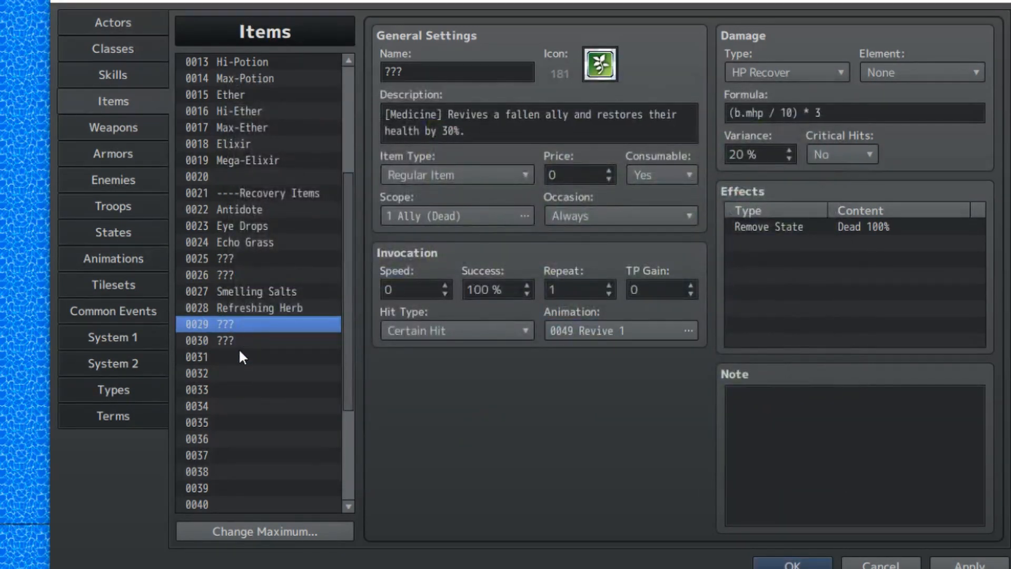
{"action": "left_click", "coordinate": [241, 346]}
{"action": "left_click", "coordinate": [247, 329]}
{"action": "left_click", "coordinate": [246, 345]}
{"action": "left_click", "coordinate": [260, 329]}
{"action": "left_click", "coordinate": [255, 340]}
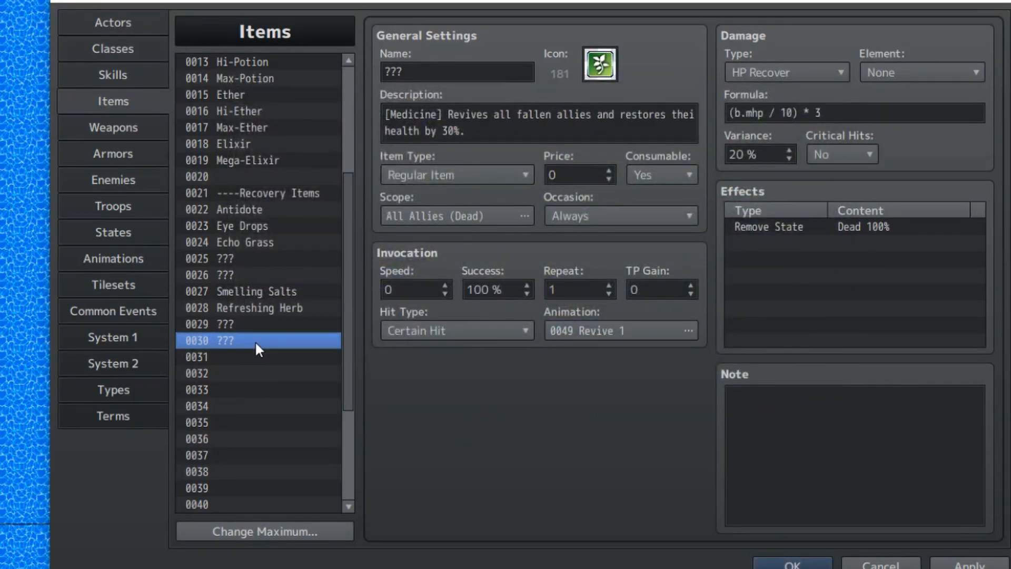
{"action": "left_click", "coordinate": [254, 323]}
{"action": "left_click", "coordinate": [255, 340]}
{"action": "left_click", "coordinate": [251, 307]}
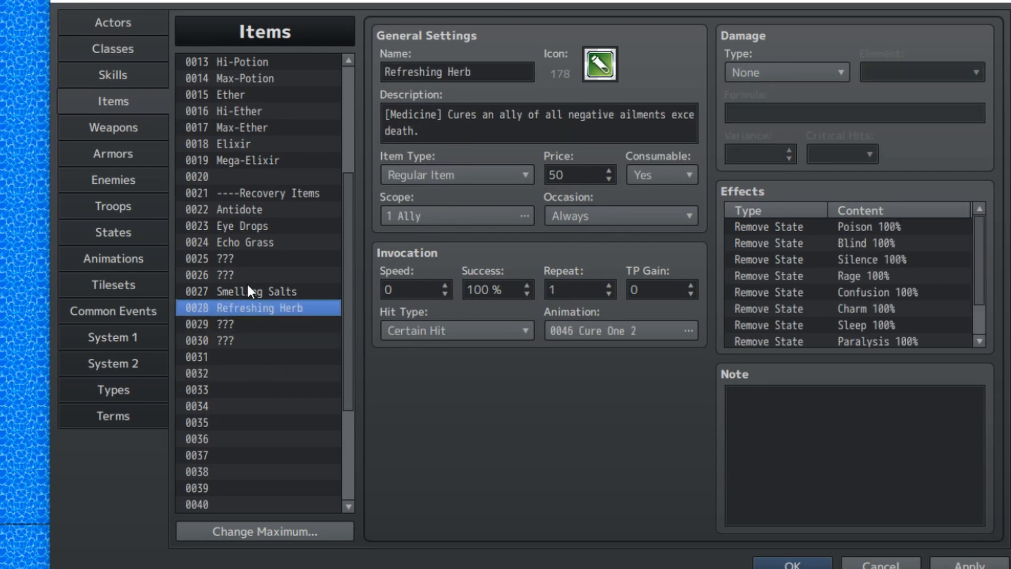
Review the finished healing and recovery item entries, from Mega-Elixir to the unnamed revival items, and the empty slots below them.
{"action": "left_click", "coordinate": [261, 291]}
{"action": "left_click", "coordinate": [251, 319]}
{"action": "scroll", "coordinate": [251, 319], "scroll_direction": "down", "scroll_amount": 1}
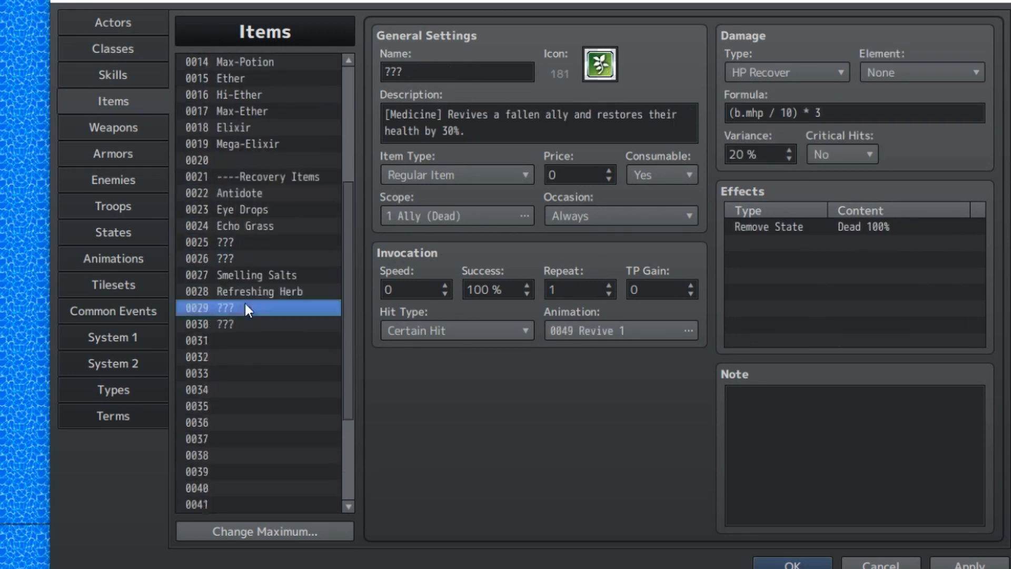
{"action": "scroll", "coordinate": [253, 264], "scroll_direction": "up", "scroll_amount": 3}
{"action": "left_click", "coordinate": [246, 274]}
{"action": "left_click", "coordinate": [251, 357]}
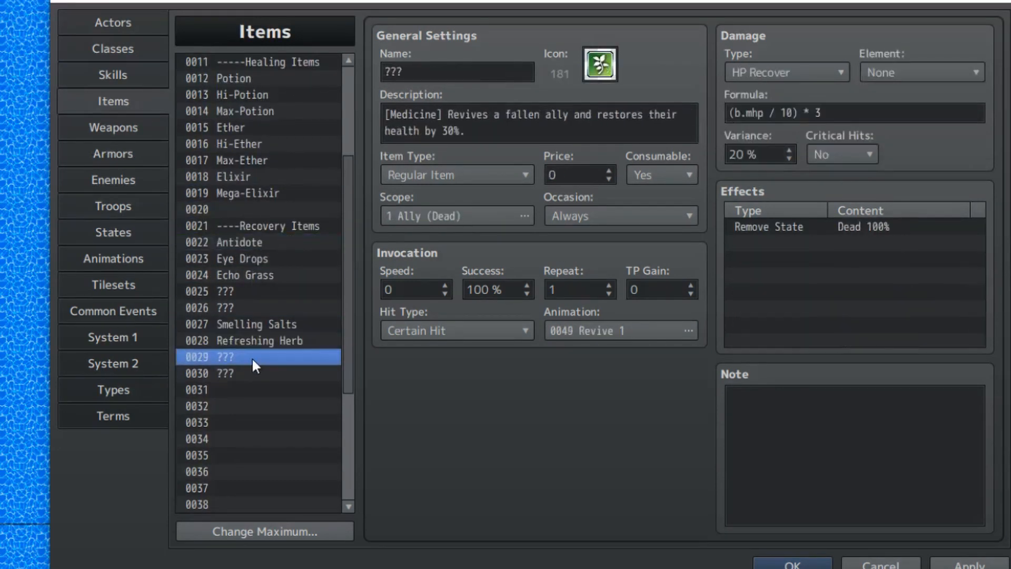
{"action": "scroll", "coordinate": [248, 174], "scroll_direction": "up", "scroll_amount": 4}
{"action": "left_click", "coordinate": [260, 208]}
{"action": "left_click", "coordinate": [241, 258]}
{"action": "scroll", "coordinate": [240, 263], "scroll_direction": "down", "scroll_amount": 13}
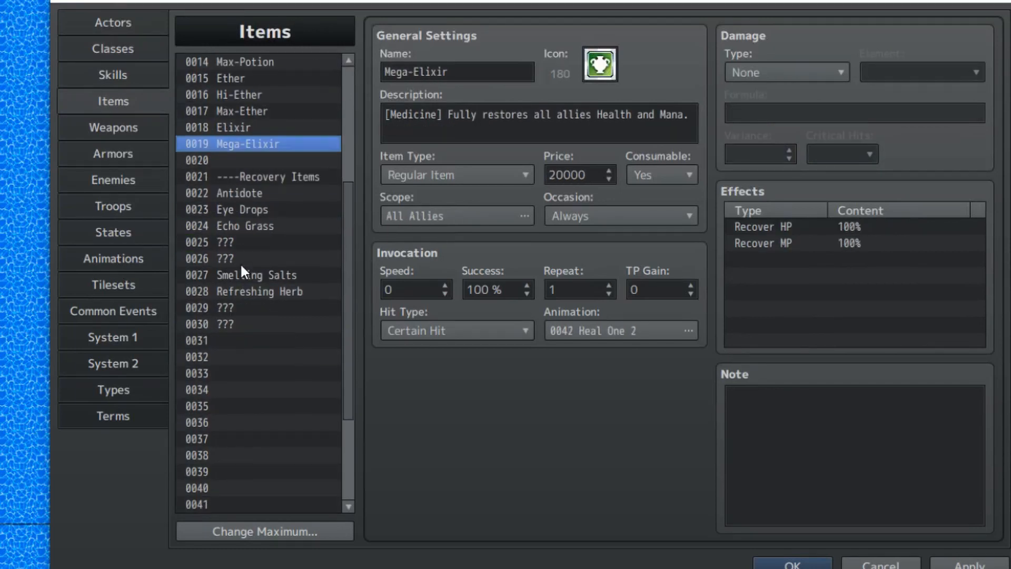
{"action": "left_click", "coordinate": [248, 258]}
{"action": "scroll", "coordinate": [255, 249], "scroll_direction": "up", "scroll_amount": 11}
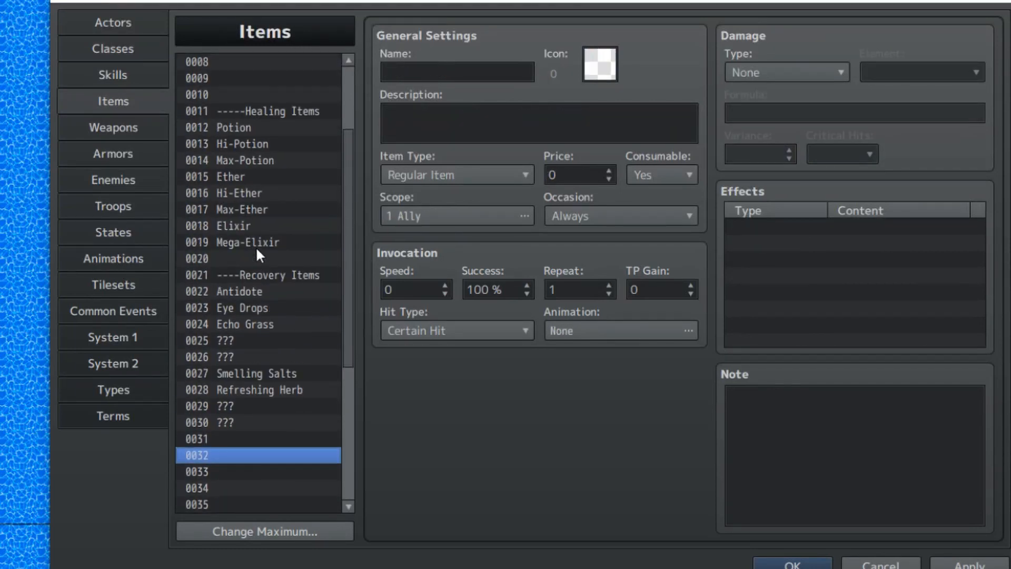
{"action": "scroll", "coordinate": [253, 284], "scroll_direction": "down", "scroll_amount": 9}
{"action": "scroll", "coordinate": [240, 366], "scroll_direction": "down", "scroll_amount": 4}
{"action": "scroll", "coordinate": [233, 316], "scroll_direction": "up", "scroll_amount": 2}
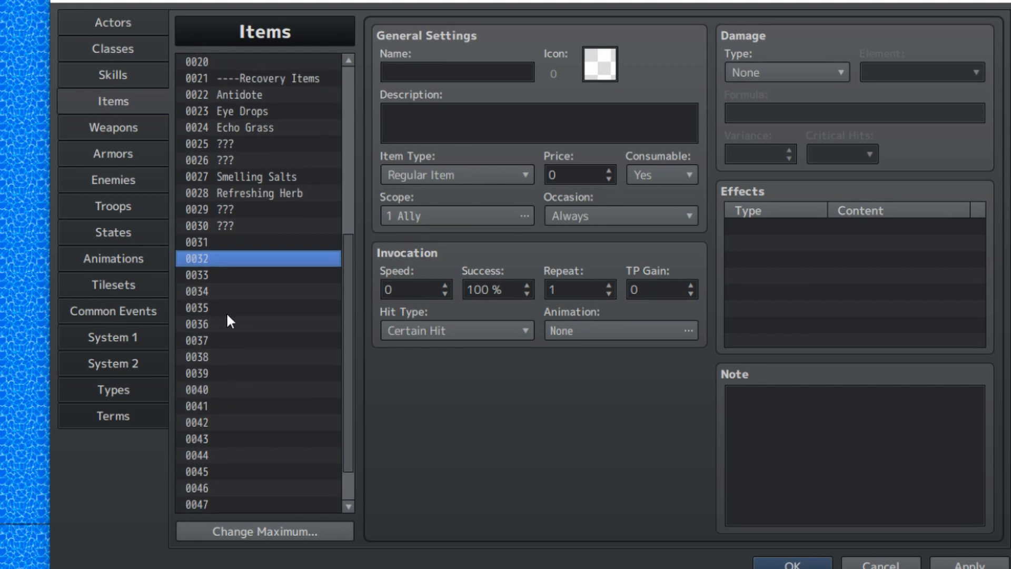
Name item slot 0036 "----Stat Boost" as the header for a new item category.
{"action": "left_click", "coordinate": [235, 324]}
{"action": "left_click", "coordinate": [442, 79]}
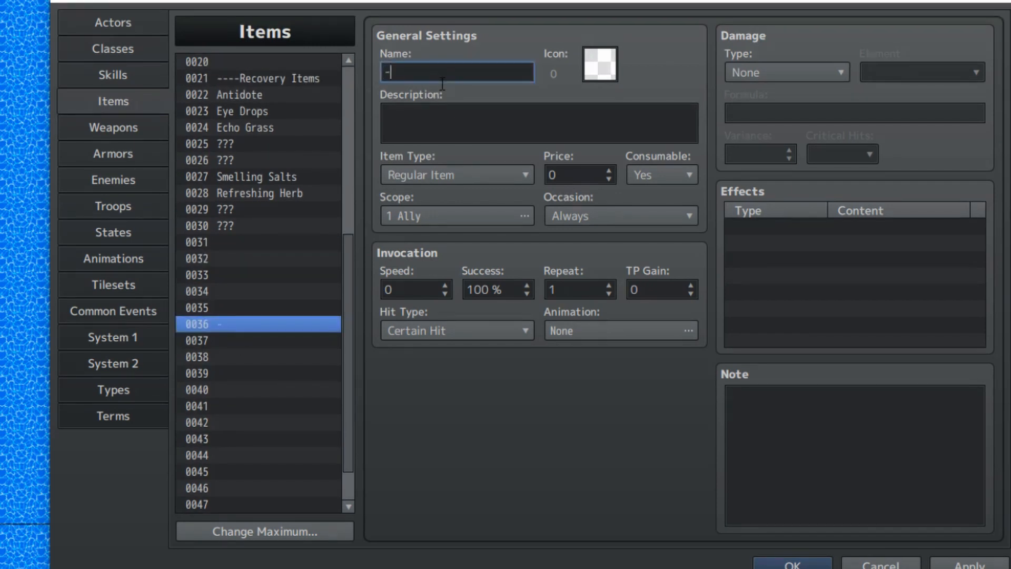
{"action": "type", "text": "----Stat Boost"}
{"action": "left_click", "coordinate": [253, 340]}
Raise the maximum number of item slots to 100.
{"action": "key", "text": "Down"}
{"action": "key", "text": "Down"}
{"action": "key", "text": "Down"}
{"action": "scroll", "coordinate": [241, 436], "scroll_direction": "down", "scroll_amount": 3}
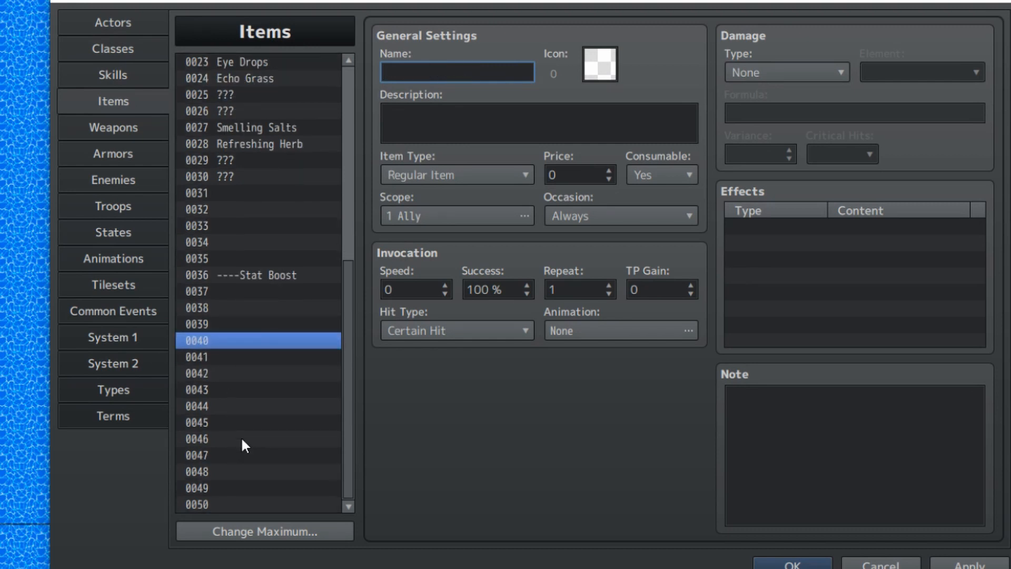
{"action": "left_click", "coordinate": [232, 533]}
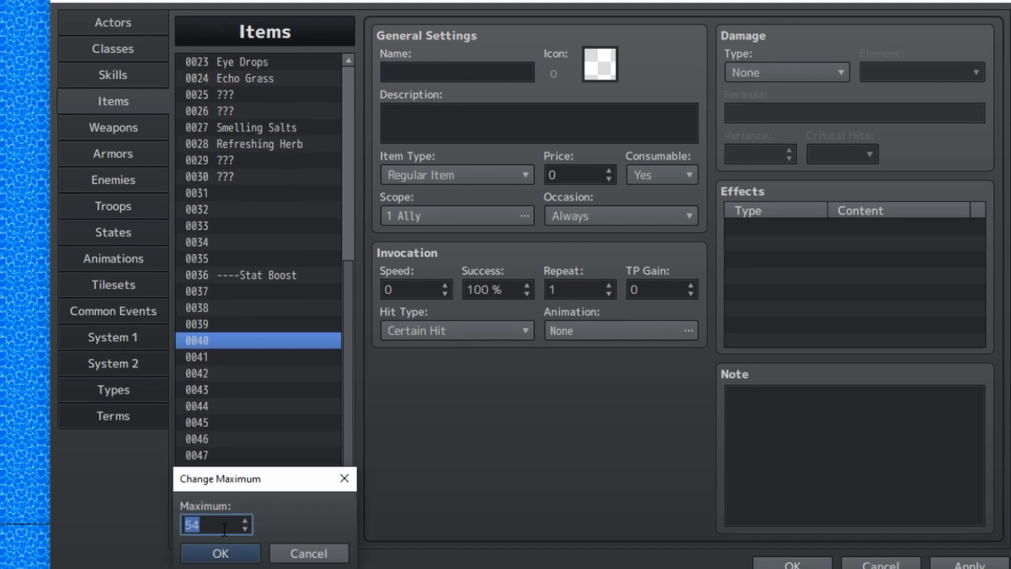
{"action": "type", "text": "100"}
{"action": "key", "text": "Return"}
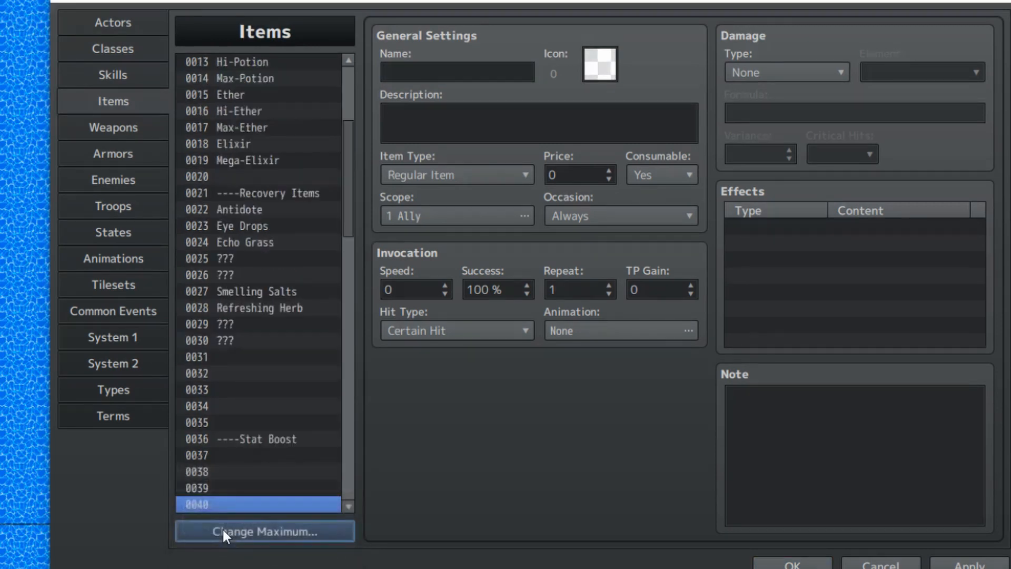
Name item slot 0051 "-----" as a placeholder divider for another item category.
{"action": "scroll", "coordinate": [258, 378], "scroll_direction": "down", "scroll_amount": 3}
{"action": "scroll", "coordinate": [259, 387], "scroll_direction": "down", "scroll_amount": 3}
{"action": "left_click", "coordinate": [227, 374]}
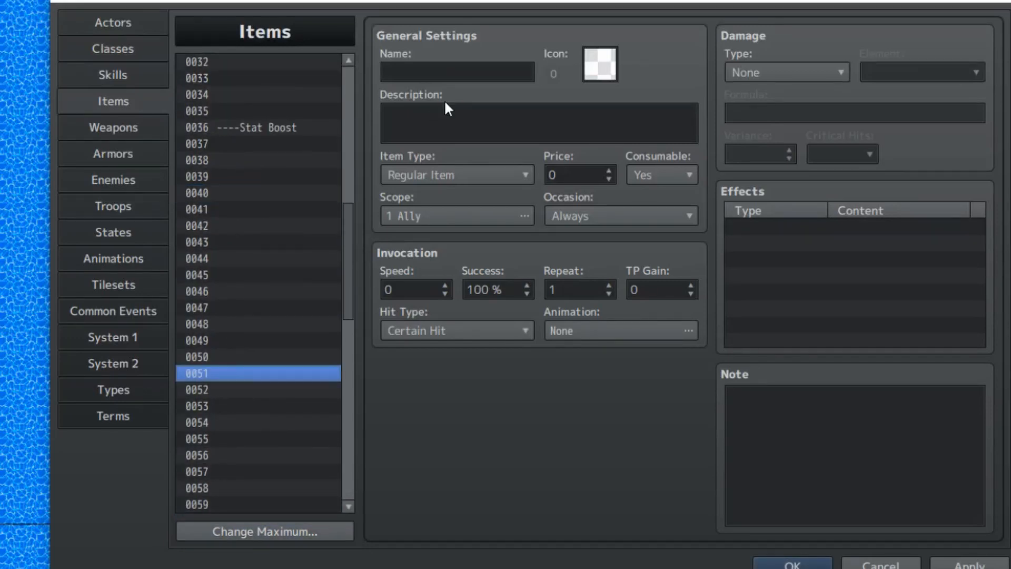
{"action": "left_click", "coordinate": [457, 74]}
{"action": "type", "text": "----"}
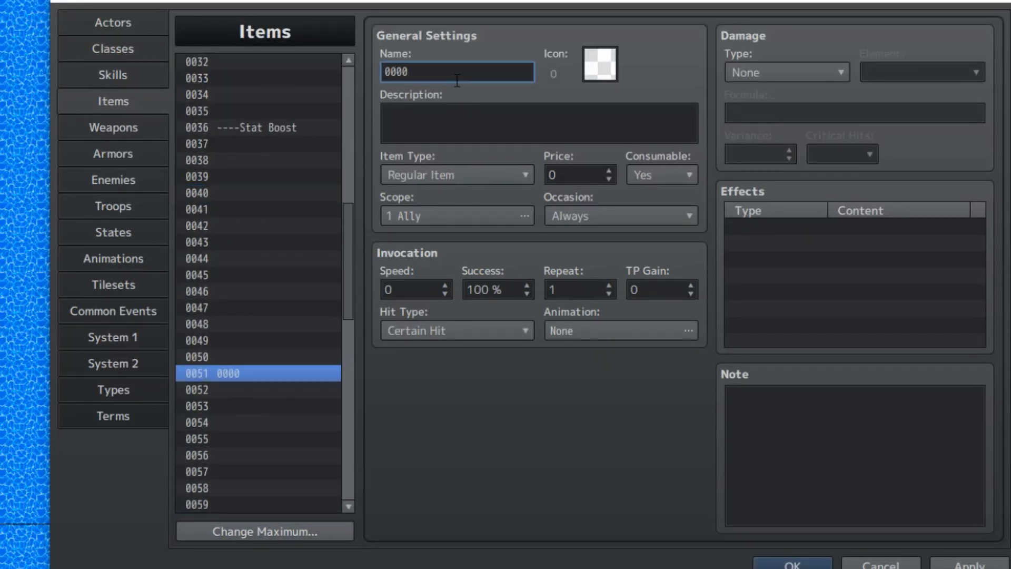
{"action": "key", "text": "BackSpace"}
{"action": "key", "text": "BackSpace"}
{"action": "key", "text": "BackSpace"}
{"action": "key", "text": "BackSpace"}
{"action": "type", "text": "--"}
Go back up to the start of the item list and apply the database changes.
{"action": "key", "text": "Up"}
{"action": "key", "text": "Up"}
{"action": "key", "text": "Up"}
{"action": "key", "text": "Up"}
{"action": "key", "text": "Up"}
{"action": "key", "text": "Up"}
{"action": "key", "text": "Up"}
{"action": "key", "text": "Up"}
{"action": "key", "text": "Up"}
{"action": "key", "text": "Up"}
{"action": "key", "text": "Up"}
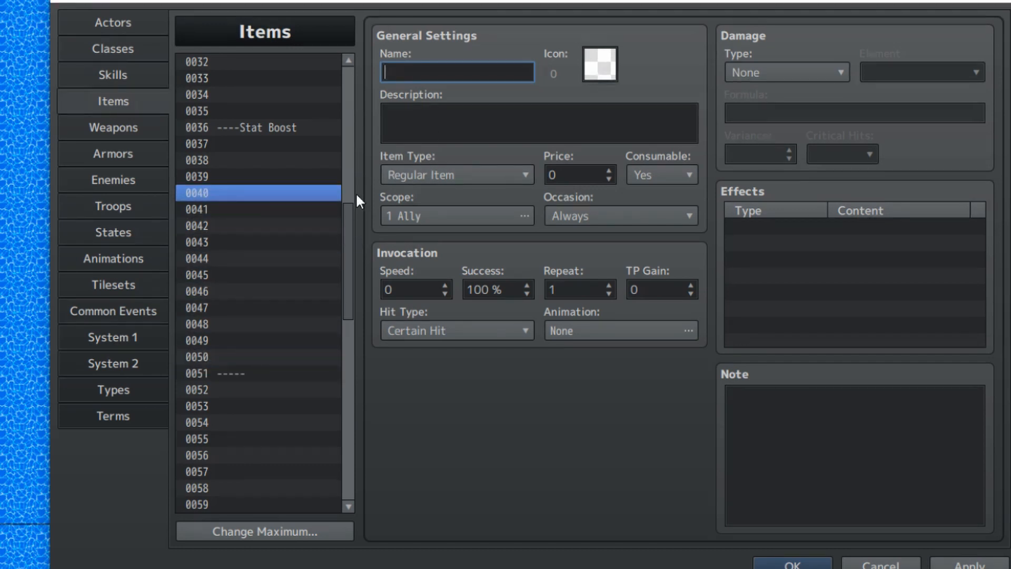
{"action": "left_click_drag", "start_coordinate": [349, 208], "coordinate": [360, 74]}
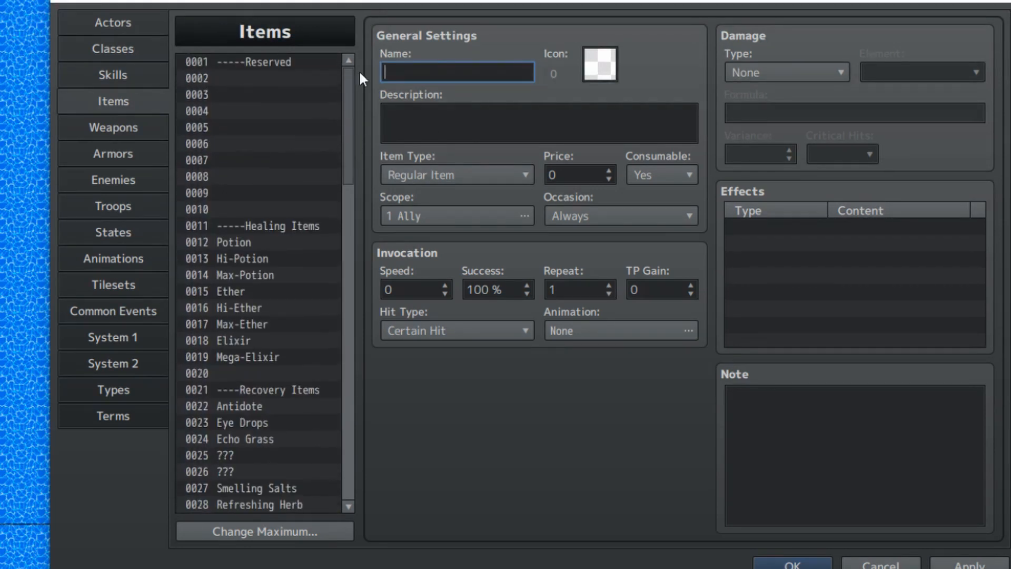
{"action": "left_click", "coordinate": [969, 565]}
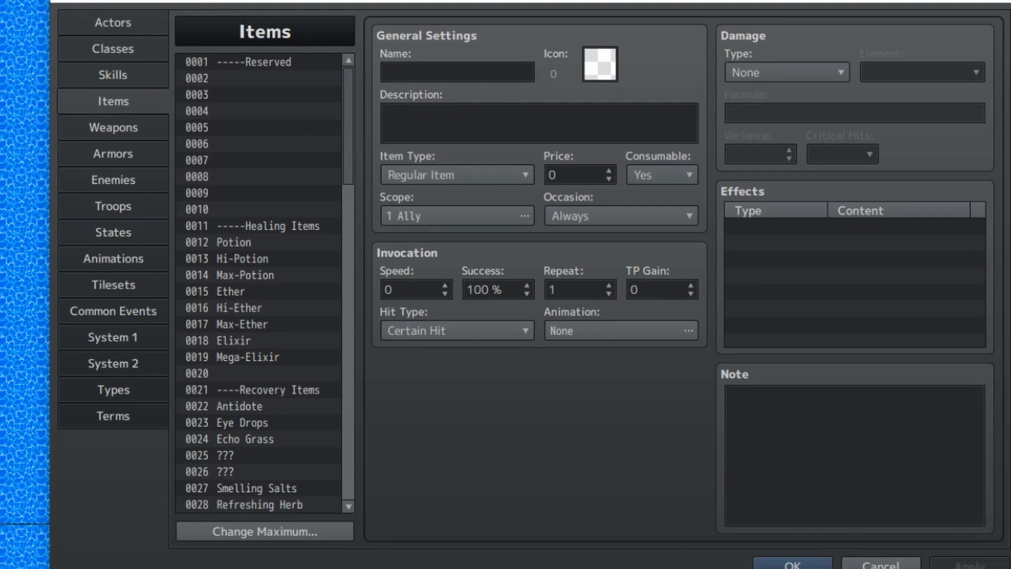
Look through the database's Classes, Skills, Weapons, Armors, Enemies, Troops, States and Actors sections, and close the database with its changes accepted.
{"action": "left_click", "coordinate": [122, 71]}
{"action": "left_click", "coordinate": [126, 53]}
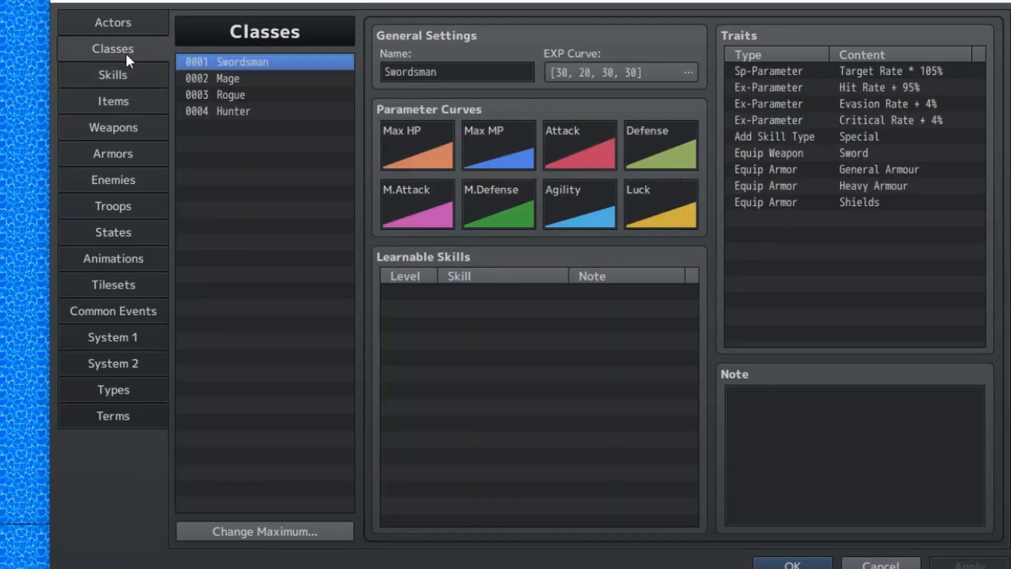
{"action": "left_click", "coordinate": [122, 75]}
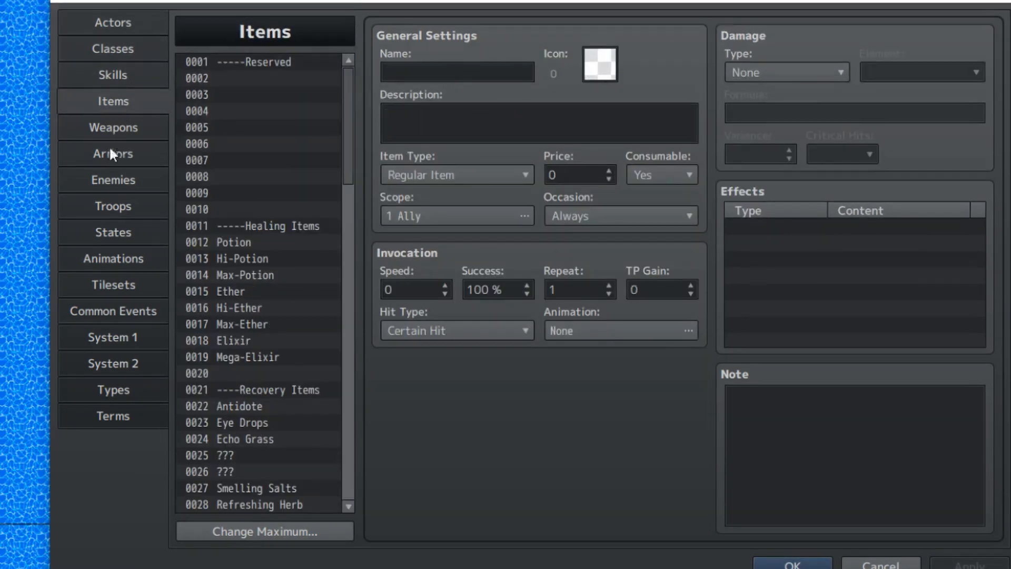
{"action": "left_click", "coordinate": [115, 133]}
{"action": "left_click", "coordinate": [118, 153]}
{"action": "left_click", "coordinate": [118, 180]}
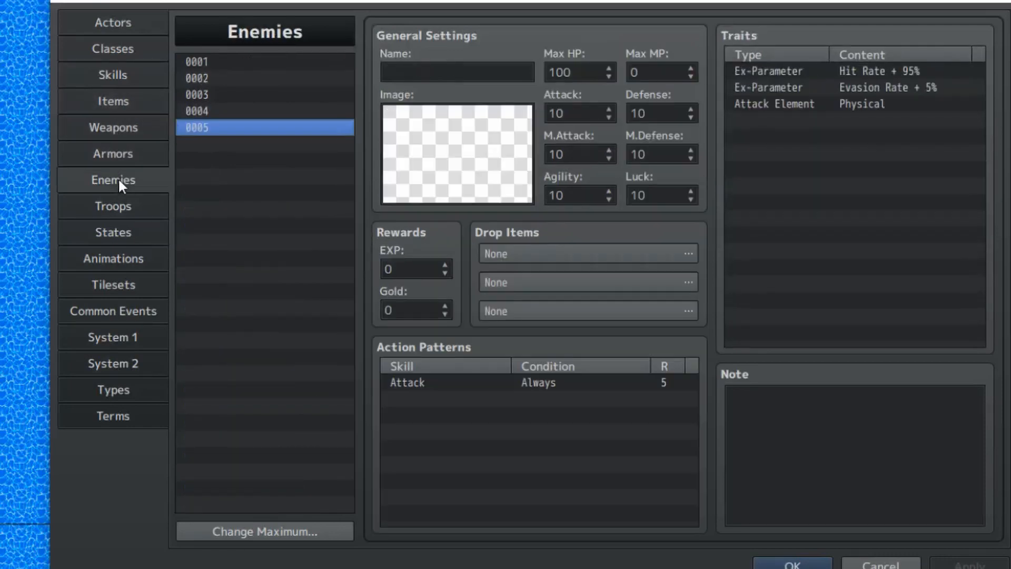
{"action": "left_click", "coordinate": [113, 209]}
{"action": "left_click", "coordinate": [120, 233]}
{"action": "left_click", "coordinate": [133, 26]}
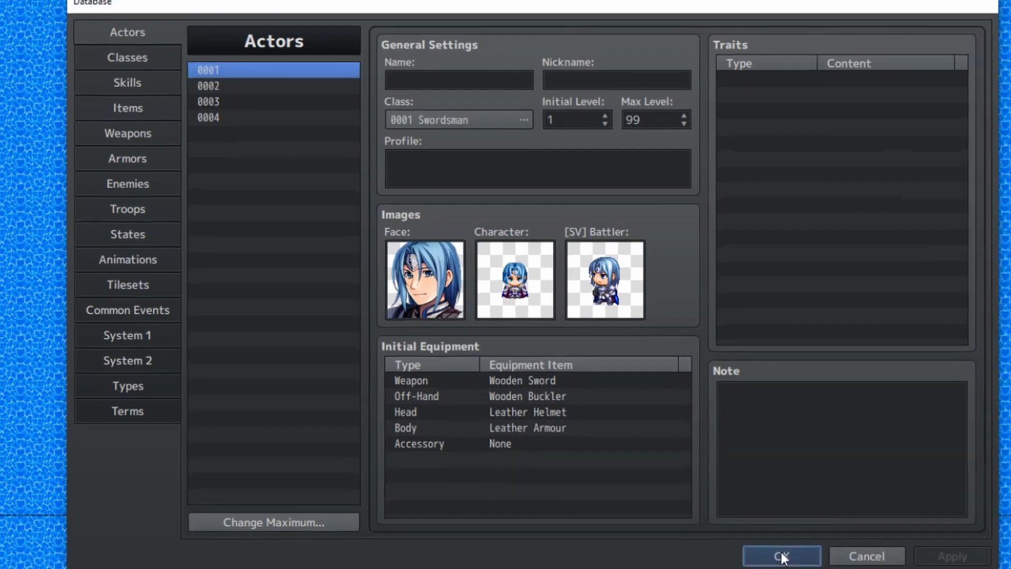
{"action": "left_click", "coordinate": [789, 563]}
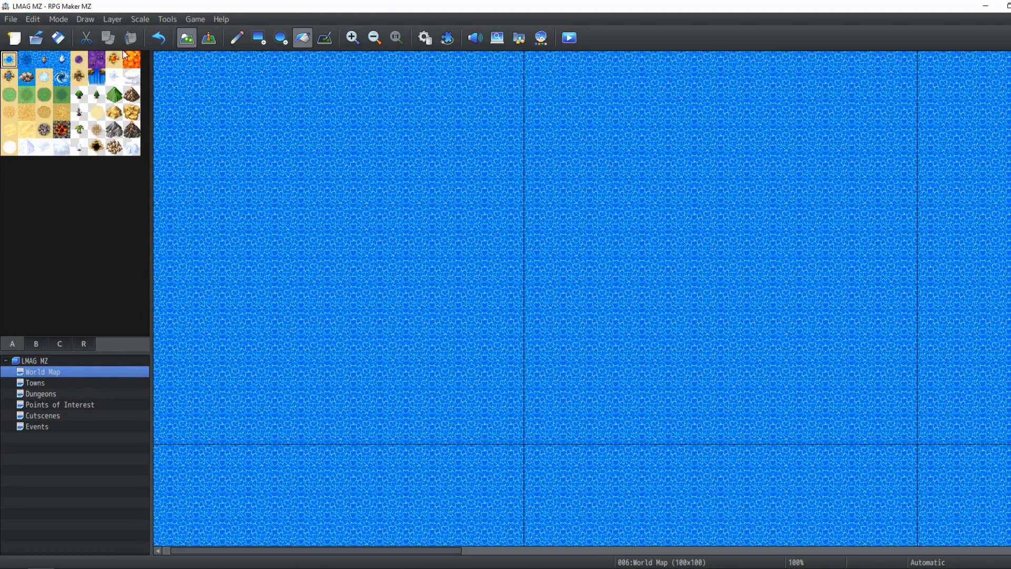
{"action": "middle_click_drag", "start_coordinate": [587, 346], "coordinate": [421, 252]}
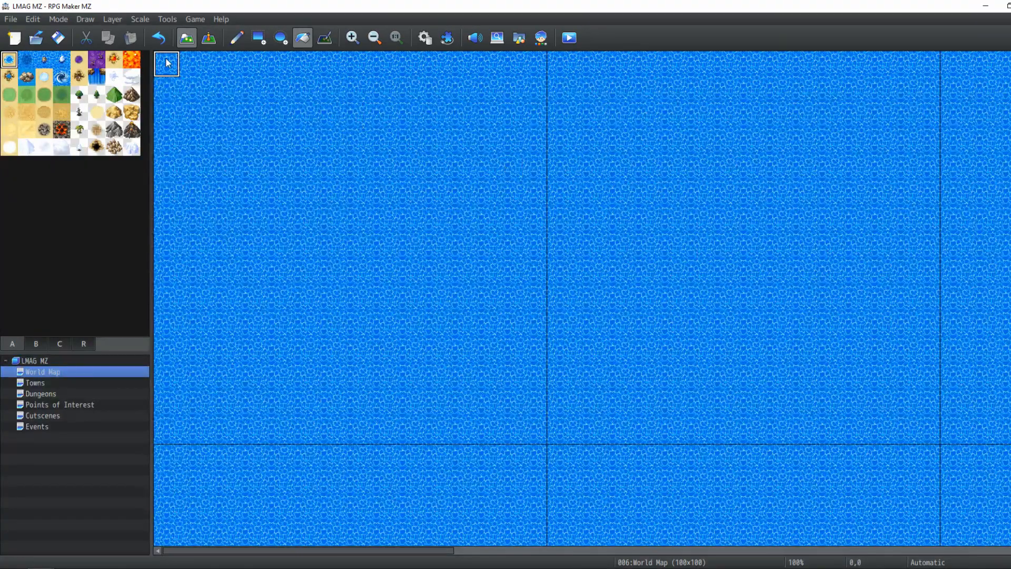
{"action": "mouse_move", "coordinate": [395, 187]}
{"action": "middle_mouse_down"}
{"action": "mouse_move", "coordinate": [587, 194]}
{"action": "mouse_move", "coordinate": [680, 167]}
{"action": "middle_mouse_up"}
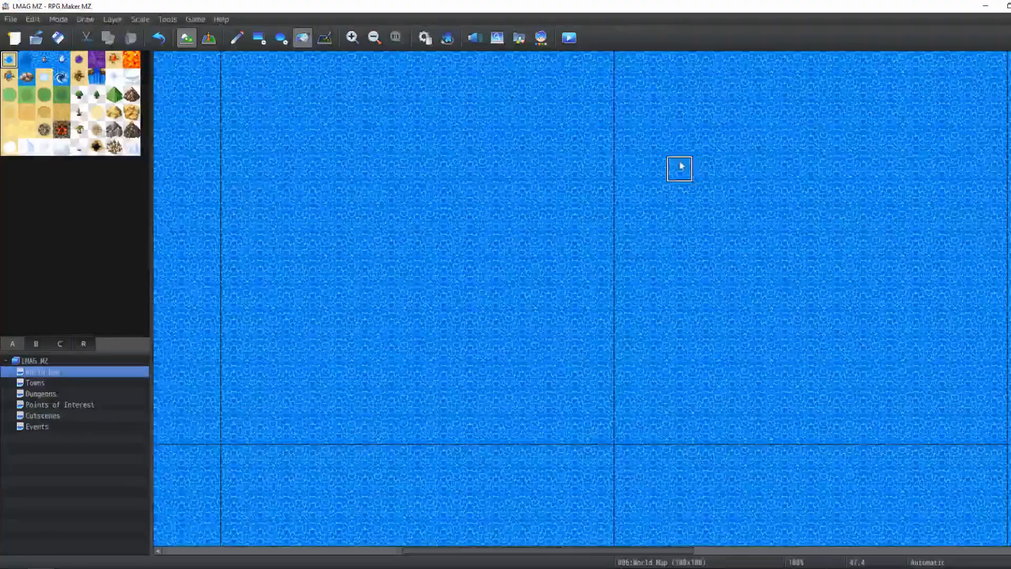
{"action": "middle_click_drag", "start_coordinate": [589, 174], "coordinate": [864, 166]}
{"action": "middle_click_drag", "start_coordinate": [750, 195], "coordinate": [886, 196]}
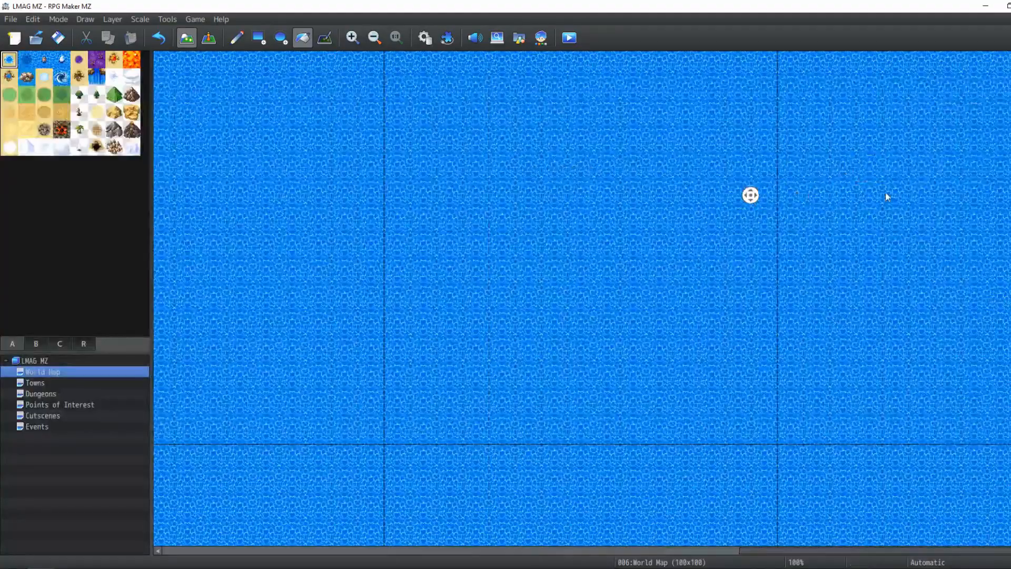
{"action": "mouse_move", "coordinate": [830, 175]}
{"action": "middle_mouse_down"}
{"action": "mouse_move", "coordinate": [842, 171]}
{"action": "mouse_move", "coordinate": [848, 339]}
{"action": "mouse_move", "coordinate": [914, 357]}
{"action": "mouse_move", "coordinate": [905, 430]}
{"action": "mouse_move", "coordinate": [891, 440]}
{"action": "mouse_move", "coordinate": [564, 383]}
{"action": "mouse_move", "coordinate": [95, 520]}
{"action": "middle_mouse_up"}
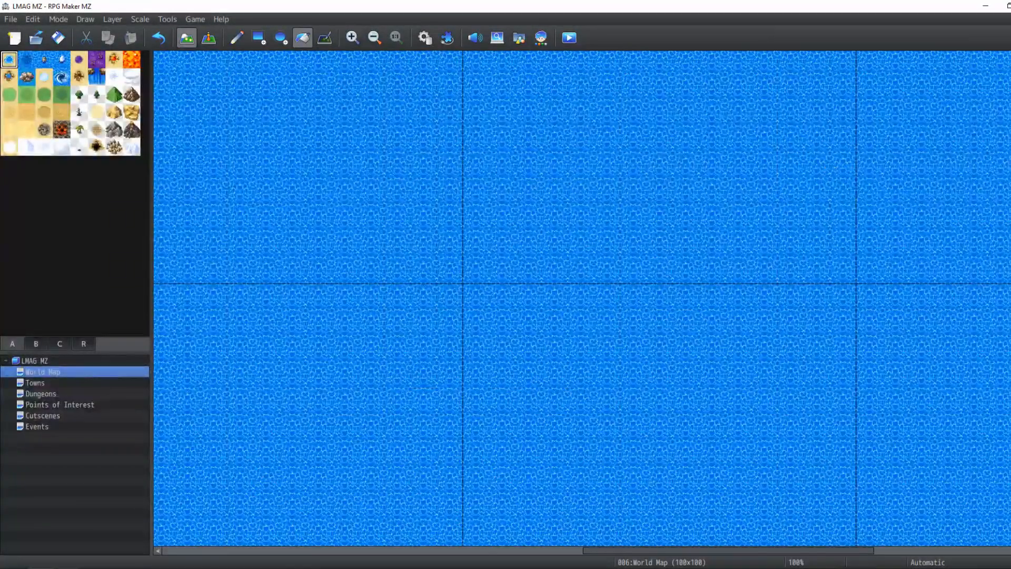